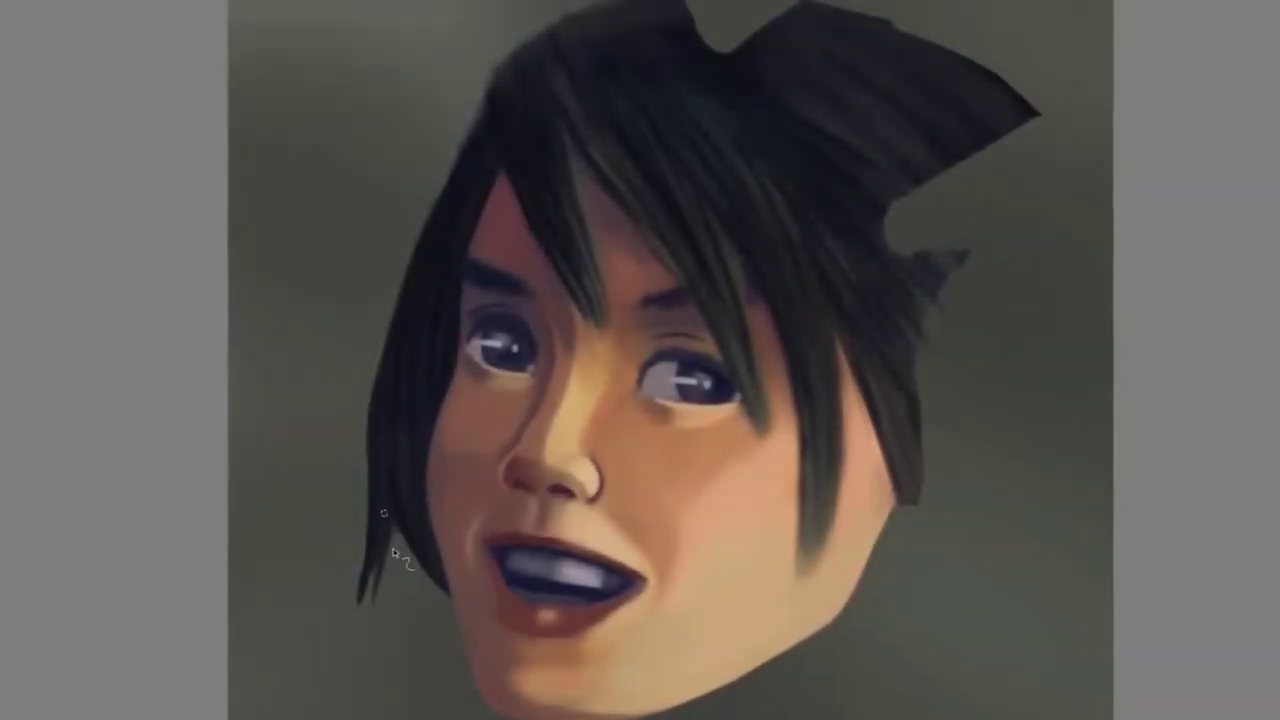
- Eyedropper the portrait's dark hair to set black as the working colour
{"action": "left_click", "coordinate": [422, 424], "text": "ctrl"}
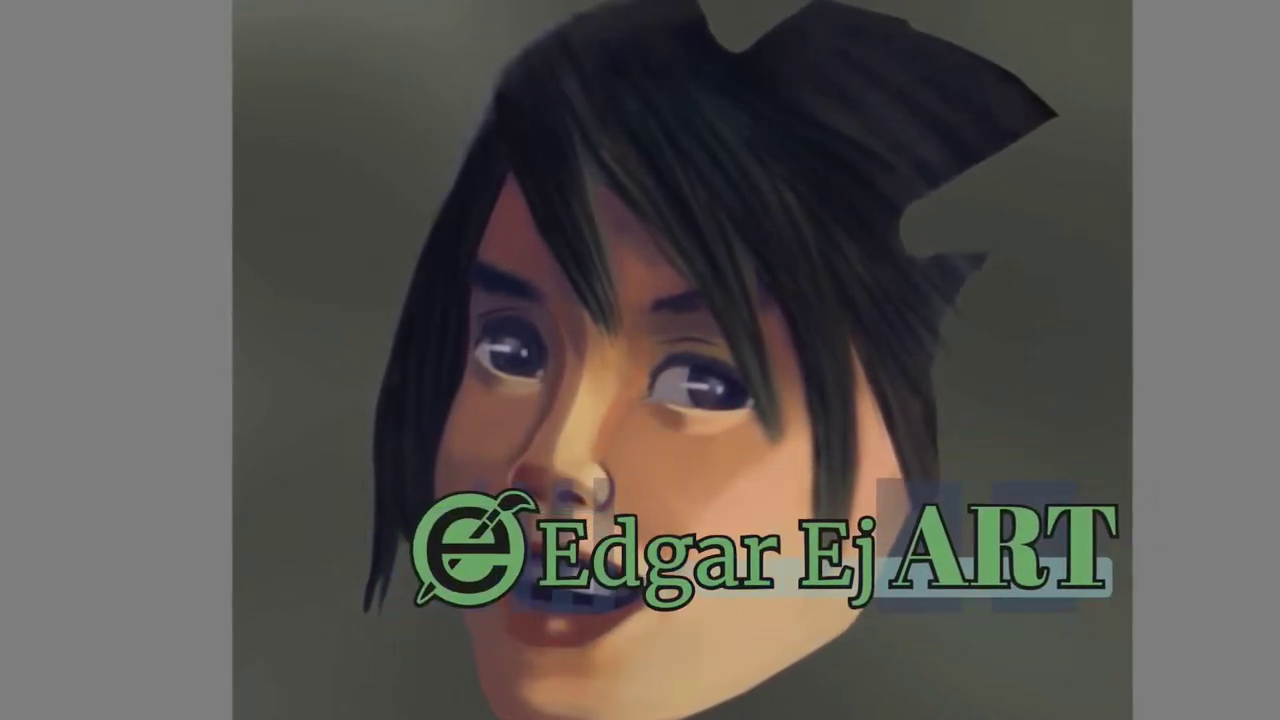
{"action": "left_click", "coordinate": [428, 368], "text": "ctrl"}
{"action": "left_click", "coordinate": [474, 338], "text": "ctrl"}
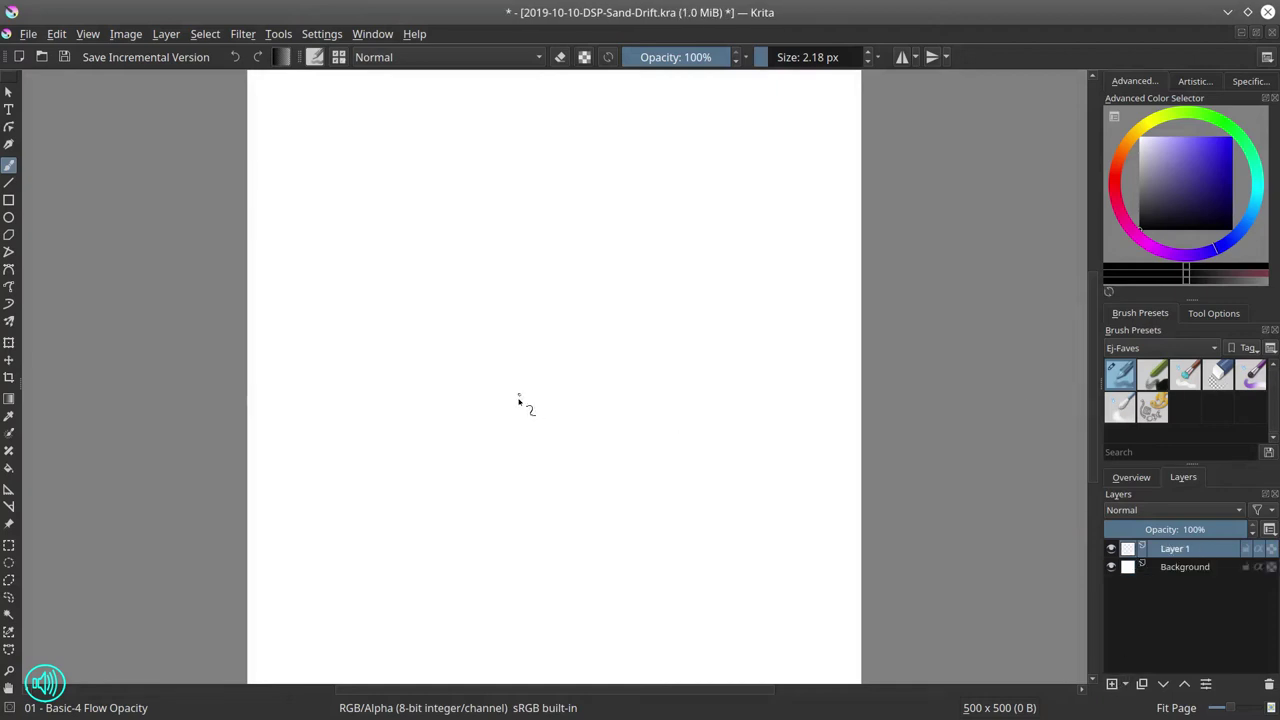
- Sketch the rider in grey, erase parts, tilt it with a Ctrl+T rotation, and add a dark stroke
{"action": "scroll", "coordinate": [518, 400], "scroll_direction": "up", "scroll_amount": 5}
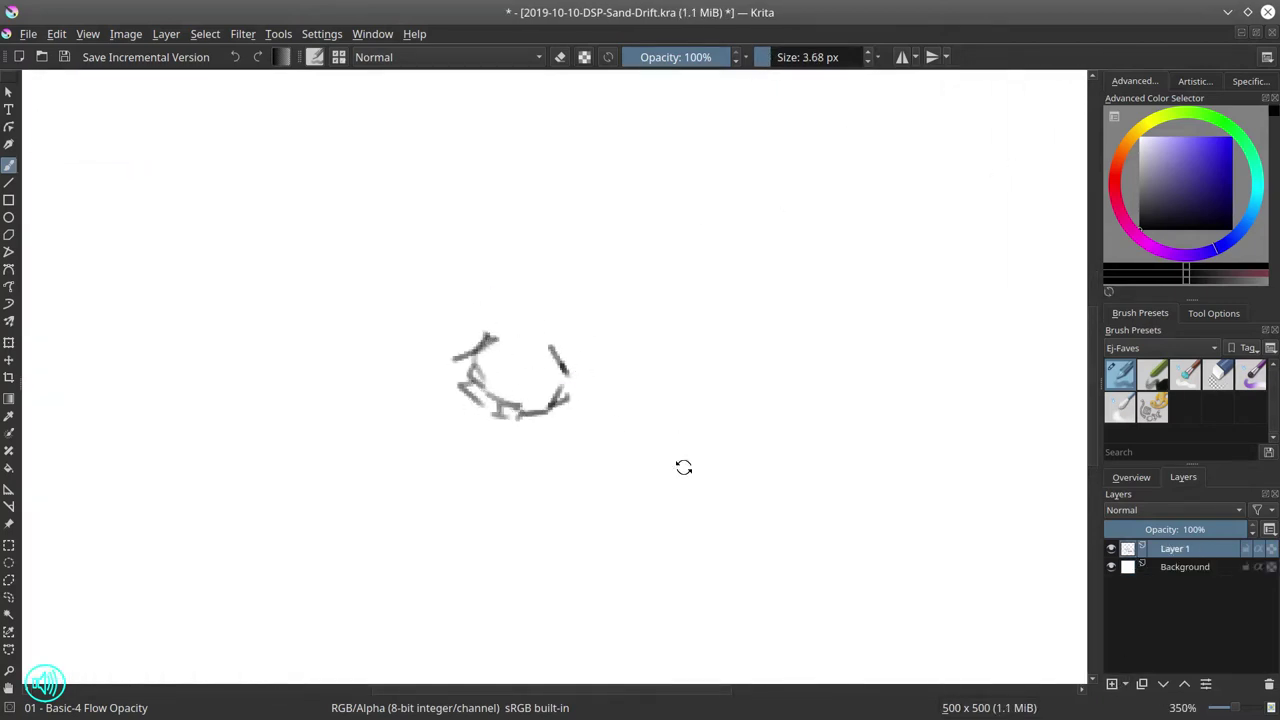
{"action": "key", "text": "Delete"}
{"action": "left_click_drag", "start_coordinate": [498, 363], "coordinate": [473, 383]}
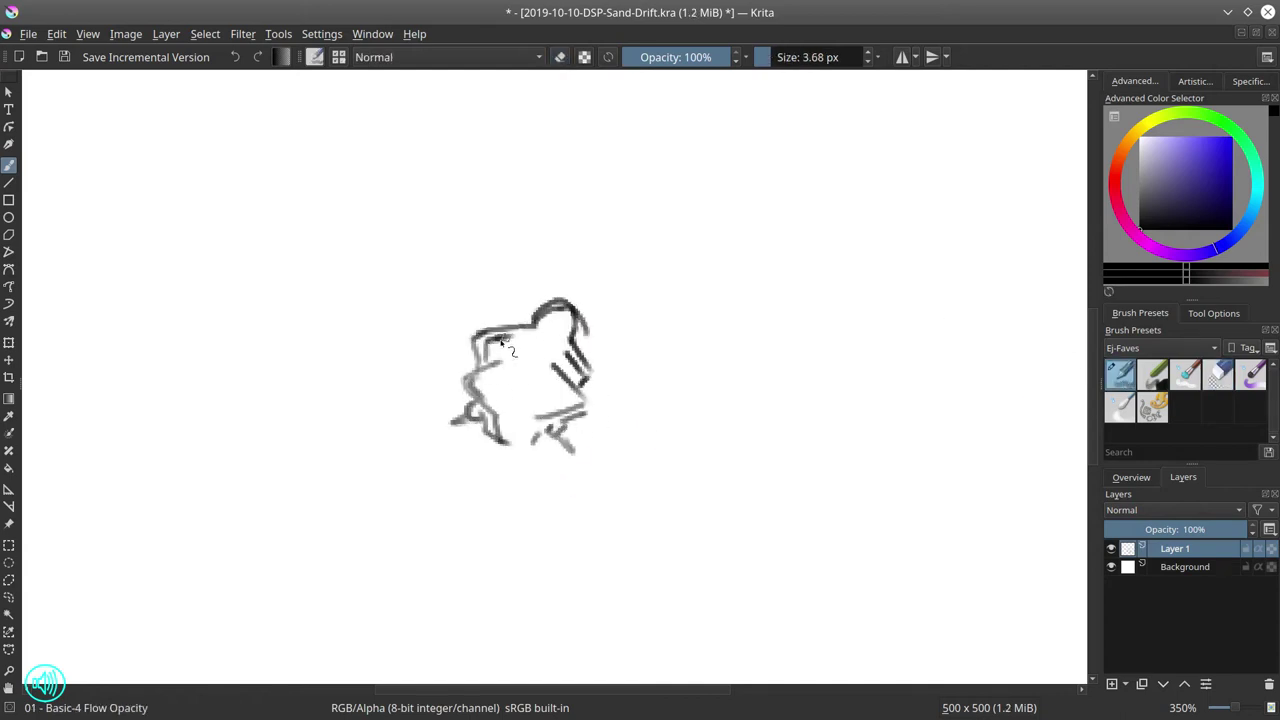
{"action": "key", "text": "/"}
{"action": "key", "text": "/"}
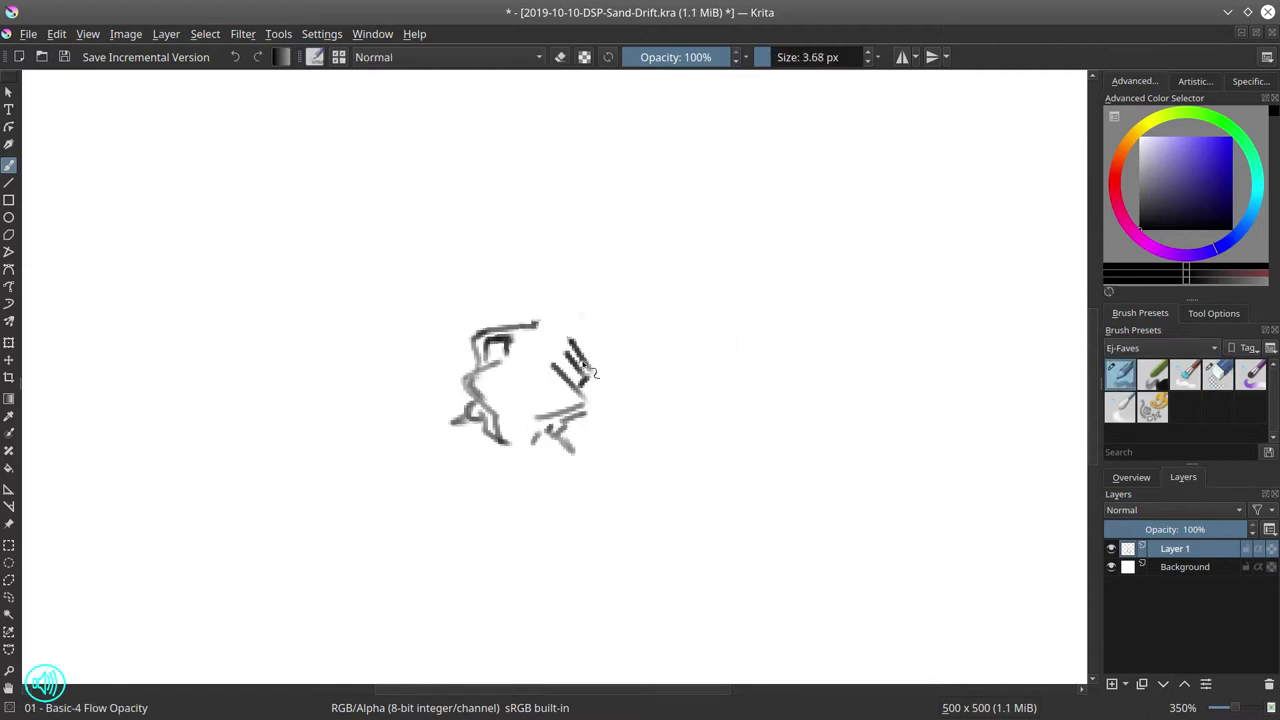
{"action": "key", "text": "ctrl+t"}
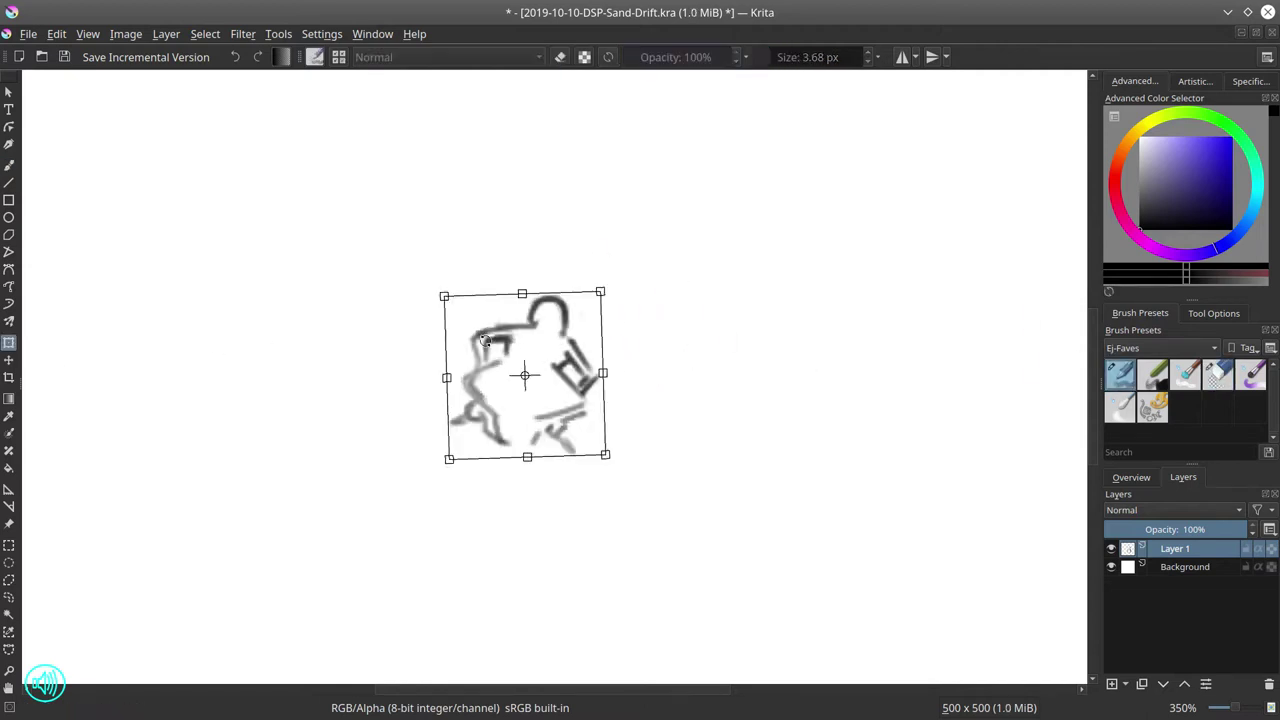
{"action": "left_click_drag", "start_coordinate": [660, 420], "coordinate": [697, 343]}
{"action": "key", "text": "Return"}
{"action": "key", "text": "b"}
{"action": "left_click_drag", "start_coordinate": [505, 370], "coordinate": [462, 385]}
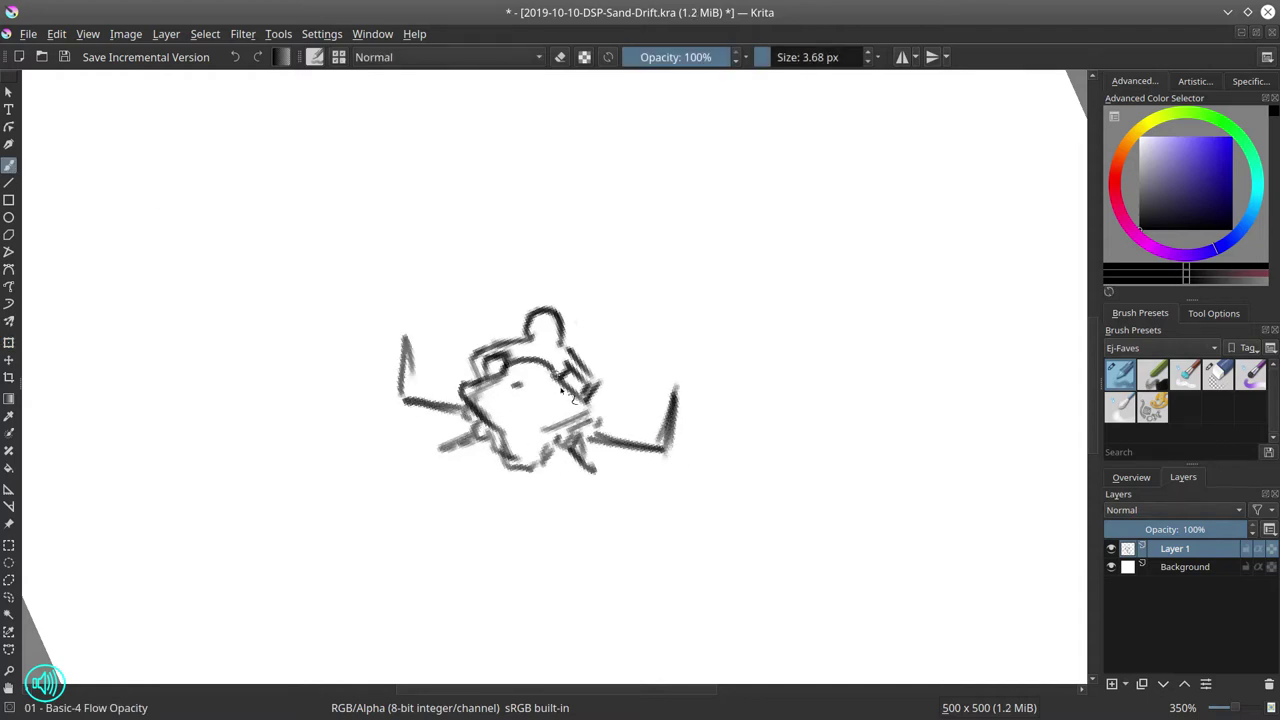
- Reset the view rotation and drag a crop frame around the whole page
{"action": "key", "text": "5"}
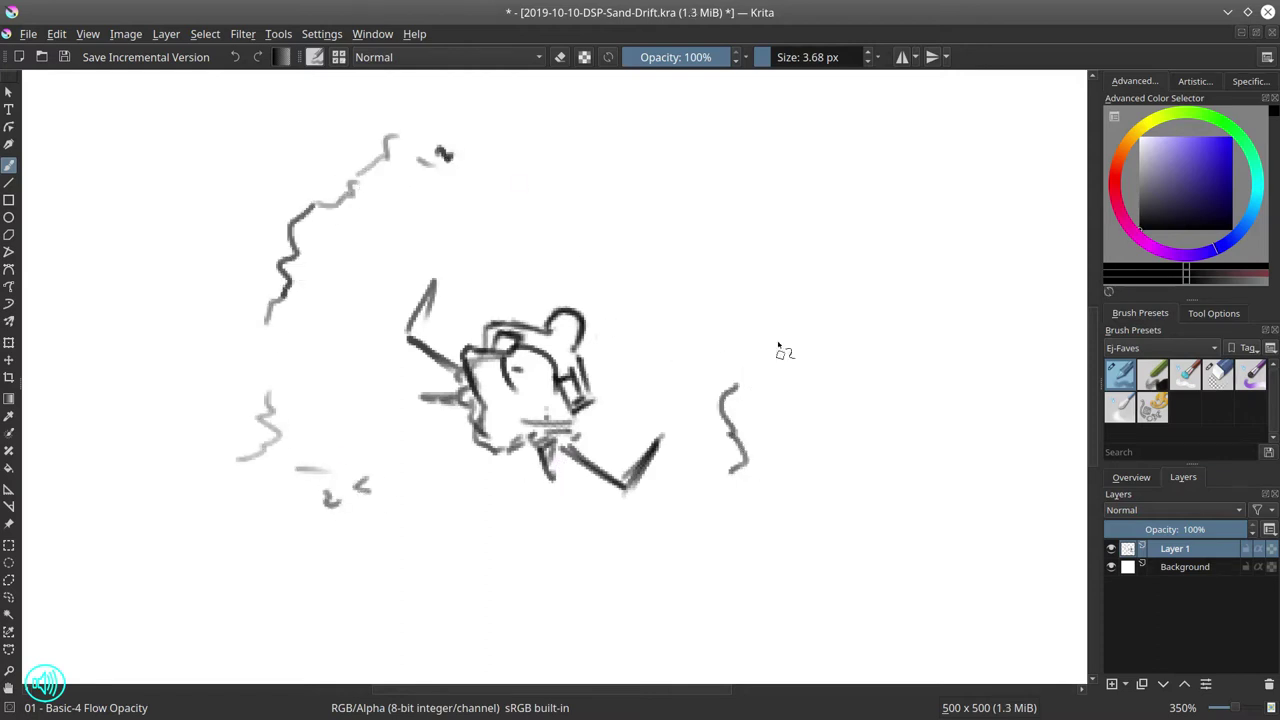
{"action": "scroll", "coordinate": [790, 355], "scroll_direction": "down", "scroll_amount": 2}
{"action": "key", "text": "c"}
{"action": "left_click_drag", "start_coordinate": [338, 98], "coordinate": [776, 634]}
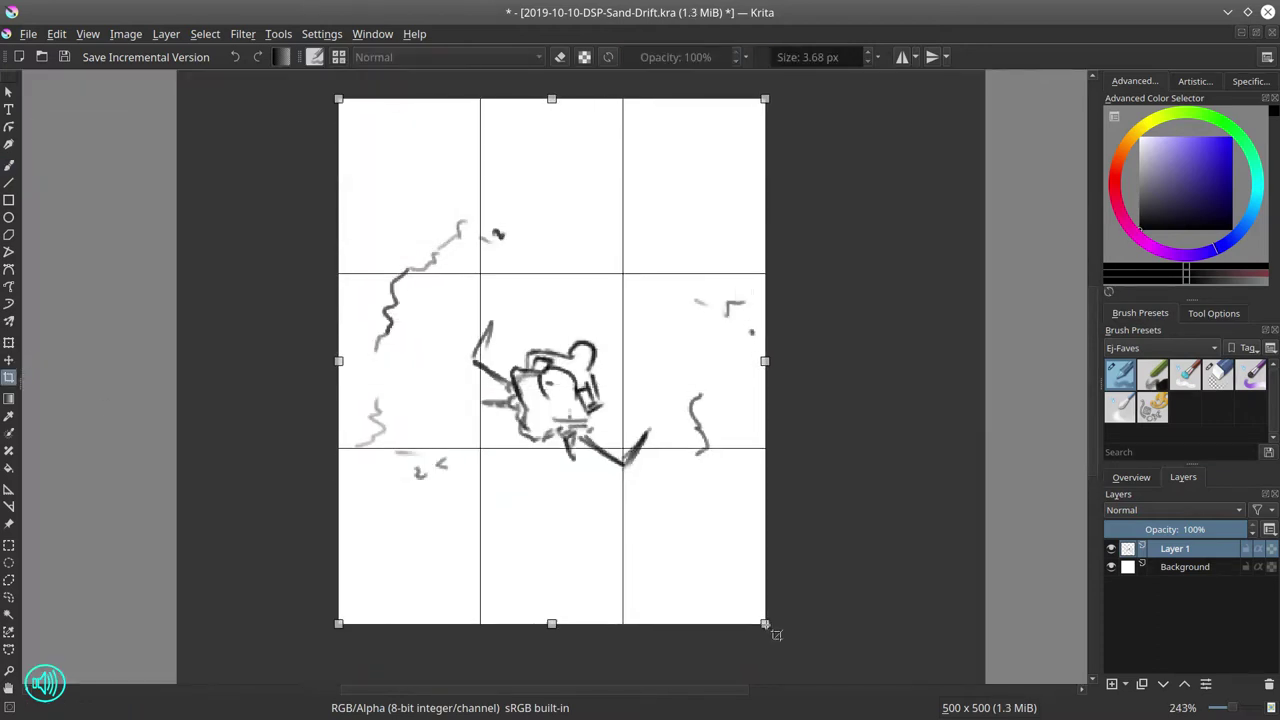
- Apply the 267x339 crop and splatter brown ground across the Background's lower half with a 50 px textured brush
{"action": "key", "text": "Return"}
{"action": "left_click", "coordinate": [1180, 566]}
{"action": "left_click", "coordinate": [1160, 347]}
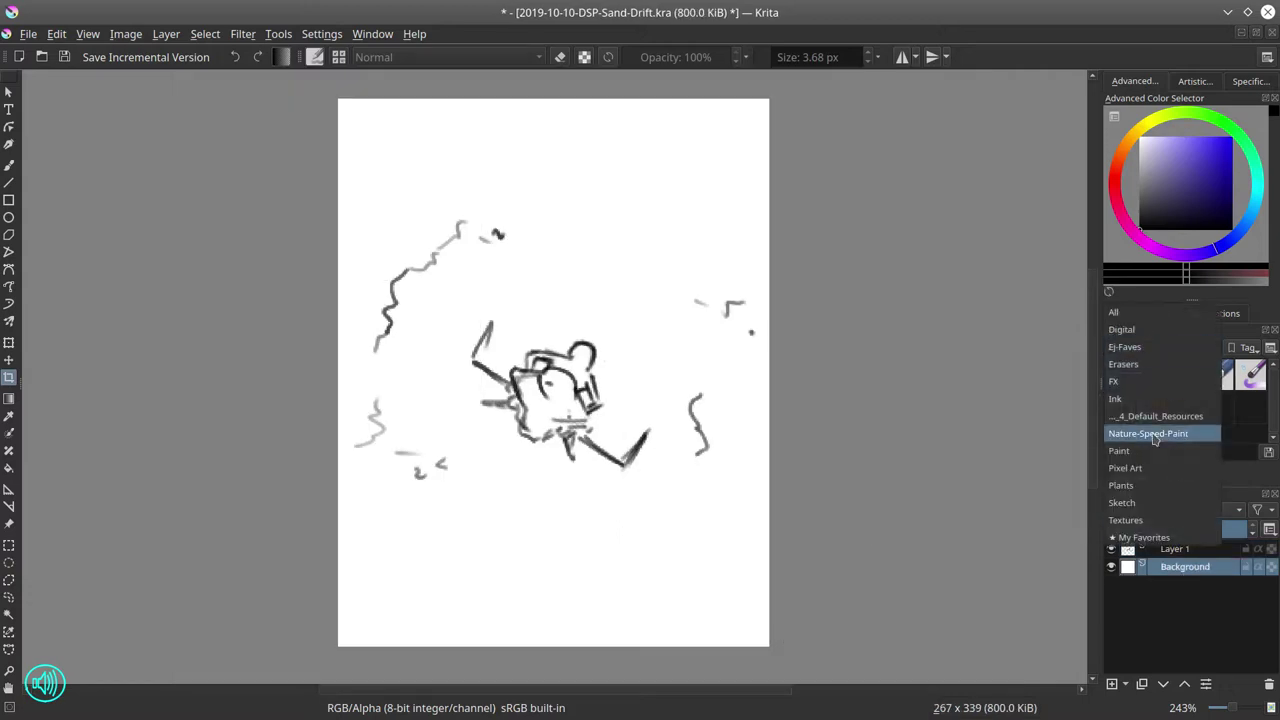
{"action": "left_click", "coordinate": [1125, 520]}
{"action": "key", "text": "b"}
{"action": "scroll", "coordinate": [636, 343], "scroll_direction": "down", "scroll_amount": 1}
{"action": "left_click", "coordinate": [1199, 170]}
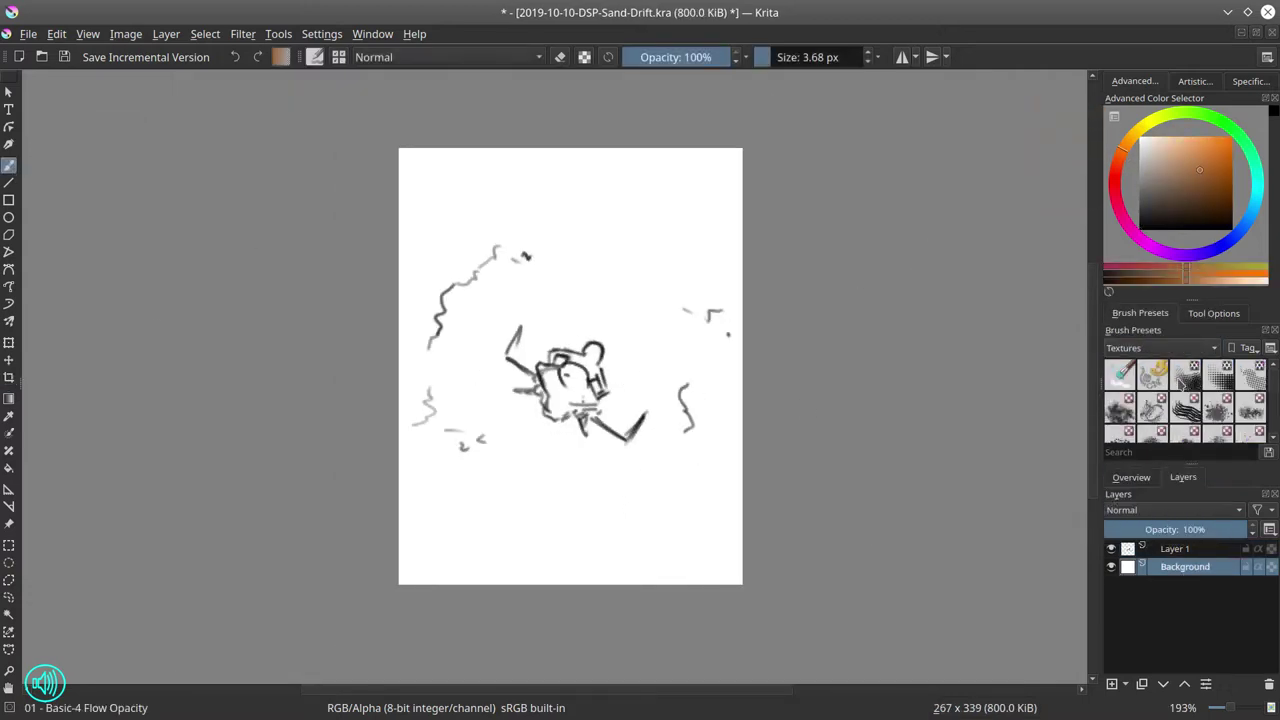
{"action": "left_click_drag", "start_coordinate": [420, 540], "coordinate": [700, 470]}
{"action": "left_click", "coordinate": [1120, 373]}
{"action": "mouse_move", "coordinate": [700, 420]}
{"action": "left_mouse_down"}
{"action": "mouse_move", "coordinate": [330, 515]}
{"action": "mouse_move", "coordinate": [450, 560]}
{"action": "left_mouse_up"}
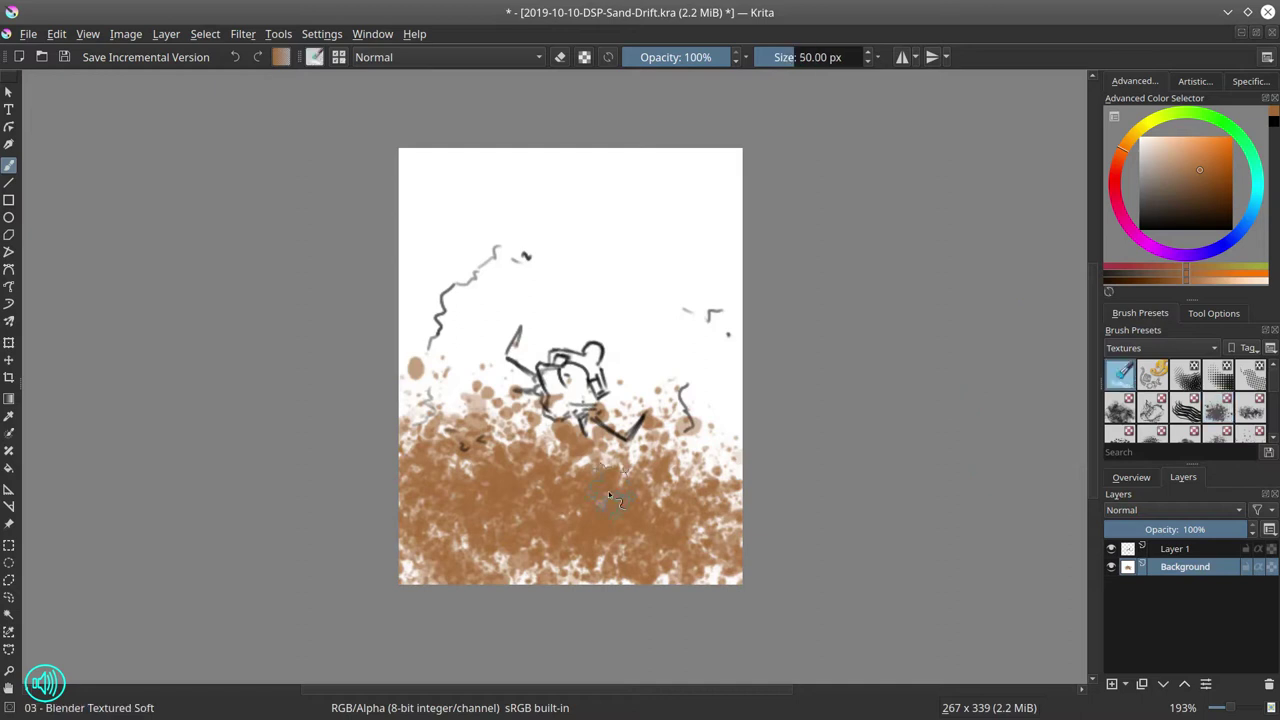
{"action": "mouse_move", "coordinate": [608, 491]}
{"action": "left_mouse_down"}
{"action": "mouse_move", "coordinate": [420, 460]}
{"action": "mouse_move", "coordinate": [700, 430]}
{"action": "mouse_move", "coordinate": [600, 515]}
{"action": "left_mouse_up"}
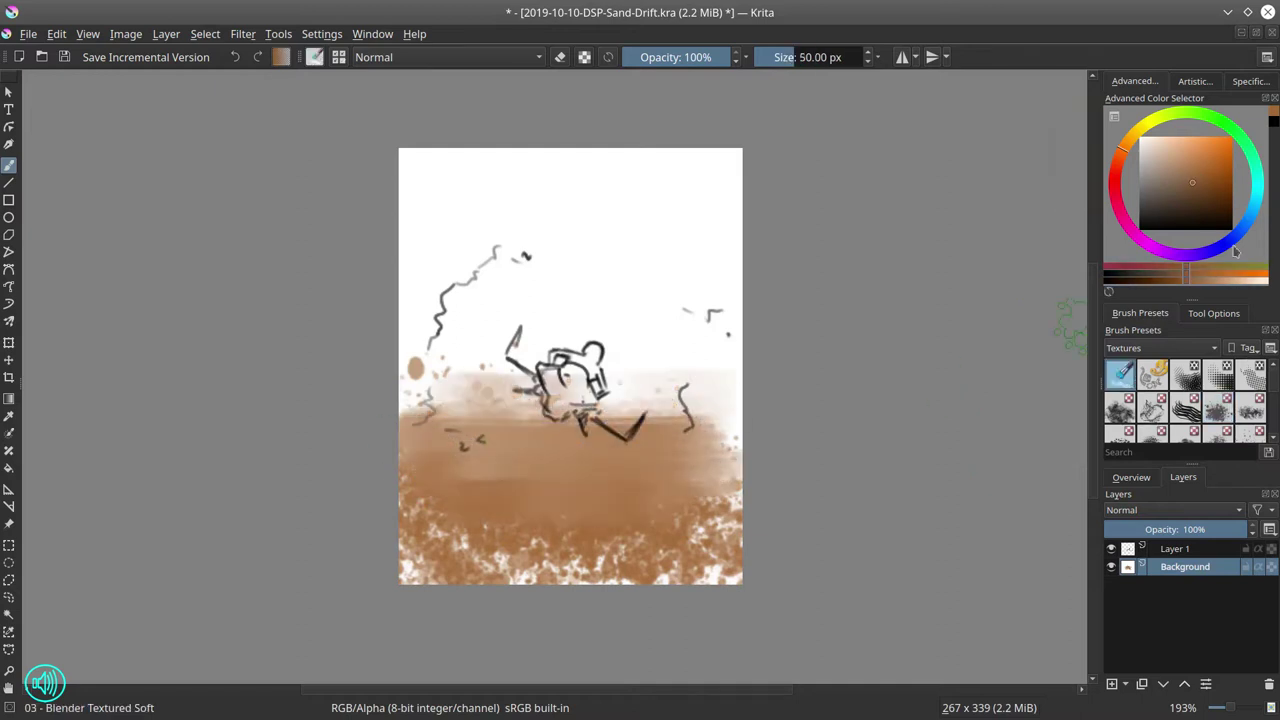
- Lay a tan band over the middle ground and spray orange speckles with Texture Spray
{"action": "left_click", "coordinate": [1189, 155]}
{"action": "scroll", "coordinate": [1185, 400], "scroll_direction": "down", "scroll_amount": 2}
{"action": "left_click", "coordinate": [1185, 385]}
{"action": "left_click_drag", "start_coordinate": [420, 530], "coordinate": [700, 480]}
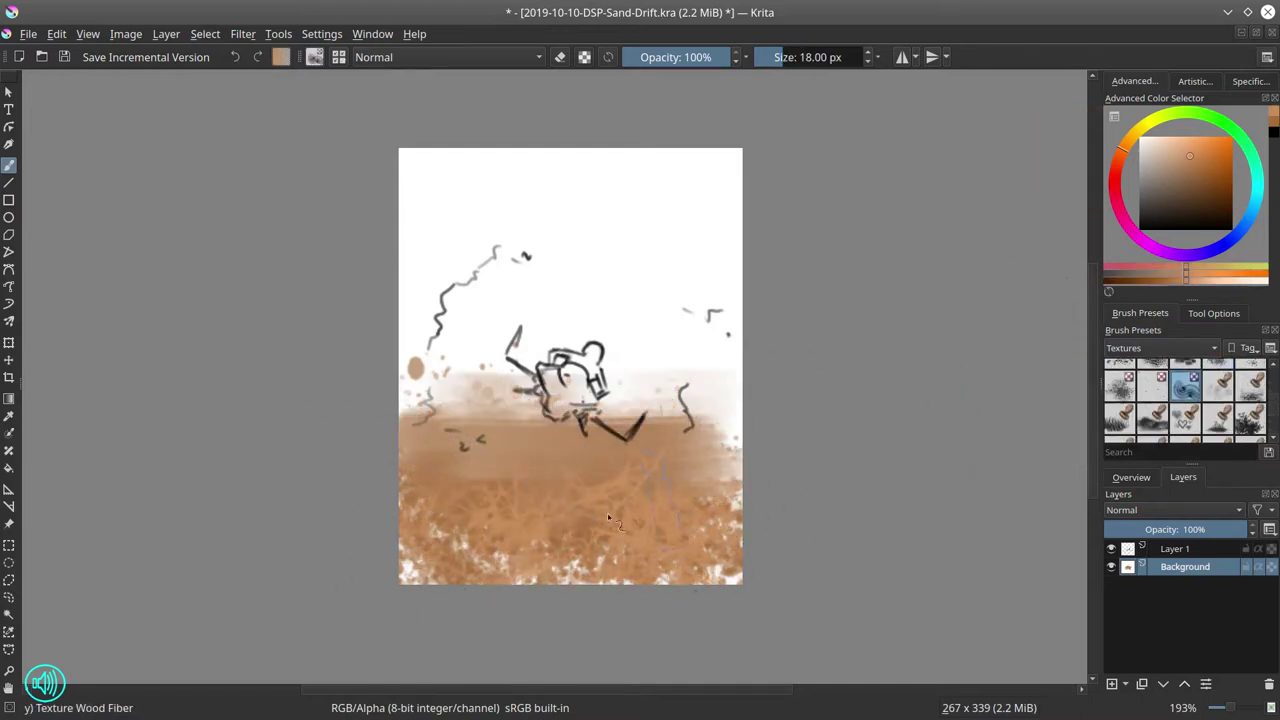
{"action": "key", "text": "ctrl+z"}
{"action": "left_click", "coordinate": [1183, 146]}
{"action": "left_click_drag", "start_coordinate": [500, 570], "coordinate": [665, 450]}
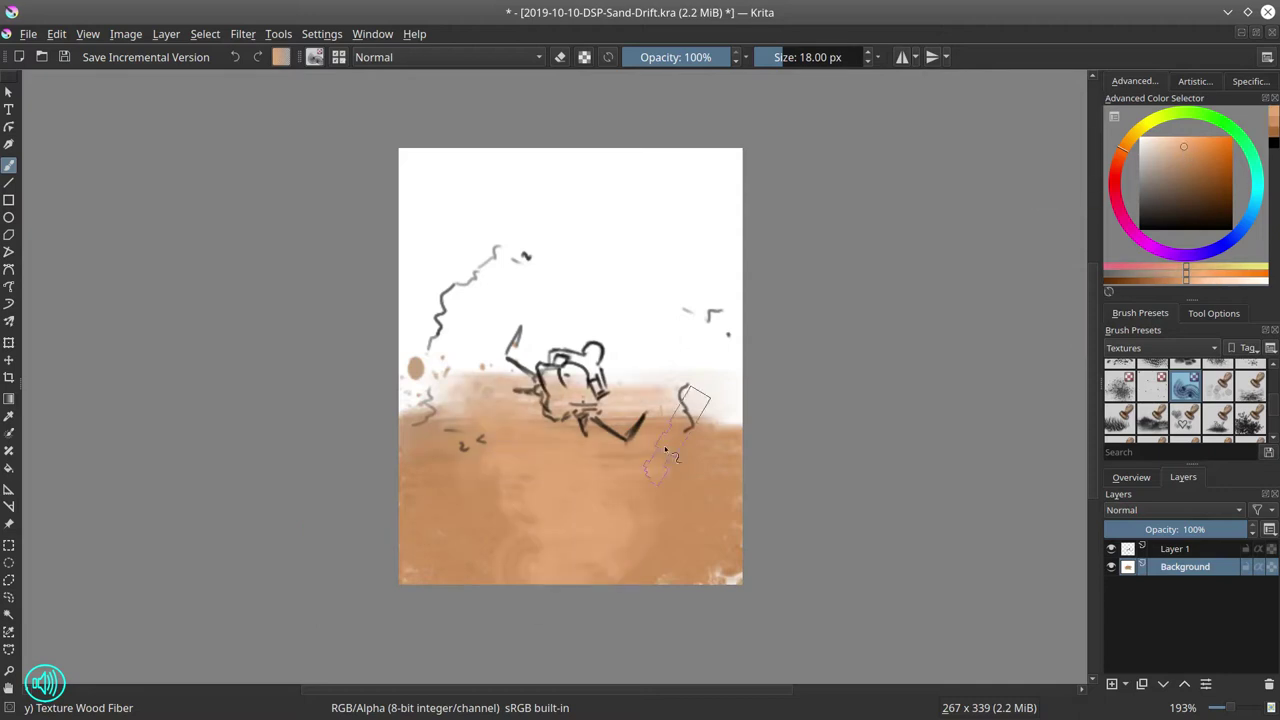
{"action": "left_click", "coordinate": [1120, 385]}
{"action": "left_click", "coordinate": [1216, 153]}
{"action": "left_click_drag", "start_coordinate": [430, 540], "coordinate": [730, 500]}
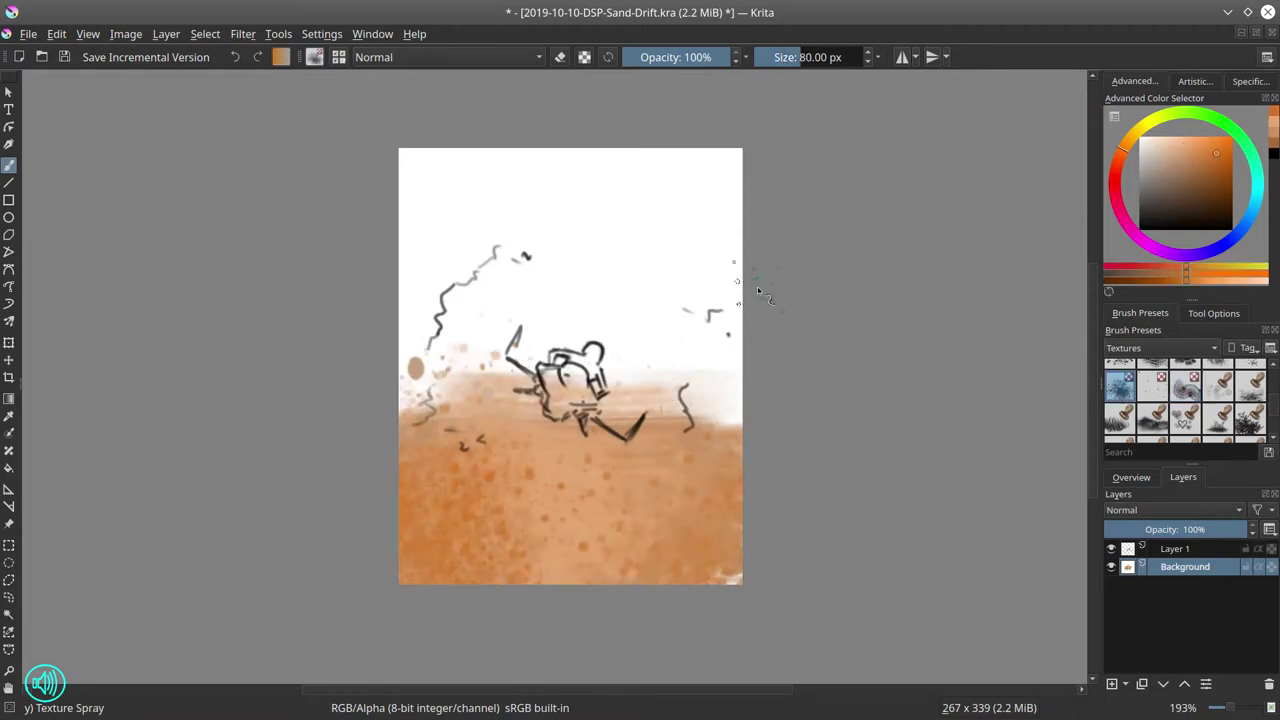
- With 02 - Chalk Details, paint a dark brown shadow under the rider and a green bike accent
{"action": "left_click", "coordinate": [1215, 348]}
{"action": "left_click", "coordinate": [1140, 134]}
{"action": "left_click", "coordinate": [1152, 374]}
{"action": "mouse_move", "coordinate": [420, 440]}
{"action": "left_mouse_down"}
{"action": "mouse_move", "coordinate": [630, 495]}
{"action": "mouse_move", "coordinate": [538, 443]}
{"action": "mouse_move", "coordinate": [482, 452]}
{"action": "left_mouse_up"}
{"action": "key", "text": "ctrl+z"}
{"action": "key", "text": "ctrl+z"}
{"action": "left_click", "coordinate": [523, 451], "text": "ctrl"}
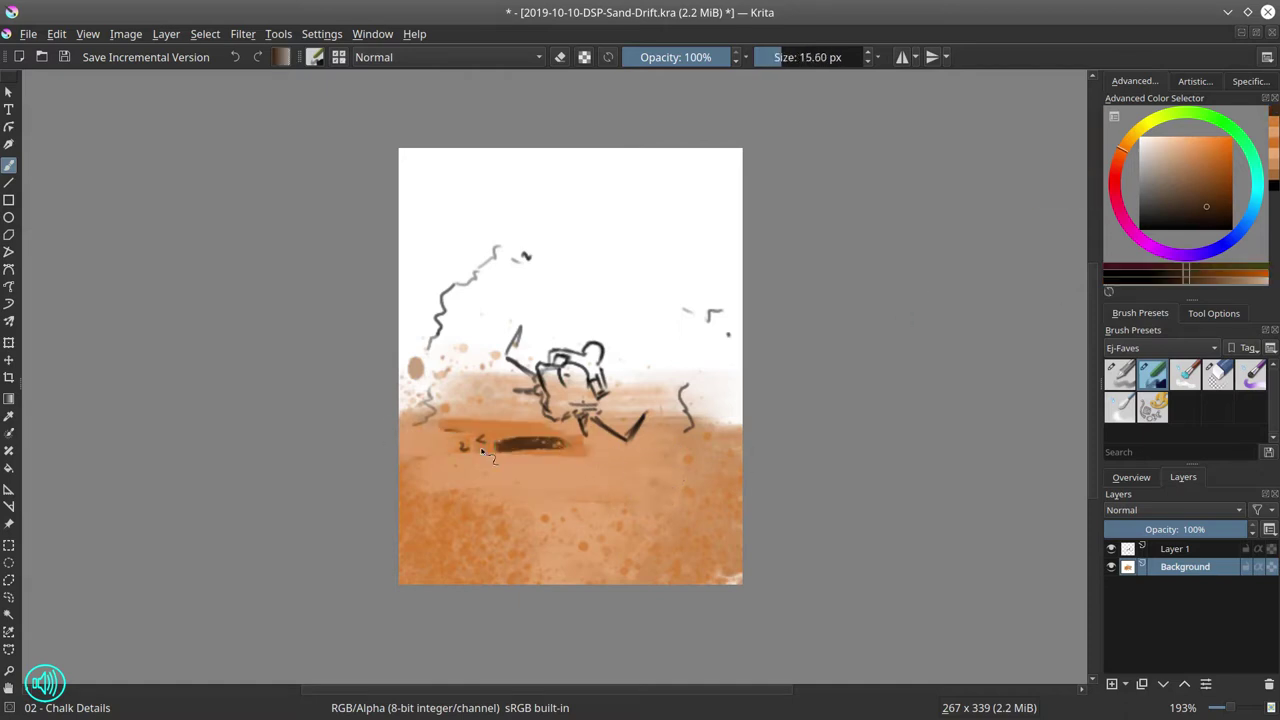
{"action": "left_click_drag", "start_coordinate": [600, 447], "coordinate": [412, 428]}
{"action": "mouse_move", "coordinate": [545, 375]}
{"action": "left_mouse_down"}
{"action": "mouse_move", "coordinate": [600, 360]}
{"action": "mouse_move", "coordinate": [595, 415]}
{"action": "mouse_move", "coordinate": [565, 397]}
{"action": "left_mouse_up"}
{"action": "left_click", "coordinate": [575, 395], "text": "ctrl"}
{"action": "left_click", "coordinate": [1251, 149]}
{"action": "left_click", "coordinate": [1227, 147]}
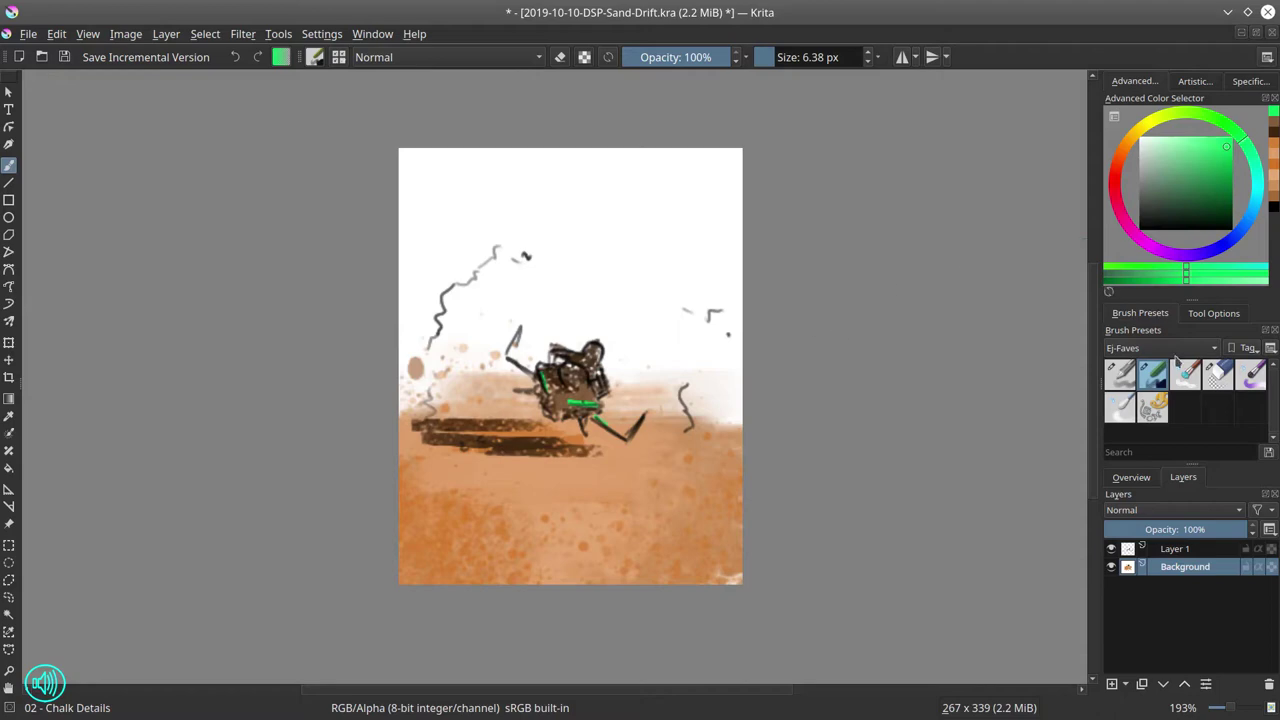
- Splat orange dust and a cyan sky across the upper canvas with Texture Large Splat
{"action": "scroll", "coordinate": [1175, 352], "scroll_direction": "down", "scroll_amount": 2}
{"action": "left_click", "coordinate": [1218, 405]}
{"action": "left_click", "coordinate": [1118, 157]}
{"action": "mouse_move", "coordinate": [430, 260]}
{"action": "left_mouse_down"}
{"action": "mouse_move", "coordinate": [465, 290]}
{"action": "mouse_move", "coordinate": [580, 320]}
{"action": "left_mouse_up"}
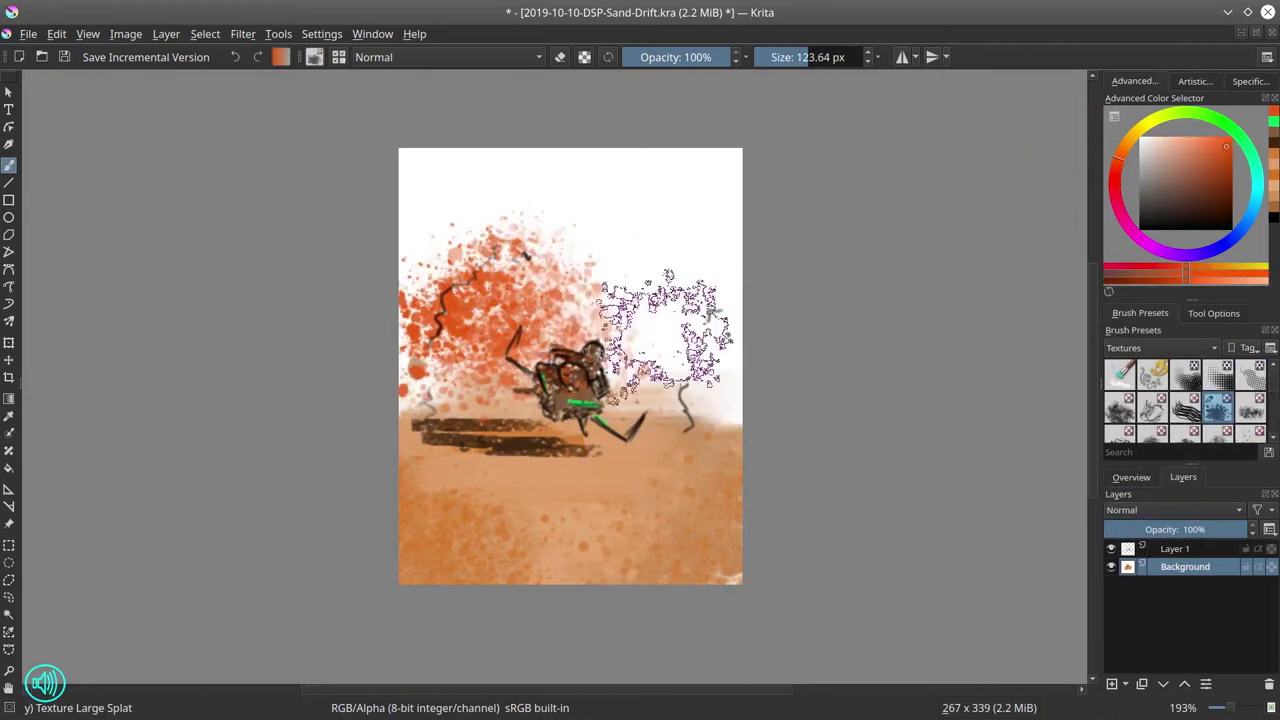
{"action": "mouse_move", "coordinate": [665, 335]}
{"action": "left_mouse_down"}
{"action": "mouse_move", "coordinate": [695, 395]}
{"action": "mouse_move", "coordinate": [738, 320]}
{"action": "mouse_move", "coordinate": [357, 371]}
{"action": "left_mouse_up"}
{"action": "left_click_drag", "start_coordinate": [740, 330], "coordinate": [370, 205]}
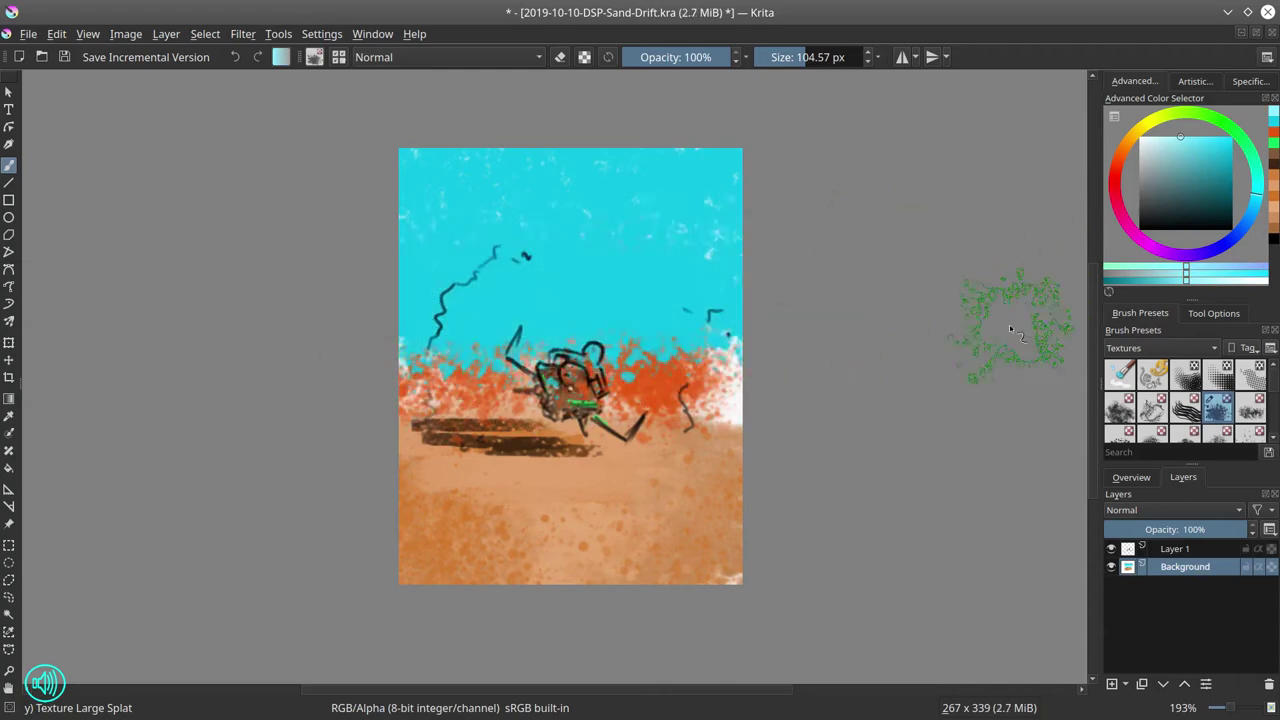
{"action": "mouse_move", "coordinate": [430, 320]}
{"action": "left_mouse_down"}
{"action": "mouse_move", "coordinate": [757, 300]}
{"action": "mouse_move", "coordinate": [800, 371]}
{"action": "left_mouse_up"}
- Cover the white right edge in tan and splat orange-red dust across the middle band
{"action": "left_click", "coordinate": [750, 430], "text": "ctrl"}
{"action": "left_click_drag", "start_coordinate": [750, 430], "coordinate": [845, 405]}
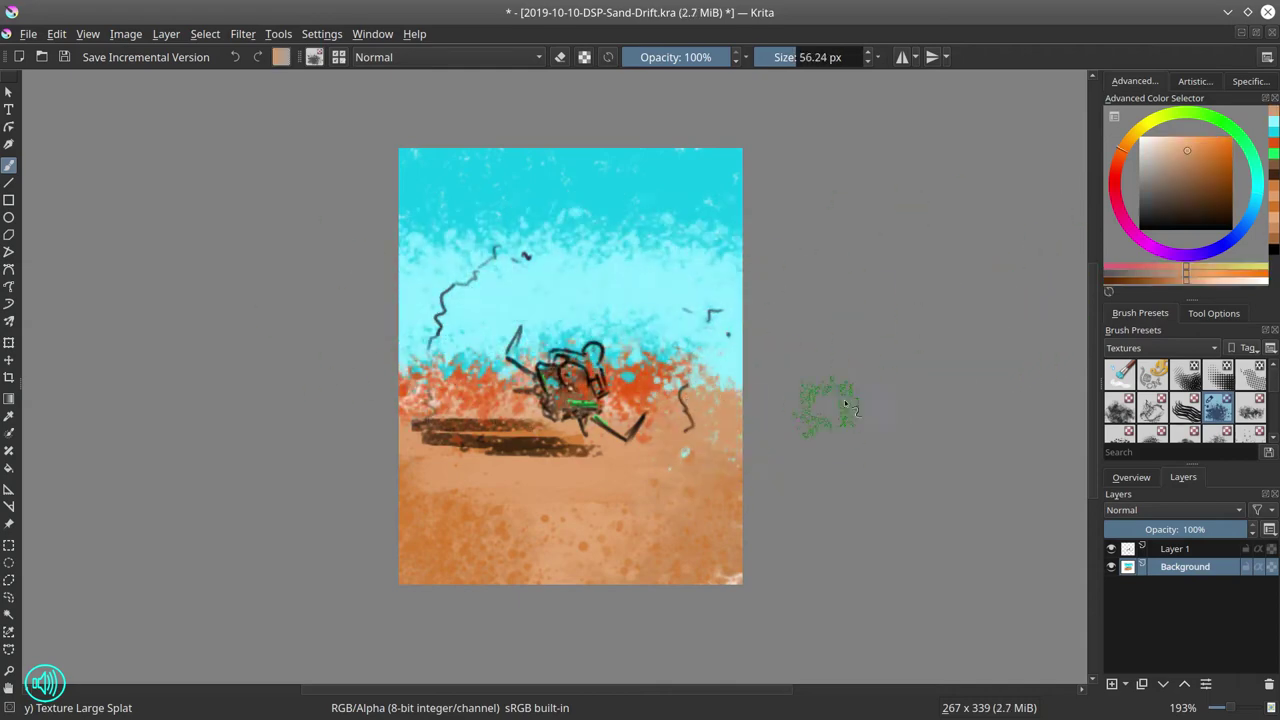
{"action": "left_click", "coordinate": [620, 380], "text": "ctrl"}
{"action": "mouse_move", "coordinate": [620, 380]}
{"action": "left_mouse_down"}
{"action": "mouse_move", "coordinate": [450, 300]}
{"action": "mouse_move", "coordinate": [748, 357]}
{"action": "mouse_move", "coordinate": [600, 300]}
{"action": "mouse_move", "coordinate": [430, 360]}
{"action": "left_mouse_up"}
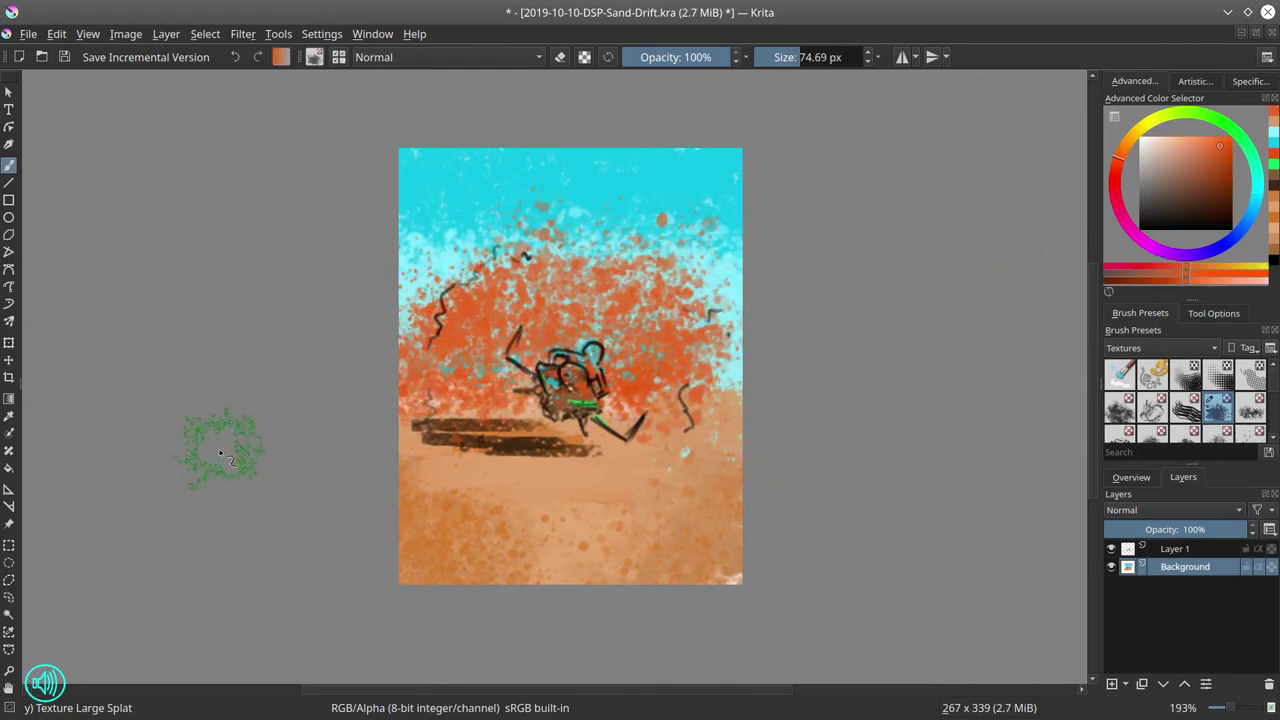
{"action": "left_click", "coordinate": [771, 386], "text": "ctrl"}
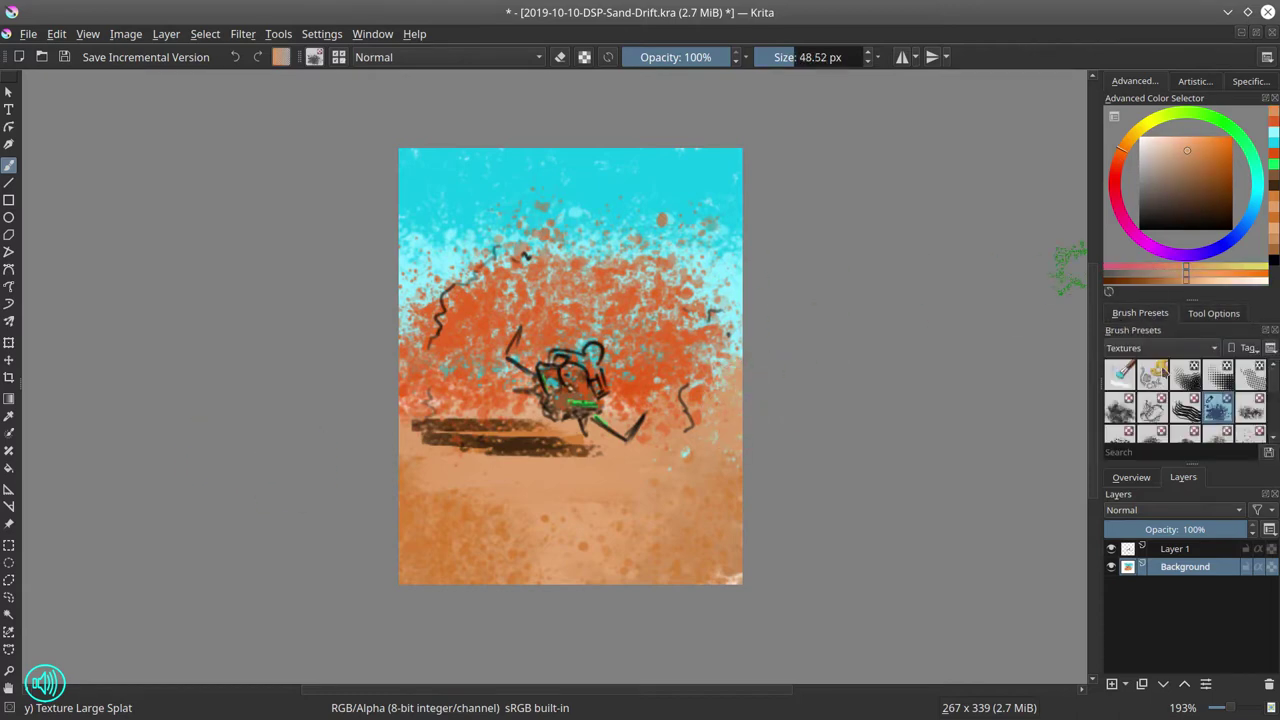
{"action": "key", "text": "/"}
- Duplicate the sketch layer, merge it into the Background, and crop to a 199 x 339 strip
{"action": "right_click", "coordinate": [1175, 549]}
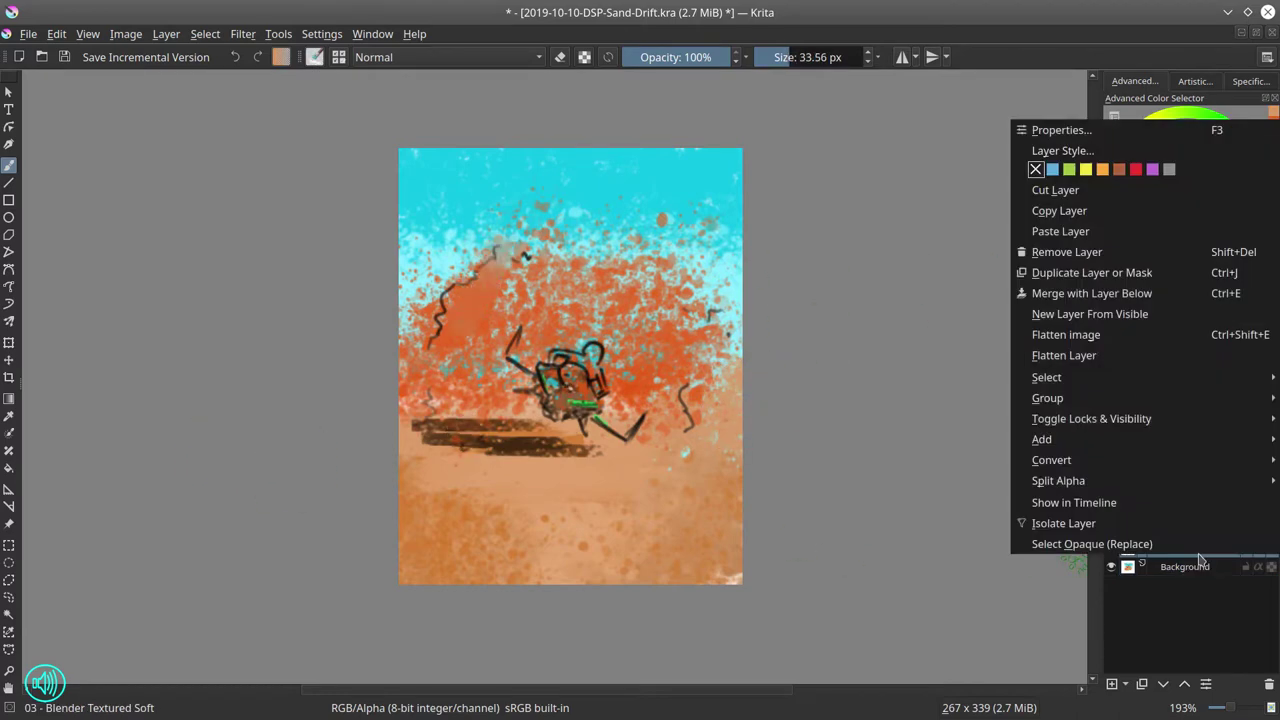
{"action": "left_click", "coordinate": [1080, 272]}
{"action": "right_click", "coordinate": [1108, 566]}
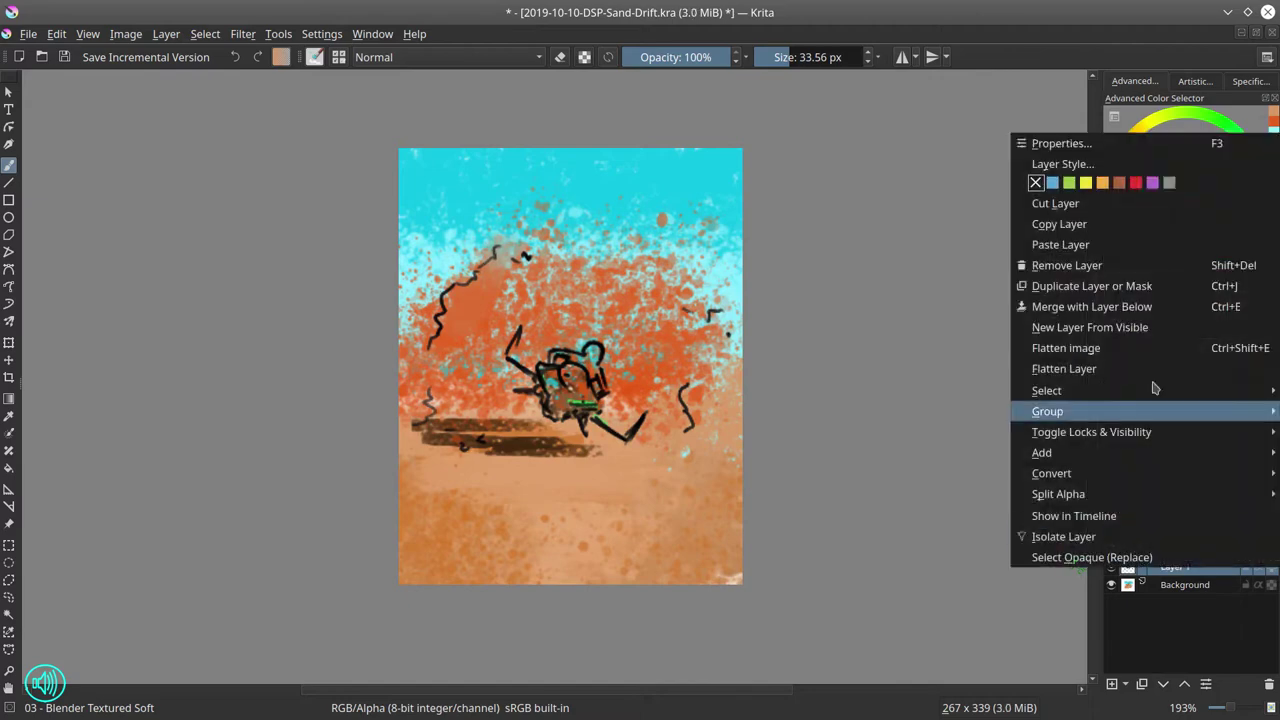
{"action": "left_click", "coordinate": [1143, 310]}
{"action": "key", "text": "c"}
{"action": "left_click_drag", "start_coordinate": [443, 145], "coordinate": [700, 586]}
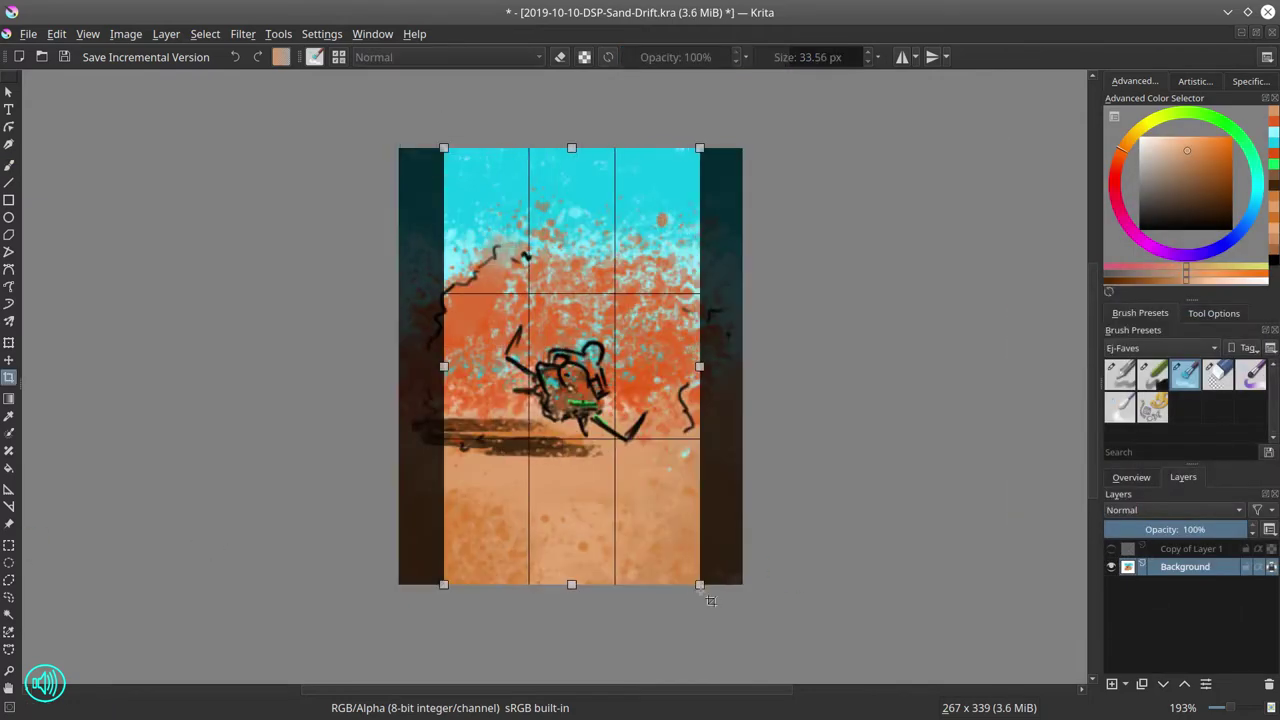
{"action": "key", "text": "Return"}
- Smooth brown and orange blemishes out of the cyan sky and streak light chalk across the sand
{"action": "key", "text": "b"}
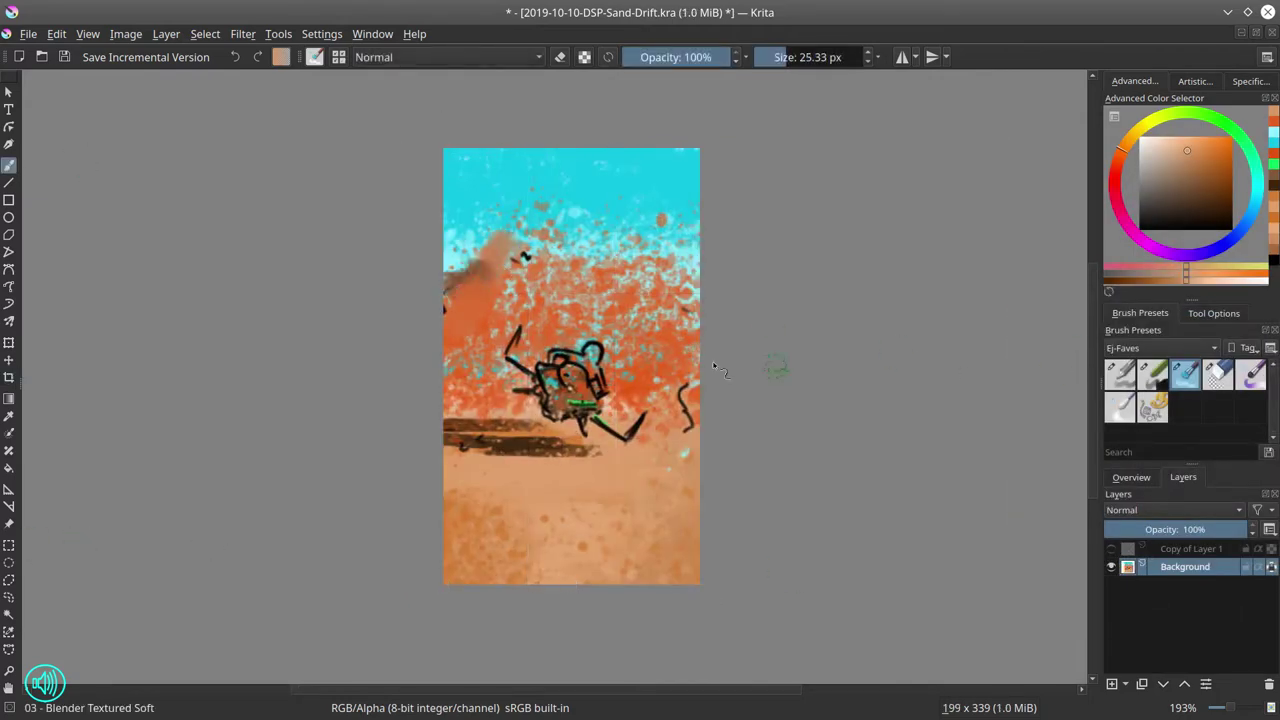
{"action": "mouse_move", "coordinate": [460, 244]}
{"action": "left_mouse_down"}
{"action": "mouse_move", "coordinate": [480, 213]}
{"action": "mouse_move", "coordinate": [540, 229]}
{"action": "mouse_move", "coordinate": [533, 268]}
{"action": "mouse_move", "coordinate": [592, 237]}
{"action": "mouse_move", "coordinate": [572, 243]}
{"action": "mouse_move", "coordinate": [512, 167]}
{"action": "left_mouse_up"}
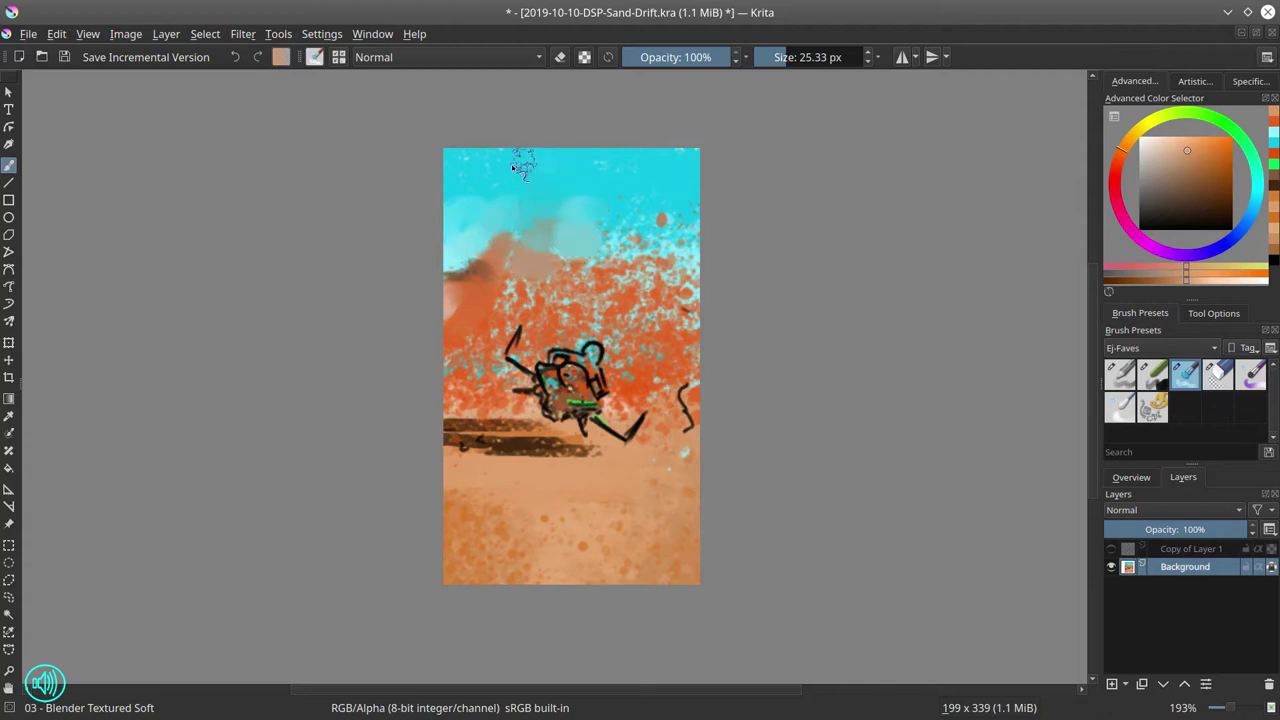
{"action": "mouse_move", "coordinate": [672, 218]}
{"action": "left_mouse_down"}
{"action": "mouse_move", "coordinate": [662, 268]}
{"action": "mouse_move", "coordinate": [612, 283]}
{"action": "left_mouse_up"}
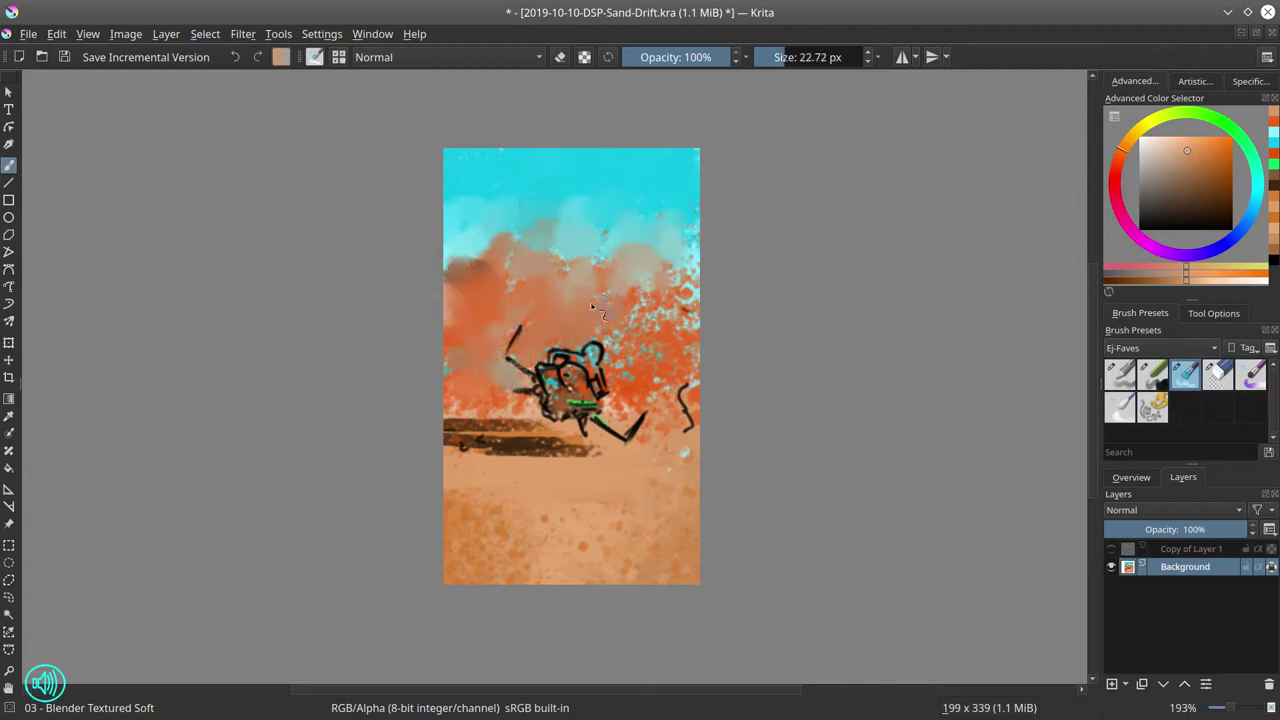
{"action": "left_click_drag", "start_coordinate": [598, 310], "coordinate": [686, 264]}
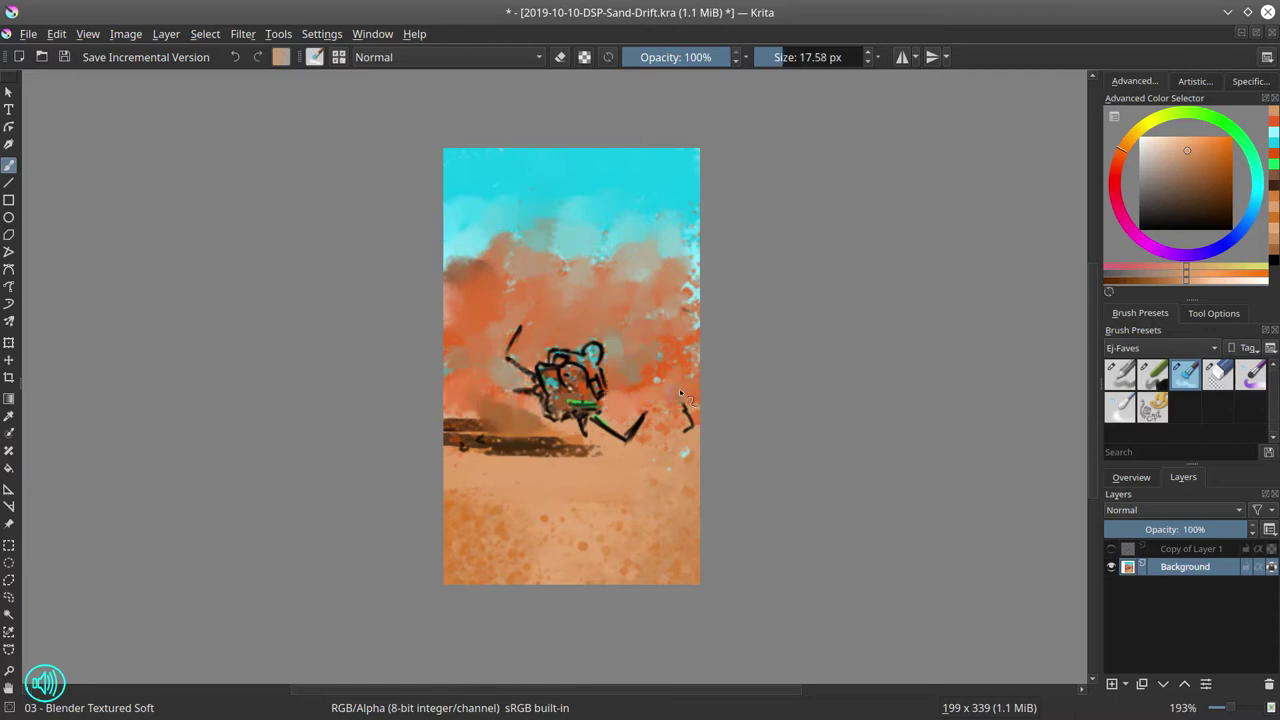
{"action": "key", "text": "/"}
{"action": "mouse_move", "coordinate": [700, 445]}
{"action": "left_mouse_down"}
{"action": "mouse_move", "coordinate": [615, 458]}
{"action": "mouse_move", "coordinate": [692, 487]}
{"action": "mouse_move", "coordinate": [729, 555]}
{"action": "left_mouse_up"}
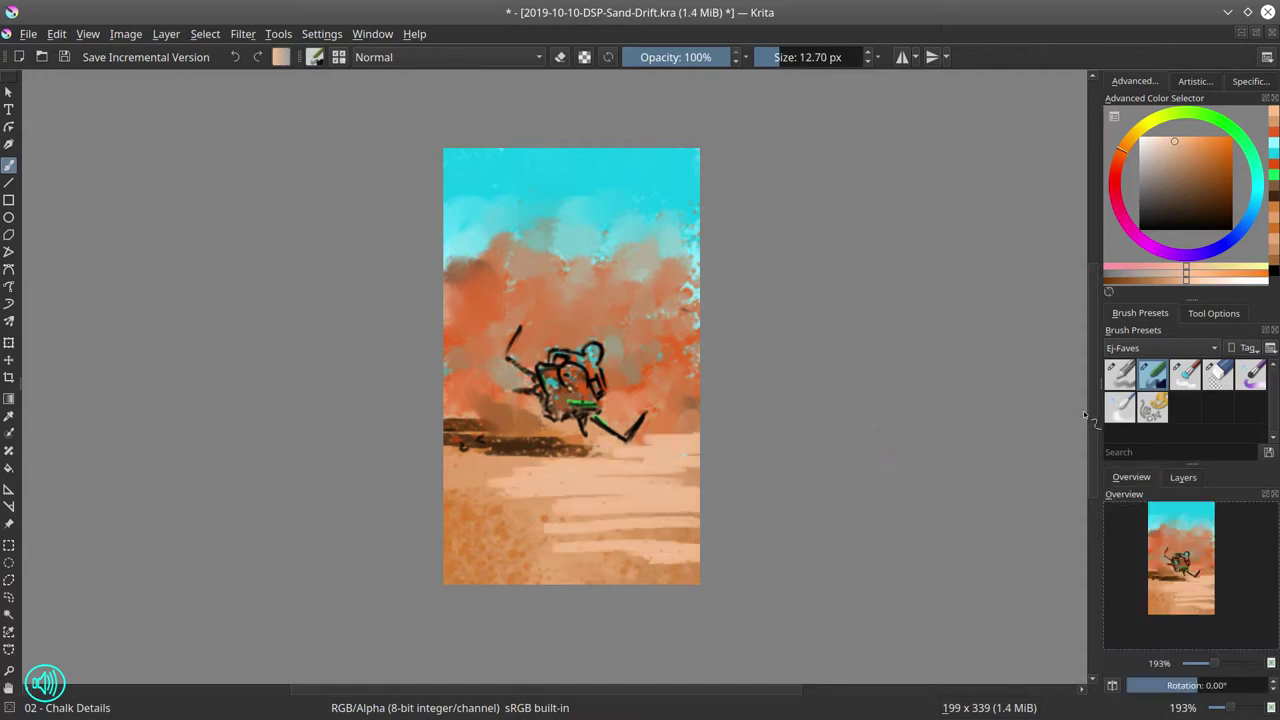
{"action": "key", "text": "slash"}
{"action": "left_click_drag", "start_coordinate": [558, 428], "coordinate": [549, 272]}
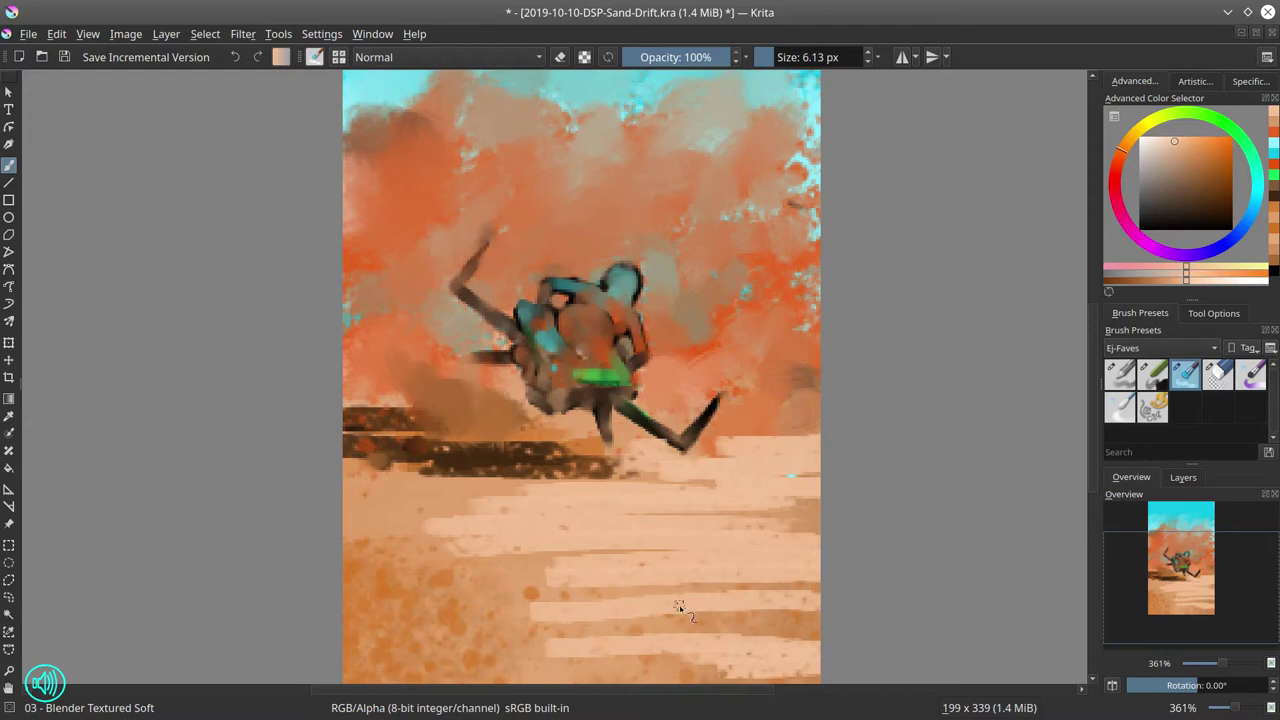
- Add a glowing stroke on the rider's head and spatter saturated orange dust over the upper-right cloud
{"action": "key", "text": "slash"}
{"action": "left_click", "coordinate": [63, 57]}
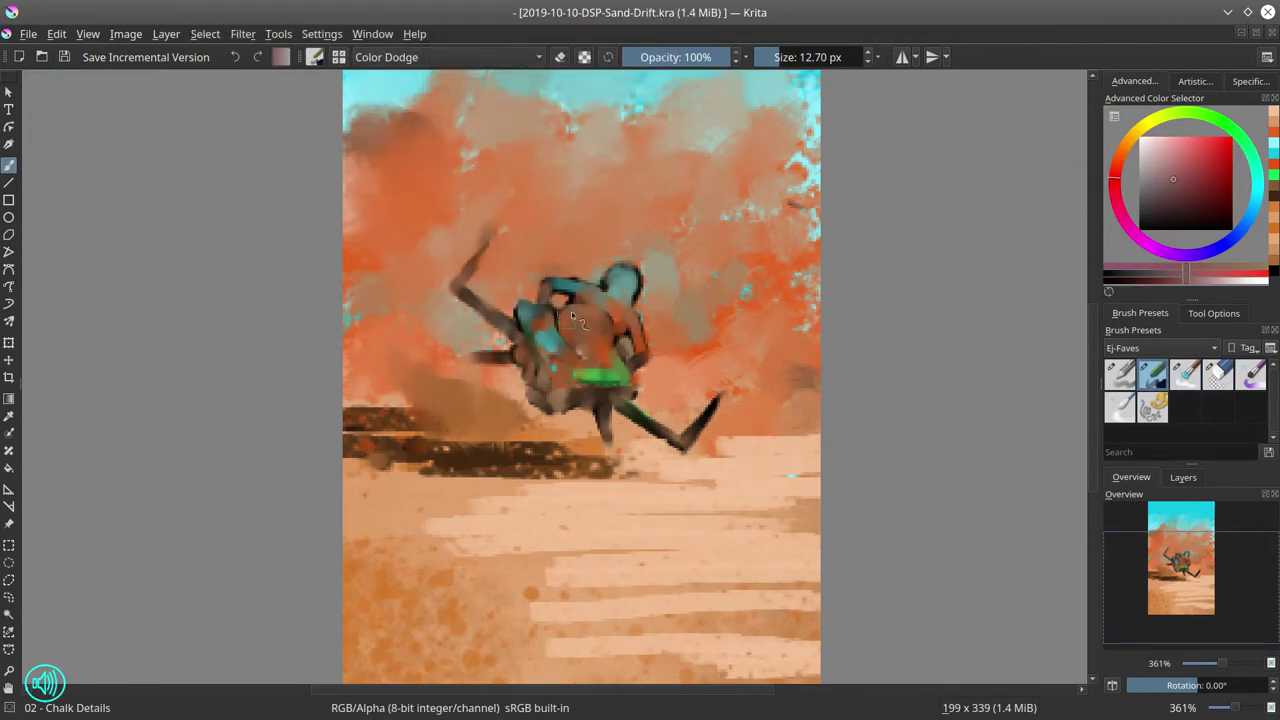
{"action": "left_click_drag", "start_coordinate": [592, 332], "coordinate": [632, 285]}
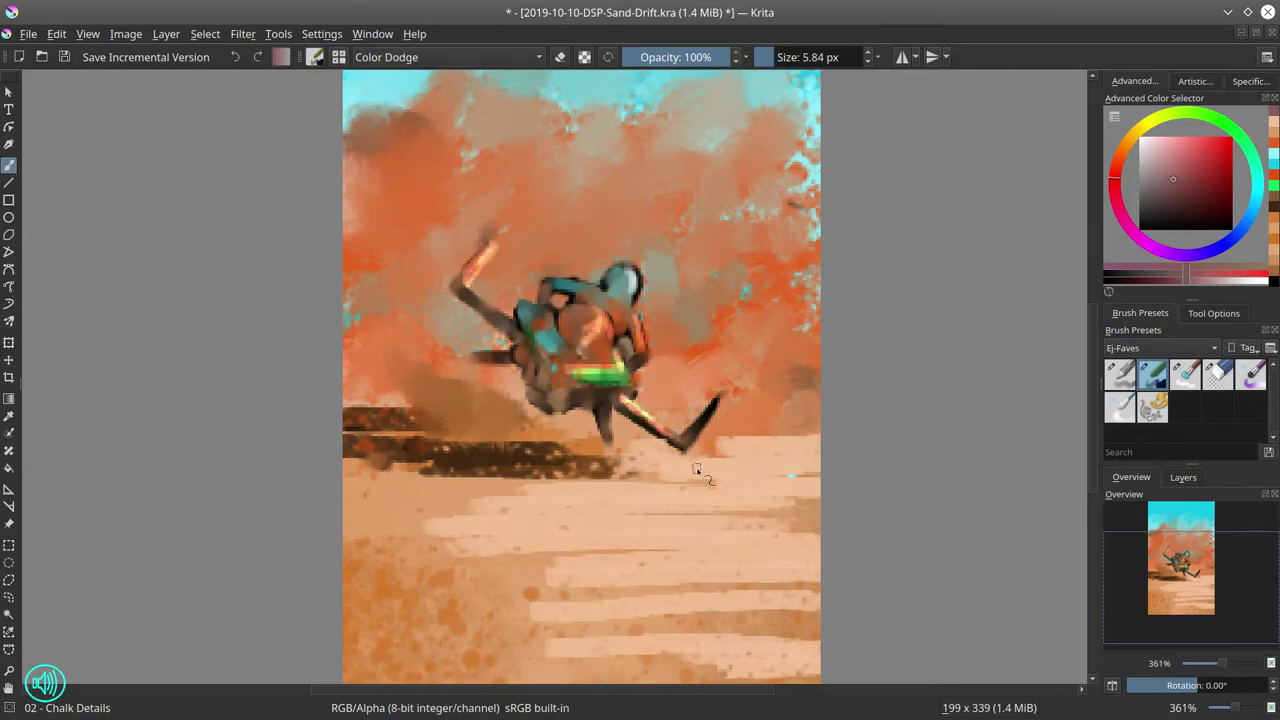
{"action": "key", "text": "slash"}
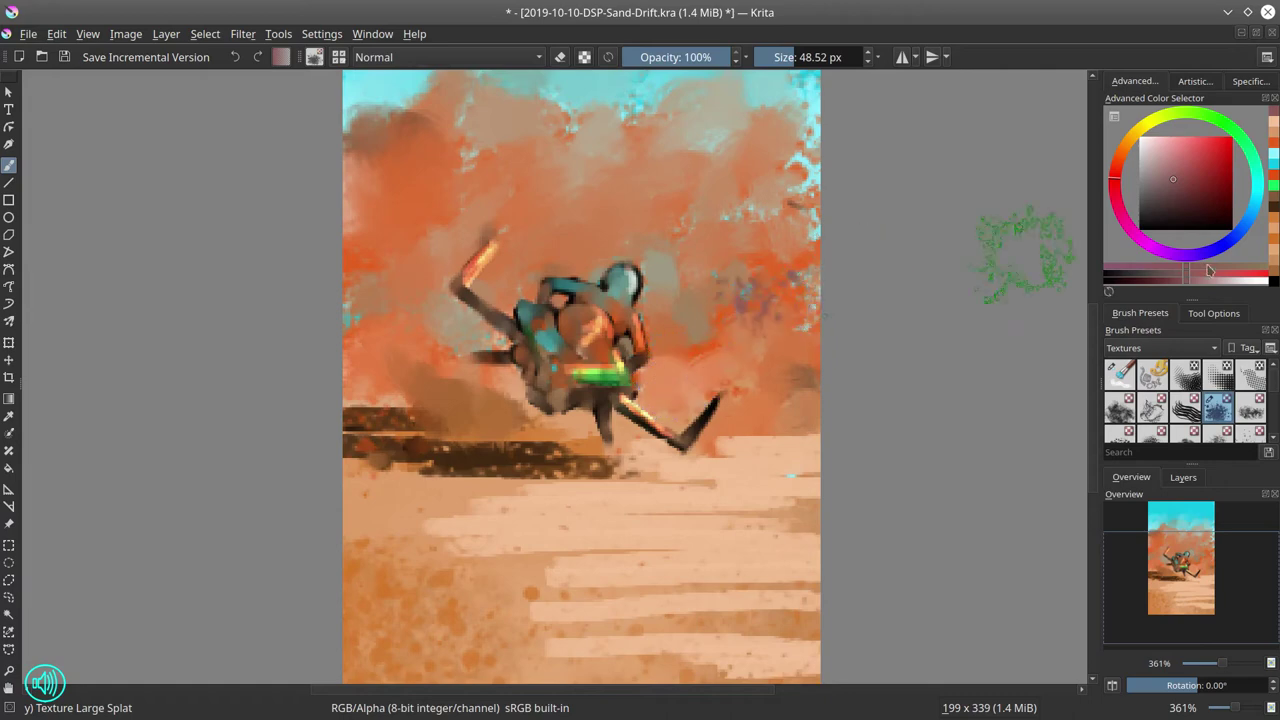
{"action": "left_click", "coordinate": [705, 365], "text": "ctrl"}
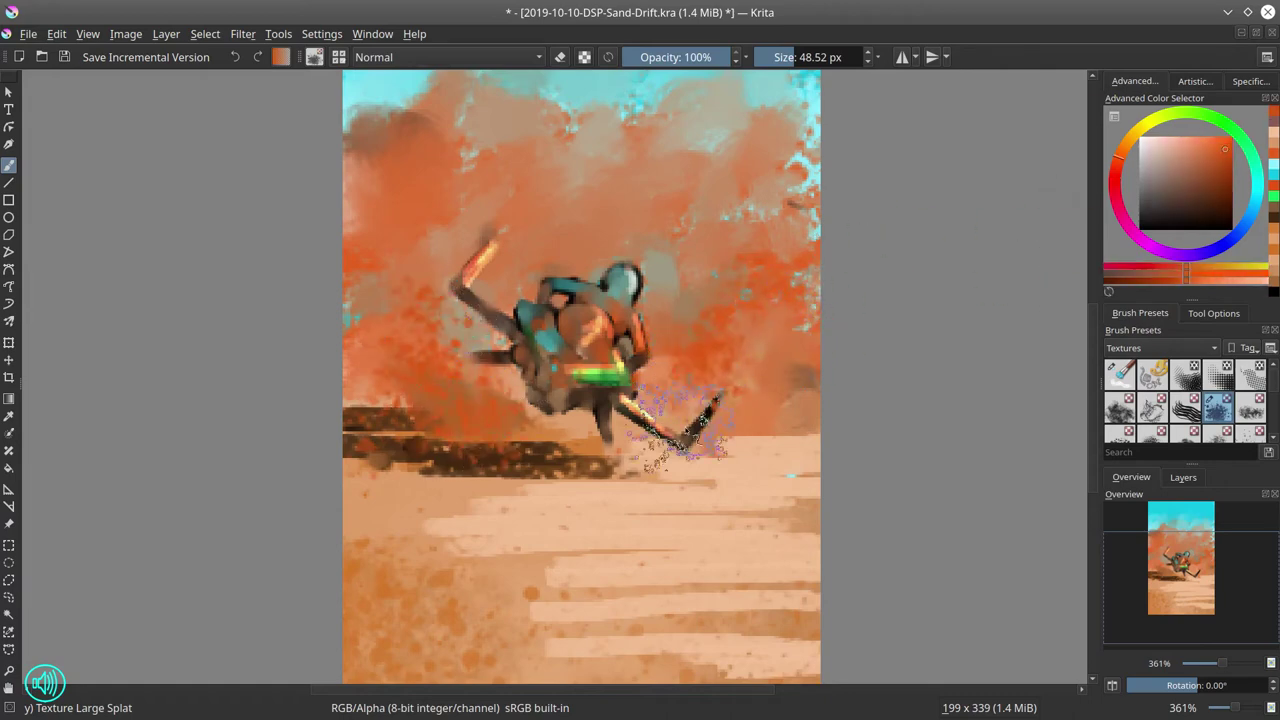
{"action": "left_click", "coordinate": [708, 389], "text": "ctrl"}
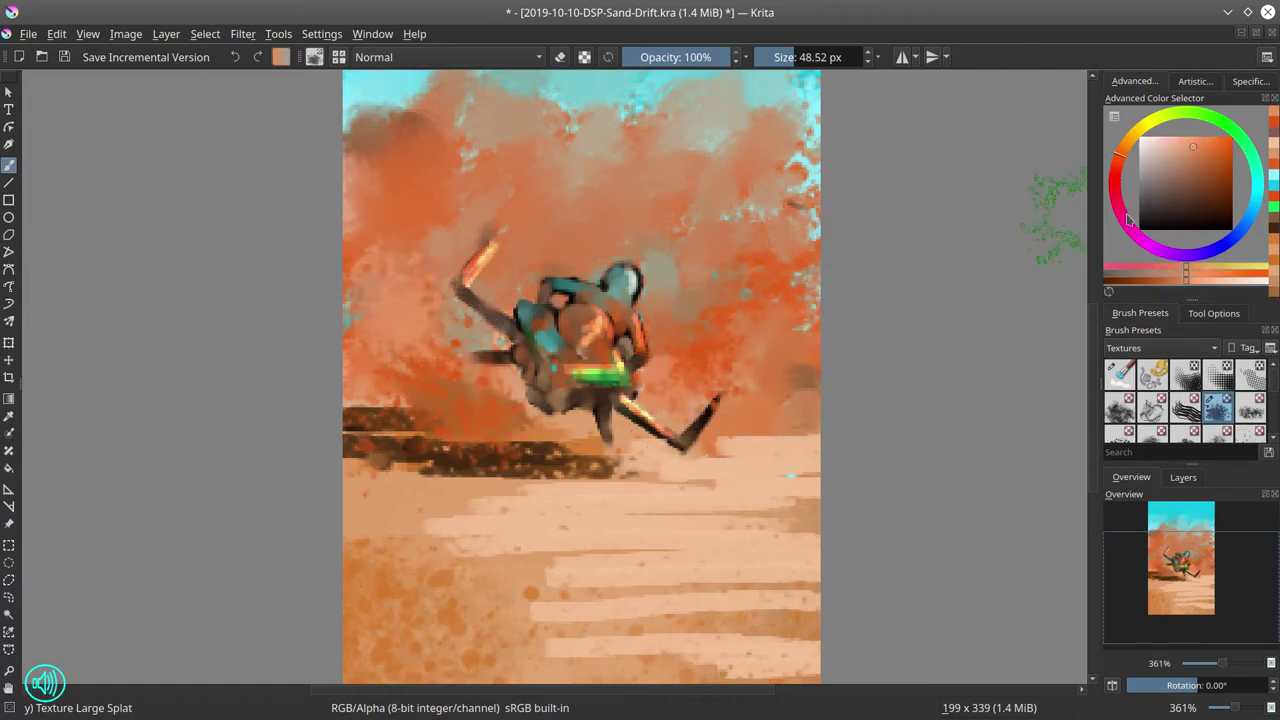
{"action": "left_click", "coordinate": [666, 290], "text": "ctrl"}
{"action": "mouse_move", "coordinate": [666, 290]}
{"action": "left_mouse_down"}
{"action": "mouse_move", "coordinate": [690, 230]}
{"action": "mouse_move", "coordinate": [707, 290]}
{"action": "mouse_move", "coordinate": [786, 292]}
{"action": "left_mouse_up"}
{"action": "left_click", "coordinate": [786, 292], "text": "ctrl"}
{"action": "key", "text": "bracketleft"}
{"action": "key", "text": "bracketleft"}
{"action": "key", "text": "bracketleft"}
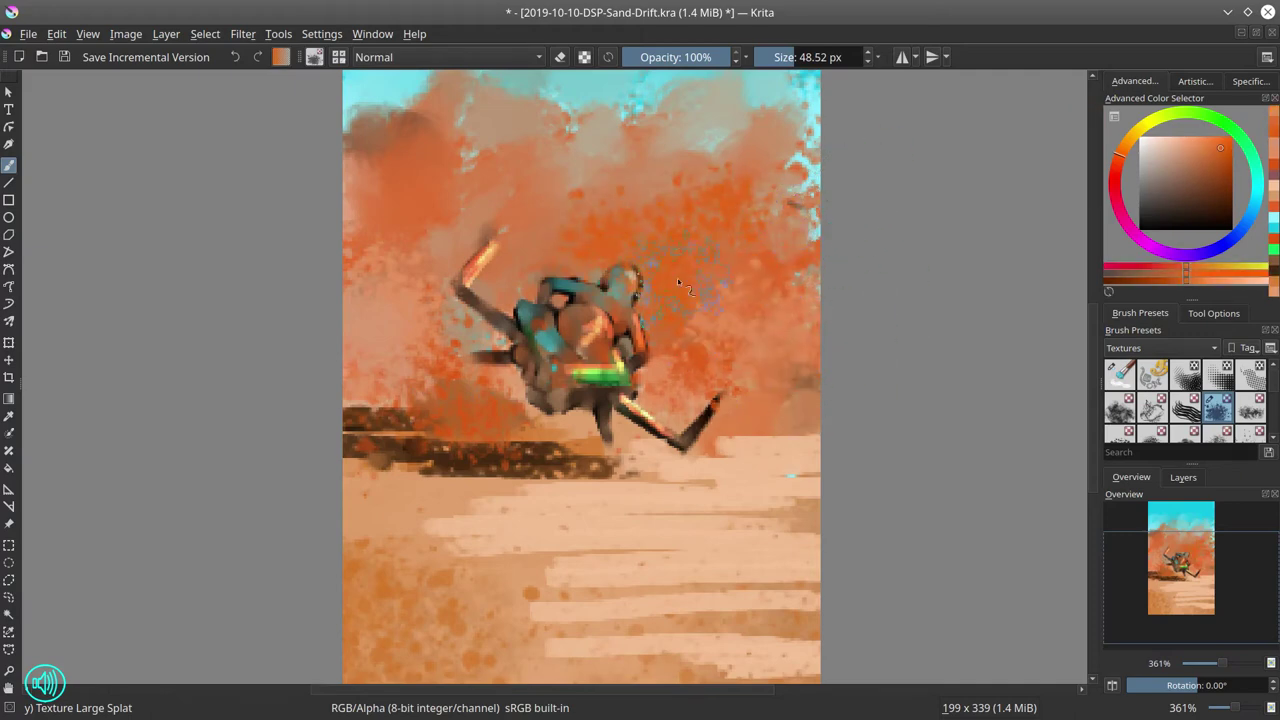
- Paint a glowing peach ground stroke, then in Normal mode add peach streaks and darken the left edge
{"action": "left_click", "coordinate": [1130, 348]}
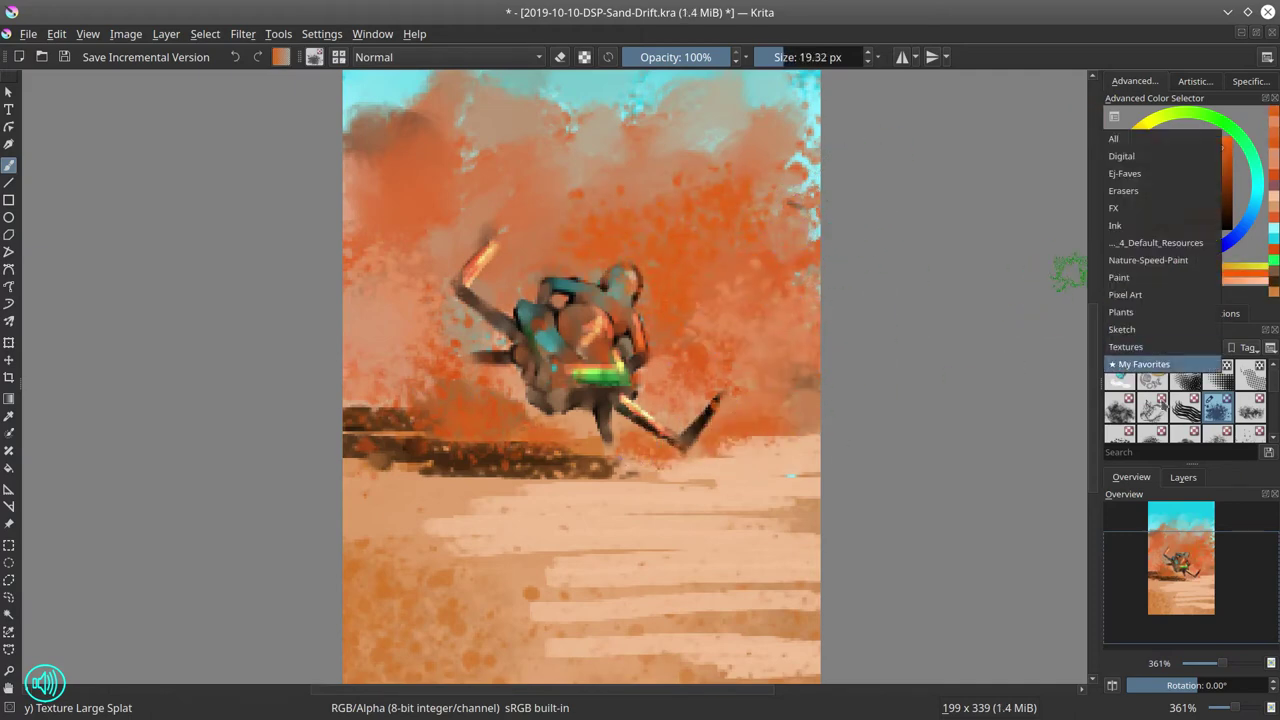
{"action": "left_click", "coordinate": [1110, 352]}
{"action": "left_click", "coordinate": [700, 462], "text": "ctrl"}
{"action": "left_click_drag", "start_coordinate": [640, 468], "coordinate": [712, 462]}
{"action": "left_click", "coordinate": [450, 57]}
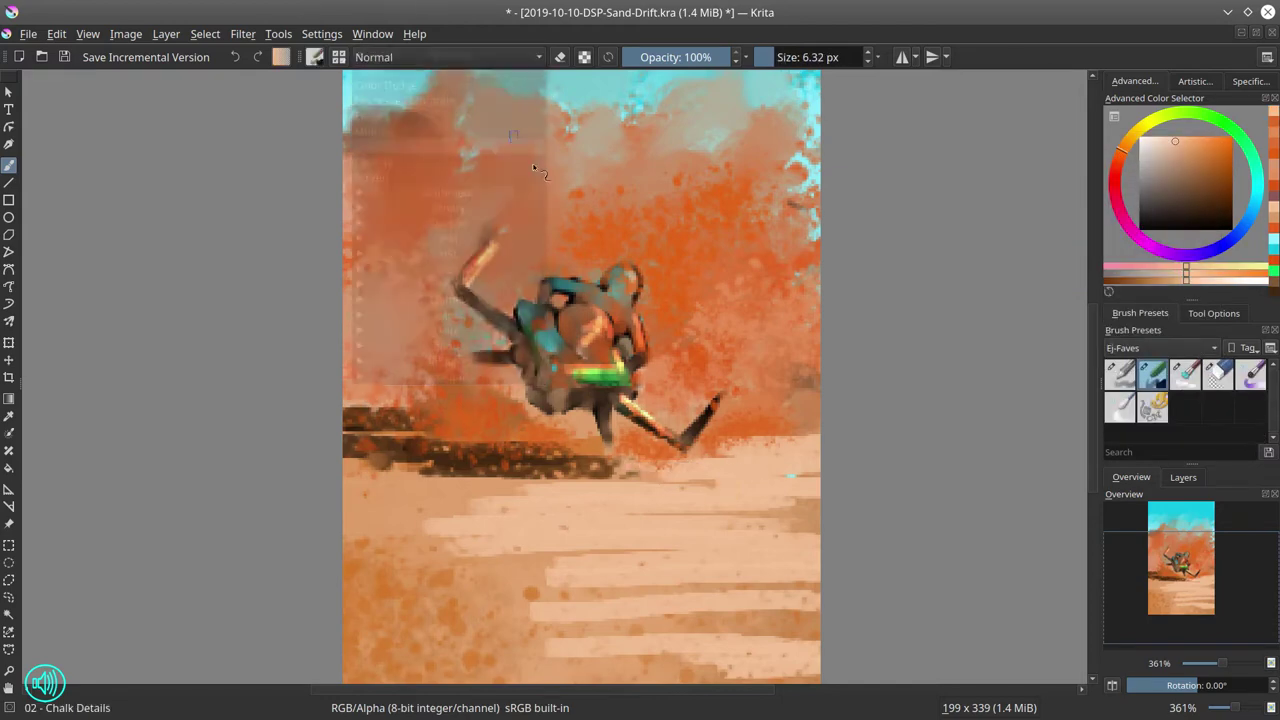
{"action": "left_click", "coordinate": [400, 95]}
{"action": "left_click", "coordinate": [498, 446], "text": "ctrl"}
{"action": "left_click_drag", "start_coordinate": [498, 446], "coordinate": [517, 457]}
{"action": "left_click", "coordinate": [433, 414], "text": "ctrl"}
{"action": "left_click_drag", "start_coordinate": [392, 448], "coordinate": [345, 412]}
- Save, zoom out, and add light chalk streaks across the lower ground
{"action": "key", "text": "ctrl+s"}
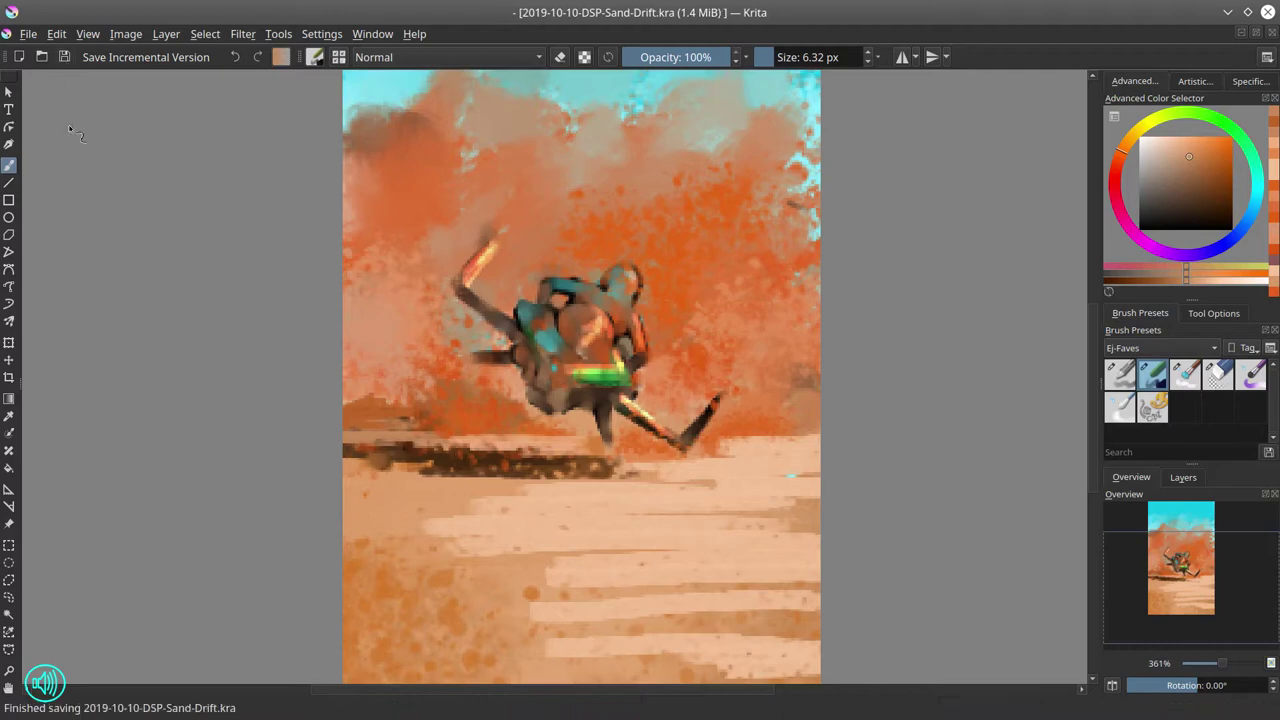
{"action": "key", "text": "period"}
{"action": "key", "text": "minus"}
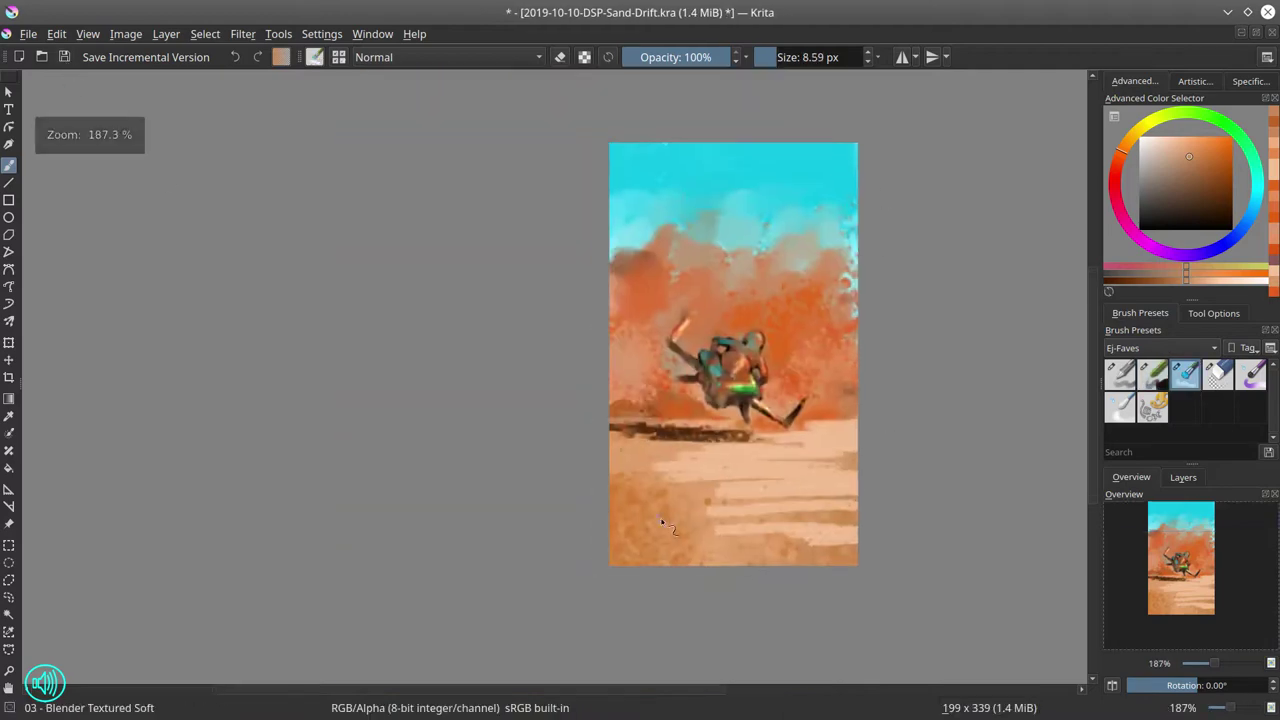
{"action": "key", "text": "comma"}
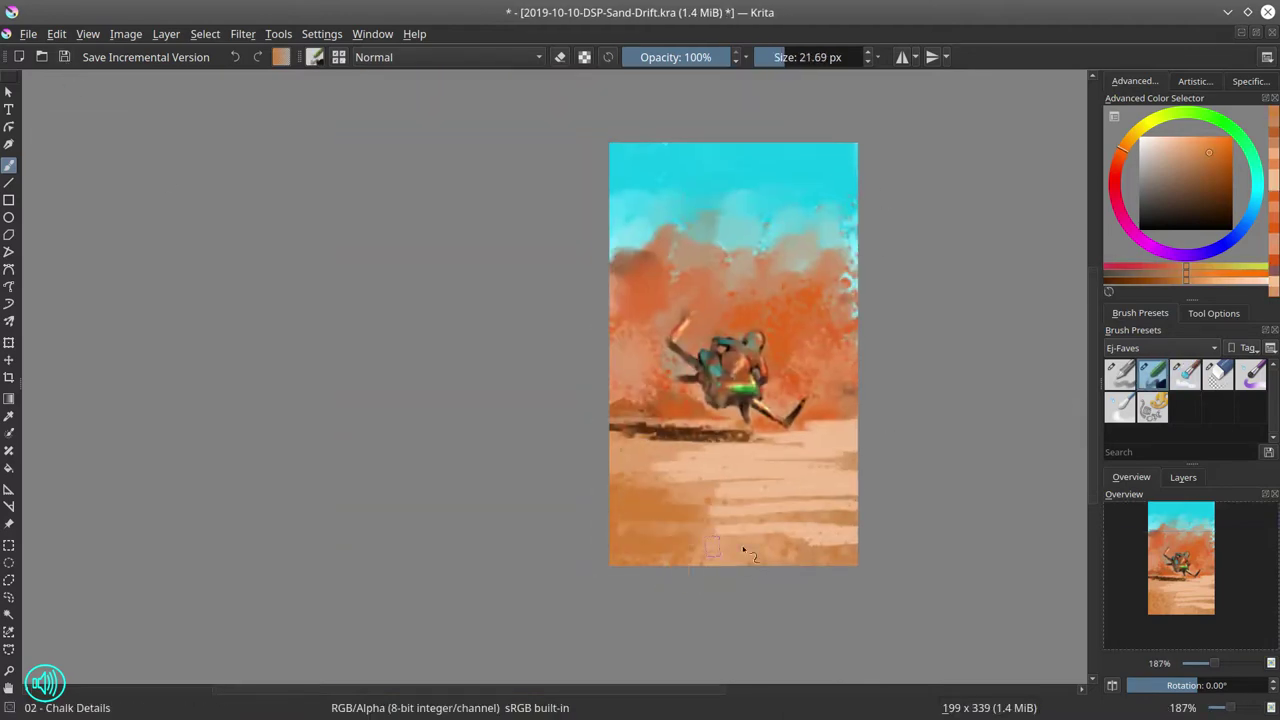
{"action": "left_click", "coordinate": [640, 528], "text": "ctrl"}
{"action": "left_click_drag", "start_coordinate": [612, 527], "coordinate": [676, 527]}
{"action": "left_click_drag", "start_coordinate": [612, 497], "coordinate": [686, 497]}
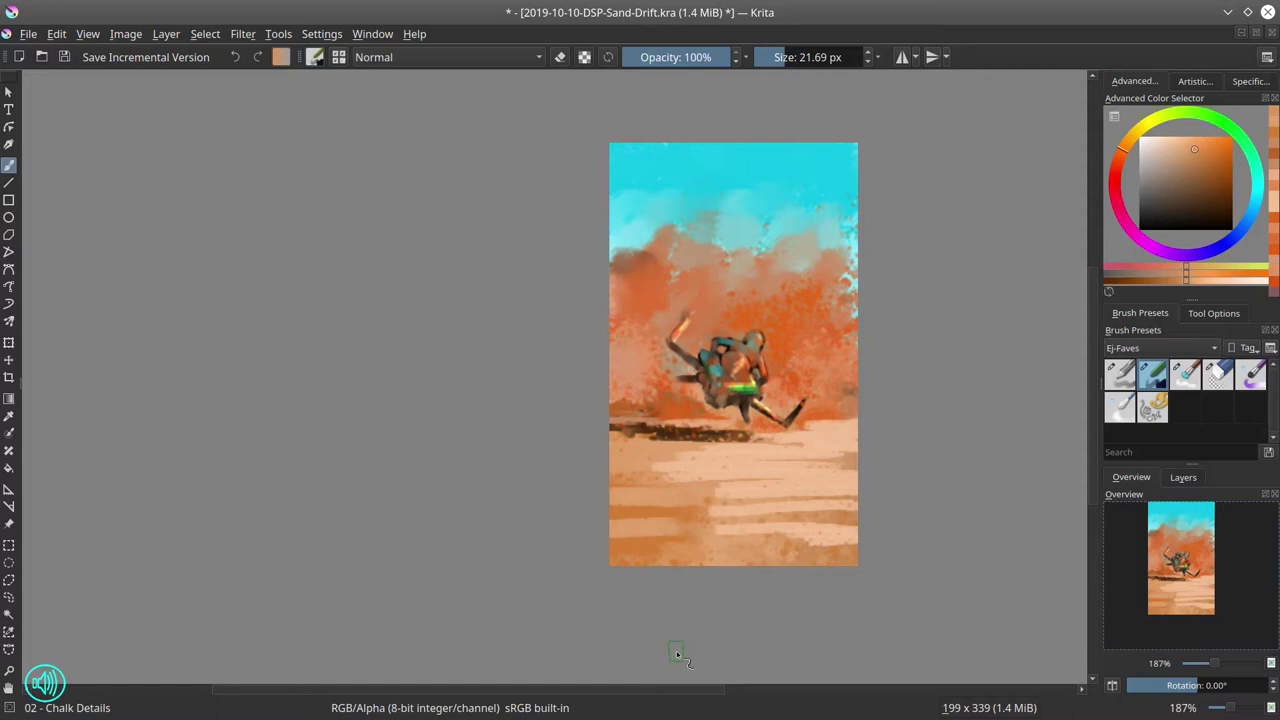
{"action": "left_click", "coordinate": [725, 205], "text": "ctrl"}
- Save, then scale the image to 2500 px wide and fit it in the window
{"action": "left_click", "coordinate": [913, 362], "text": "ctrl"}
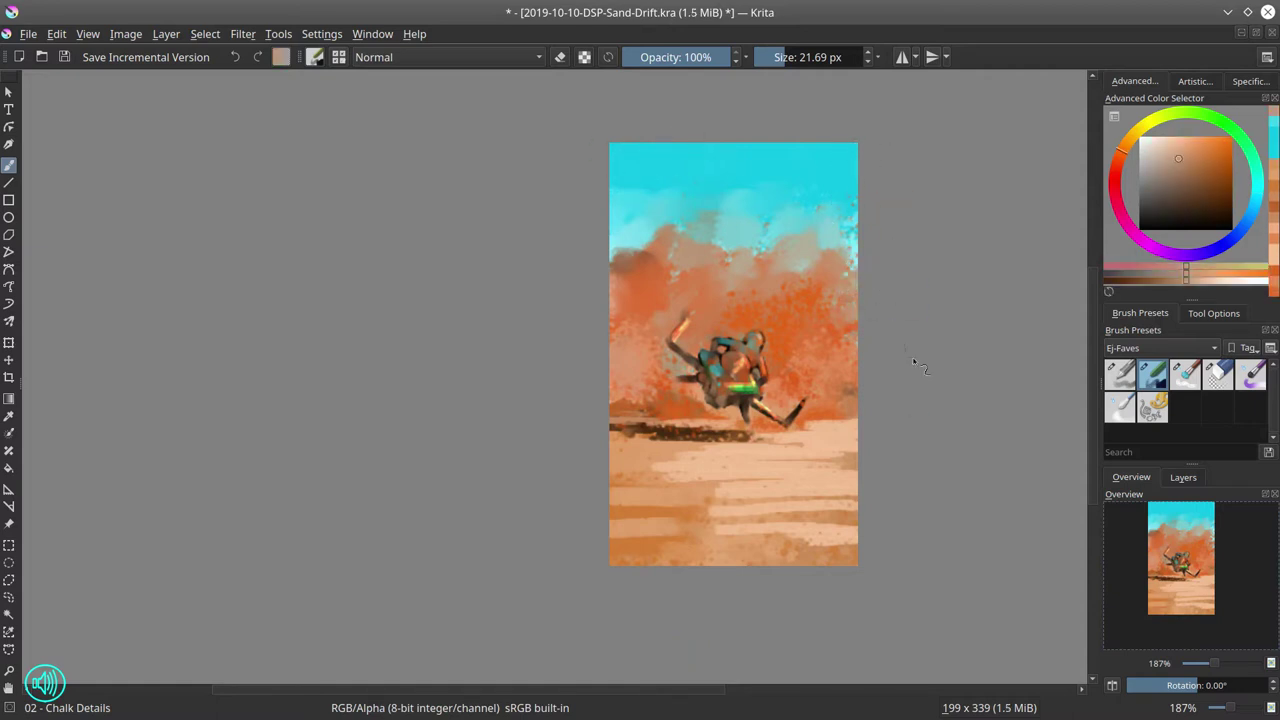
{"action": "left_click", "coordinate": [64, 57]}
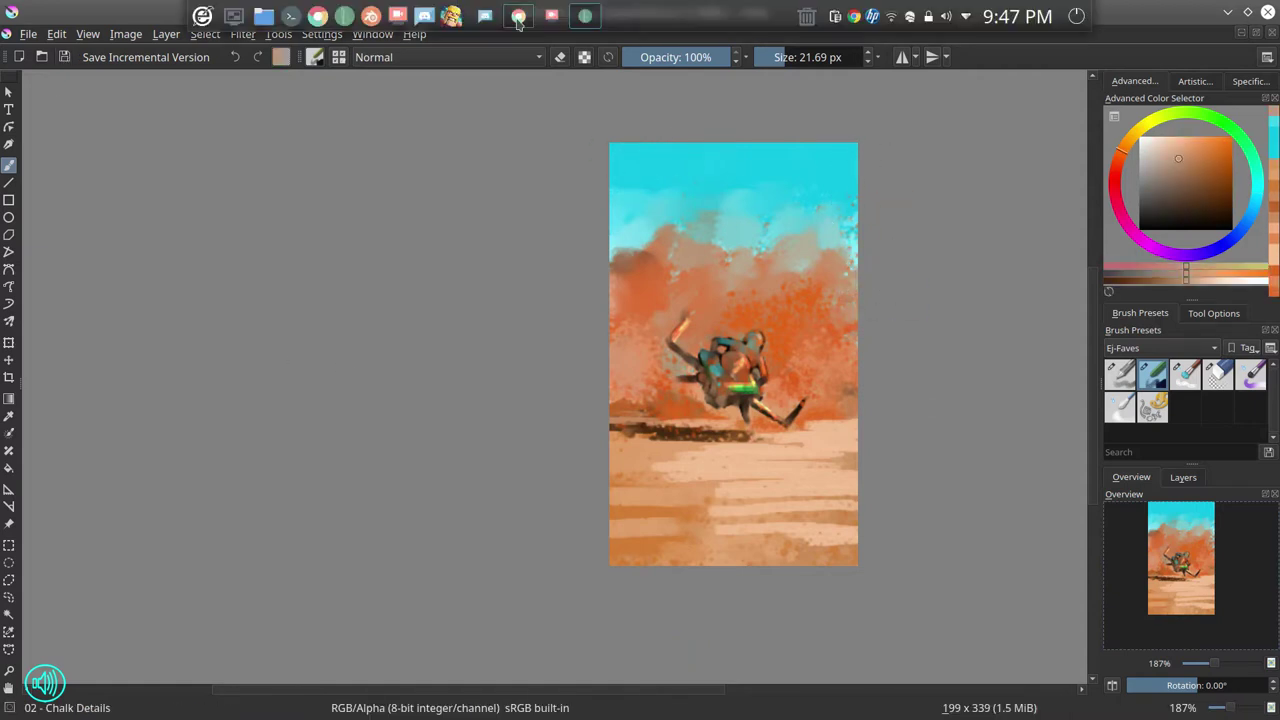
{"action": "left_click", "coordinate": [126, 34]}
{"action": "left_click", "coordinate": [172, 270]}
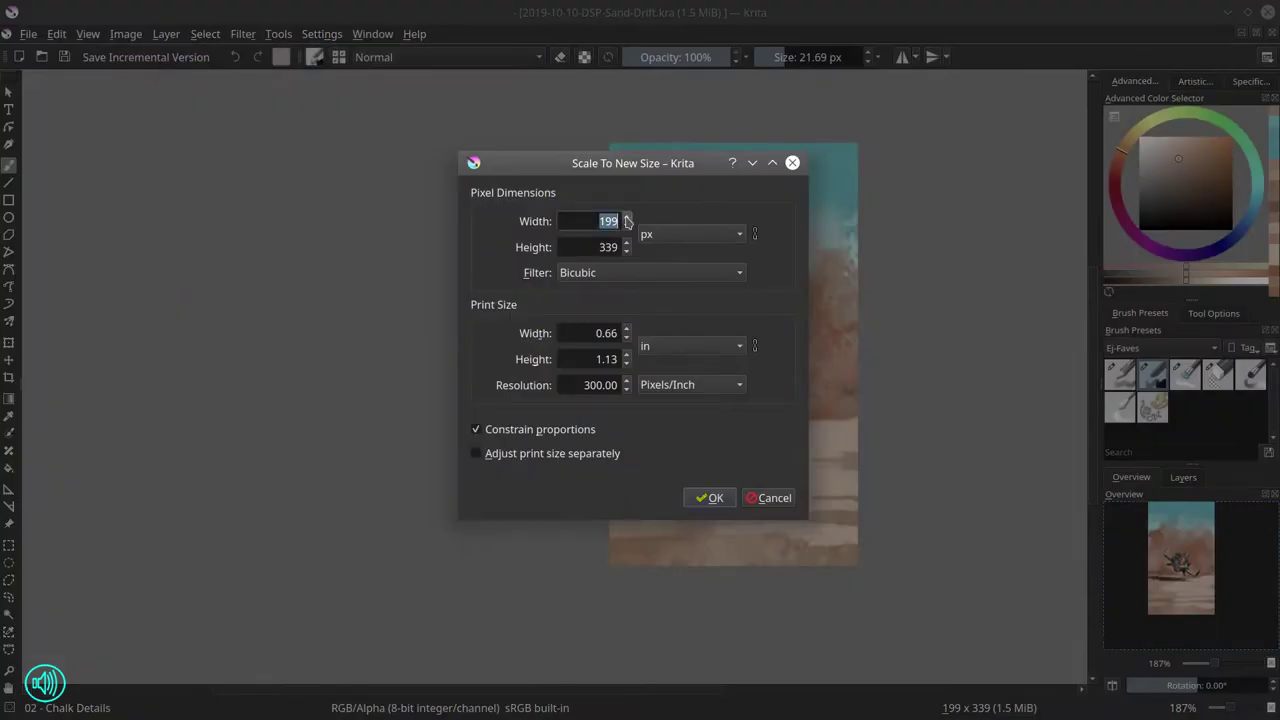
{"action": "left_click", "coordinate": [712, 498]}
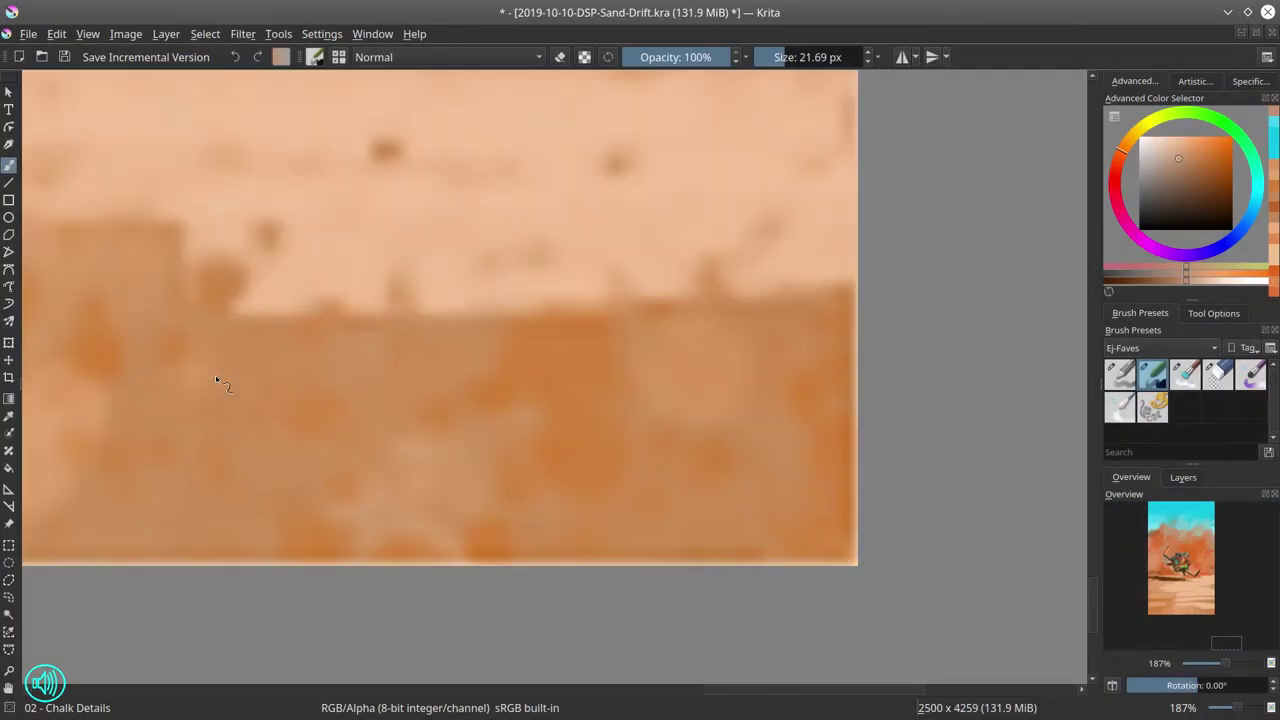
{"action": "key", "text": "2"}
- Apply a whole-layer transform, then resize the canvas height to 4250 px
{"action": "key", "text": "ctrl+t"}
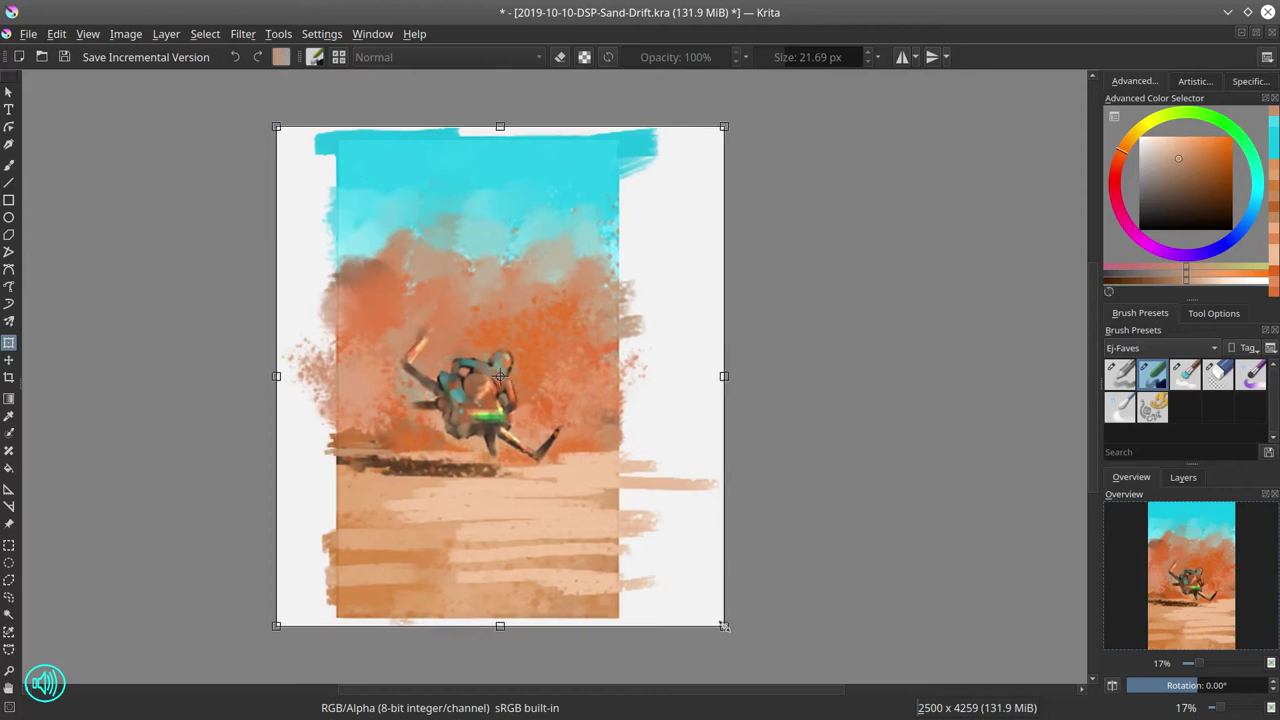
{"action": "key", "text": "Return"}
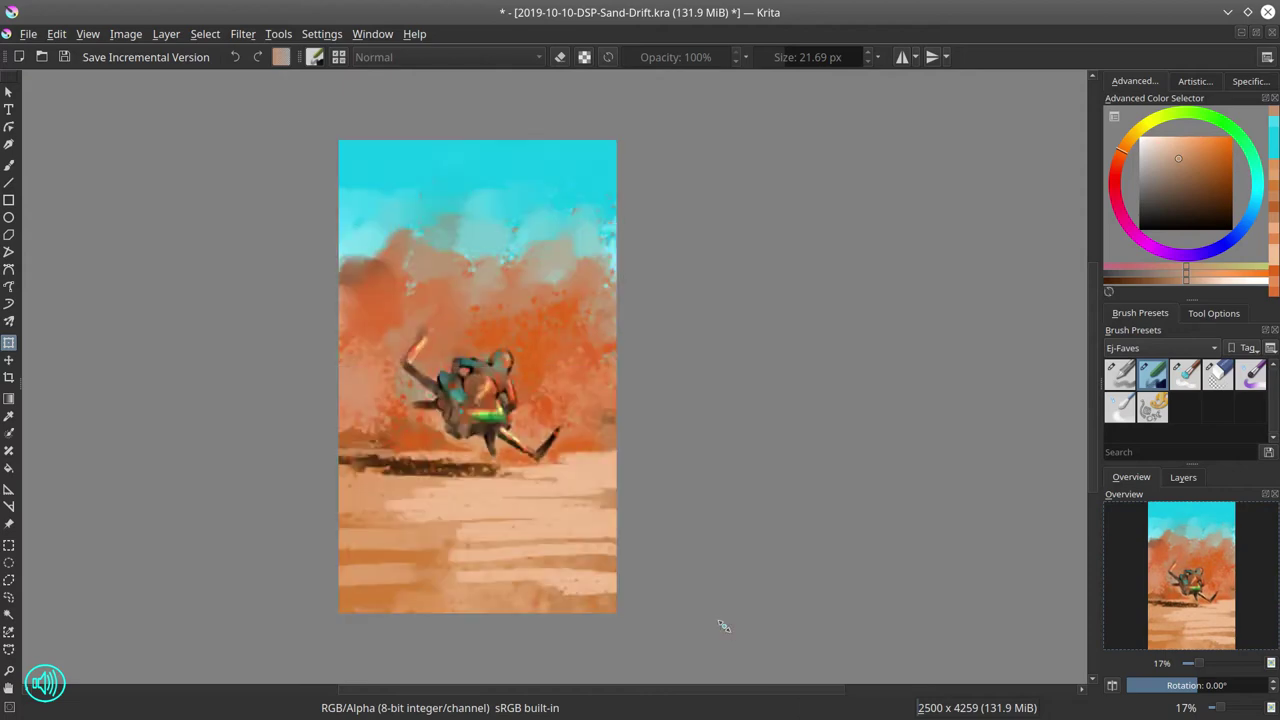
{"action": "key", "text": "b"}
{"action": "key", "text": "x"}
{"action": "key", "text": "x"}
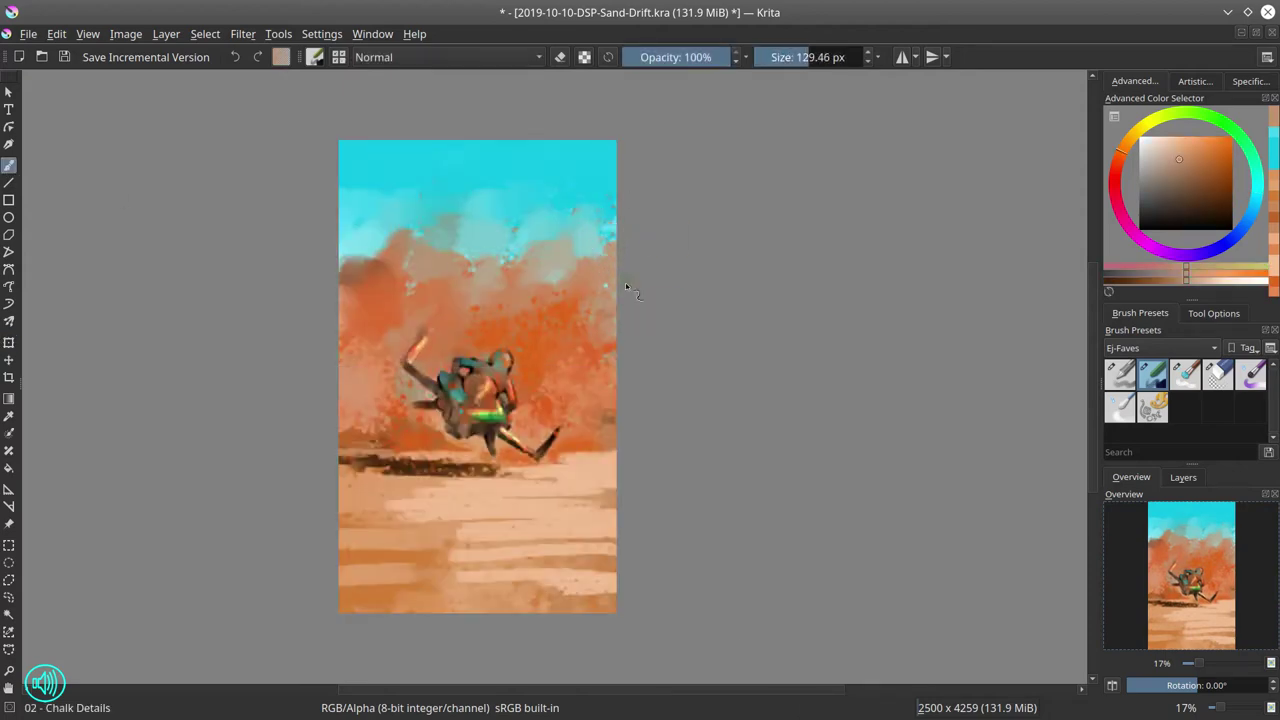
{"action": "key", "text": "period"}
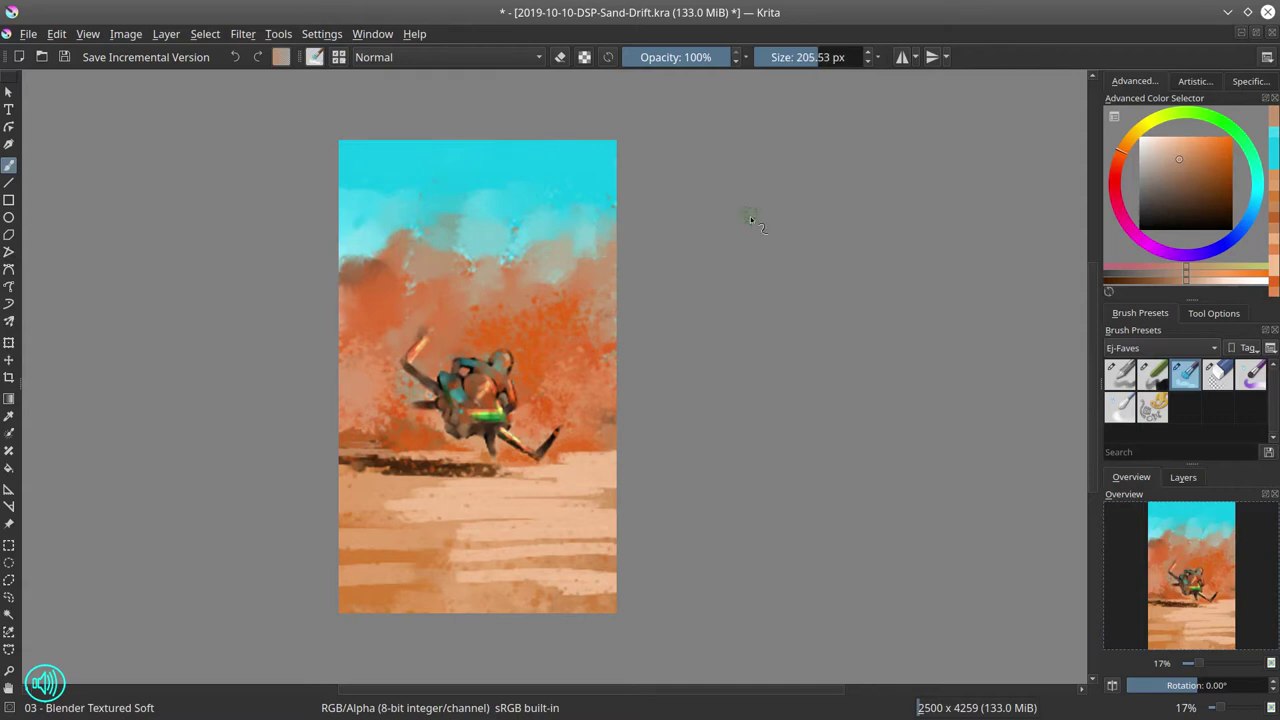
{"action": "left_click", "coordinate": [126, 34]}
{"action": "left_click", "coordinate": [170, 306]}
{"action": "left_click", "coordinate": [641, 258]}
{"action": "key", "text": "BackSpace"}
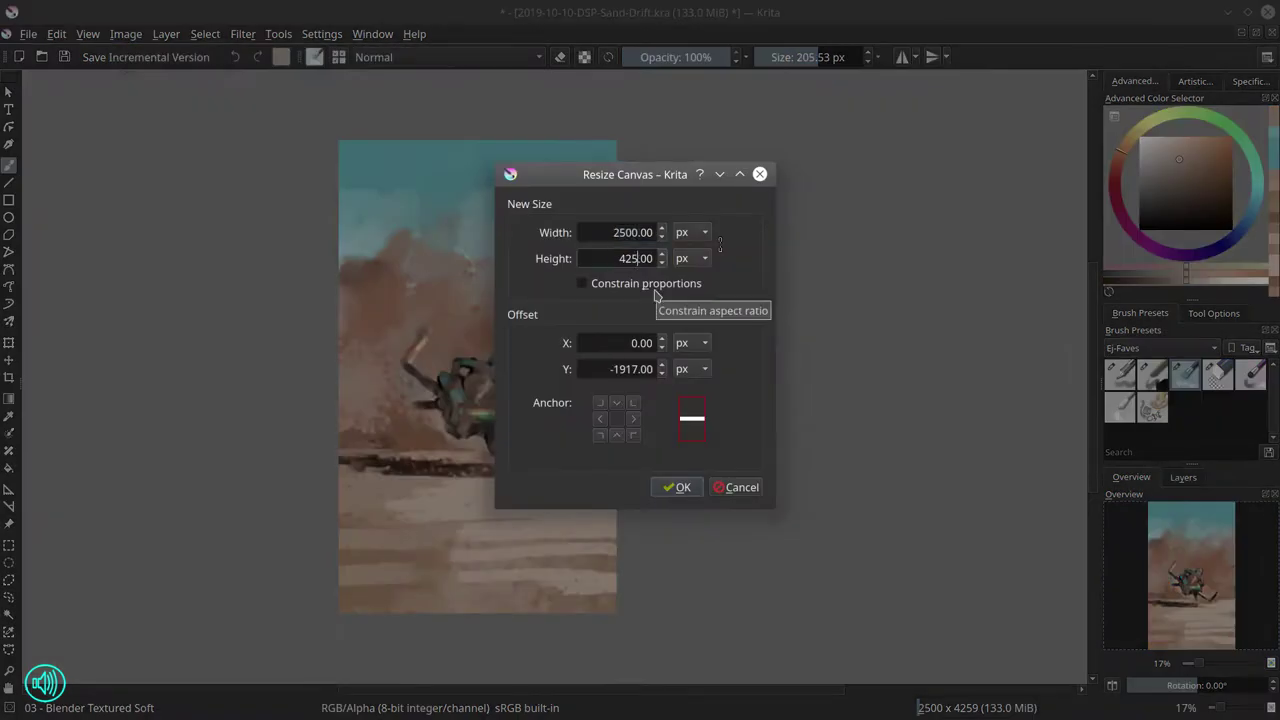
{"action": "key", "text": "Return"}
- Check the image properties and save a new incremental version of the Sand-Drift file
{"action": "left_click", "coordinate": [126, 34]}
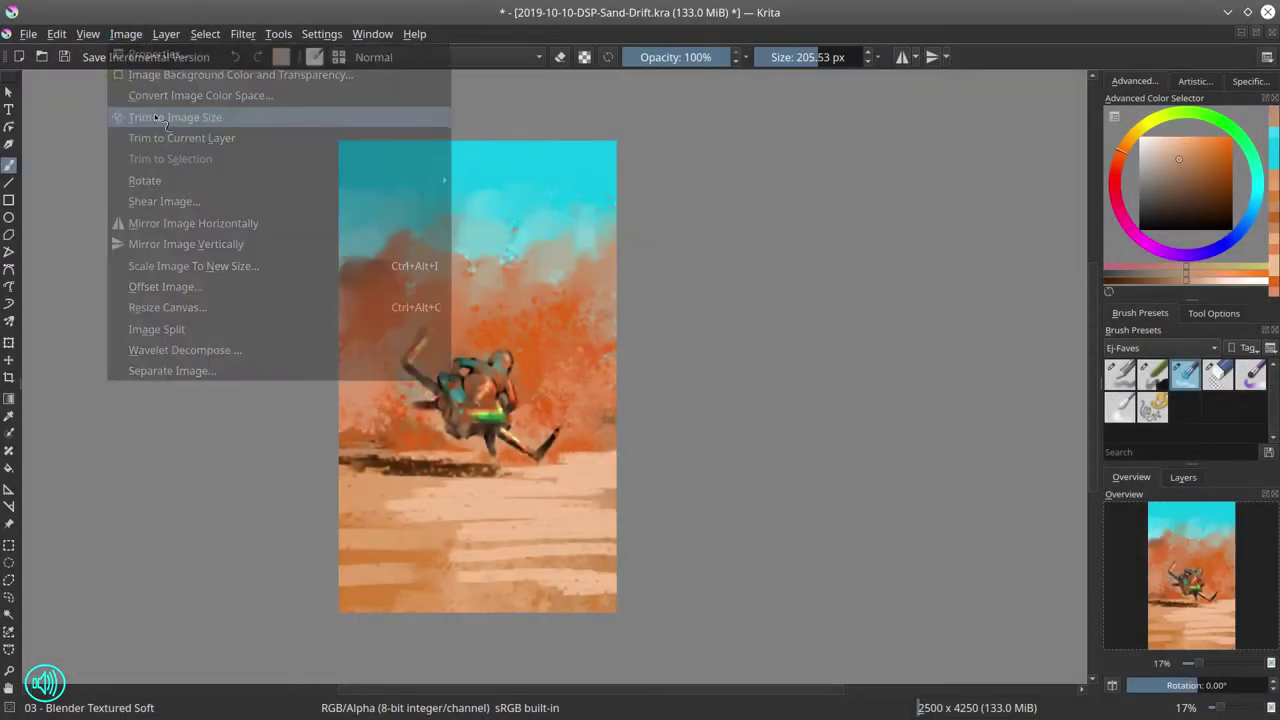
{"action": "left_click", "coordinate": [150, 80]}
{"action": "left_click", "coordinate": [705, 492]}
{"action": "left_click", "coordinate": [64, 57]}
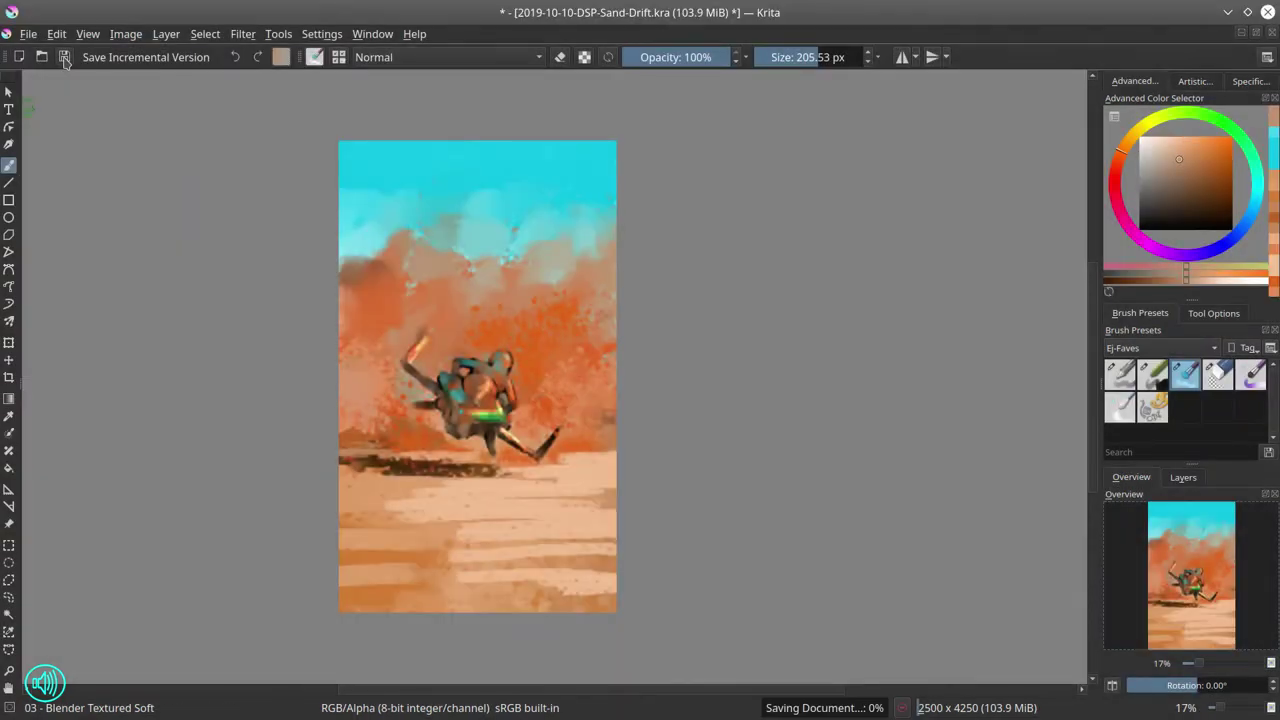
{"action": "key", "text": "/"}
- Zoom in on the rider at about -38° rotation and try, then undo, brown strokes under the left arm
{"action": "mouse_move", "coordinate": [498, 406]}
{"action": "left_mouse_down"}
{"action": "mouse_move", "coordinate": [560, 497]}
{"action": "mouse_move", "coordinate": [629, 472]}
{"action": "left_mouse_up"}
{"action": "mouse_move", "coordinate": [207, 284]}
{"action": "left_mouse_down"}
{"action": "mouse_move", "coordinate": [230, 284]}
{"action": "mouse_move", "coordinate": [207, 284]}
{"action": "left_mouse_up"}
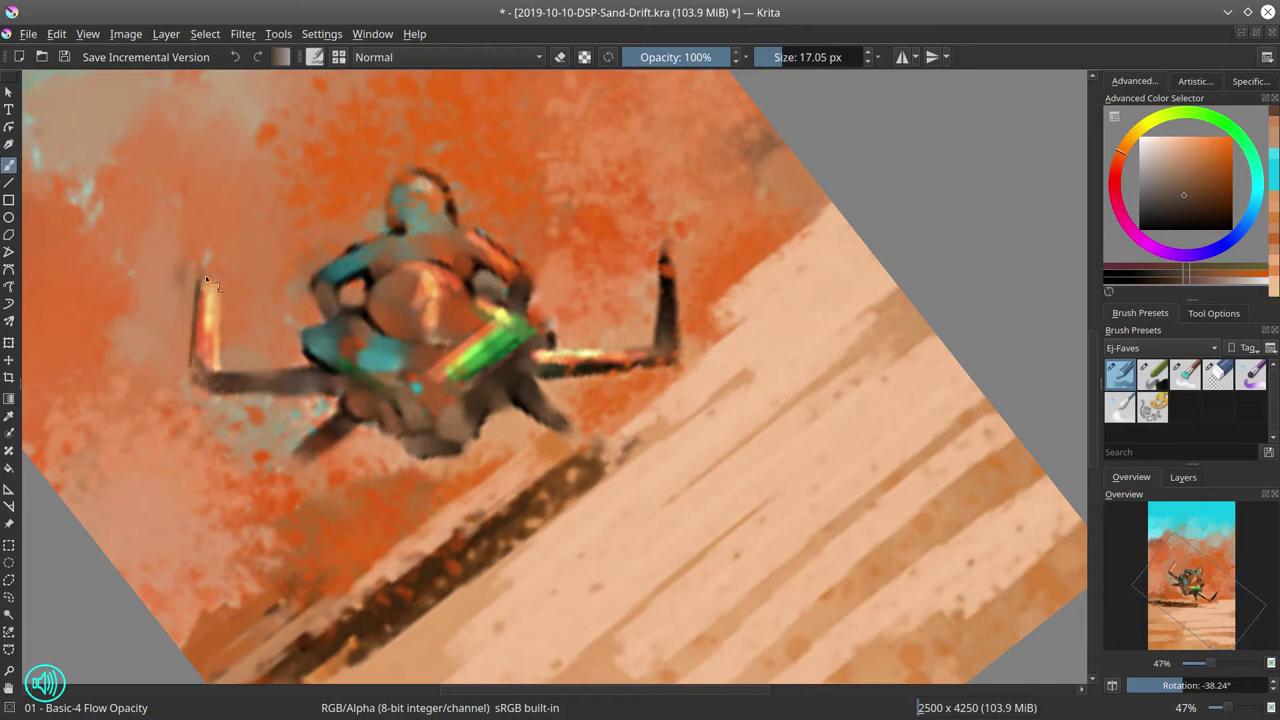
{"action": "left_click", "coordinate": [207, 284], "text": "ctrl"}
{"action": "left_click_drag", "start_coordinate": [191, 373], "coordinate": [305, 371]}
{"action": "key", "text": "ctrl+z"}
{"action": "left_click", "coordinate": [208, 373], "text": "ctrl"}
{"action": "left_click", "coordinate": [320, 390], "text": "ctrl"}
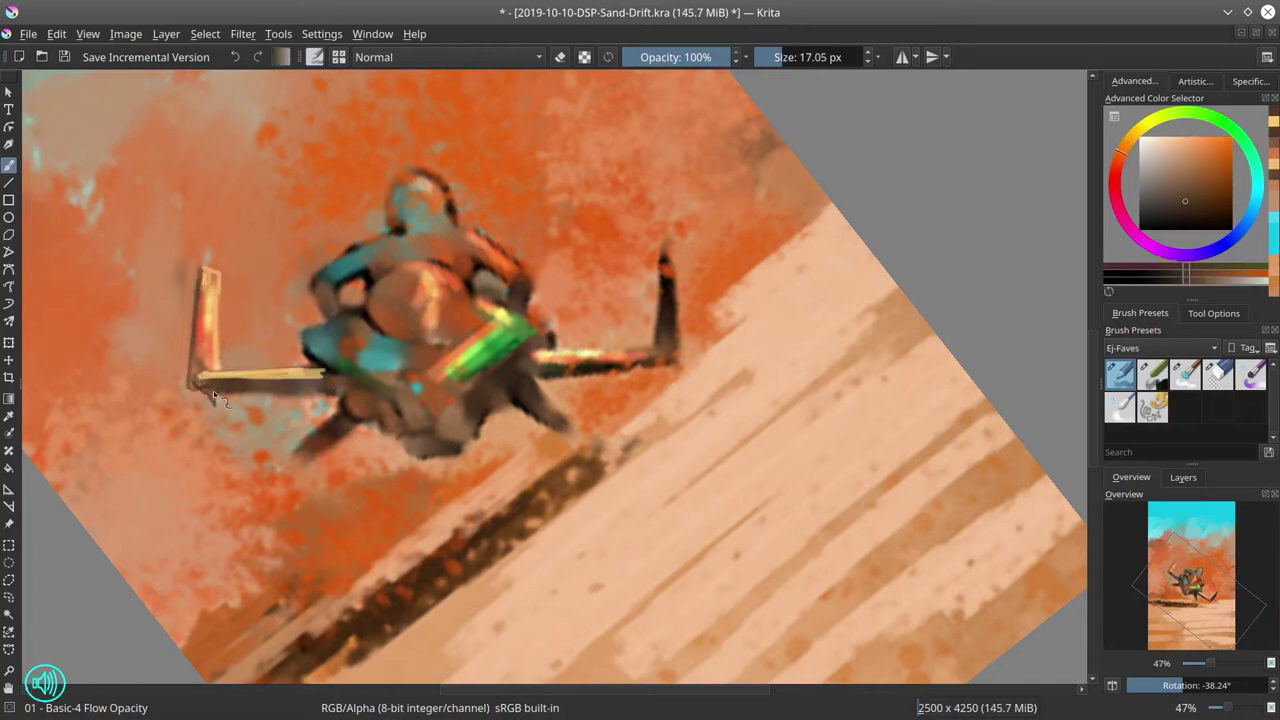
{"action": "left_click_drag", "start_coordinate": [208, 392], "coordinate": [320, 395]}
{"action": "key", "text": "ctrl+z"}
- Extend the dark brown stick down-left toward the ground
{"action": "left_click", "coordinate": [355, 393], "text": "ctrl"}
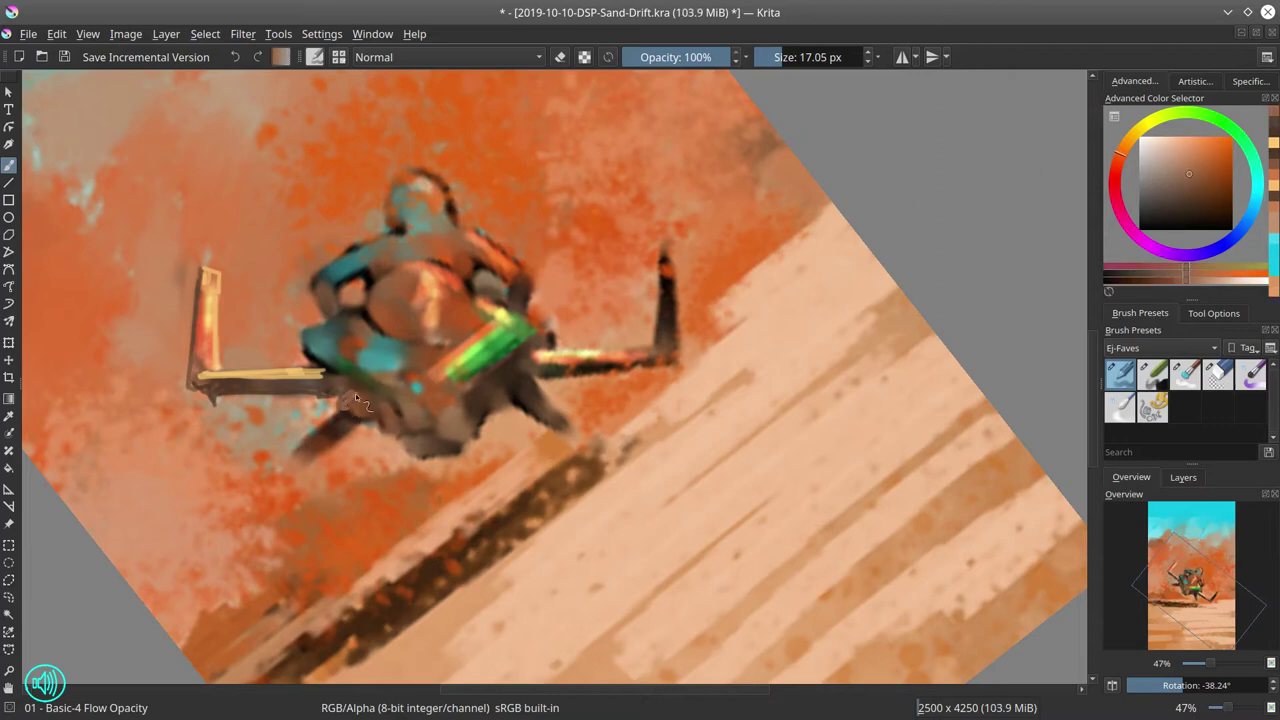
{"action": "left_click", "coordinate": [290, 457], "text": "ctrl"}
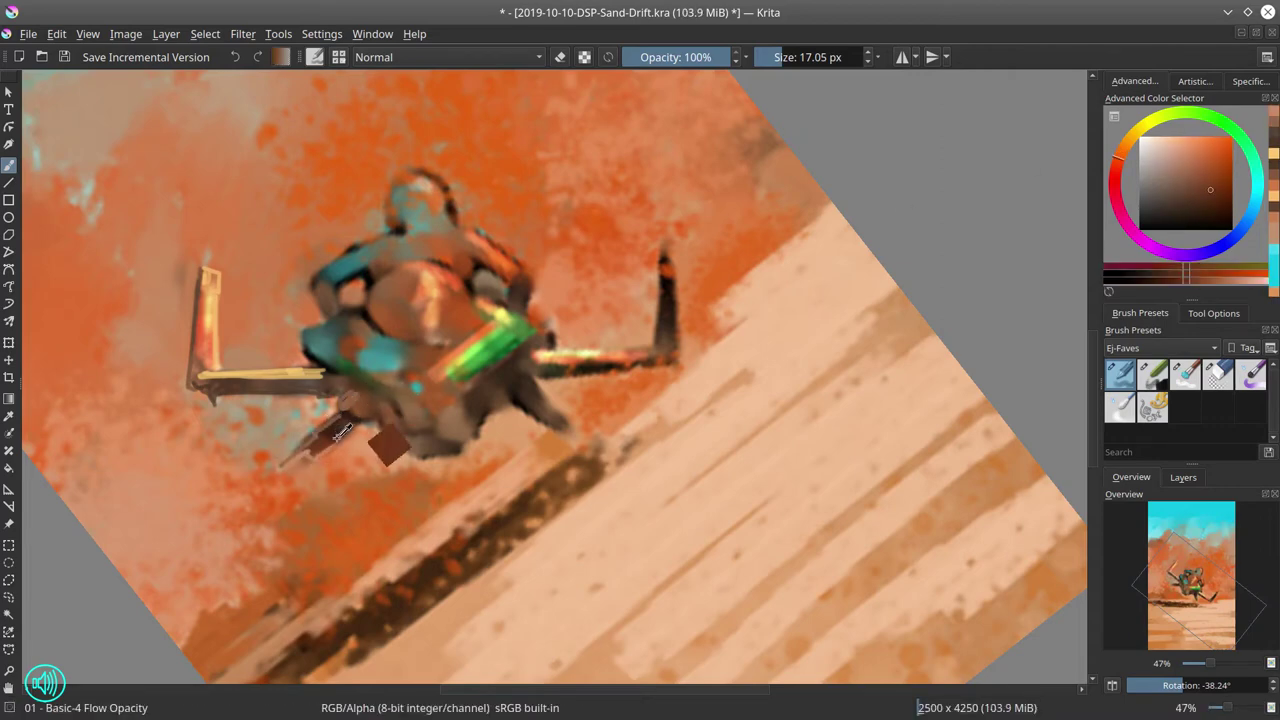
{"action": "left_click_drag", "start_coordinate": [280, 466], "coordinate": [334, 446]}
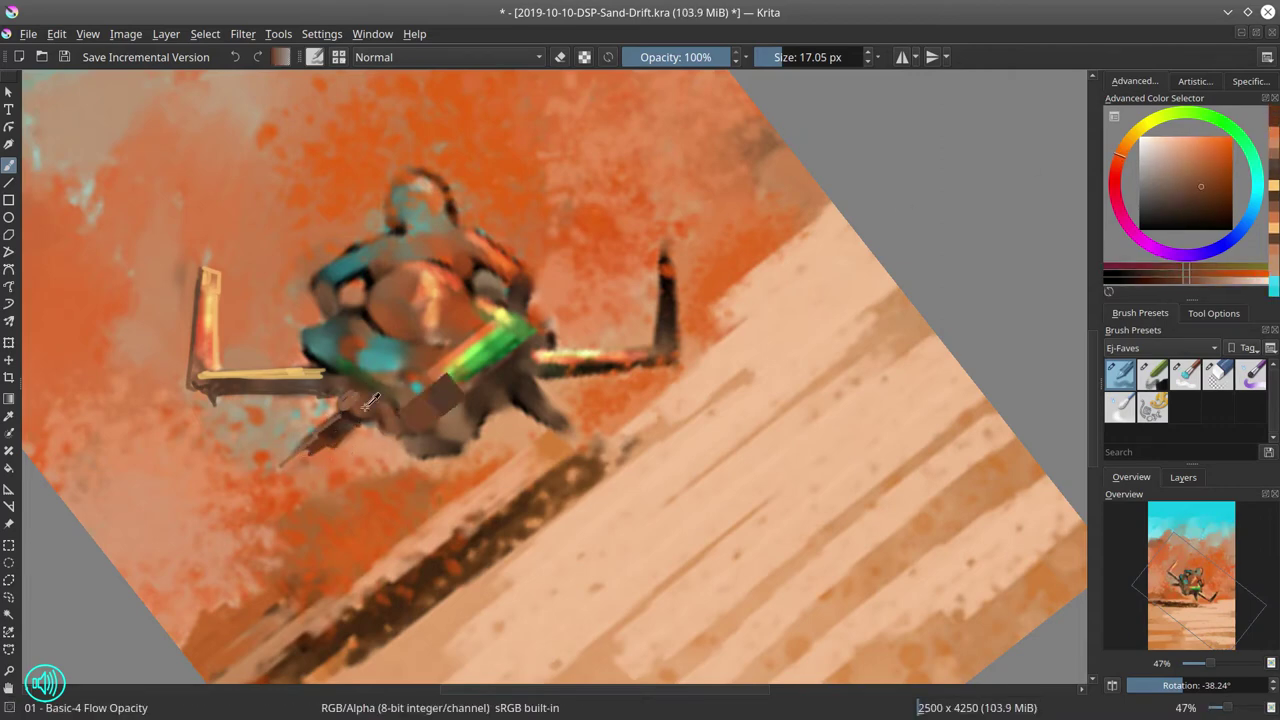
{"action": "left_click", "coordinate": [341, 374], "text": "ctrl"}
{"action": "mouse_move", "coordinate": [341, 374]}
{"action": "left_mouse_down"}
{"action": "mouse_move", "coordinate": [372, 396]}
{"action": "mouse_move", "coordinate": [370, 429]}
{"action": "left_mouse_up"}
- Darken the figure's lower edge, adding light dabs and a short dark stroke on the right
{"action": "left_click", "coordinate": [372, 396], "text": "ctrl"}
{"action": "left_click", "coordinate": [399, 429], "text": "ctrl"}
{"action": "left_click", "coordinate": [461, 429], "text": "ctrl"}
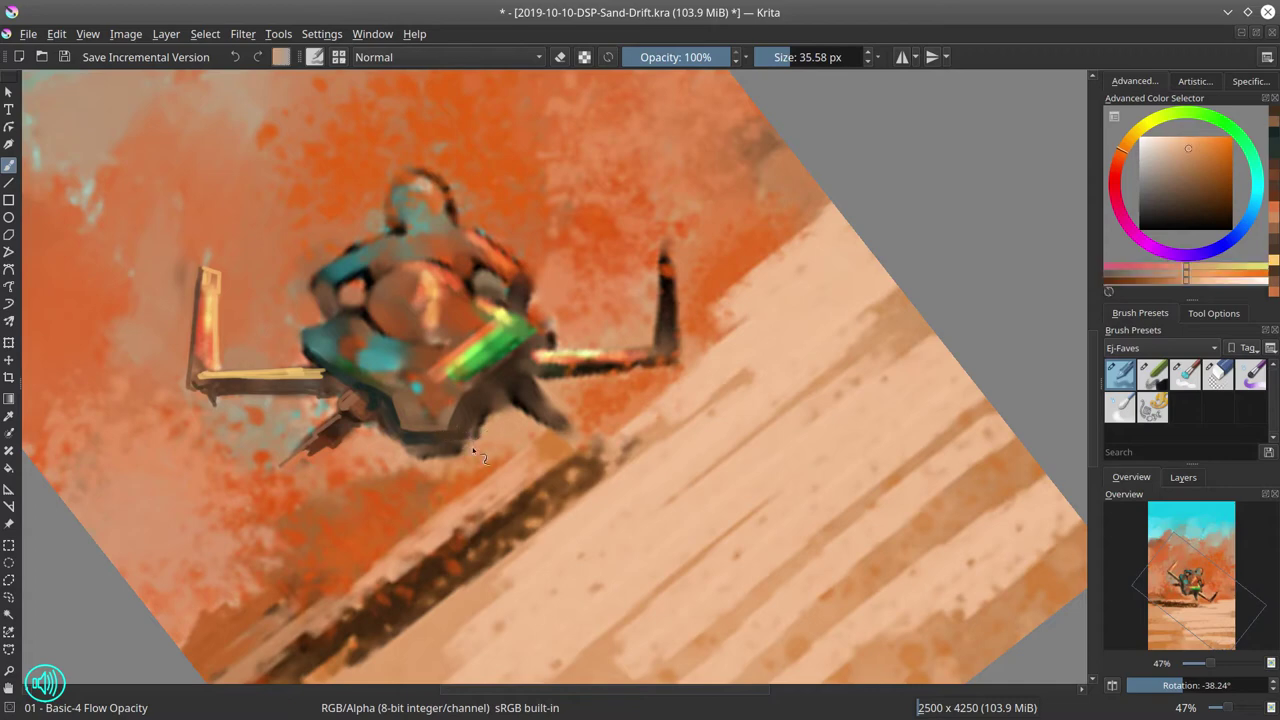
{"action": "left_click", "coordinate": [455, 438], "text": "ctrl"}
{"action": "mouse_move", "coordinate": [455, 438]}
{"action": "left_mouse_down"}
{"action": "mouse_move", "coordinate": [393, 458]}
{"action": "mouse_move", "coordinate": [505, 455]}
{"action": "mouse_move", "coordinate": [498, 424]}
{"action": "mouse_move", "coordinate": [512, 428]}
{"action": "left_mouse_up"}
{"action": "left_click", "coordinate": [472, 456], "text": "ctrl"}
{"action": "left_click", "coordinate": [493, 398], "text": "ctrl"}
{"action": "left_click", "coordinate": [505, 433], "text": "ctrl"}
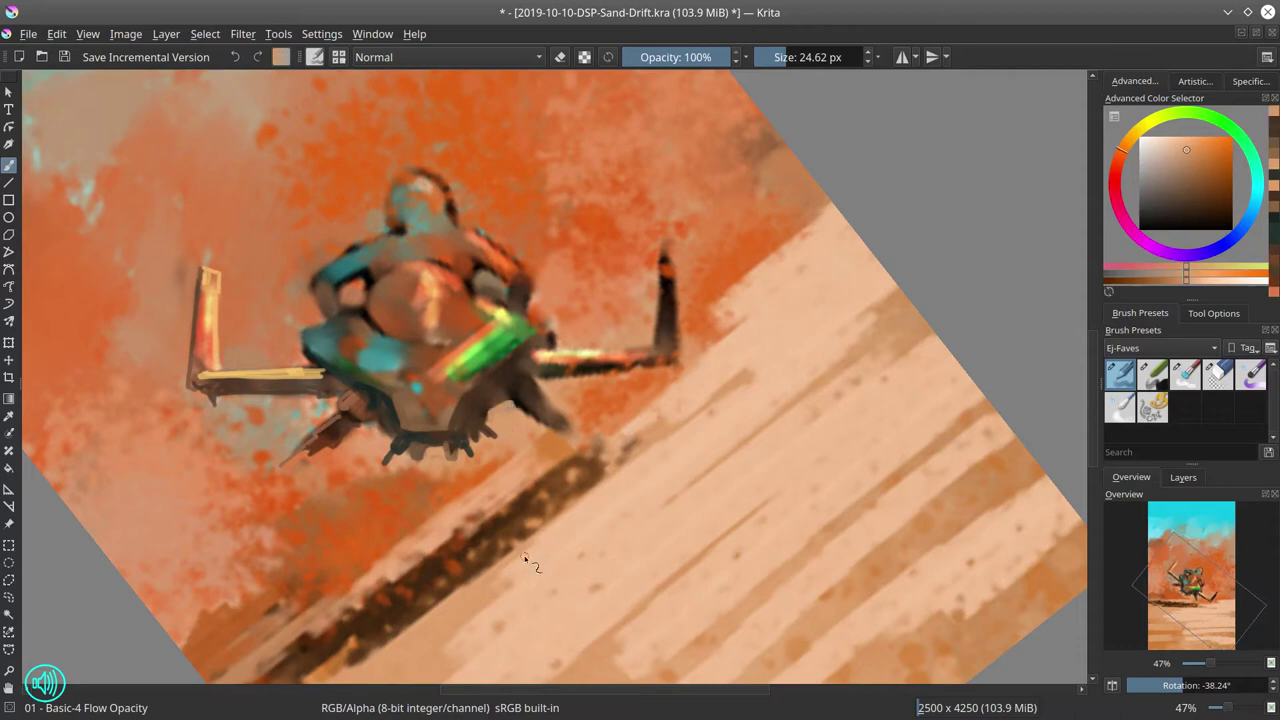
- Highlight the green panel's upper edge in pale yellow with a smaller brush
{"action": "left_click", "coordinate": [500, 395], "text": "ctrl"}
{"action": "key", "text": "bracketleft"}
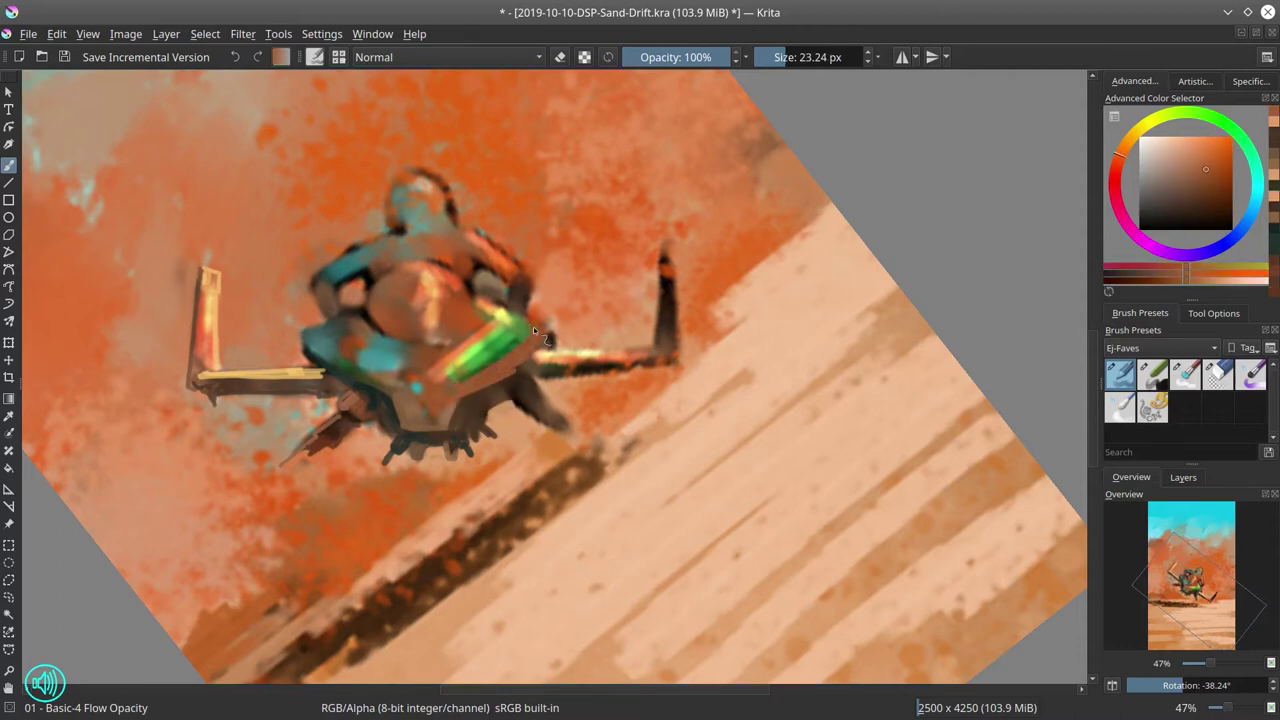
{"action": "left_click", "coordinate": [330, 322], "text": "ctrl"}
{"action": "left_click", "coordinate": [378, 313], "text": "ctrl"}
{"action": "key", "text": "bracketleft"}
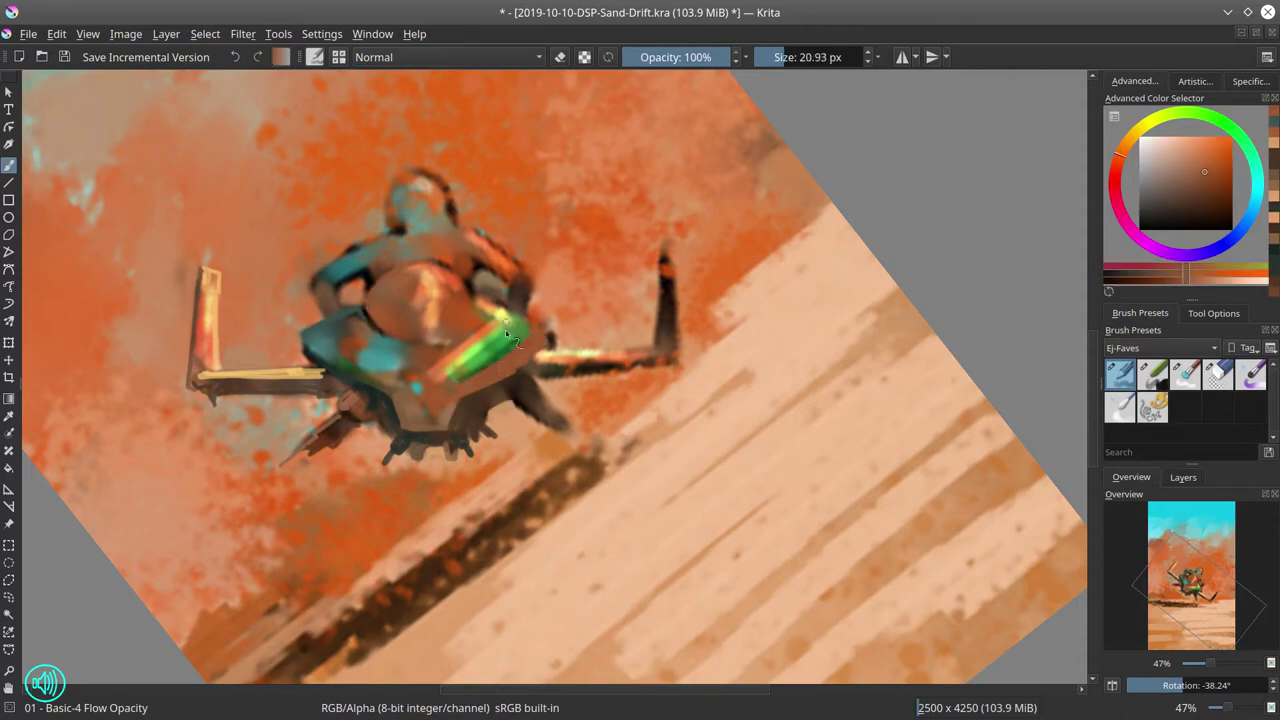
{"action": "left_click", "coordinate": [440, 266], "text": "ctrl"}
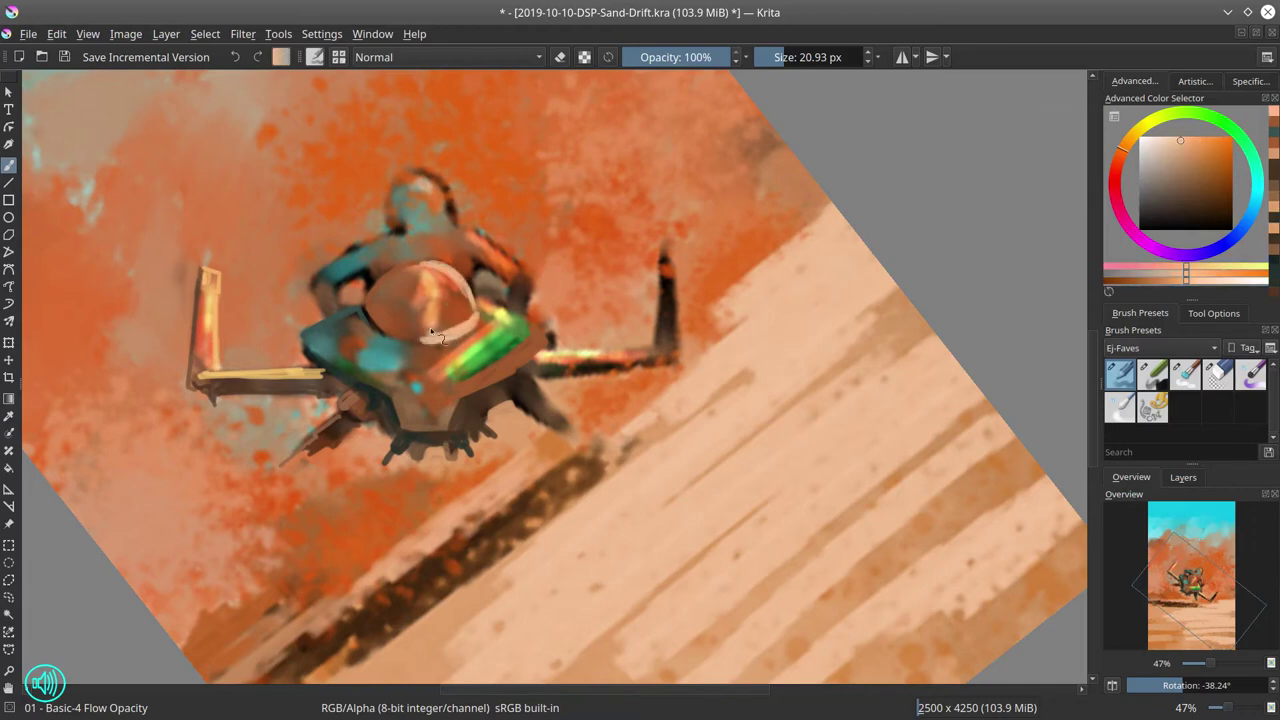
{"action": "left_click", "coordinate": [488, 304], "text": "ctrl"}
{"action": "left_click_drag", "start_coordinate": [503, 290], "coordinate": [519, 335]}
- Sample dark brown, panel green and rider teal while shrinking the brush
{"action": "left_click", "coordinate": [421, 378], "text": "ctrl"}
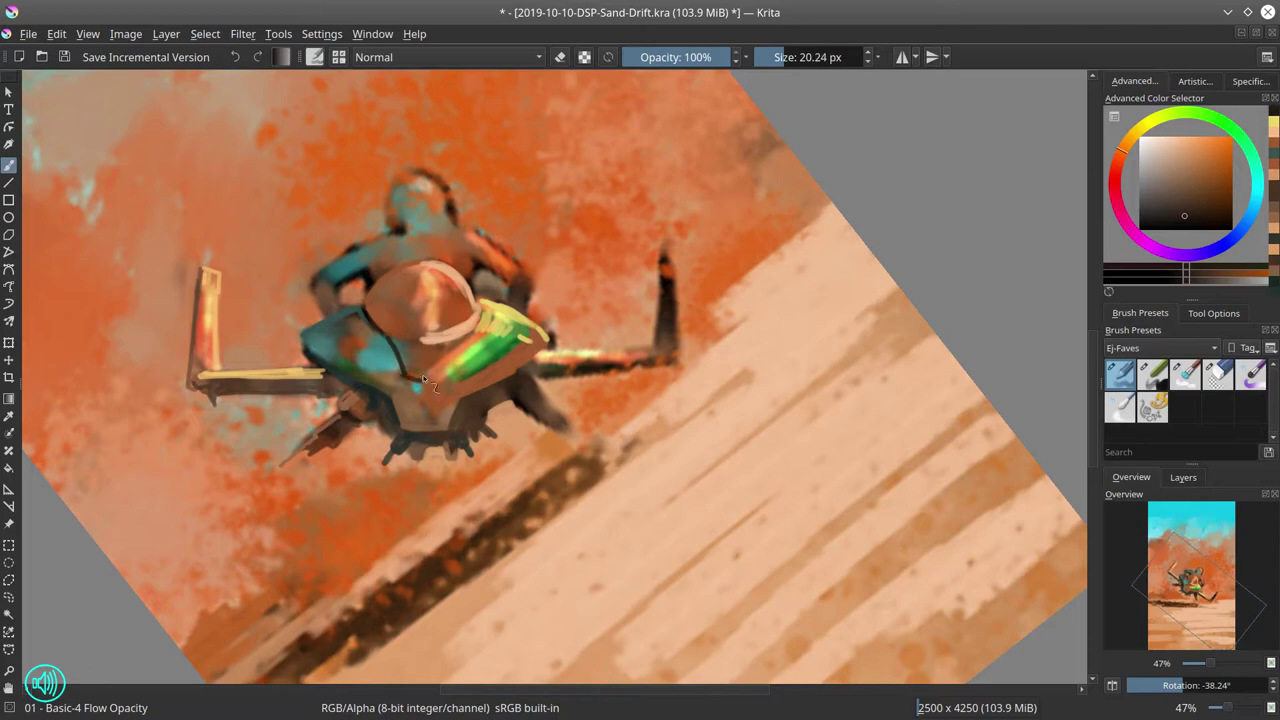
{"action": "left_click", "coordinate": [470, 352], "text": "ctrl"}
{"action": "key", "text": "bracketleft"}
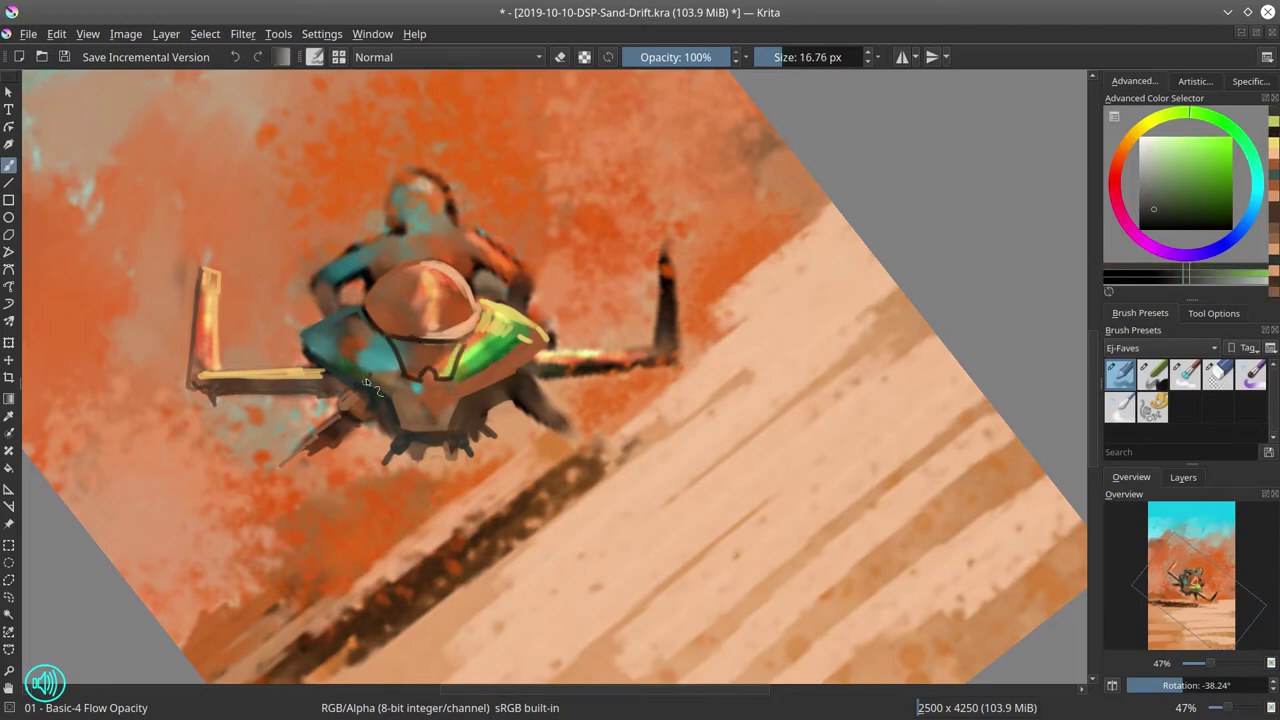
{"action": "left_click", "coordinate": [484, 369], "text": "ctrl"}
{"action": "key", "text": "bracketleft"}
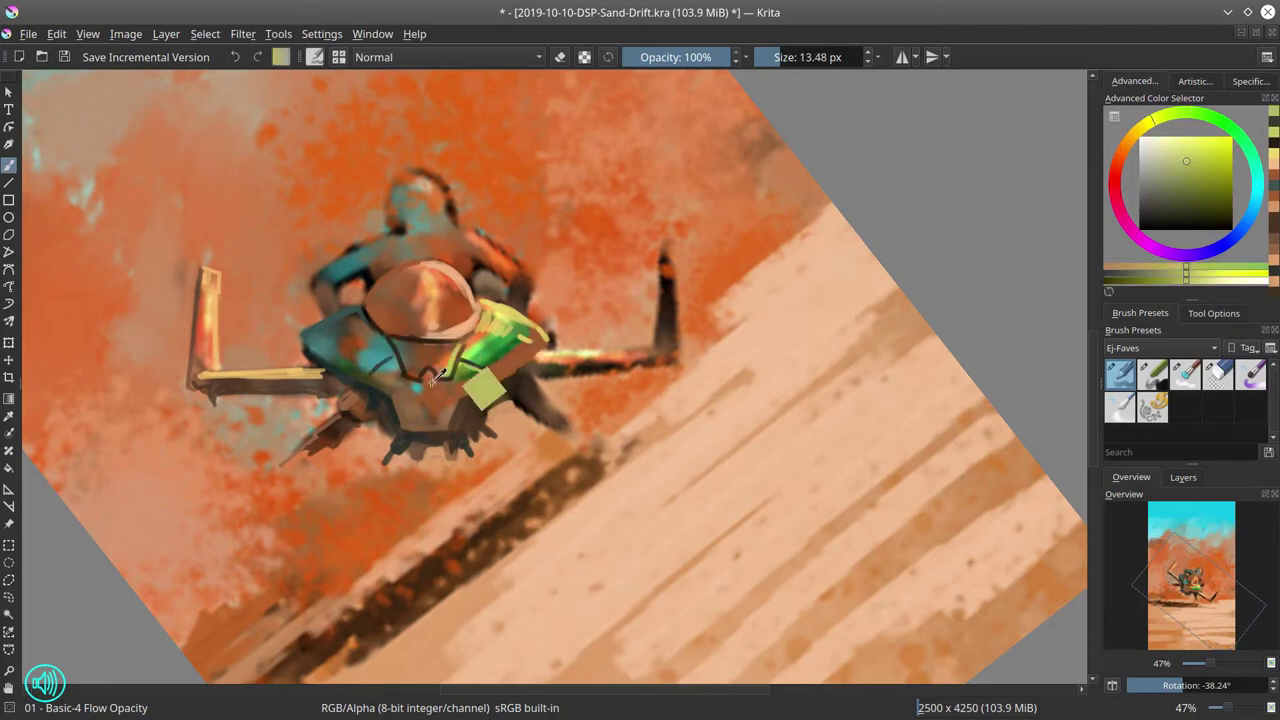
{"action": "left_click", "coordinate": [388, 362], "text": "ctrl"}
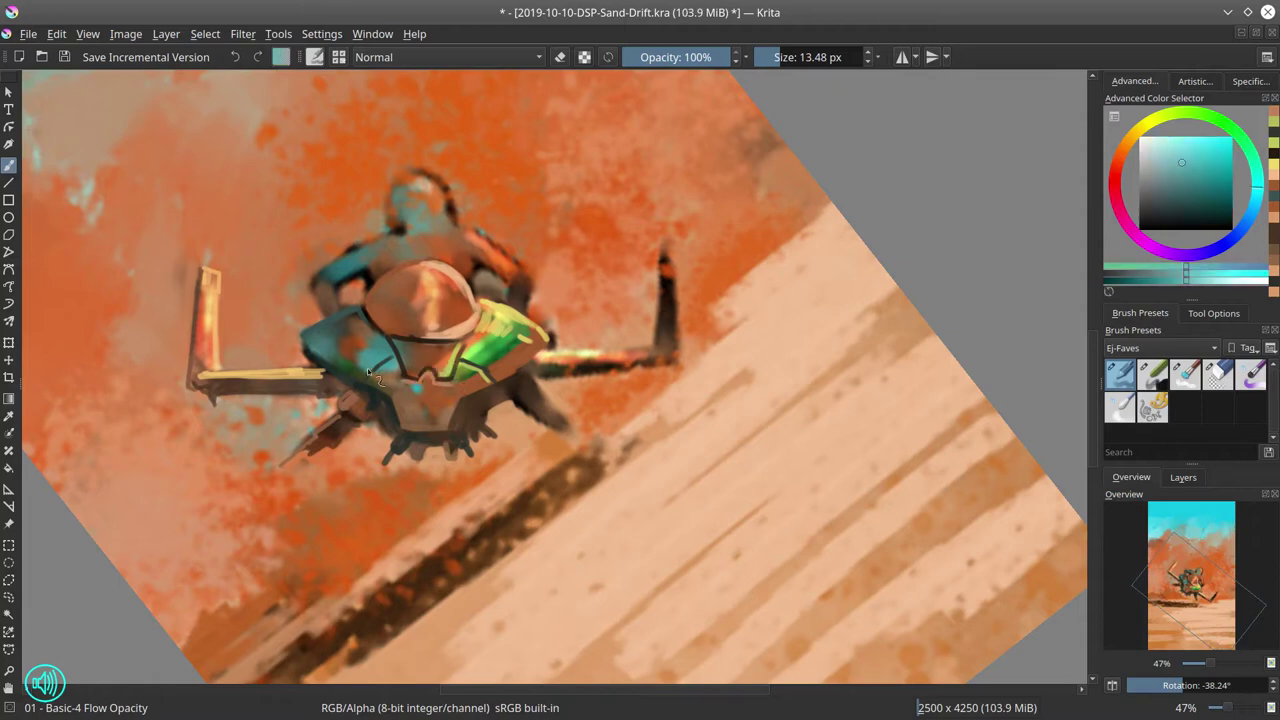
{"action": "scroll", "coordinate": [424, 500], "scroll_direction": "down", "scroll_amount": 3}
{"action": "scroll", "coordinate": [424, 500], "scroll_direction": "up", "scroll_amount": 4}
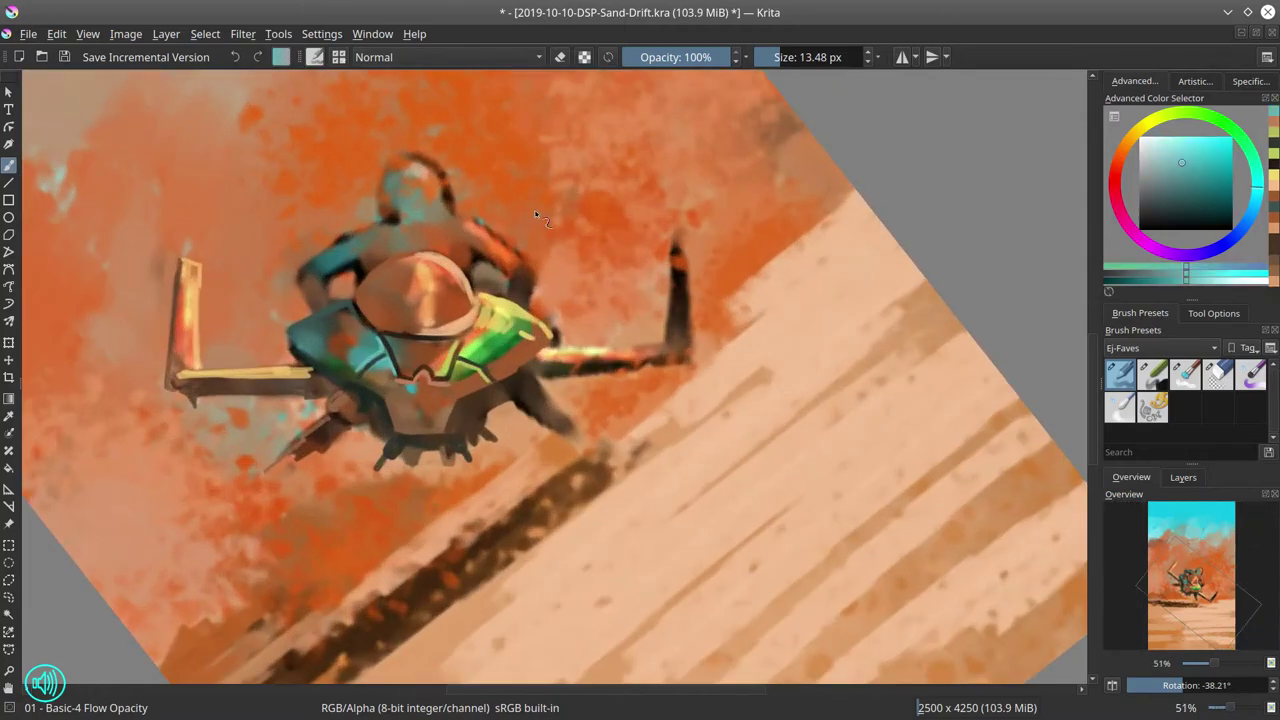
- Paint yellow-green strokes along the bike's right side
{"action": "left_click", "coordinate": [344, 395], "text": "ctrl"}
{"action": "left_click", "coordinate": [546, 419], "text": "ctrl"}
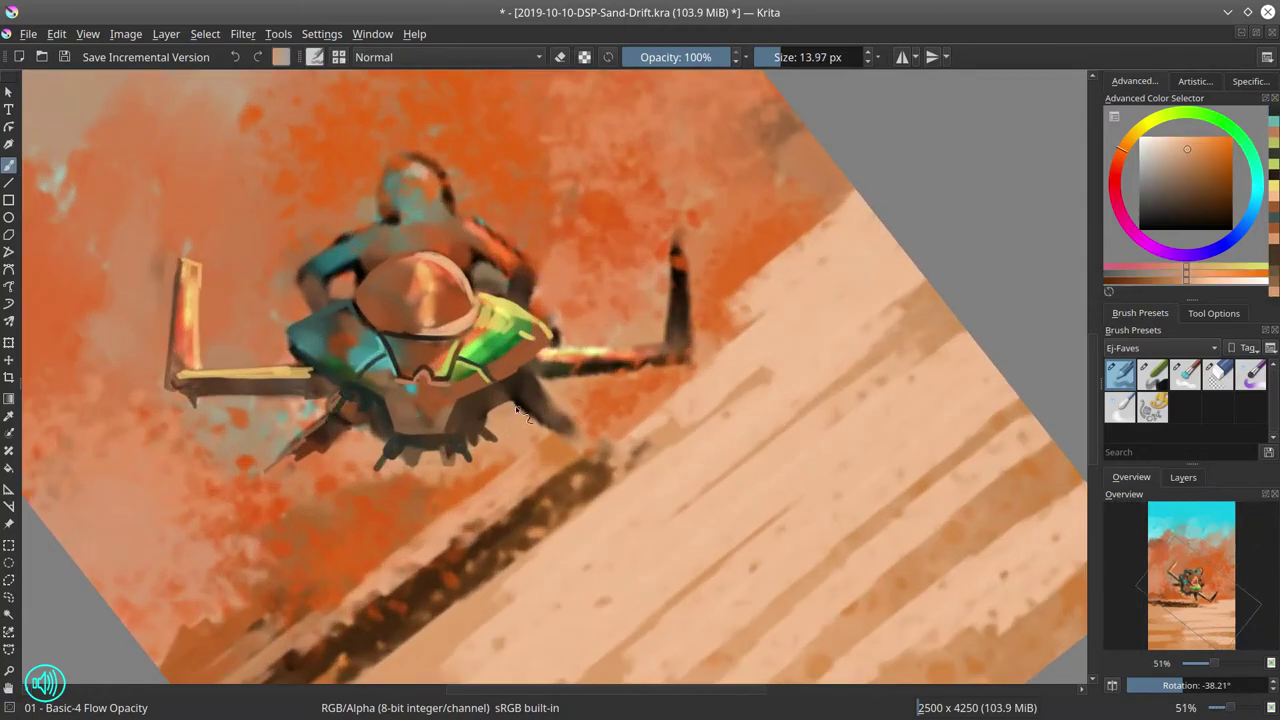
{"action": "left_click", "coordinate": [546, 419], "text": "ctrl"}
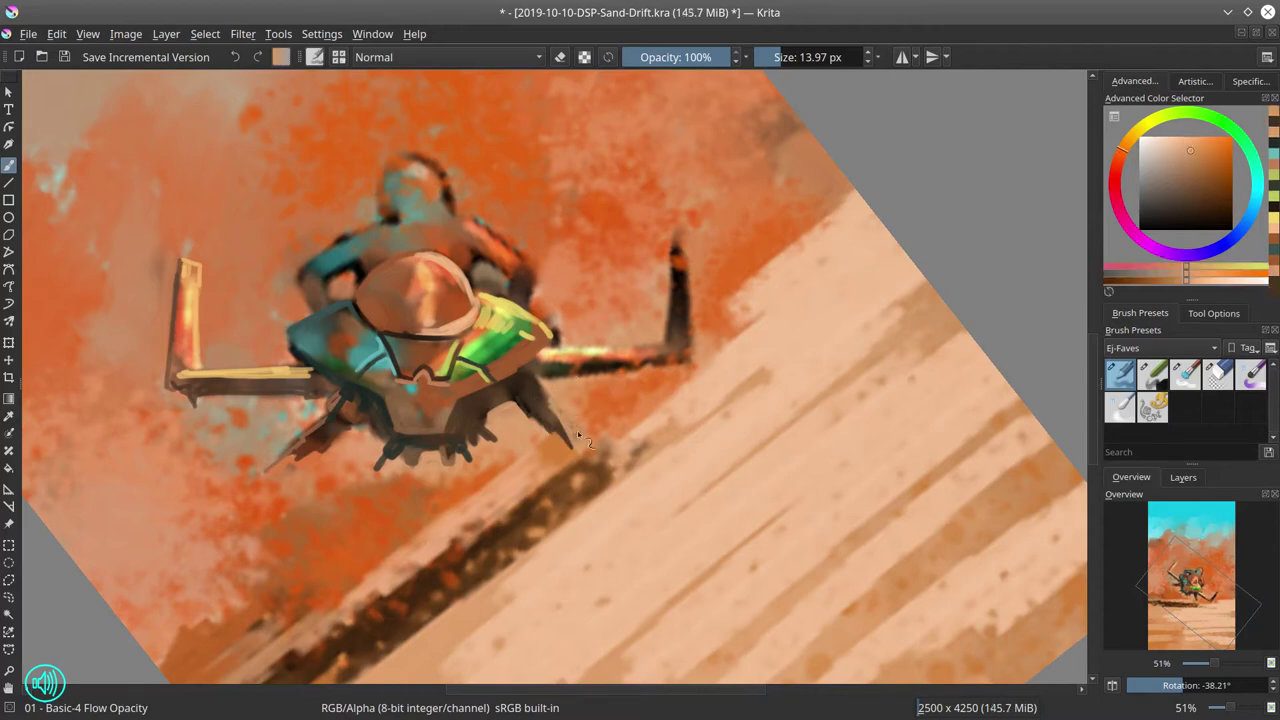
{"action": "key", "text": "bracketright"}
{"action": "left_click", "coordinate": [520, 320], "text": "ctrl"}
{"action": "mouse_move", "coordinate": [552, 405]}
{"action": "left_mouse_down"}
{"action": "mouse_move", "coordinate": [530, 362]}
{"action": "mouse_move", "coordinate": [538, 372]}
{"action": "mouse_move", "coordinate": [640, 347]}
{"action": "left_mouse_up"}
- Lighten the right wing spar and darken the right wing upright down to its base
{"action": "key", "text": "bracketleft"}
{"action": "key", "text": "bracketleft"}
{"action": "left_click", "coordinate": [600, 360], "text": "ctrl"}
{"action": "left_click", "coordinate": [575, 368], "text": "ctrl"}
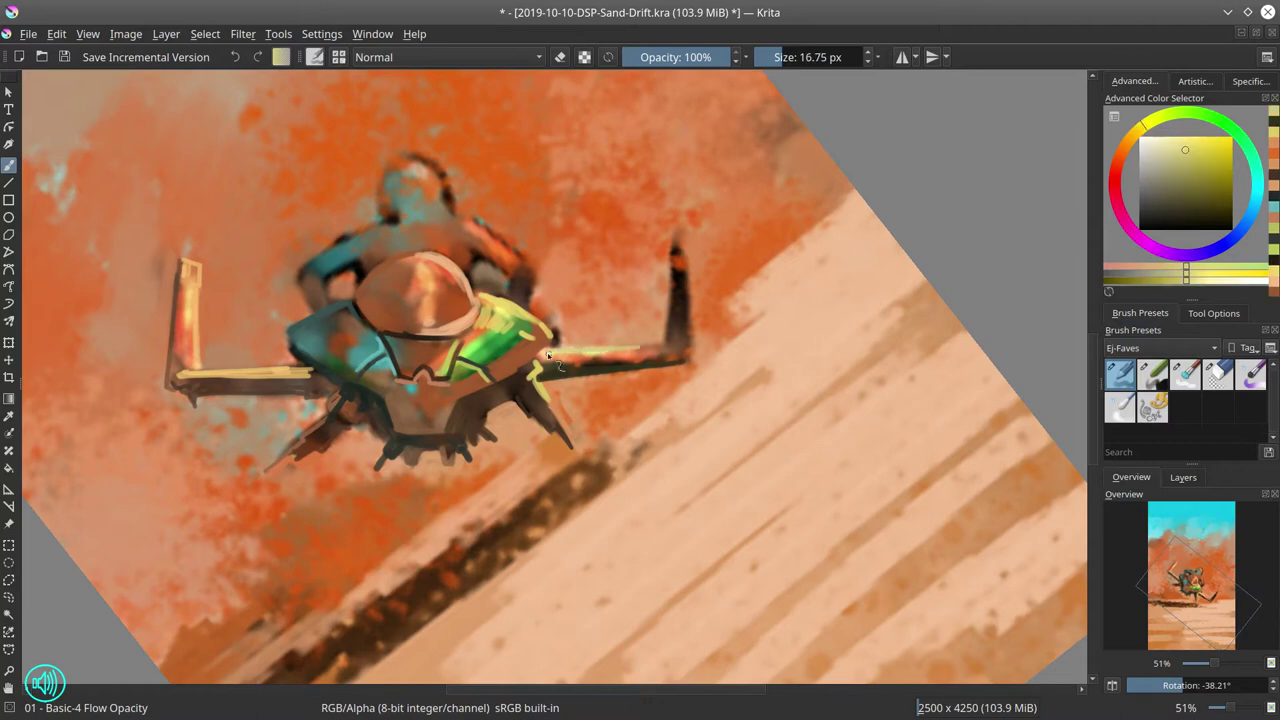
{"action": "left_click", "coordinate": [562, 322], "text": "ctrl"}
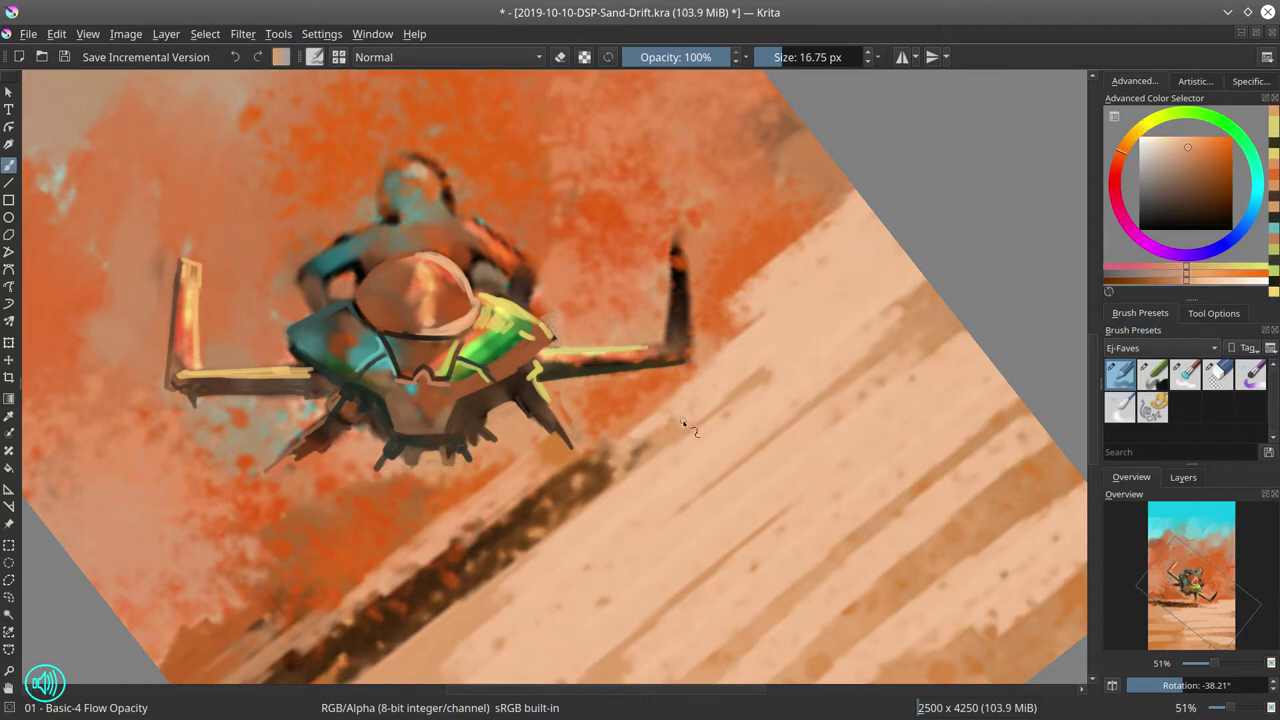
{"action": "key", "text": "bracketright"}
{"action": "mouse_move", "coordinate": [672, 282]}
{"action": "left_mouse_down"}
{"action": "mouse_move", "coordinate": [678, 240]}
{"action": "mouse_move", "coordinate": [689, 352]}
{"action": "left_mouse_up"}
{"action": "left_click", "coordinate": [690, 305], "text": "ctrl"}
{"action": "left_click", "coordinate": [690, 301], "text": "ctrl"}
- Paint a pale yellow highlight on the rider's shoulder and teal across the left shoulder
{"action": "left_click", "coordinate": [360, 285], "text": "ctrl"}
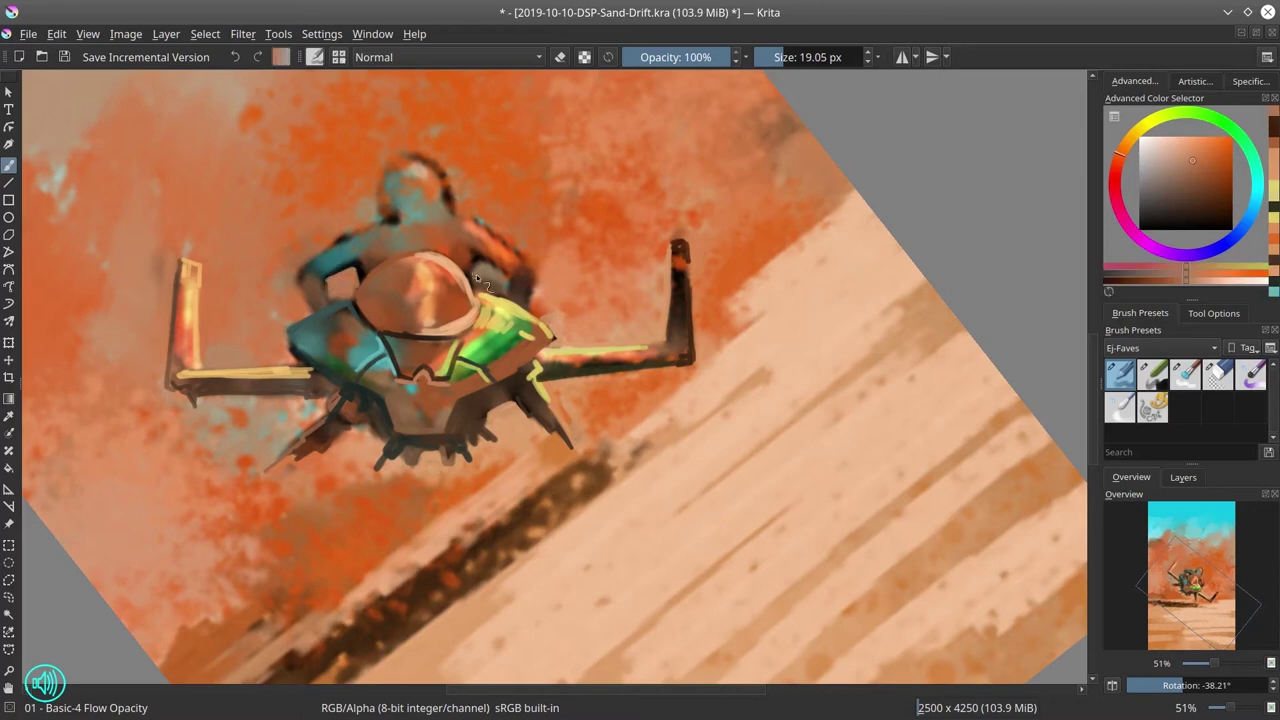
{"action": "left_click", "coordinate": [524, 272], "text": "ctrl"}
{"action": "left_click_drag", "start_coordinate": [455, 215], "coordinate": [476, 224]}
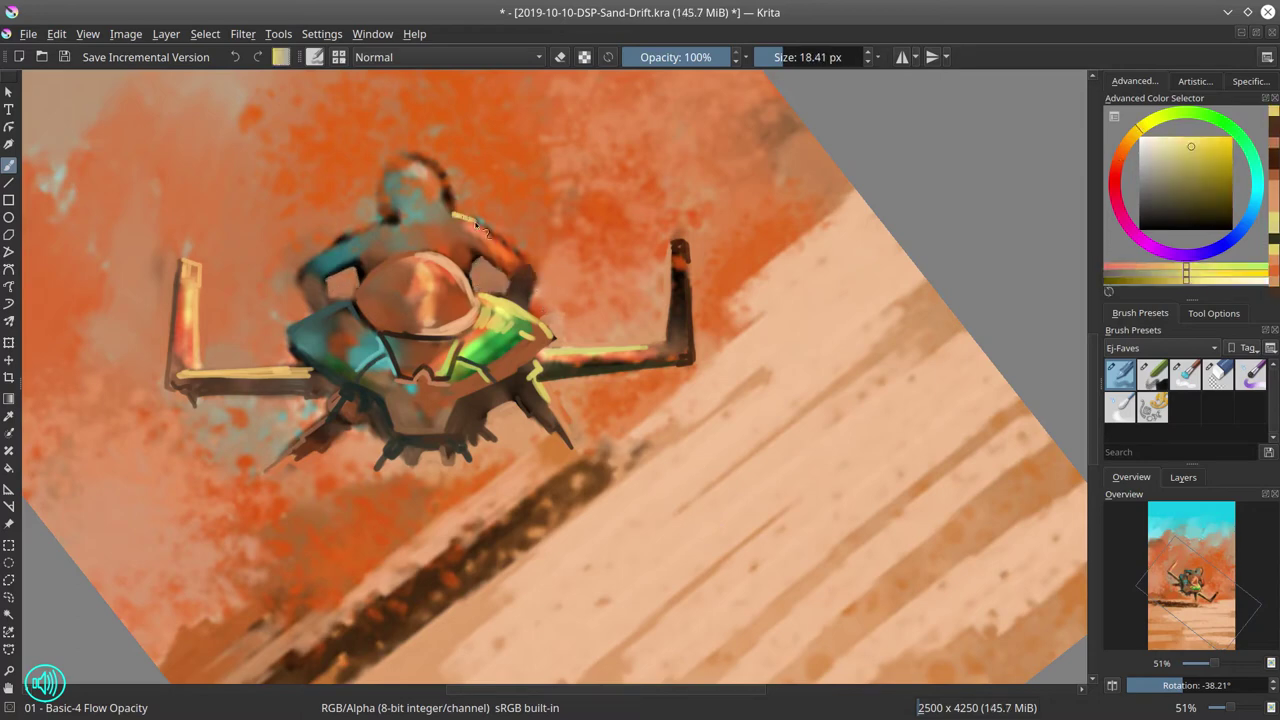
{"action": "left_click", "coordinate": [352, 256], "text": "ctrl"}
{"action": "left_click_drag", "start_coordinate": [365, 224], "coordinate": [305, 282]}
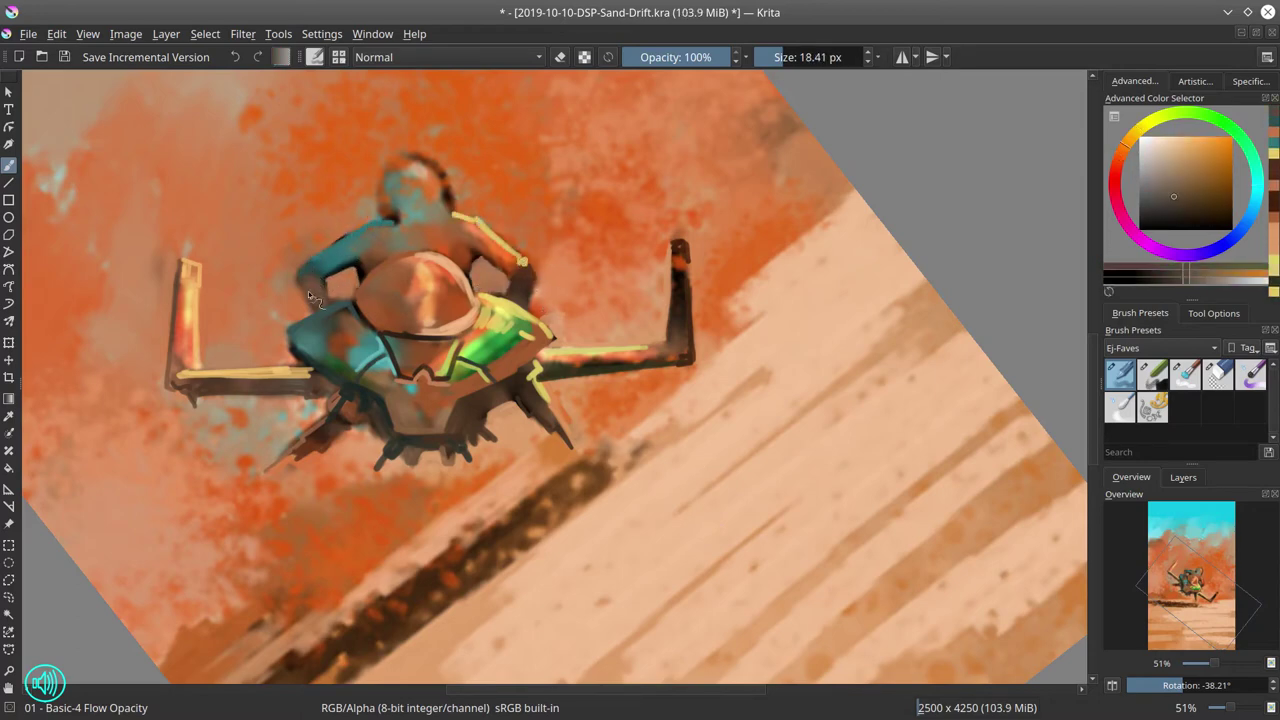
{"action": "left_click", "coordinate": [336, 298], "text": "ctrl"}
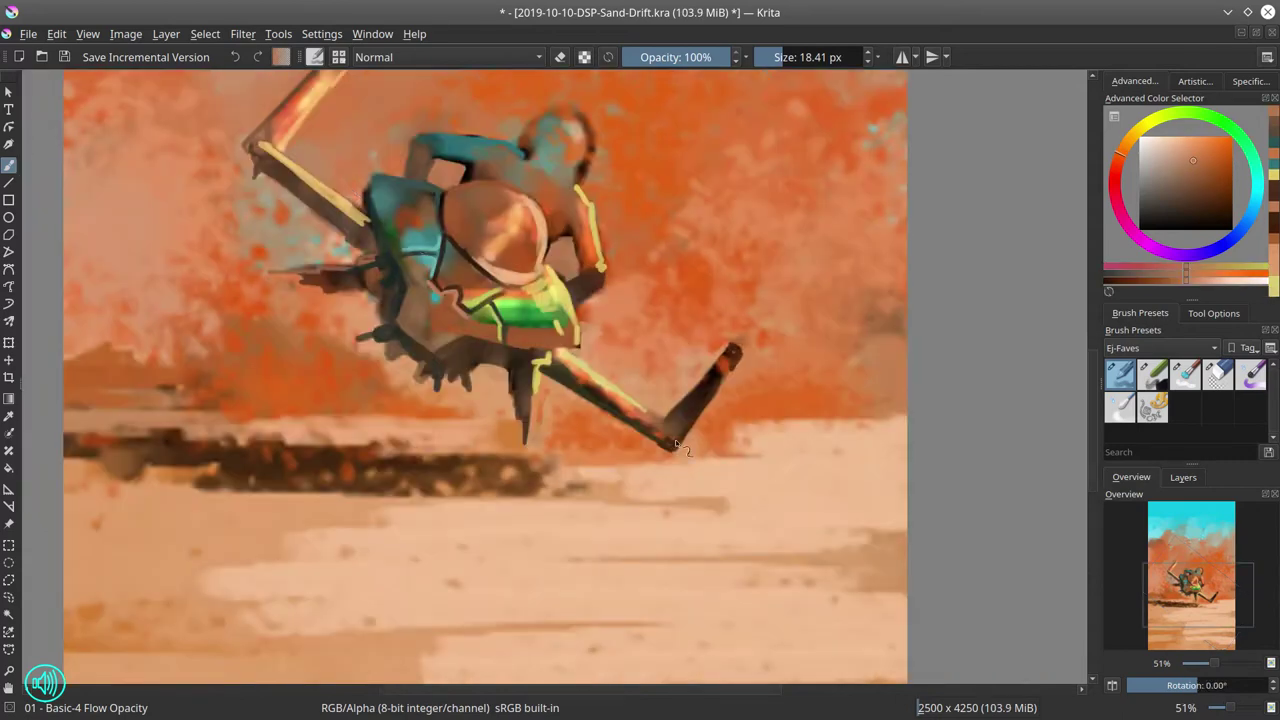
- Reset the canvas rotation to 0°, save, and outline the rider's head in tan orange
{"action": "left_click", "coordinate": [1112, 686]}
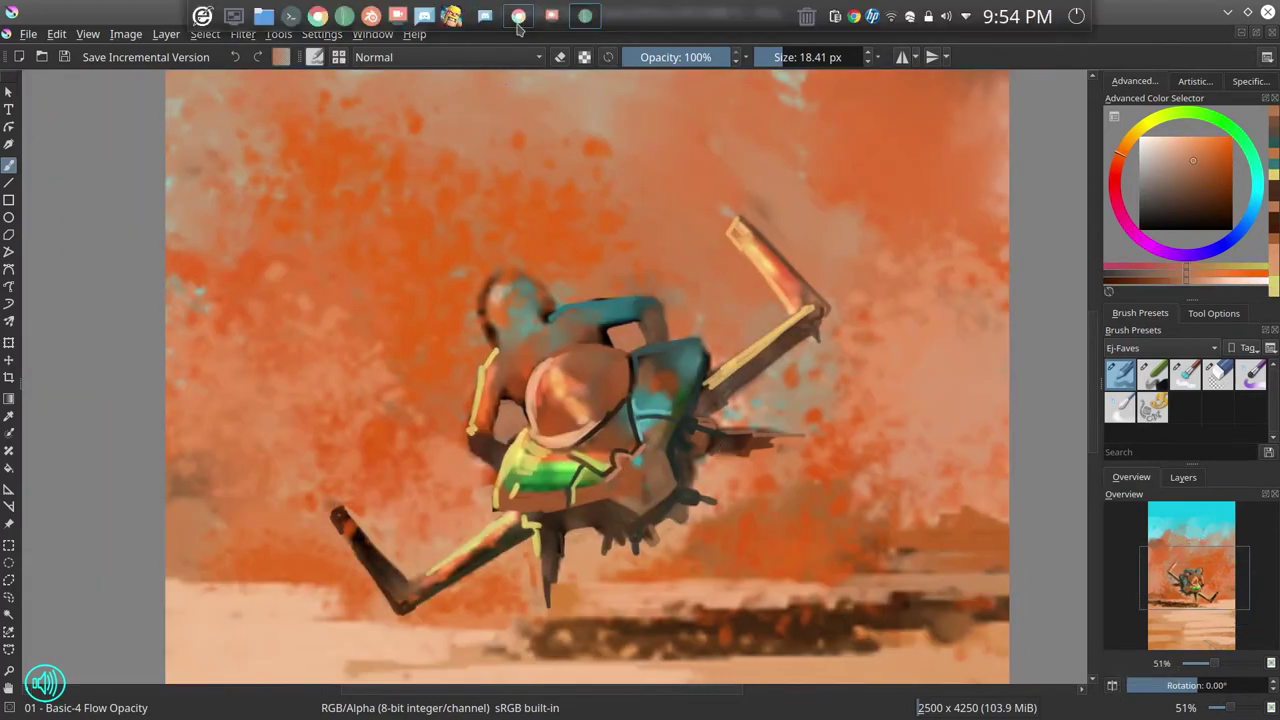
{"action": "left_click", "coordinate": [64, 57]}
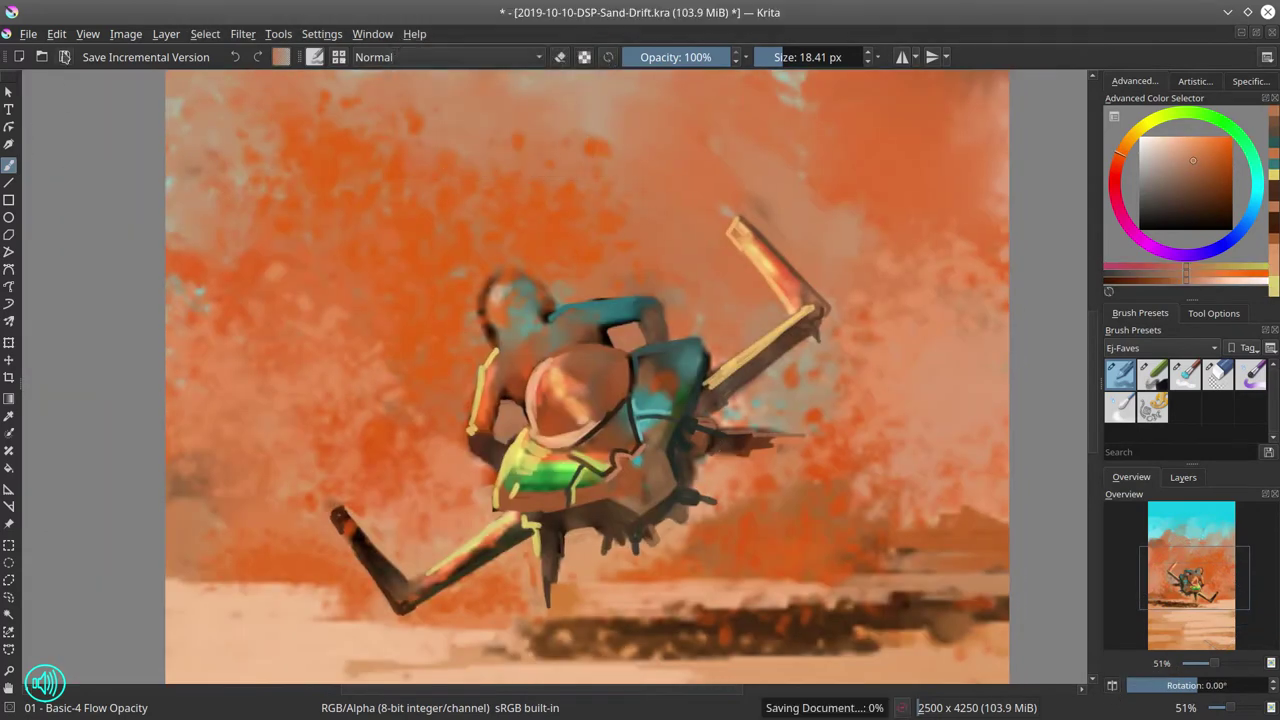
{"action": "left_click", "coordinate": [497, 324], "text": "ctrl"}
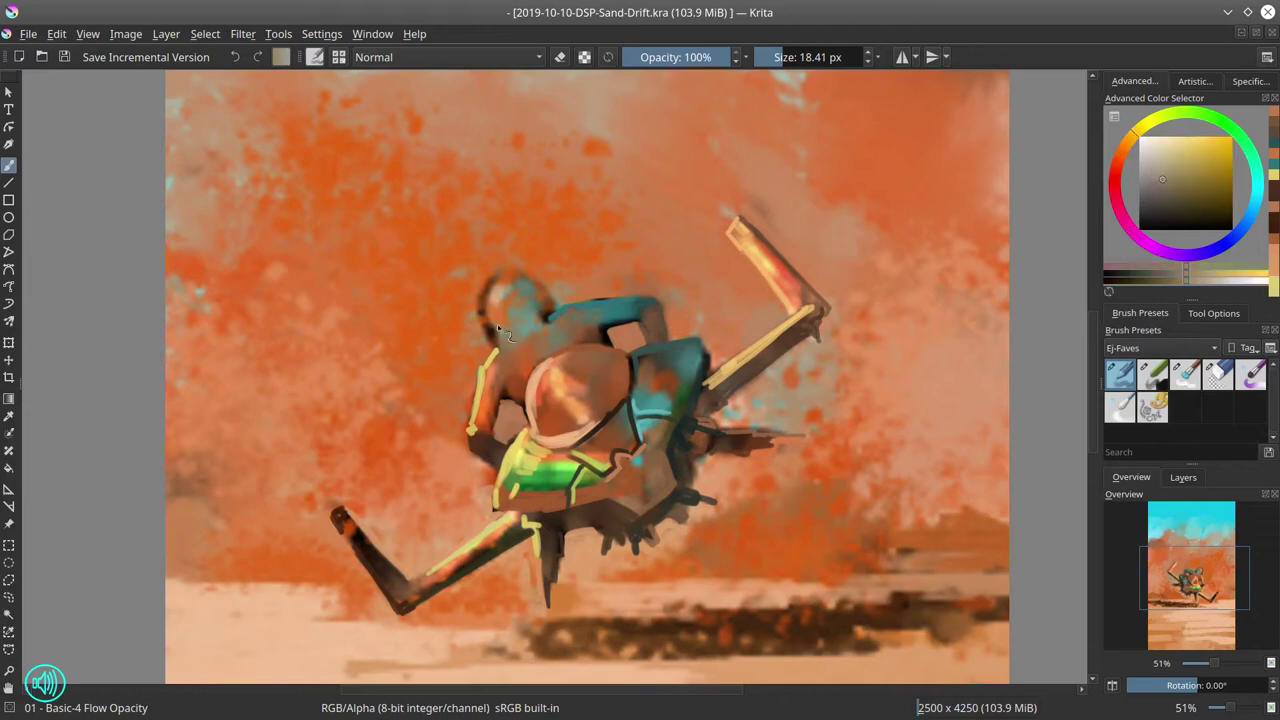
{"action": "key", "text": "bracketleft"}
{"action": "left_click", "coordinate": [604, 332], "text": "ctrl"}
{"action": "left_click", "coordinate": [510, 305], "text": "ctrl"}
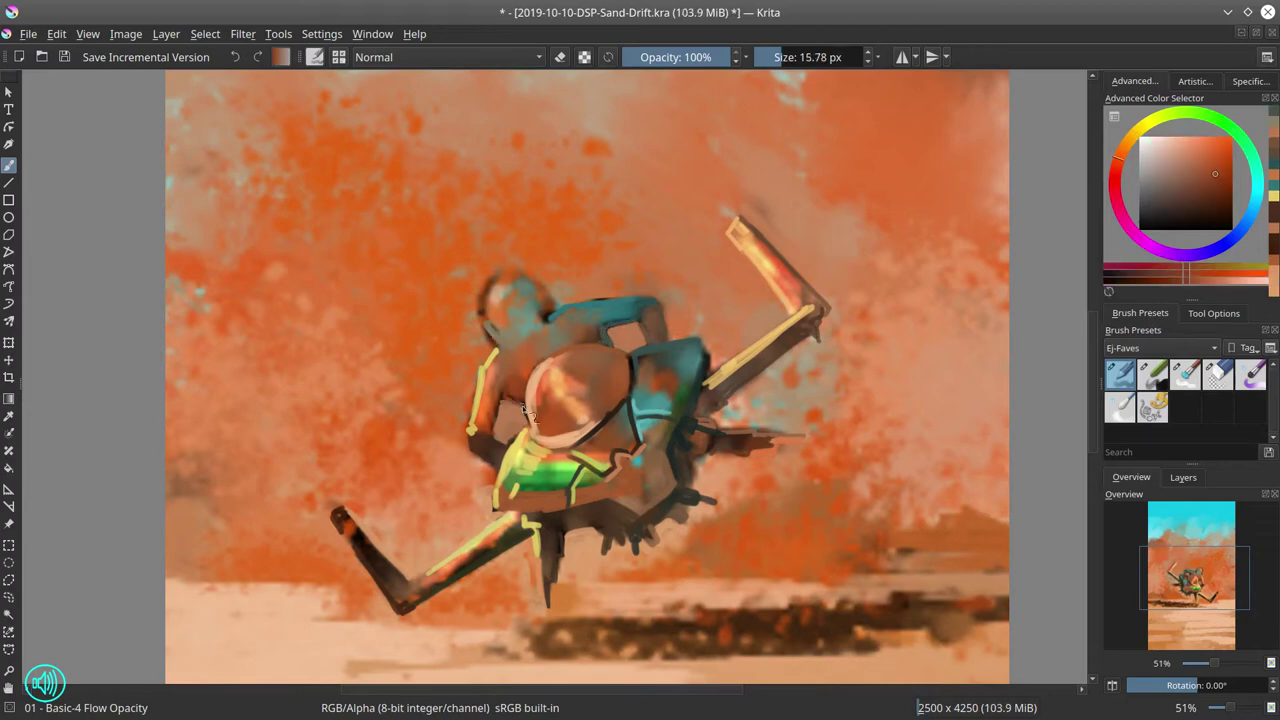
{"action": "mouse_move", "coordinate": [500, 300]}
{"action": "left_mouse_down"}
{"action": "mouse_move", "coordinate": [515, 318]}
{"action": "mouse_move", "coordinate": [500, 285]}
{"action": "mouse_move", "coordinate": [545, 300]}
{"action": "left_mouse_up"}
{"action": "left_click", "coordinate": [490, 300], "text": "ctrl"}
- Round off the helmet top in lighter orange and paint a near-black visor underneath
{"action": "left_click", "coordinate": [497, 292], "text": "ctrl"}
{"action": "left_click", "coordinate": [483, 305], "text": "ctrl"}
{"action": "left_click", "coordinate": [569, 306], "text": "ctrl"}
{"action": "left_click_drag", "start_coordinate": [500, 342], "coordinate": [540, 318]}
{"action": "left_click", "coordinate": [522, 343], "text": "ctrl"}
{"action": "key", "text": "bracketleft"}
{"action": "left_click", "coordinate": [547, 334], "text": "ctrl"}
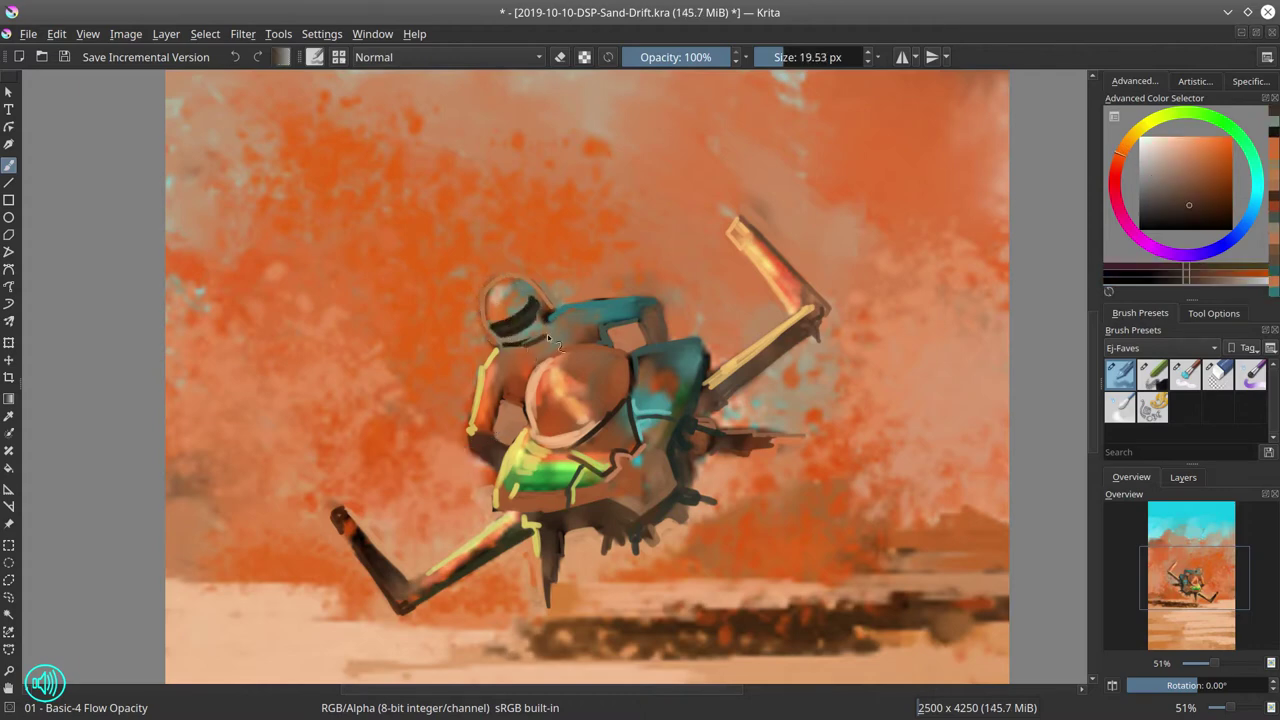
{"action": "left_click", "coordinate": [530, 400], "text": "ctrl"}
- Sample olive and brown helmet tones, briefly checking the whole painting
{"action": "left_click", "coordinate": [522, 460], "text": "ctrl"}
{"action": "left_click", "coordinate": [575, 343], "text": "ctrl"}
{"action": "key", "text": "bracketright"}
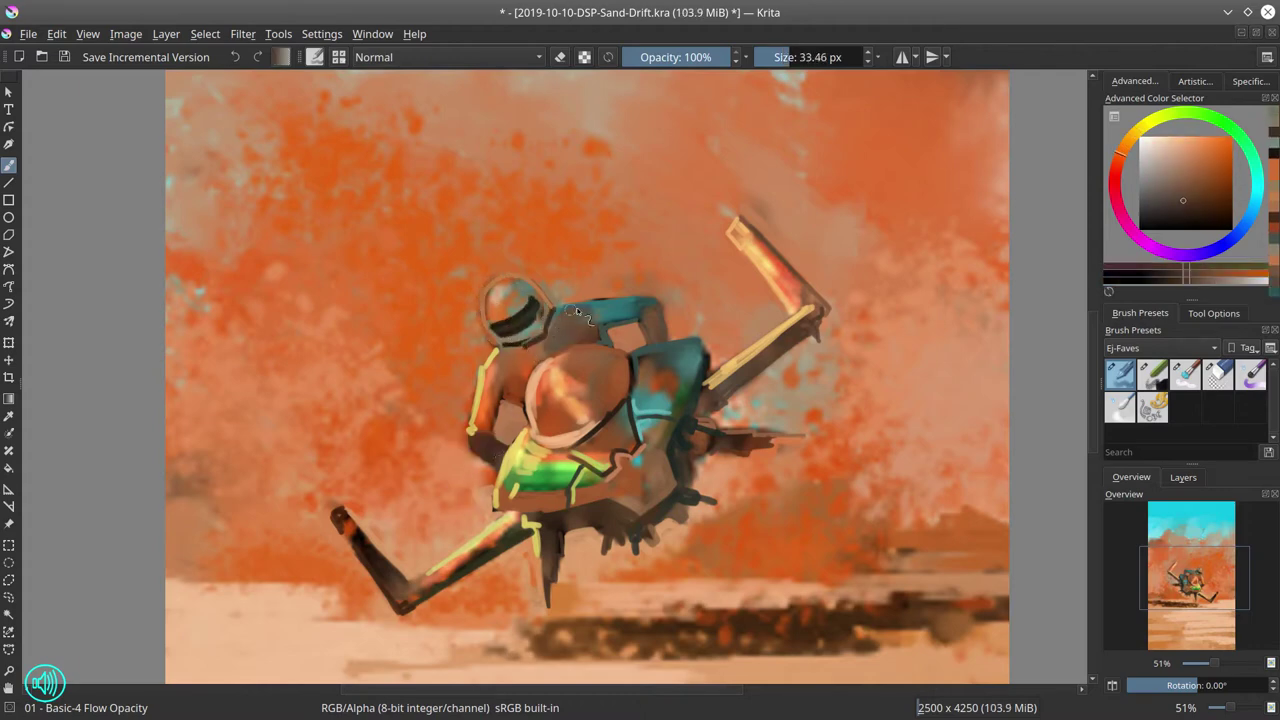
{"action": "key", "text": "bracketleft"}
{"action": "left_click", "coordinate": [524, 343], "text": "ctrl"}
{"action": "left_click", "coordinate": [514, 342], "text": "ctrl"}
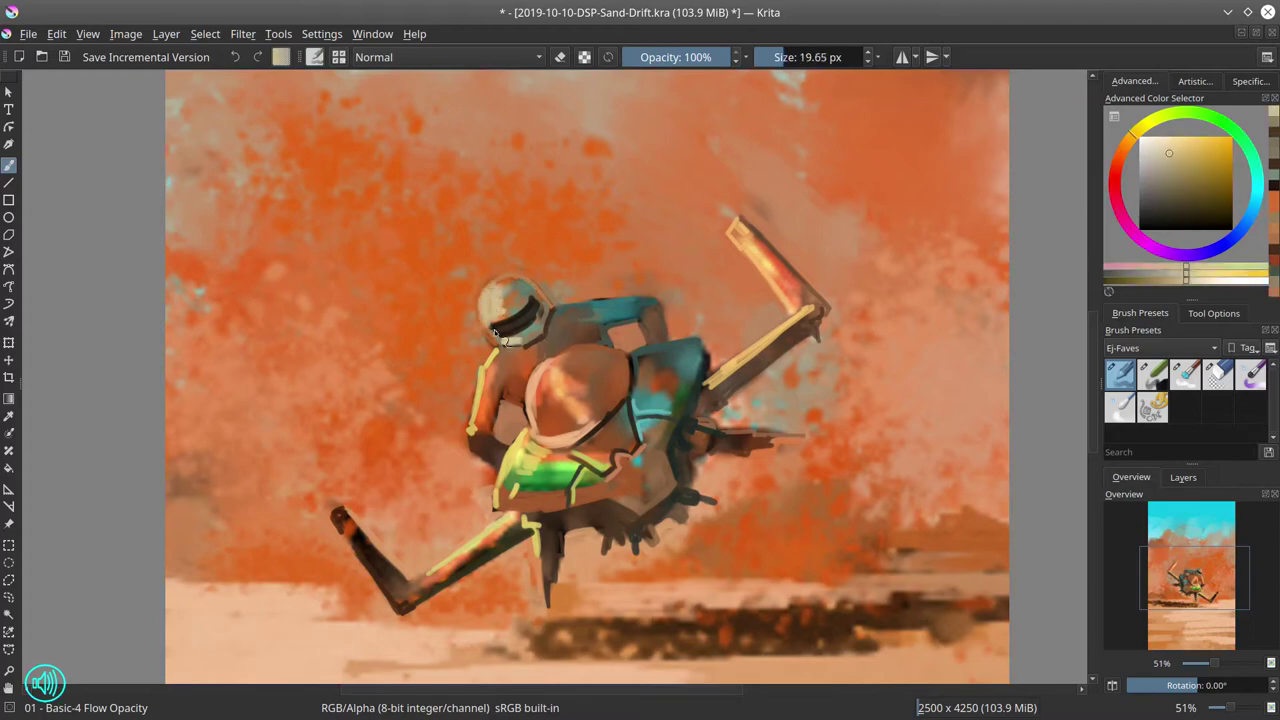
{"action": "mouse_move", "coordinate": [642, 285]}
{"action": "left_mouse_down"}
{"action": "mouse_move", "coordinate": [660, 330]}
{"action": "mouse_move", "coordinate": [680, 223]}
{"action": "mouse_move", "coordinate": [600, 267]}
{"action": "left_mouse_up"}
{"action": "key", "text": "bracketright"}
{"action": "left_click", "coordinate": [600, 267], "text": "ctrl"}
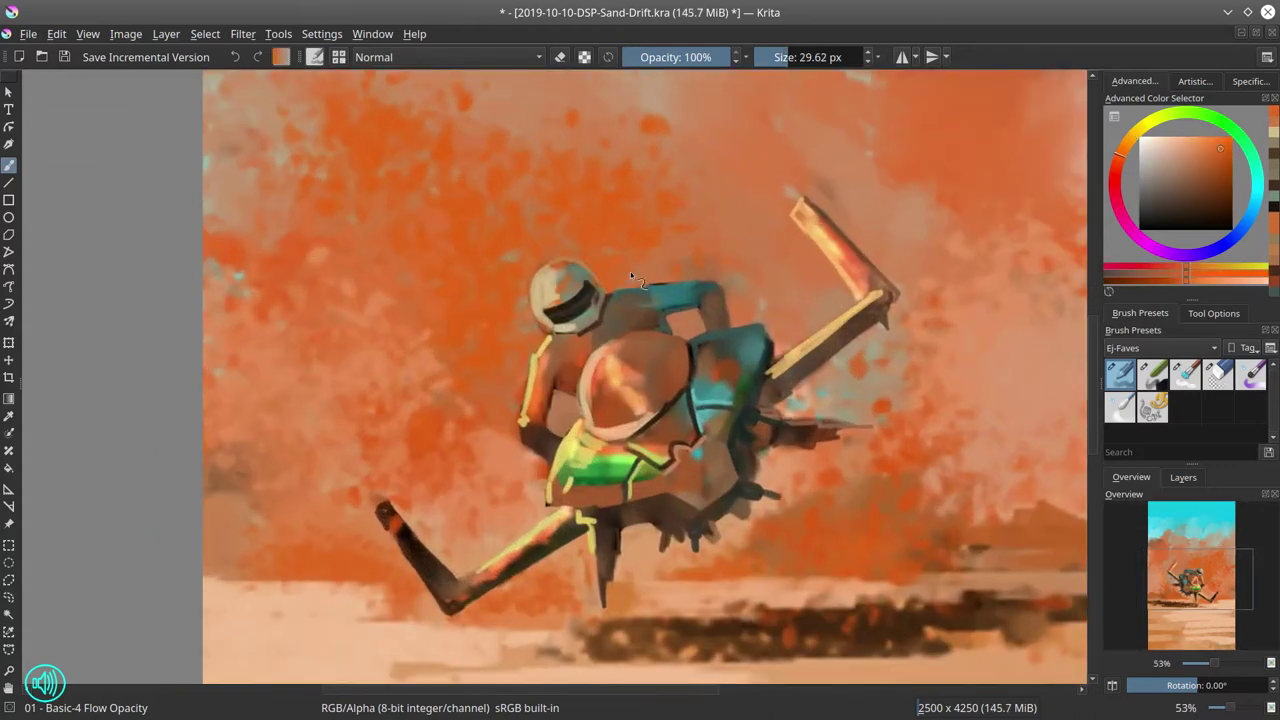
- Zoom out to the whole painting, save, check the composition in Mirror View, and save again
{"action": "left_click_drag", "start_coordinate": [695, 283], "coordinate": [768, 143]}
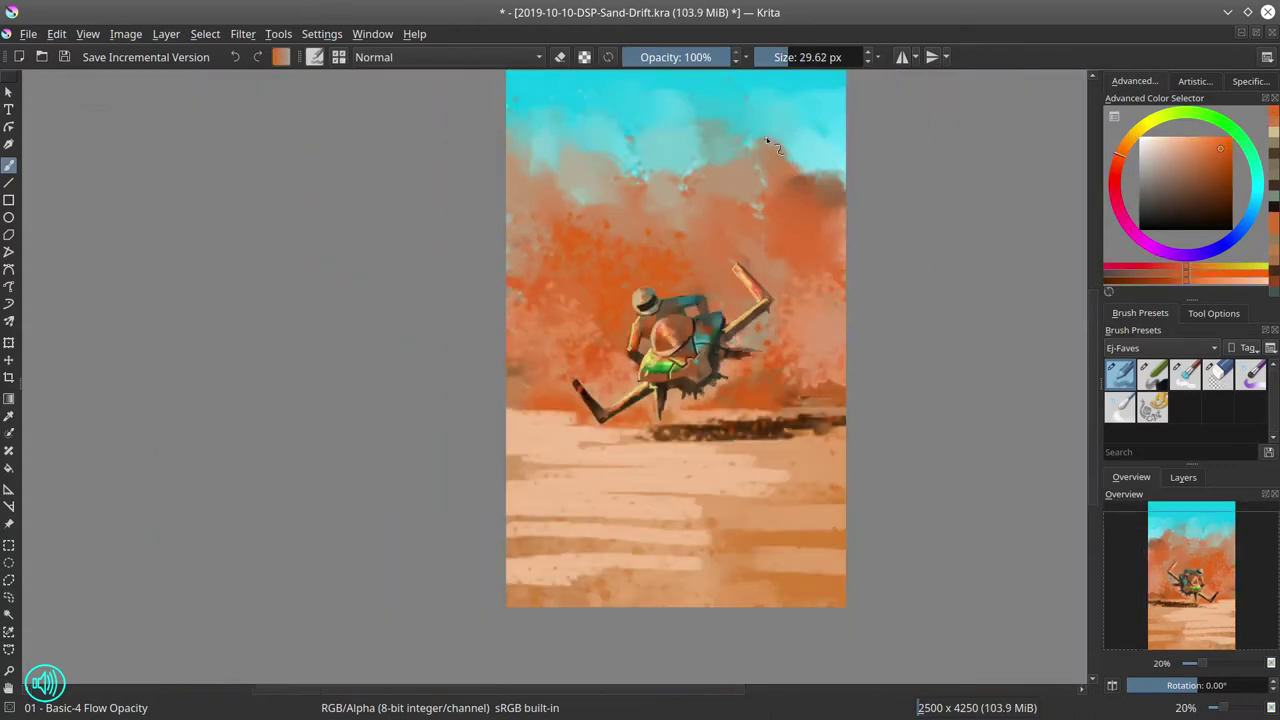
{"action": "key", "text": "ctrl+s"}
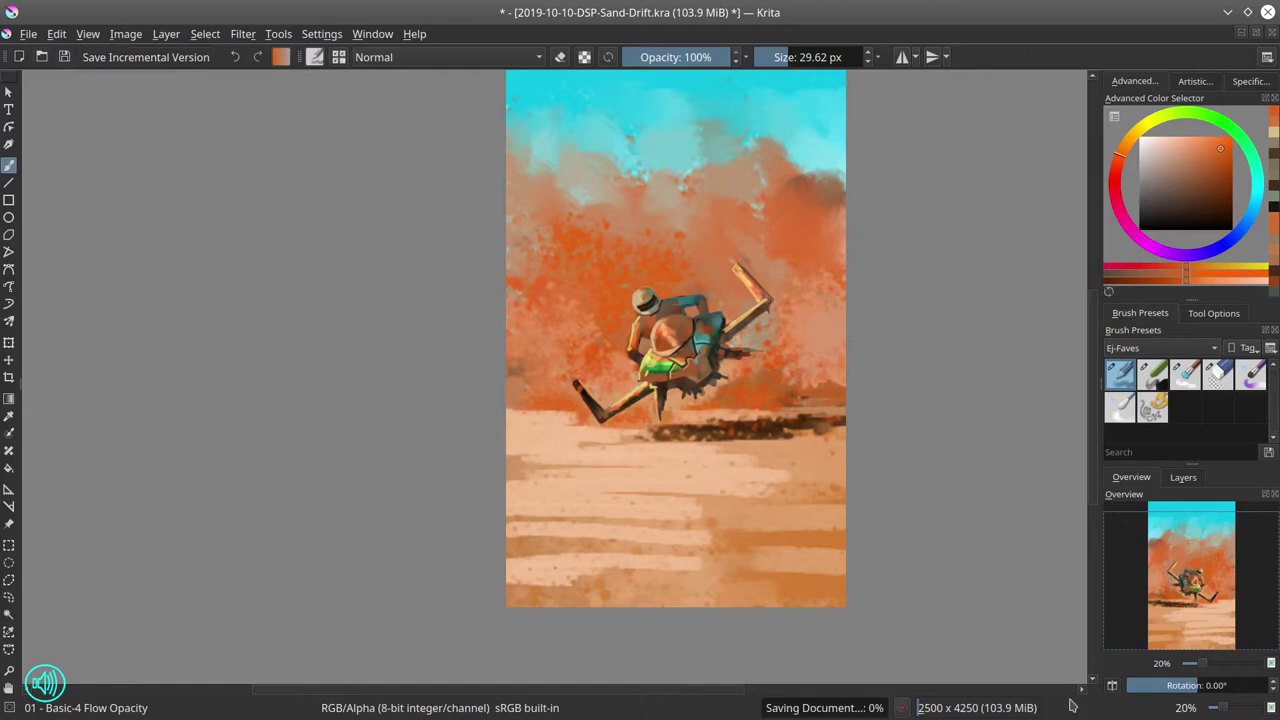
{"action": "key", "text": "bracketright"}
{"action": "left_click", "coordinate": [748, 267], "text": "ctrl"}
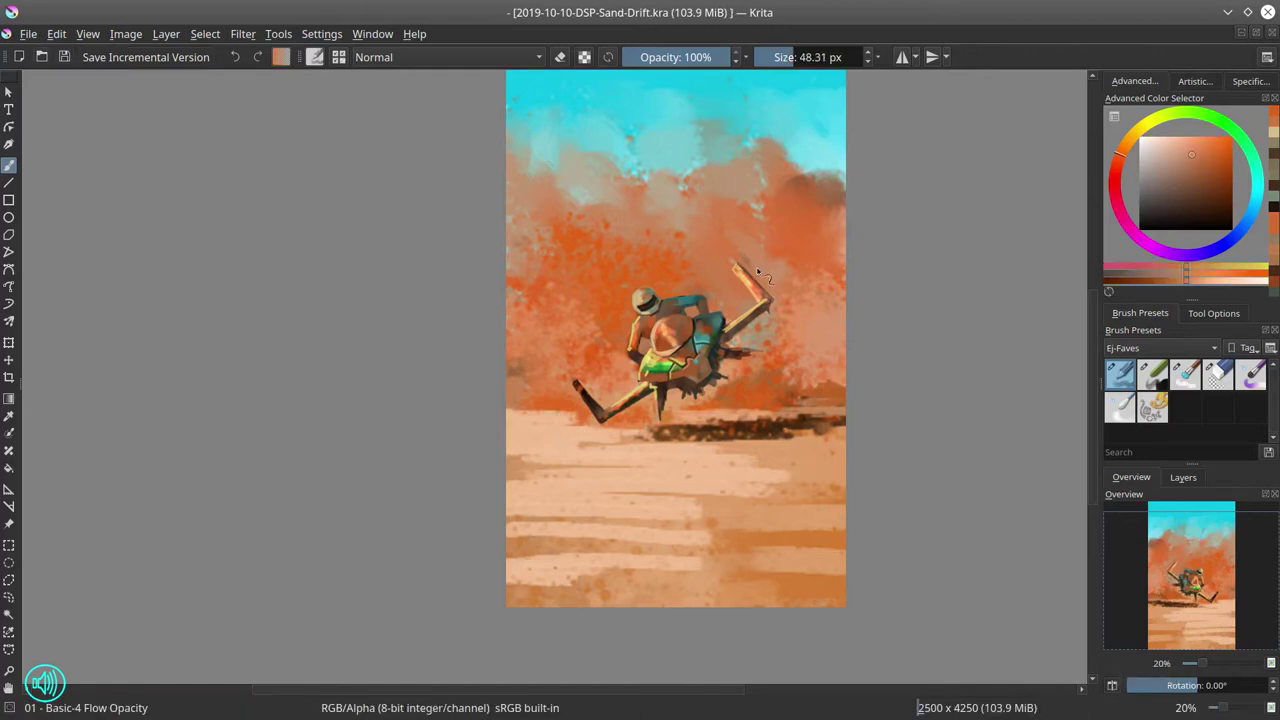
{"action": "left_click", "coordinate": [748, 267]}
{"action": "left_click", "coordinate": [1112, 687]}
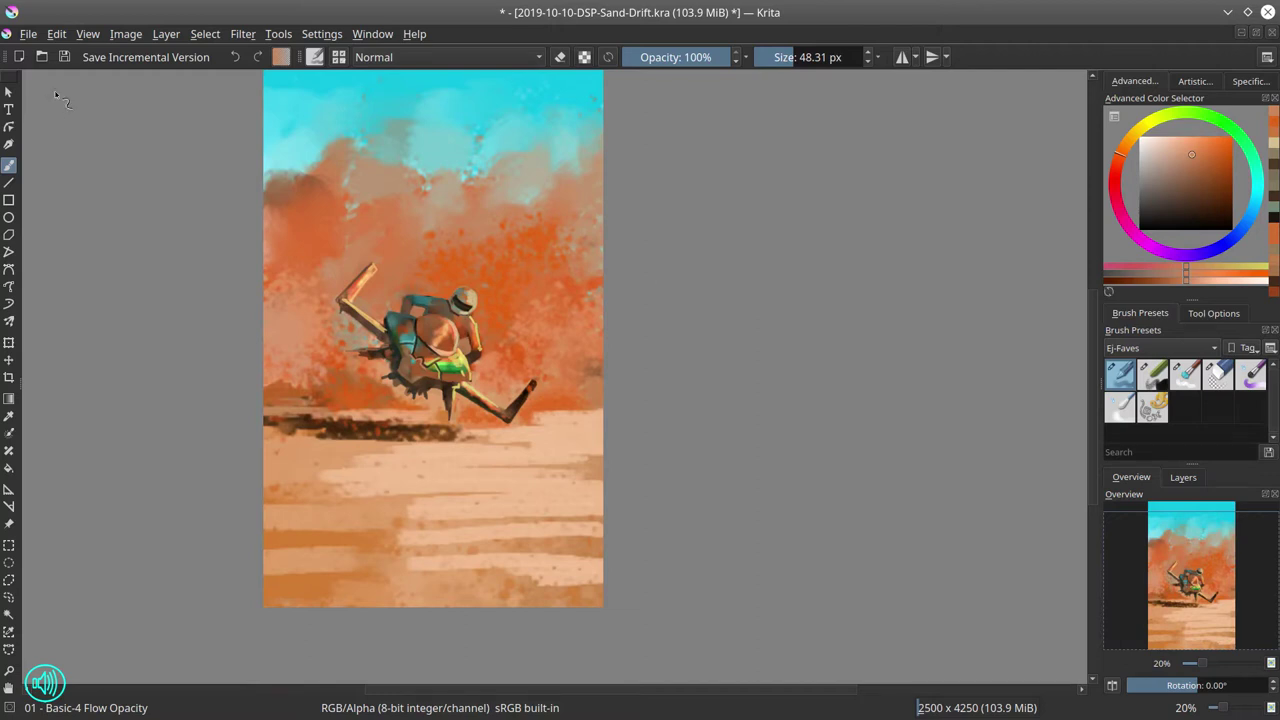
{"action": "left_click", "coordinate": [64, 57]}
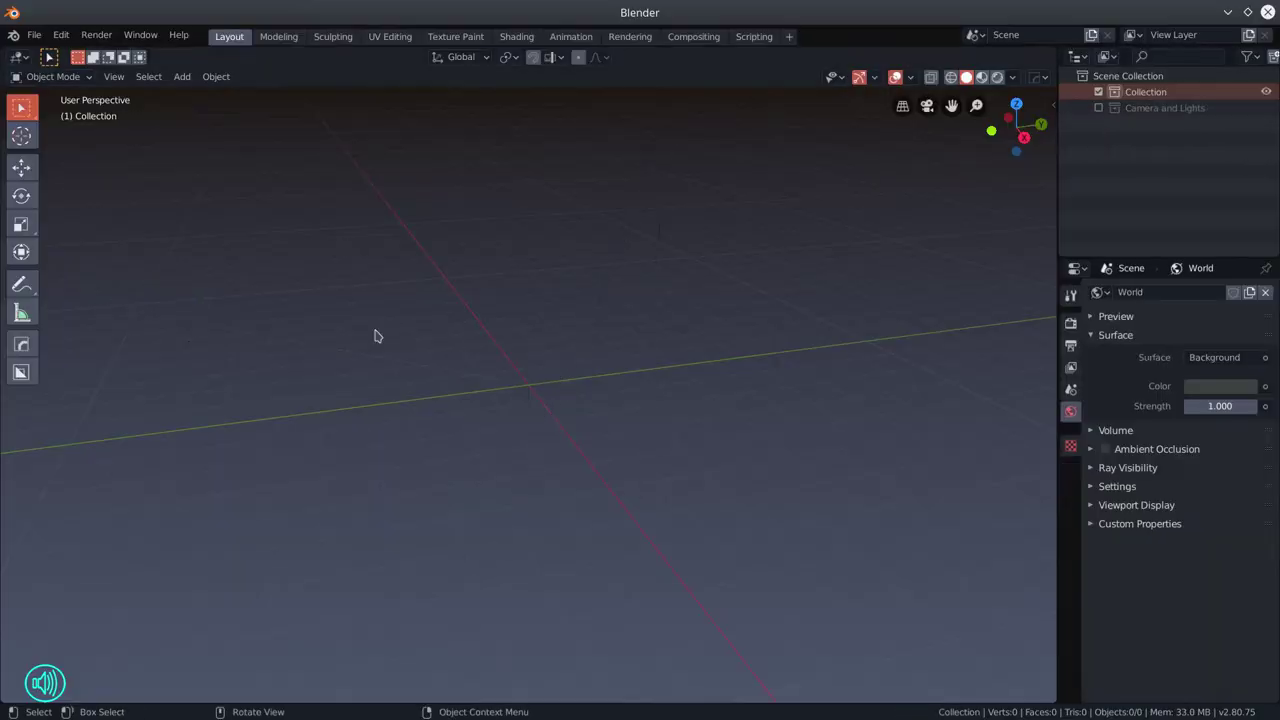
- Add a cube, slide an edge loop to carve it into a faceted chunk, and duplicate it
{"action": "left_click", "coordinate": [181, 76]}
{"action": "left_click", "coordinate": [370, 143]}
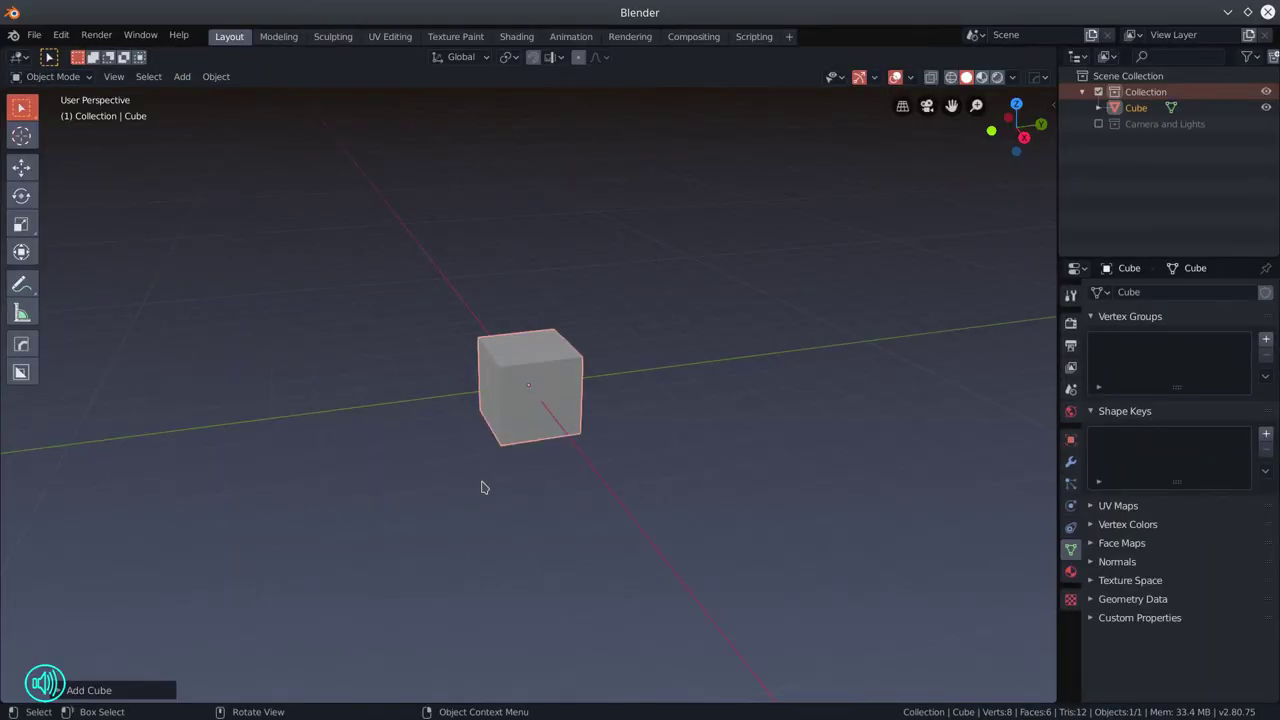
{"action": "right_click", "coordinate": [540, 411]}
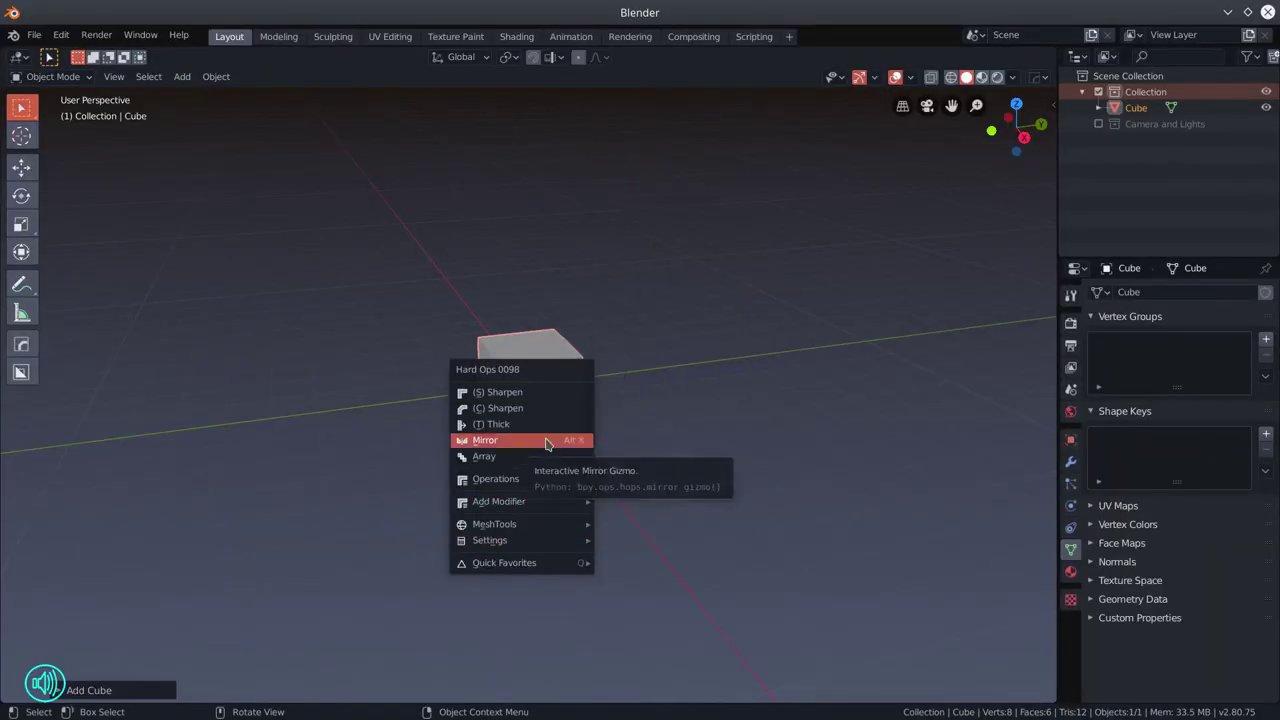
{"action": "left_click", "coordinate": [540, 437]}
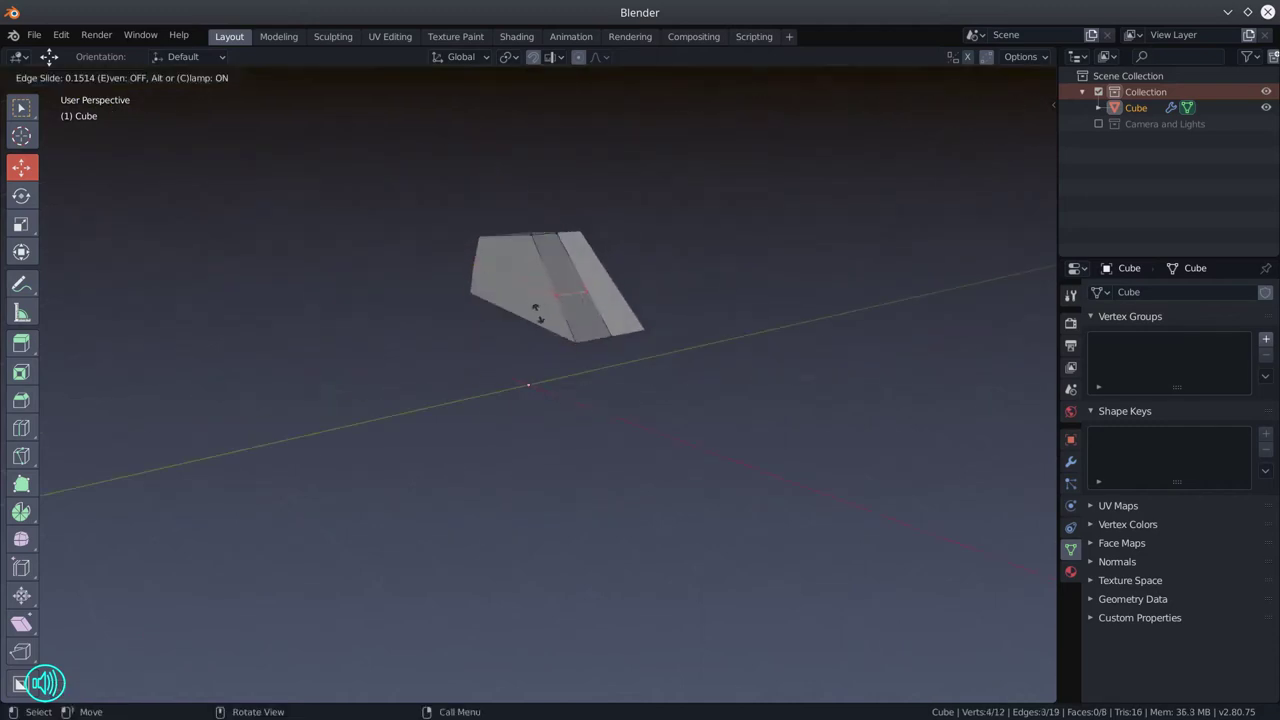
{"action": "left_click", "coordinate": [537, 310]}
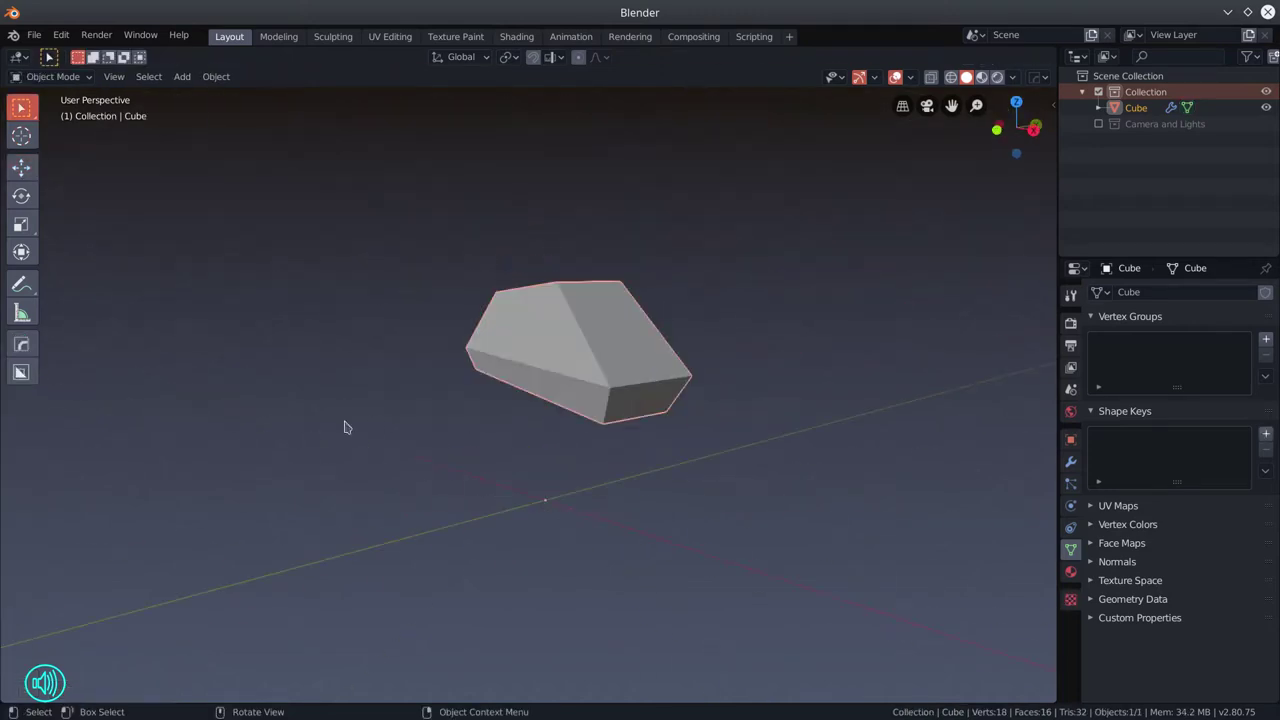
{"action": "key", "text": "shift+d"}
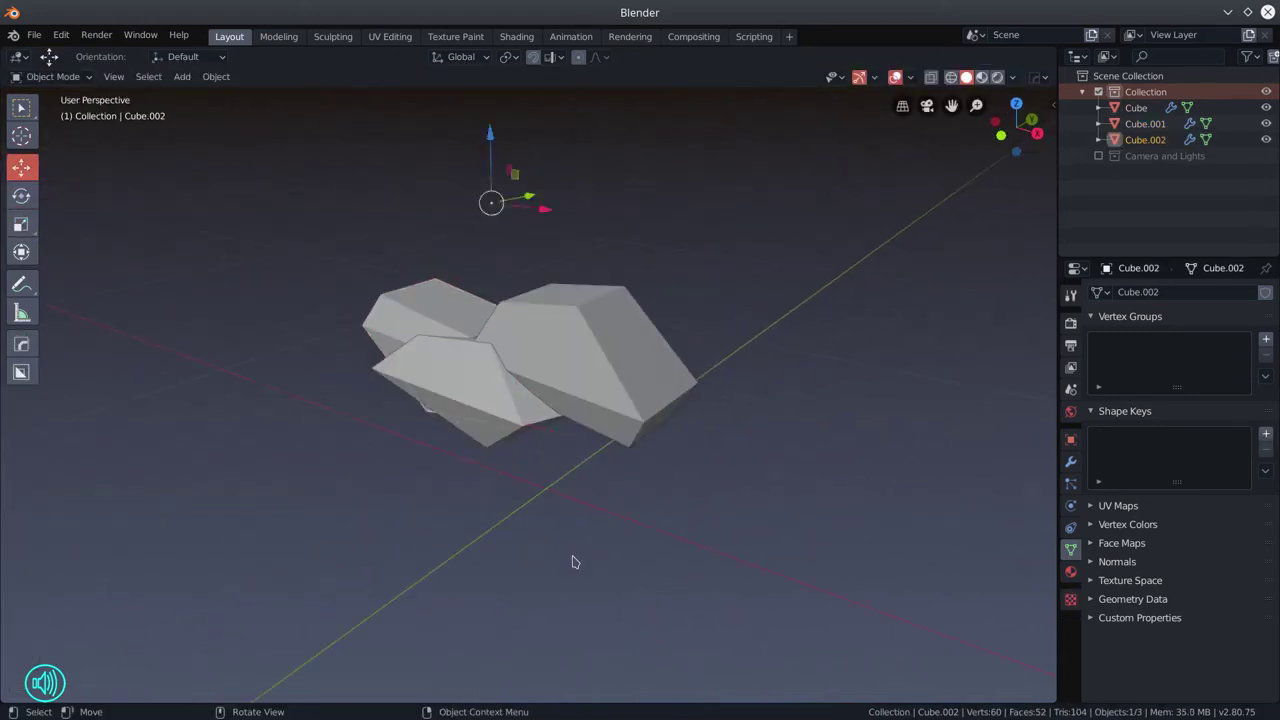
- Deselect all pieces and make Collection 3 the active collection
{"action": "left_click", "coordinate": [572, 562]}
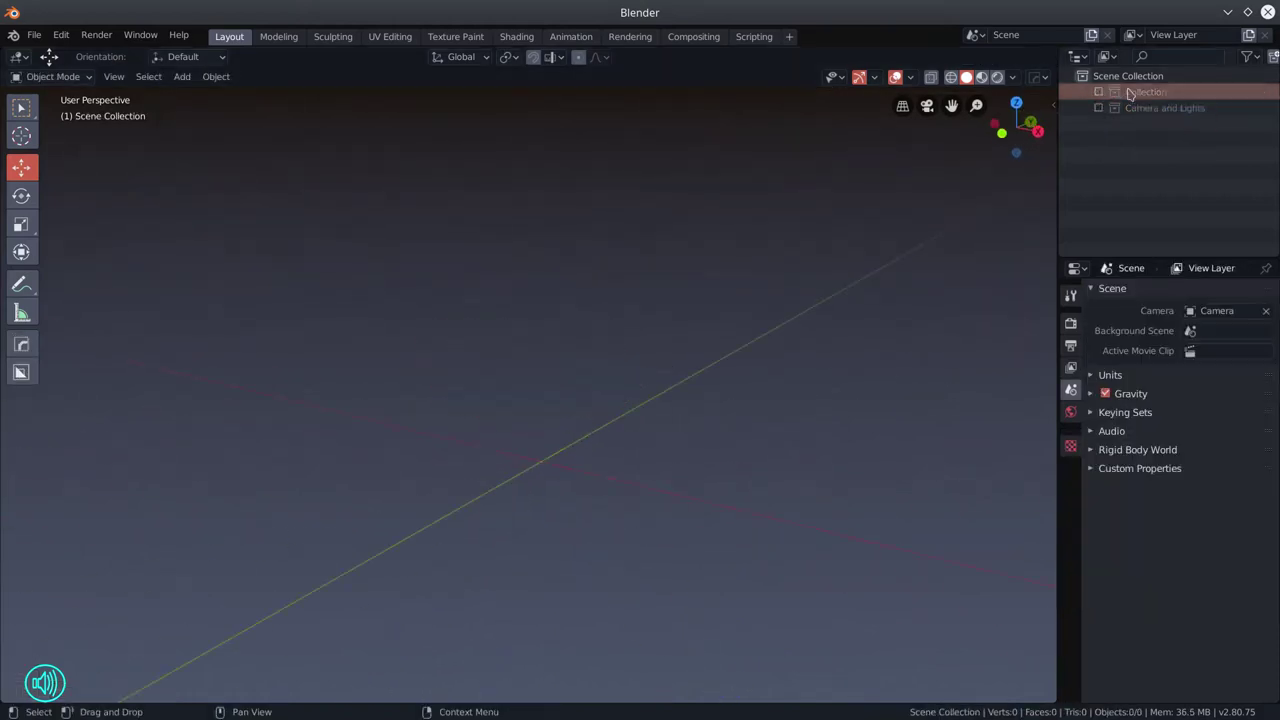
{"action": "left_click", "coordinate": [1148, 124]}
{"action": "right_click", "coordinate": [1148, 124]}
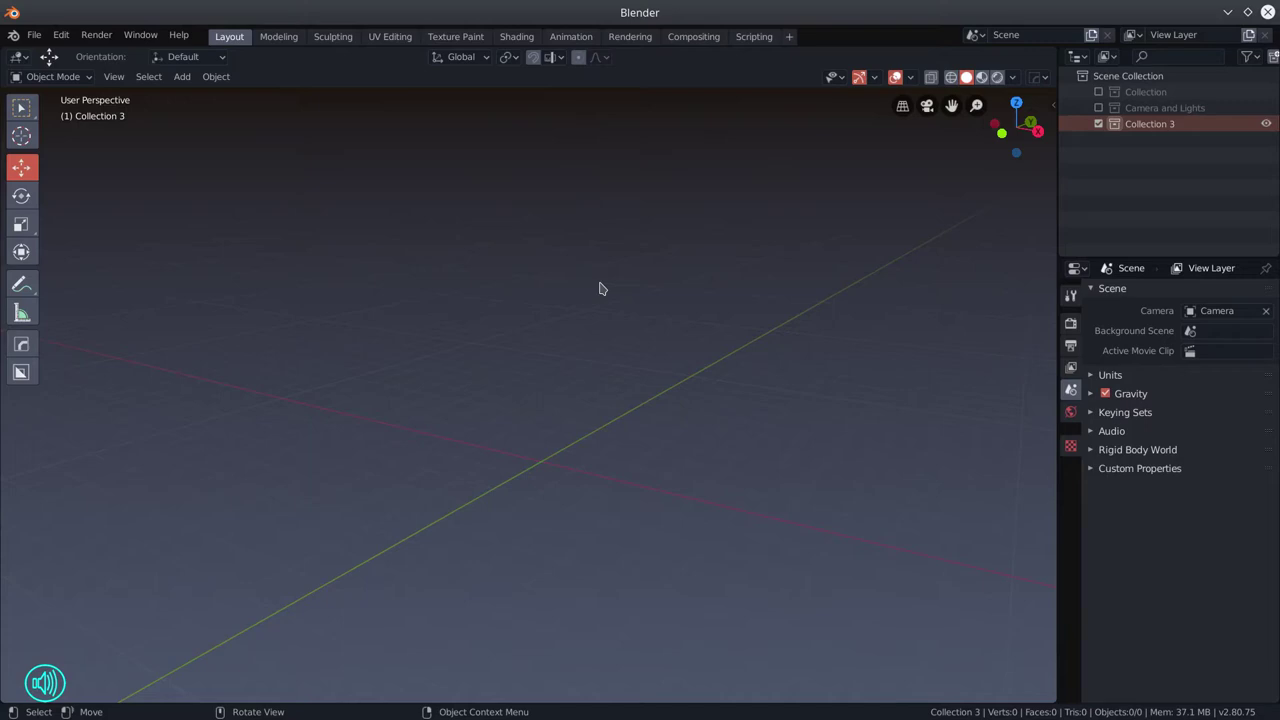
- Add a cylinder to Collection 3, shrink it and raise it along Z
{"action": "left_click", "coordinate": [182, 76]}
{"action": "left_click", "coordinate": [335, 197]}
{"action": "key", "text": "s"}
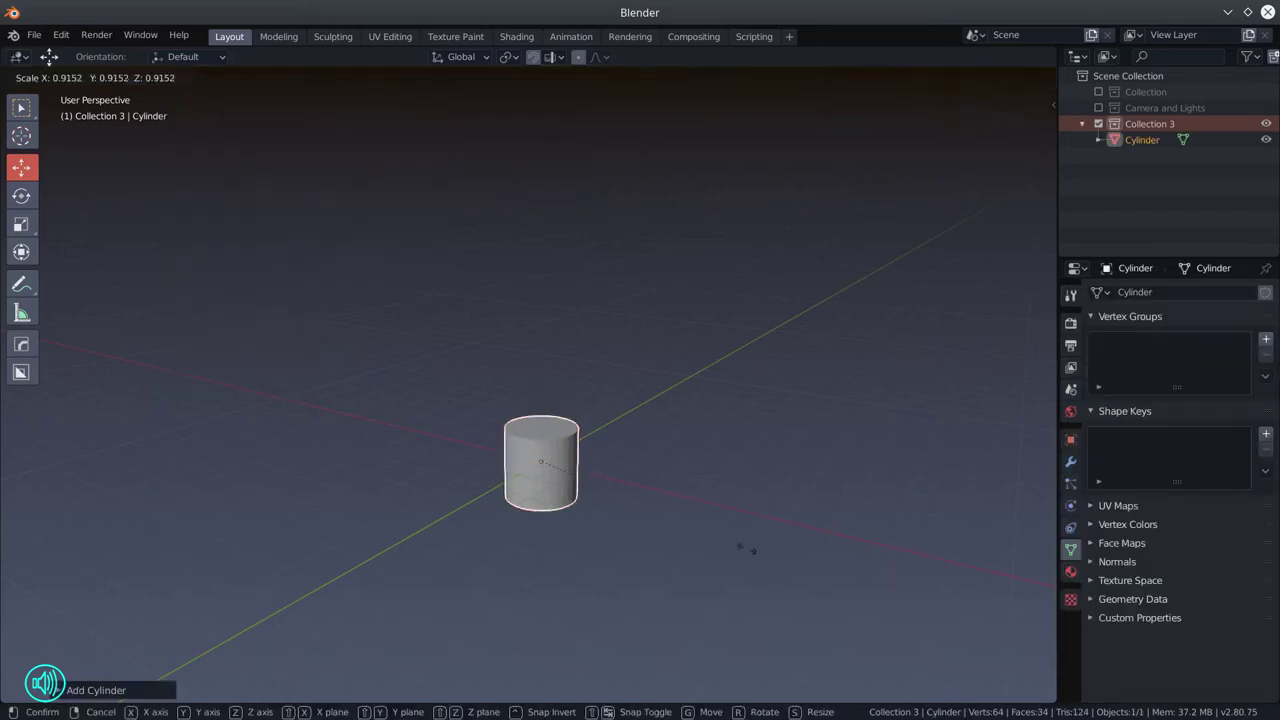
{"action": "left_click", "coordinate": [746, 546]}
{"action": "key", "text": "g"}
{"action": "key", "text": "z"}
{"action": "left_click", "coordinate": [542, 215]}
- Add a cube, stretch it taller and narrower, tilt it, and place it under the cylinder
{"action": "left_click", "coordinate": [182, 76]}
{"action": "left_click", "coordinate": [330, 129]}
{"action": "left_click", "coordinate": [21, 223]}
{"action": "left_click_drag", "start_coordinate": [590, 520], "coordinate": [643, 543]}
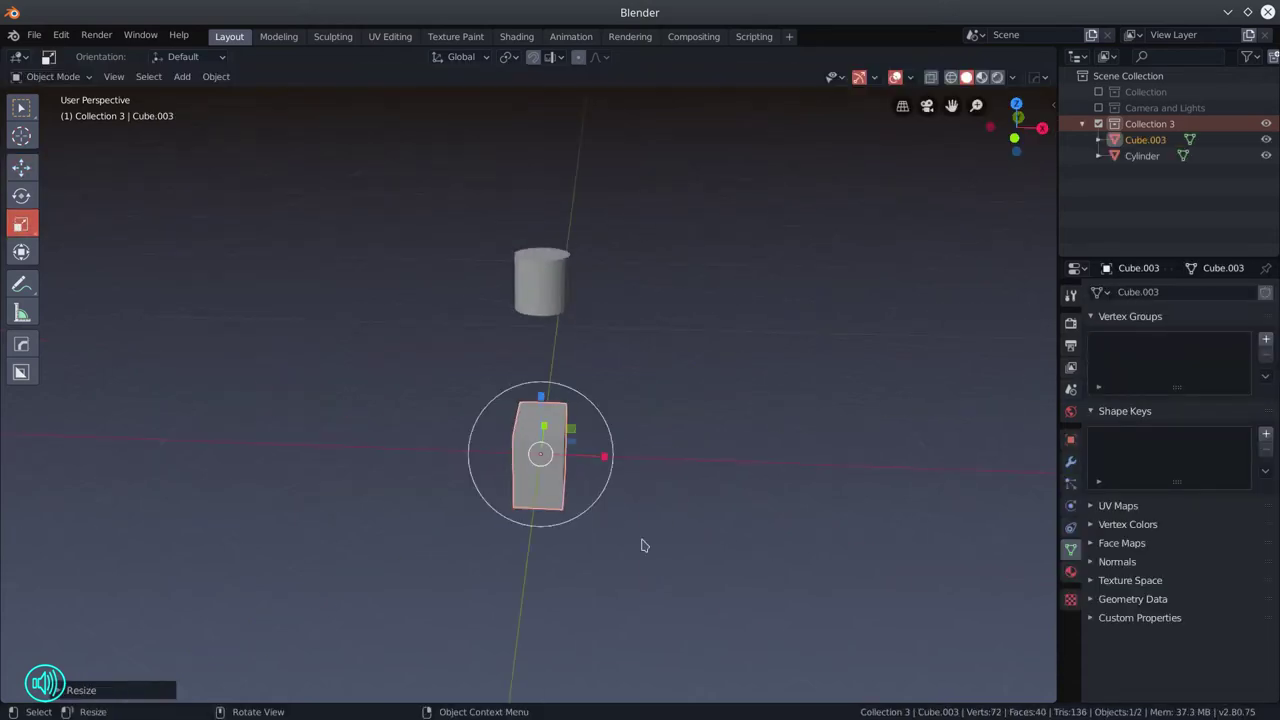
{"action": "key", "text": "KP_3"}
{"action": "left_click_drag", "start_coordinate": [534, 407], "coordinate": [534, 378]}
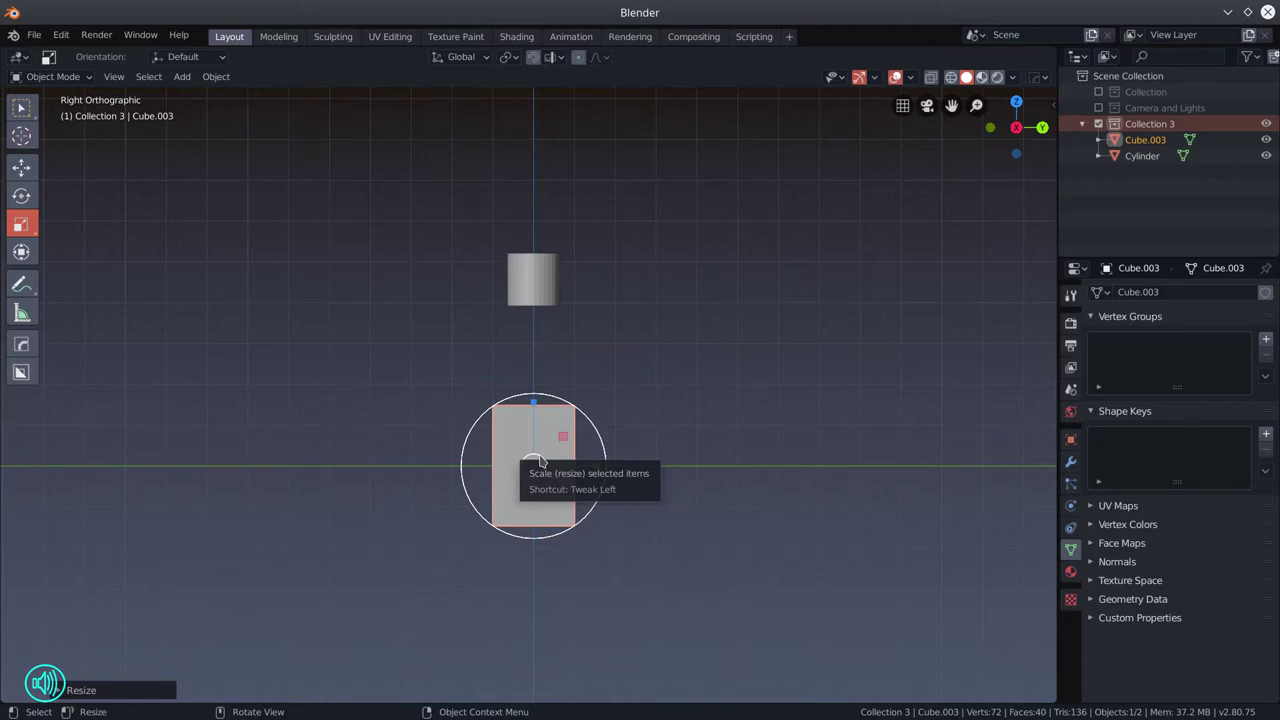
{"action": "left_click_drag", "start_coordinate": [537, 462], "coordinate": [209, 351]}
{"action": "left_click", "coordinate": [21, 195]}
{"action": "left_click_drag", "start_coordinate": [600, 420], "coordinate": [514, 343]}
{"action": "left_click", "coordinate": [21, 167]}
{"action": "left_click_drag", "start_coordinate": [654, 480], "coordinate": [698, 522]}
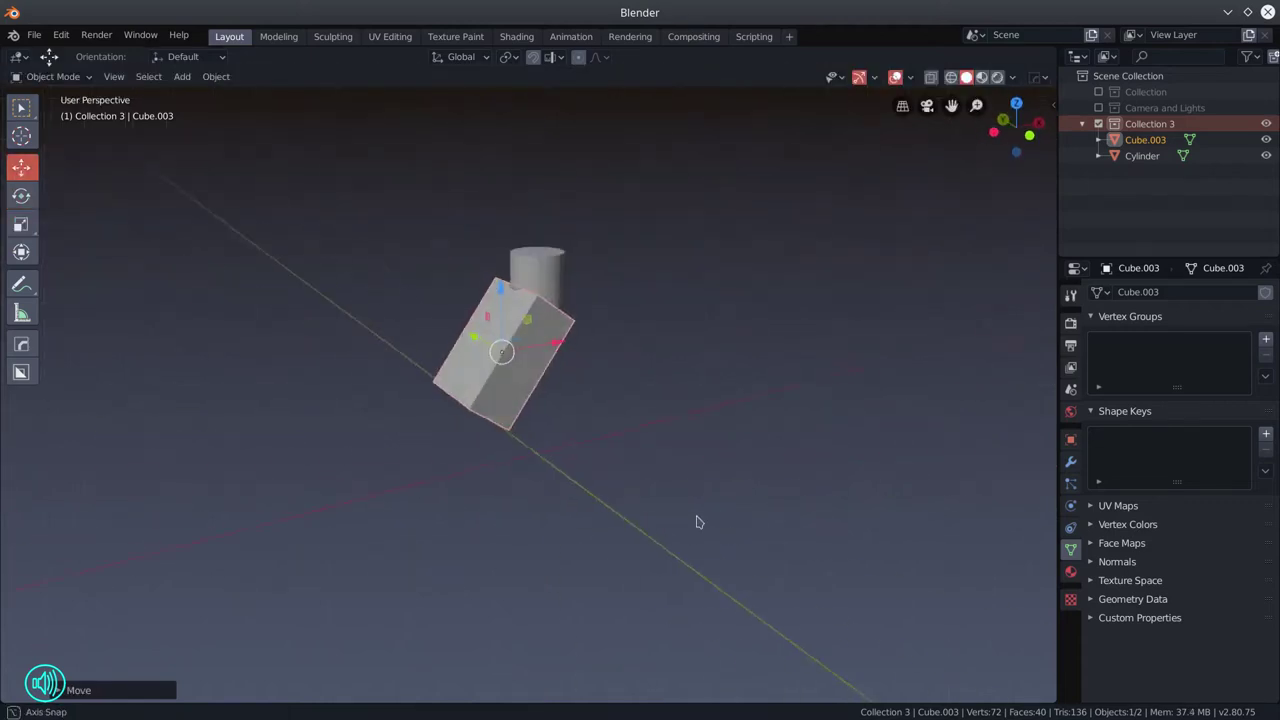
- Adjust the angled cube's height along Z beneath the top cylinder
{"action": "left_click", "coordinate": [537, 271]}
{"action": "key", "text": "Tab"}
{"action": "key", "text": "Tab"}
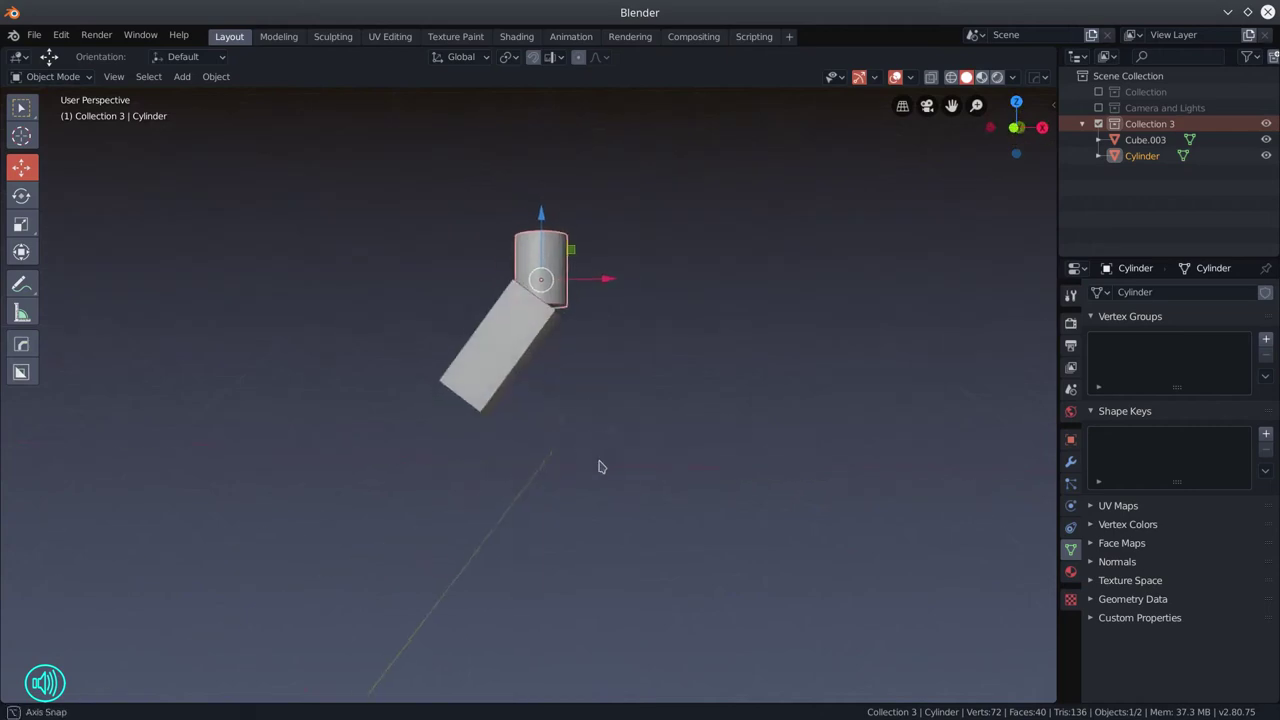
{"action": "left_click_drag", "start_coordinate": [600, 467], "coordinate": [520, 466]}
{"action": "left_click", "coordinate": [500, 357]}
{"action": "key", "text": "g"}
{"action": "key", "text": "z"}
{"action": "left_click", "coordinate": [405, 480]}
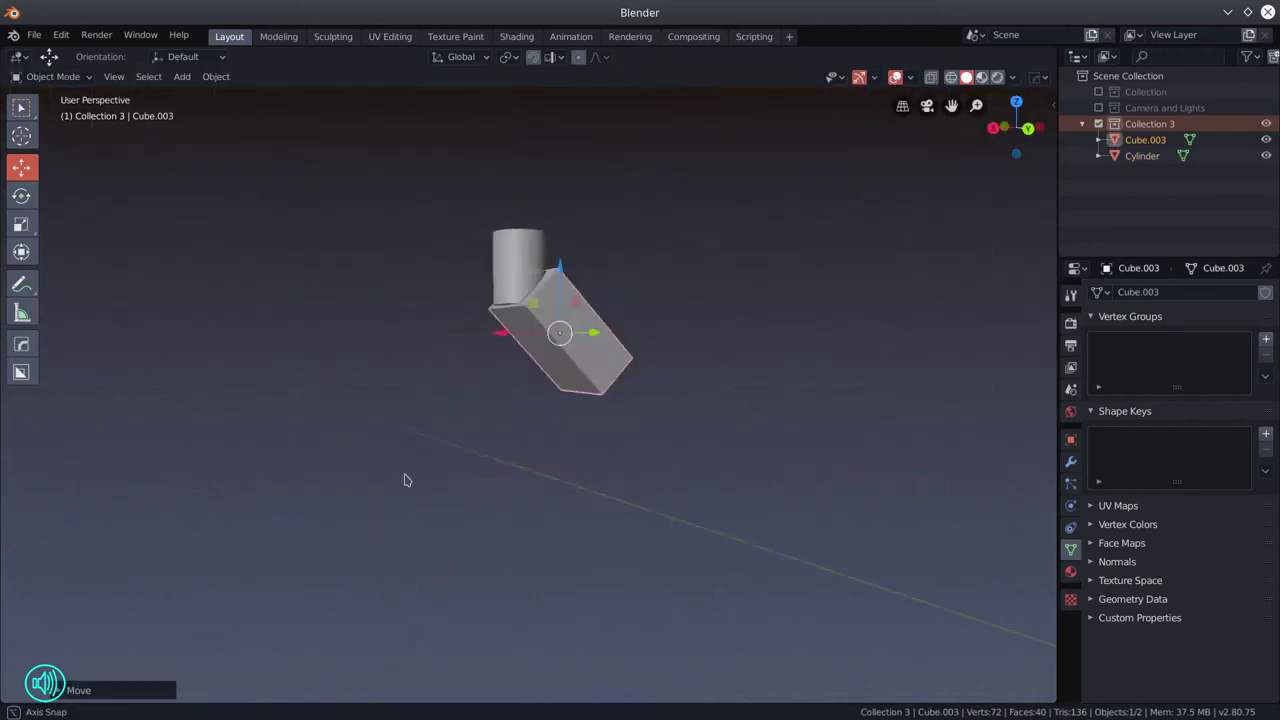
{"action": "left_click_drag", "start_coordinate": [405, 480], "coordinate": [488, 477]}
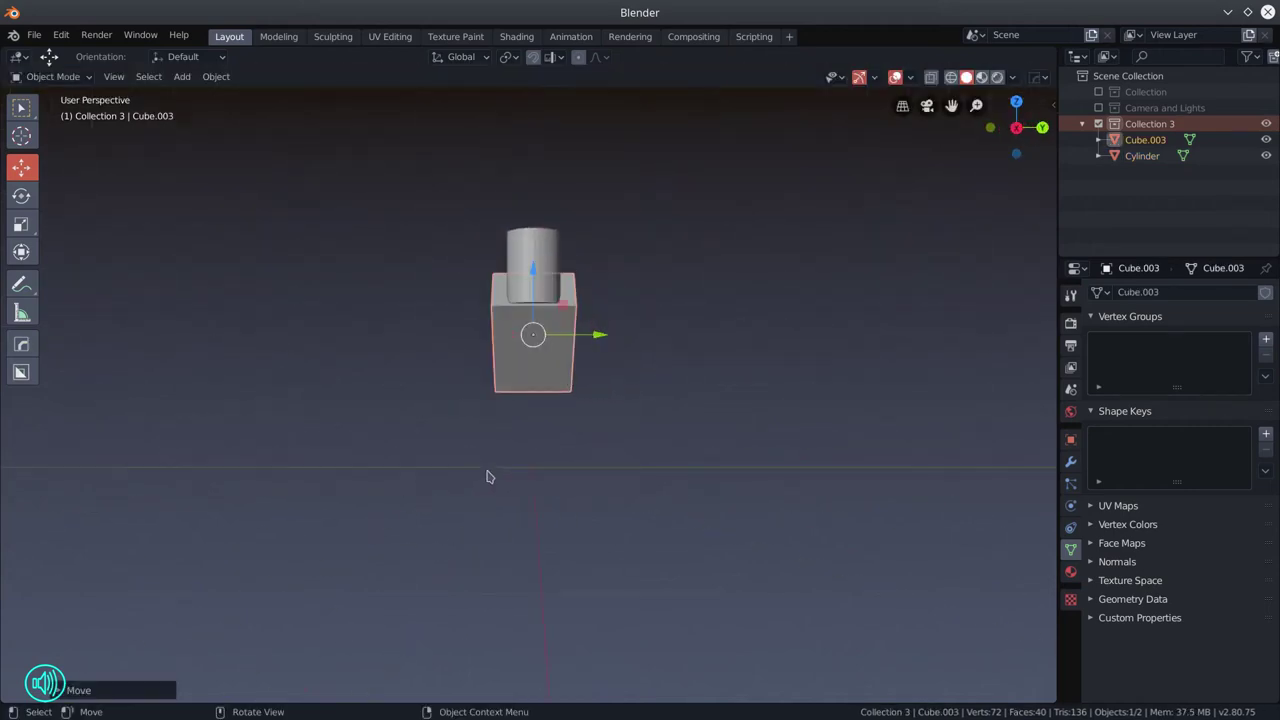
- Add a second, smaller cylinder to the limb
{"action": "left_click", "coordinate": [182, 77]}
{"action": "mouse_move", "coordinate": [206, 91]}
{"action": "left_click", "coordinate": [336, 191]}
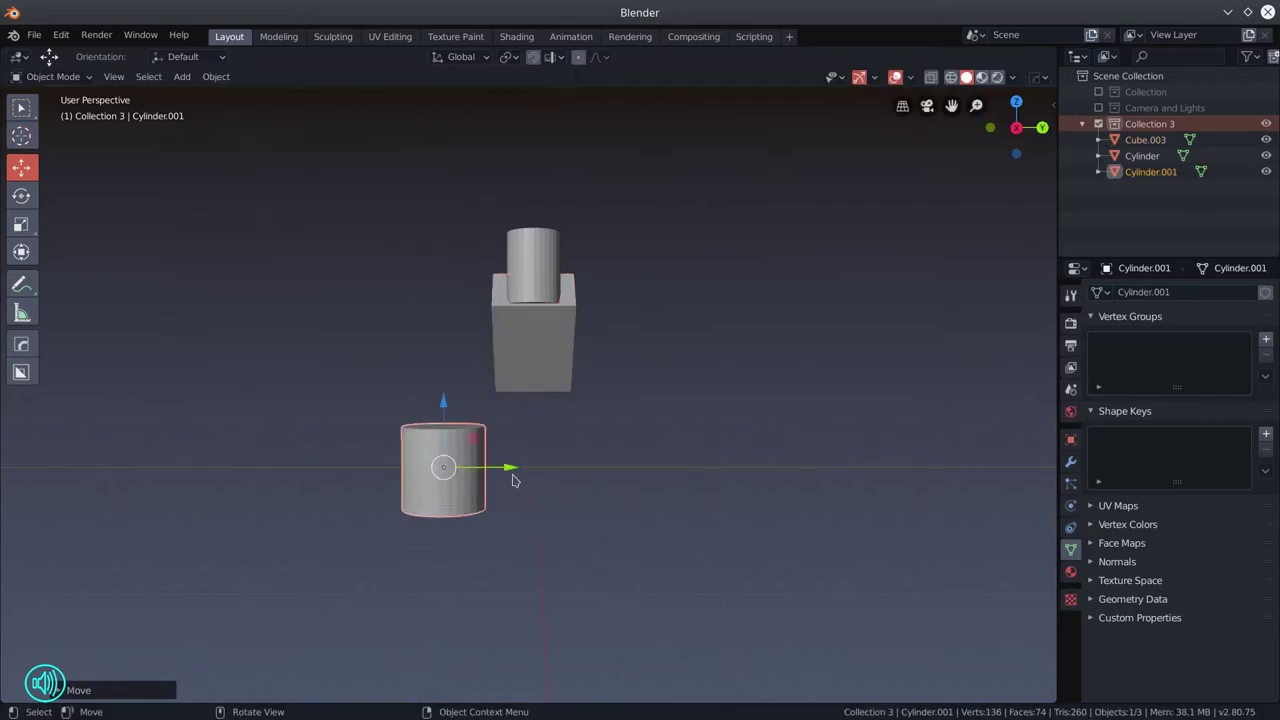
{"action": "key", "text": "s"}
{"action": "left_click", "coordinate": [100, 234]}
{"action": "left_click", "coordinate": [21, 223]}
{"action": "key", "text": "KP_3"}
- Try tilting the new cylinder and moving it beside the cube, then undo it
{"action": "left_click", "coordinate": [21, 195]}
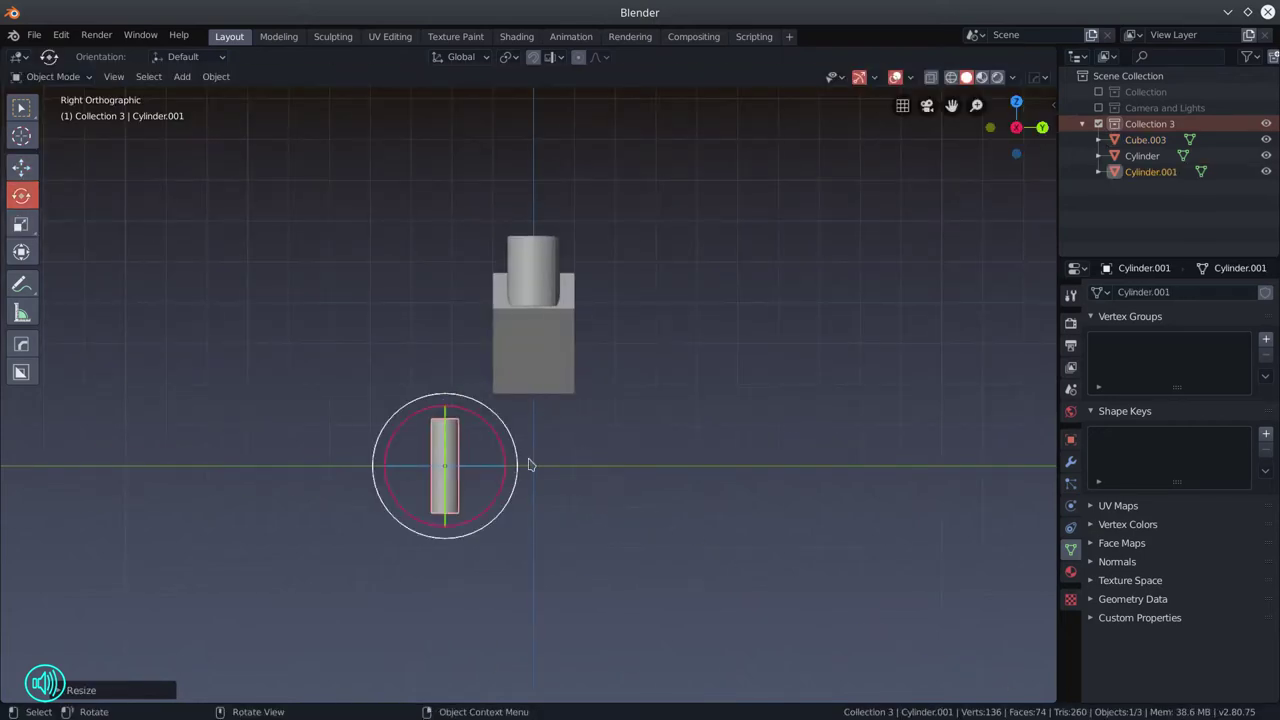
{"action": "left_click_drag", "start_coordinate": [443, 395], "coordinate": [505, 430]}
{"action": "left_click", "coordinate": [21, 167]}
{"action": "left_click_drag", "start_coordinate": [443, 467], "coordinate": [468, 328]}
{"action": "left_click_drag", "start_coordinate": [438, 418], "coordinate": [554, 494]}
{"action": "key", "text": "ctrl+z"}
{"action": "key", "text": "ctrl+z"}
- Make the new cylinder taller, and undo a trial upward move
{"action": "left_click", "coordinate": [21, 223]}
{"action": "left_click_drag", "start_coordinate": [444, 404], "coordinate": [459, 422]}
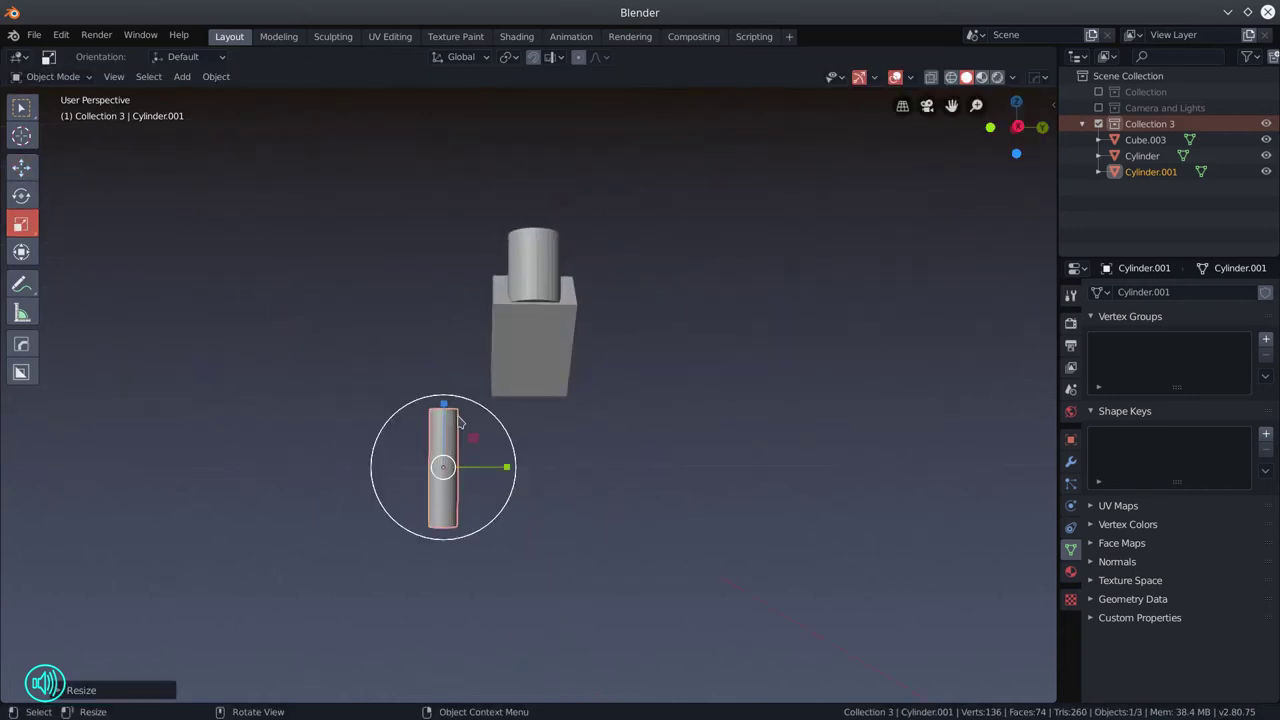
{"action": "key", "text": "KP_1"}
{"action": "left_click", "coordinate": [21, 167]}
{"action": "left_click_drag", "start_coordinate": [541, 466], "coordinate": [551, 349]}
{"action": "key", "text": "ctrl+z"}
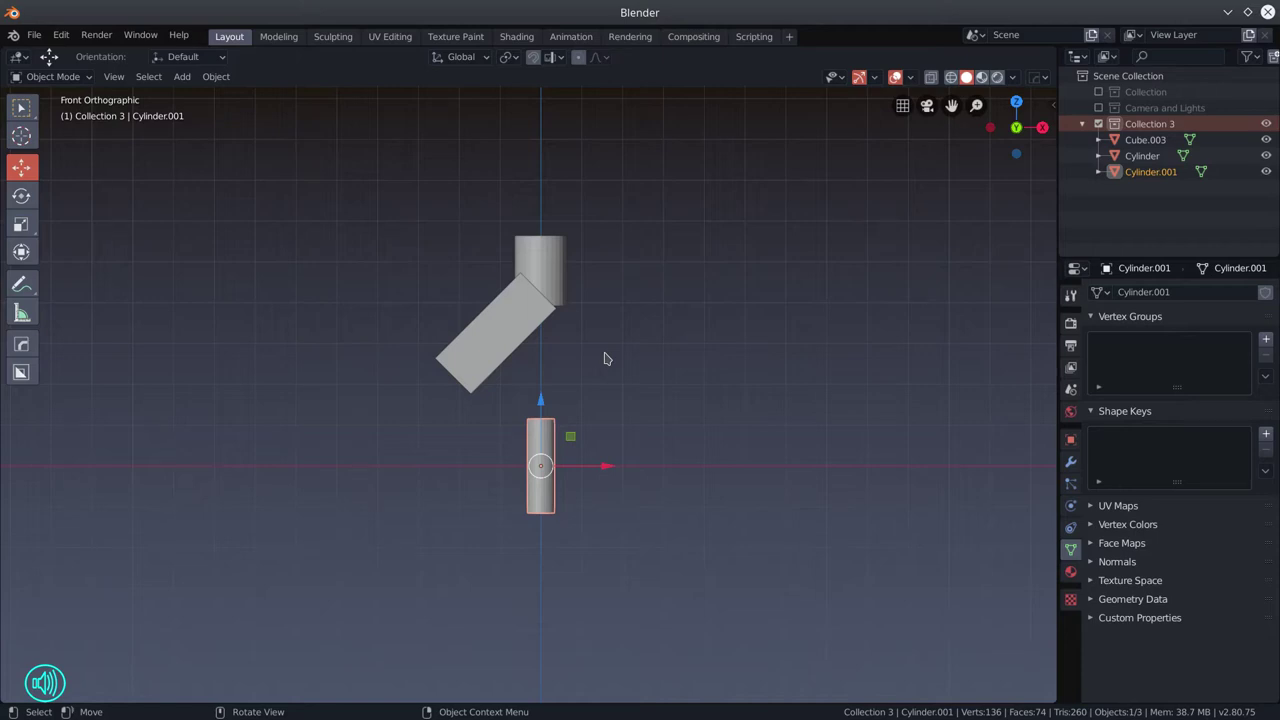
- Widen the cylinder and rotate it in the right-side view
{"action": "key", "text": "s"}
{"action": "left_click", "coordinate": [643, 523]}
{"action": "left_click", "coordinate": [21, 223]}
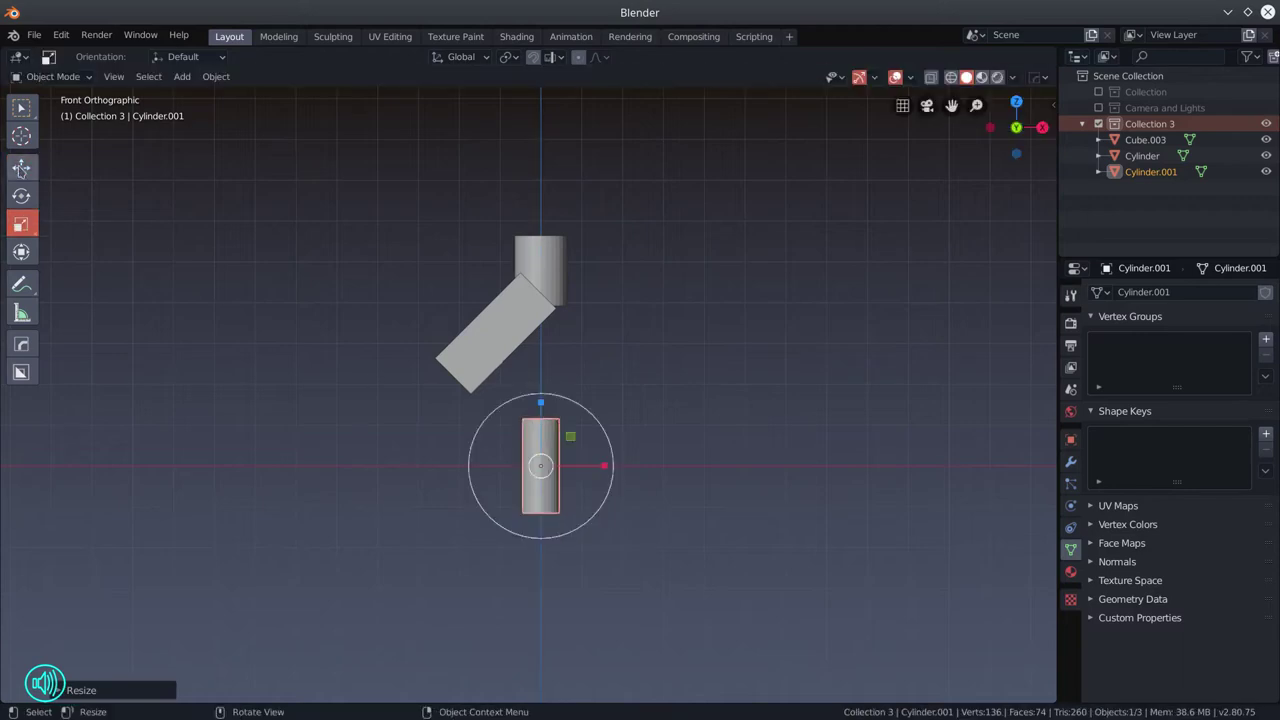
{"action": "left_click", "coordinate": [21, 167]}
{"action": "key", "text": "KP_3"}
{"action": "key", "text": "r"}
{"action": "left_click", "coordinate": [652, 517]}
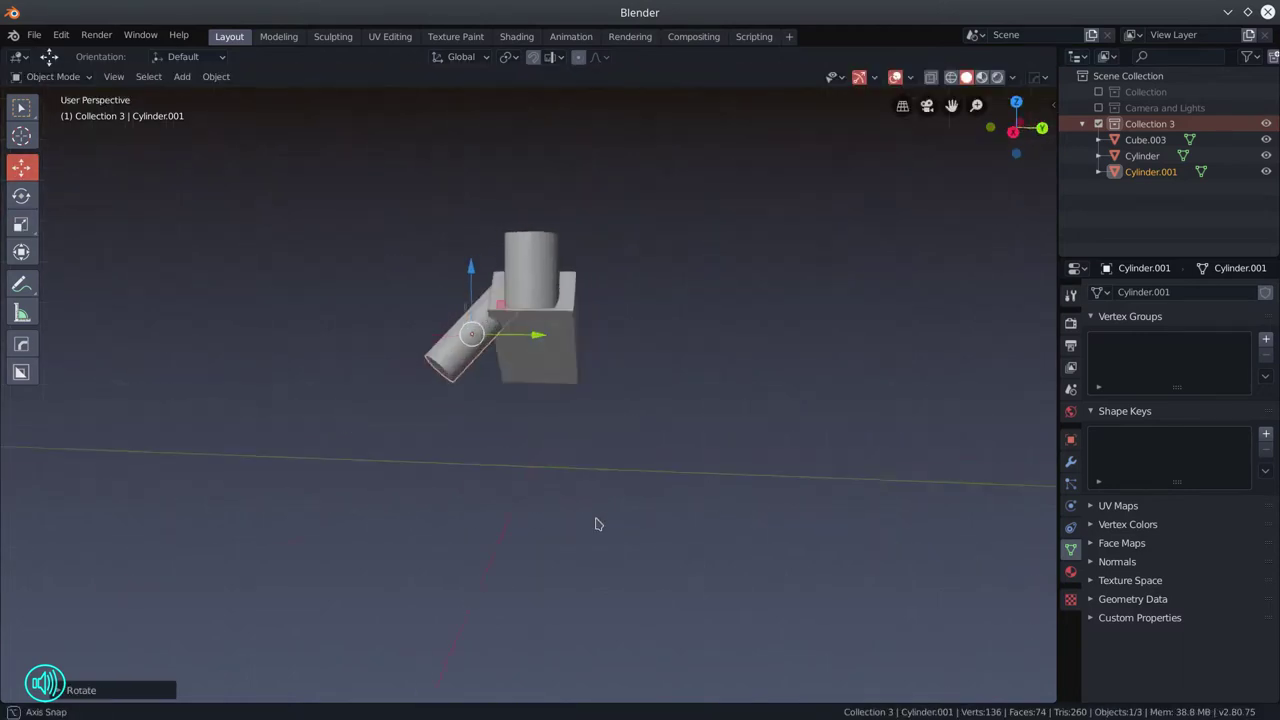
{"action": "left_click_drag", "start_coordinate": [596, 524], "coordinate": [611, 518]}
- Duplicate the lower cylinder beside the original and widen the copy
{"action": "key", "text": "shift+d"}
{"action": "left_click", "coordinate": [608, 514]}
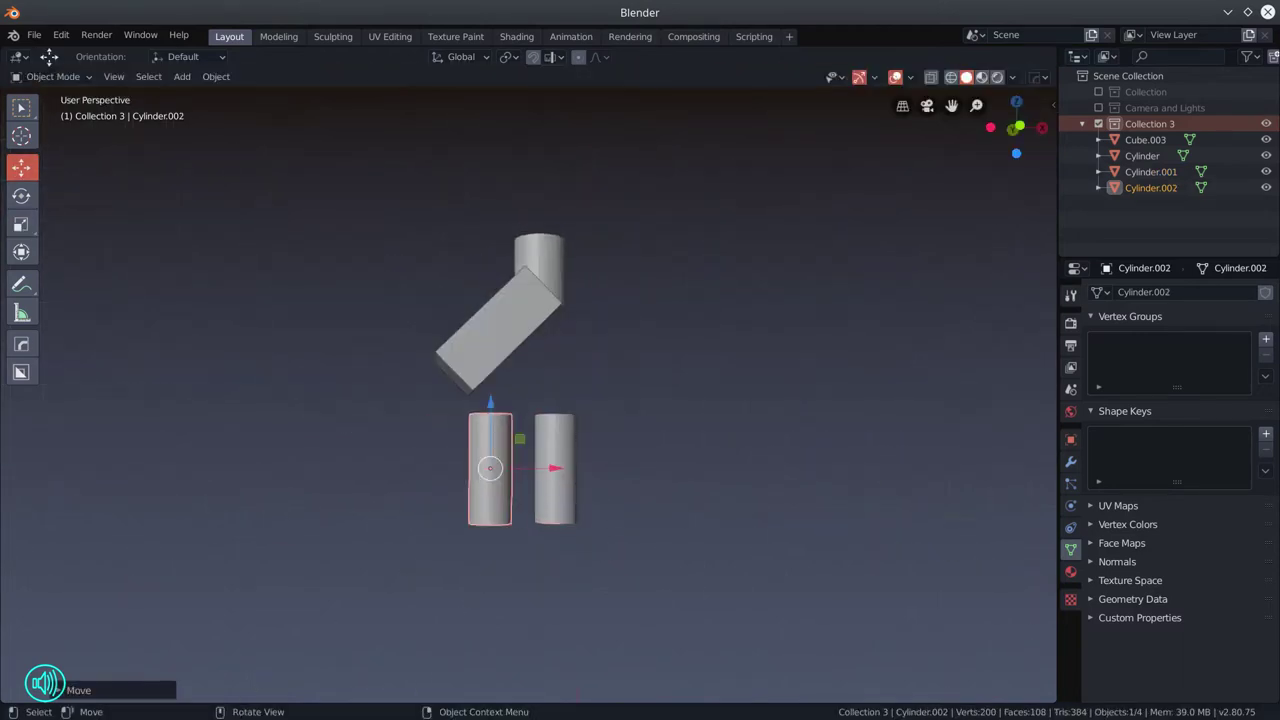
{"action": "key", "text": "s"}
{"action": "left_click", "coordinate": [643, 566]}
- Tilt the thinner cylinder about 50 degrees and set it against the cube
{"action": "left_click", "coordinate": [543, 478]}
{"action": "key", "text": "r"}
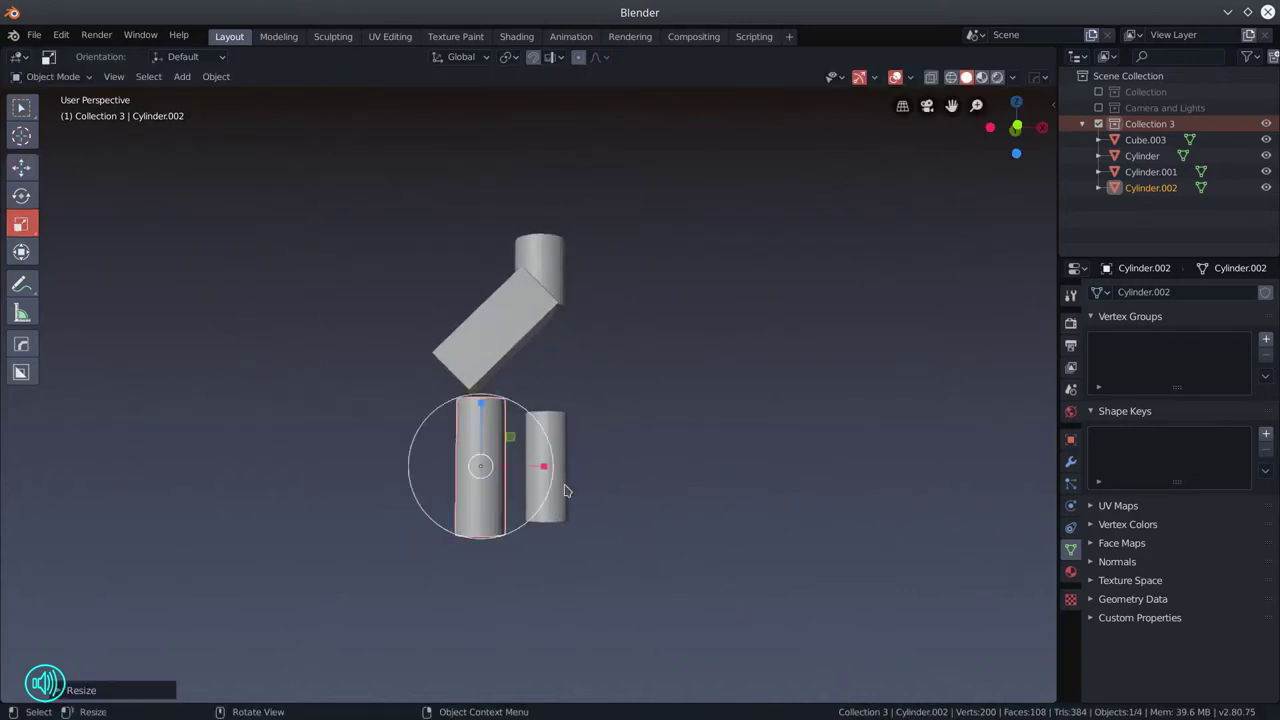
{"action": "key", "text": "KP_1"}
{"action": "left_click", "coordinate": [622, 424]}
{"action": "key", "text": "g"}
{"action": "left_click", "coordinate": [586, 437]}
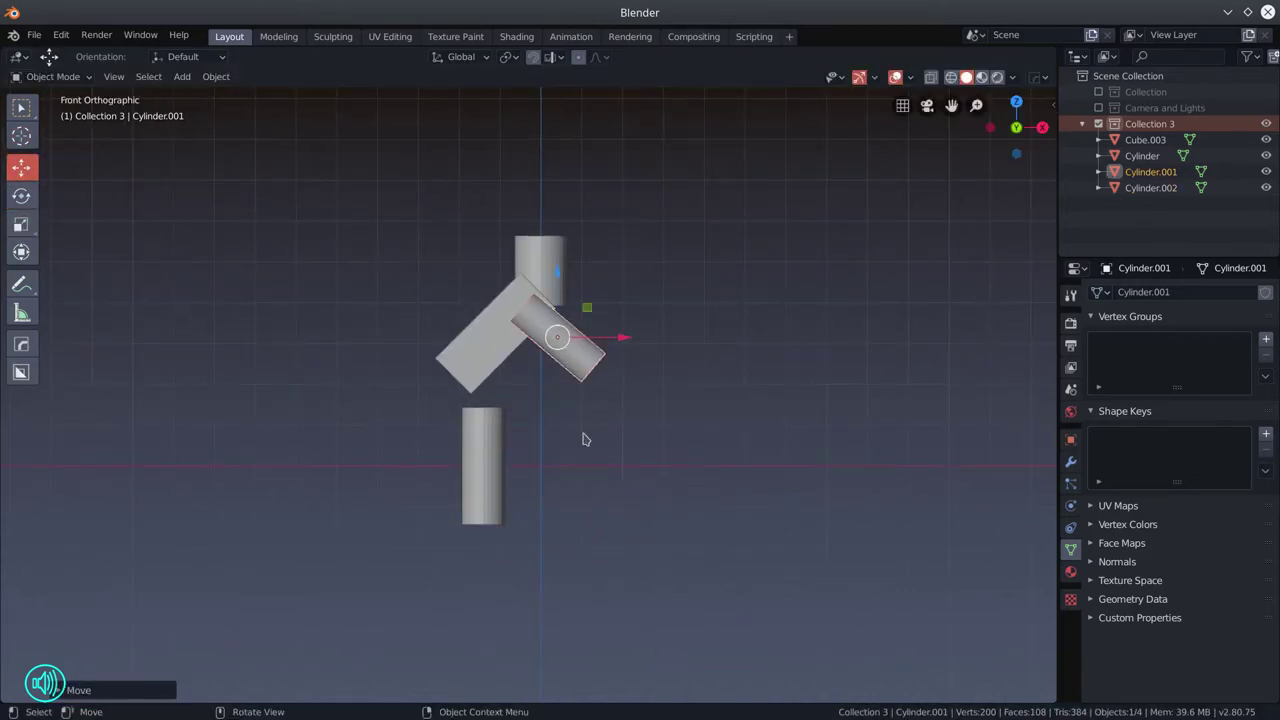
{"action": "key", "text": "KP_3"}
{"action": "left_click_drag", "start_coordinate": [443, 531], "coordinate": [734, 456]}
{"action": "left_click_drag", "start_coordinate": [680, 461], "coordinate": [545, 498]}
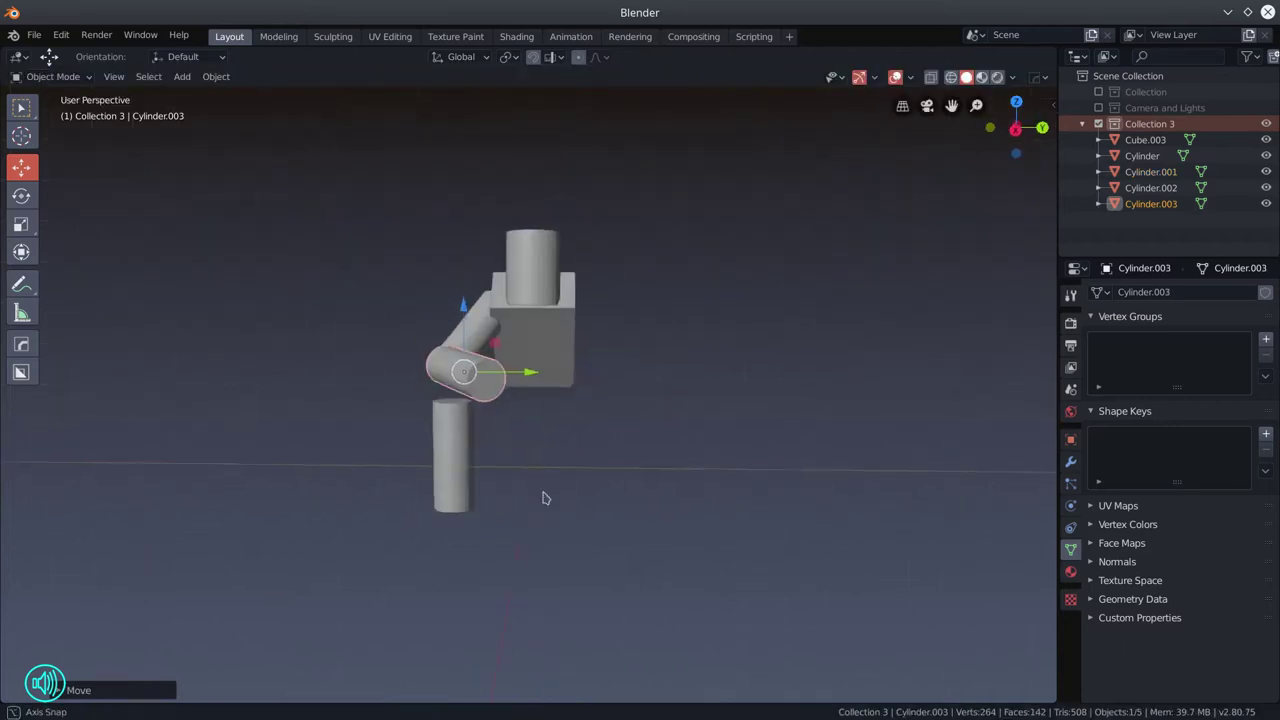
- Add a Mirror modifier, apply the forearm's transforms, and mirror the arm to -X
{"action": "left_click", "coordinate": [1070, 461]}
{"action": "left_click", "coordinate": [1180, 292]}
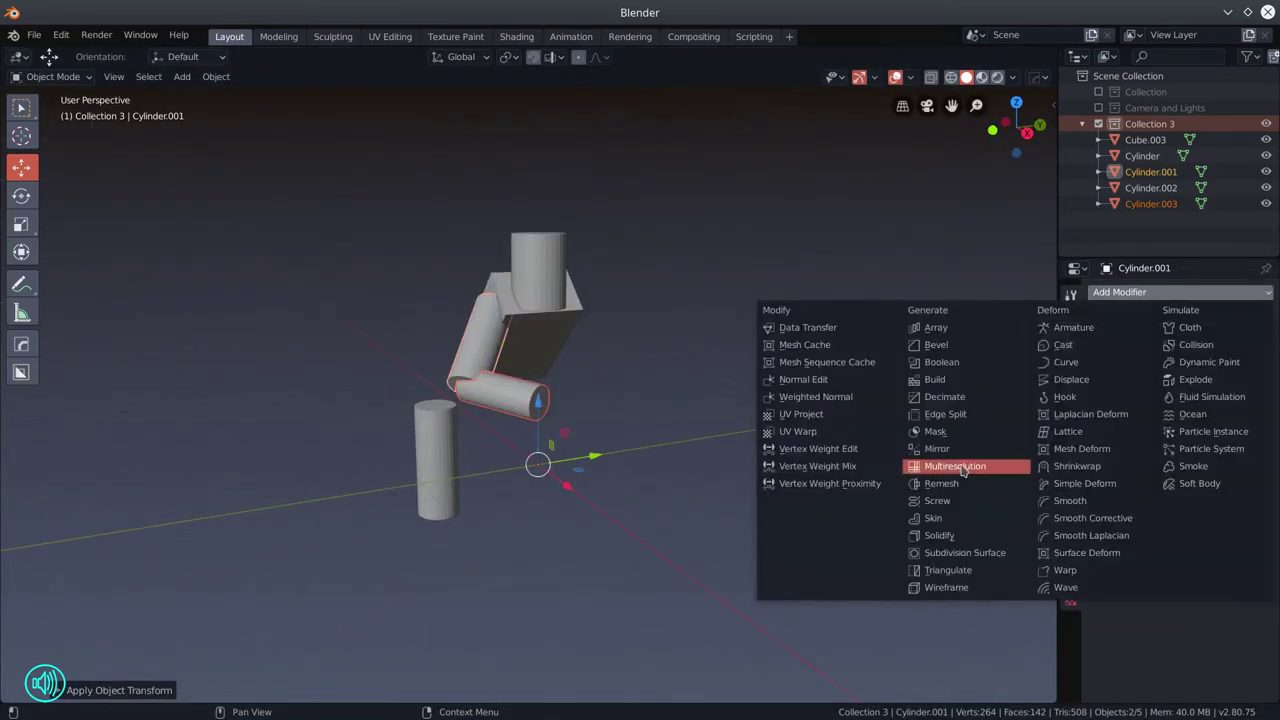
{"action": "left_click", "coordinate": [950, 410]}
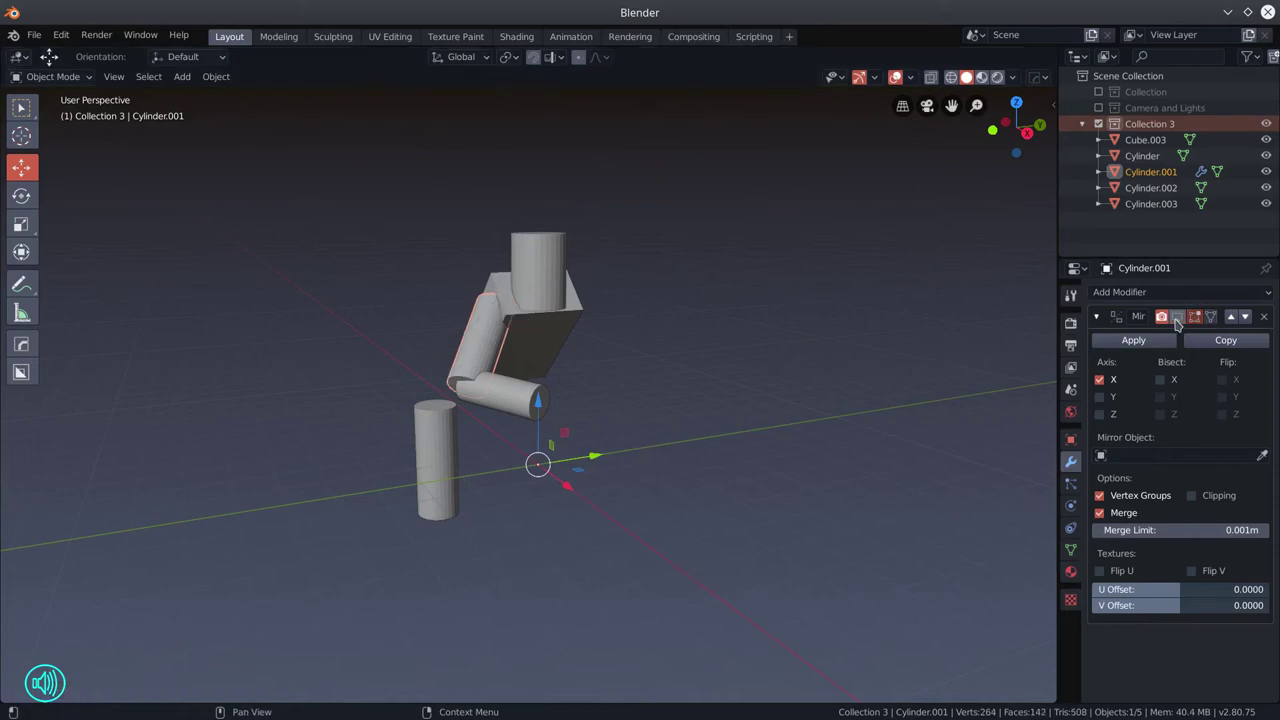
{"action": "left_click", "coordinate": [1150, 203]}
{"action": "key", "text": "ctrl+a"}
{"action": "left_click", "coordinate": [457, 423]}
{"action": "key", "text": "alt+x"}
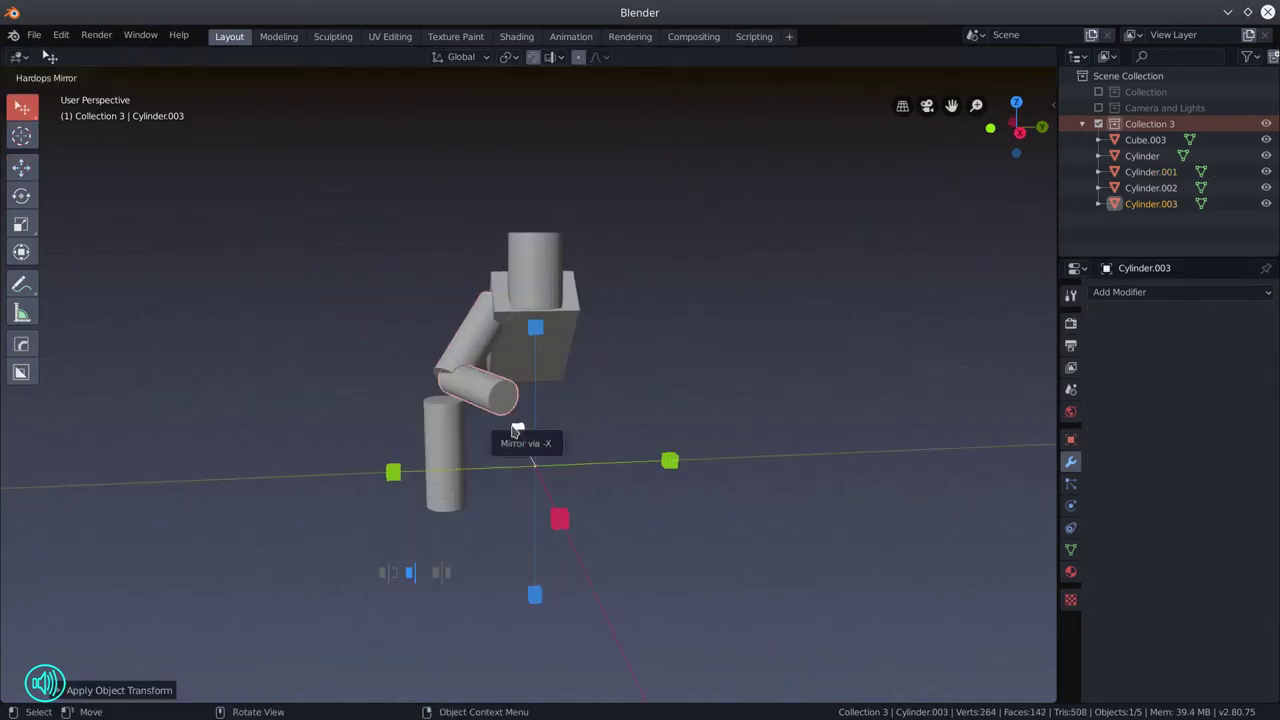
{"action": "left_click", "coordinate": [517, 430]}
- Rotate the lower leg cylinder to lie horizontal
{"action": "left_click_drag", "start_coordinate": [517, 430], "coordinate": [565, 539]}
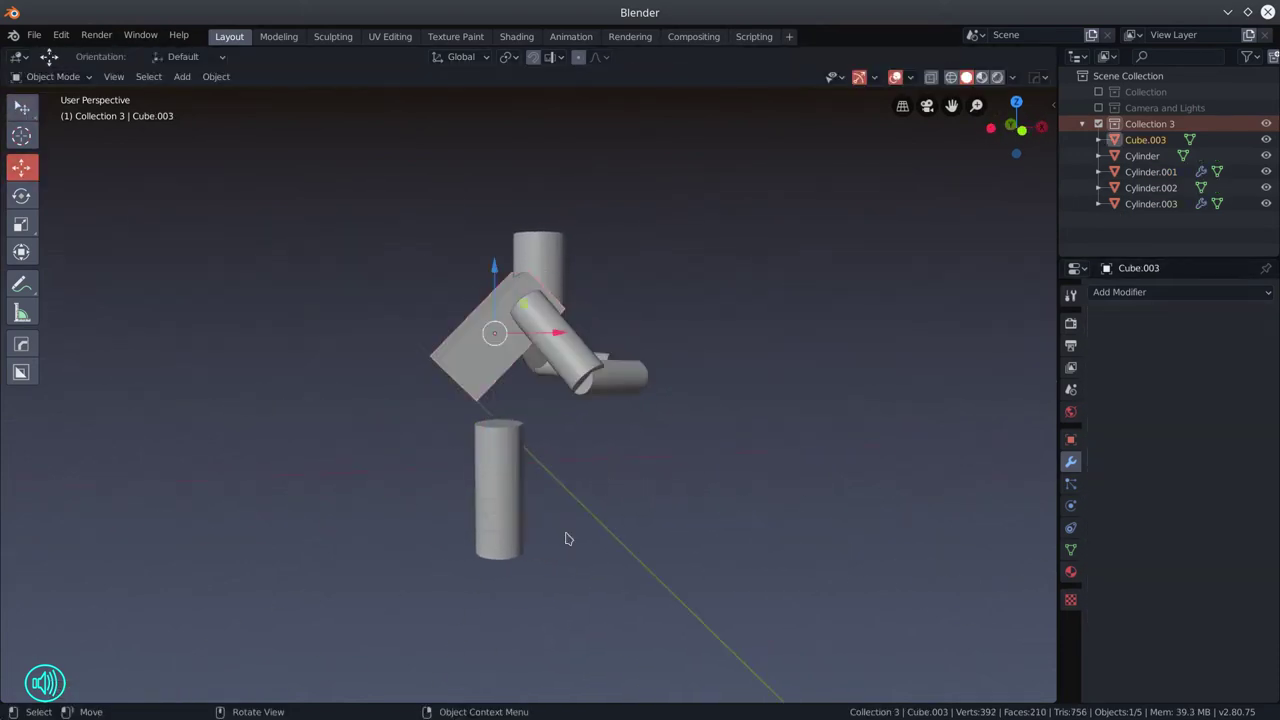
{"action": "left_click", "coordinate": [486, 515]}
{"action": "key", "text": "r"}
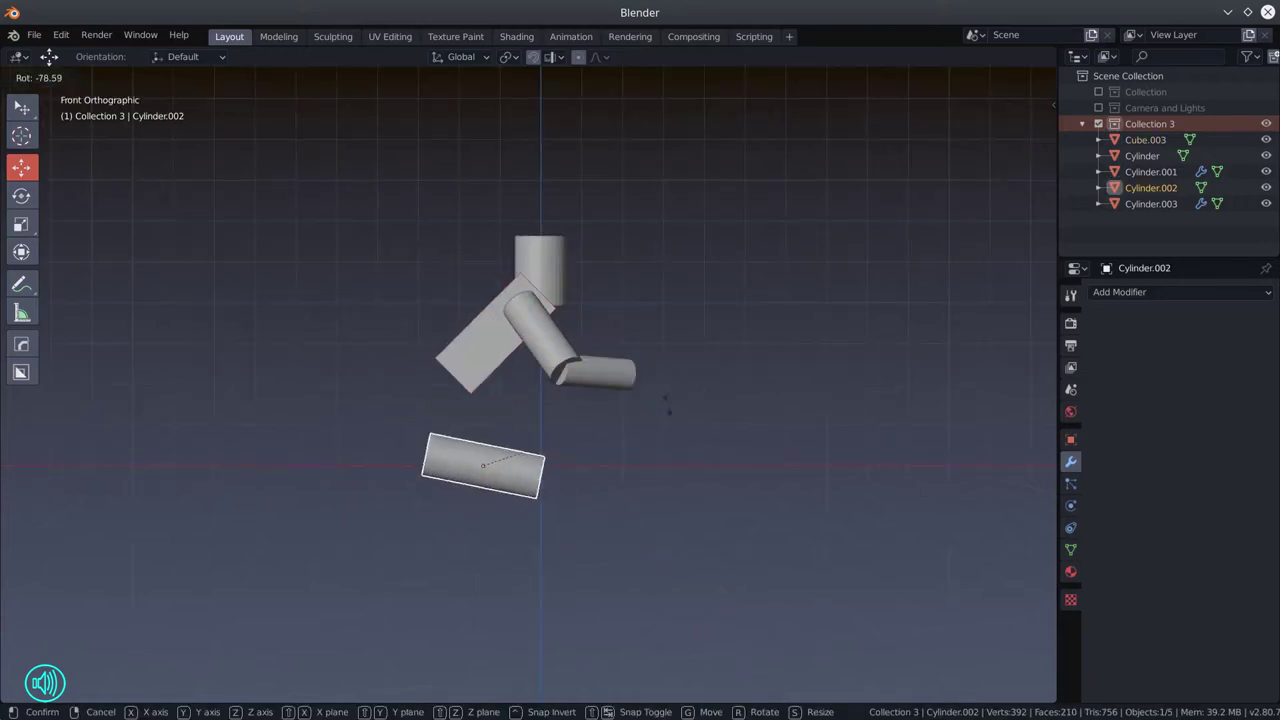
{"action": "left_click", "coordinate": [486, 523]}
{"action": "left_click", "coordinate": [432, 383]}
{"action": "key", "text": "Tab"}
{"action": "key", "text": "Tab"}
{"action": "left_click", "coordinate": [462, 414]}
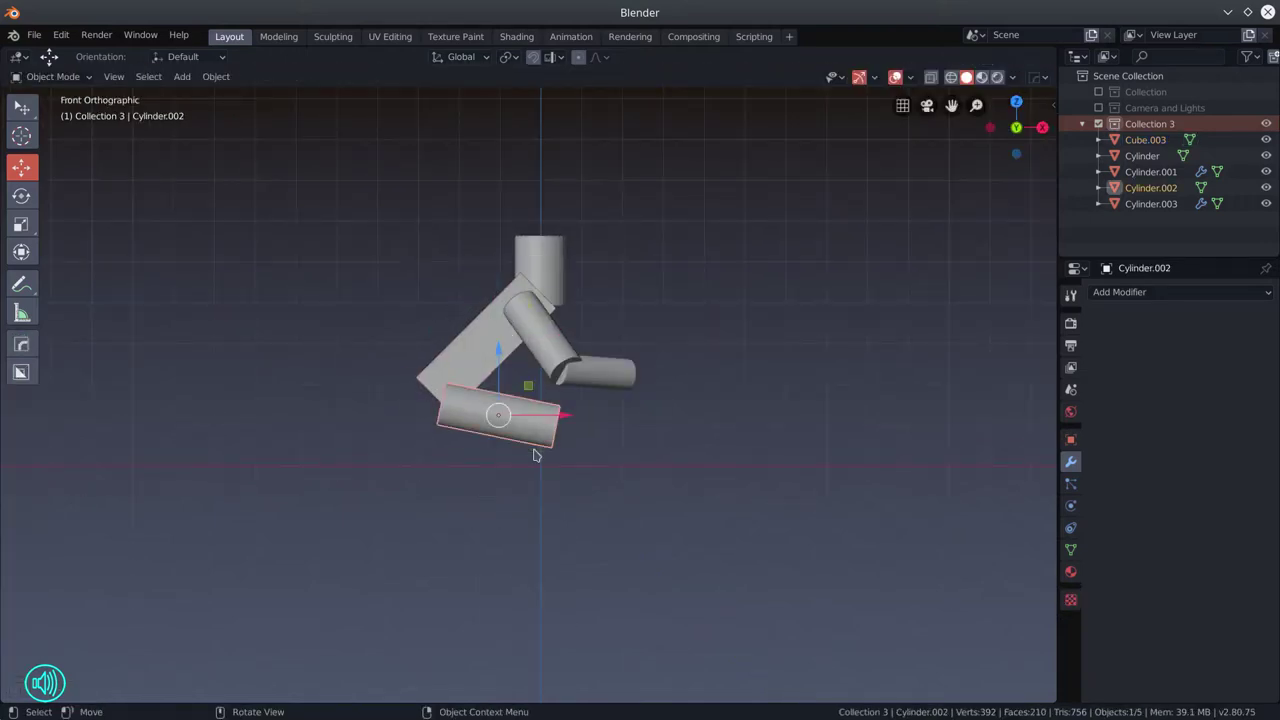
{"action": "left_click_drag", "start_coordinate": [512, 529], "coordinate": [650, 403]}
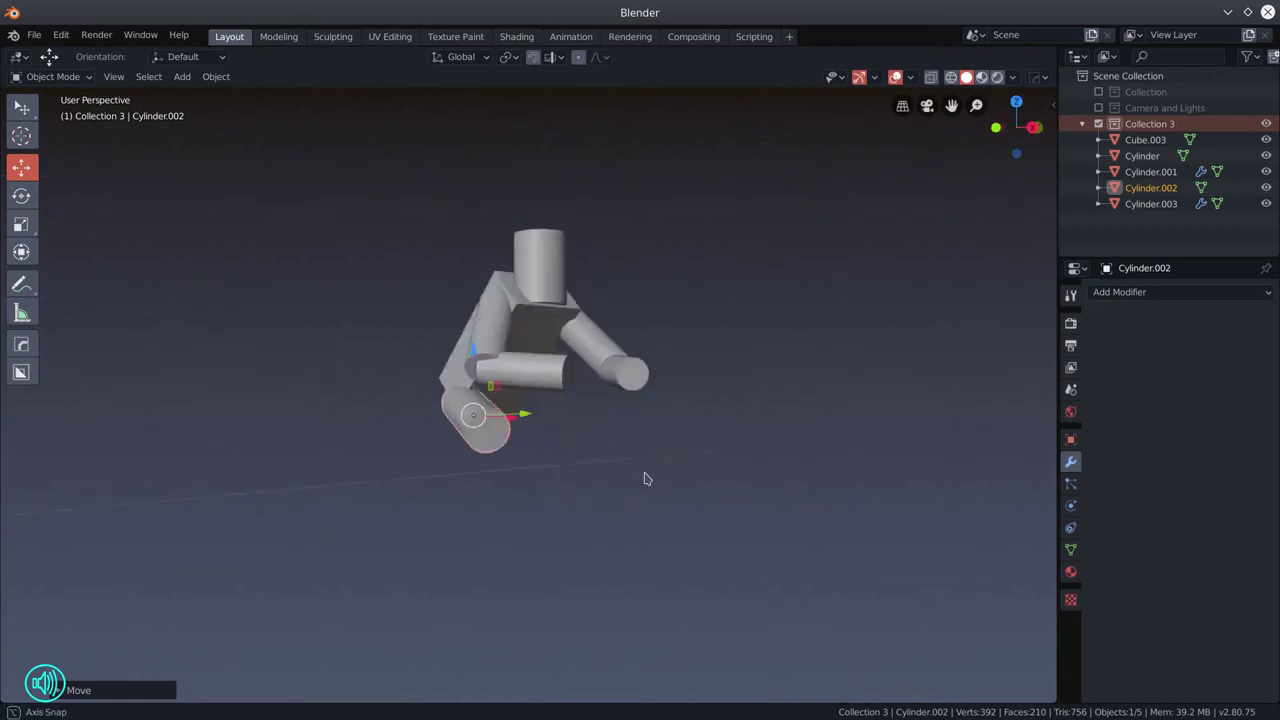
- Duplicate and rotate the lower leg into a second leg, then apply all transforms
{"action": "key", "text": "shift+d"}
{"action": "key", "text": "r"}
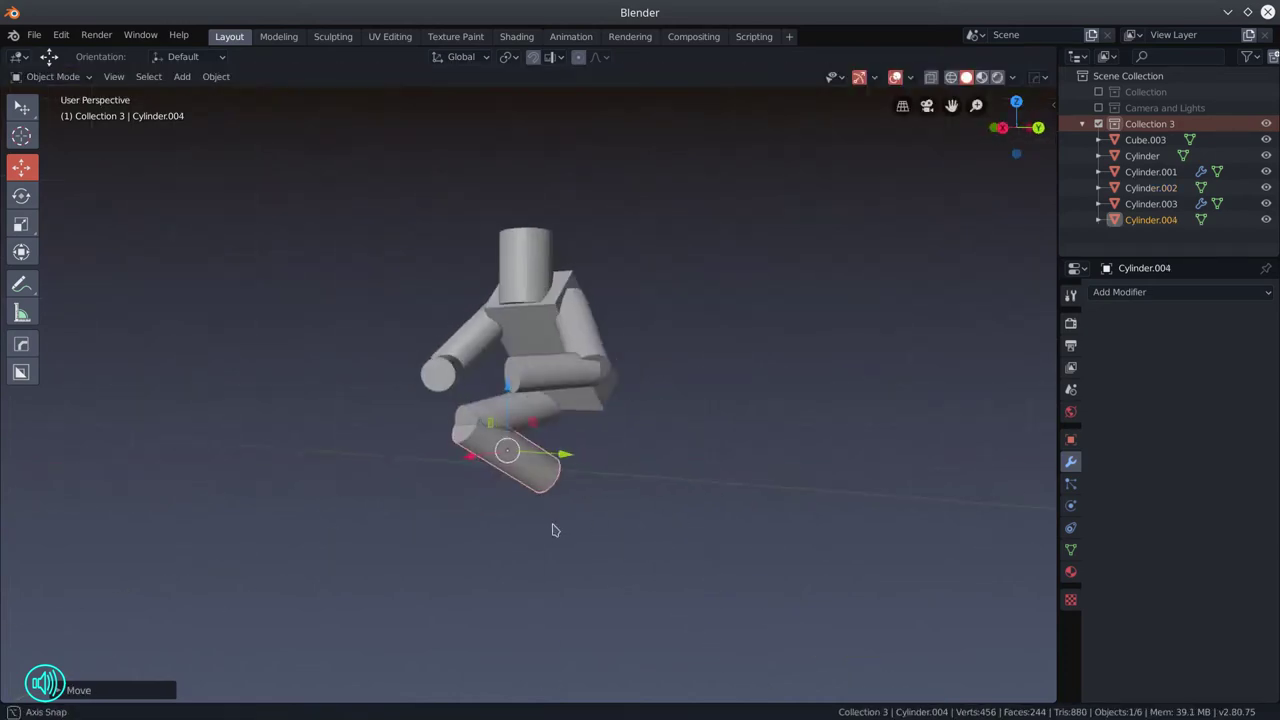
{"action": "key", "text": "ctrl+a"}
{"action": "left_click", "coordinate": [723, 531]}
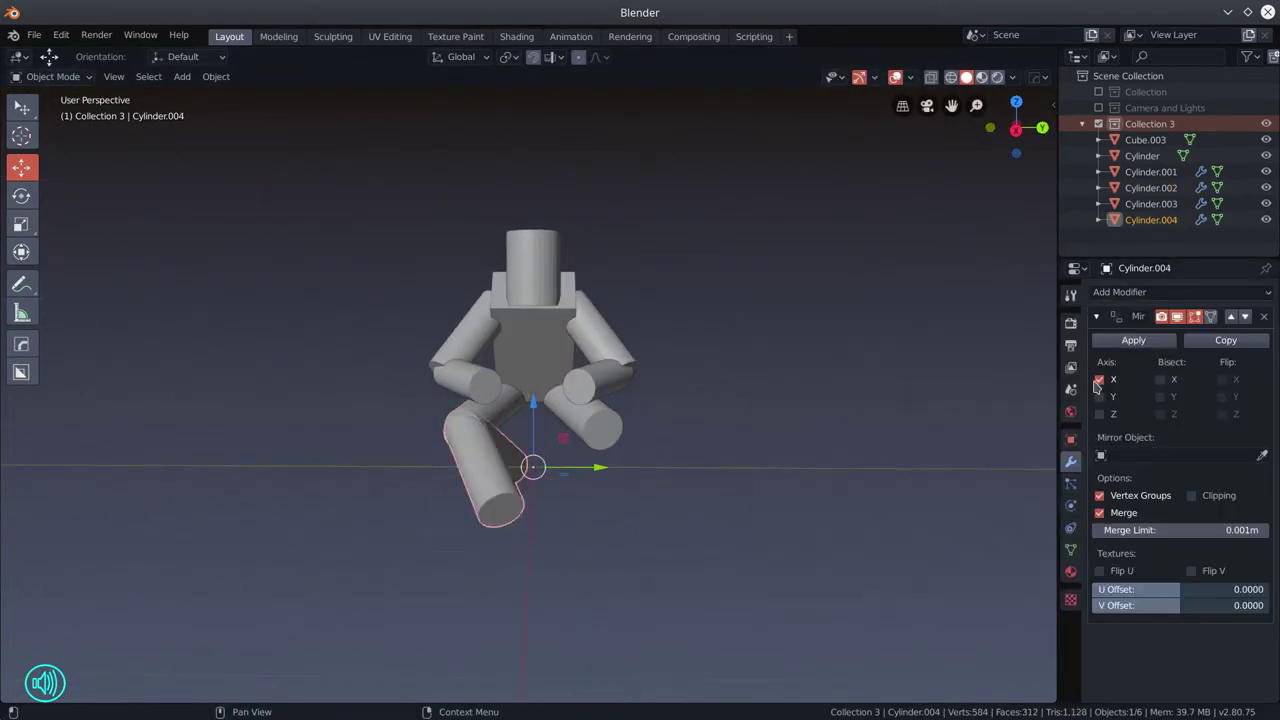
- Parent all body parts to the head cylinder with Ctrl+P Object
{"action": "left_click", "coordinate": [490, 347]}
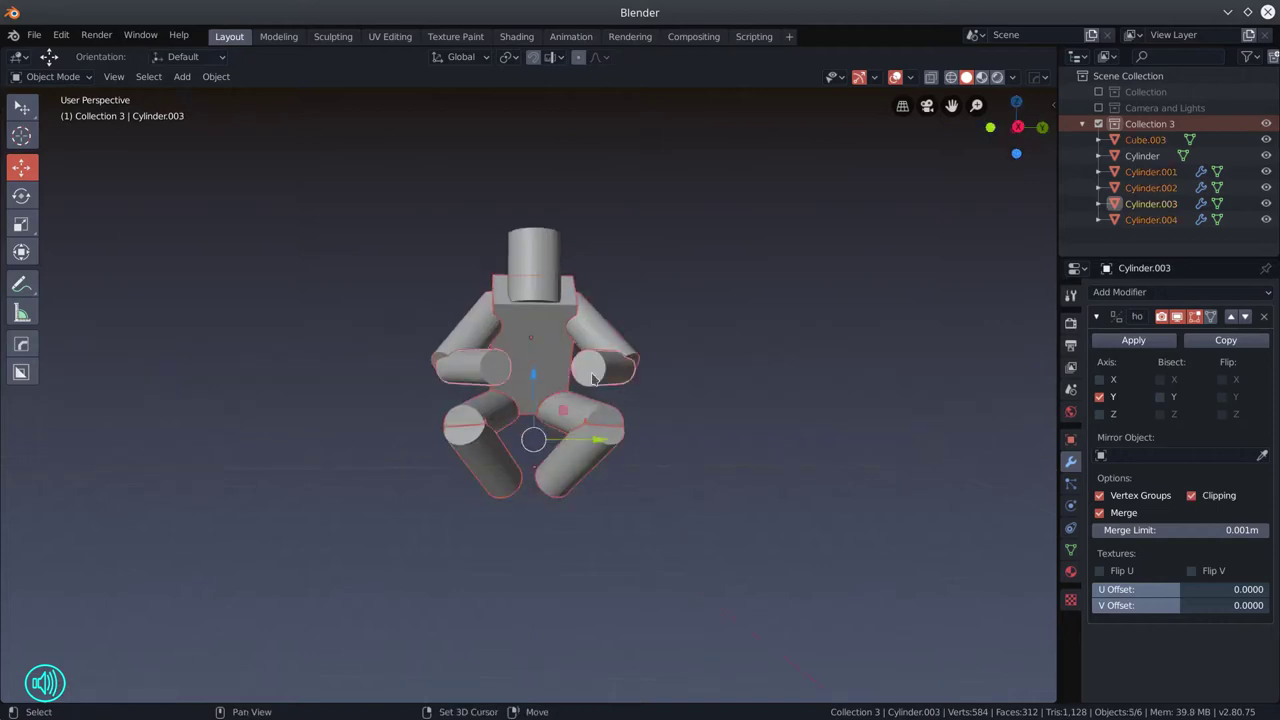
{"action": "left_click", "coordinate": [533, 255], "text": "shift"}
{"action": "key", "text": "ctrl+p"}
{"action": "left_click", "coordinate": [771, 237]}
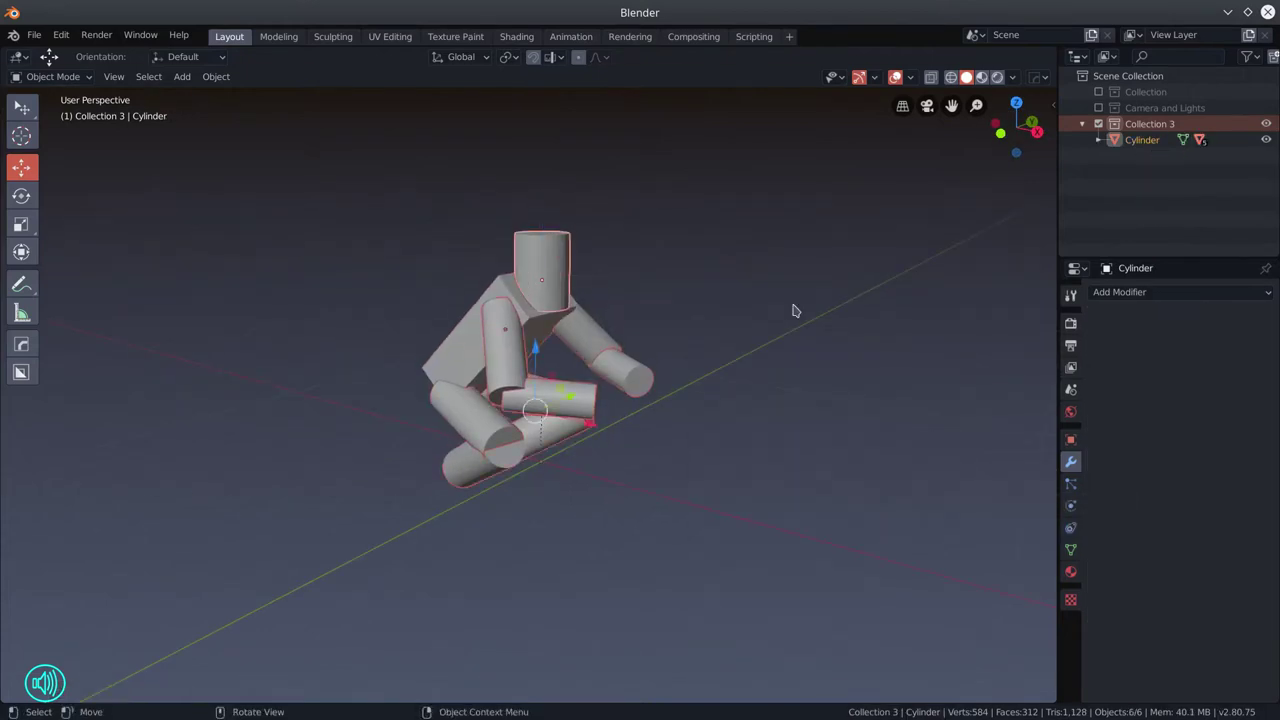
- Bring the hover-bike body cubes back into view
{"action": "key", "text": "ctrl+z"}
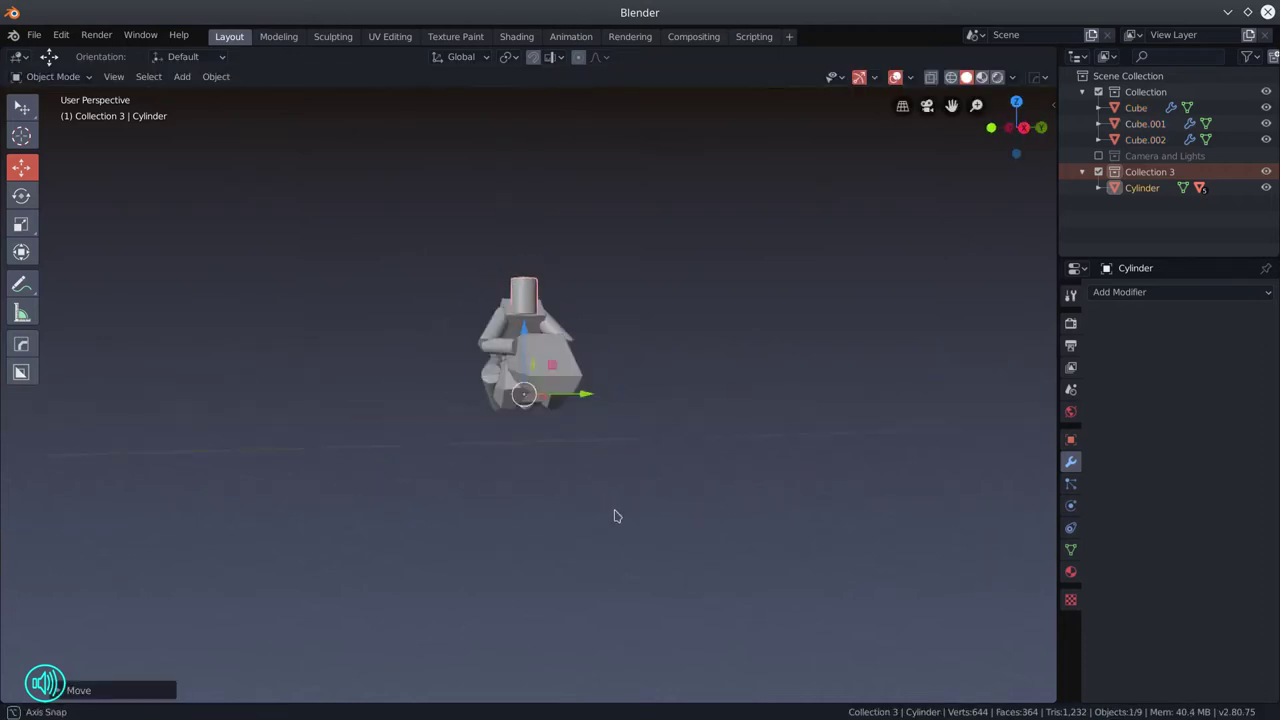
{"action": "left_click_drag", "start_coordinate": [665, 517], "coordinate": [681, 526]}
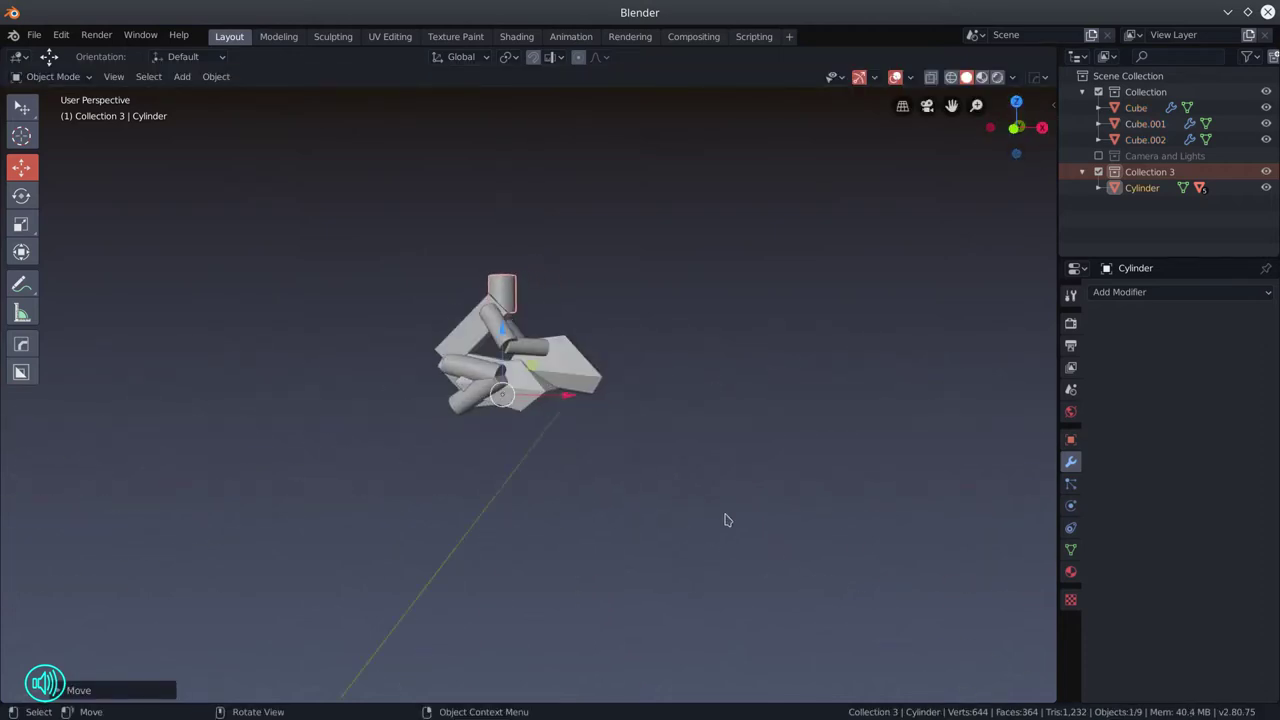
{"action": "mouse_move", "coordinate": [628, 473]}
{"action": "left_mouse_down"}
{"action": "mouse_move", "coordinate": [851, 491]}
{"action": "mouse_move", "coordinate": [651, 480]}
{"action": "left_mouse_up"}
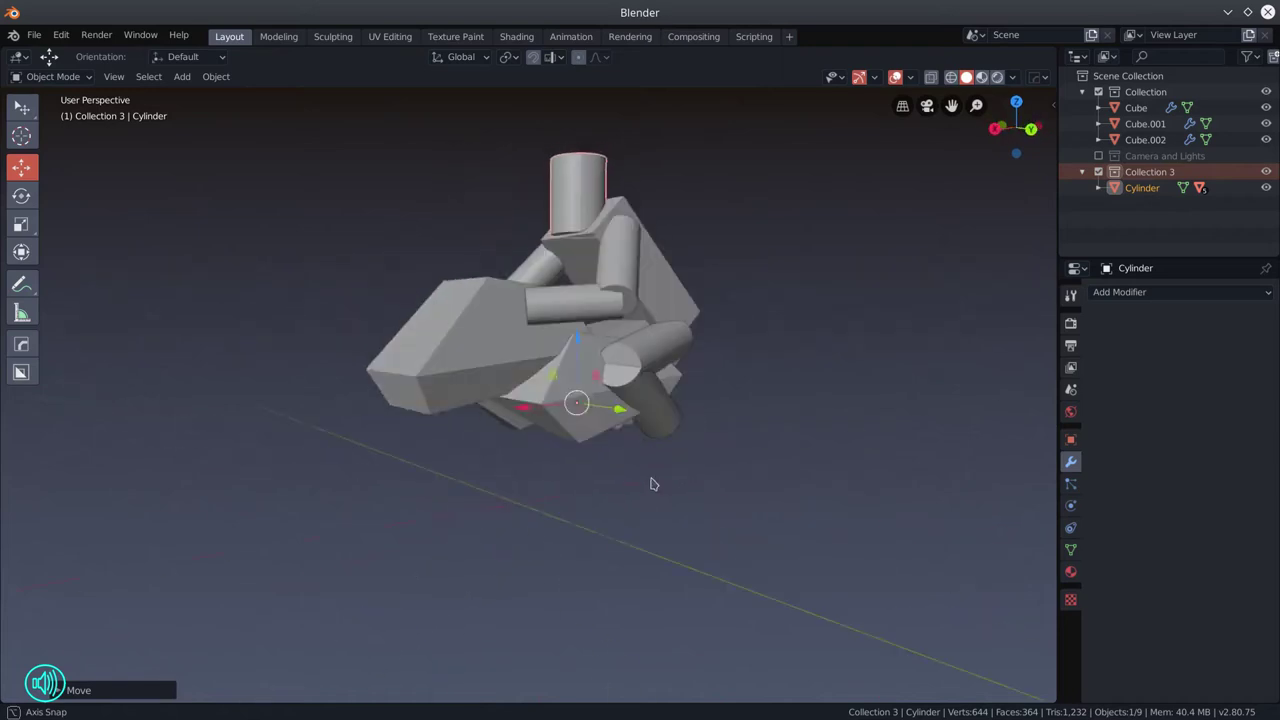
- Duplicate a wedge piece as Cube.004, tilt it at the bike's front, and enter Edit Mode
{"action": "key", "text": "shift+d"}
{"action": "key", "text": "KP_1"}
{"action": "key", "text": "g"}
{"action": "left_click", "coordinate": [675, 615]}
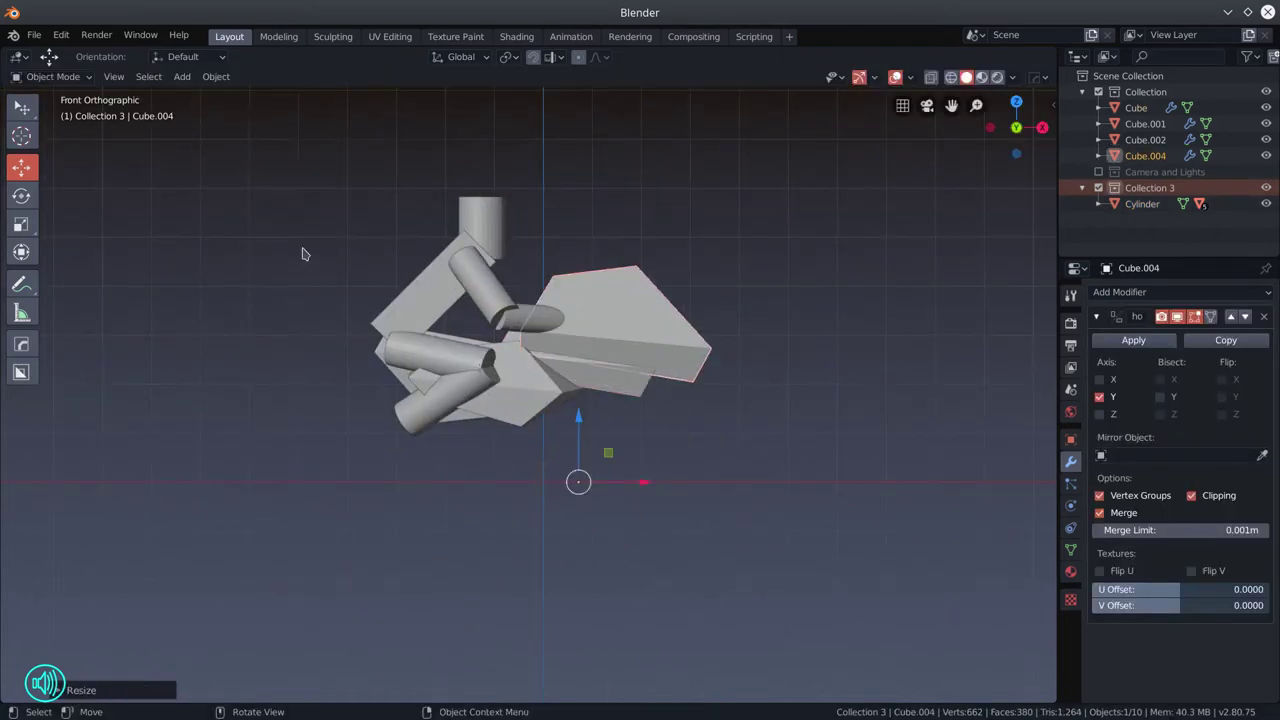
{"action": "left_click_drag", "start_coordinate": [560, 520], "coordinate": [628, 561]}
{"action": "key", "text": "r"}
{"action": "left_click", "coordinate": [737, 363]}
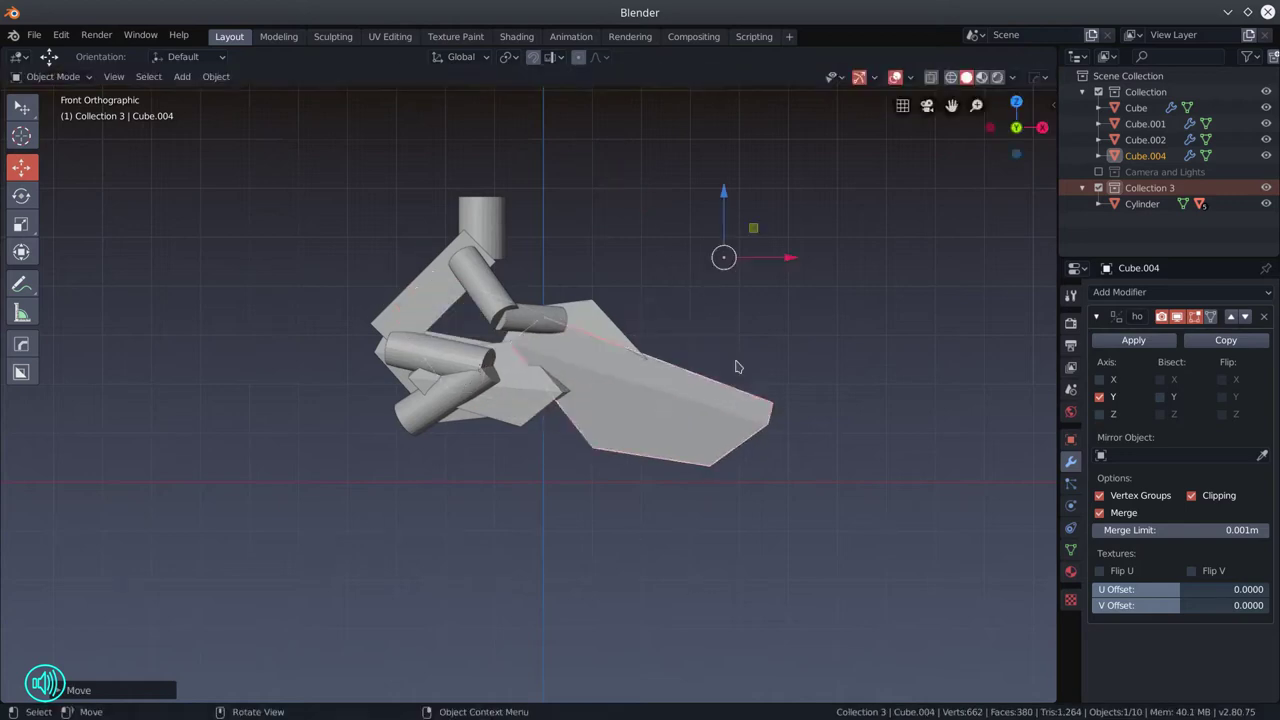
{"action": "key", "text": "g"}
{"action": "left_click", "coordinate": [634, 209]}
{"action": "left_click_drag", "start_coordinate": [634, 209], "coordinate": [576, 412]}
{"action": "key", "text": "Tab"}
{"action": "left_click_drag", "start_coordinate": [532, 451], "coordinate": [813, 200]}
- With X-ray on, pull the wedge's back-end vertices outward to lengthen it
{"action": "key", "text": "alt+z"}
{"action": "key", "text": "alt+a"}
{"action": "left_click", "coordinate": [534, 371]}
{"action": "key", "text": "g"}
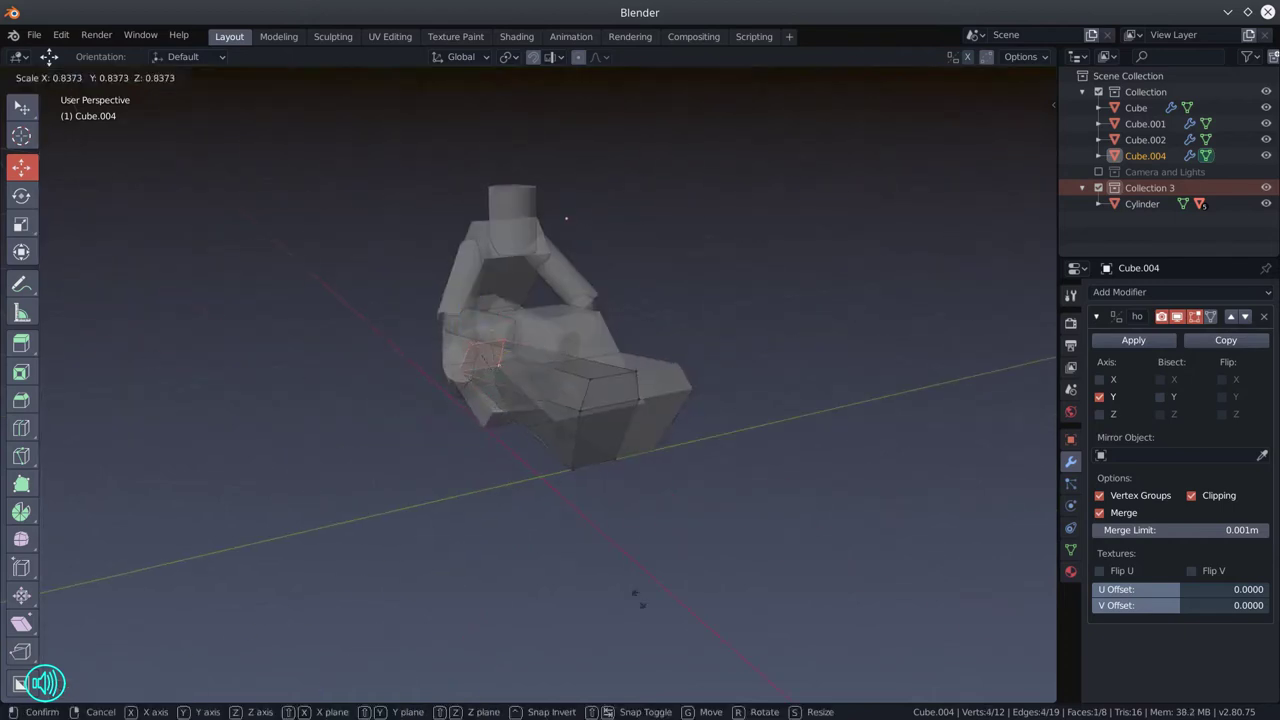
{"action": "left_click", "coordinate": [851, 307]}
{"action": "key", "text": "alt+z"}
{"action": "key", "text": "Tab"}
{"action": "left_click_drag", "start_coordinate": [851, 307], "coordinate": [760, 430]}
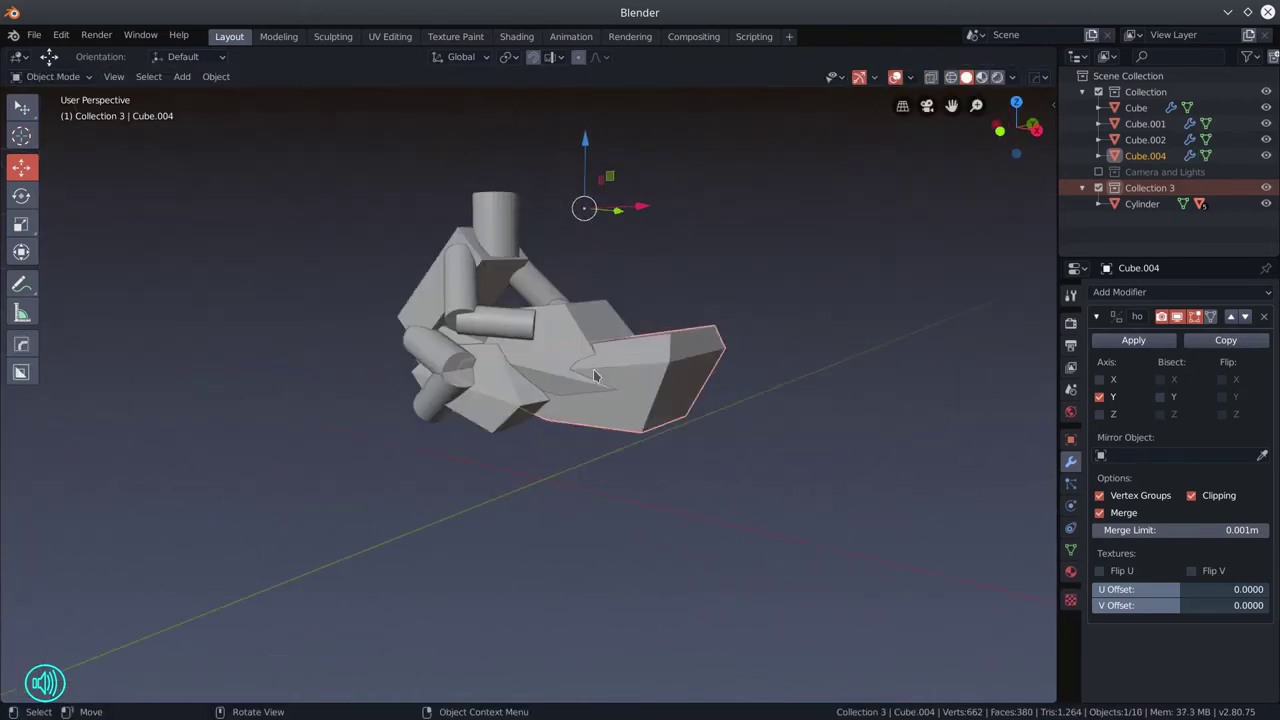
- Scale and refine the wedge's vertex selection to taper it into a prow
{"action": "key", "text": "Tab"}
{"action": "key", "text": "shift+space"}
{"action": "key", "text": "s"}
{"action": "left_click_drag", "start_coordinate": [613, 373], "coordinate": [651, 480]}
{"action": "scroll", "coordinate": [651, 480], "scroll_direction": "up", "scroll_amount": 6}
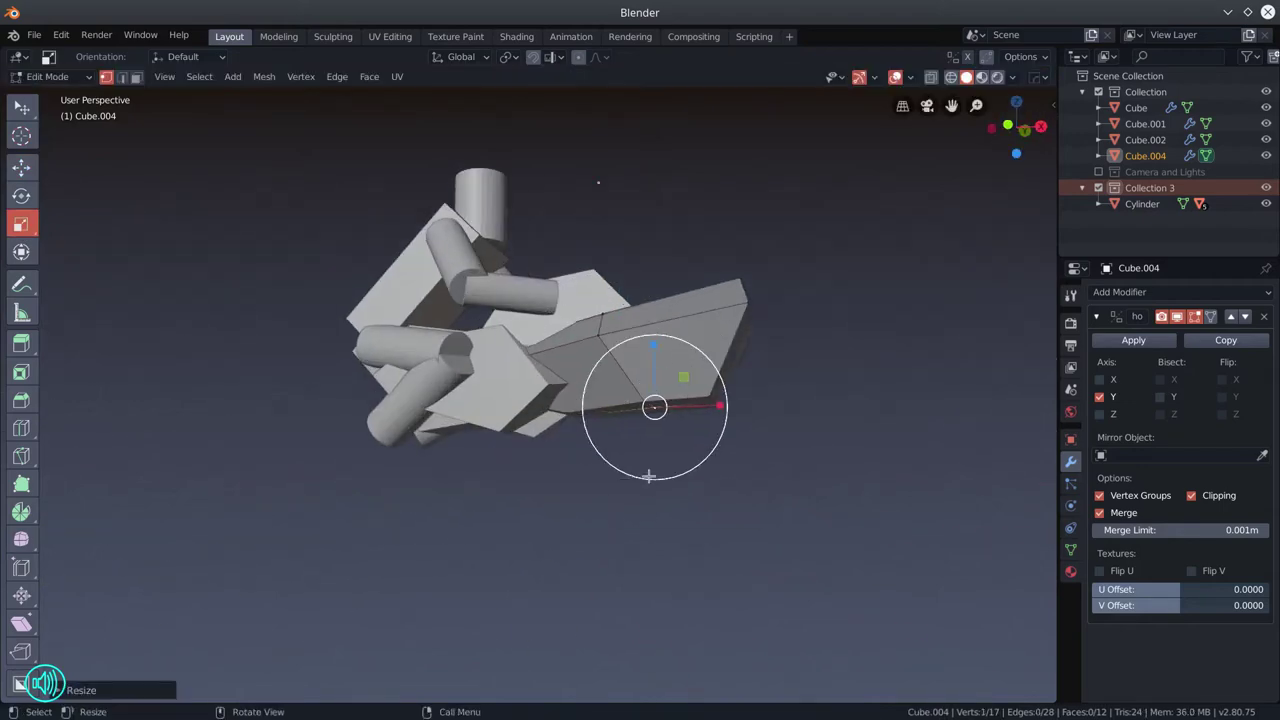
{"action": "left_click_drag", "start_coordinate": [823, 476], "coordinate": [560, 386]}
{"action": "key", "text": "alt+z"}
{"action": "key", "text": "alt+z"}
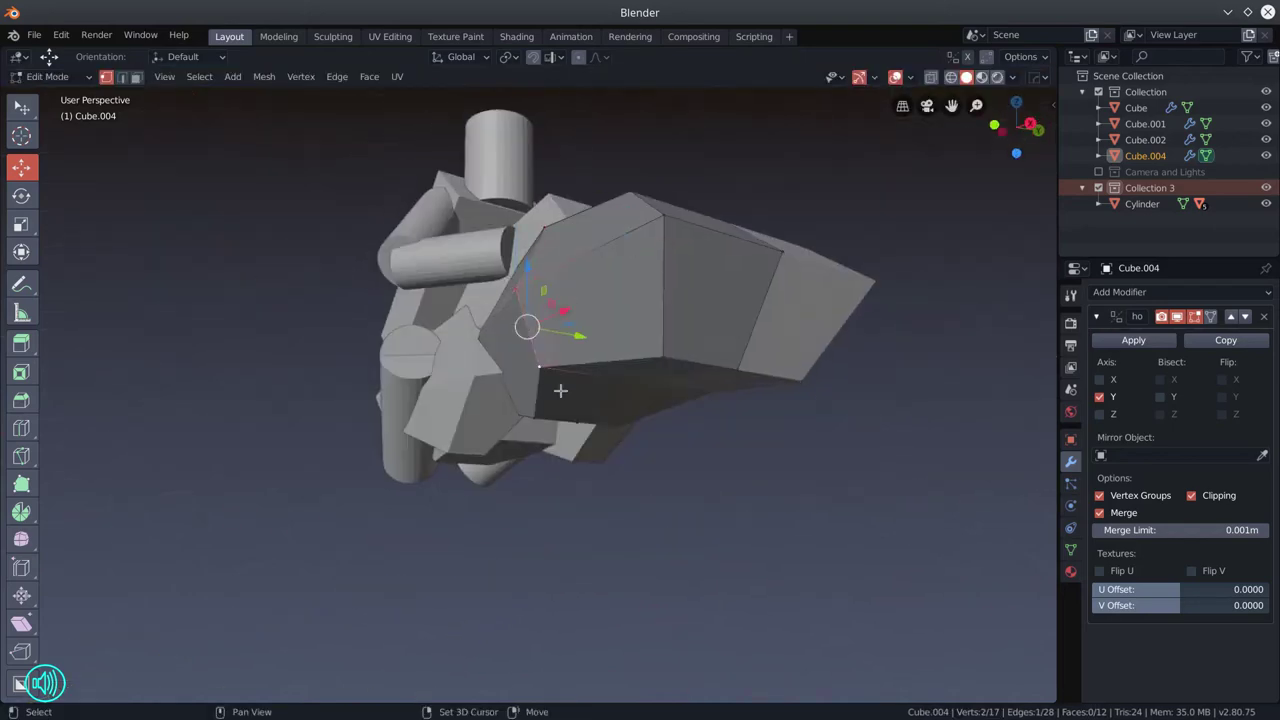
{"action": "key", "text": "g"}
{"action": "left_click", "coordinate": [490, 352]}
{"action": "left_click", "coordinate": [490, 352], "text": "shift"}
{"action": "left_click_drag", "start_coordinate": [490, 352], "coordinate": [545, 524]}
- Return to Object Mode and save the scene as '2019-10-16-Sand…' in 2019-01-DSG
{"action": "key", "text": "Tab"}
{"action": "left_click_drag", "start_coordinate": [649, 503], "coordinate": [330, 420]}
{"action": "left_click", "coordinate": [34, 35]}
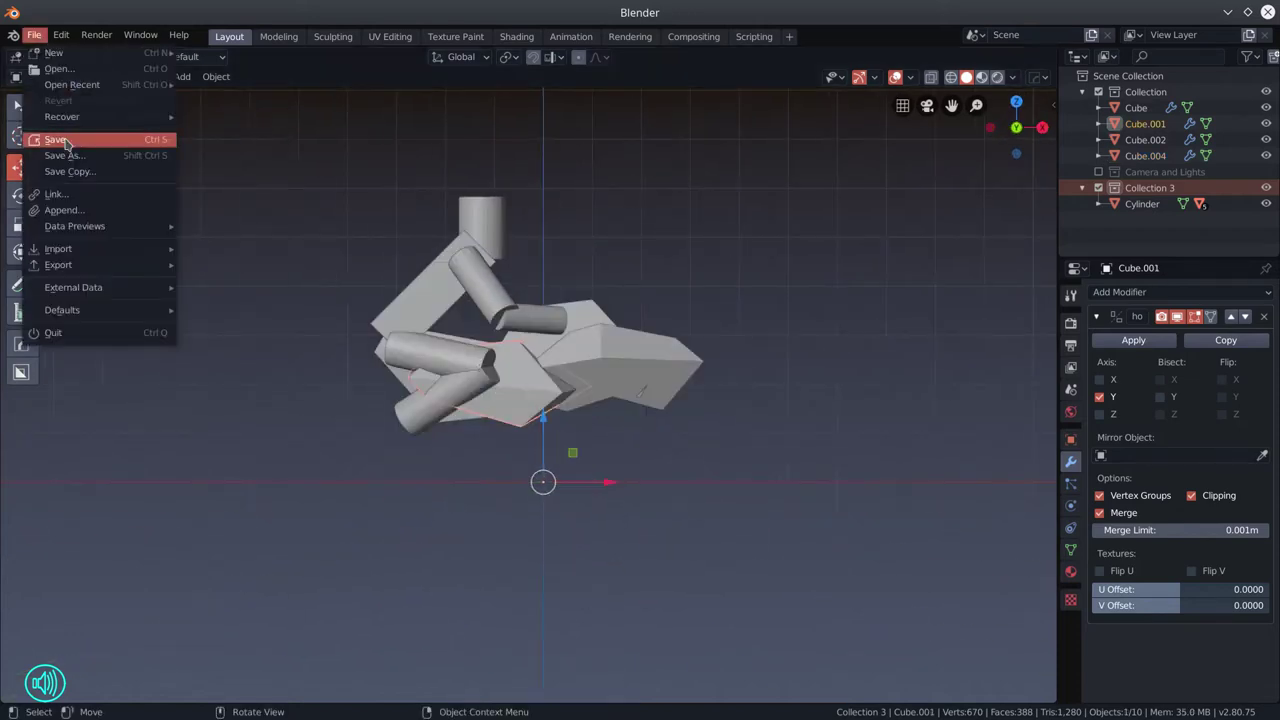
{"action": "left_click", "coordinate": [57, 137]}
{"action": "left_click", "coordinate": [303, 95]}
{"action": "type", "text": "2019-10-16-Sand-Drift-Ver02.001.blend"}
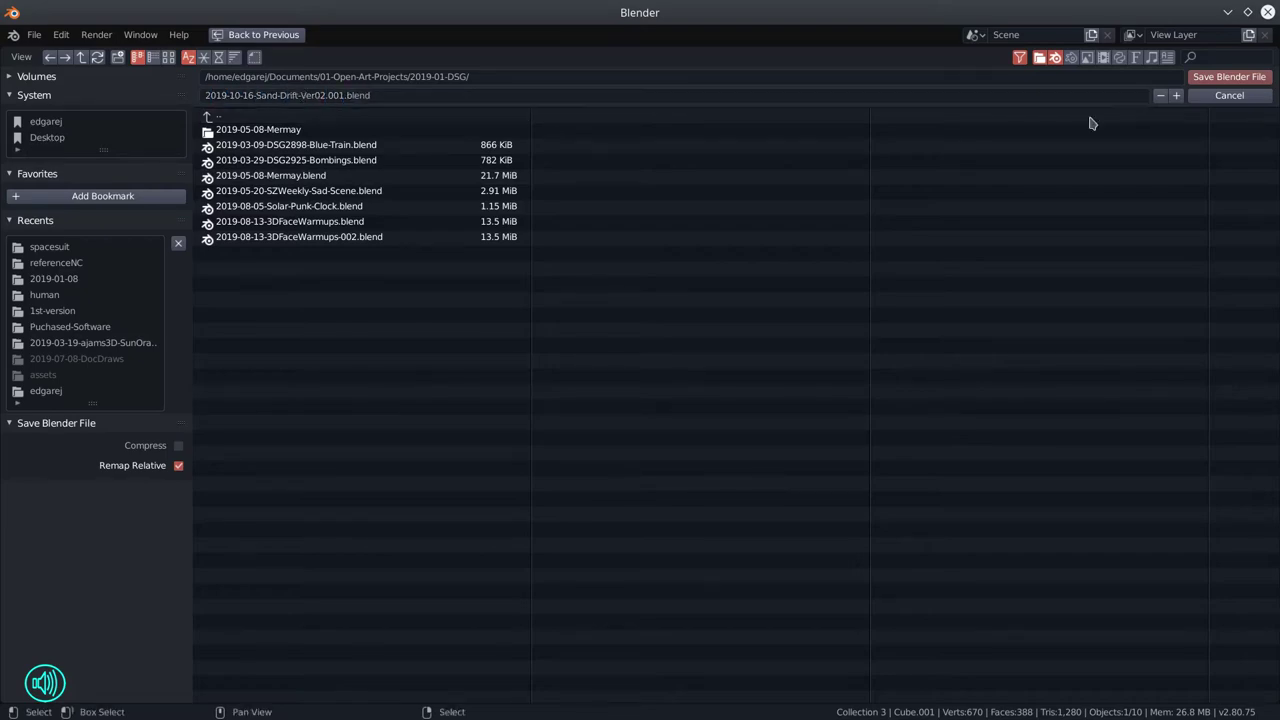
{"action": "left_click", "coordinate": [1229, 76]}
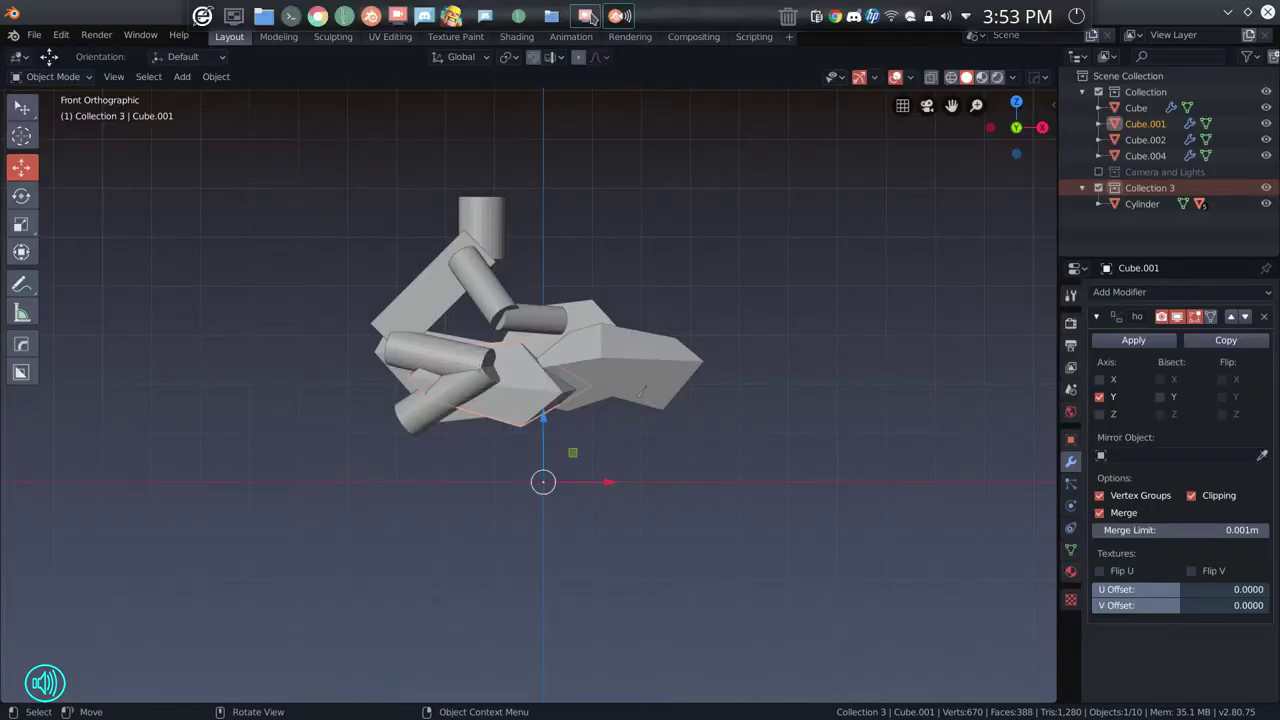
- Duplicate a bike panel and move it toward the bike's rear
{"action": "key", "text": "shift+d"}
{"action": "key", "text": "g"}
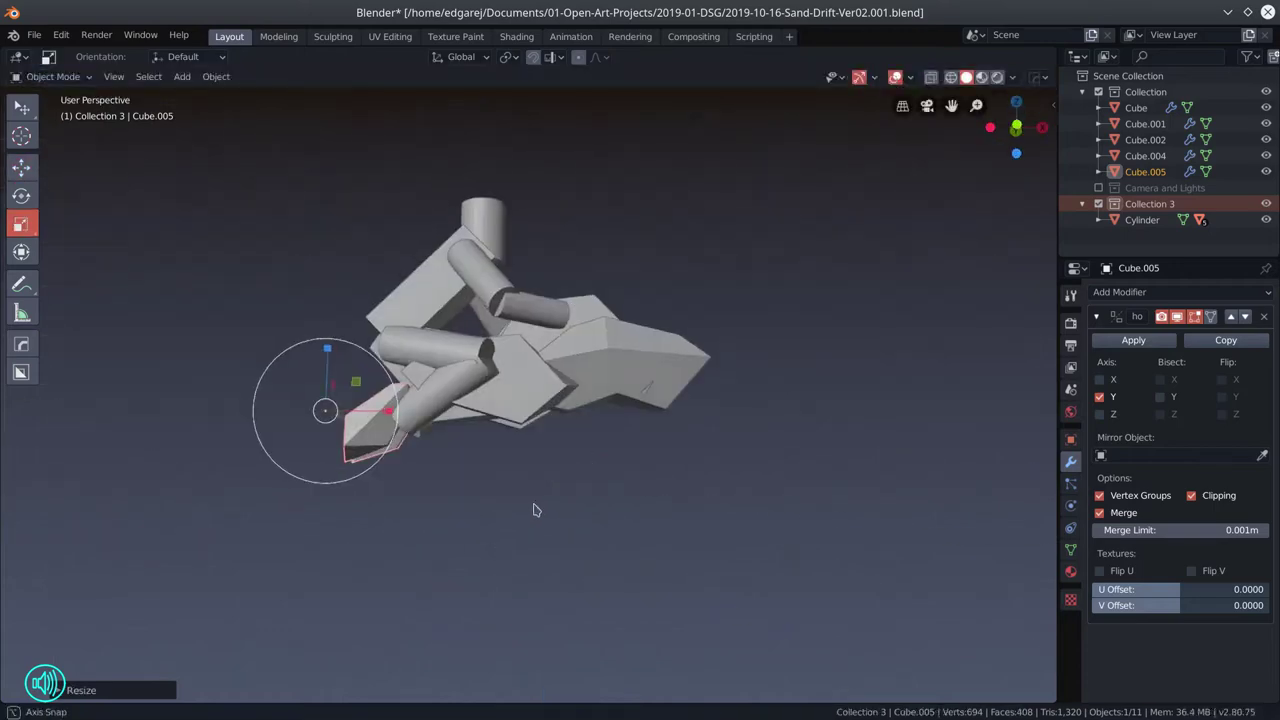
{"action": "key", "text": "KP_1"}
- Duplicate another panel and reshape its faces into a spiky side fin
{"action": "key", "text": "shift+d"}
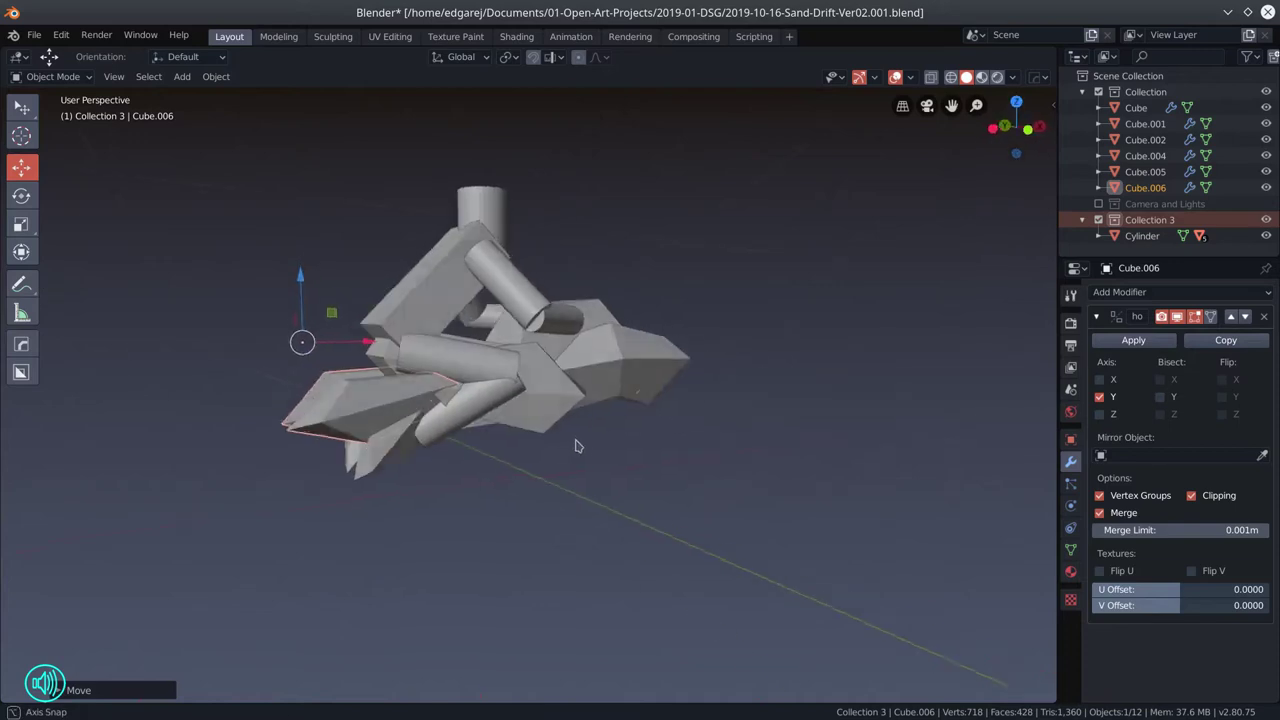
{"action": "left_click_drag", "start_coordinate": [576, 446], "coordinate": [584, 446]}
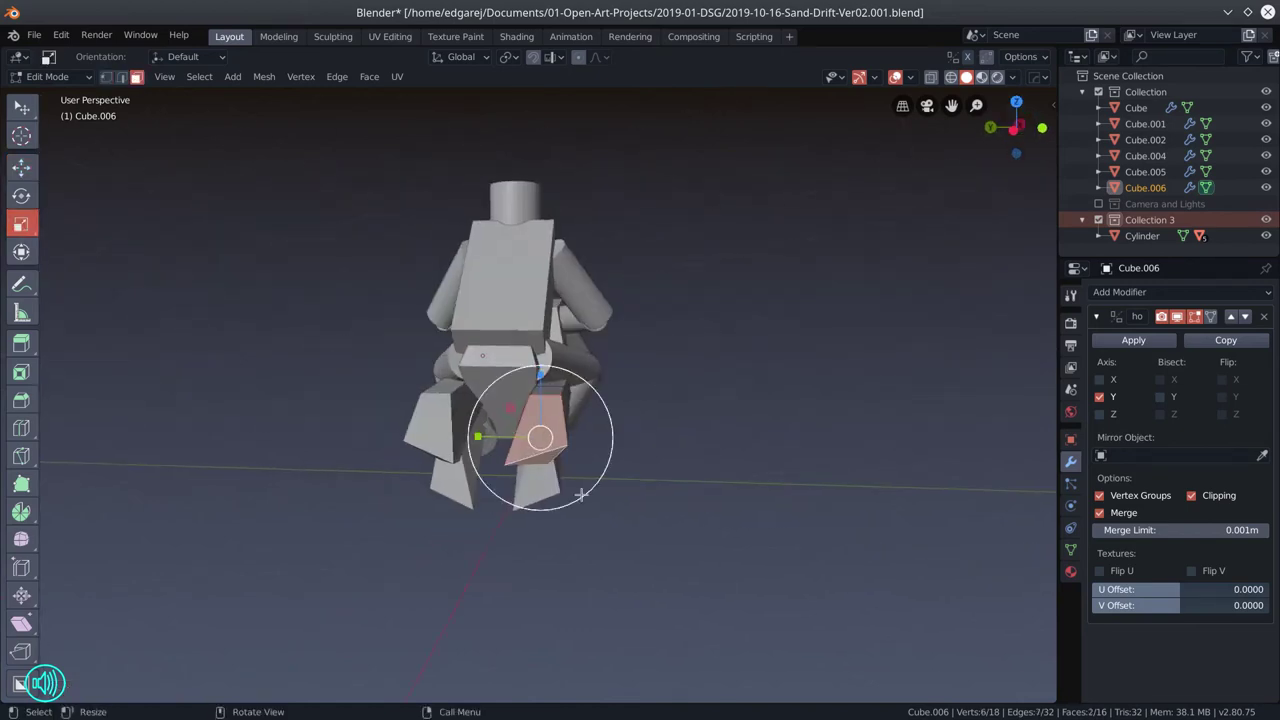
{"action": "left_click", "coordinate": [586, 491]}
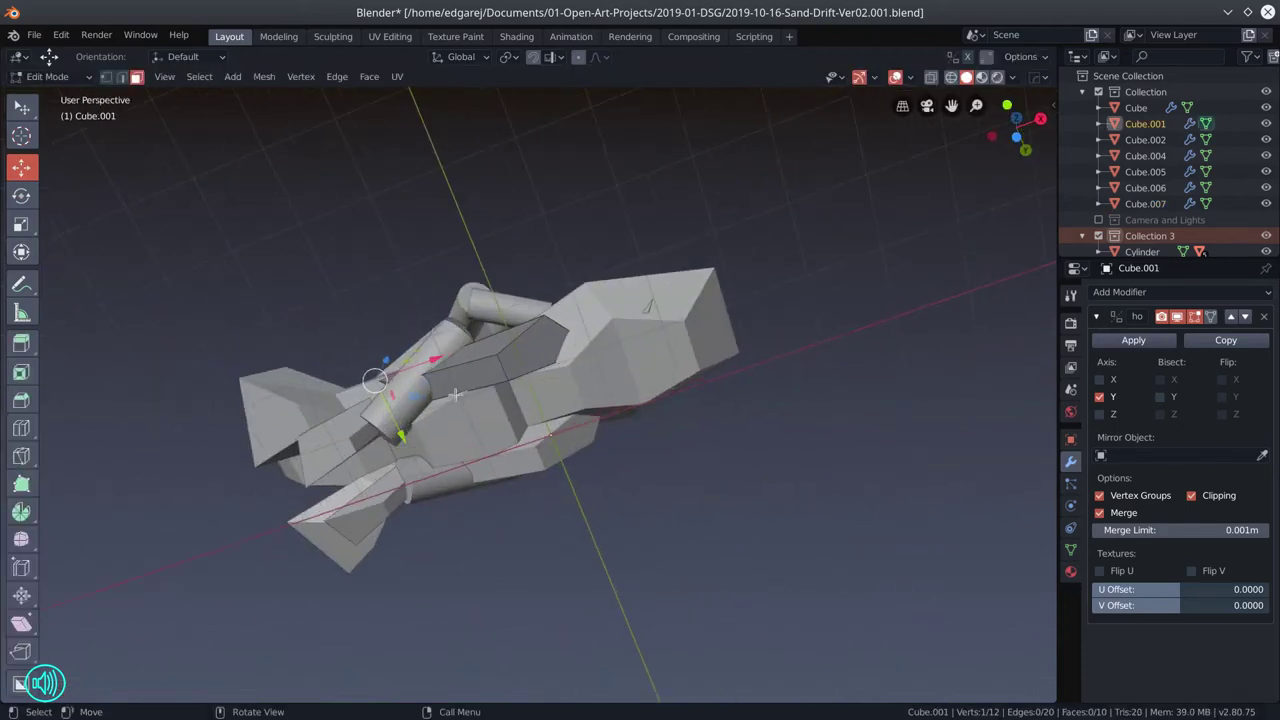
{"action": "key", "text": "g"}
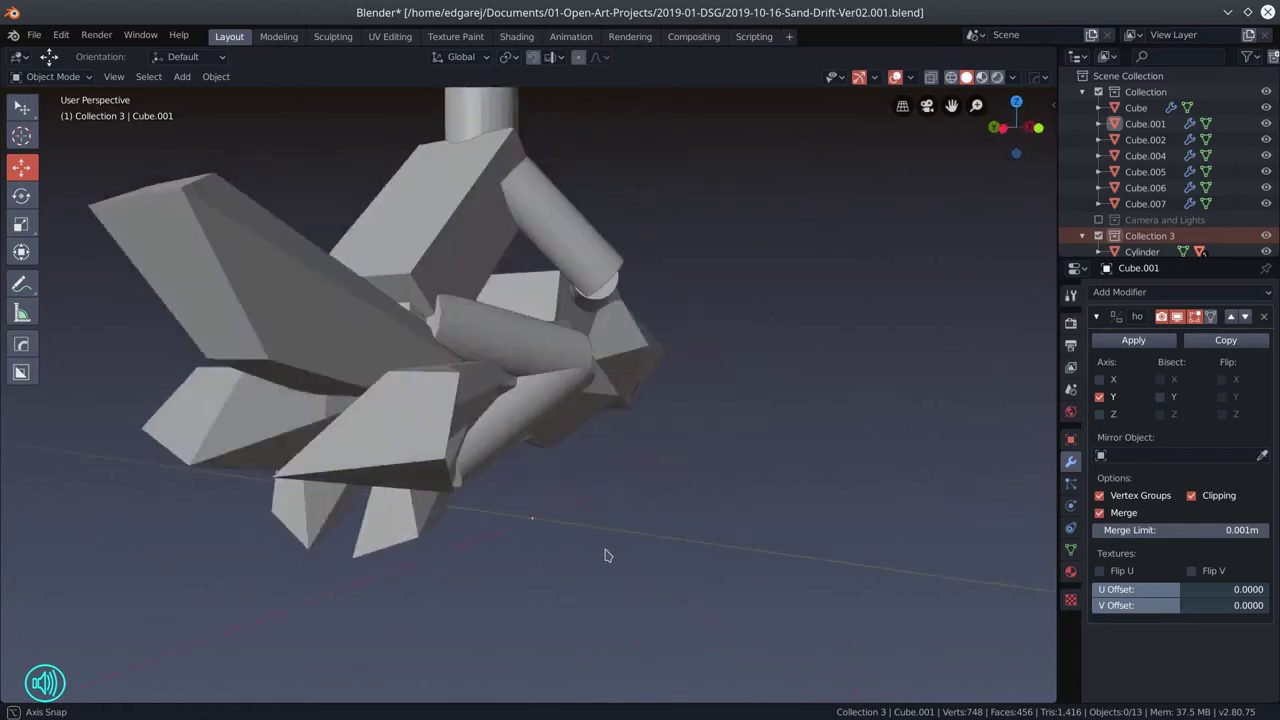
{"action": "left_click_drag", "start_coordinate": [605, 555], "coordinate": [640, 450]}
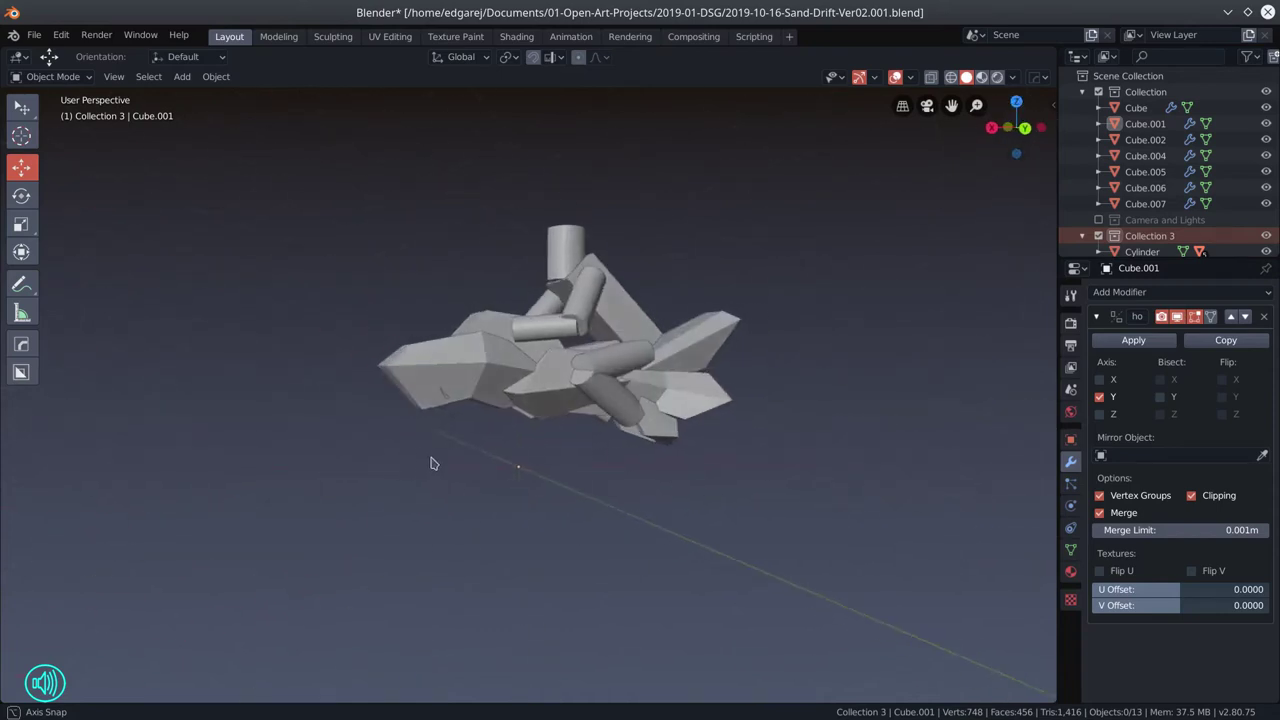
- Add a new cylinder and stretch it along its Z height
{"action": "left_click", "coordinate": [182, 76]}
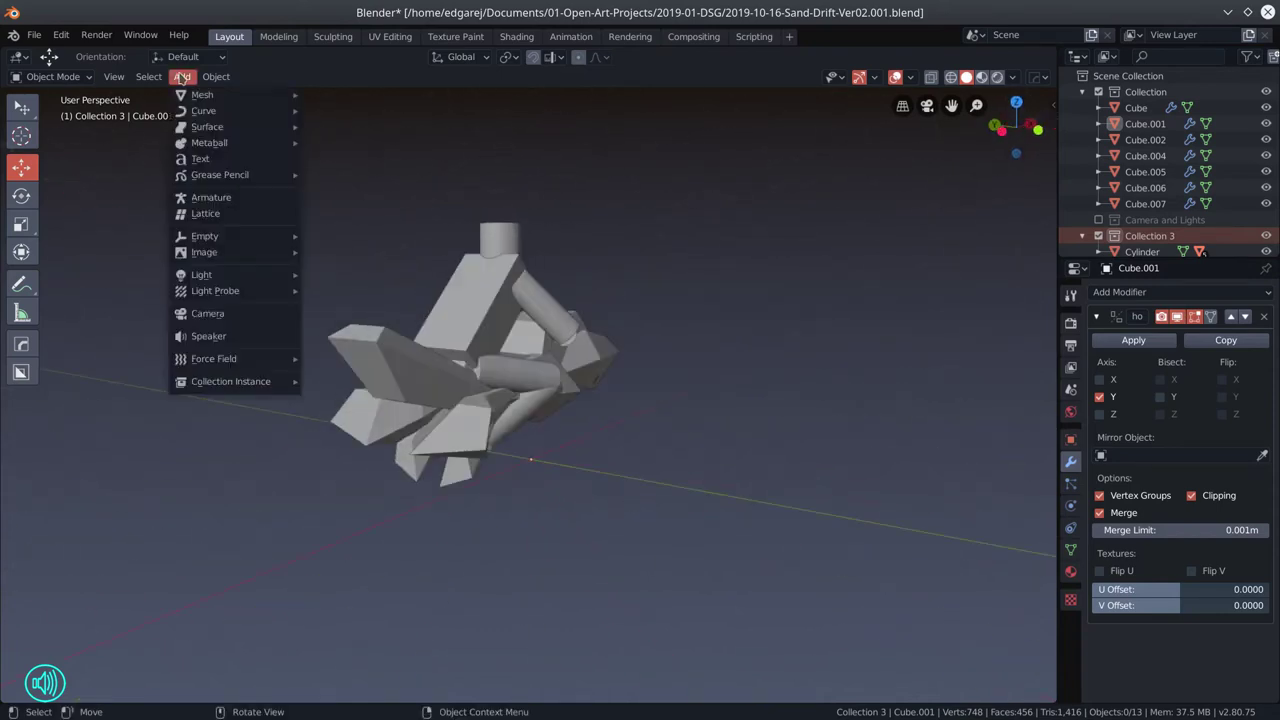
{"action": "mouse_move", "coordinate": [200, 94]}
{"action": "left_click", "coordinate": [360, 183]}
{"action": "key", "text": "s"}
{"action": "key", "text": "z"}
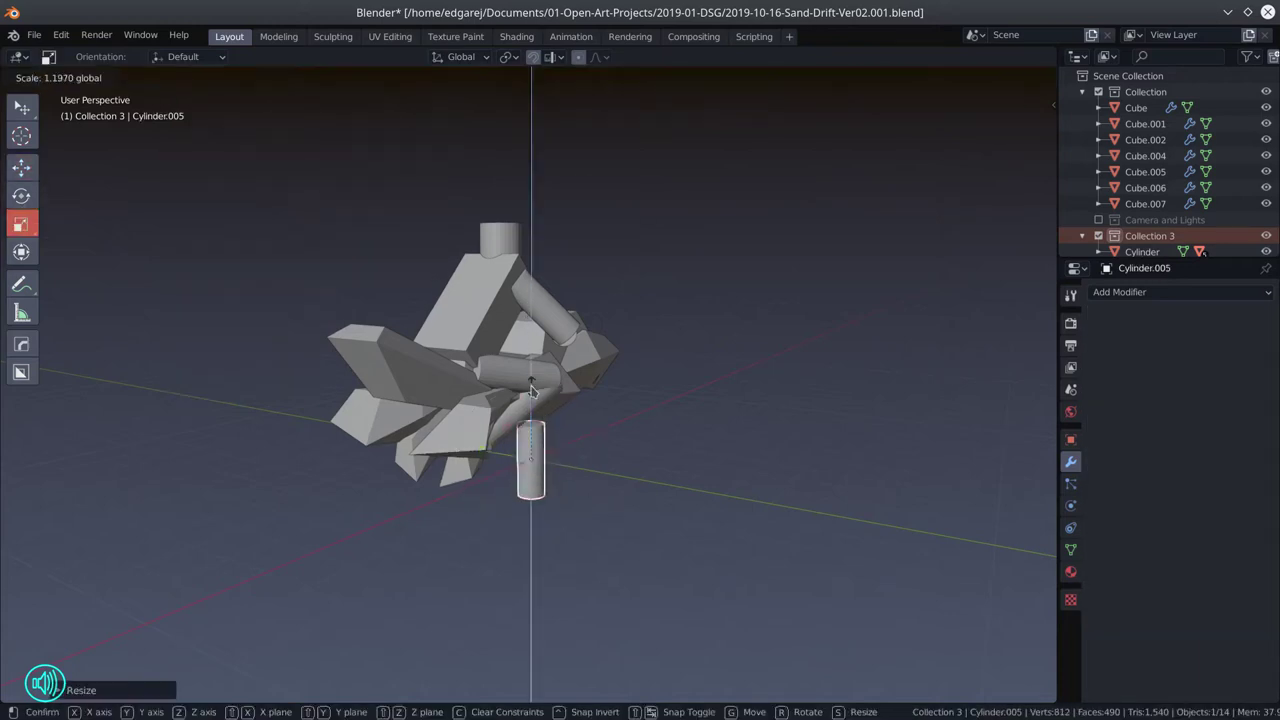
{"action": "left_click", "coordinate": [529, 318]}
- Rotate the cylinder in front view, slide it to the bike's left end and resize it
{"action": "key", "text": "KP_1"}
{"action": "key", "text": "r"}
{"action": "left_click", "coordinate": [612, 455]}
{"action": "left_click", "coordinate": [21, 167]}
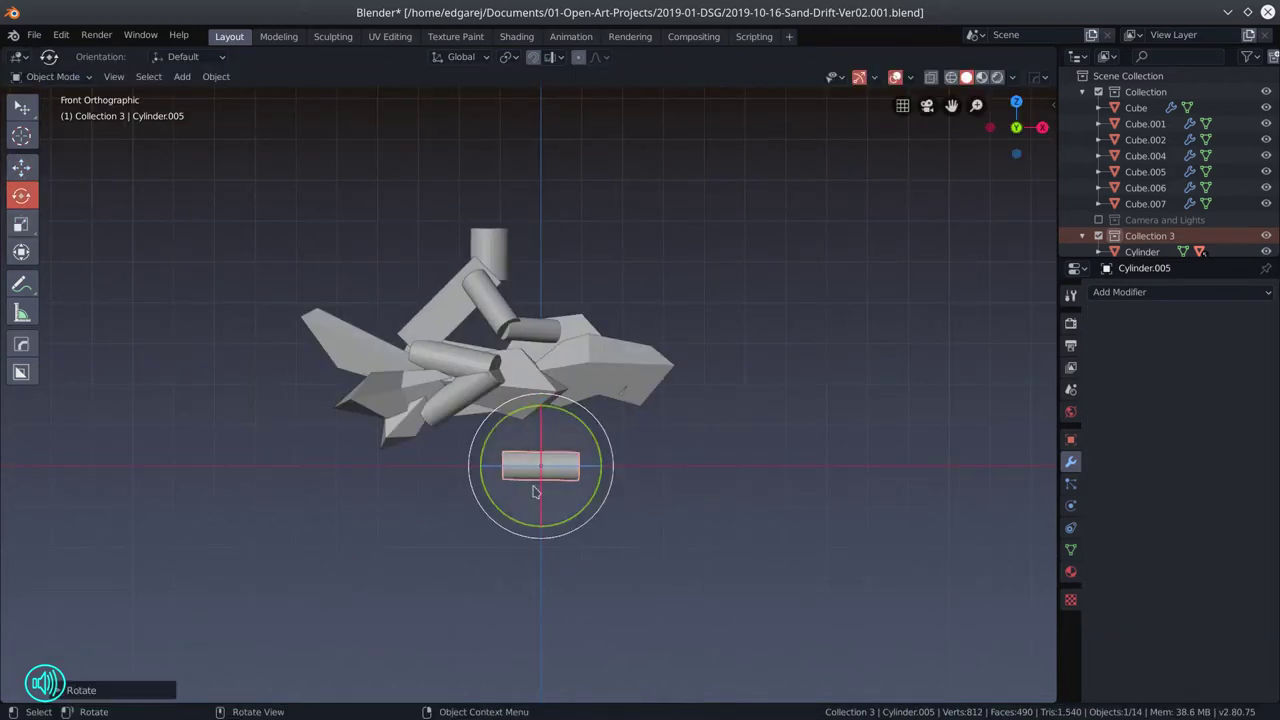
{"action": "left_click_drag", "start_coordinate": [540, 465], "coordinate": [340, 376]}
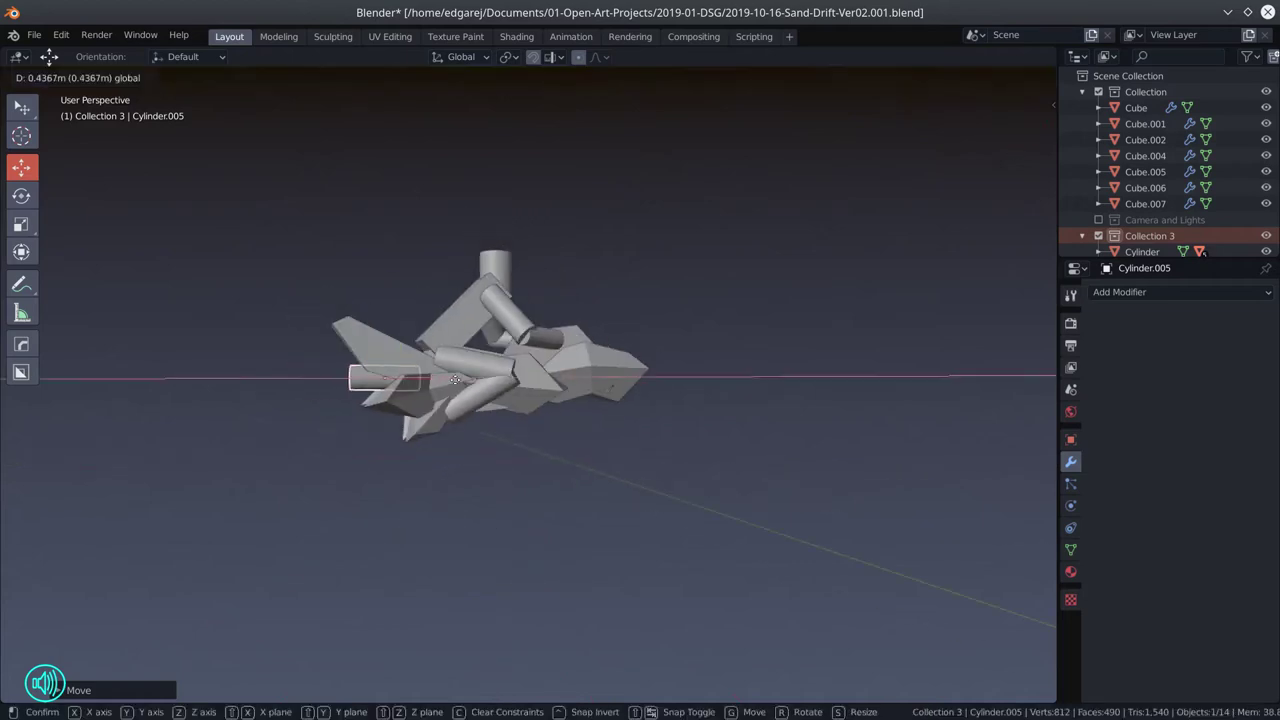
{"action": "key", "text": "s"}
{"action": "left_click", "coordinate": [694, 574]}
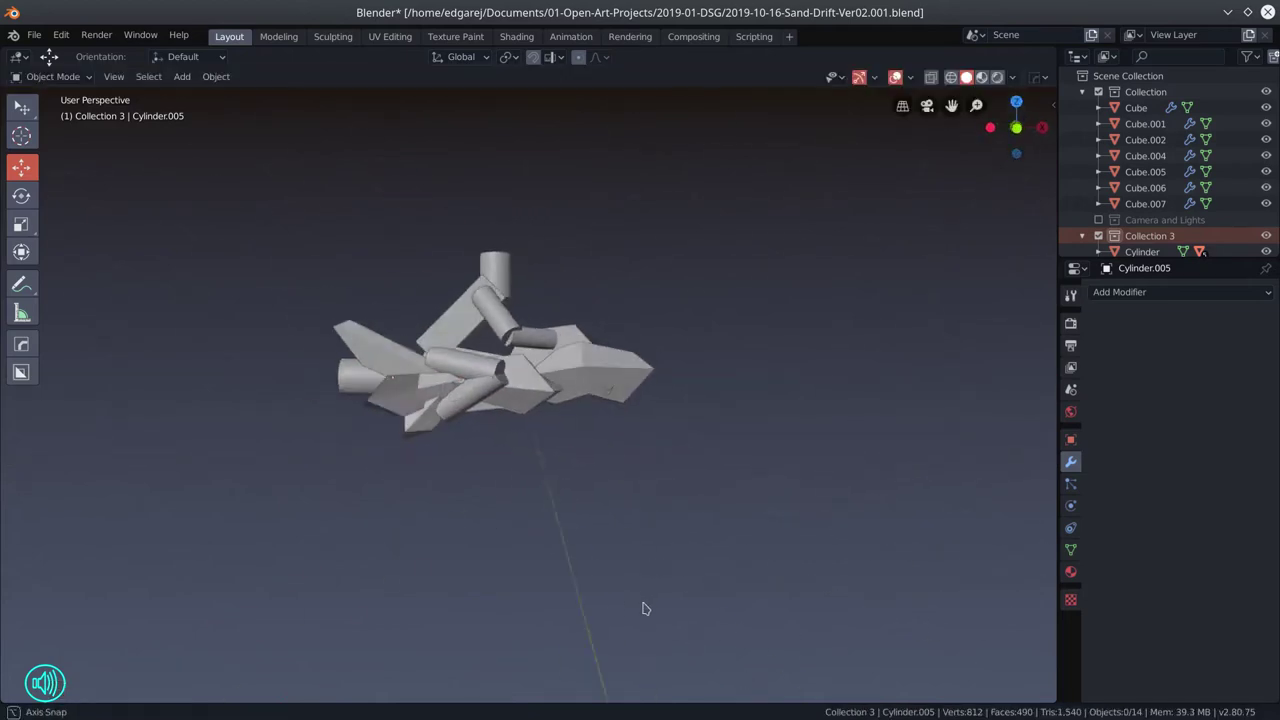
- Duplicate the cylinder and place the copy from the side view
{"action": "key", "text": "shift+d"}
{"action": "left_click", "coordinate": [503, 523]}
{"action": "key", "text": "KP_3"}
{"action": "key", "text": "g"}
{"action": "left_click", "coordinate": [503, 523]}
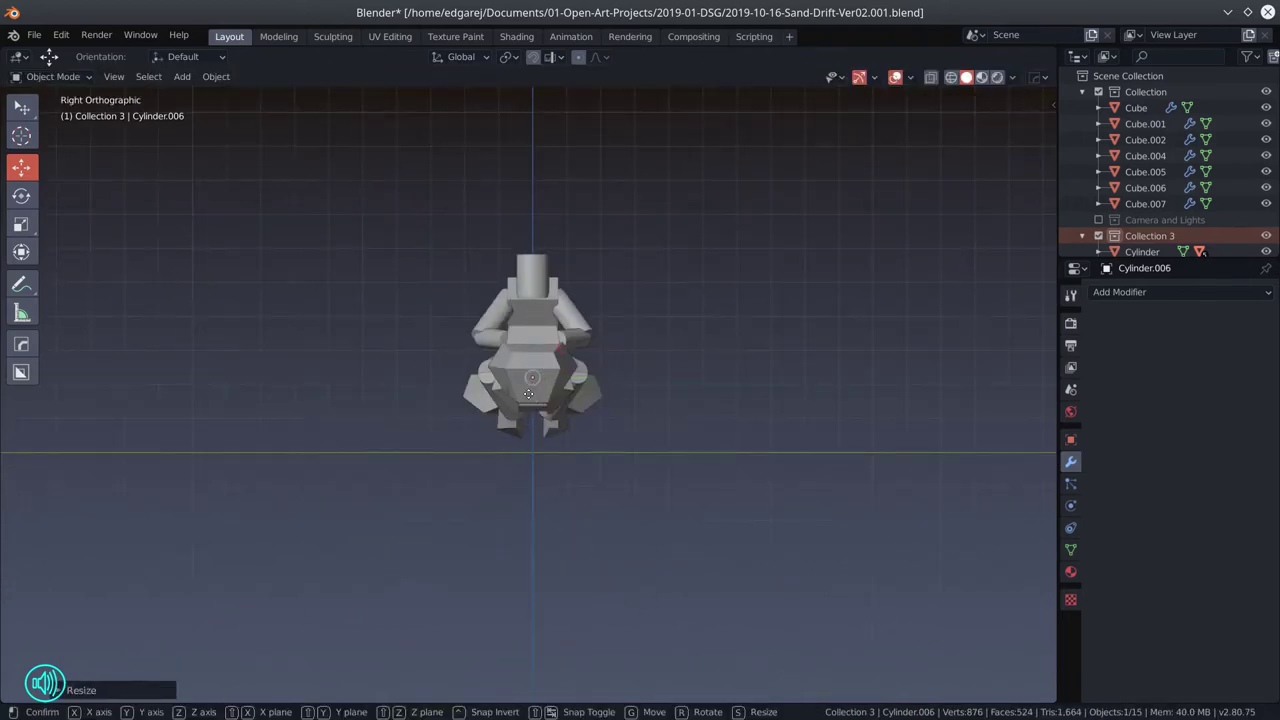
{"action": "key", "text": "KP_8"}
- Move the small cylinder in side view and apply All Transforms to it
{"action": "key", "text": "ctrl+KP_3"}
{"action": "key", "text": "g"}
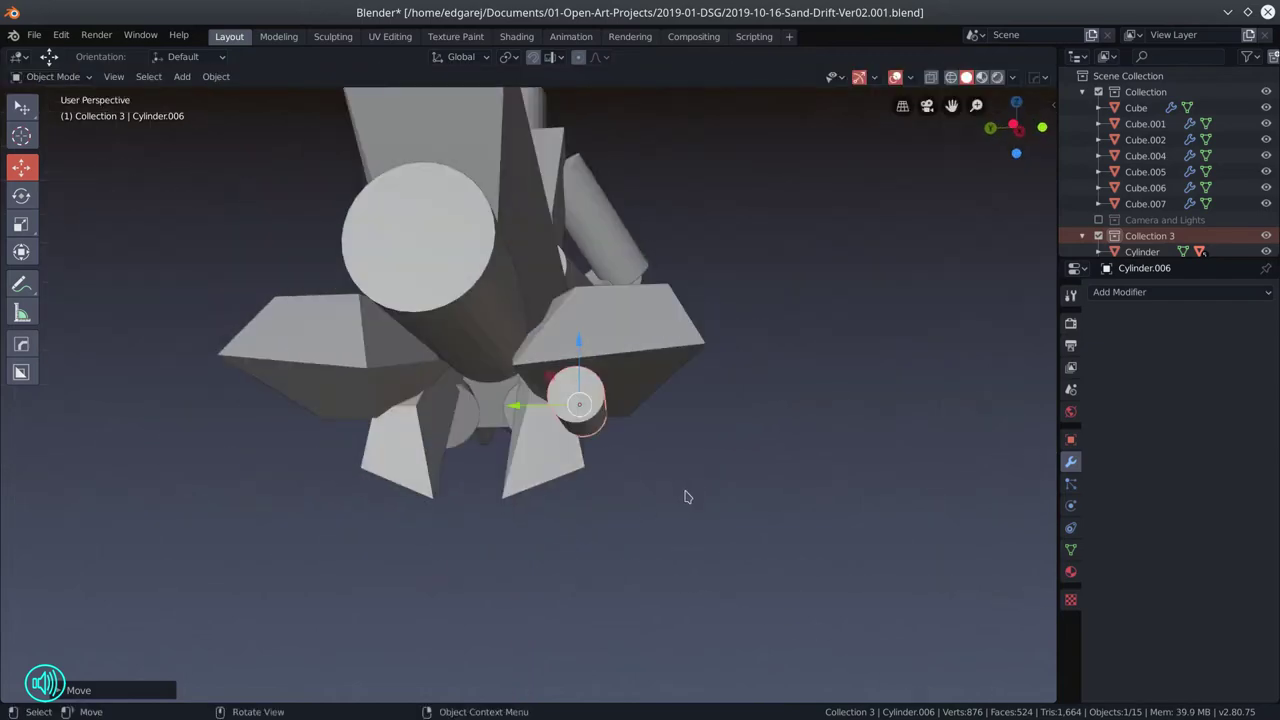
{"action": "left_click", "coordinate": [497, 434]}
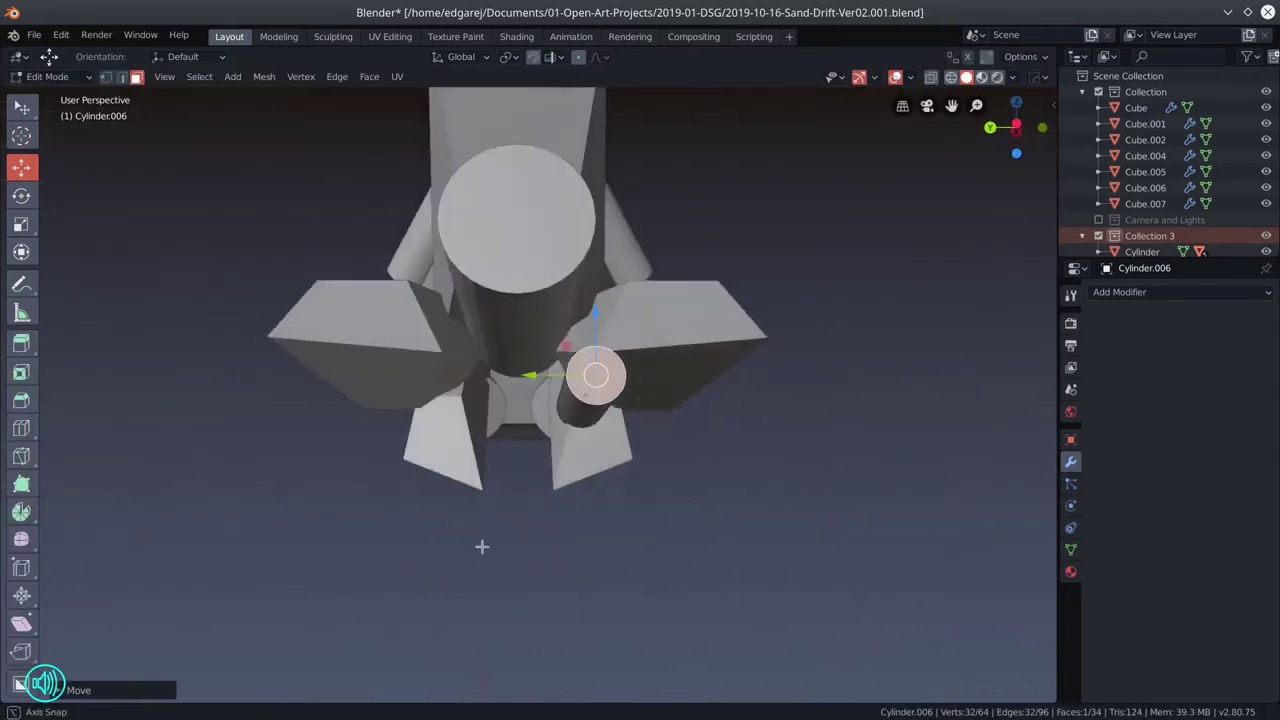
{"action": "key", "text": "ctrl+a"}
{"action": "left_click", "coordinate": [707, 532]}
{"action": "scroll", "coordinate": [600, 535], "scroll_direction": "down", "scroll_amount": 5}
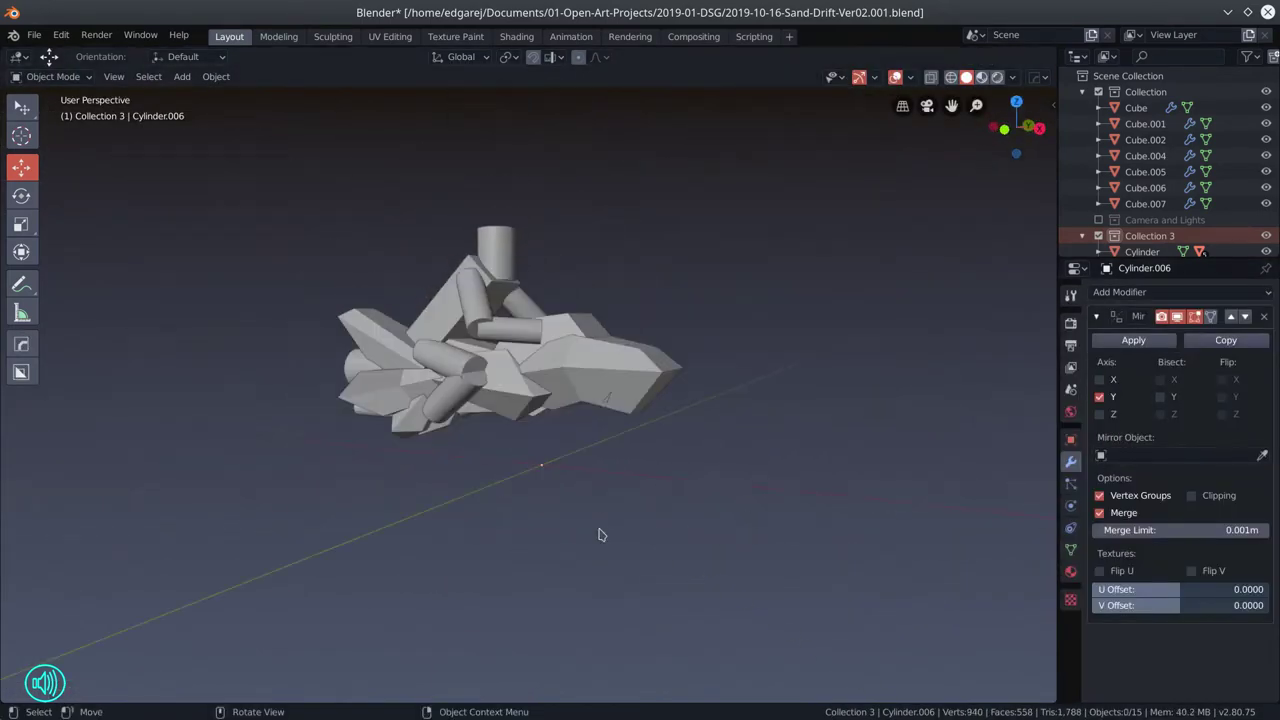
{"action": "left_click_drag", "start_coordinate": [500, 522], "coordinate": [672, 524]}
- Add a new cube and flatten it into a thin slab
{"action": "left_click", "coordinate": [182, 76]}
{"action": "left_click", "coordinate": [290, 105]}
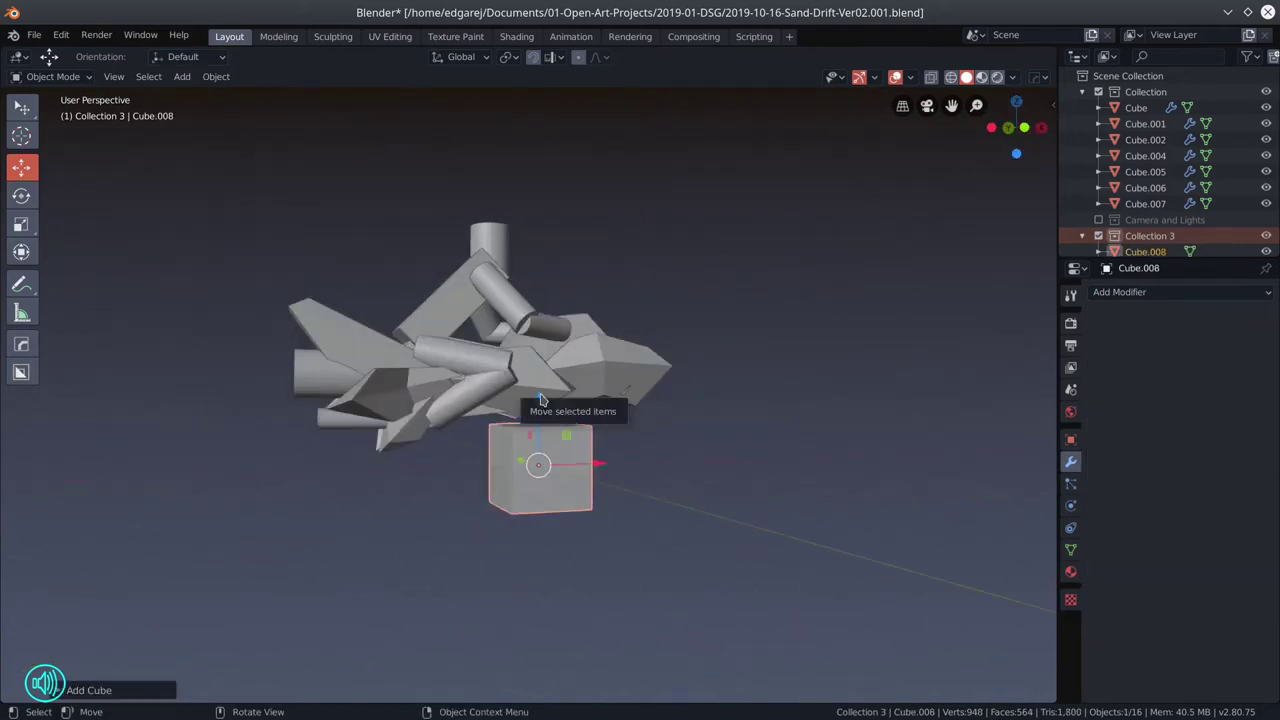
{"action": "key", "text": "shift+space"}
{"action": "key", "text": "s"}
{"action": "left_click_drag", "start_coordinate": [529, 324], "coordinate": [620, 438]}
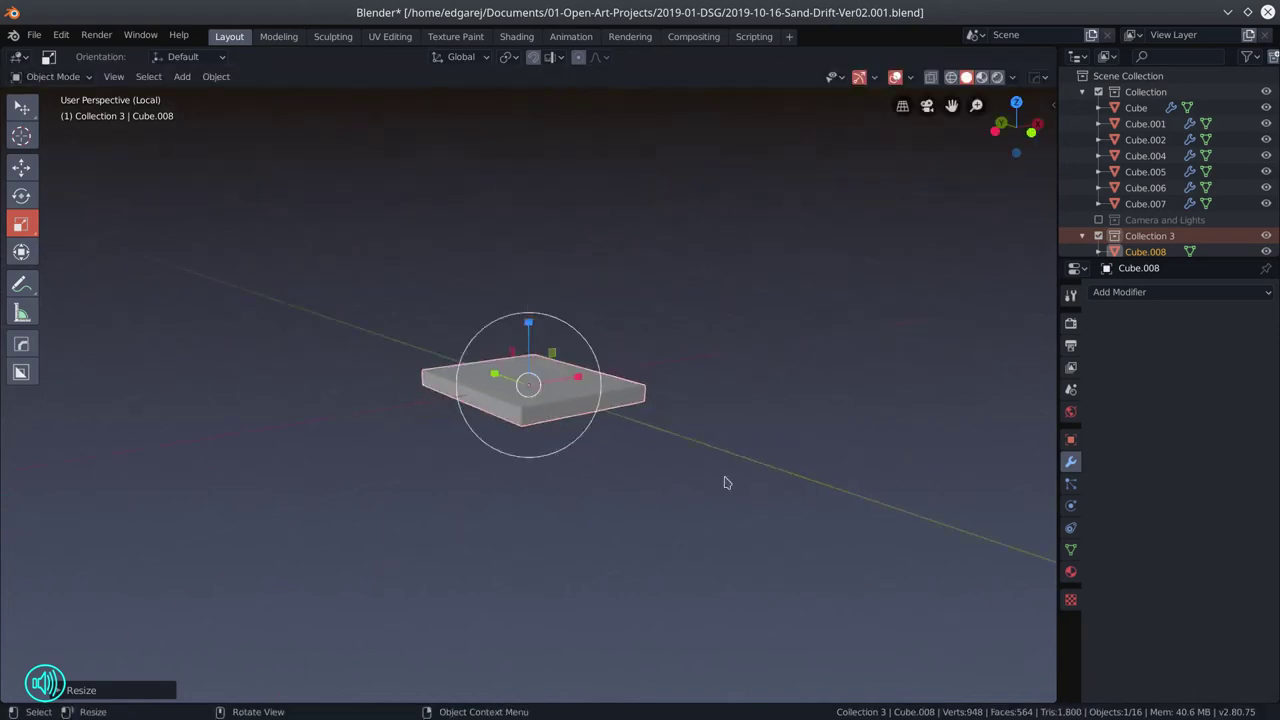
- In edit mode, cut a centred edge loop across the slab to bend it
{"action": "key", "text": "Tab"}
{"action": "left_click", "coordinate": [649, 423]}
{"action": "key", "text": "ctrl+r"}
{"action": "left_click", "coordinate": [670, 402]}
{"action": "right_click", "coordinate": [670, 402]}
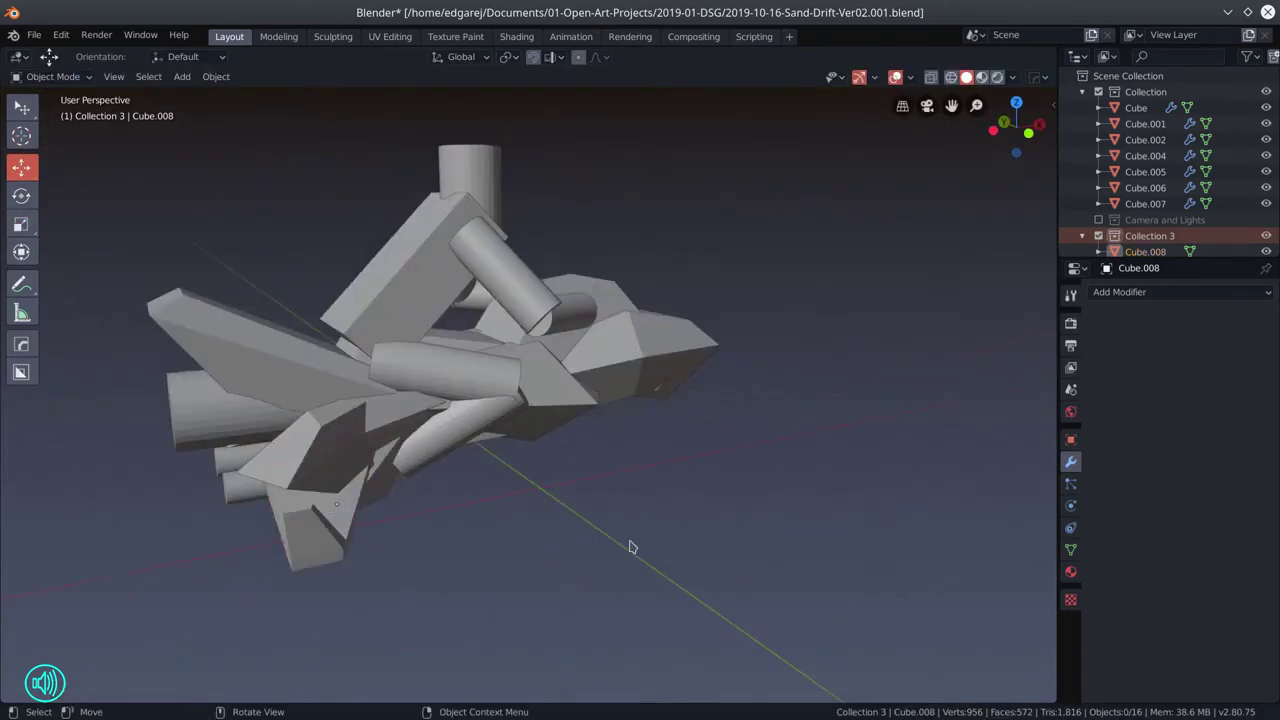
- Give the fin piece a Mirror modifier across the Y axis
{"action": "right_click", "coordinate": [470, 648]}
{"action": "left_click", "coordinate": [1155, 293]}
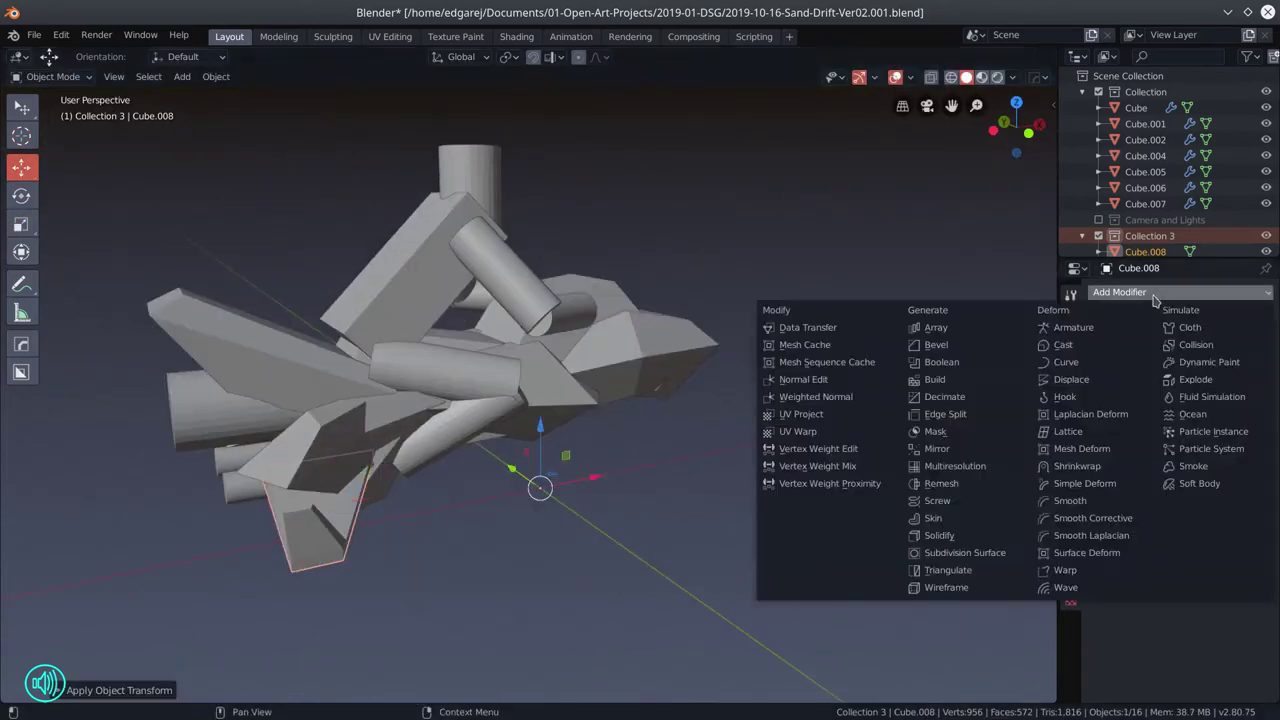
{"action": "left_click", "coordinate": [936, 448]}
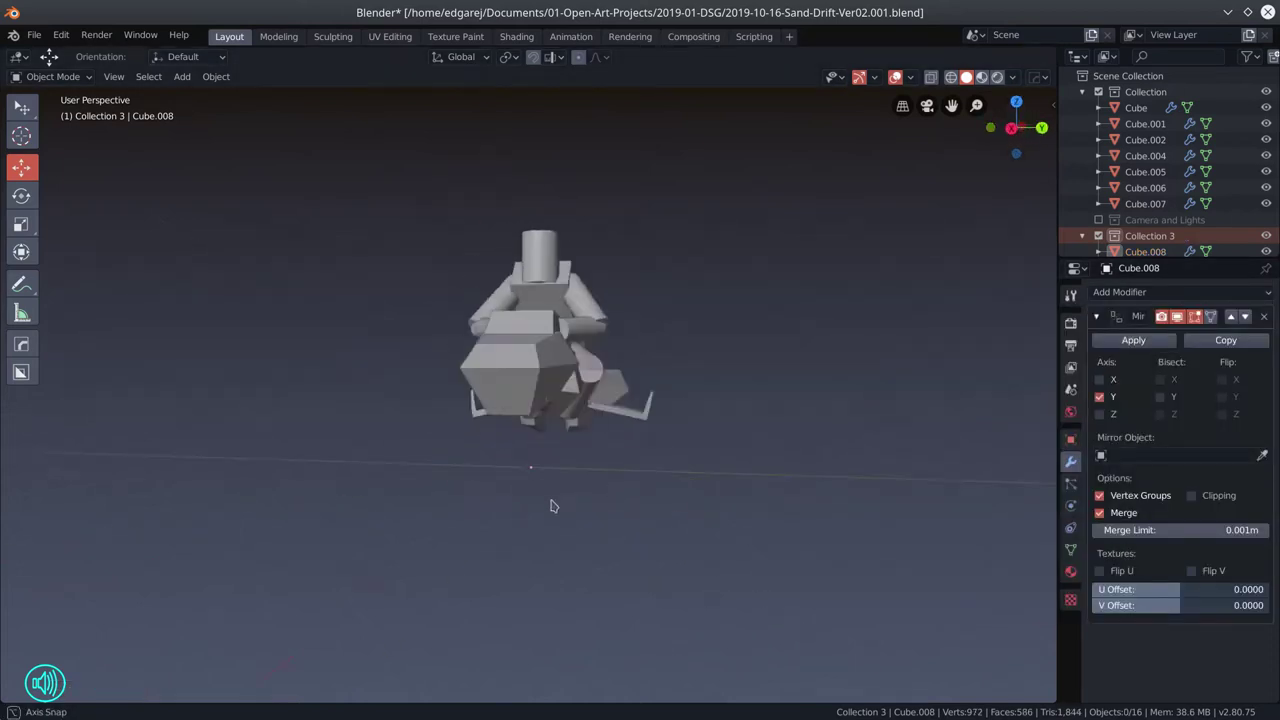
{"action": "mouse_move", "coordinate": [573, 499]}
{"action": "left_mouse_down"}
{"action": "mouse_move", "coordinate": [654, 486]}
{"action": "mouse_move", "coordinate": [771, 506]}
{"action": "mouse_move", "coordinate": [646, 537]}
{"action": "mouse_move", "coordinate": [565, 500]}
{"action": "left_mouse_up"}
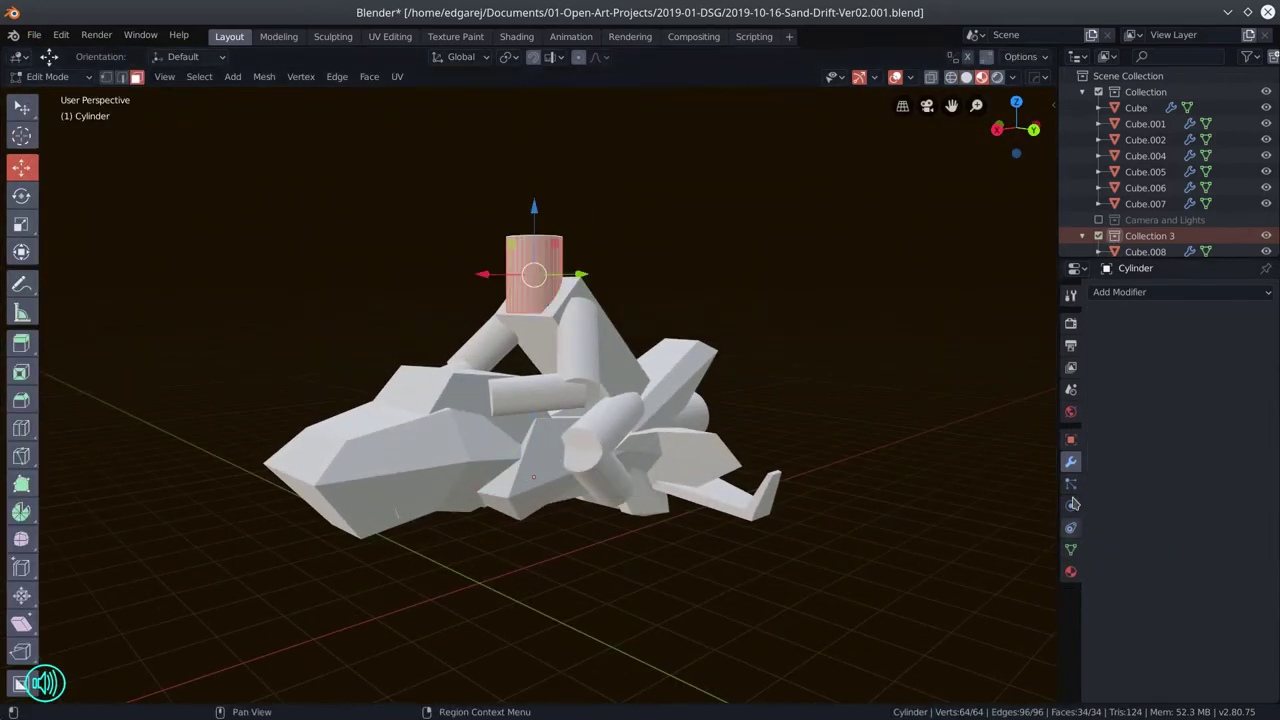
- Back in object mode, try green then pink as the head cylinder's base colour
{"action": "key", "text": "Tab"}
{"action": "left_click", "coordinate": [1071, 571]}
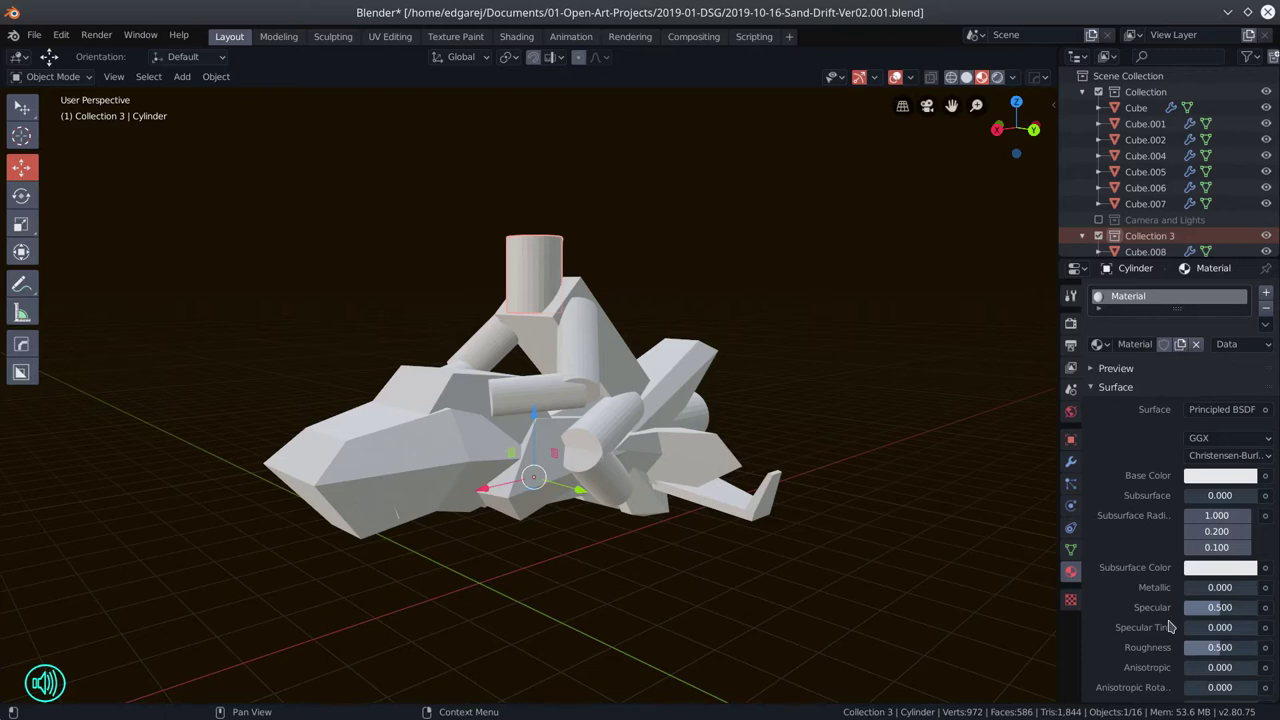
{"action": "left_click", "coordinate": [1220, 475]}
{"action": "left_click", "coordinate": [1160, 300]}
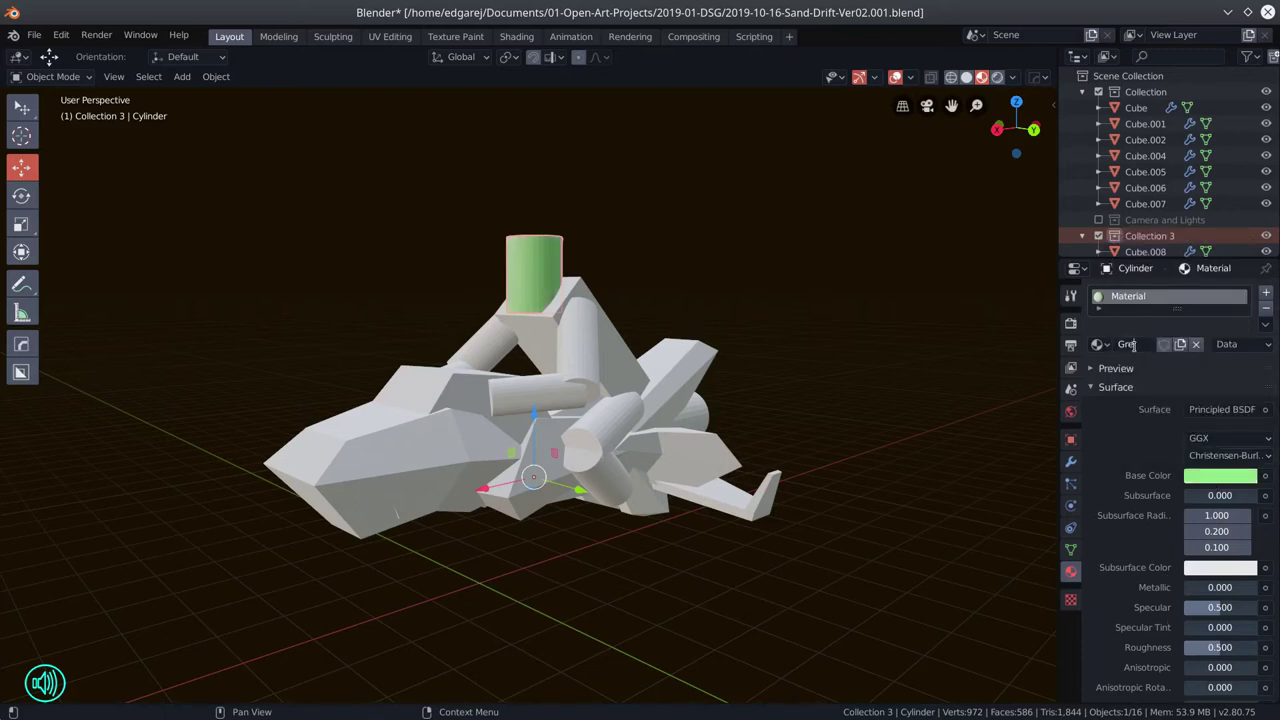
{"action": "left_click", "coordinate": [1220, 475]}
{"action": "left_click", "coordinate": [1150, 340]}
- Replace the head's purple material with a fresh one given a pink base colour
{"action": "type", "text": "purple"}
{"action": "left_click", "coordinate": [1196, 343]}
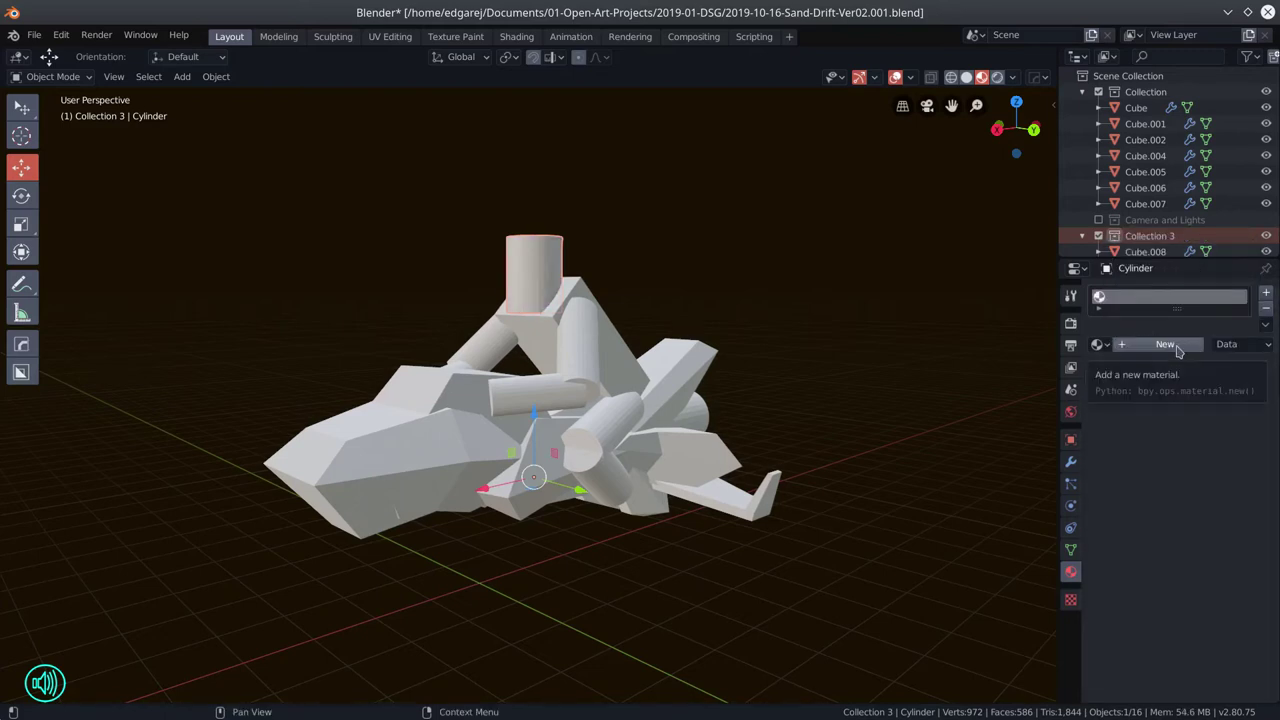
{"action": "left_click", "coordinate": [996, 77]}
{"action": "left_click", "coordinate": [1157, 344]}
{"action": "left_click", "coordinate": [1220, 475]}
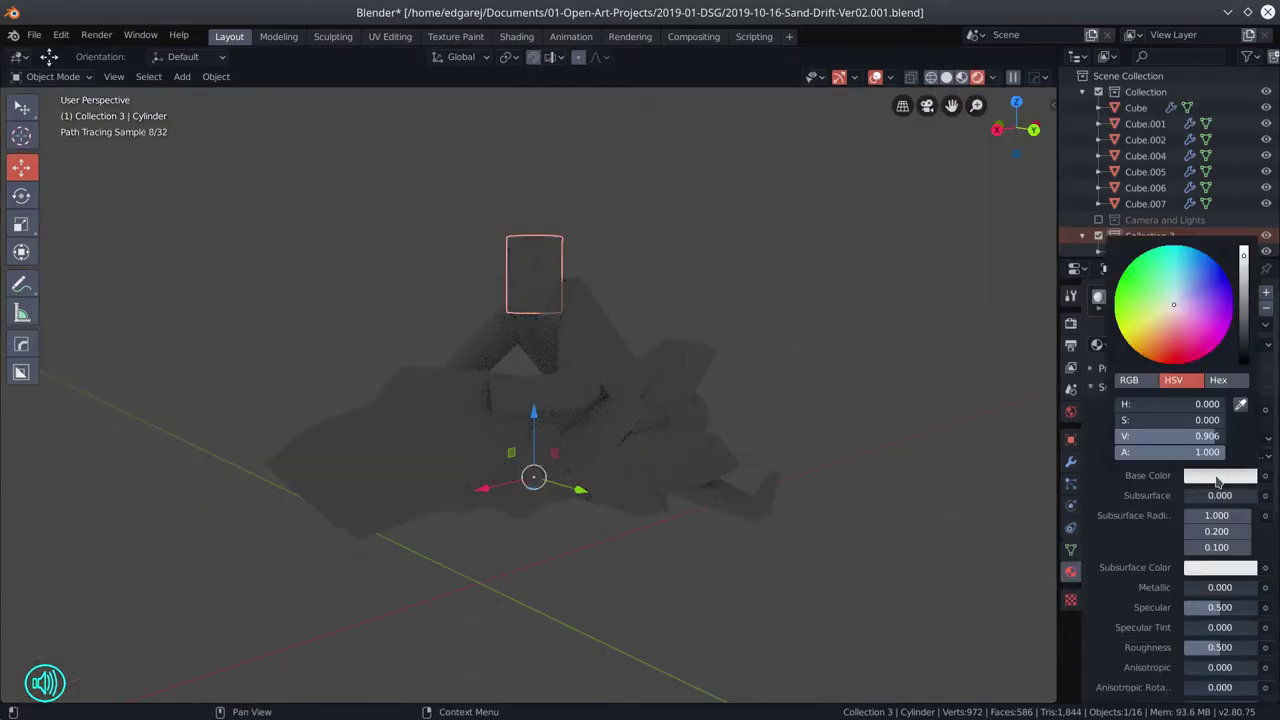
{"action": "left_click", "coordinate": [1150, 340]}
{"action": "left_click", "coordinate": [1098, 219]}
- Set the pink material to Metallic 0.8 and Roughness 0.2
{"action": "left_click_drag", "start_coordinate": [1220, 607], "coordinate": [1255, 587]}
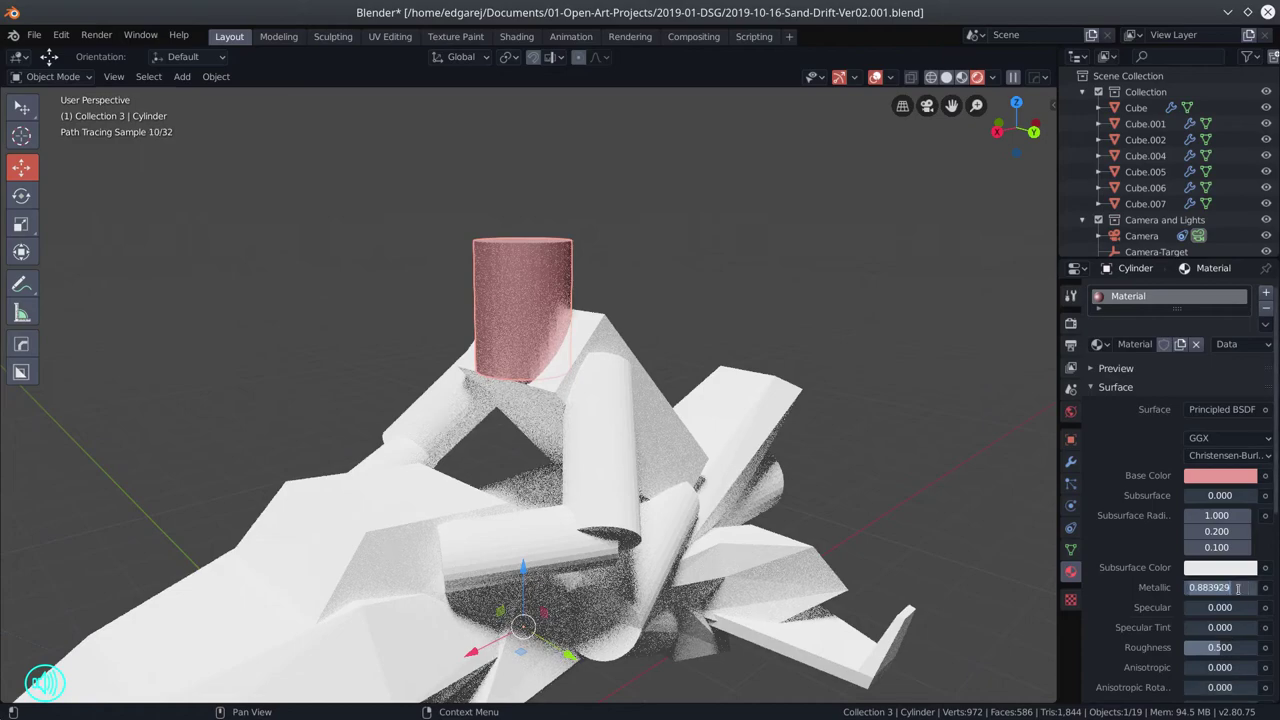
{"action": "type", "text": "0.8"}
{"action": "key", "text": "Return"}
{"action": "left_click_drag", "start_coordinate": [1220, 647], "coordinate": [1188, 647]}
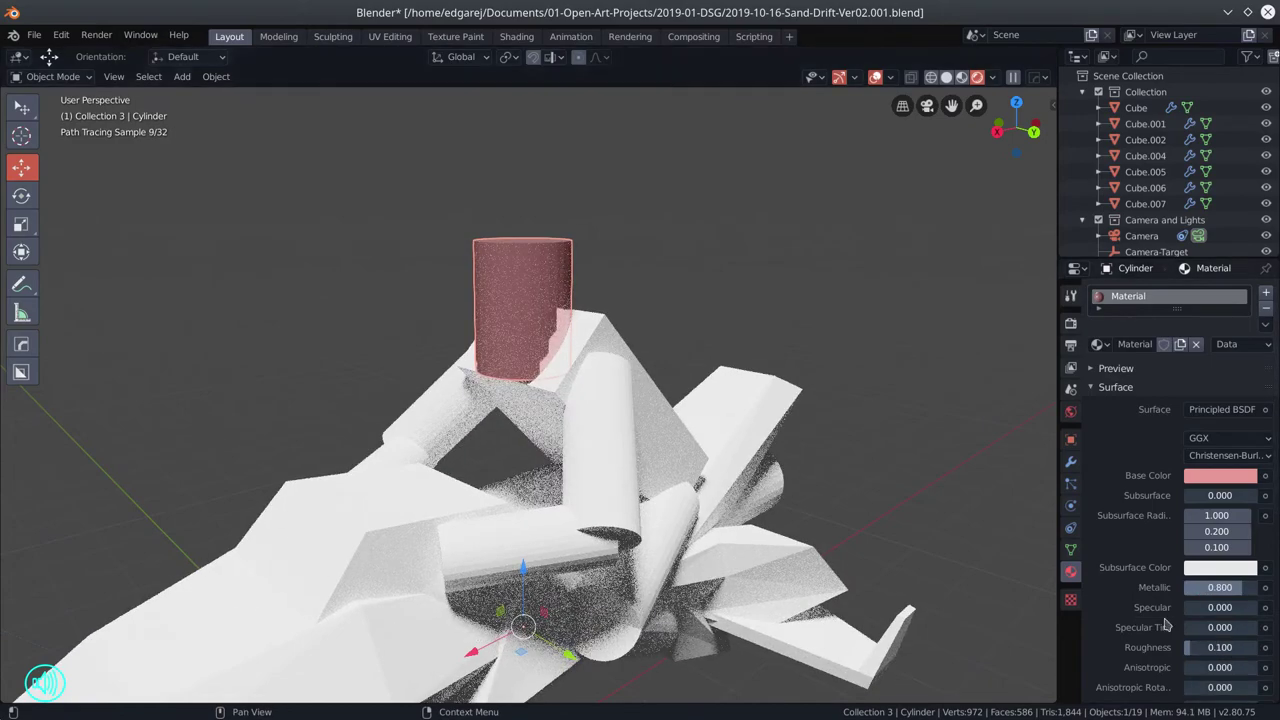
{"action": "left_click", "coordinate": [1218, 647]}
{"action": "type", "text": "2"}
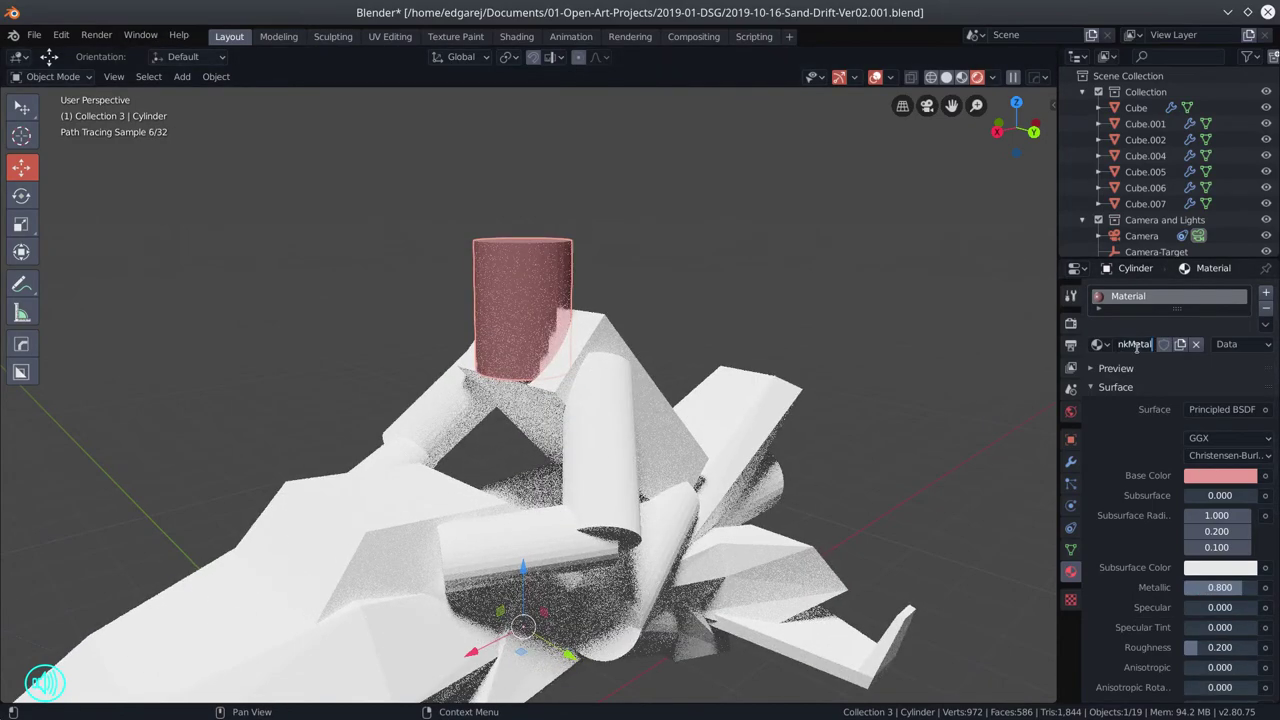
{"action": "left_click", "coordinate": [1098, 344]}
- Create another head material, trying purple then blue base colours with roughness 0.200
{"action": "left_click", "coordinate": [1165, 344]}
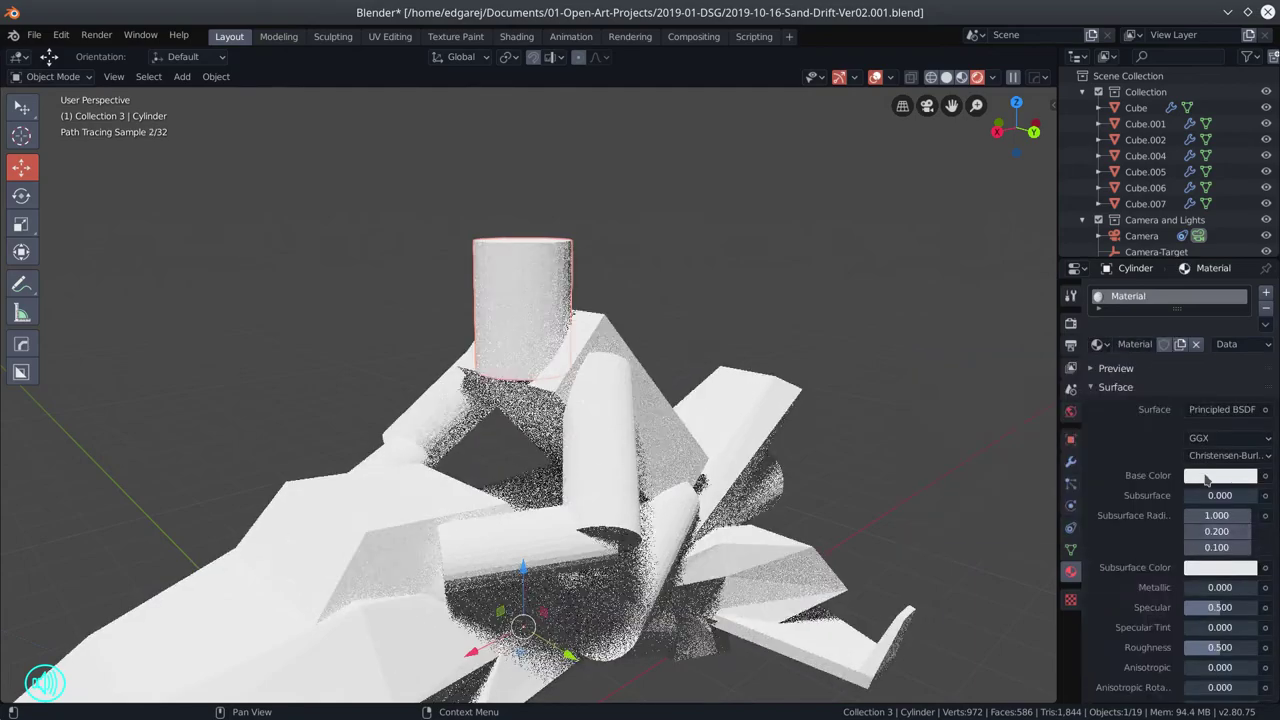
{"action": "left_click", "coordinate": [1220, 475]}
{"action": "left_click", "coordinate": [1150, 290]}
{"action": "left_click", "coordinate": [1215, 587]}
{"action": "key", "text": "Return"}
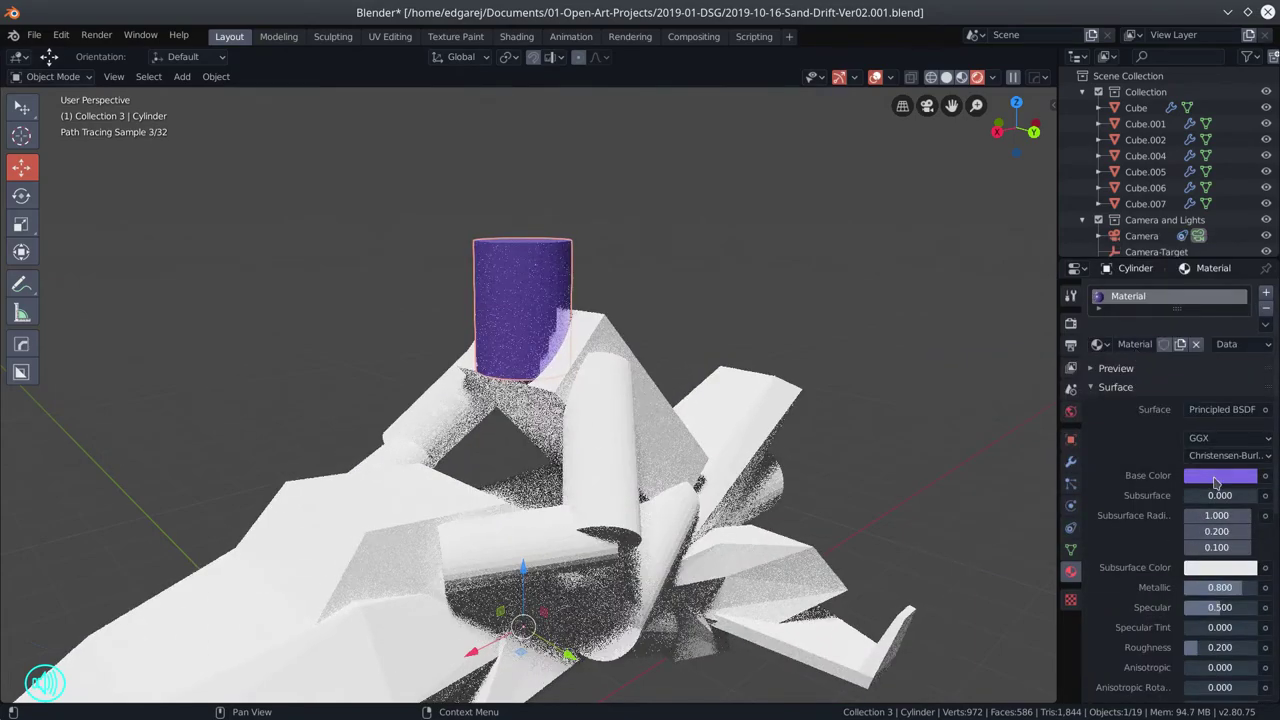
{"action": "left_click", "coordinate": [1220, 475]}
{"action": "left_click", "coordinate": [1201, 306]}
- Replace blueMetal with a new metallic material in light blue and start renaming it
{"action": "left_click", "coordinate": [1196, 344]}
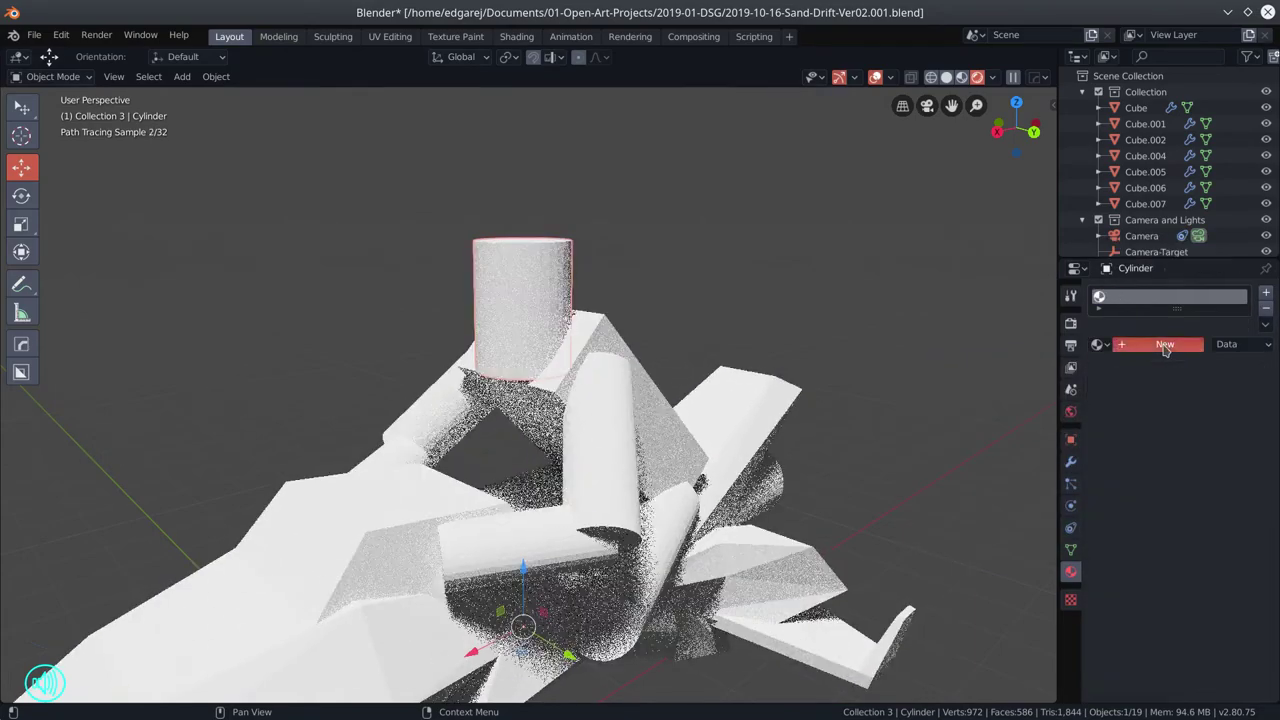
{"action": "left_click", "coordinate": [1160, 344]}
{"action": "left_click", "coordinate": [1220, 587]}
{"action": "type", "text": "800"}
{"action": "left_click", "coordinate": [1220, 475]}
{"action": "left_click", "coordinate": [1200, 306]}
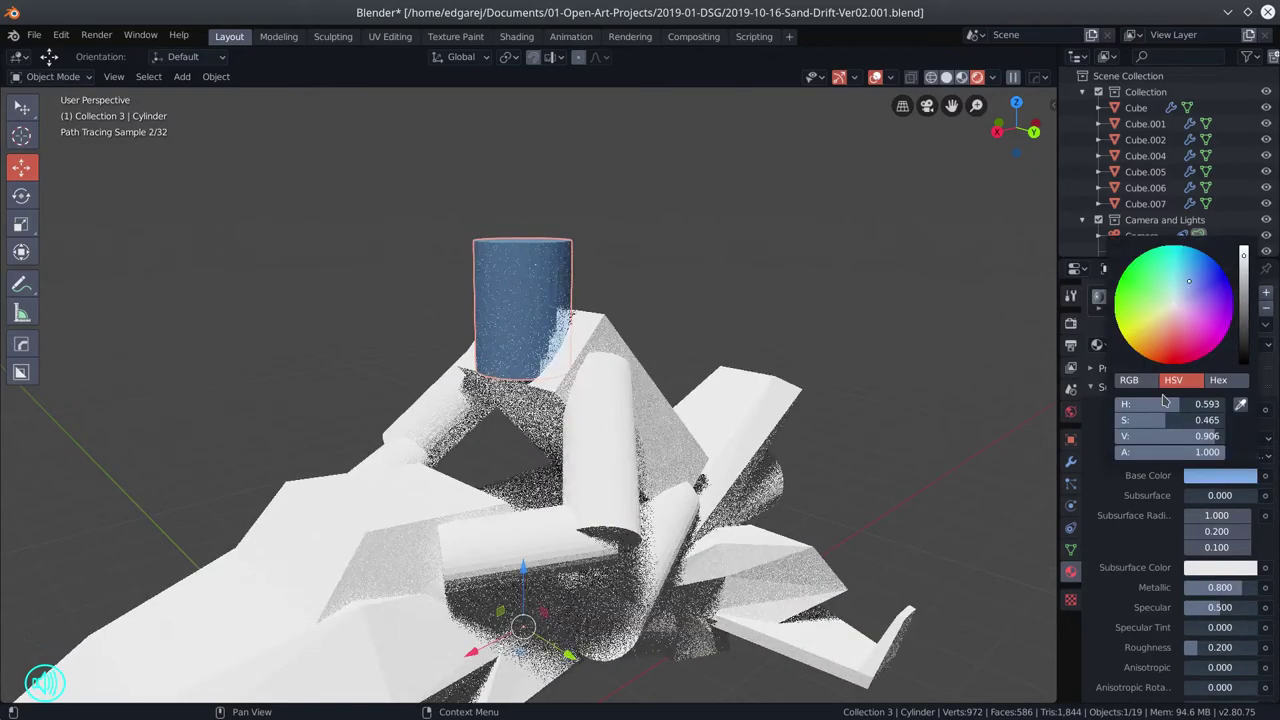
{"action": "left_click", "coordinate": [1134, 344]}
{"action": "type", "text": "babyBlueMetal"}
- Create a final magenta metallic material for the head and name it hotPinkMetal
{"action": "left_click", "coordinate": [1180, 344]}
{"action": "left_click", "coordinate": [1220, 587]}
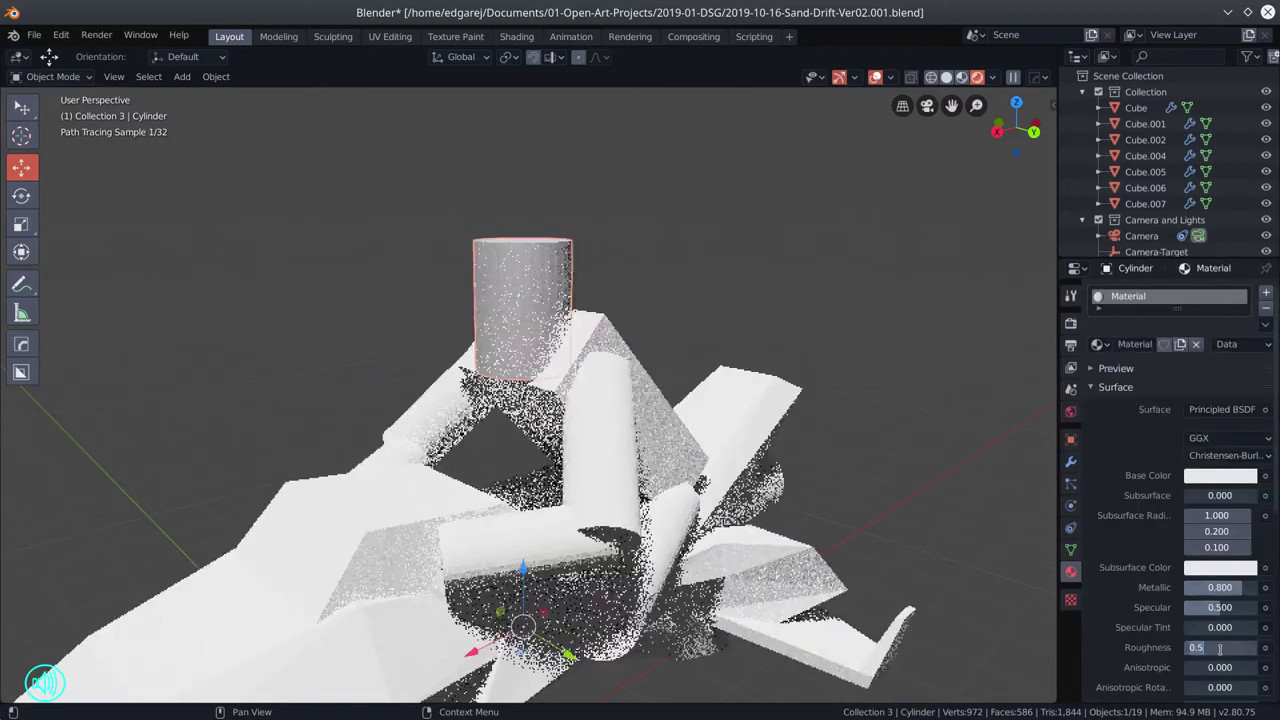
{"action": "type", "text": "0.2"}
{"action": "left_click", "coordinate": [1220, 475]}
{"action": "left_click", "coordinate": [1225, 270]}
{"action": "left_click", "coordinate": [1136, 344]}
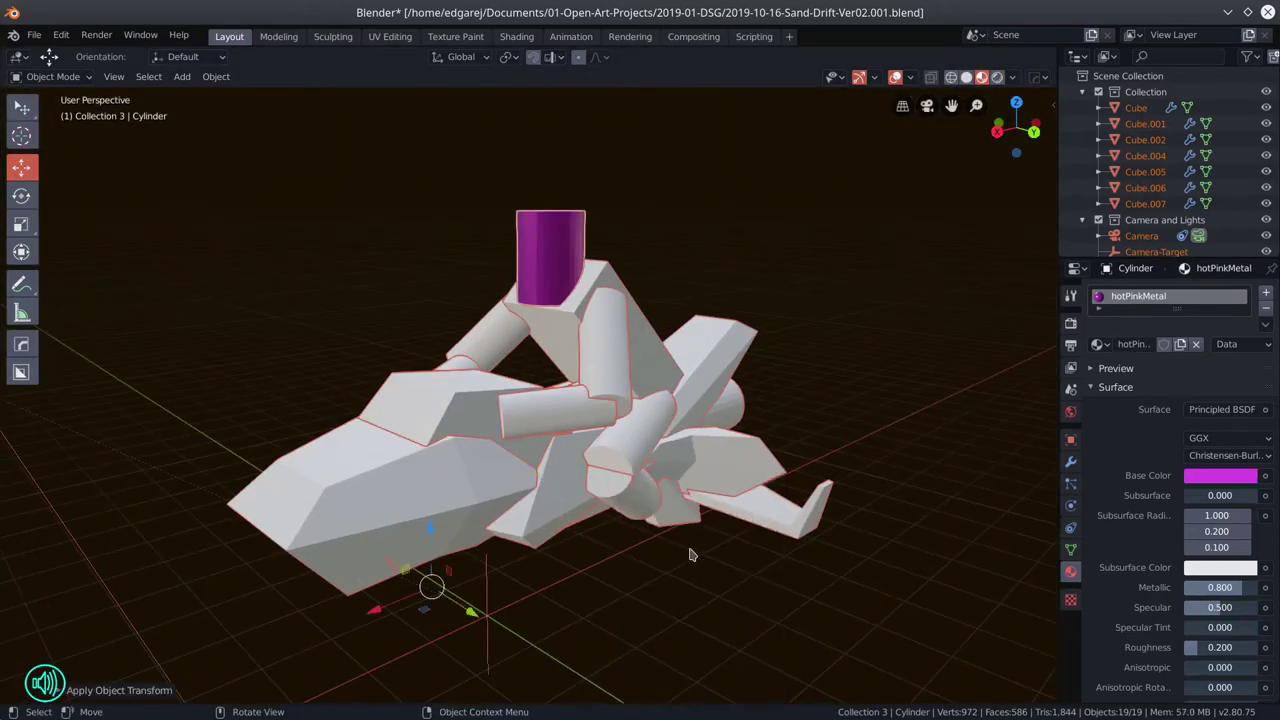
{"action": "left_click_drag", "start_coordinate": [690, 555], "coordinate": [686, 600]}
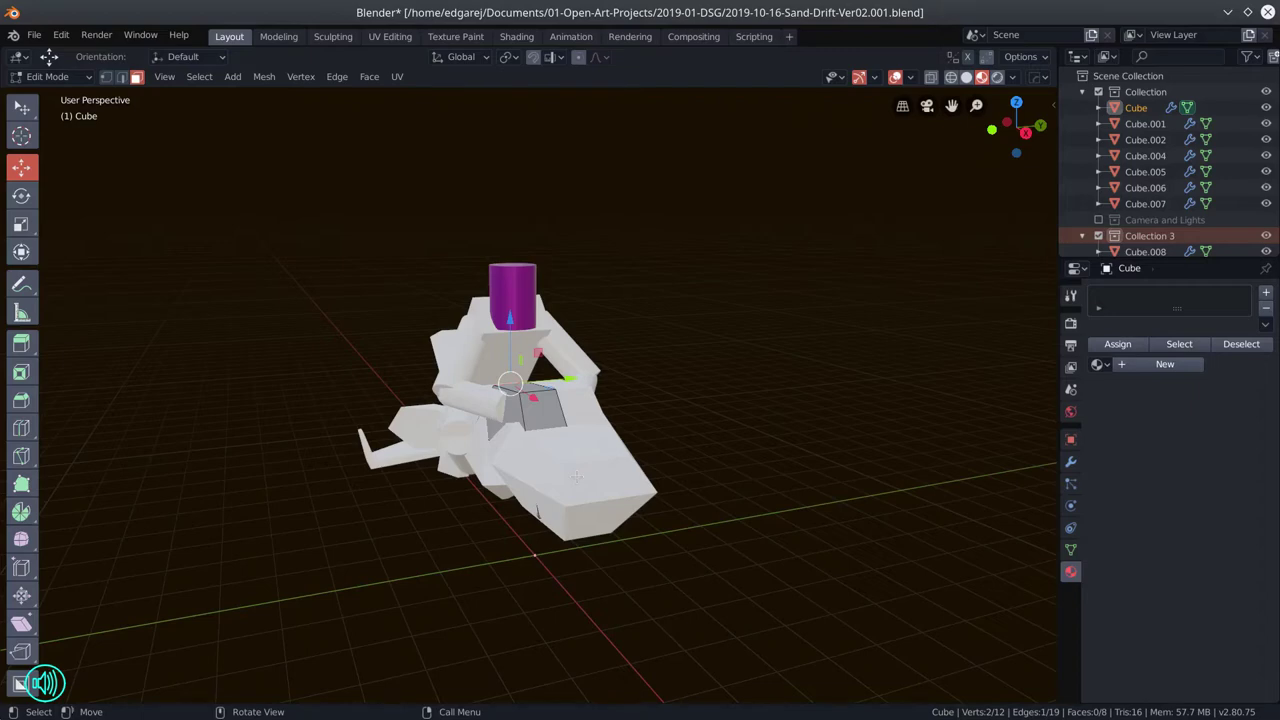
- Isolate the body cube, add an edge loop and select its face band
{"action": "key", "text": "KP_Divide"}
{"action": "key", "text": "ctrl+r"}
{"action": "left_click", "coordinate": [545, 470]}
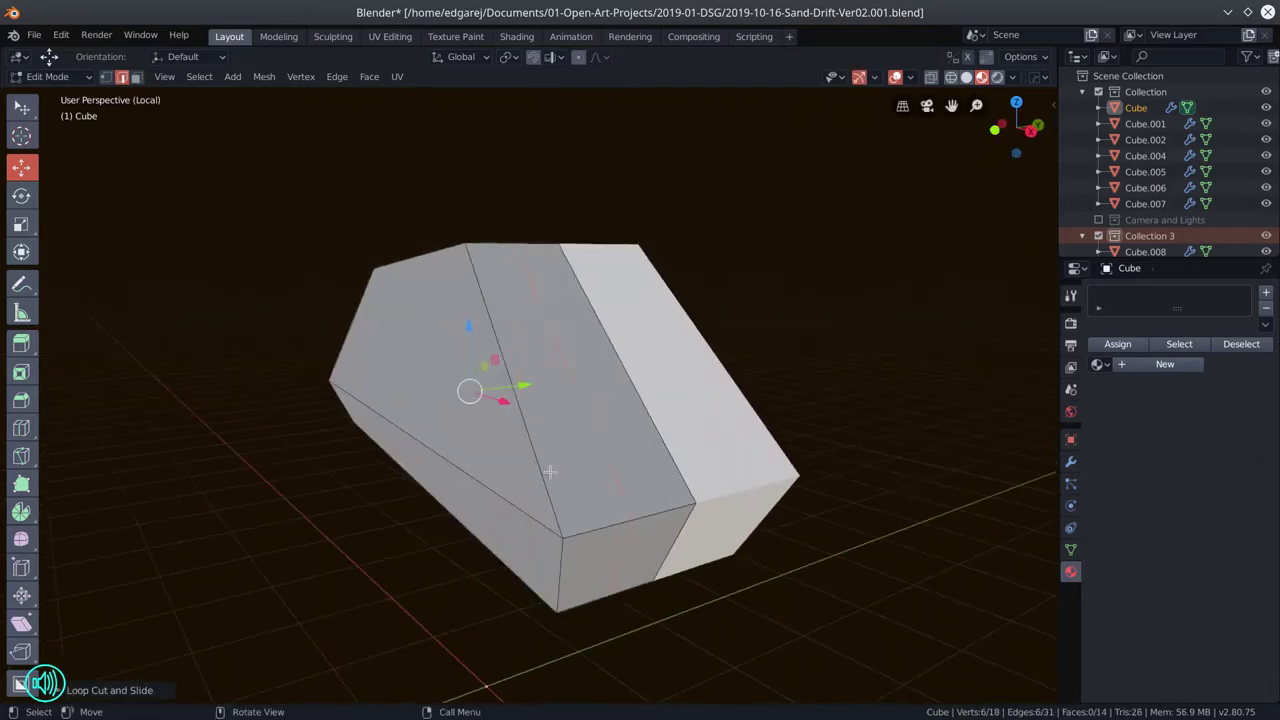
{"action": "key", "text": "3"}
{"action": "left_click", "coordinate": [654, 560], "text": "alt"}
{"action": "left_click_drag", "start_coordinate": [654, 560], "coordinate": [528, 591]}
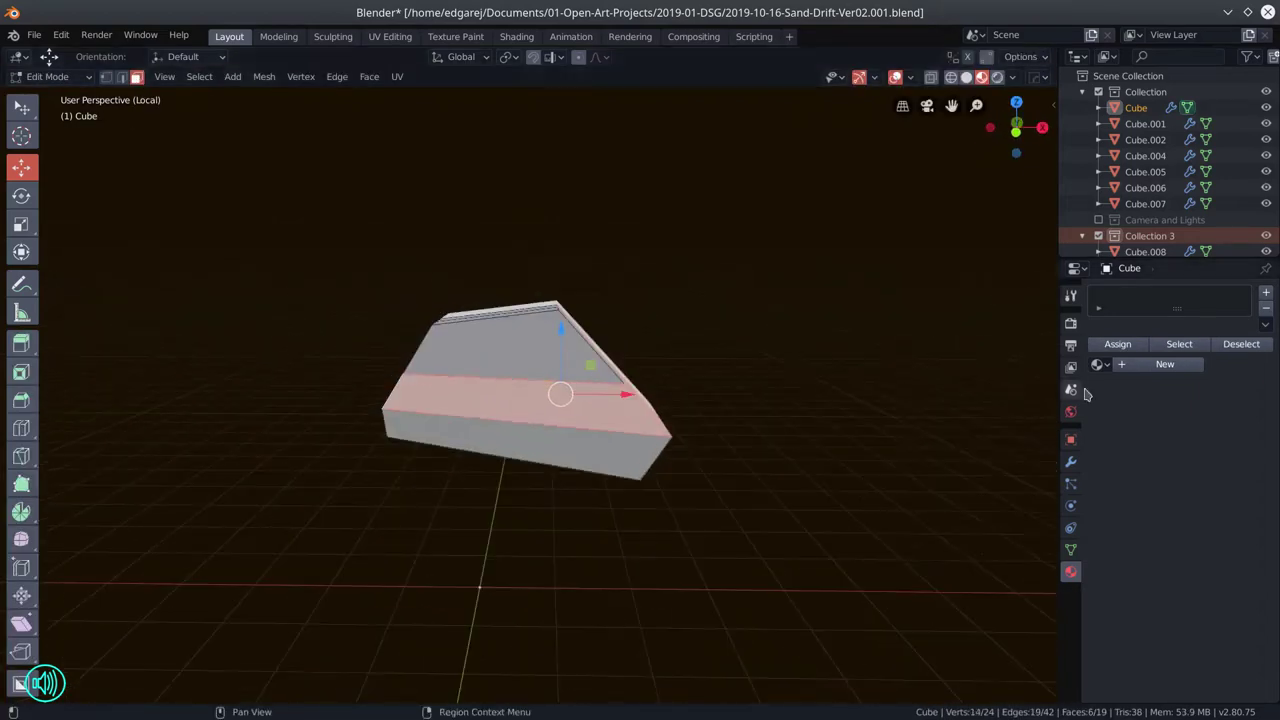
- Apply hotPinkMetal to the cube's faces, undo and redo to compare
{"action": "left_click", "coordinate": [1097, 364]}
{"action": "left_click", "coordinate": [1025, 434]}
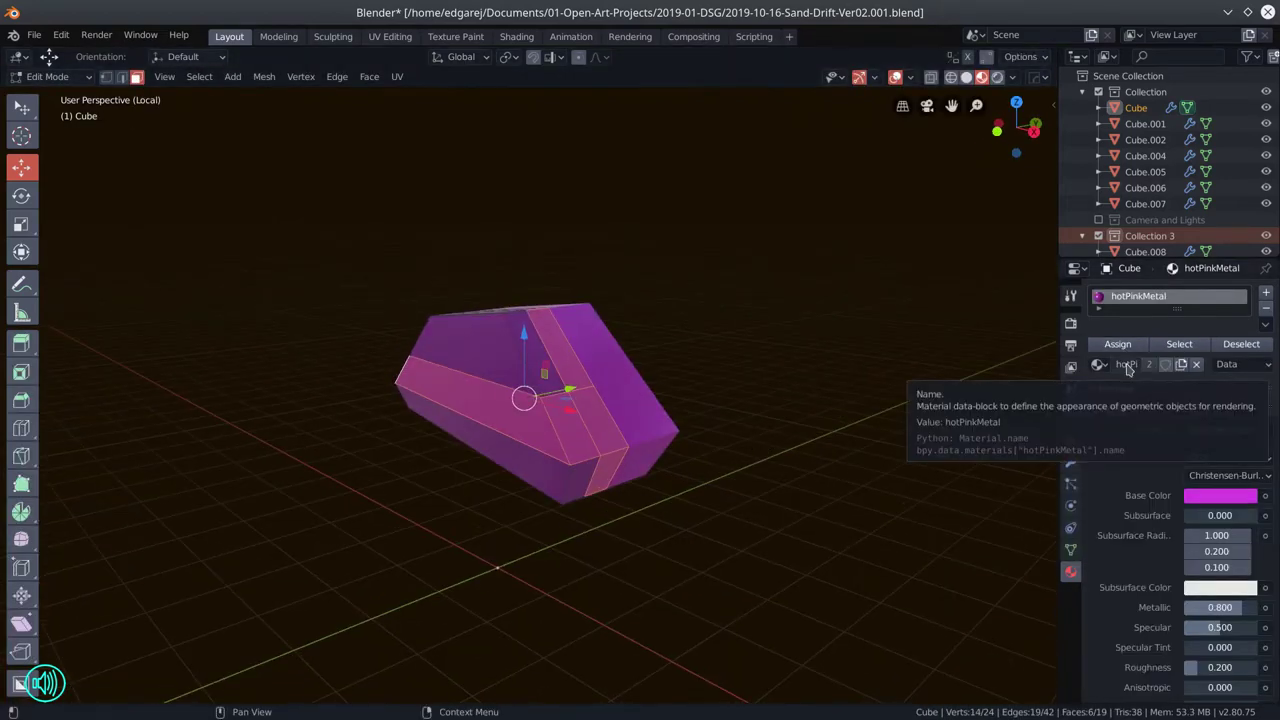
{"action": "left_click_drag", "start_coordinate": [600, 470], "coordinate": [1021, 404]}
{"action": "key", "text": "ctrl+z"}
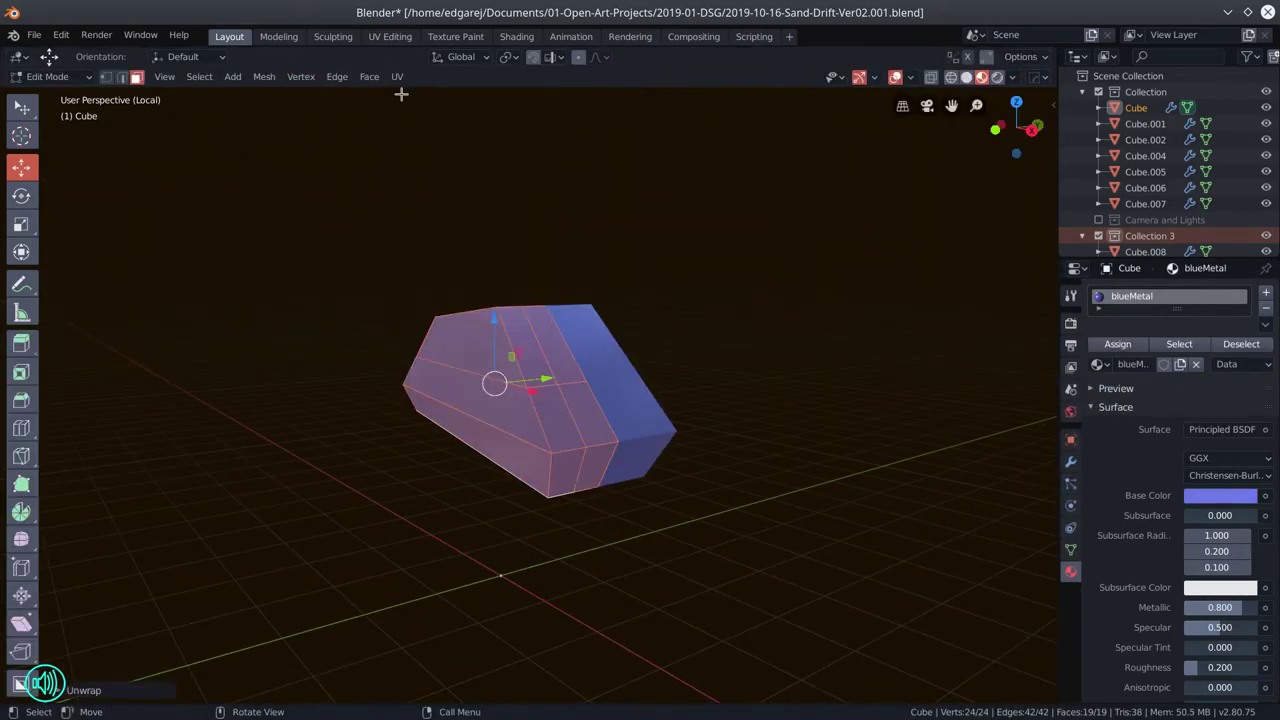
{"action": "left_click_drag", "start_coordinate": [544, 347], "coordinate": [997, 431]}
{"action": "key", "text": "ctrl+shift+z"}
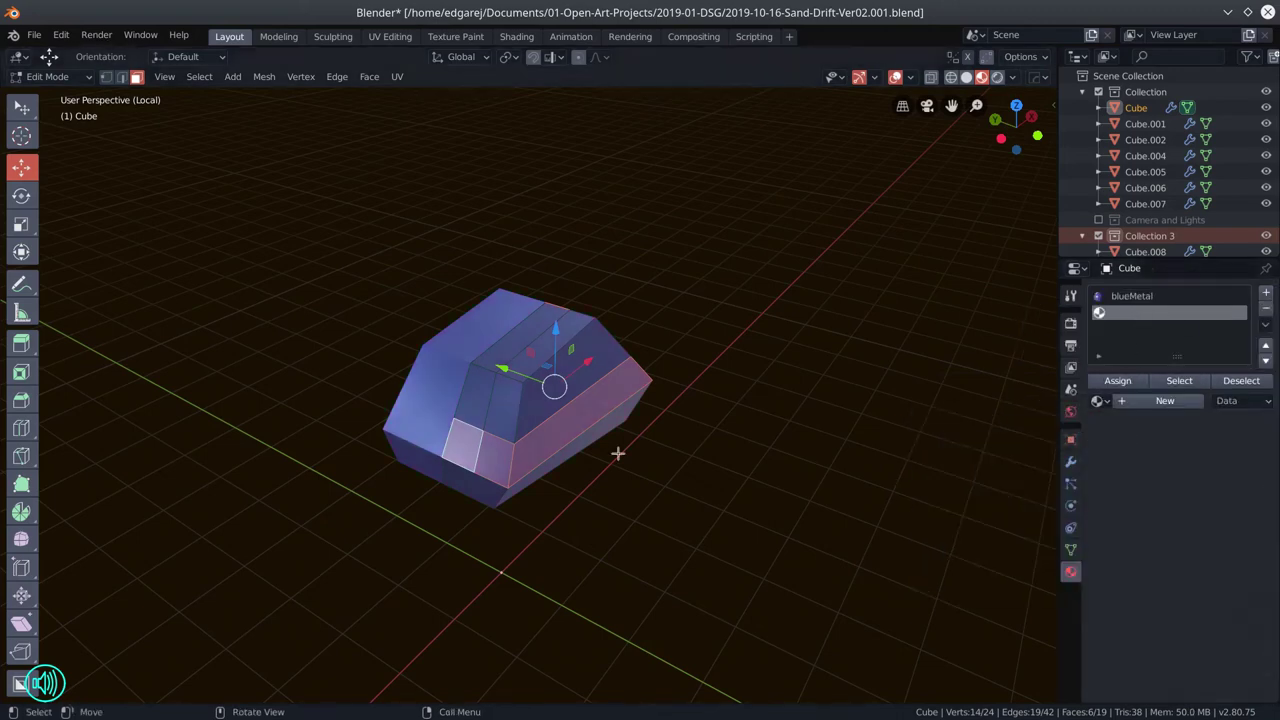
- Undo back to the earlier nose piece, isolate it and add a loop cut
{"action": "key", "text": "ctrl+z"}
{"action": "key", "text": "ctrl+z"}
{"action": "key", "text": "ctrl+z"}
{"action": "key", "text": "ctrl+z"}
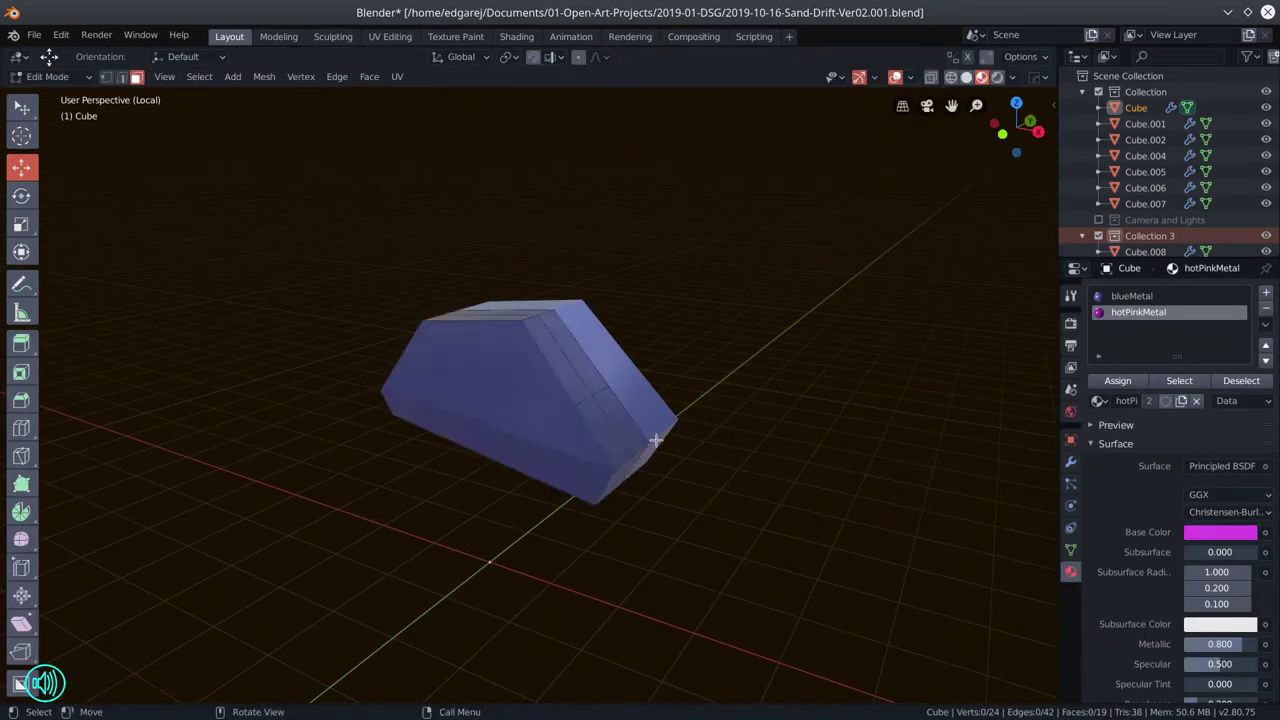
{"action": "key", "text": "ctrl+z"}
{"action": "key", "text": "ctrl+z"}
{"action": "key", "text": "ctrl+z"}
{"action": "key", "text": "ctrl+z"}
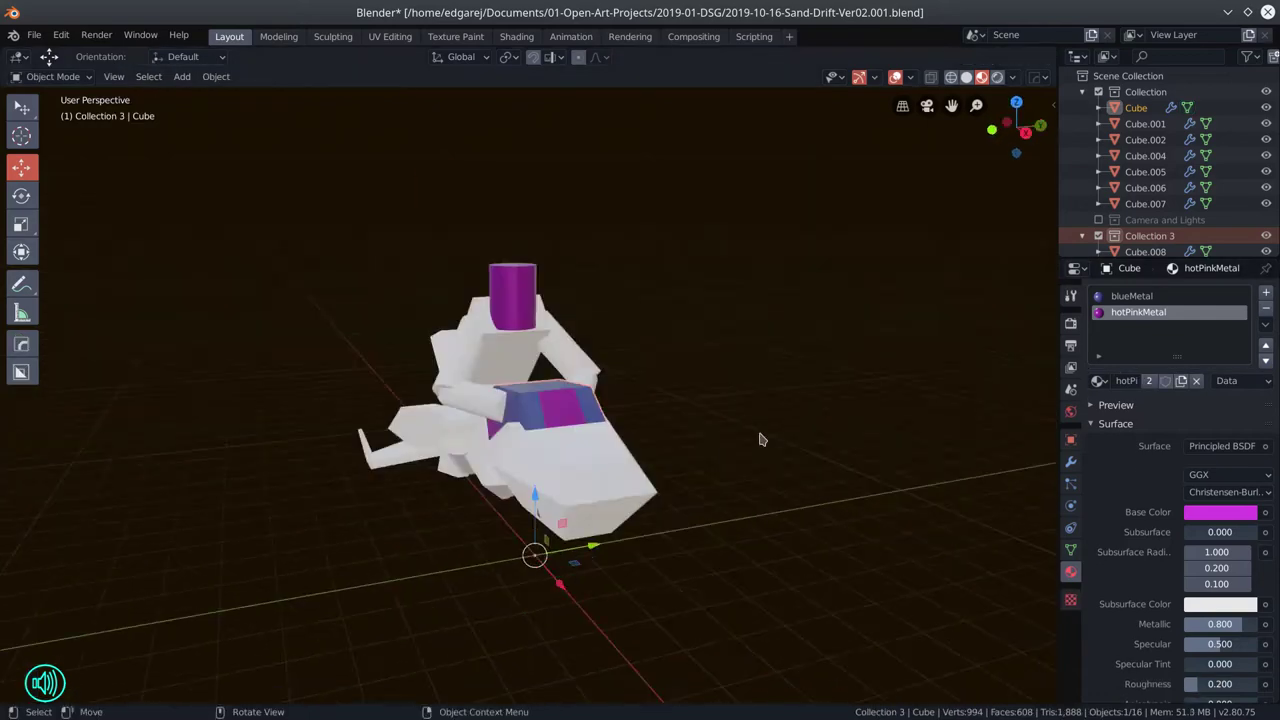
{"action": "key", "text": "ctrl+z"}
{"action": "key", "text": "ctrl+z"}
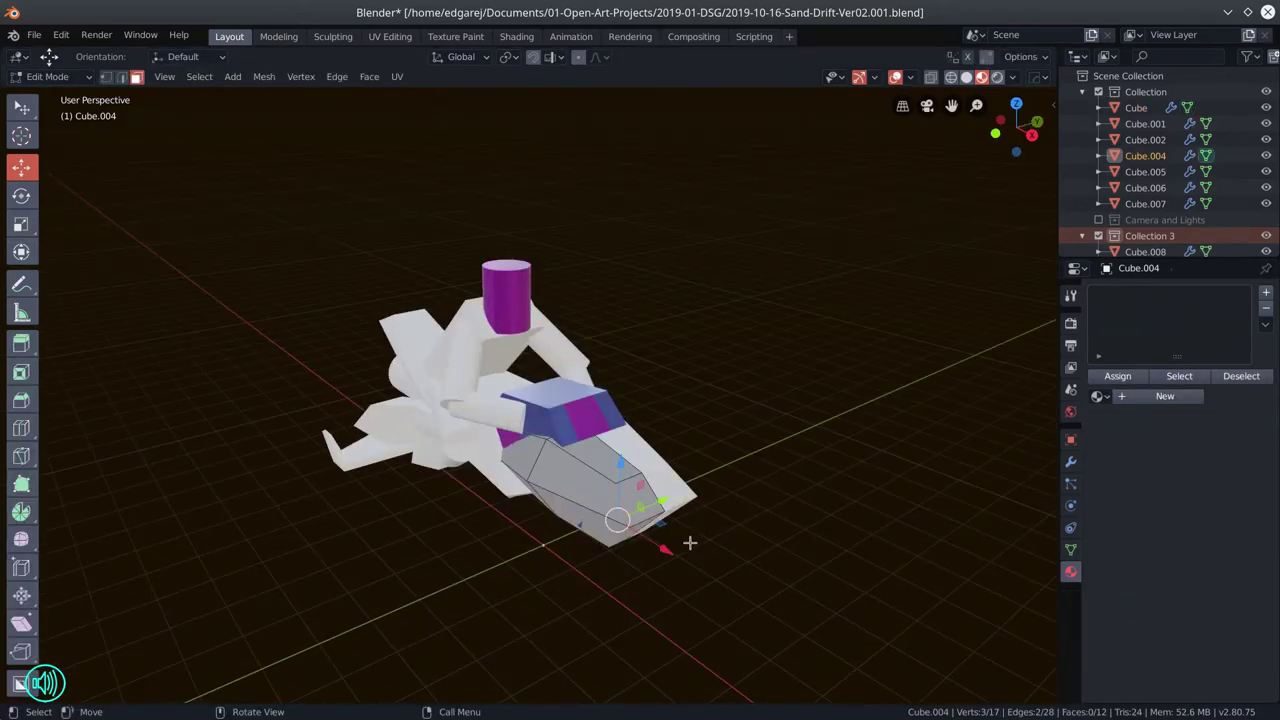
{"action": "key", "text": "KP_Divide"}
{"action": "left_click", "coordinate": [453, 405]}
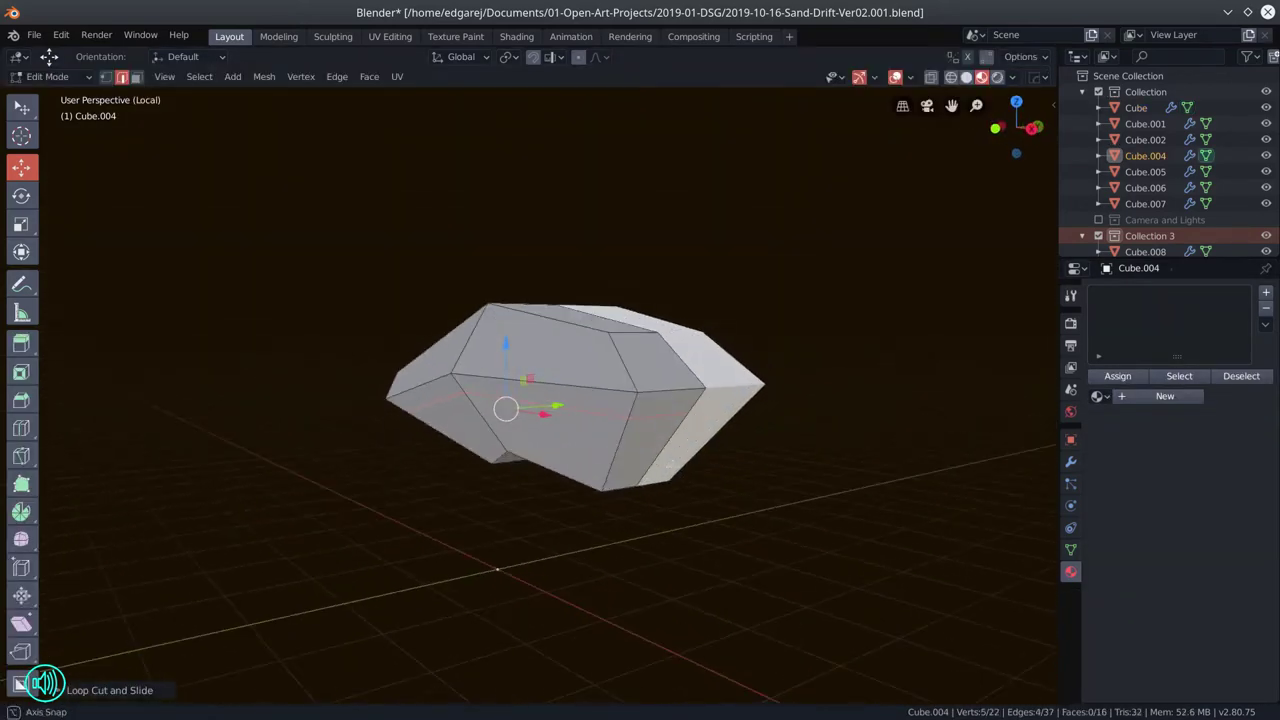
- Give the nose piece the babyBlueMetal material and switch to face selection
{"action": "left_click", "coordinate": [1099, 396]}
{"action": "left_click", "coordinate": [1004, 425]}
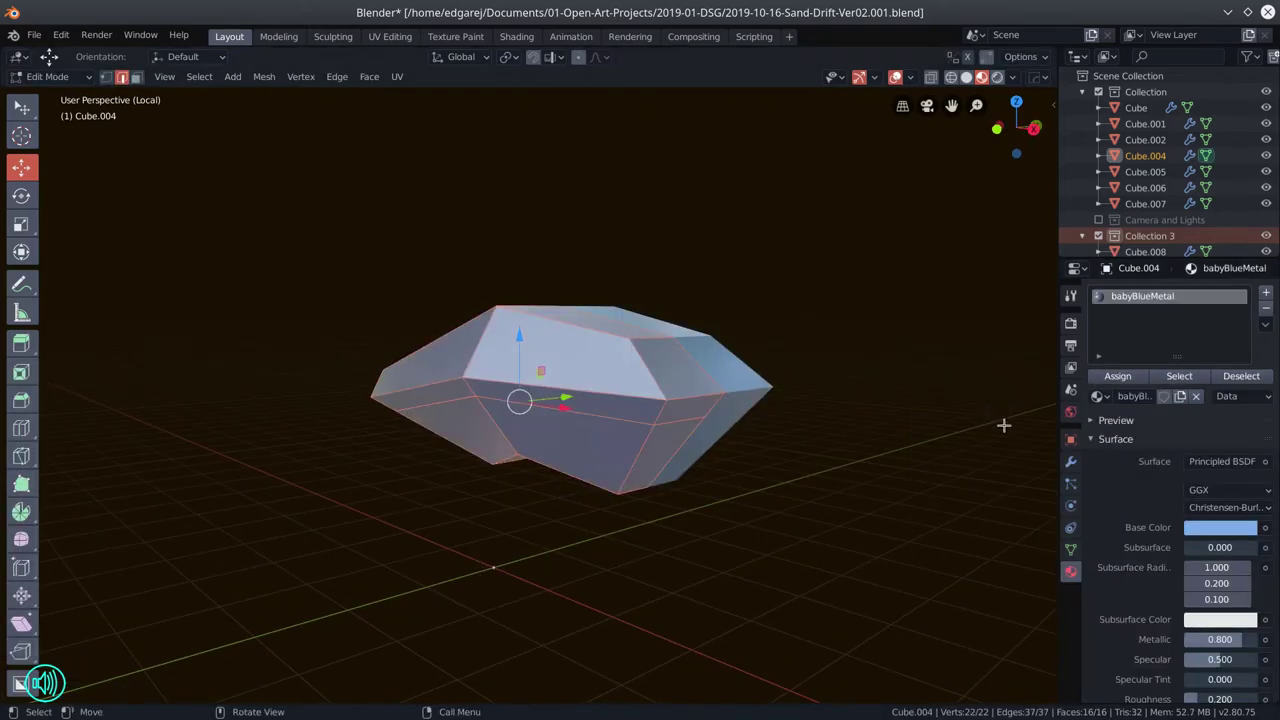
{"action": "key", "text": "3"}
{"action": "left_click_drag", "start_coordinate": [1016, 128], "coordinate": [1107, 403]}
- Add a hotPinkMetal slot assigned to the end faces, then a blueMetal slot
{"action": "left_click", "coordinate": [1100, 401]}
{"action": "left_click", "coordinate": [1138, 312]}
{"action": "left_click", "coordinate": [1117, 381]}
{"action": "left_click_drag", "start_coordinate": [1016, 128], "coordinate": [803, 471]}
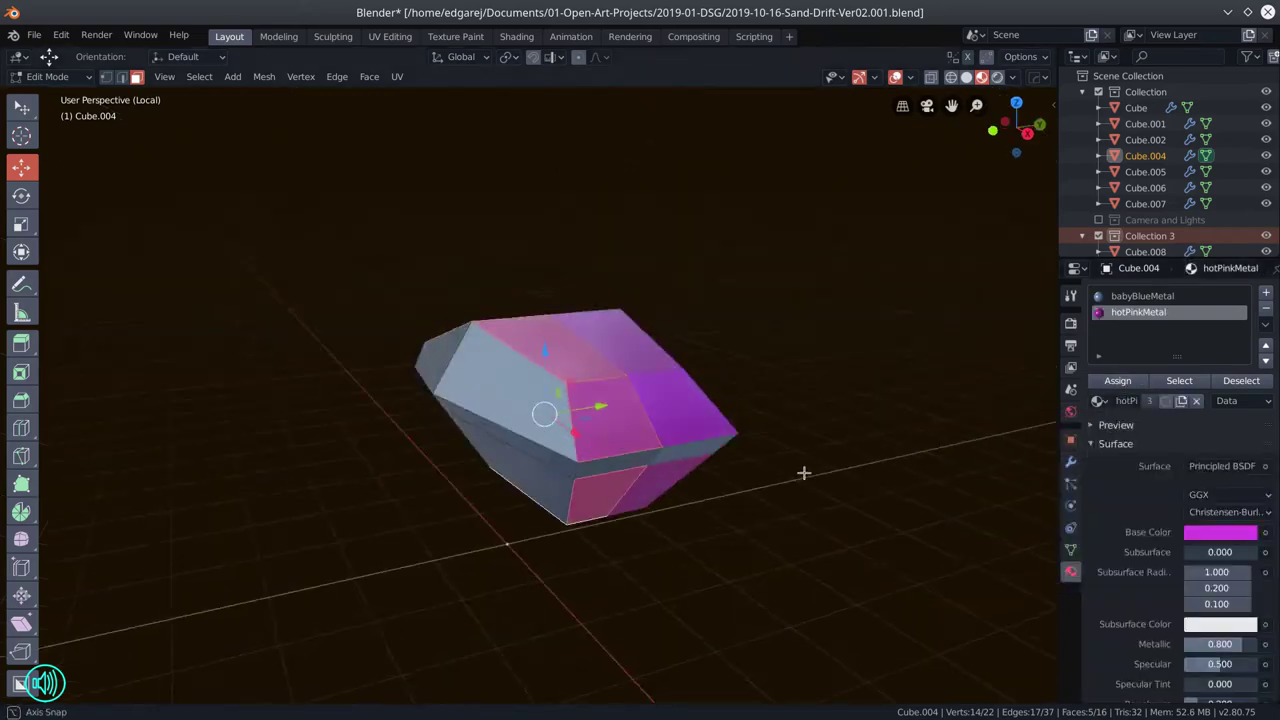
{"action": "left_click", "coordinate": [704, 380]}
{"action": "left_click", "coordinate": [1099, 400]}
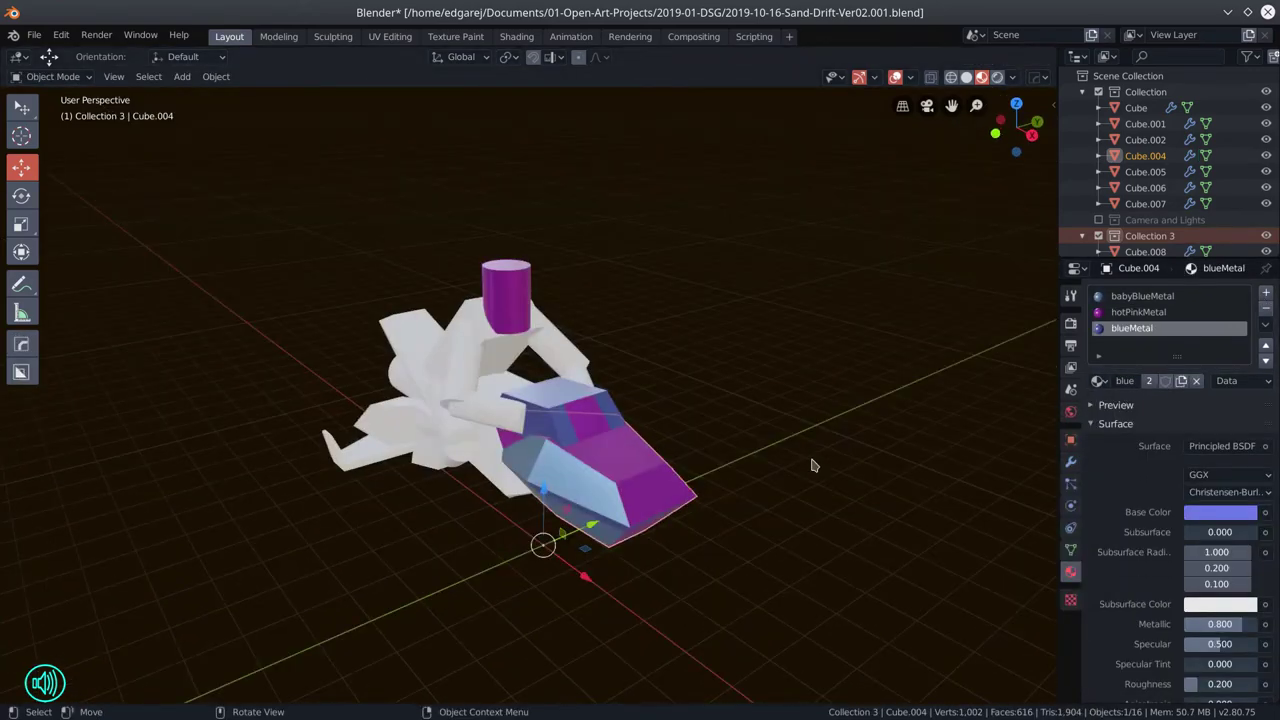
{"action": "left_click", "coordinate": [812, 465]}
{"action": "left_click_drag", "start_coordinate": [812, 465], "coordinate": [719, 522]}
- Give two more bike pieces the blueMetal material
{"action": "left_click", "coordinate": [600, 430]}
{"action": "left_click", "coordinate": [1100, 371]}
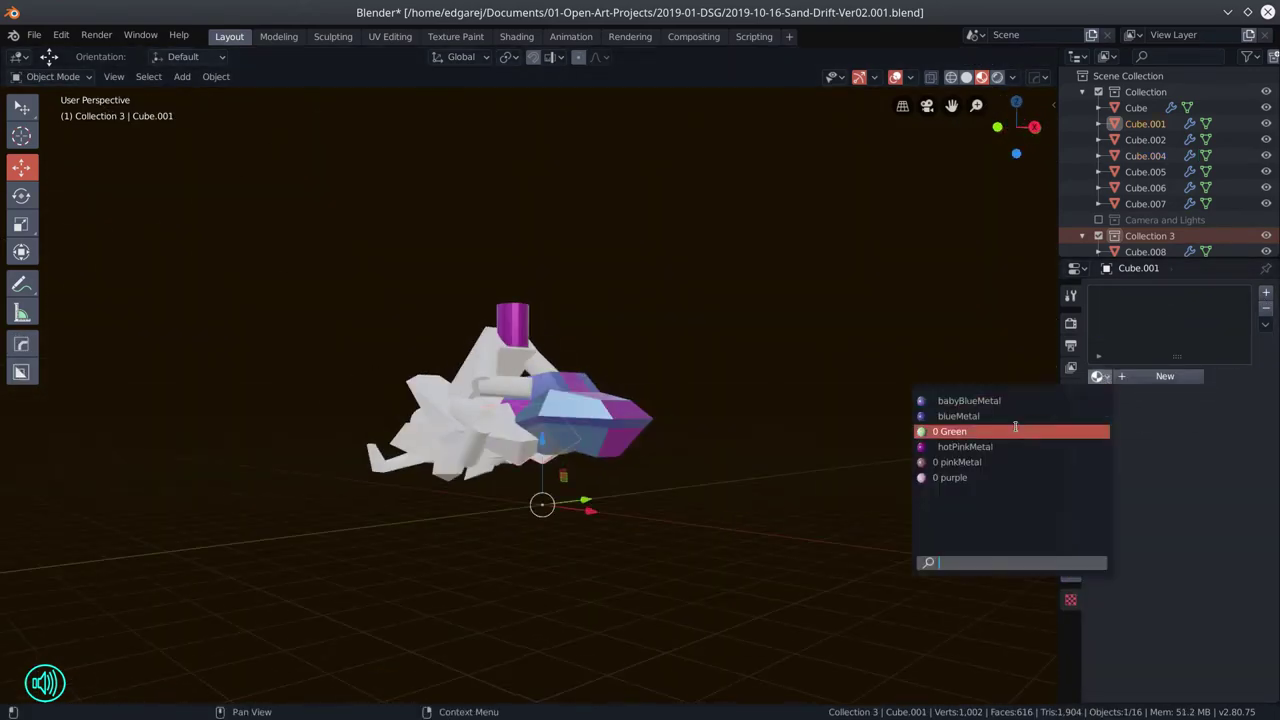
{"action": "left_click", "coordinate": [1000, 414]}
{"action": "left_click", "coordinate": [386, 502]}
{"action": "left_click", "coordinate": [1100, 371]}
{"action": "left_click", "coordinate": [1000, 414]}
- Assign babyBlueMetal to two more bike pieces and the wing piece
{"action": "left_click_drag", "start_coordinate": [386, 502], "coordinate": [457, 523]}
{"action": "left_click", "coordinate": [457, 523]}
{"action": "left_click", "coordinate": [470, 540], "text": "shift"}
{"action": "left_click", "coordinate": [1100, 376]}
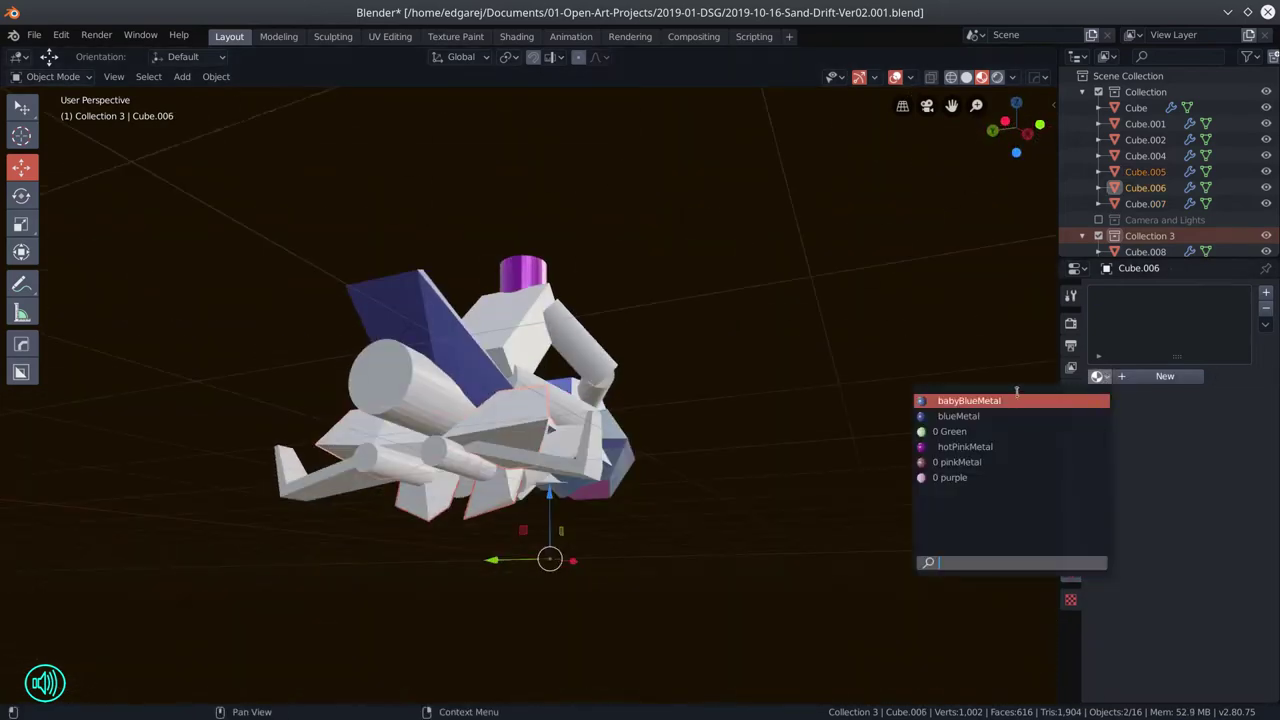
{"action": "left_click", "coordinate": [1000, 397]}
{"action": "left_click", "coordinate": [1100, 376]}
{"action": "left_click", "coordinate": [1000, 417]}
{"action": "left_click", "coordinate": [391, 539]}
{"action": "left_click_drag", "start_coordinate": [391, 539], "coordinate": [734, 629]}
- Select all of the wing's faces in isolated Edit Mode, then return to the full scene
{"action": "key", "text": "Tab"}
{"action": "key", "text": "3"}
{"action": "key", "text": "a"}
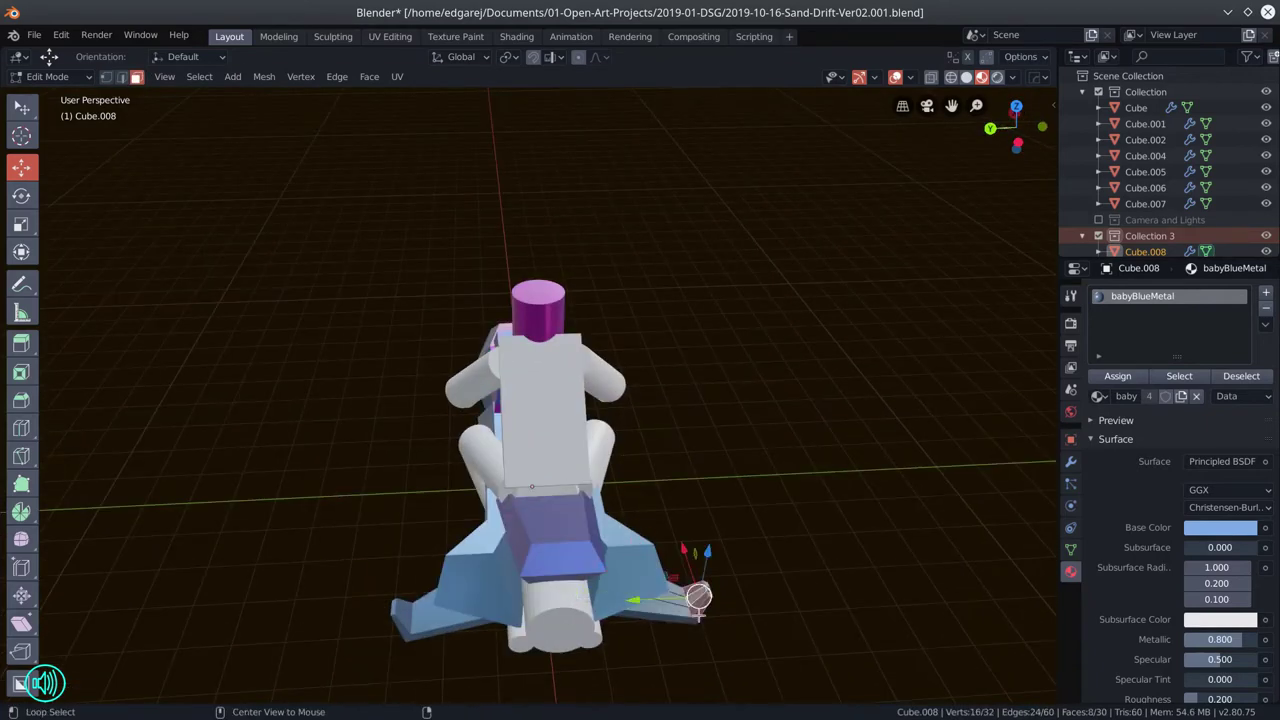
{"action": "key", "text": "KP_Divide"}
{"action": "left_click_drag", "start_coordinate": [721, 426], "coordinate": [663, 443]}
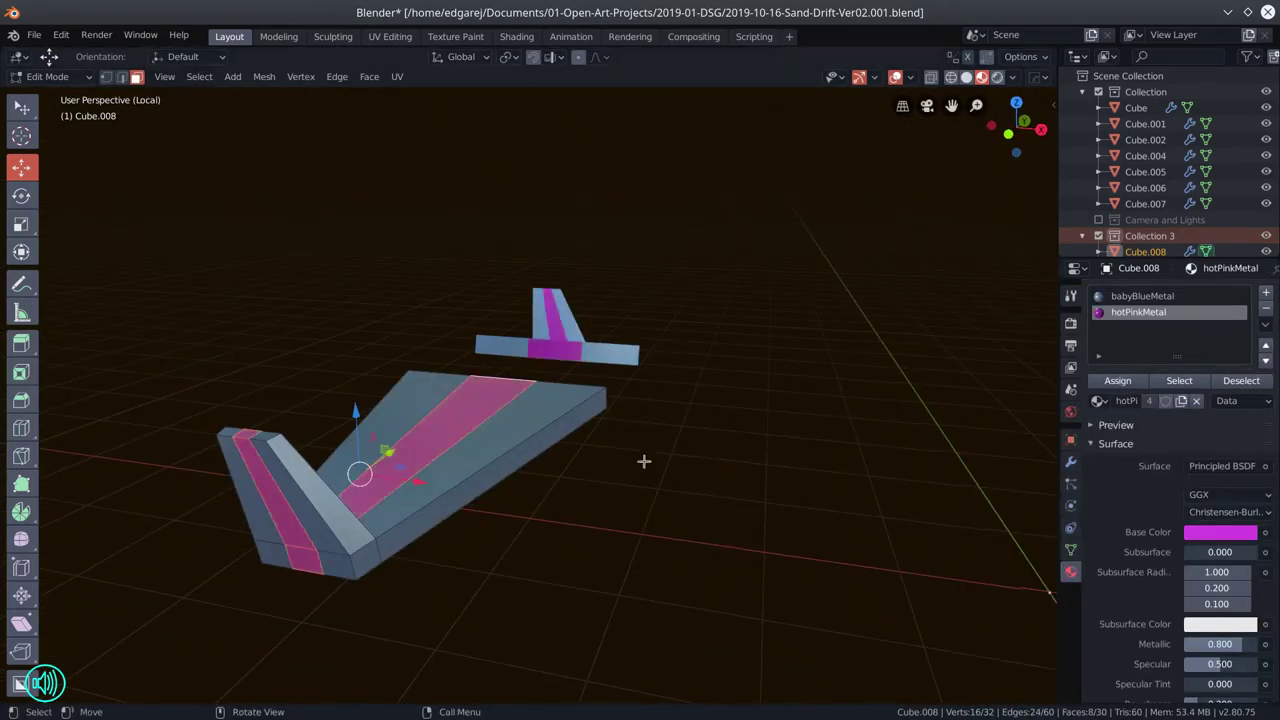
{"action": "key", "text": "Tab"}
{"action": "key", "text": "KP_Divide"}
{"action": "left_click_drag", "start_coordinate": [709, 491], "coordinate": [560, 530]}
- Give the slab a new purple-blue material named 'blue'
{"action": "left_click", "coordinate": [491, 426]}
{"action": "left_click", "coordinate": [1165, 376]}
{"action": "left_click_drag", "start_coordinate": [640, 450], "coordinate": [720, 445]}
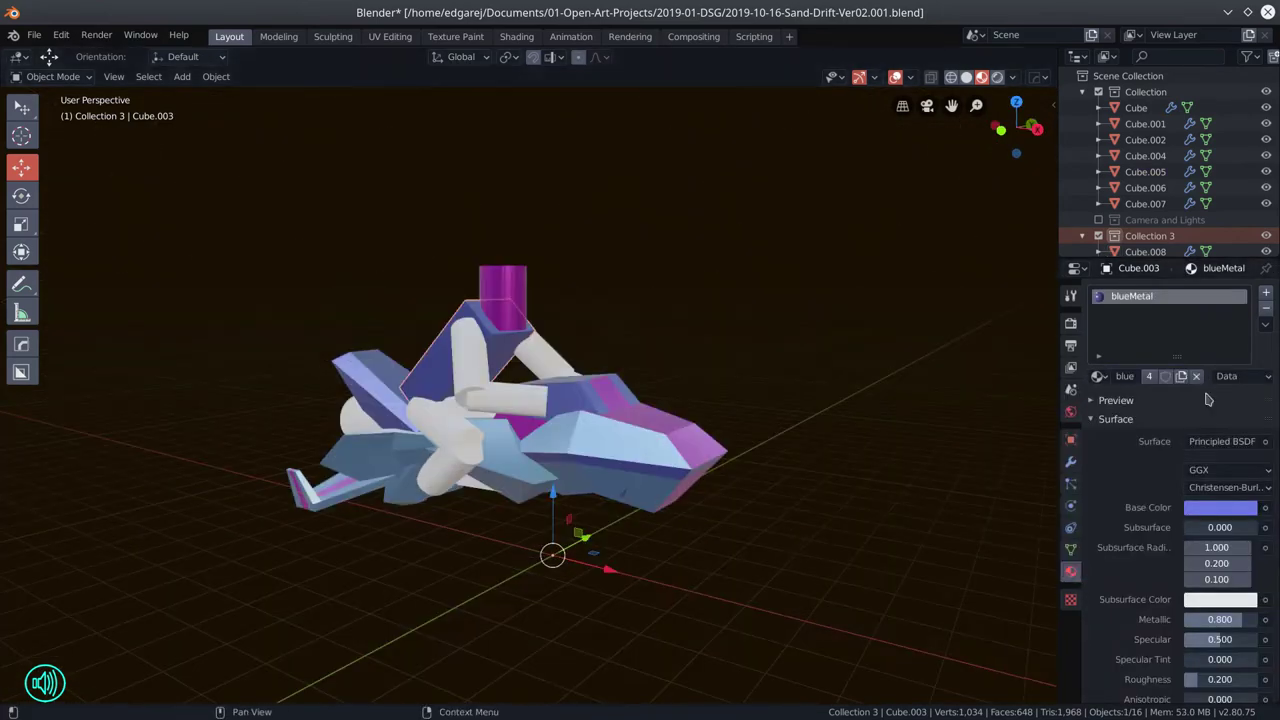
{"action": "left_click", "coordinate": [1220, 507]}
{"action": "left_click", "coordinate": [1185, 350]}
{"action": "double_click", "coordinate": [1128, 376]}
{"action": "type", "text": "blue"}
{"action": "left_click", "coordinate": [1099, 376]}
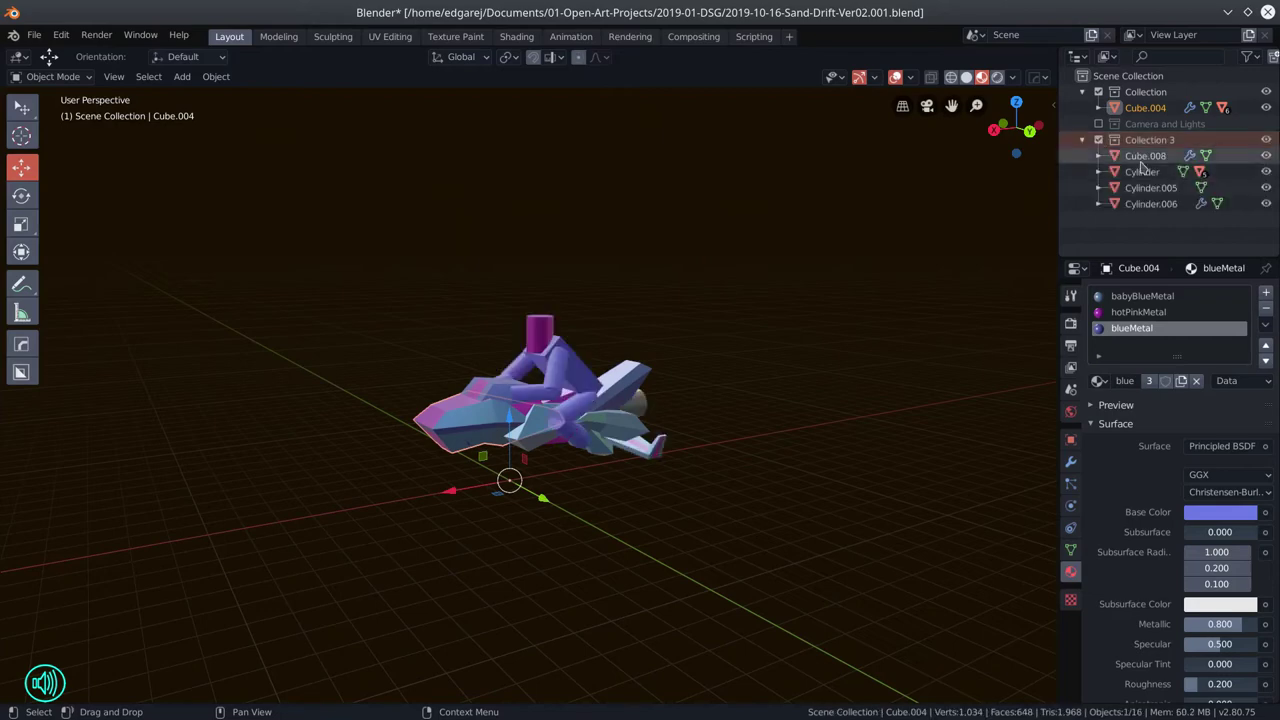
- Move Cylinder, Cylinder.005 and Cylinder.006 into Collection
{"action": "left_click", "coordinate": [1142, 171], "text": "ctrl"}
{"action": "left_click", "coordinate": [1150, 187], "text": "ctrl"}
{"action": "left_click", "coordinate": [1150, 203], "text": "ctrl"}
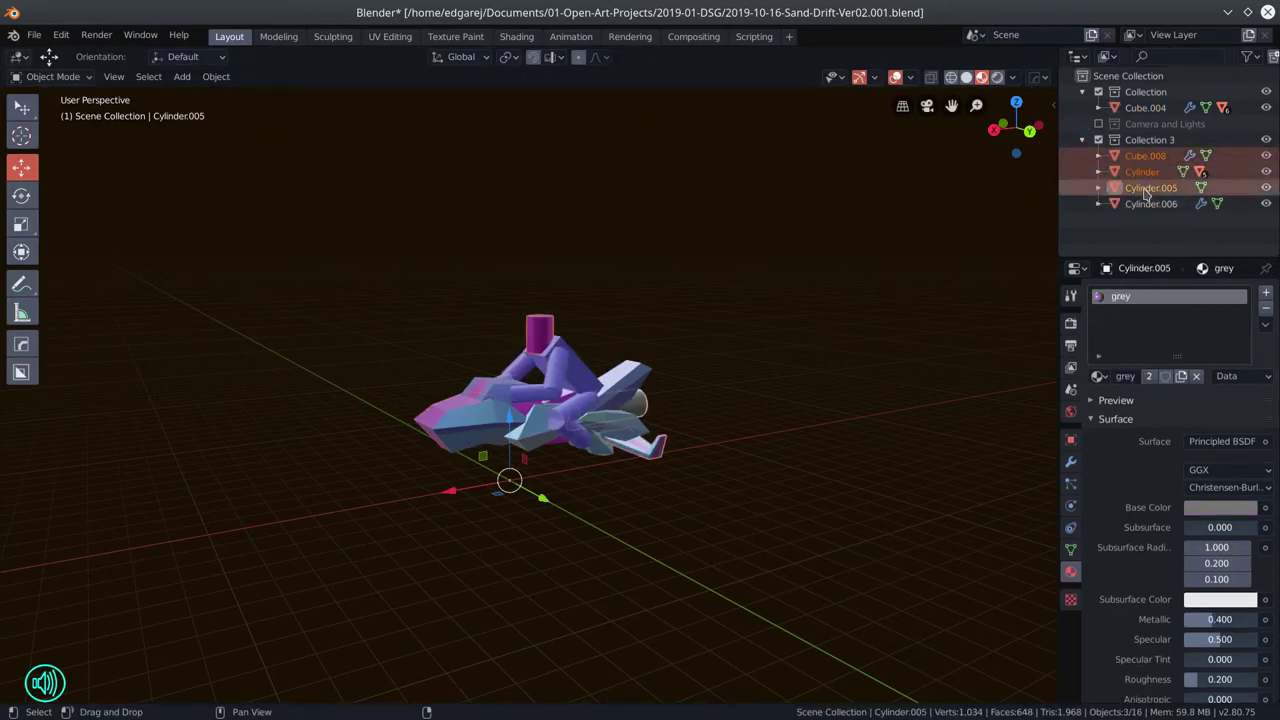
{"action": "key", "text": "m"}
{"action": "left_click", "coordinate": [817, 369]}
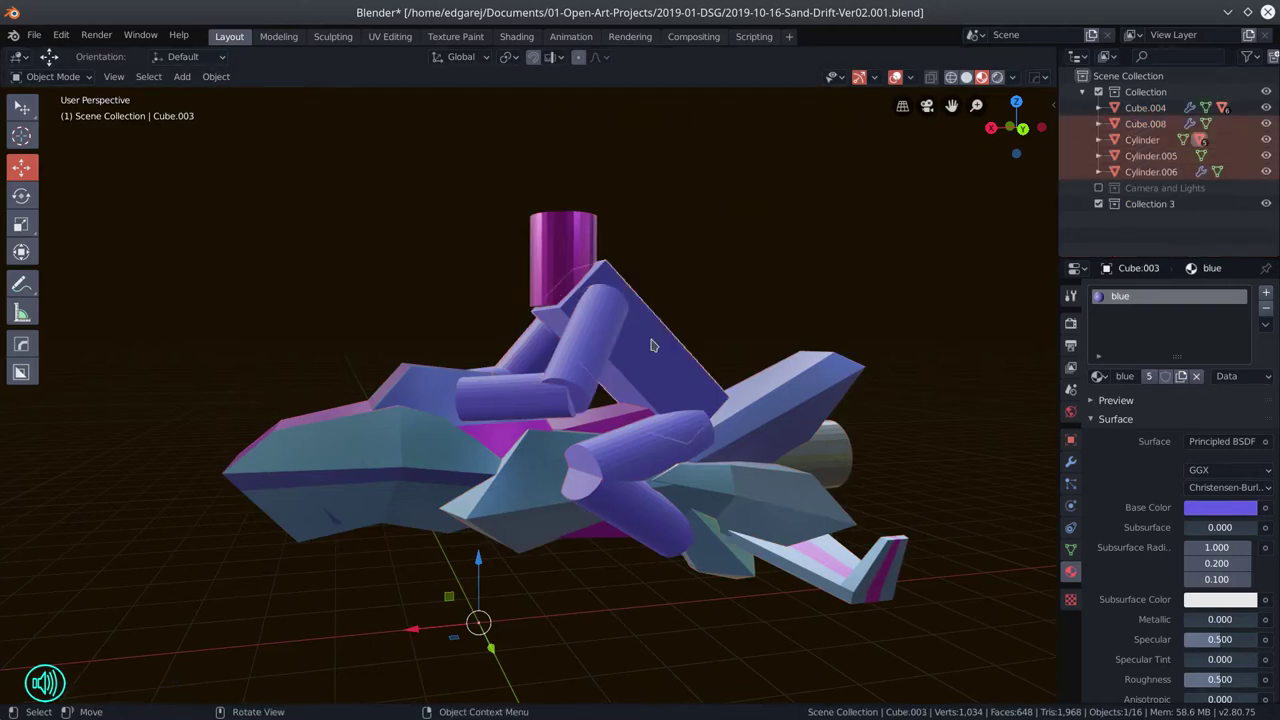
- Clear the parent of the slab piece Cube.003
{"action": "left_click", "coordinate": [651, 325]}
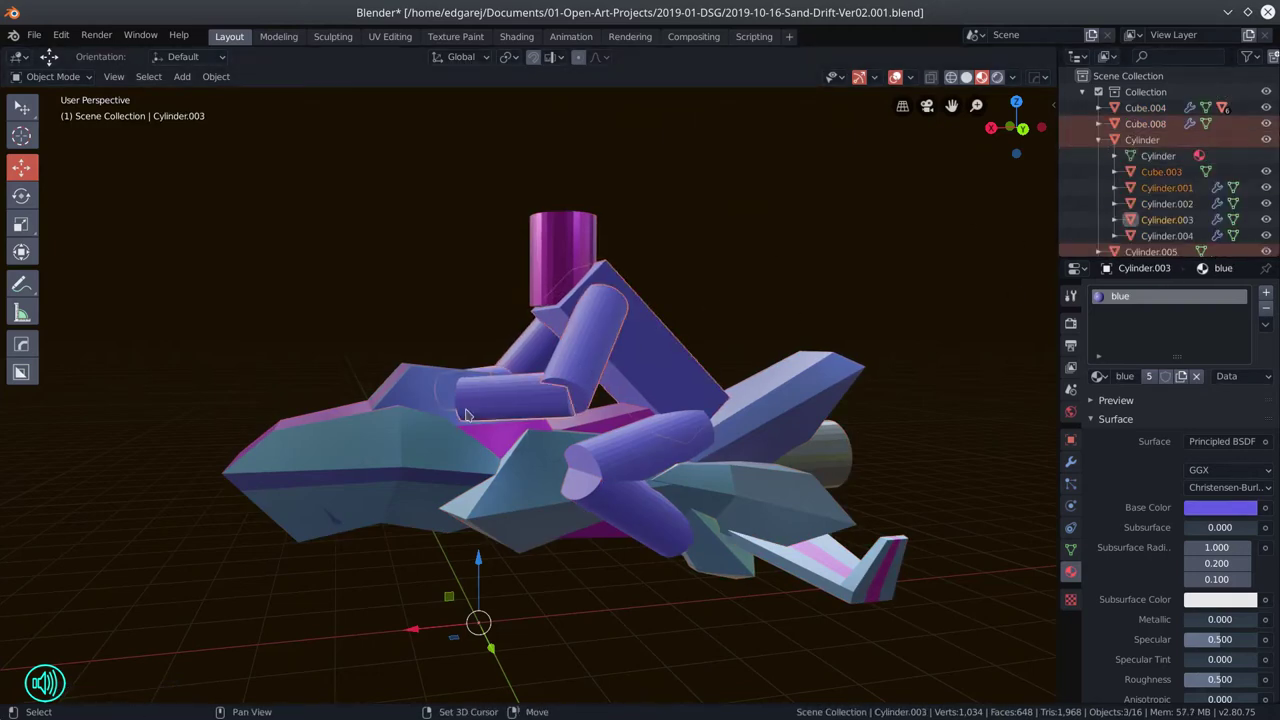
{"action": "left_click", "coordinate": [743, 221]}
{"action": "left_click", "coordinate": [563, 250], "text": "shift"}
{"action": "key", "text": "ctrl+p"}
- Parent the cylinders and bike pieces to Cube.004
{"action": "left_click", "coordinate": [771, 217]}
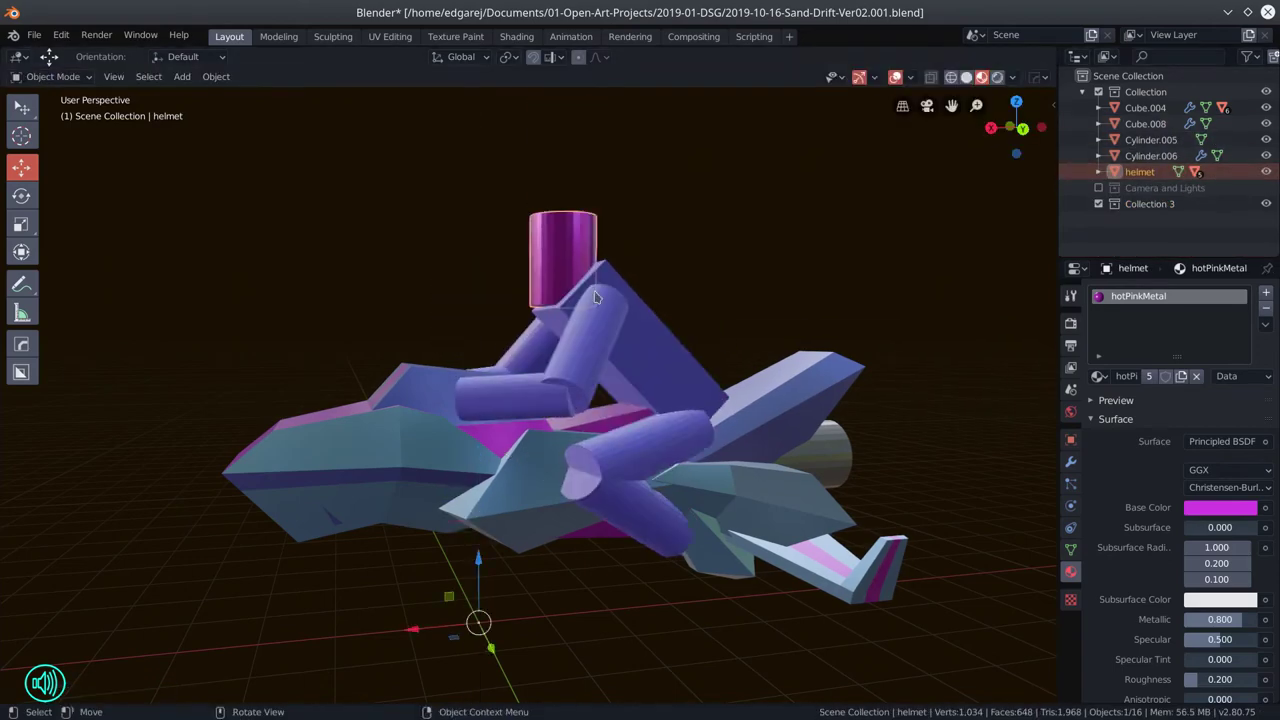
{"action": "left_click", "coordinate": [1148, 141]}
{"action": "left_click", "coordinate": [1120, 108]}
{"action": "left_click", "coordinate": [1150, 156], "text": "shift"}
{"action": "key", "text": "ctrl+p"}
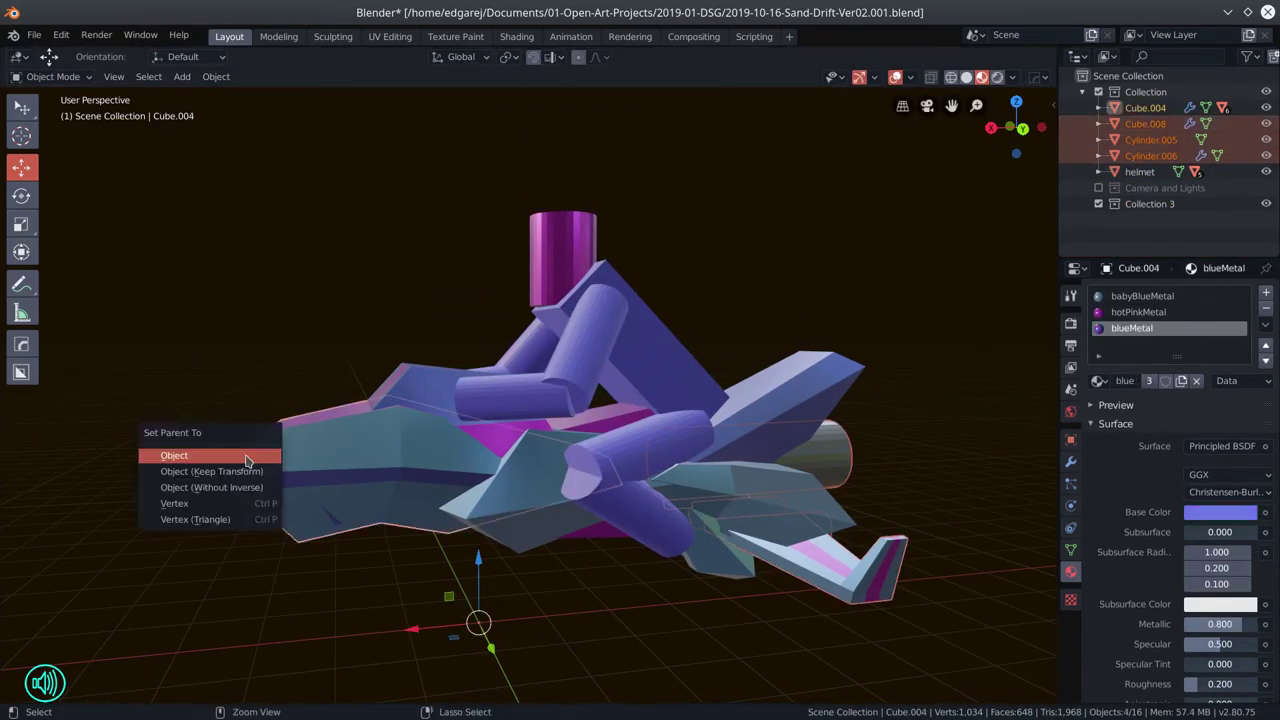
{"action": "left_click", "coordinate": [180, 534]}
- Nest Cube.004 under the helmet object and save the file
{"action": "key", "text": "g"}
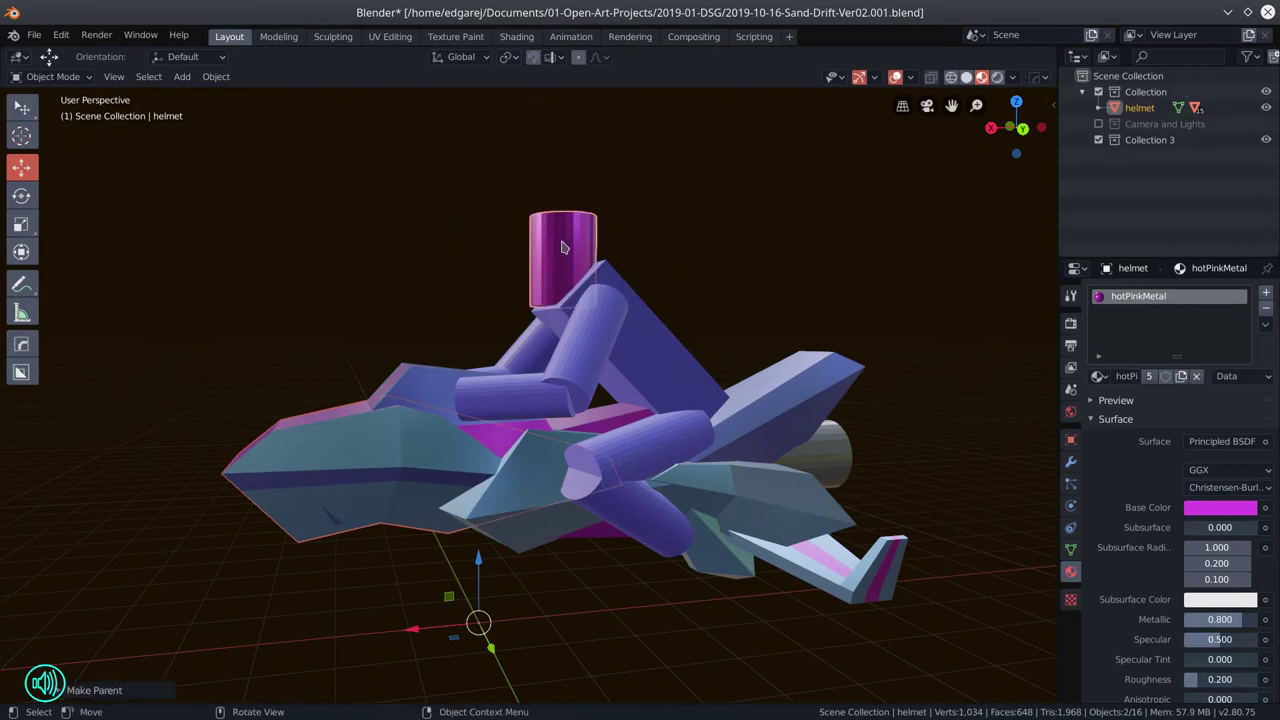
{"action": "left_click_drag", "start_coordinate": [480, 530], "coordinate": [845, 572]}
{"action": "key", "text": "ctrl+s"}
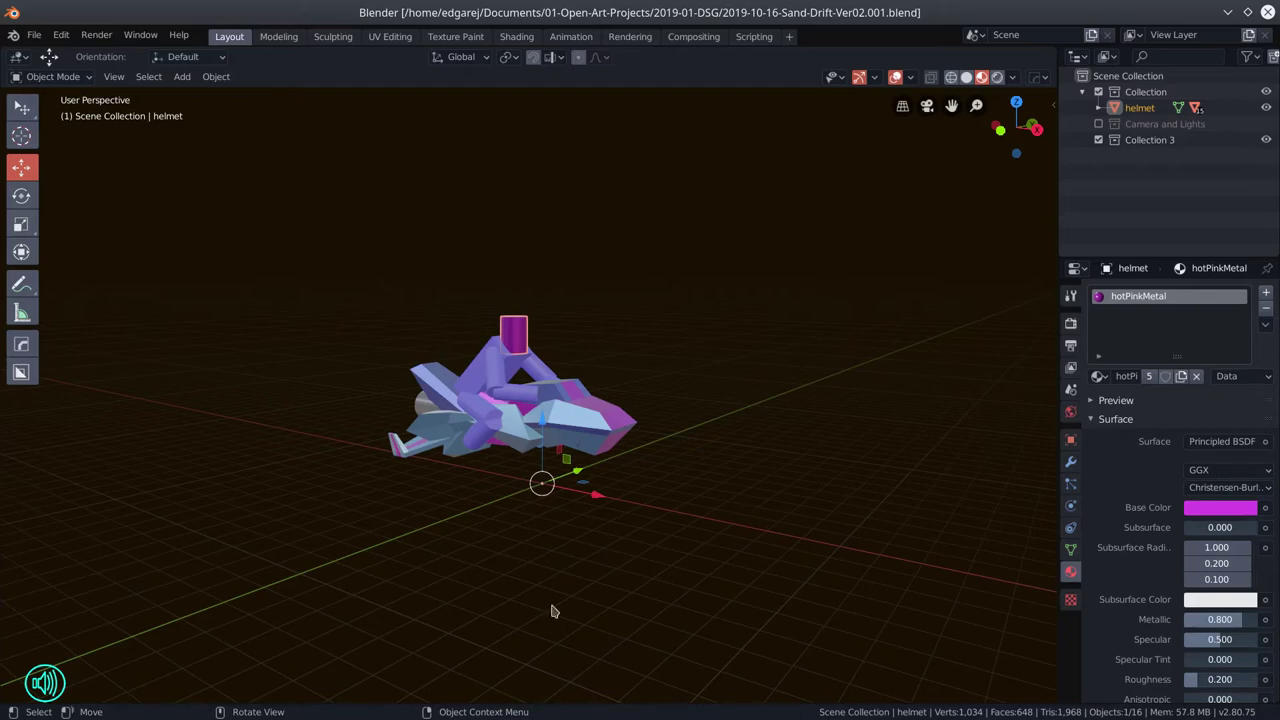
- Duplicate the rider-and-bike model and shift the copy along the X axis
{"action": "left_click_drag", "start_coordinate": [555, 611], "coordinate": [526, 619]}
{"action": "key", "text": "g"}
{"action": "key", "text": "x"}
{"action": "left_click", "coordinate": [675, 650]}
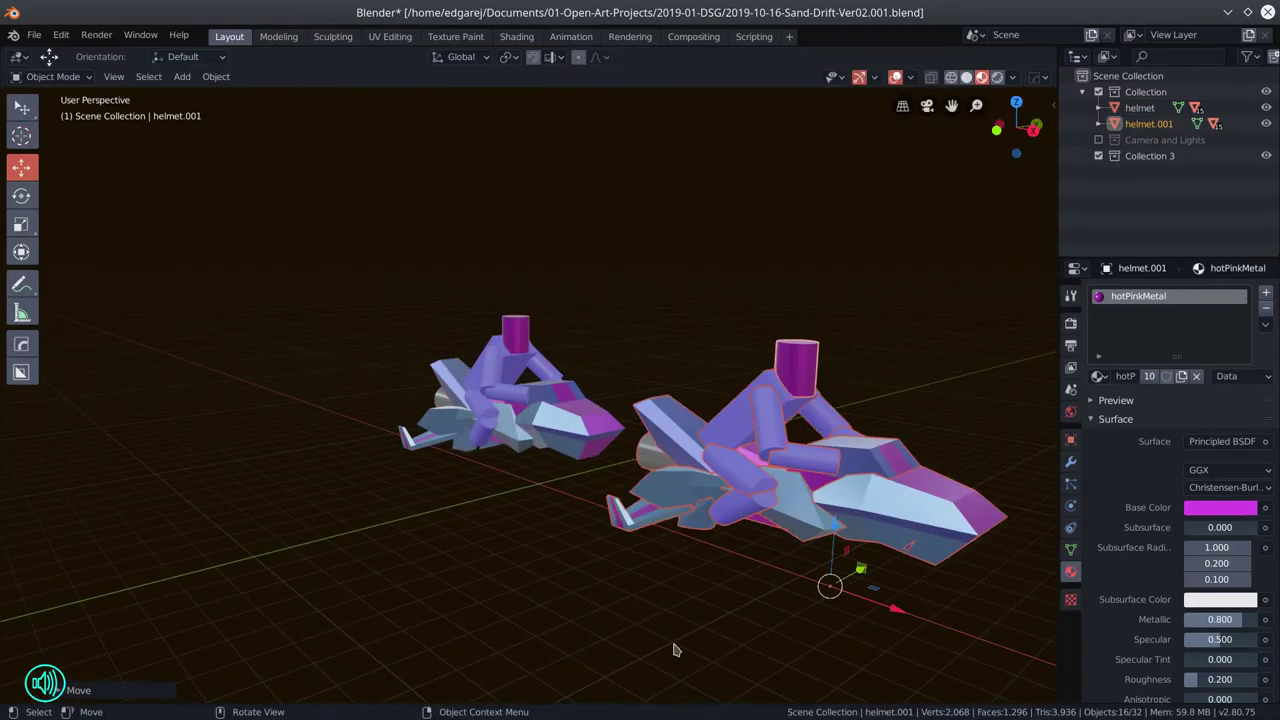
{"action": "key", "text": "g"}
{"action": "key", "text": "x"}
{"action": "left_click", "coordinate": [345, 481]}
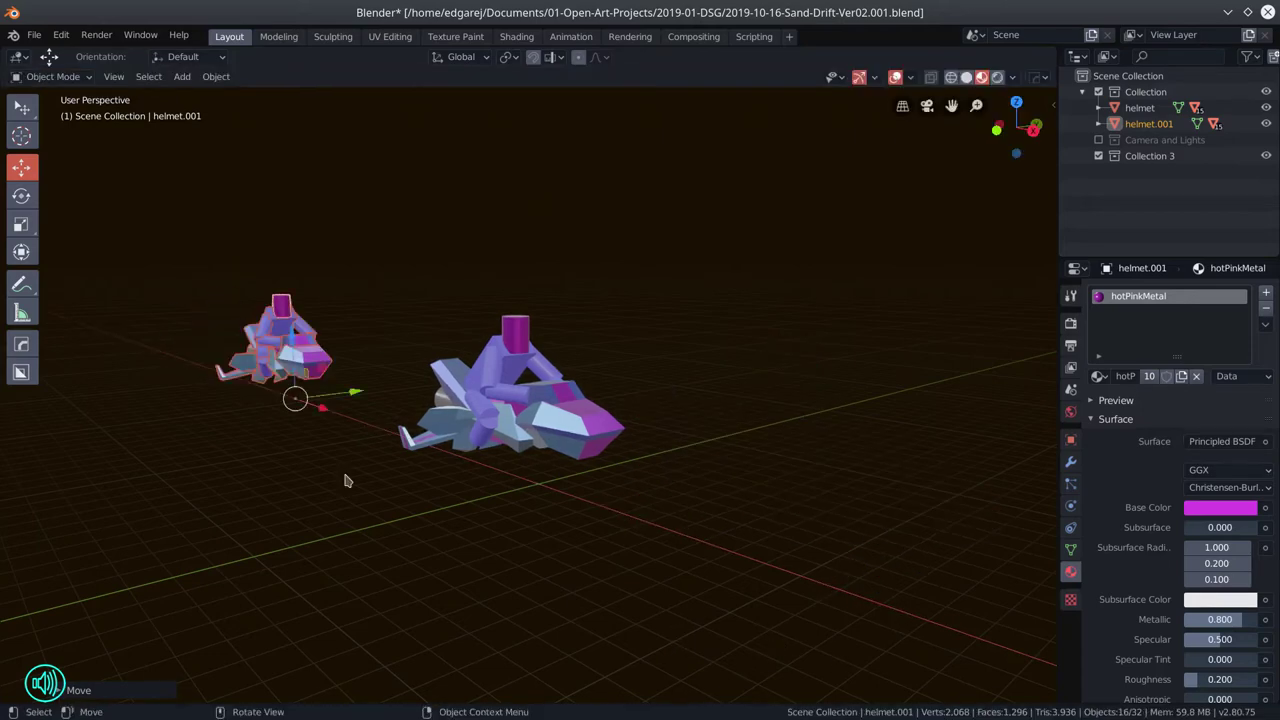
- Select one face of the bike's nose piece in Edit Mode
{"action": "left_click_drag", "start_coordinate": [287, 303], "coordinate": [740, 490]}
{"action": "scroll", "coordinate": [749, 543], "scroll_direction": "up", "scroll_amount": 5}
{"action": "left_click", "coordinate": [686, 537]}
{"action": "key", "text": "Tab"}
{"action": "left_click", "coordinate": [707, 468]}
{"action": "left_click_drag", "start_coordinate": [724, 556], "coordinate": [676, 525]}
{"action": "key", "text": "Tab"}
- Duplicate a panel of the Cube piece and stretch the copy along Y
{"action": "left_click", "coordinate": [611, 423]}
{"action": "key", "text": "Tab"}
{"action": "key", "text": "Tab"}
{"action": "key", "text": "shift+d"}
{"action": "left_click", "coordinate": [706, 520]}
{"action": "left_click", "coordinate": [588, 442]}
{"action": "left_click_drag", "start_coordinate": [588, 442], "coordinate": [571, 537]}
{"action": "key", "text": "Tab"}
{"action": "scroll", "coordinate": [430, 340], "scroll_direction": "up", "scroll_amount": 3}
- Extrude the selected vertices of the new panel and scale them down
{"action": "key", "text": "g"}
{"action": "key", "text": "x"}
{"action": "key", "text": "Escape"}
{"action": "key", "text": "e"}
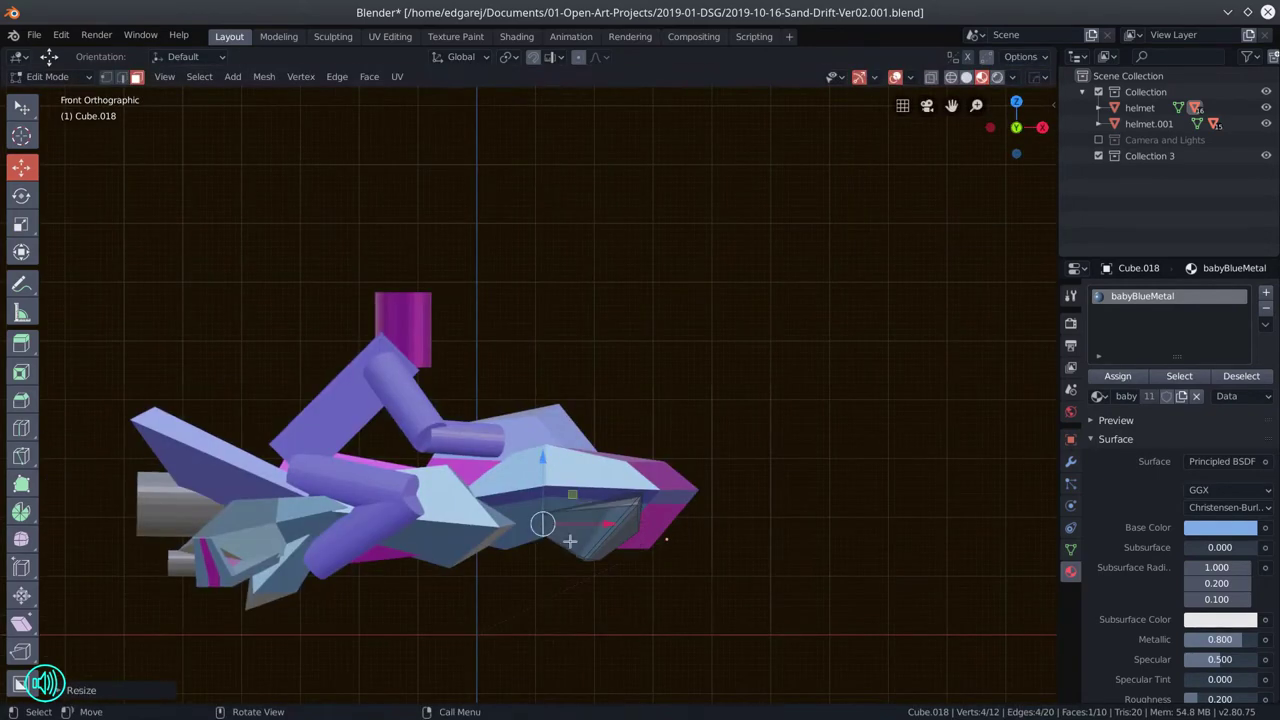
{"action": "left_click", "coordinate": [590, 550]}
{"action": "left_click_drag", "start_coordinate": [646, 600], "coordinate": [56, 367]}
{"action": "key", "text": "s"}
{"action": "left_click", "coordinate": [449, 557]}
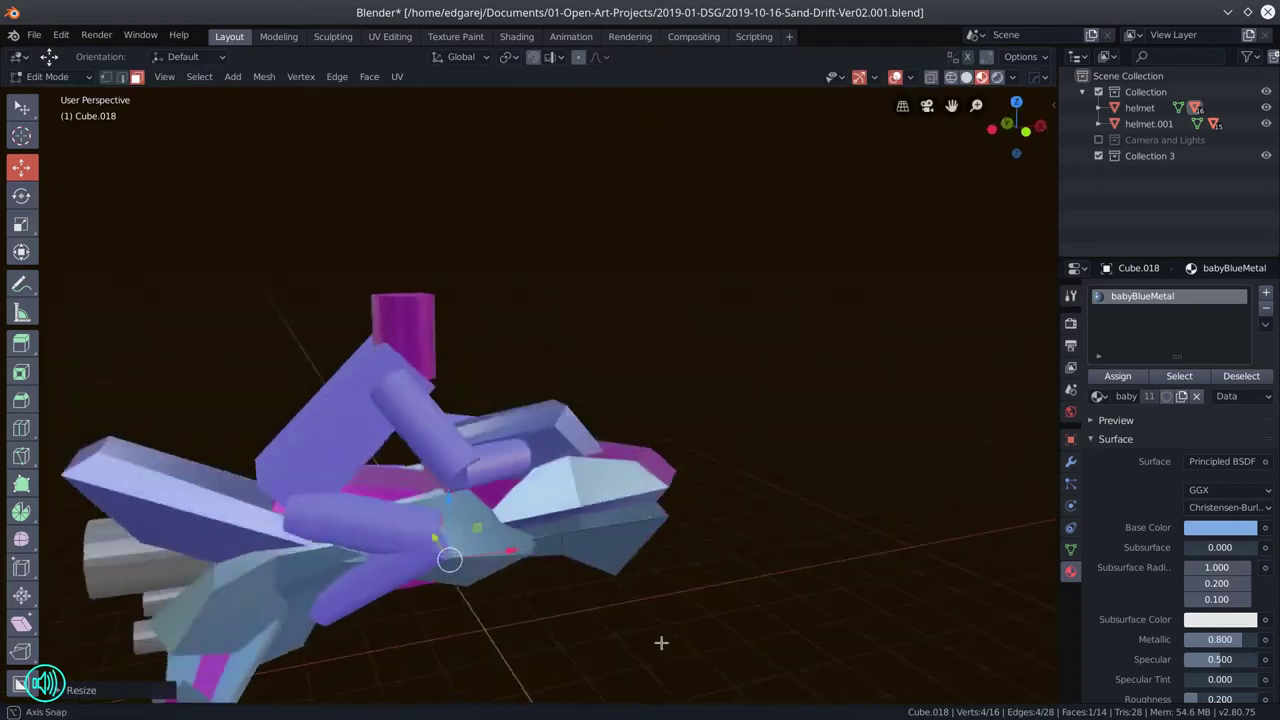
{"action": "left_click_drag", "start_coordinate": [449, 557], "coordinate": [636, 604]}
{"action": "scroll", "coordinate": [471, 543], "scroll_direction": "up", "scroll_amount": 2}
- Extrude the selected face three times, then select a single vertex
{"action": "key", "text": "e"}
{"action": "left_click", "coordinate": [633, 596]}
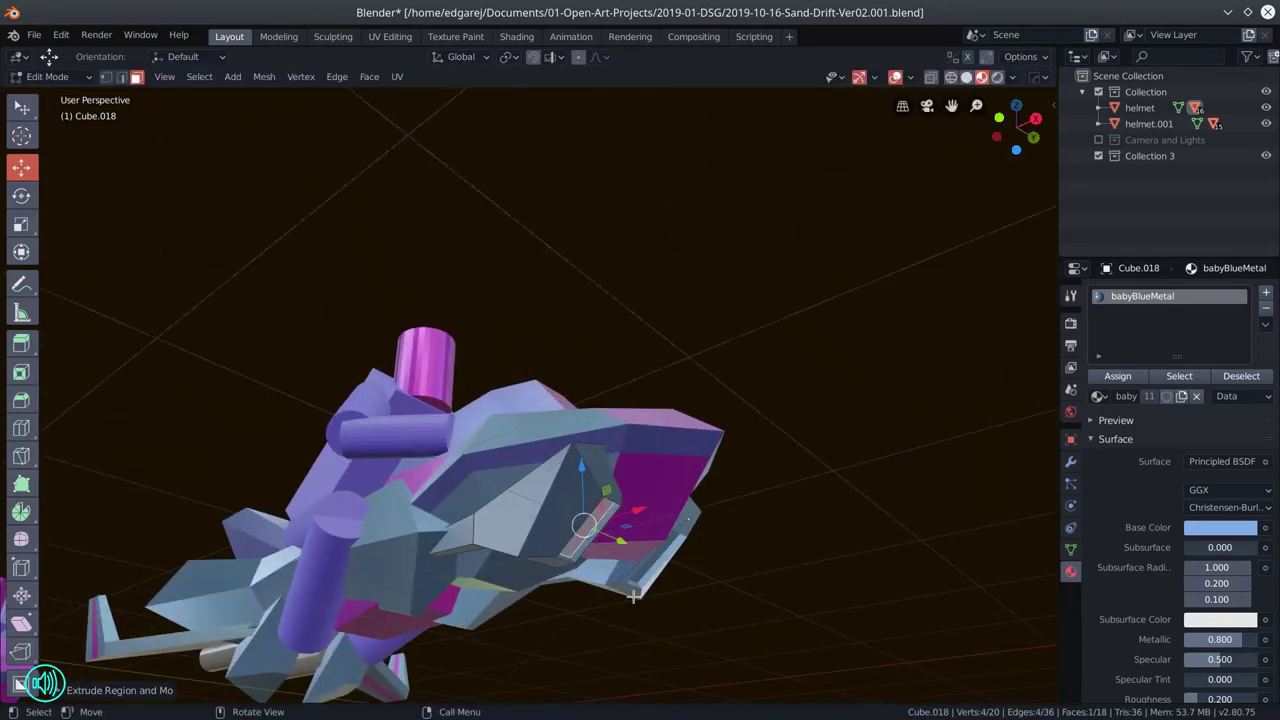
{"action": "key", "text": "e"}
{"action": "left_click", "coordinate": [616, 578]}
{"action": "key", "text": "e"}
{"action": "left_click", "coordinate": [616, 578]}
{"action": "left_click_drag", "start_coordinate": [616, 578], "coordinate": [502, 440]}
{"action": "left_click", "coordinate": [105, 76]}
{"action": "left_click", "coordinate": [411, 476]}
{"action": "left_click_drag", "start_coordinate": [458, 476], "coordinate": [623, 537]}
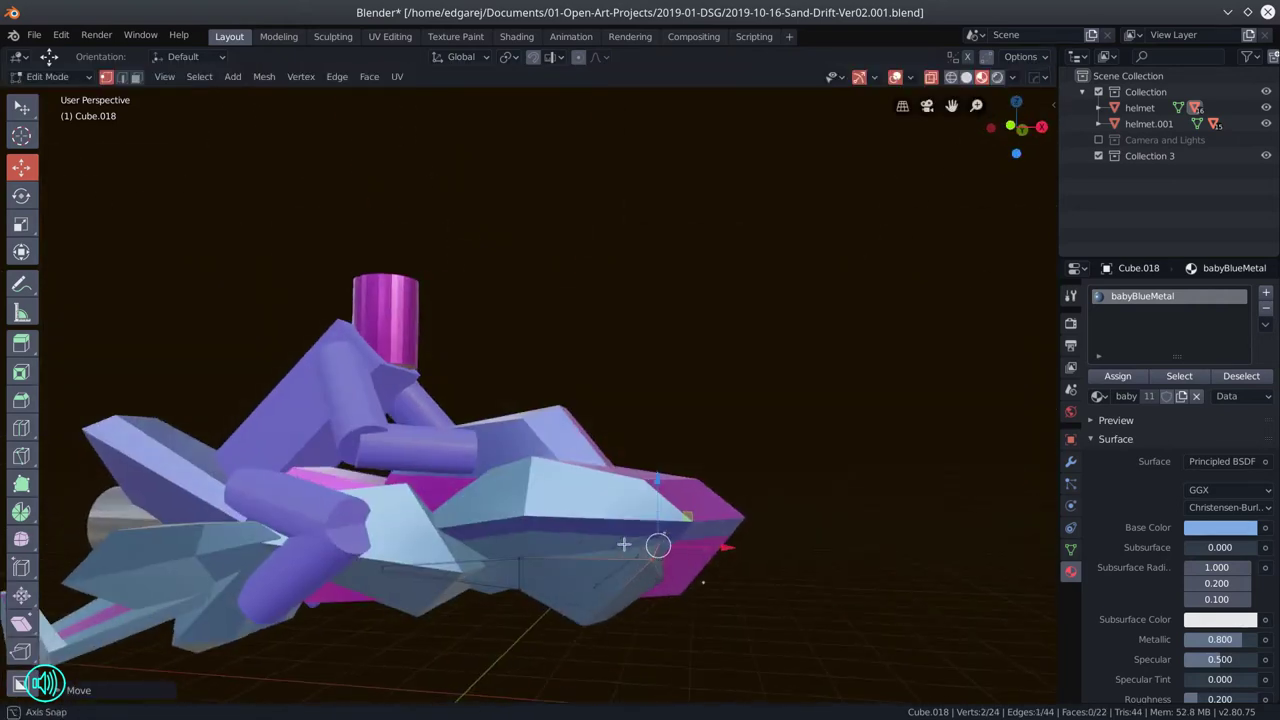
- Select the tail piece Cube.007 and one of its edges in Edit Mode
{"action": "key", "text": "Tab"}
{"action": "scroll", "coordinate": [709, 471], "scroll_direction": "down", "scroll_amount": 5}
{"action": "scroll", "coordinate": [550, 455], "scroll_direction": "up", "scroll_amount": 4}
{"action": "left_click_drag", "start_coordinate": [550, 455], "coordinate": [372, 495]}
{"action": "left_click", "coordinate": [590, 460]}
{"action": "key", "text": "Tab"}
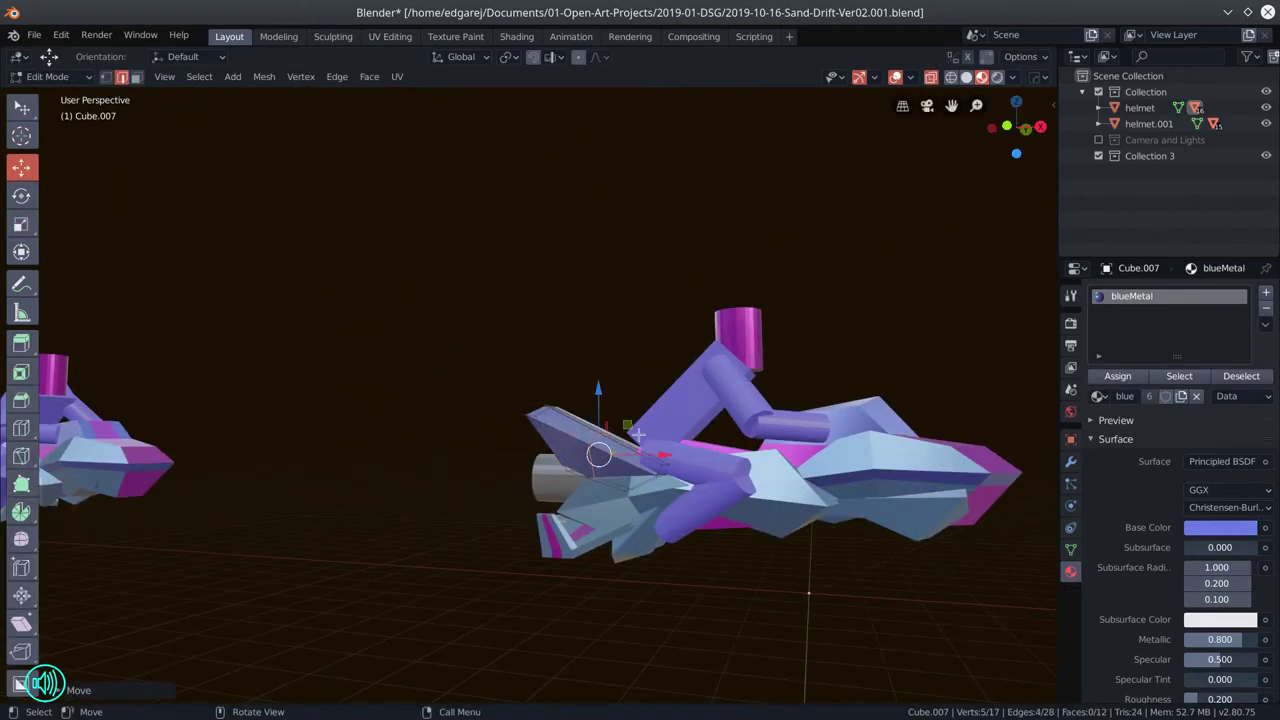
{"action": "scroll", "coordinate": [637, 435], "scroll_direction": "up", "scroll_amount": 2}
{"action": "left_click", "coordinate": [733, 487]}
{"action": "key", "text": "Tab"}
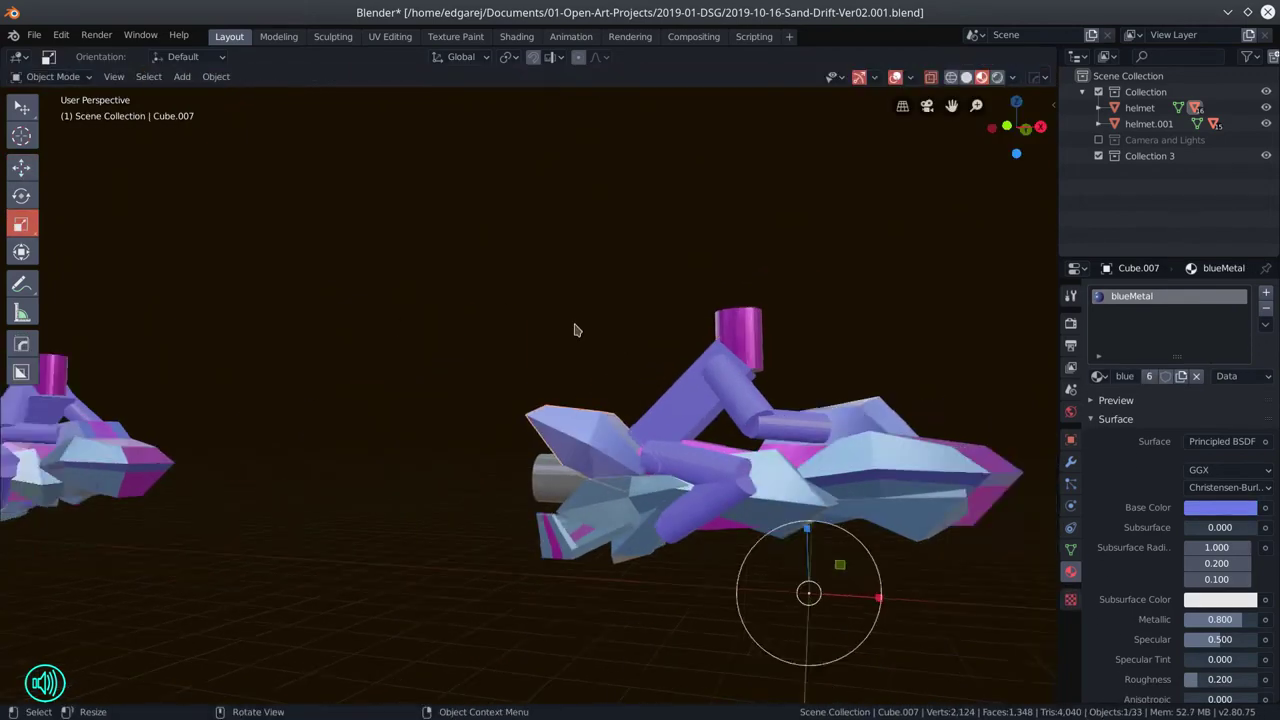
- Select one face of the tail piece, then leave Edit Mode
{"action": "scroll", "coordinate": [574, 329], "scroll_direction": "down", "scroll_amount": 3}
{"action": "key", "text": "Tab"}
{"action": "scroll", "coordinate": [477, 557], "scroll_direction": "up", "scroll_amount": 3}
{"action": "left_click", "coordinate": [500, 450]}
{"action": "left_click_drag", "start_coordinate": [788, 655], "coordinate": [563, 531]}
{"action": "key", "text": "Tab"}
- Frame the wing piece from the right side and apply its transforms
{"action": "left_click", "coordinate": [563, 531]}
{"action": "key", "text": "KP_3"}
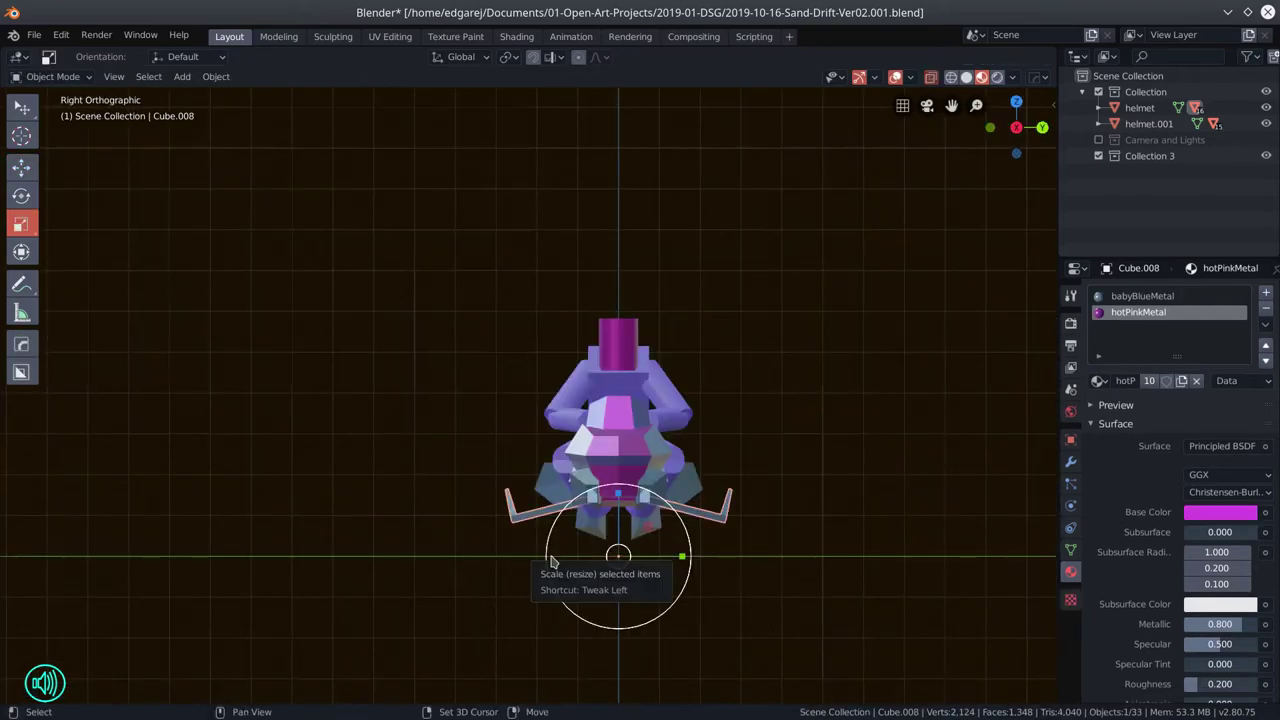
{"action": "scroll", "coordinate": [624, 525], "scroll_direction": "up", "scroll_amount": 2}
{"action": "left_click_drag", "start_coordinate": [624, 525], "coordinate": [491, 498]}
{"action": "key", "text": "KP_Decimal"}
{"action": "key", "text": "ctrl+a"}
{"action": "left_click", "coordinate": [457, 471]}
{"action": "key", "text": "Tab"}
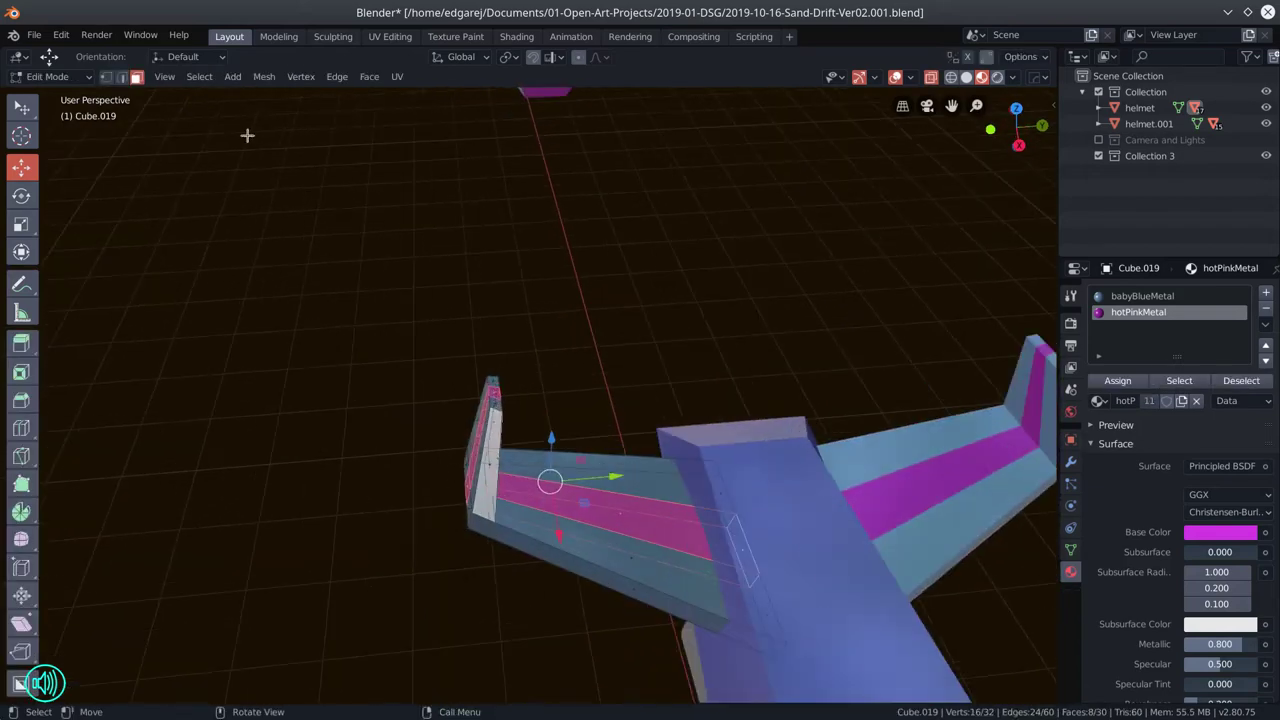
- Give the wing tip babyBlueMetal and scale it
{"action": "left_click_drag", "start_coordinate": [249, 134], "coordinate": [367, 462]}
{"action": "left_click", "coordinate": [367, 462]}
{"action": "left_click", "coordinate": [373, 460], "text": "shift"}
{"action": "scroll", "coordinate": [373, 460], "scroll_direction": "down", "scroll_amount": 5}
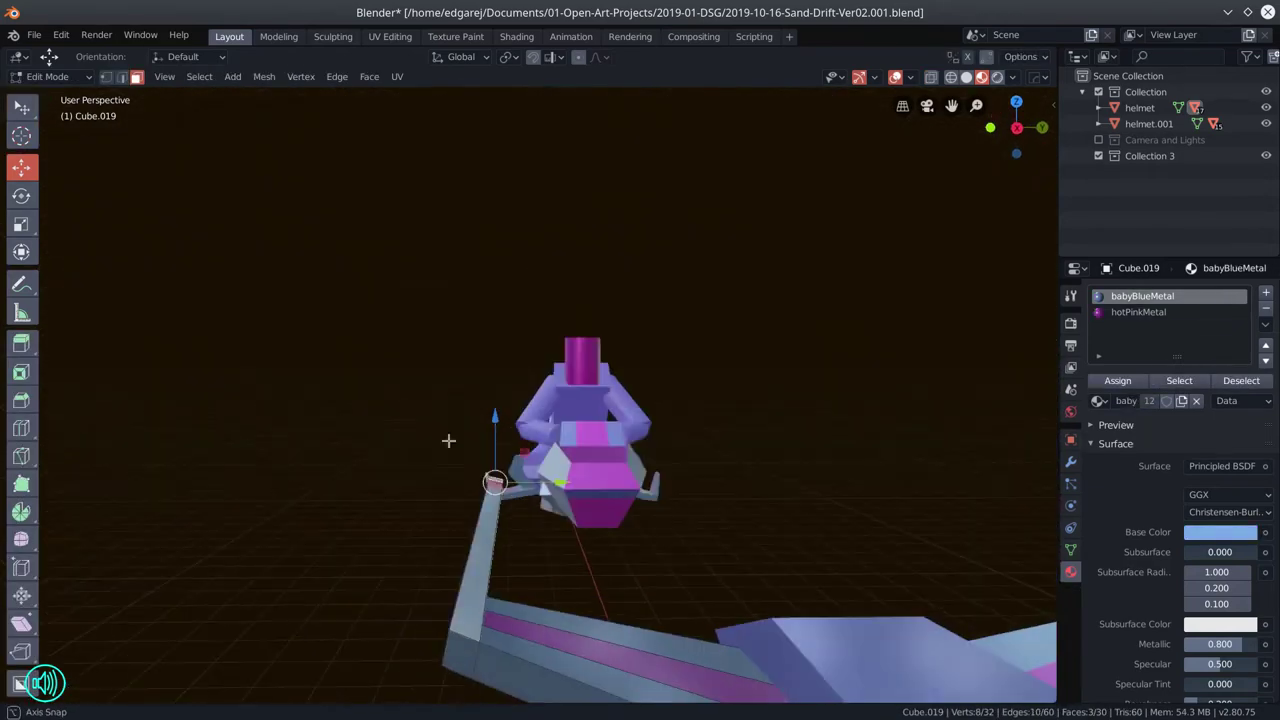
{"action": "left_click_drag", "start_coordinate": [449, 520], "coordinate": [457, 326]}
{"action": "left_click", "coordinate": [414, 286]}
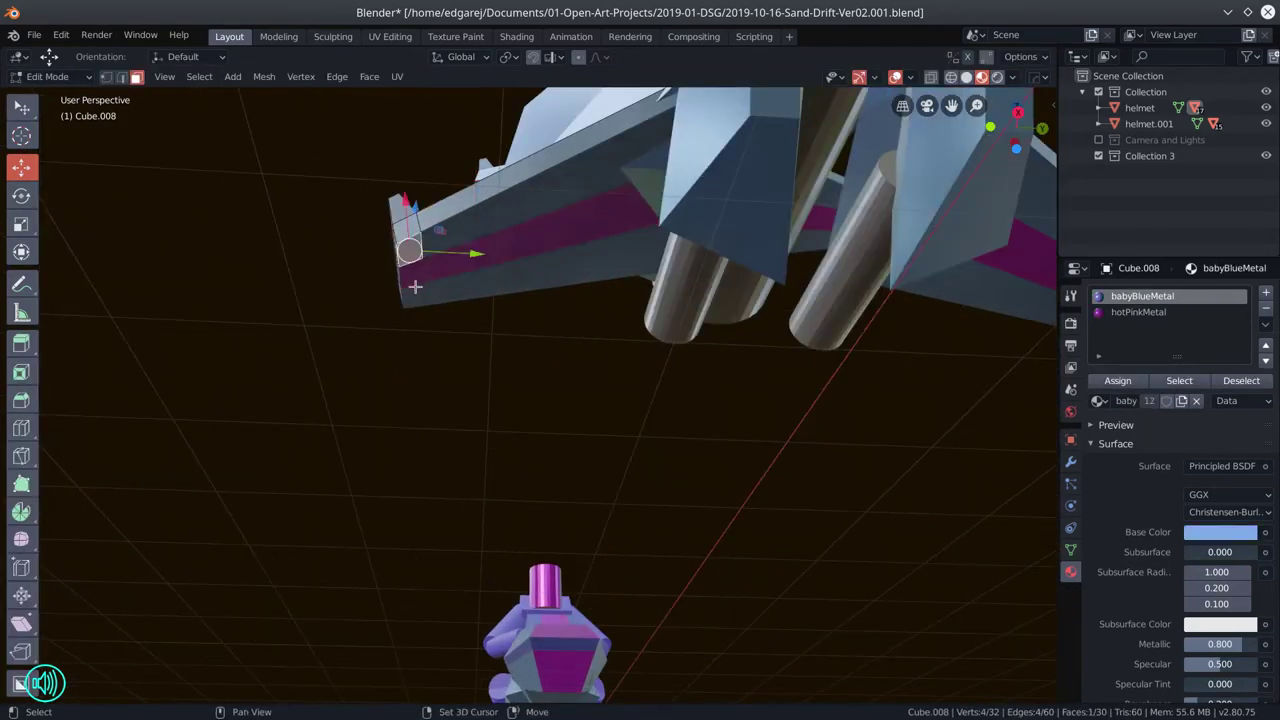
{"action": "key", "text": "KP_1"}
{"action": "key", "text": "s"}
{"action": "left_click_drag", "start_coordinate": [694, 394], "coordinate": [700, 300]}
{"action": "scroll", "coordinate": [678, 520], "scroll_direction": "down", "scroll_amount": 4}
{"action": "key", "text": "Tab"}
- Assign hotPinkMetal to the selected bike part
{"action": "left_click", "coordinate": [1099, 380]}
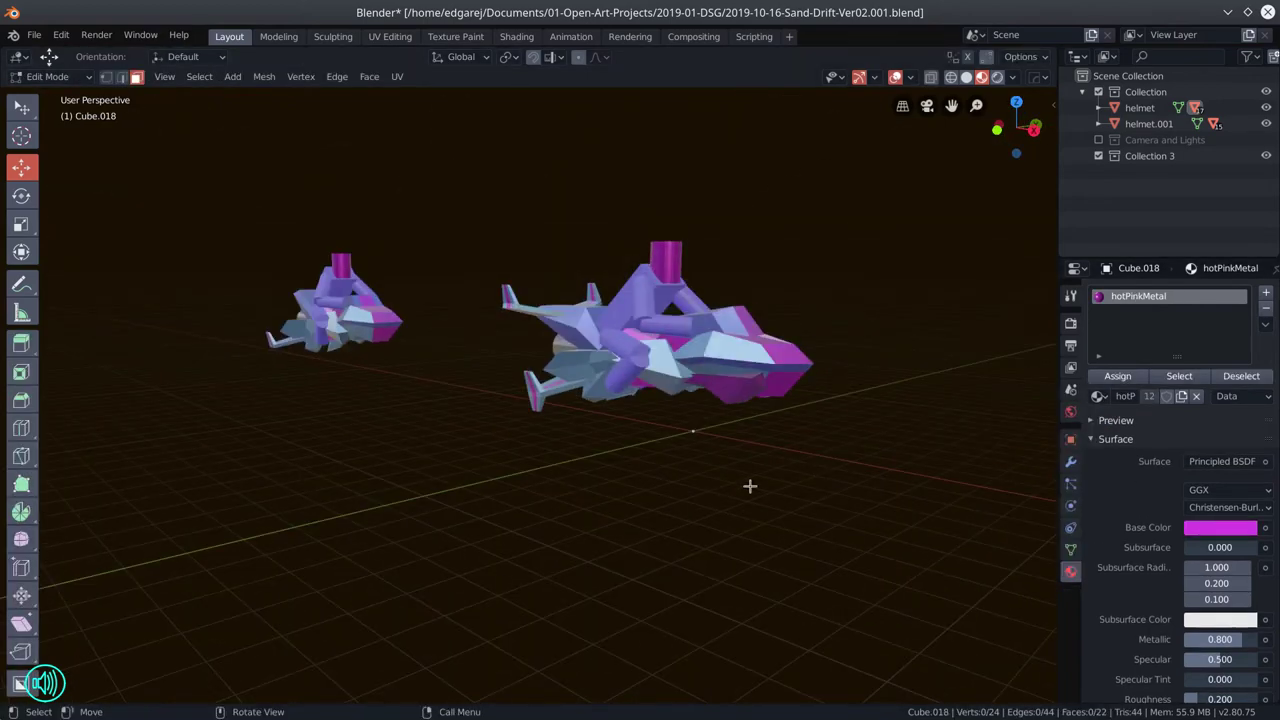
{"action": "left_click_drag", "start_coordinate": [750, 486], "coordinate": [506, 497]}
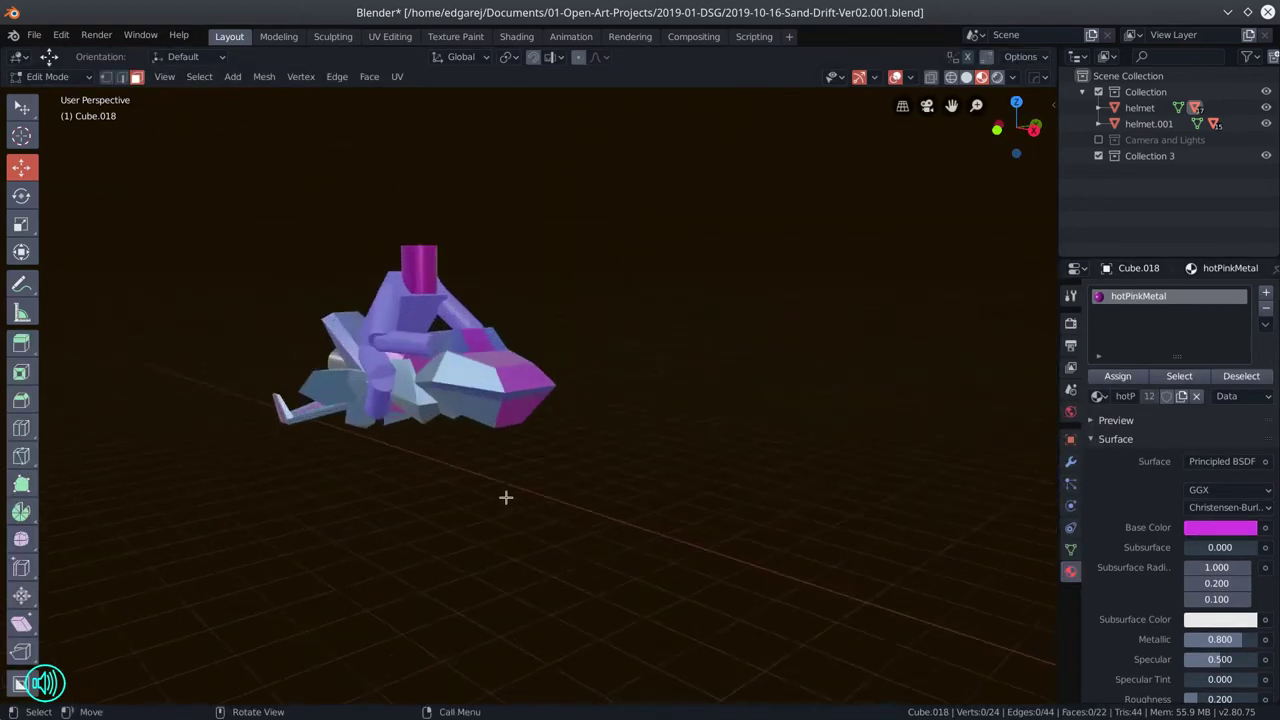
{"action": "scroll", "coordinate": [486, 514], "scroll_direction": "up", "scroll_amount": 3}
{"action": "key", "text": "Tab"}
- Give another bike part the greenMetal.001 material
{"action": "left_click", "coordinate": [283, 378]}
{"action": "key", "text": "Tab"}
{"action": "scroll", "coordinate": [529, 443], "scroll_direction": "up", "scroll_amount": 4}
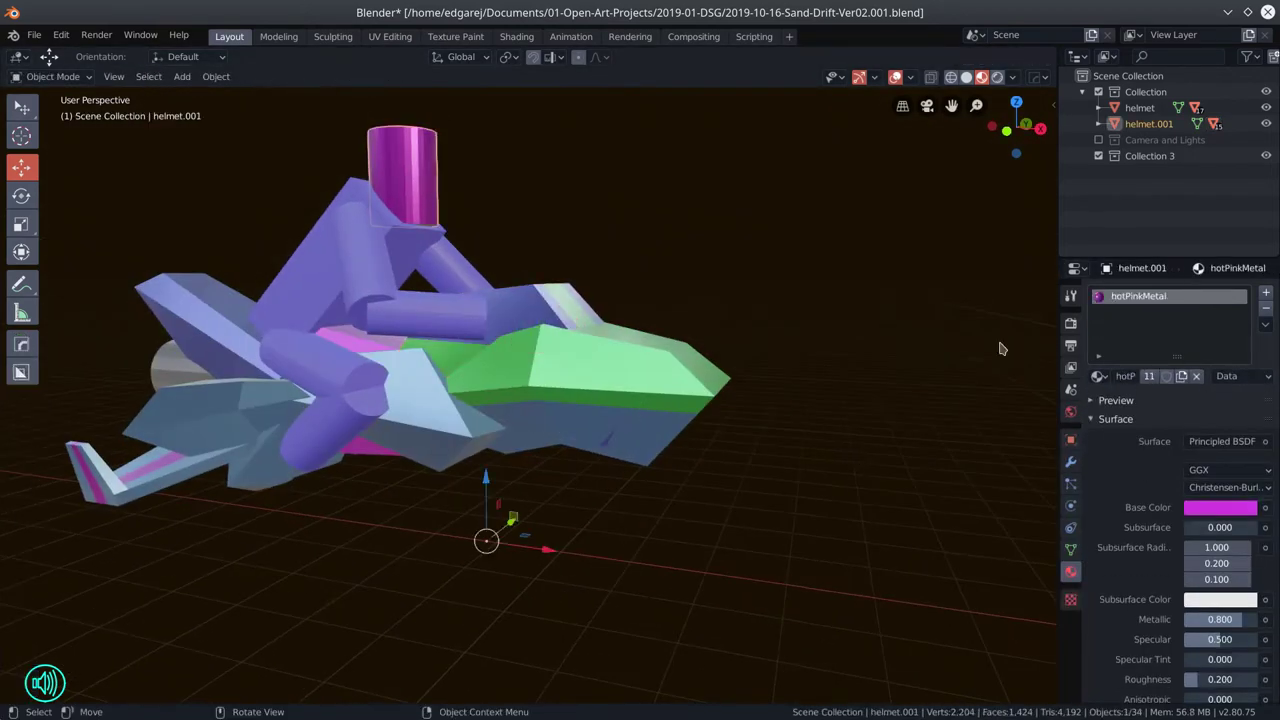
{"action": "left_click", "coordinate": [1098, 376]}
{"action": "left_click", "coordinate": [995, 453]}
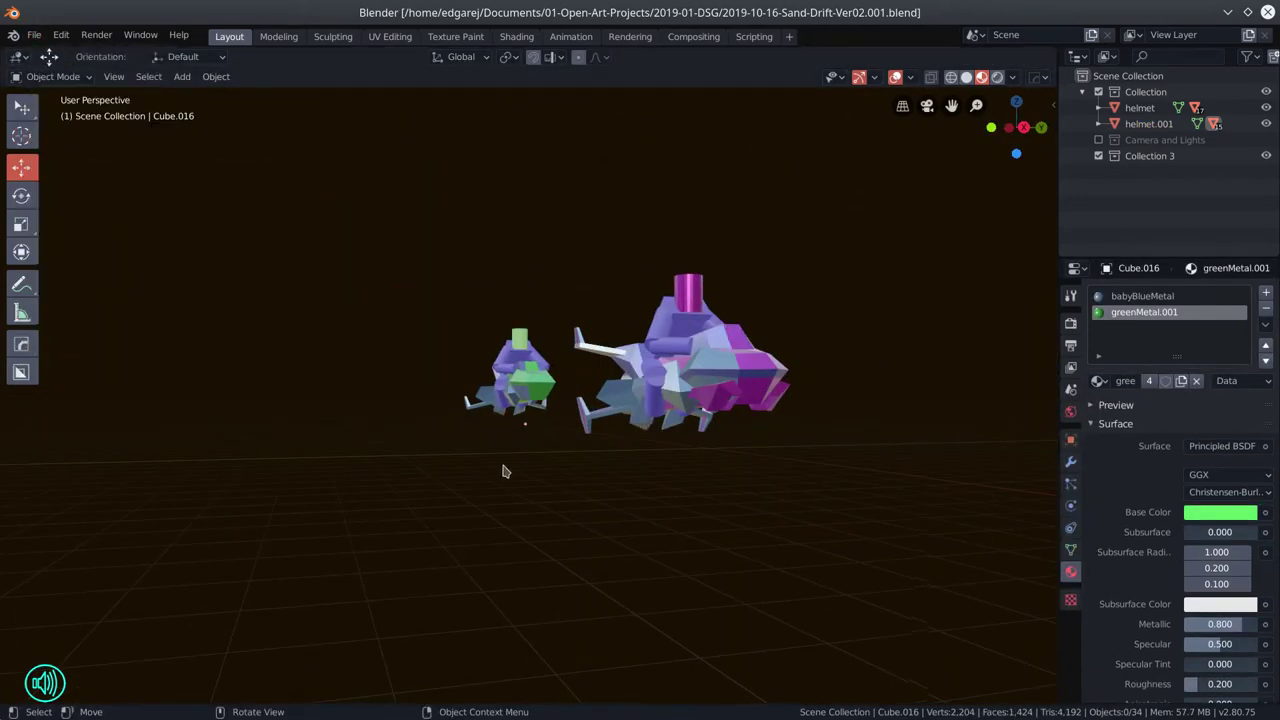
{"action": "left_click_drag", "start_coordinate": [500, 471], "coordinate": [555, 497]}
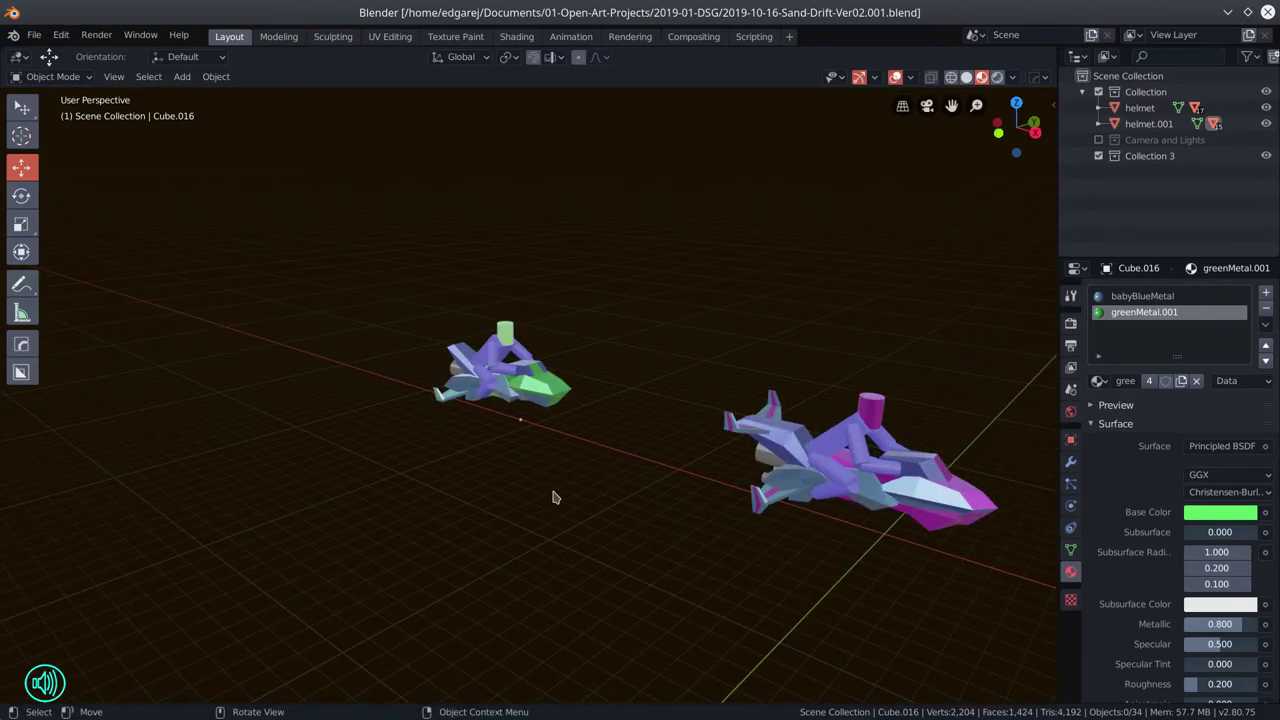
- Include the Camera and Lights collection, select the Camera and look through it
{"action": "scroll", "coordinate": [556, 497], "scroll_direction": "down", "scroll_amount": 4}
{"action": "left_click", "coordinate": [1098, 140]}
{"action": "left_click", "coordinate": [1082, 140]}
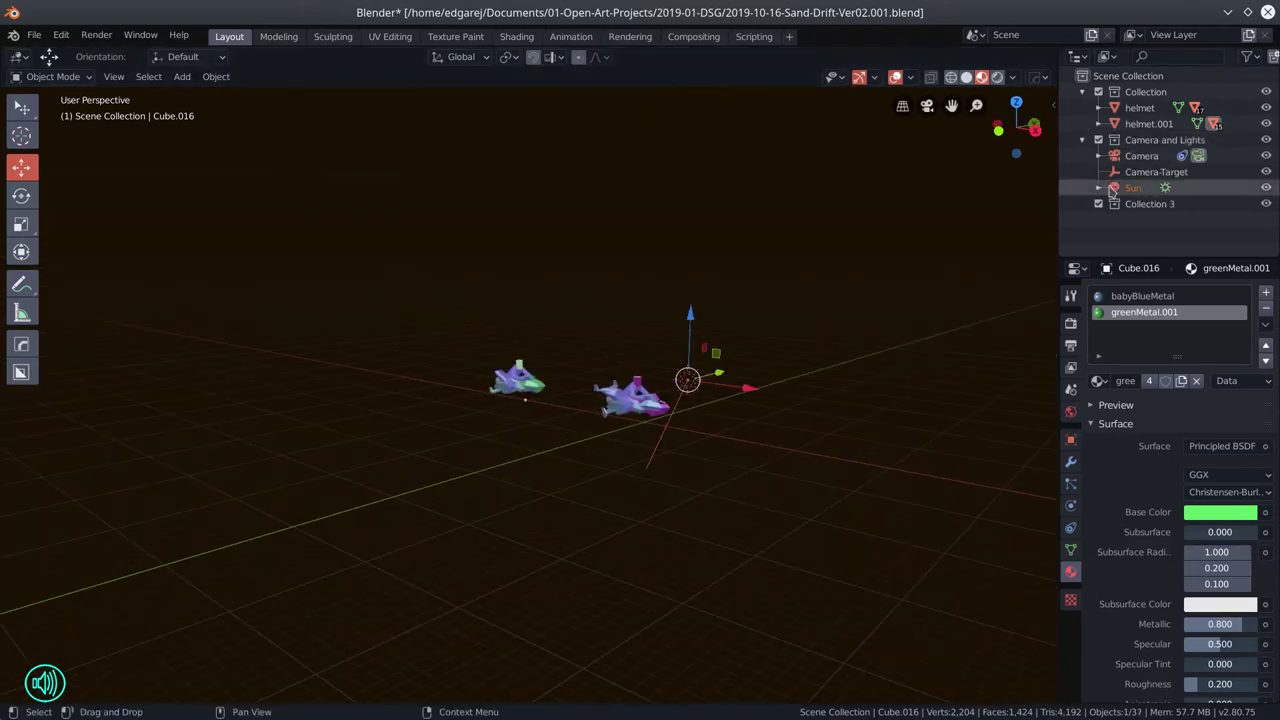
{"action": "left_click", "coordinate": [1141, 156]}
{"action": "key", "text": "KP_0"}
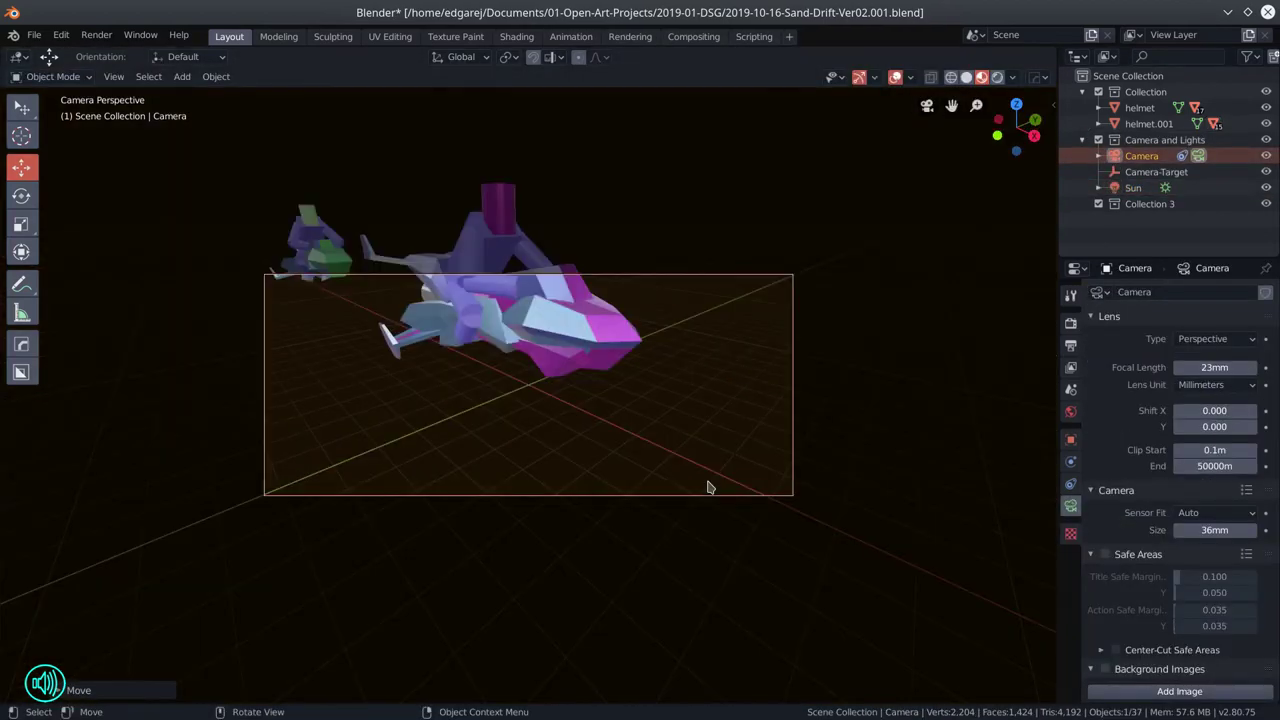
- Set the render resolution height to 3000 px and save the scene
{"action": "left_click", "coordinate": [1070, 323]}
{"action": "left_click", "coordinate": [1070, 345]}
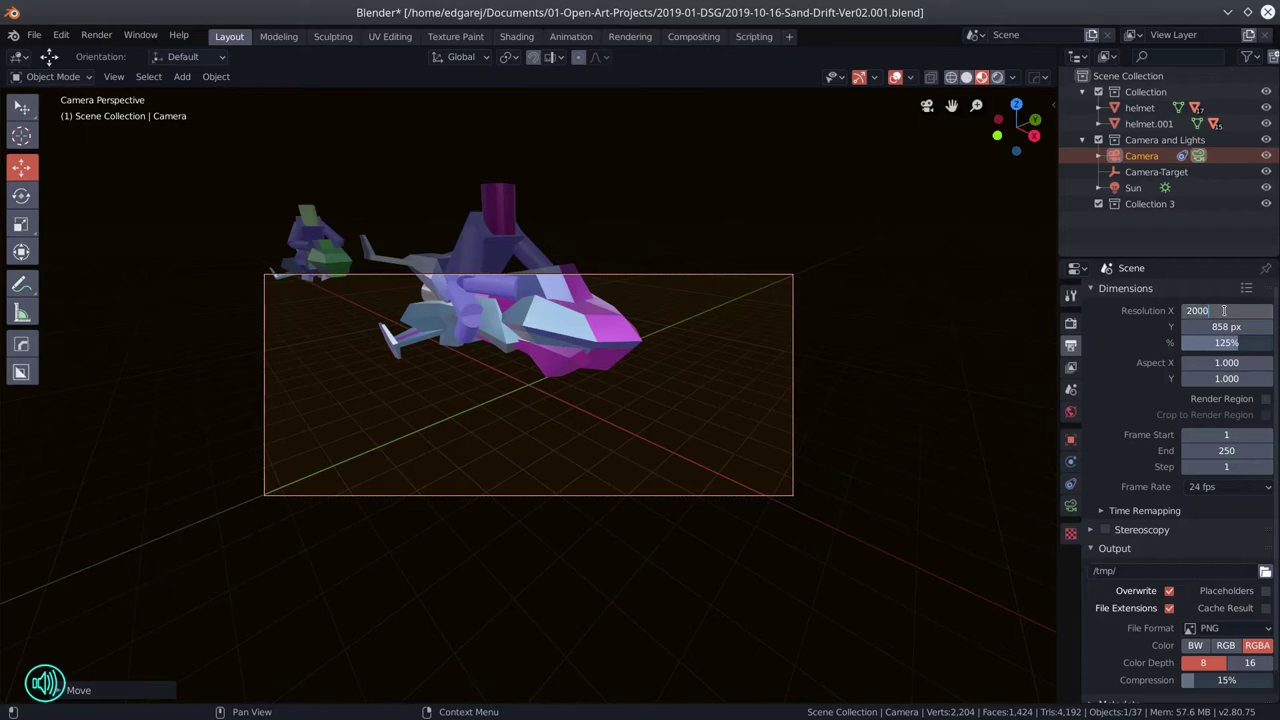
{"action": "left_click", "coordinate": [1216, 328]}
{"action": "type", "text": "3000"}
{"action": "key", "text": "Return"}
{"action": "left_click", "coordinate": [34, 34]}
{"action": "left_click", "coordinate": [60, 140]}
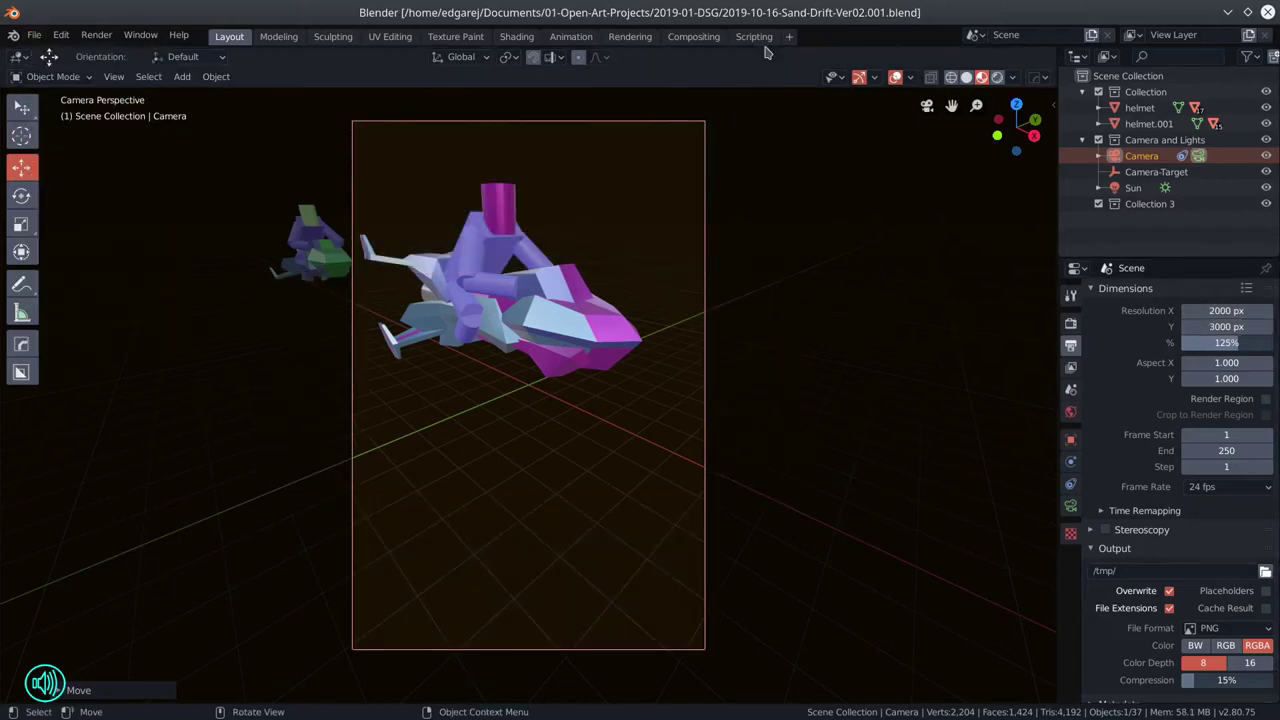
- Split the 3D view, keep the camera shot on one side, and move the camera
{"action": "left_click", "coordinate": [608, 510]}
{"action": "key", "text": "KP_0"}
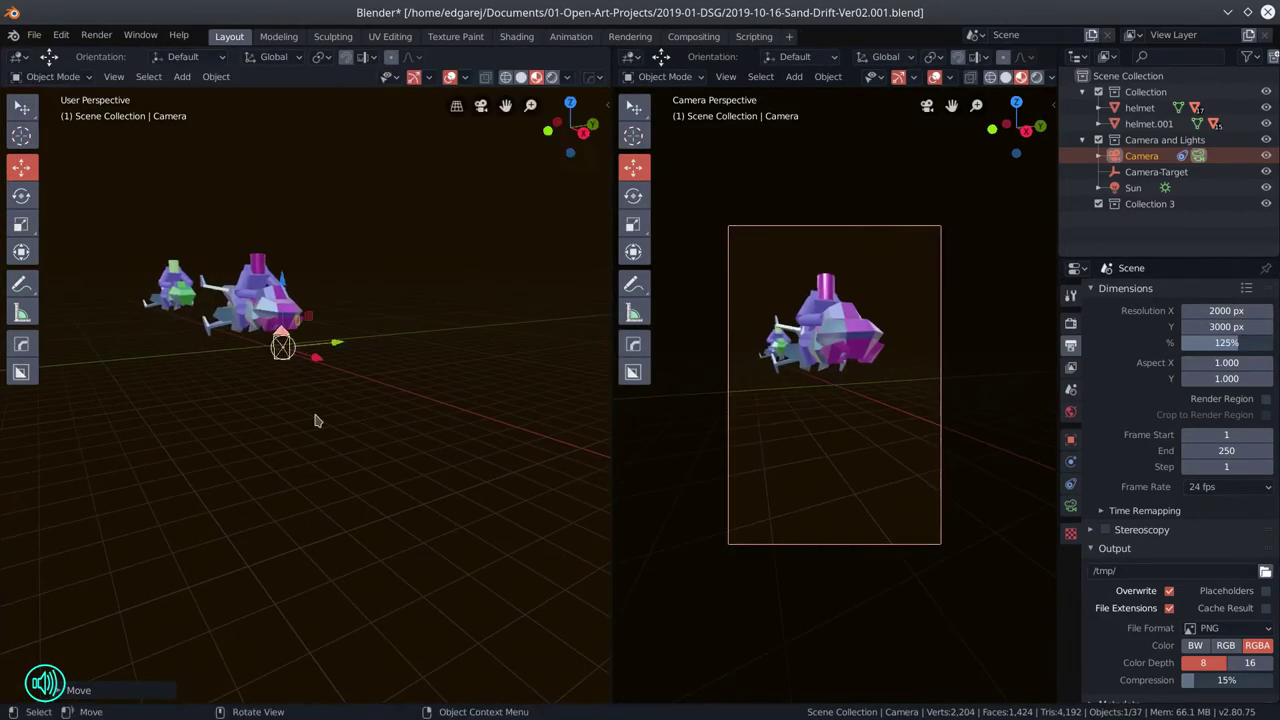
{"action": "key", "text": "g"}
{"action": "left_click", "coordinate": [250, 430]}
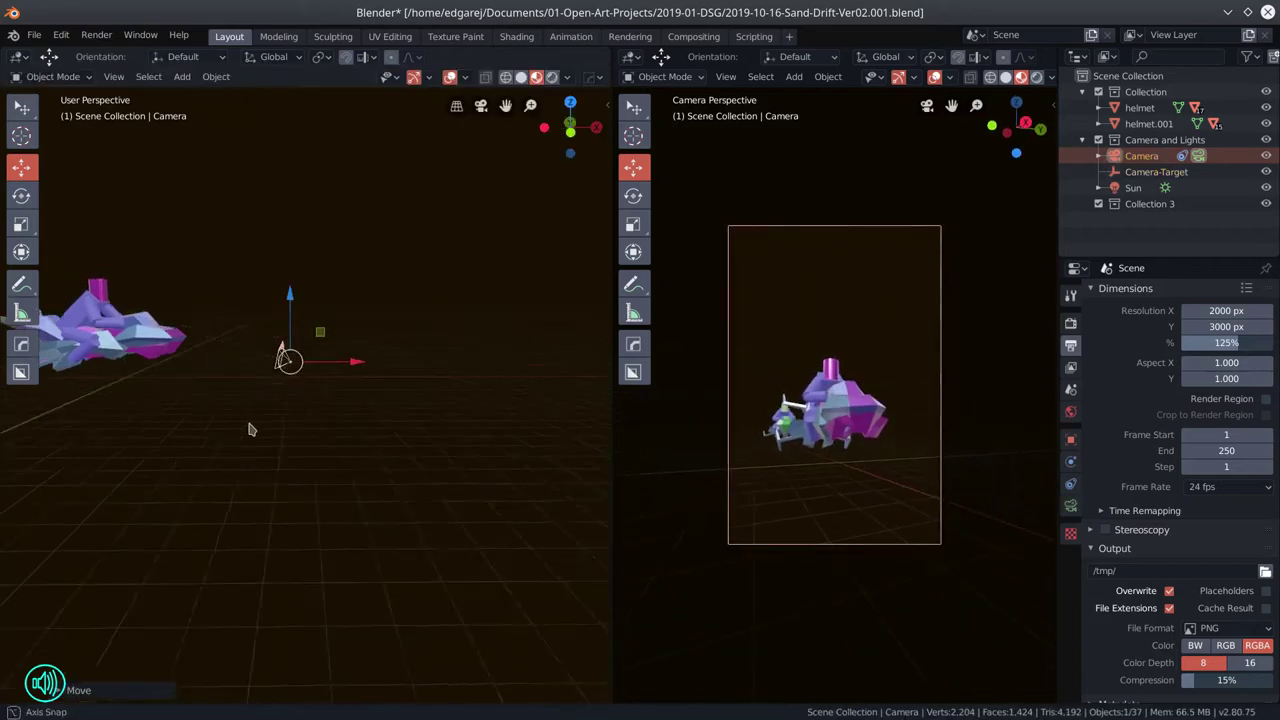
{"action": "left_click", "coordinate": [432, 488]}
- Tilt the helmet assembly freely and rotate the Cube.003 flat panel about 14°
{"action": "left_click_drag", "start_coordinate": [383, 503], "coordinate": [428, 542]}
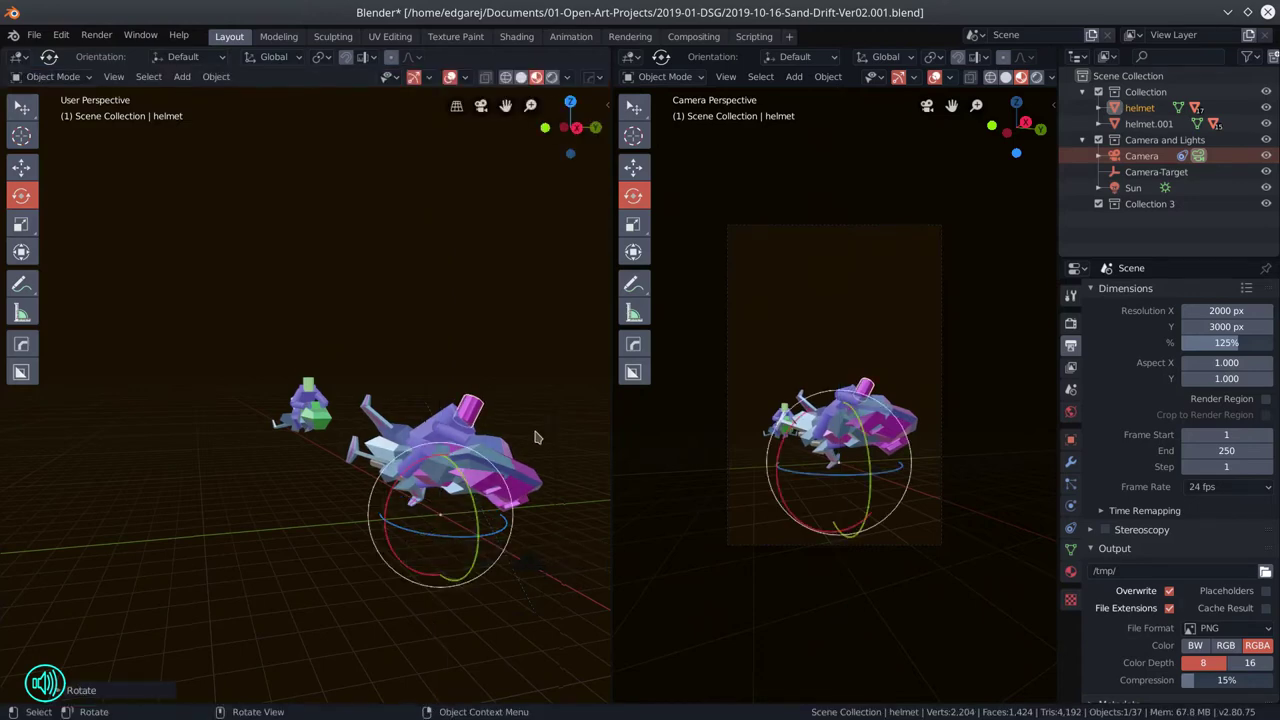
{"action": "scroll", "coordinate": [509, 423], "scroll_direction": "up", "scroll_amount": 2}
{"action": "left_click", "coordinate": [480, 415]}
{"action": "left_click_drag", "start_coordinate": [480, 415], "coordinate": [323, 489]}
{"action": "scroll", "coordinate": [323, 489], "scroll_direction": "up", "scroll_amount": 2}
{"action": "key", "text": "r"}
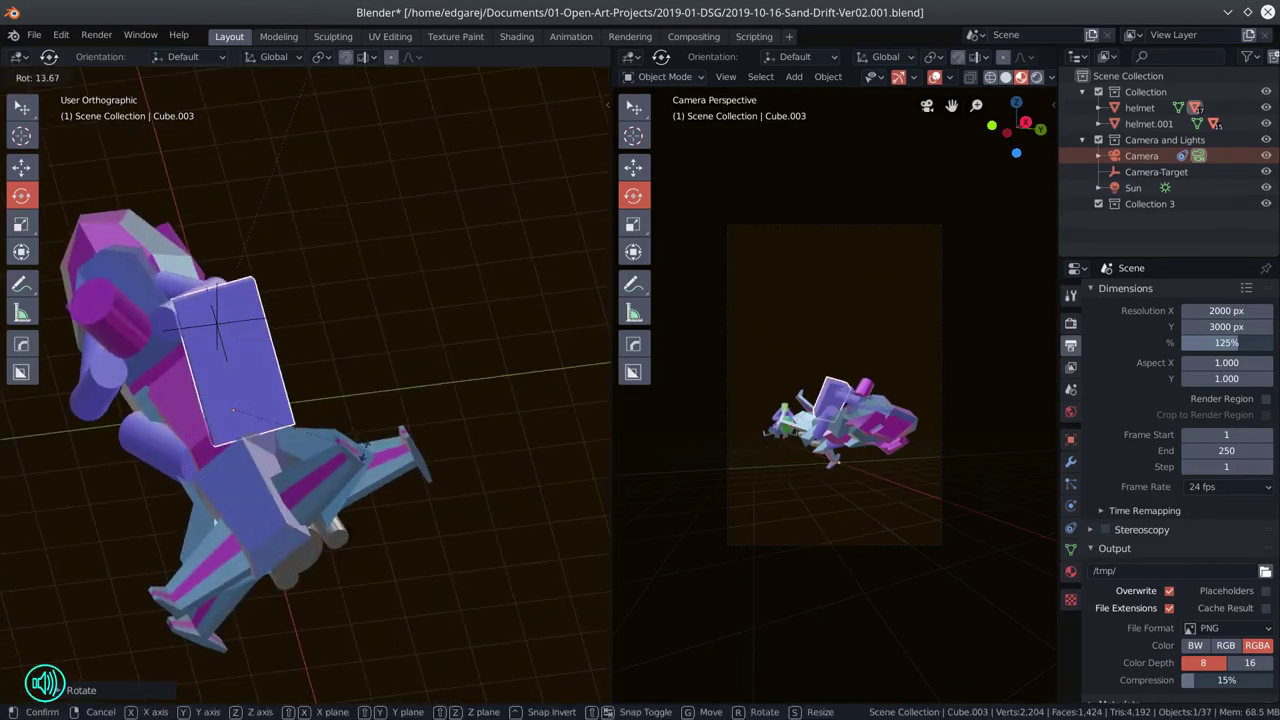
{"action": "key", "text": "Escape"}
- Switch to the Move tool and open Cylinder.001 on the rider in Edit Mode
{"action": "key", "text": "shift+space"}
{"action": "key", "text": "g"}
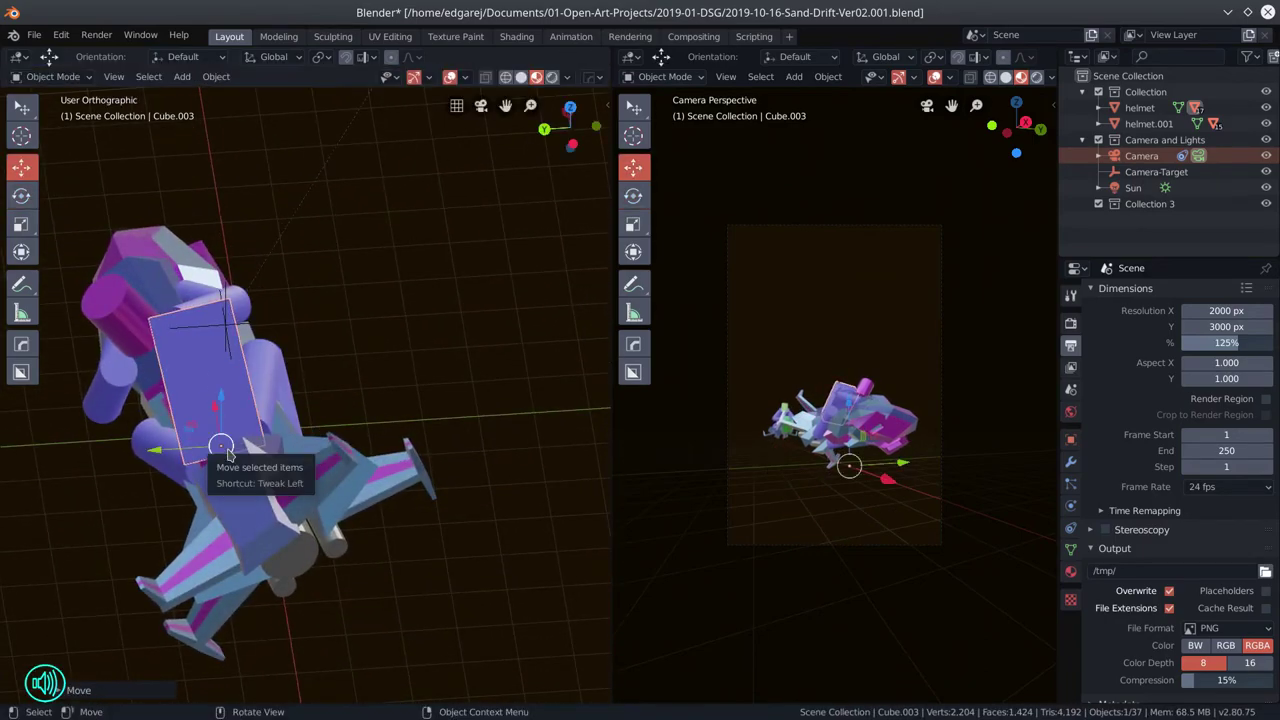
{"action": "left_click_drag", "start_coordinate": [228, 455], "coordinate": [460, 620]}
{"action": "left_click", "coordinate": [437, 580]}
{"action": "key", "text": "Tab"}
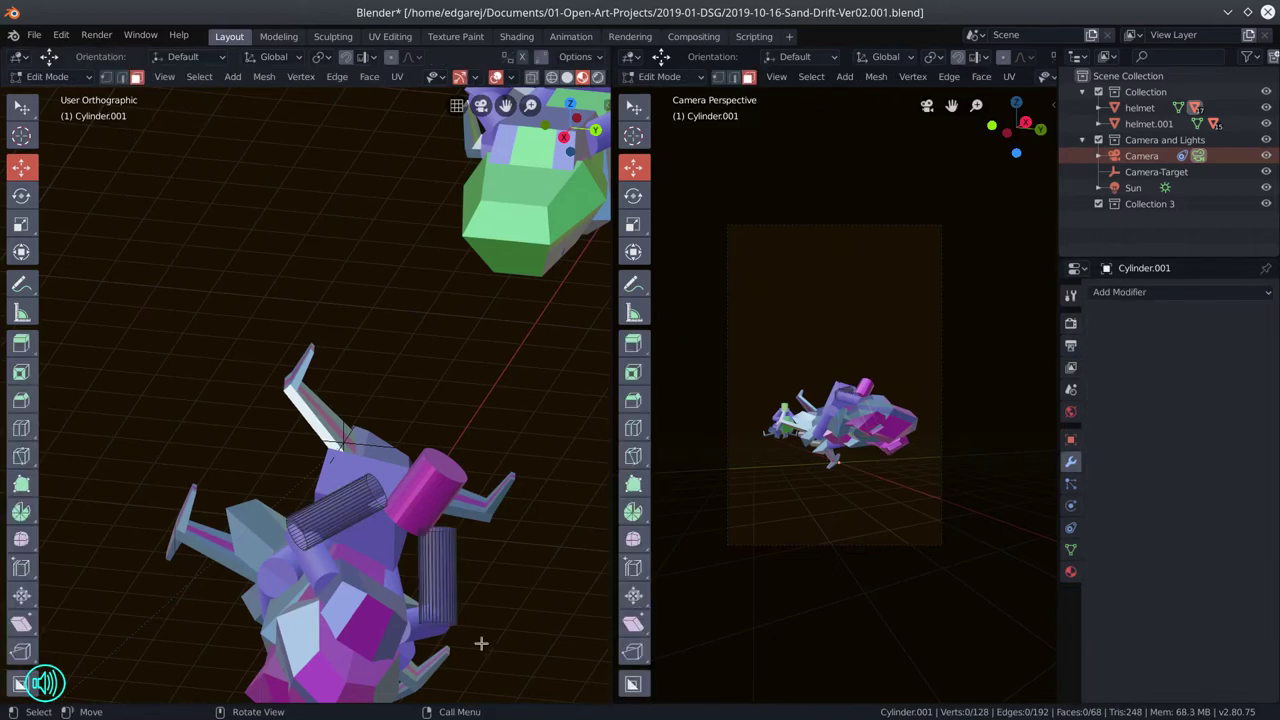
{"action": "key", "text": "Tab"}
{"action": "left_click_drag", "start_coordinate": [405, 483], "coordinate": [503, 597]}
- Rotate Cylinder.001 into a new position on the rider
{"action": "key", "text": "Tab"}
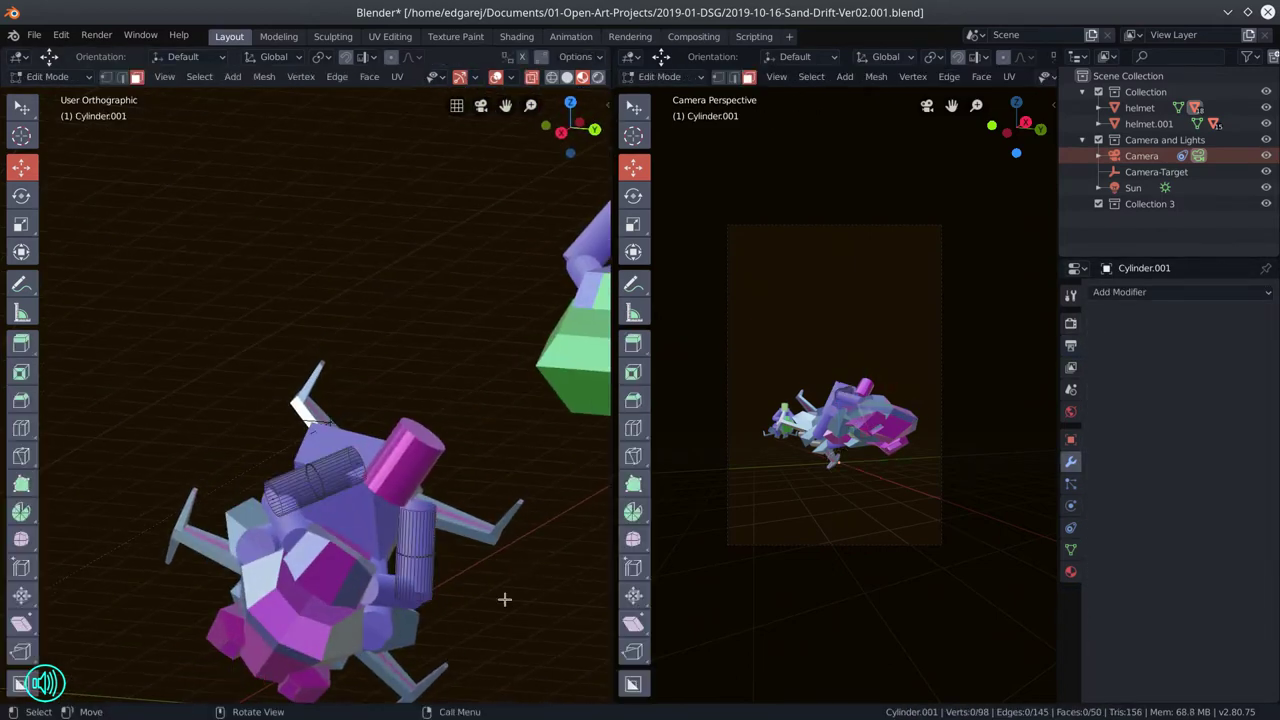
{"action": "key", "text": "Tab"}
{"action": "key", "text": "Tab"}
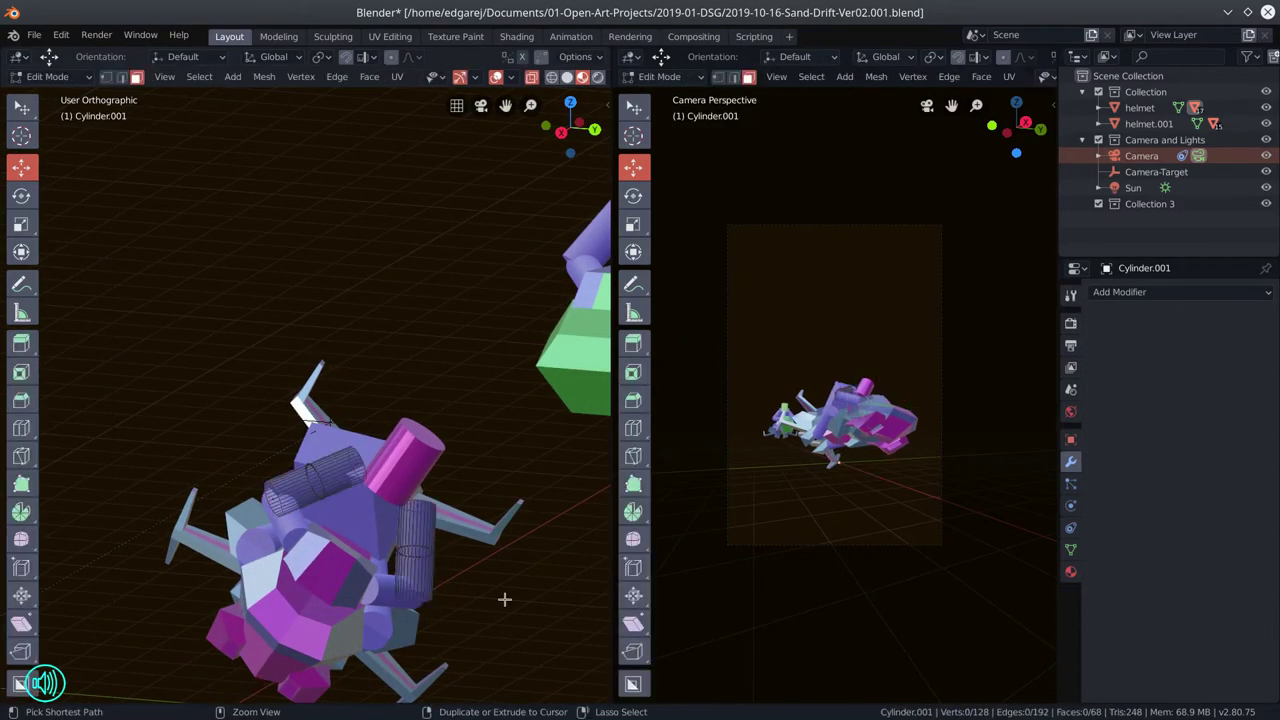
{"action": "key", "text": "Tab"}
{"action": "key", "text": "Tab"}
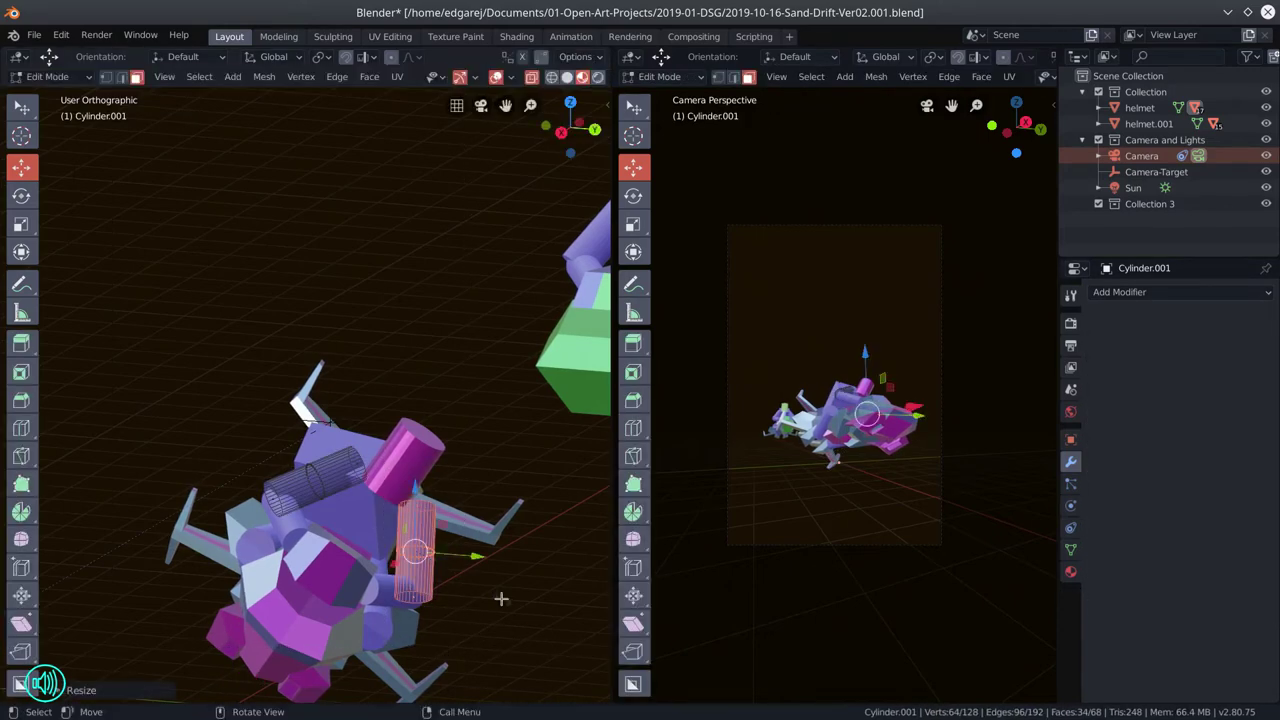
{"action": "key", "text": "Tab"}
{"action": "left_click_drag", "start_coordinate": [501, 598], "coordinate": [230, 512]}
{"action": "key", "text": "r"}
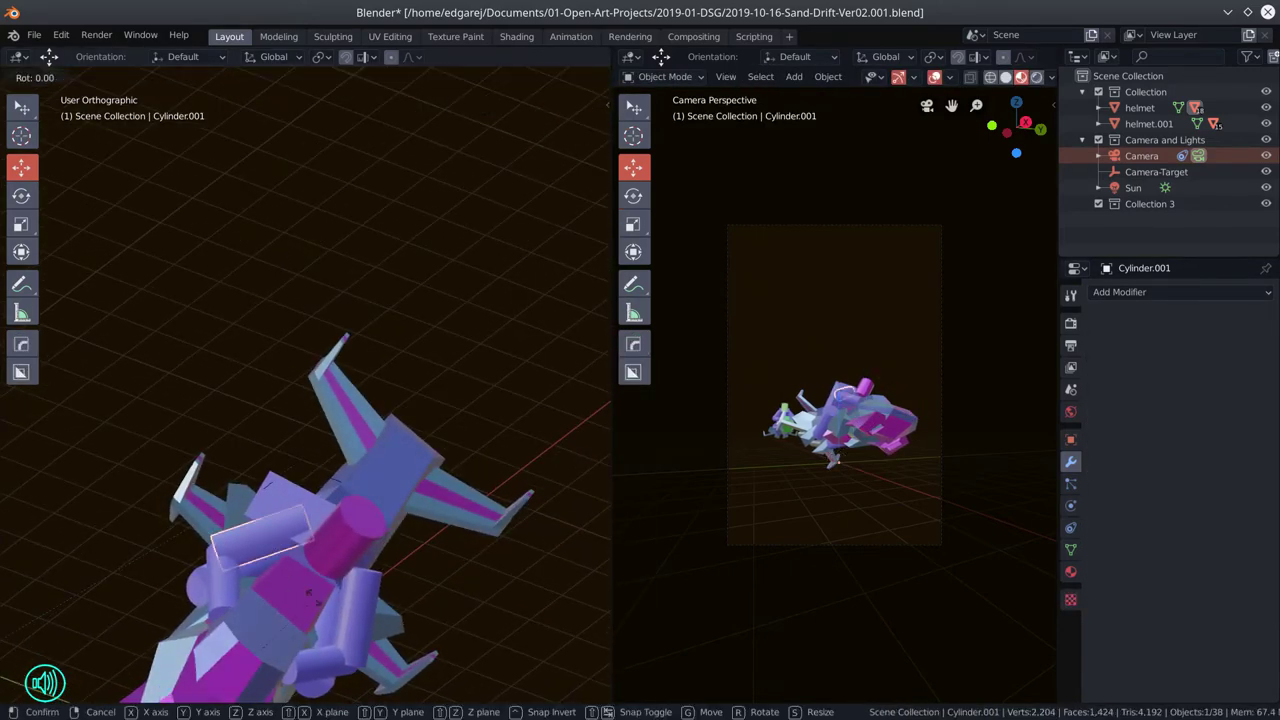
{"action": "left_click", "coordinate": [168, 520]}
{"action": "right_click", "coordinate": [168, 520]}
{"action": "left_click_drag", "start_coordinate": [245, 583], "coordinate": [366, 643]}
- Duplicate a cylinder limb, set the copy's origin, and rotate it into place
{"action": "left_click", "coordinate": [195, 583]}
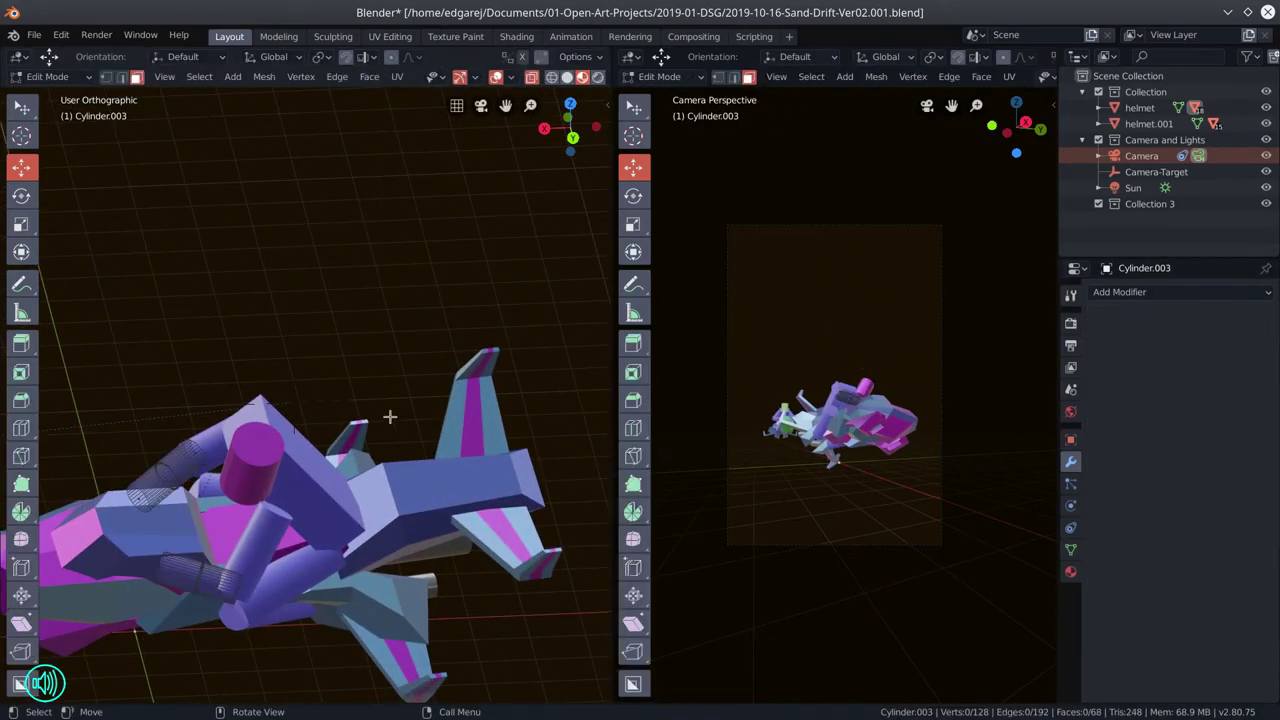
{"action": "key", "text": "shift+d"}
{"action": "key", "text": "Escape"}
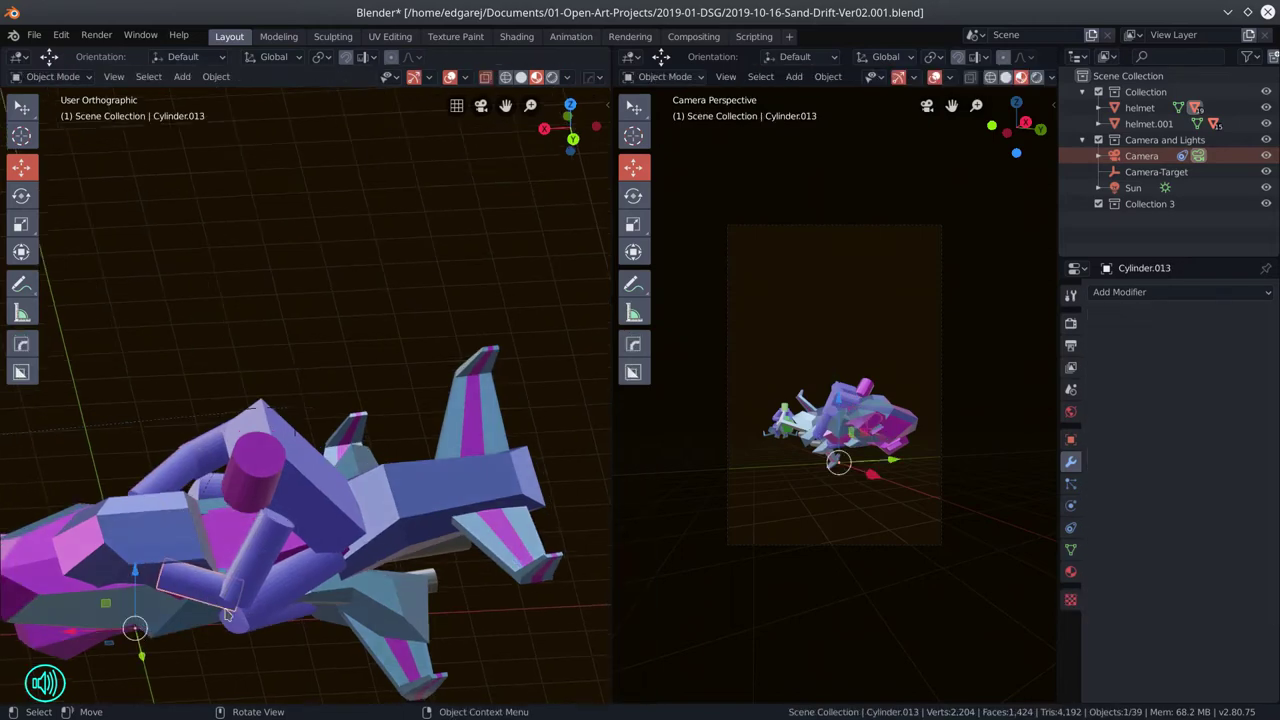
{"action": "right_click", "coordinate": [160, 486]}
{"action": "mouse_move", "coordinate": [200, 486]}
{"action": "left_click", "coordinate": [320, 487]}
{"action": "key", "text": "r"}
{"action": "key", "text": "Return"}
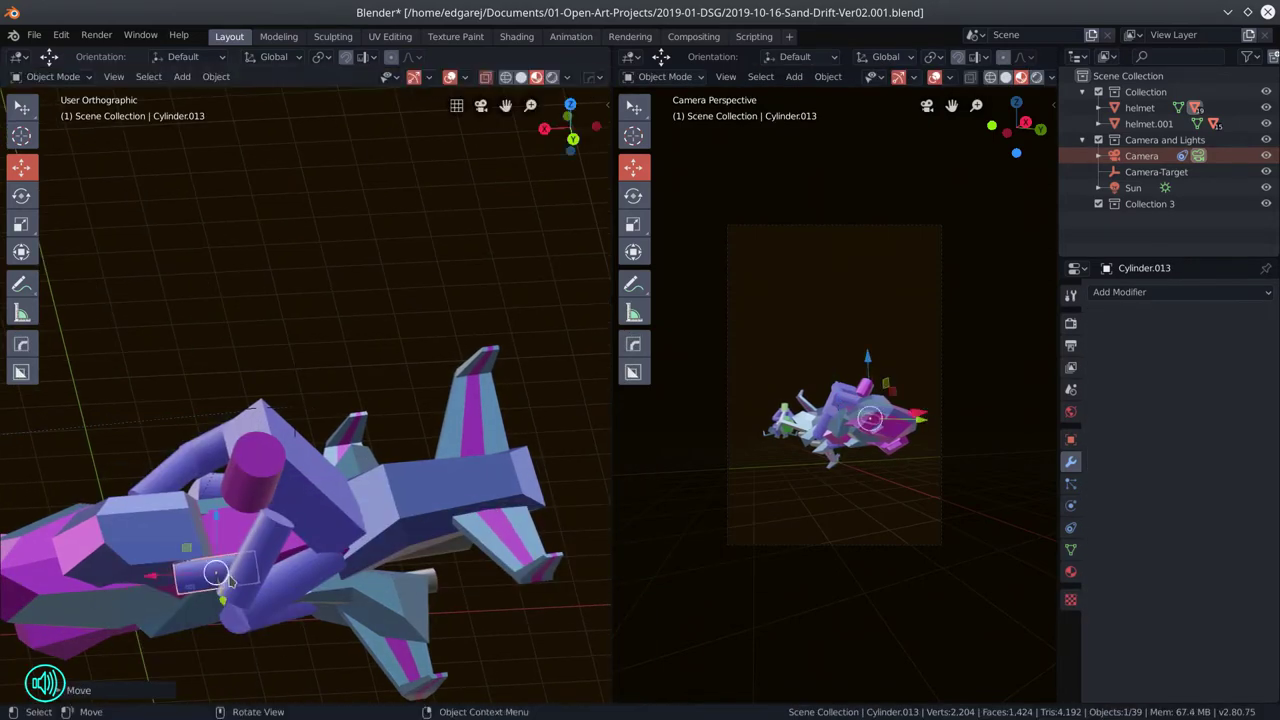
{"action": "left_click_drag", "start_coordinate": [200, 560], "coordinate": [502, 612]}
{"action": "key", "text": "ctrl+z"}
{"action": "key", "text": "ctrl+z"}
{"action": "key", "text": "ctrl+z"}
{"action": "key", "text": "ctrl+z"}
{"action": "key", "text": "ctrl+z"}
{"action": "key", "text": "ctrl+z"}
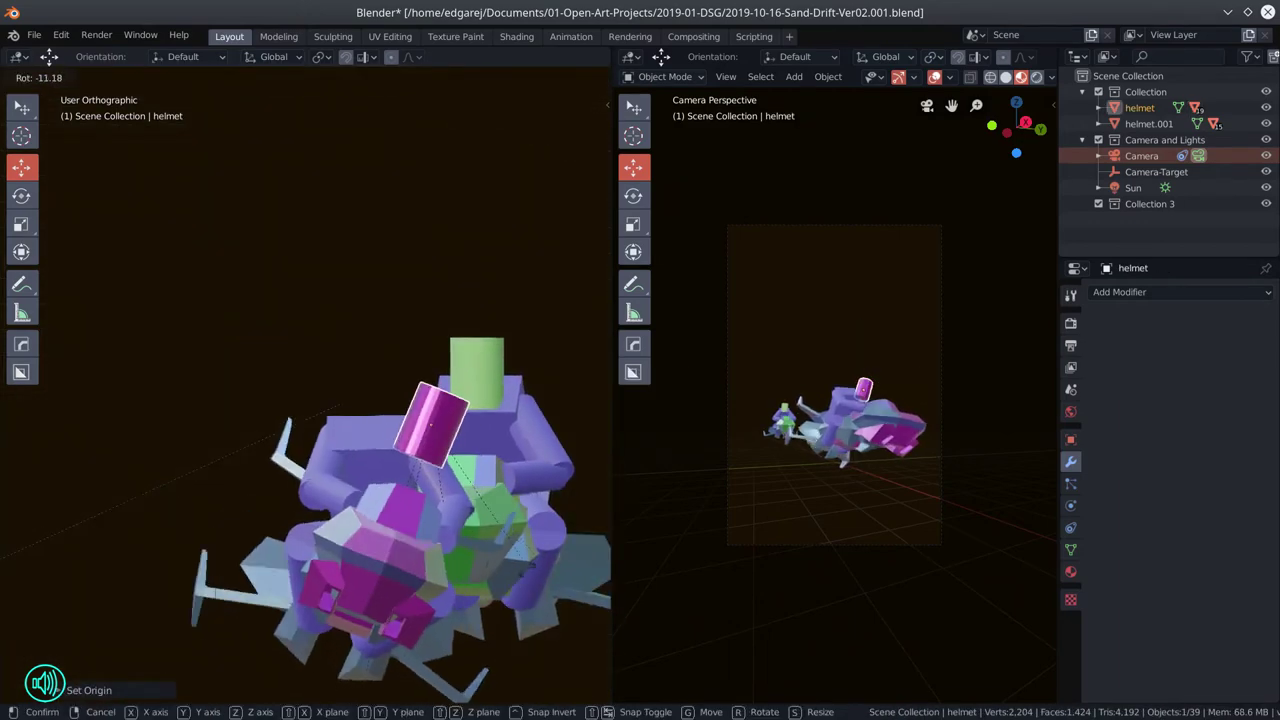
- Undo the earlier bike rotations back to a previous pose
{"action": "key", "text": "ctrl+z"}
{"action": "key", "text": "ctrl+z"}
{"action": "key", "text": "ctrl+z"}
{"action": "key", "text": "ctrl+z"}
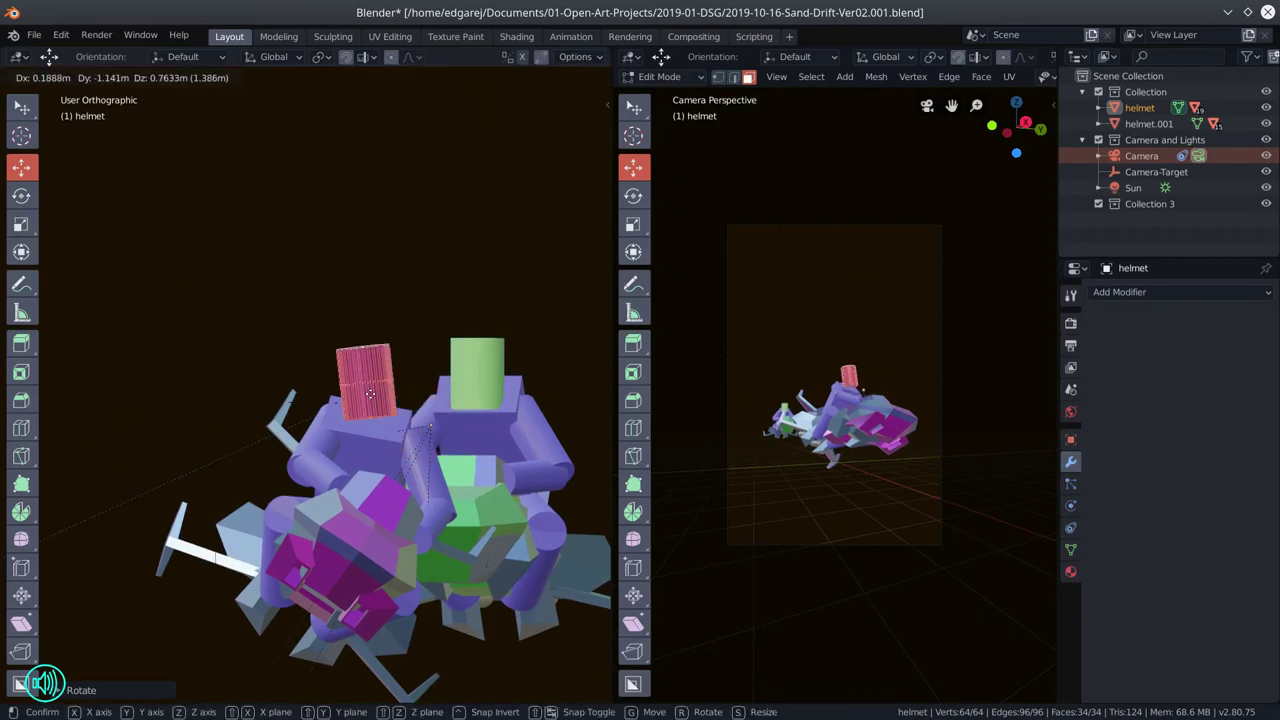
{"action": "key", "text": "ctrl+z"}
{"action": "key", "text": "ctrl+z"}
{"action": "key", "text": "ctrl+z"}
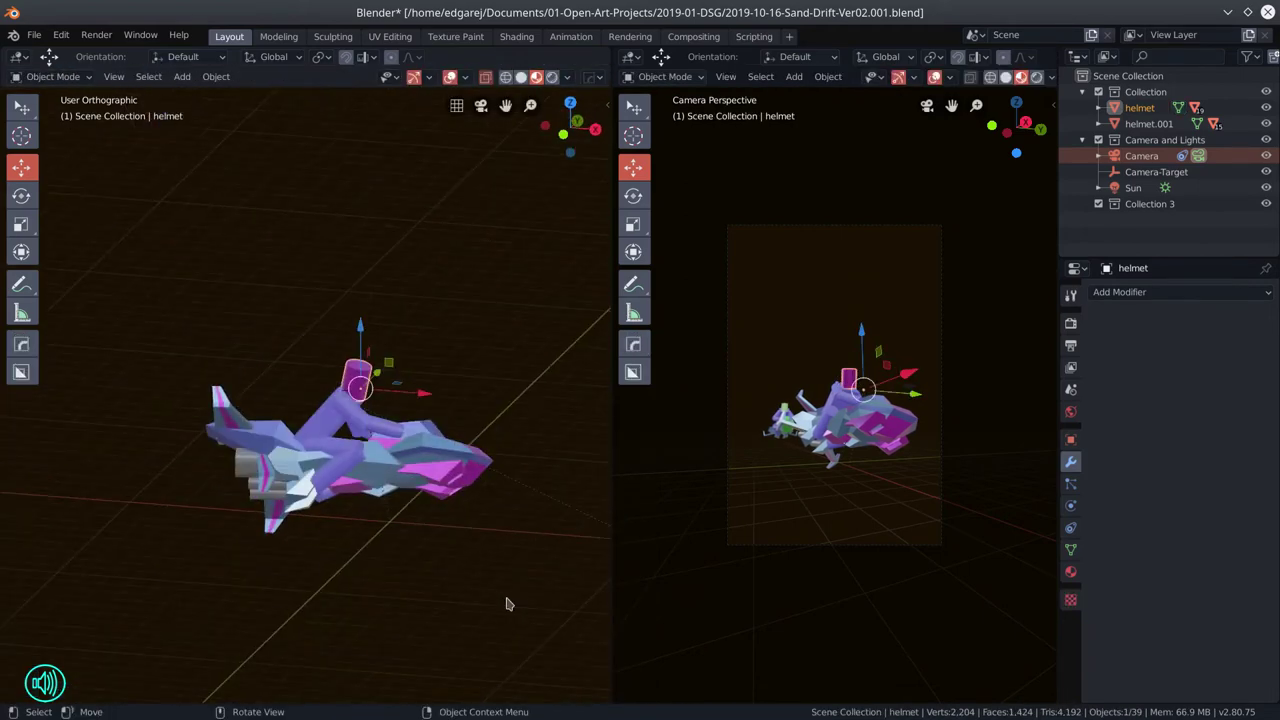
{"action": "left_click_drag", "start_coordinate": [531, 520], "coordinate": [197, 289]}
{"action": "key", "text": "ctrl+z"}
{"action": "key", "text": "ctrl+z"}
{"action": "key", "text": "ctrl+z"}
{"action": "key", "text": "ctrl+z"}
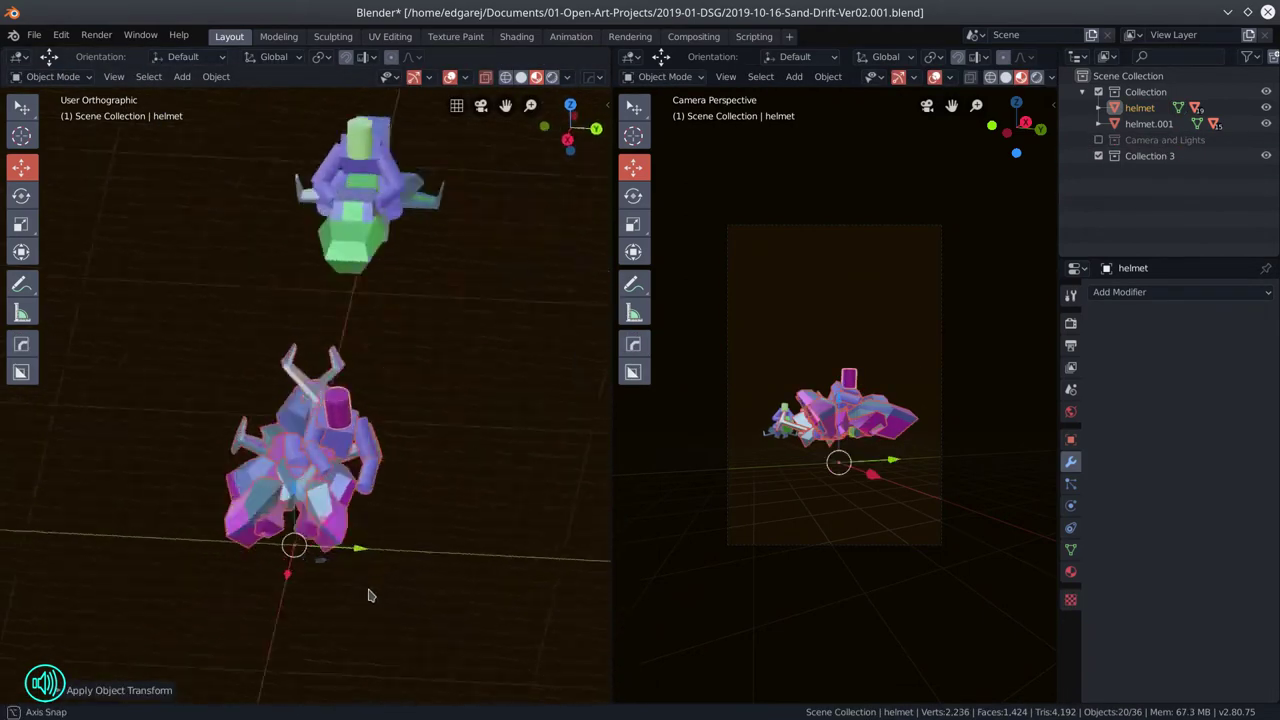
{"action": "key", "text": "ctrl+z"}
{"action": "key", "text": "ctrl+z"}
{"action": "key", "text": "ctrl+z"}
{"action": "key", "text": "ctrl+z"}
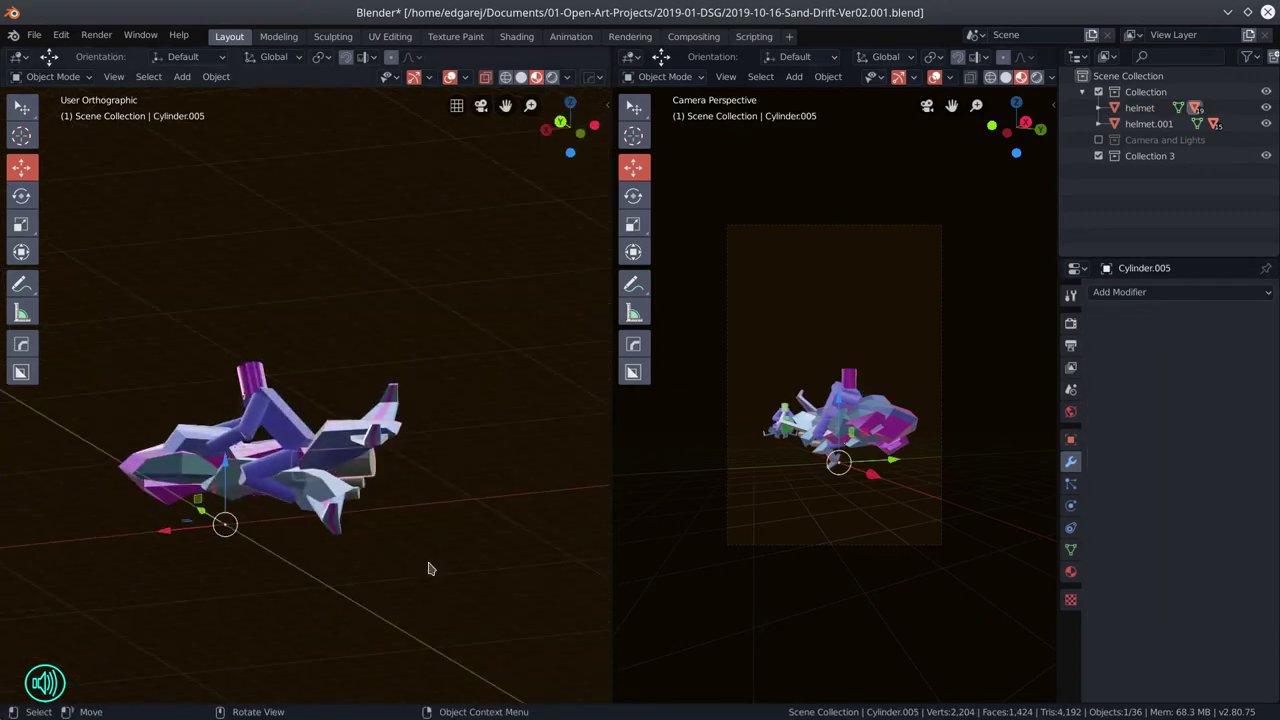
{"action": "key", "text": "ctrl+z"}
{"action": "key", "text": "ctrl+z"}
{"action": "key", "text": "ctrl+z"}
{"action": "key", "text": "ctrl+z"}
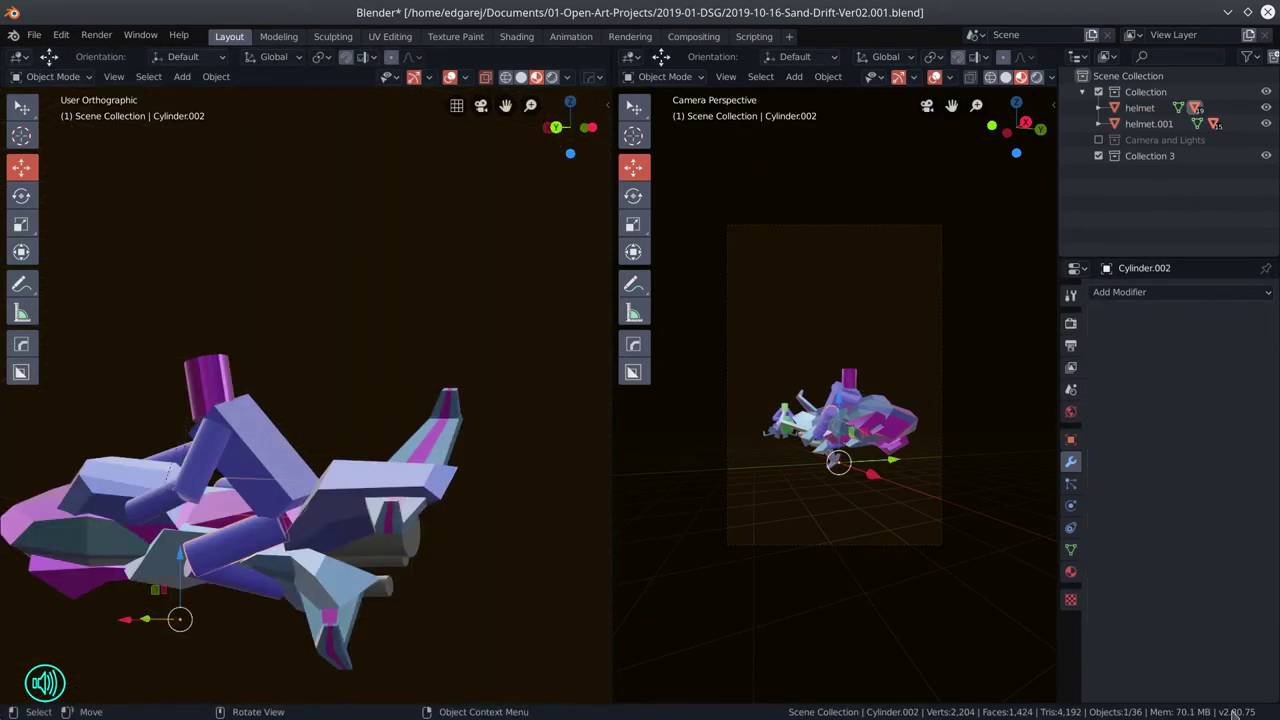
{"action": "key", "text": "ctrl+z"}
{"action": "key", "text": "ctrl+z"}
{"action": "key", "text": "ctrl+z"}
{"action": "key", "text": "ctrl+z"}
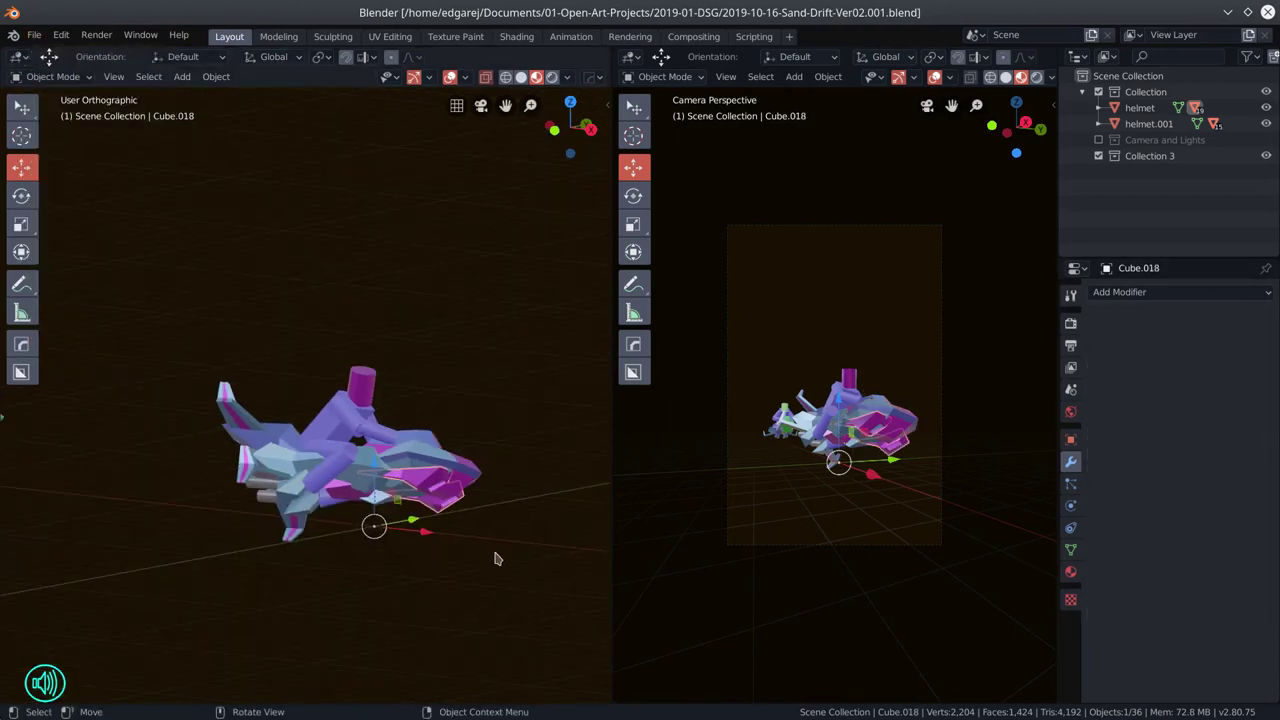
{"action": "key", "text": "ctrl+z"}
{"action": "key", "text": "ctrl+z"}
{"action": "key", "text": "ctrl+z"}
{"action": "key", "text": "ctrl+z"}
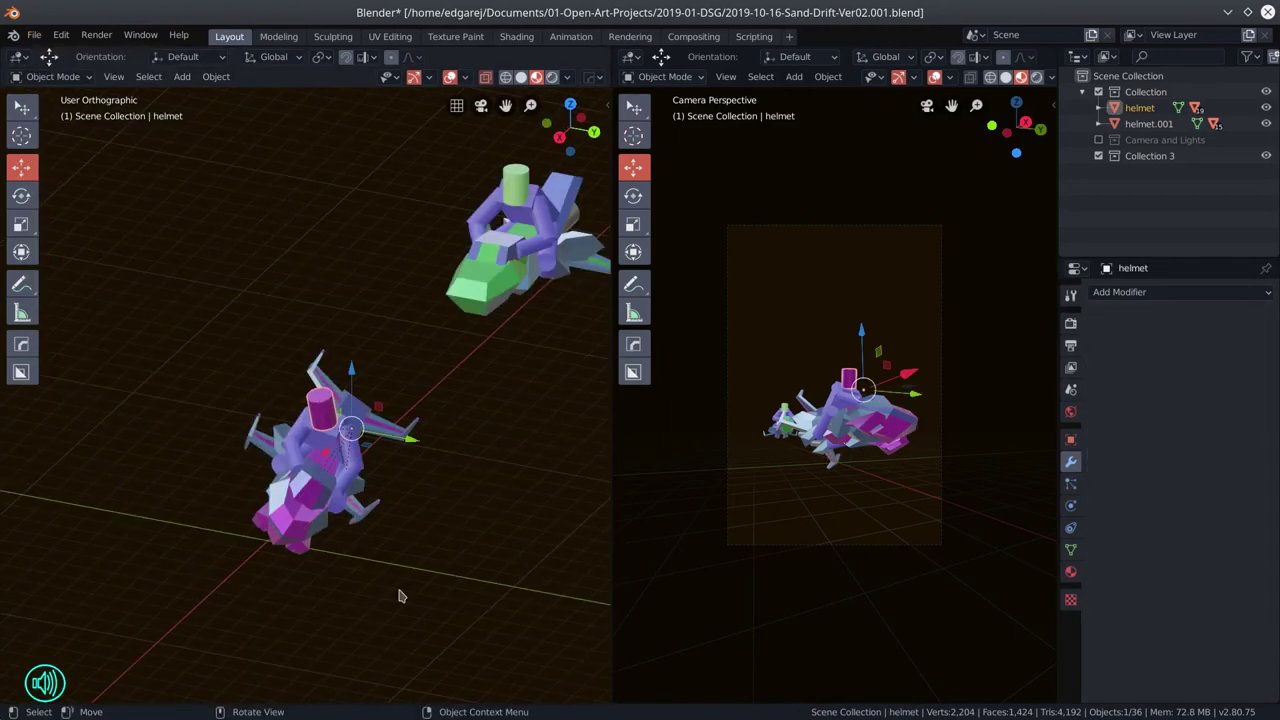
{"action": "key", "text": "ctrl+z"}
- Try a free trackball tumble of the pink bike, then undo it
{"action": "key", "text": "shift+space"}
{"action": "key", "text": "r"}
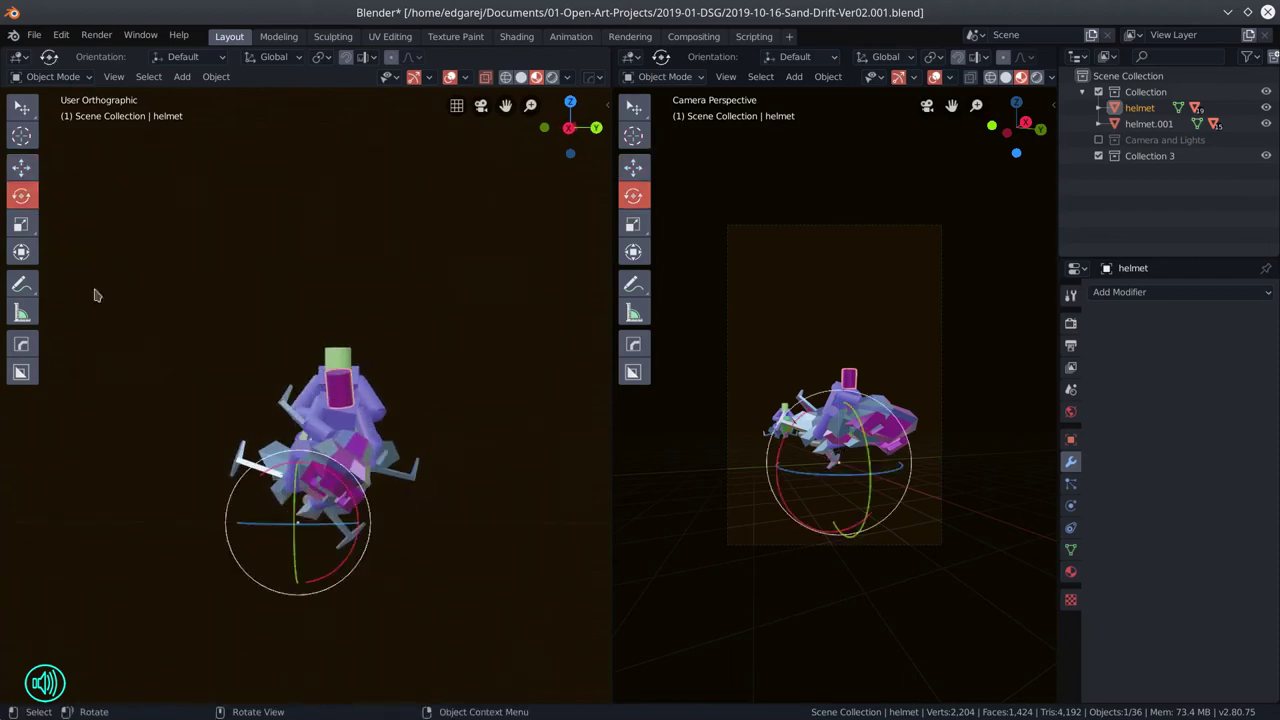
{"action": "left_click_drag", "start_coordinate": [295, 515], "coordinate": [268, 530]}
{"action": "key", "text": "ctrl+z"}
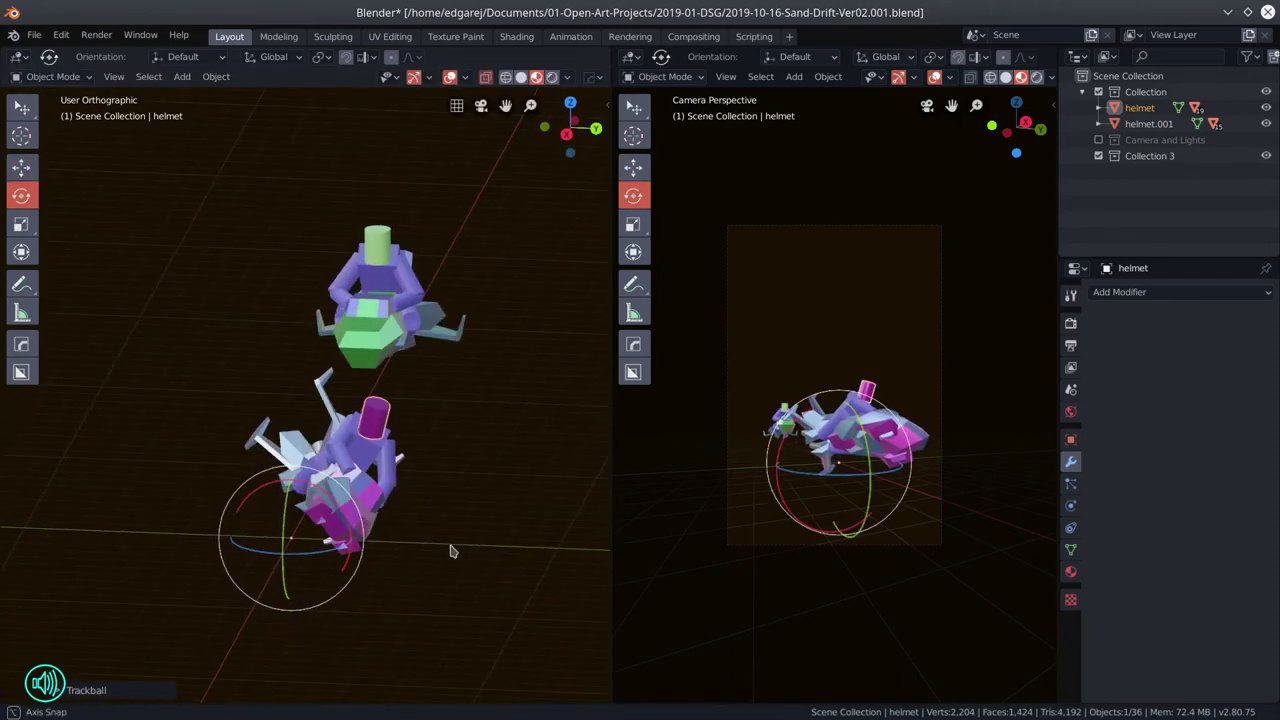
{"action": "key", "text": "shift+space"}
{"action": "key", "text": "g"}
{"action": "key", "text": "ctrl+z"}
{"action": "key", "text": "shift+space"}
{"action": "key", "text": "r"}
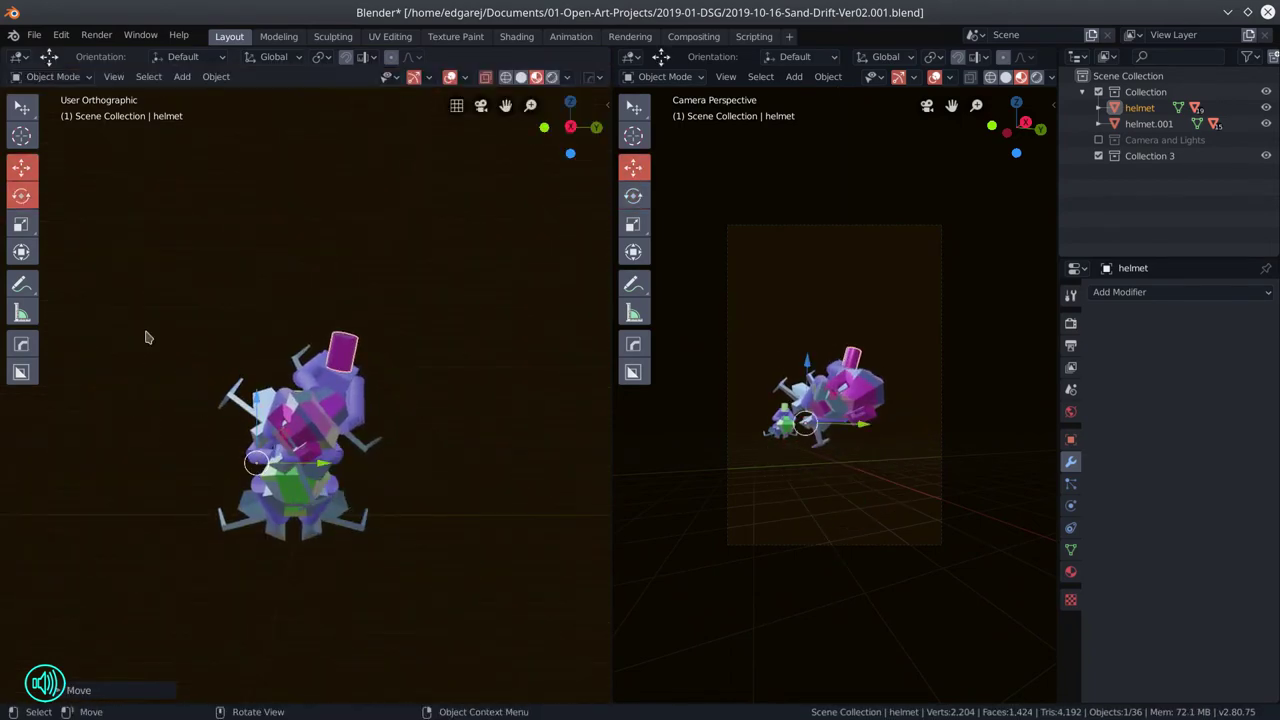
- Rotate the pink bike about Z, tilt it about 19°, and tumble it into a banked pose
{"action": "key", "text": "r"}
{"action": "key", "text": "z"}
{"action": "key", "text": "Escape"}
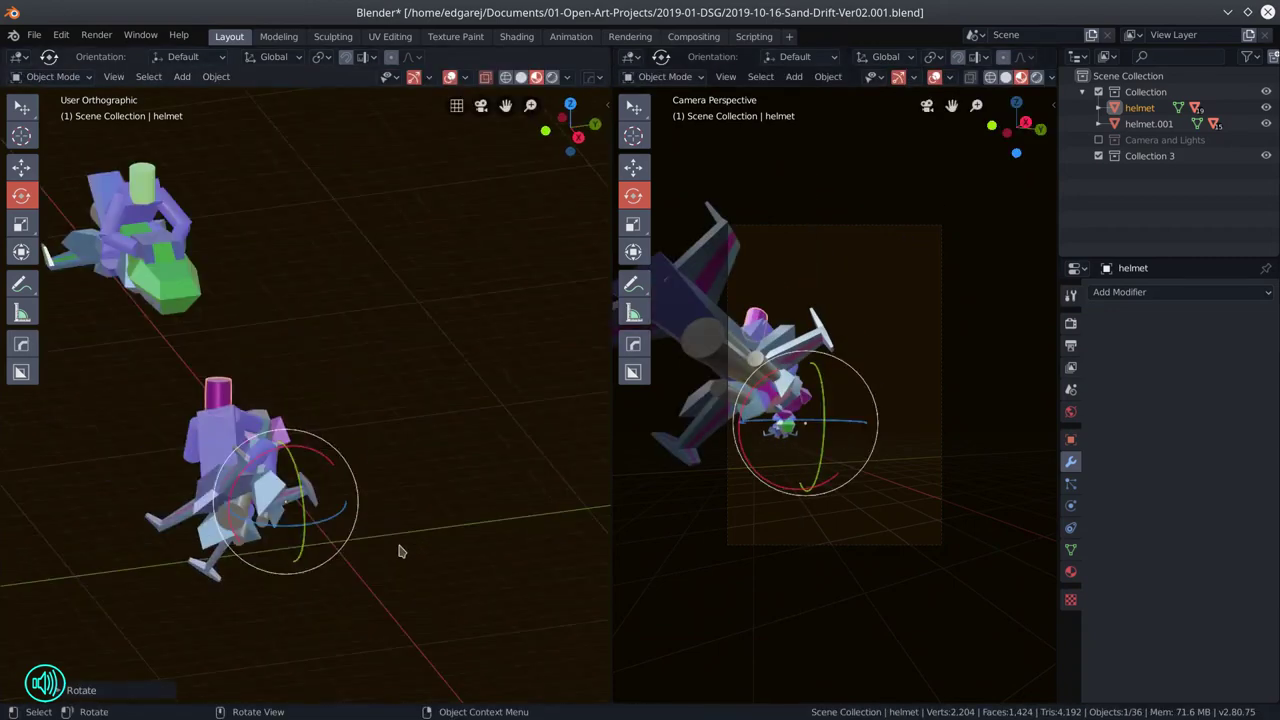
{"action": "key", "text": "r"}
{"action": "key", "text": "Escape"}
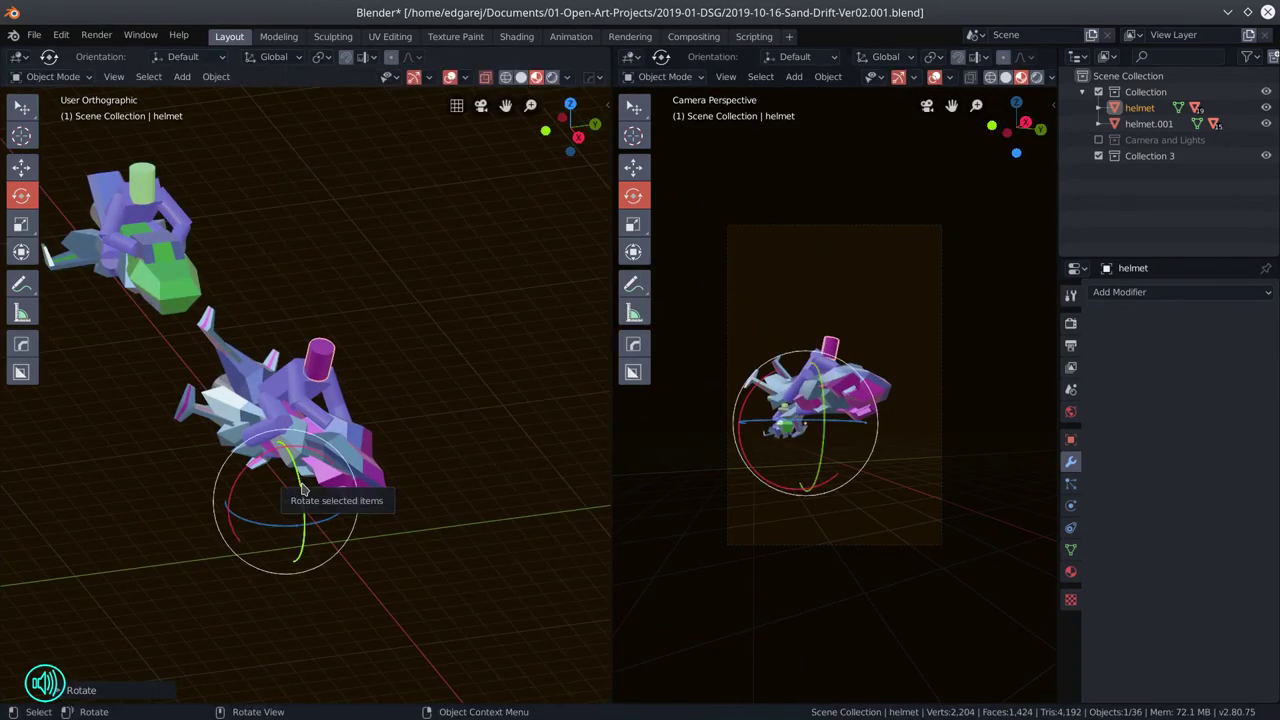
{"action": "left_click_drag", "start_coordinate": [300, 492], "coordinate": [303, 487]}
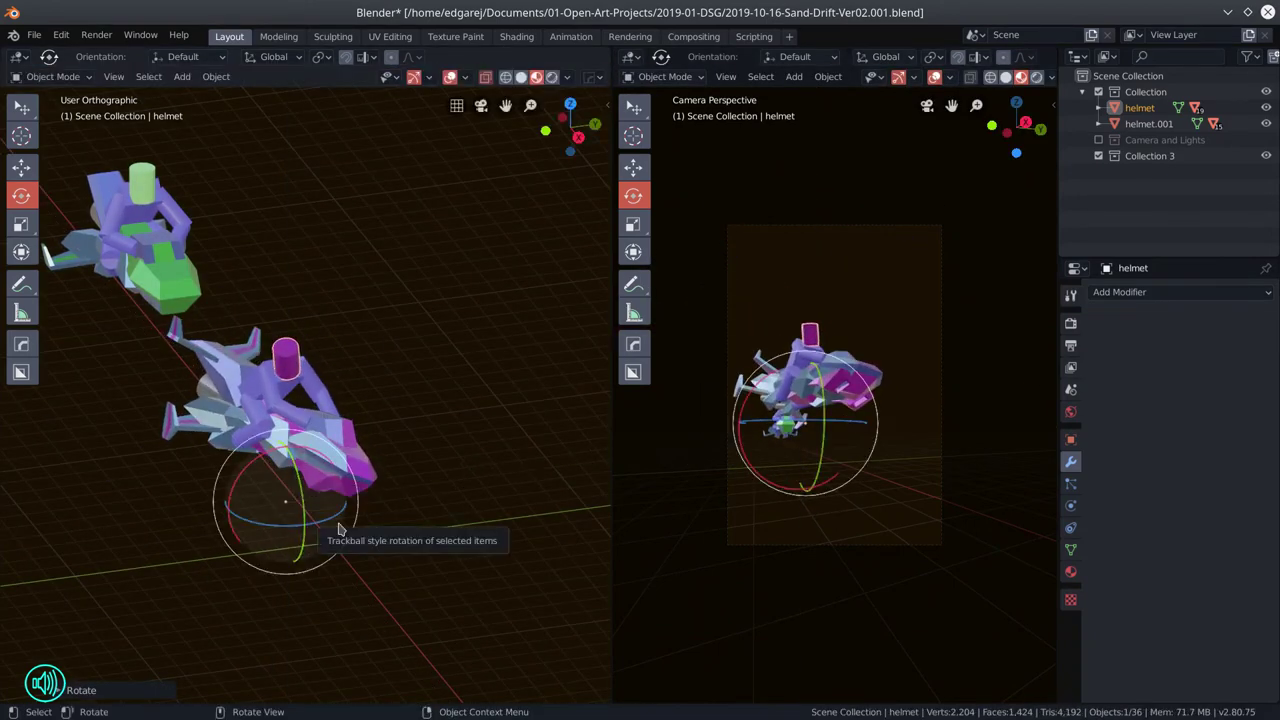
{"action": "left_click_drag", "start_coordinate": [338, 530], "coordinate": [530, 517]}
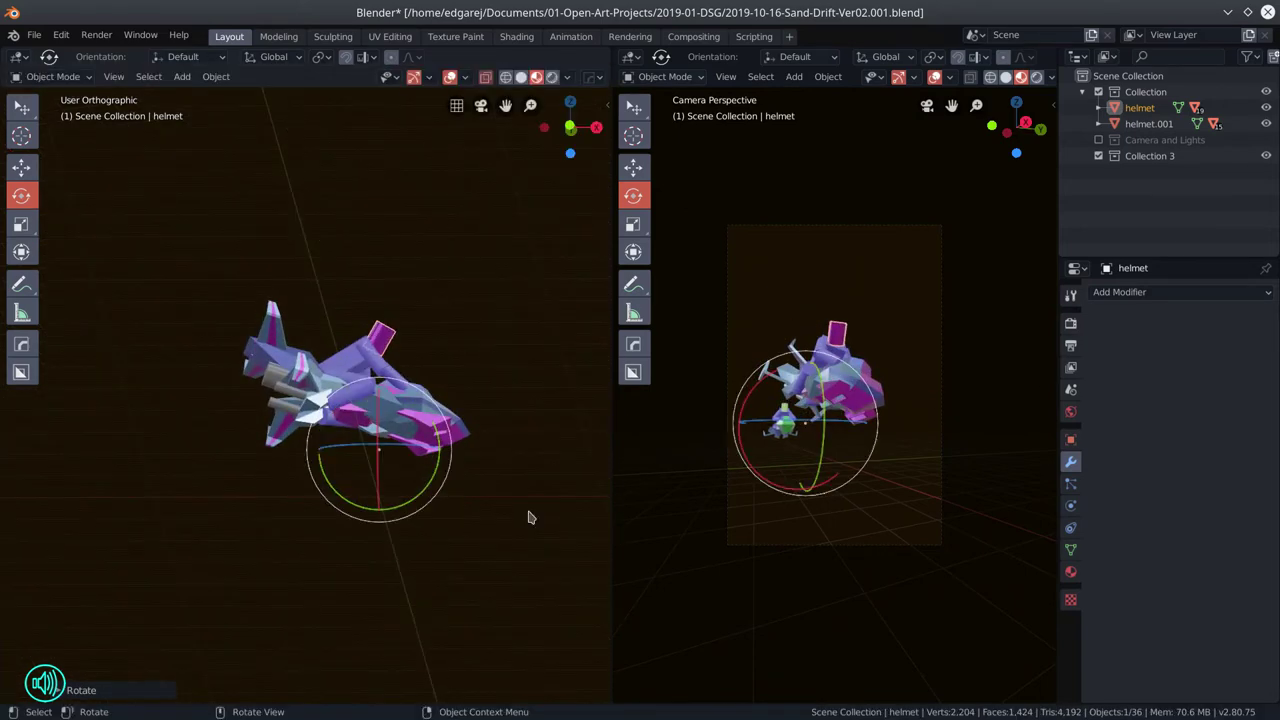
{"action": "key", "text": "ctrl+z"}
{"action": "key", "text": "ctrl+z"}
{"action": "key", "text": "ctrl+z"}
{"action": "key", "text": "ctrl+z"}
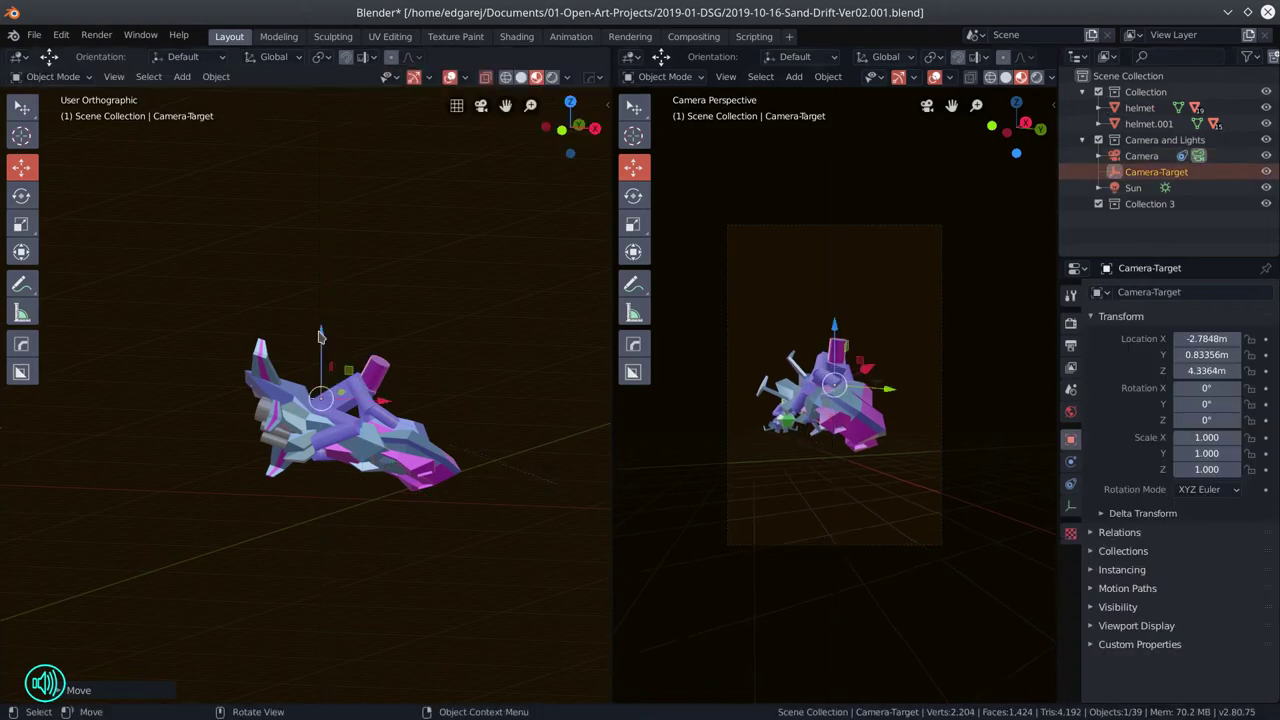
- Turn the pink bike around its vertical axis to a new heading
{"action": "key", "text": "ctrl+z"}
{"action": "key", "text": "ctrl+z"}
{"action": "key", "text": "ctrl+z"}
{"action": "left_click_drag", "start_coordinate": [320, 465], "coordinate": [365, 445]}
{"action": "key", "text": "ctrl+z"}
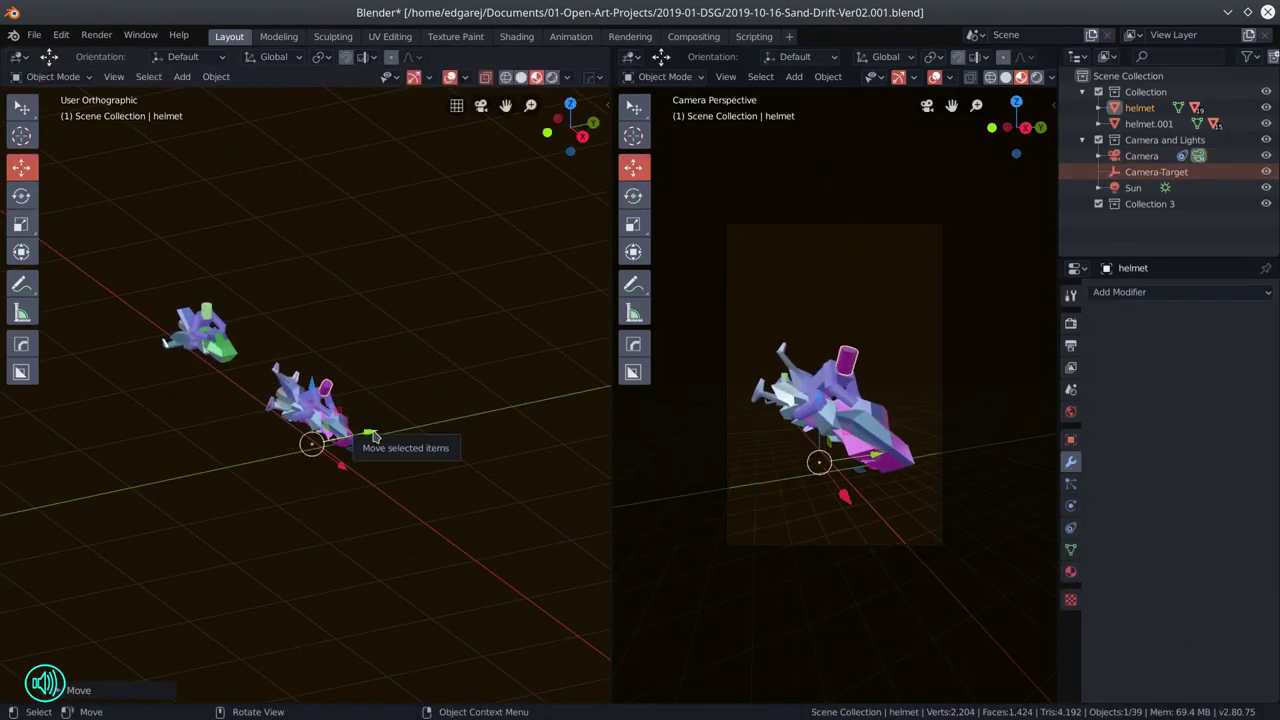
{"action": "key", "text": "ctrl+z"}
{"action": "key", "text": "ctrl+z"}
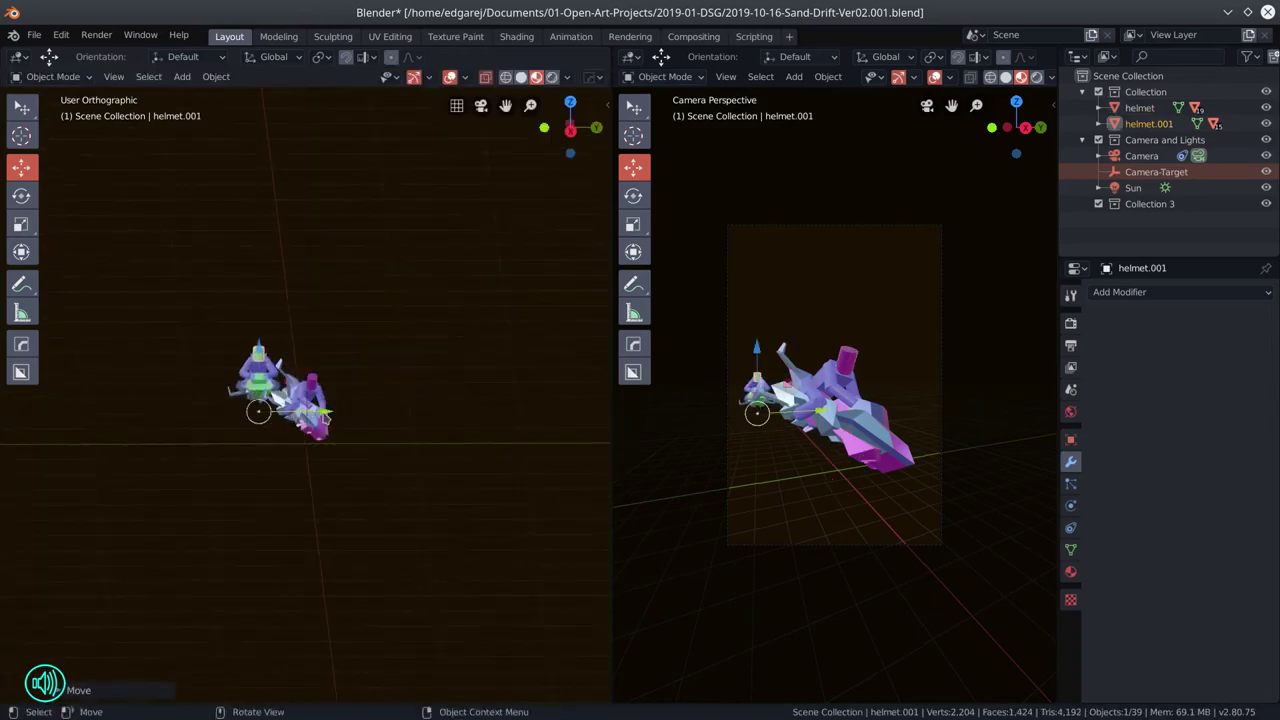
- Move the green bike helmet.001 up and behind the pink bike
{"action": "left_click_drag", "start_coordinate": [257, 400], "coordinate": [123, 420]}
{"action": "left_click_drag", "start_coordinate": [124, 368], "coordinate": [223, 420]}
{"action": "left_click_drag", "start_coordinate": [235, 300], "coordinate": [365, 253]}
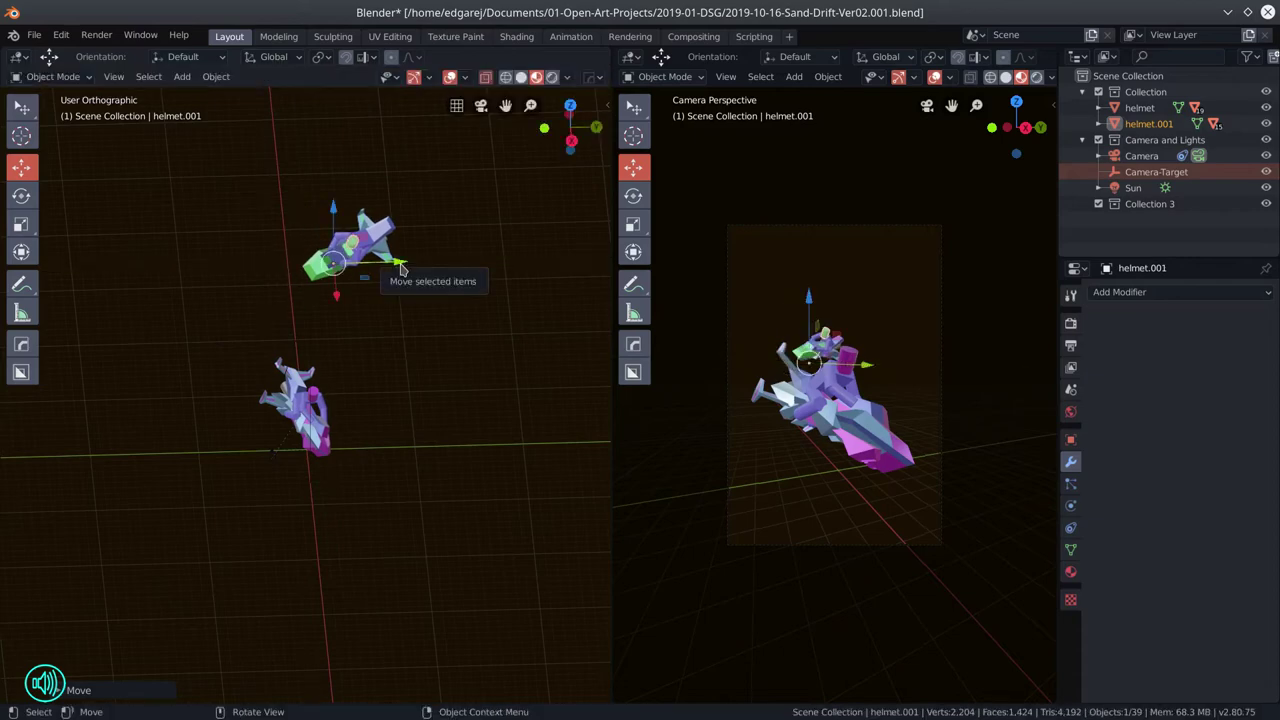
{"action": "left_click_drag", "start_coordinate": [447, 551], "coordinate": [443, 406]}
- Move the camera to reframe both bikes
{"action": "left_click", "coordinate": [400, 366]}
{"action": "key", "text": "g"}
{"action": "left_click", "coordinate": [400, 368]}
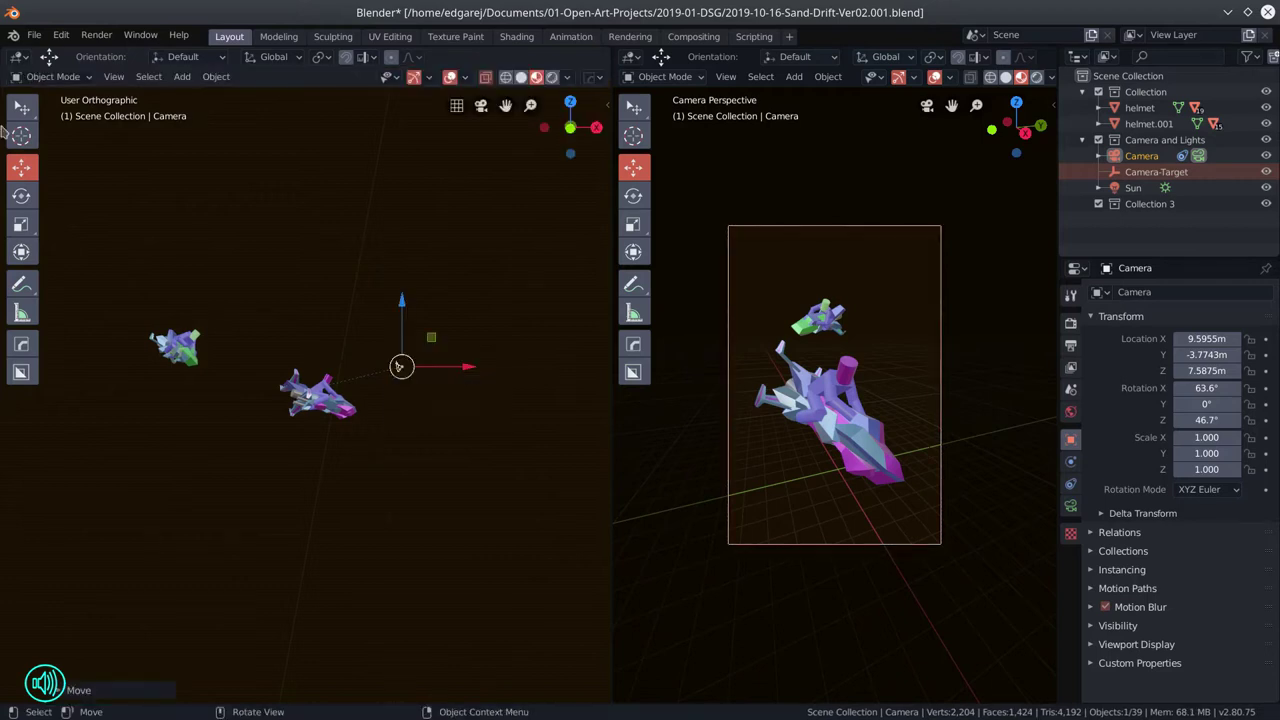
- Save the scene and set the render width to 1750 px
{"action": "left_click", "coordinate": [34, 34]}
{"action": "left_click", "coordinate": [86, 137]}
{"action": "left_click", "coordinate": [1070, 345]}
{"action": "left_click", "coordinate": [1215, 310]}
{"action": "type", "text": "1750"}
{"action": "key", "text": "Return"}
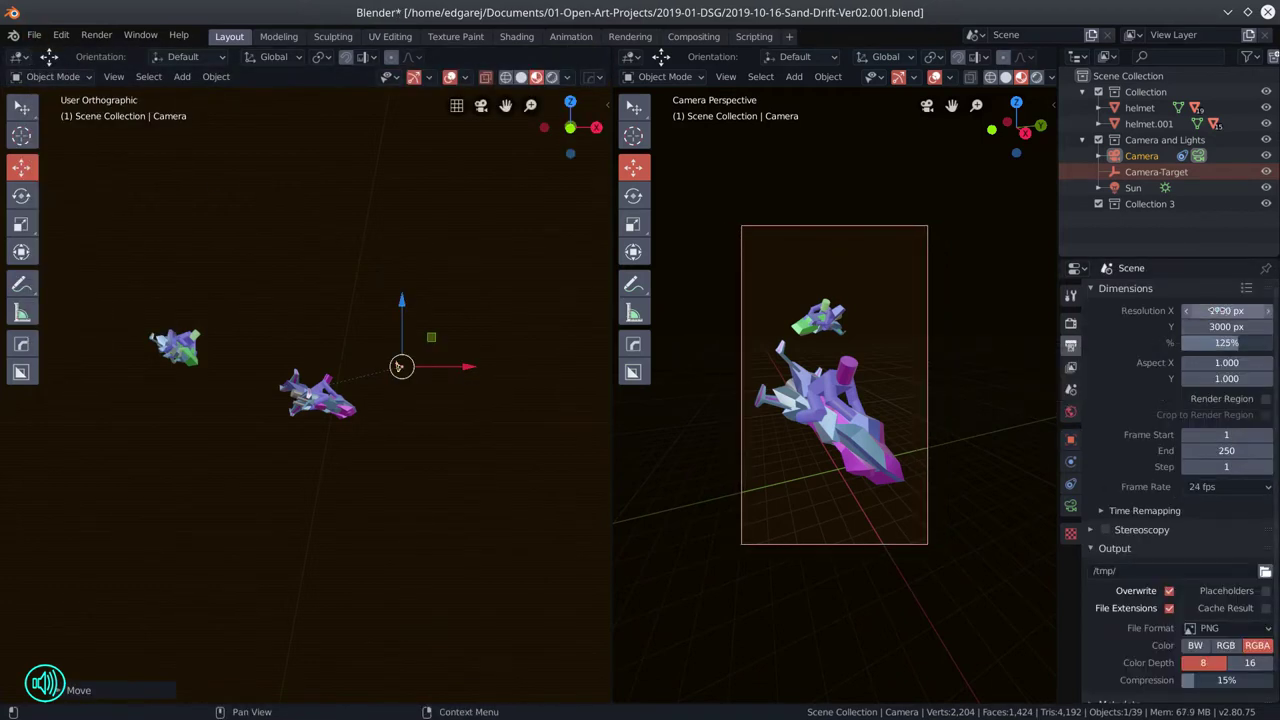
{"action": "left_click", "coordinate": [1156, 171]}
- Re-enter the render height several times, aiming for 3000 px
{"action": "left_click", "coordinate": [1225, 326]}
{"action": "type", "text": "2500"}
{"action": "key", "text": "Return"}
{"action": "left_click", "coordinate": [1225, 326]}
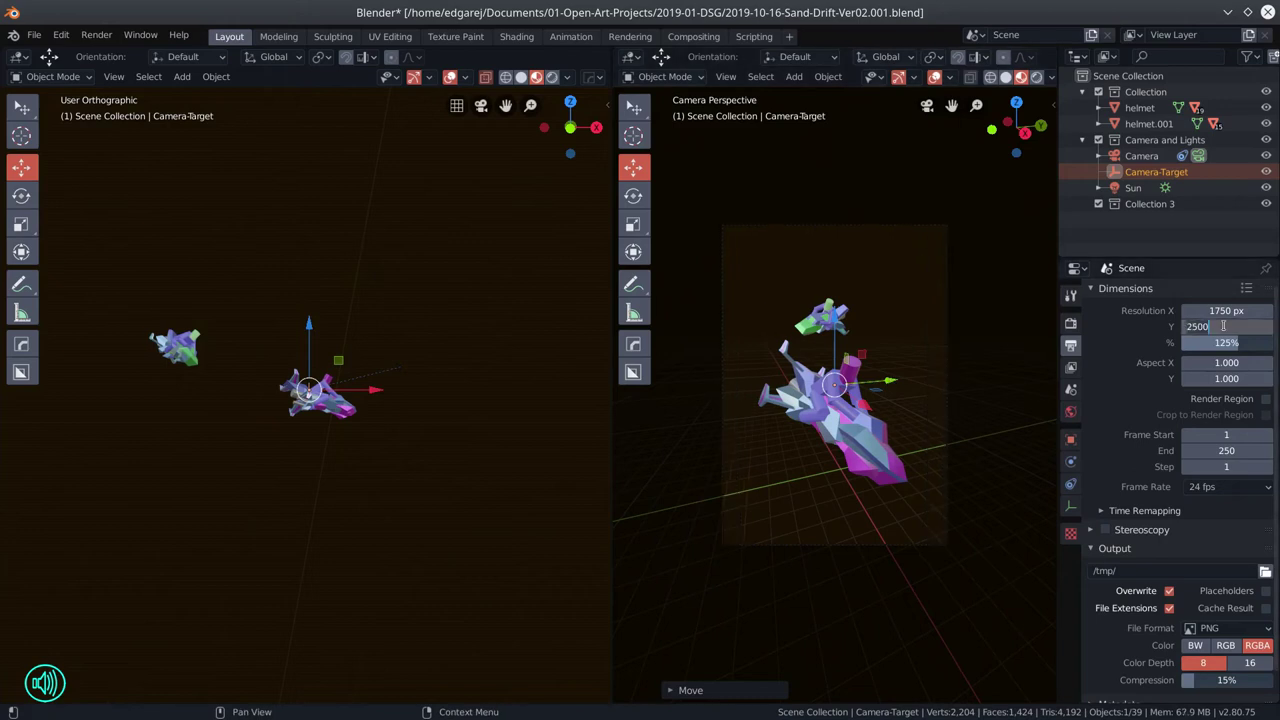
{"action": "key", "text": "BackSpace"}
{"action": "key", "text": "BackSpace"}
{"action": "key", "text": "BackSpace"}
{"action": "type", "text": "000"}
{"action": "key", "text": "Return"}
{"action": "key", "text": "ctrl+z"}
{"action": "double_click", "coordinate": [1213, 326]}
{"action": "type", "text": "9000"}
{"action": "key", "text": "Return"}
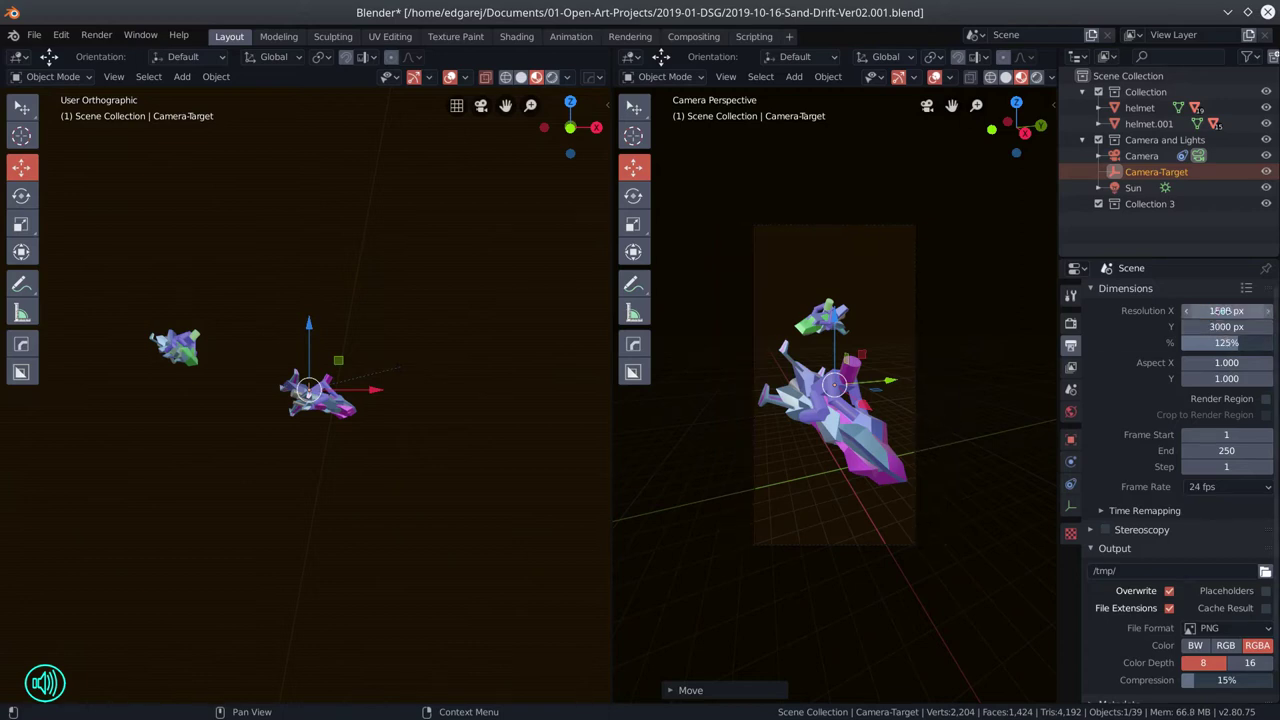
- Set render resolution X to 150, scale to 100%, and height to 3000 px
{"action": "double_click", "coordinate": [1226, 311]}
{"action": "type", "text": "150"}
{"action": "key", "text": "Tab"}
{"action": "type", "text": "300"}
{"action": "key", "text": "Tab"}
{"action": "type", "text": "100"}
{"action": "key", "text": "Return"}
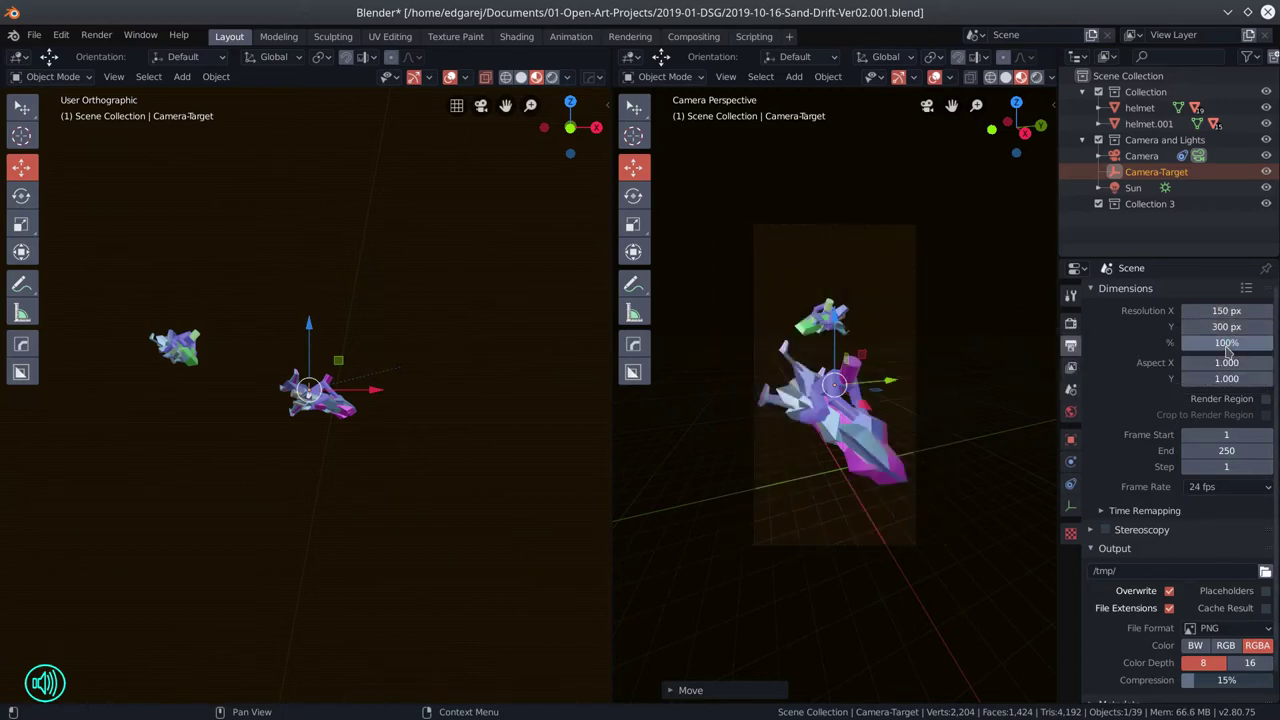
{"action": "double_click", "coordinate": [1223, 326]}
{"action": "type", "text": "0"}
{"action": "key", "text": "Return"}
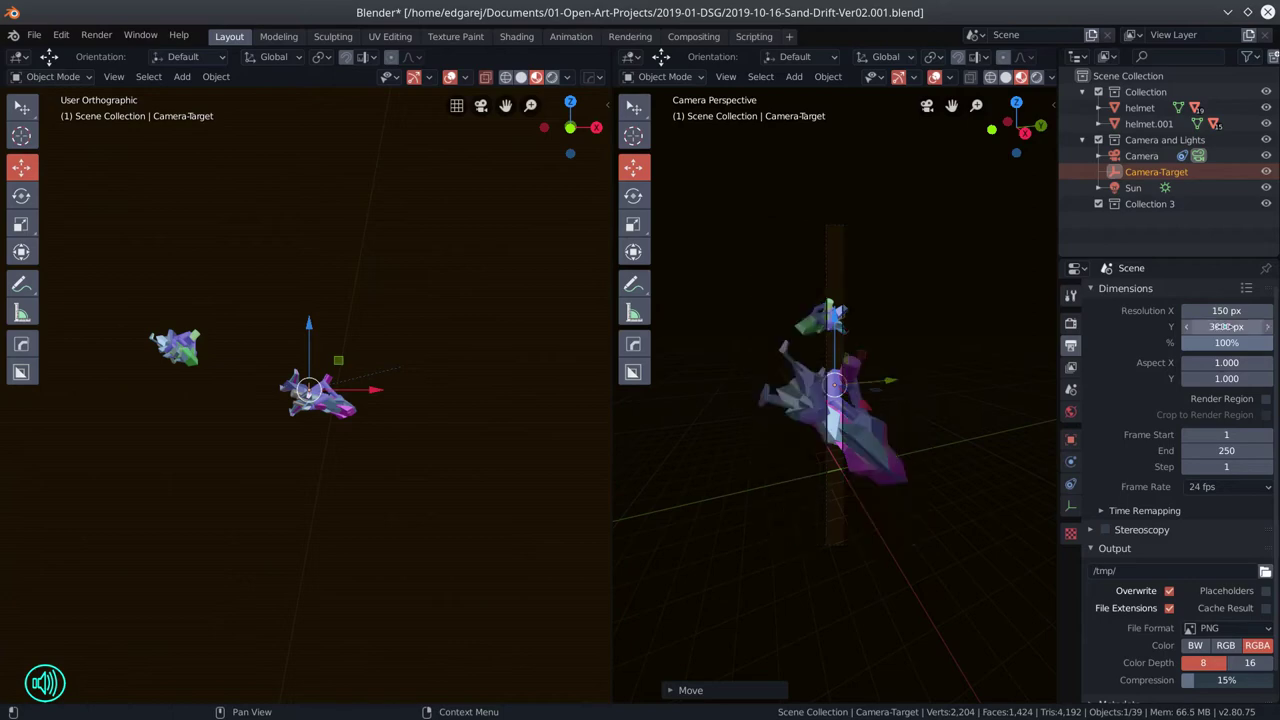
- Select the camera, then return to Krita and rotate the canvas view
{"action": "left_click", "coordinate": [1141, 156]}
{"action": "left_click_drag", "start_coordinate": [300, 430], "coordinate": [376, 423]}
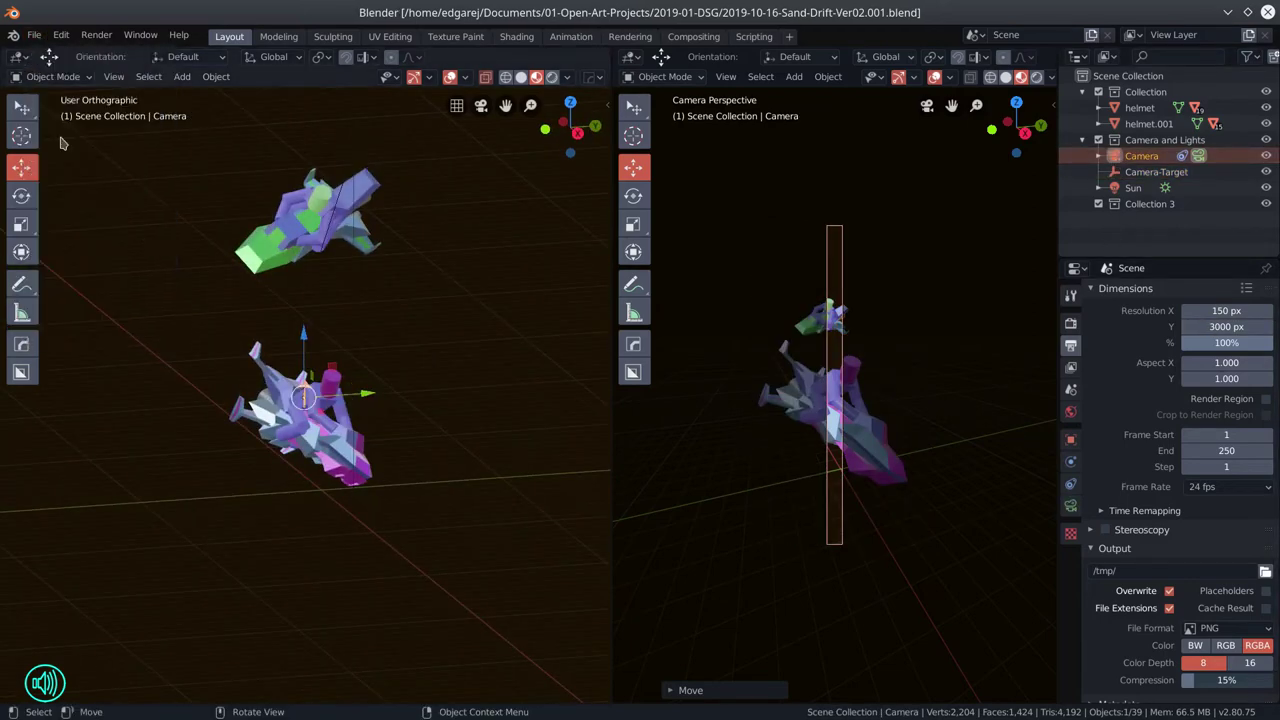
{"action": "key", "text": "alt+Tab"}
{"action": "mouse_move", "coordinate": [405, 373]}
{"action": "left_mouse_down"}
{"action": "mouse_move", "coordinate": [597, 404]}
{"action": "mouse_move", "coordinate": [575, 451]}
{"action": "mouse_move", "coordinate": [537, 298]}
{"action": "mouse_move", "coordinate": [576, 300]}
{"action": "mouse_move", "coordinate": [532, 234]}
{"action": "mouse_move", "coordinate": [566, 250]}
{"action": "left_mouse_up"}
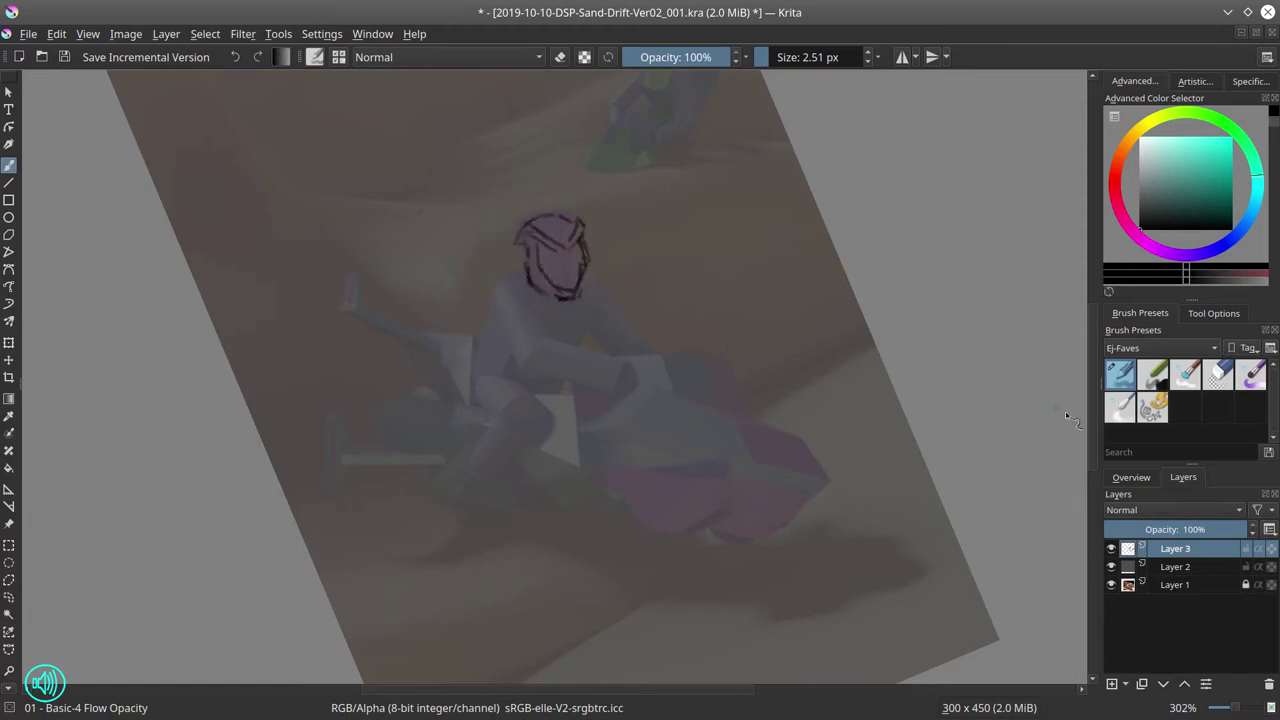
- Erase part of the helmet outline, draw a short arm stroke, and adjust canvas rotation
{"action": "key", "text": "e"}
{"action": "mouse_move", "coordinate": [600, 282]}
{"action": "left_mouse_down"}
{"action": "mouse_move", "coordinate": [572, 258]}
{"action": "mouse_move", "coordinate": [552, 265]}
{"action": "left_mouse_up"}
{"action": "key", "text": "e"}
{"action": "left_click_drag", "start_coordinate": [543, 360], "coordinate": [596, 360]}
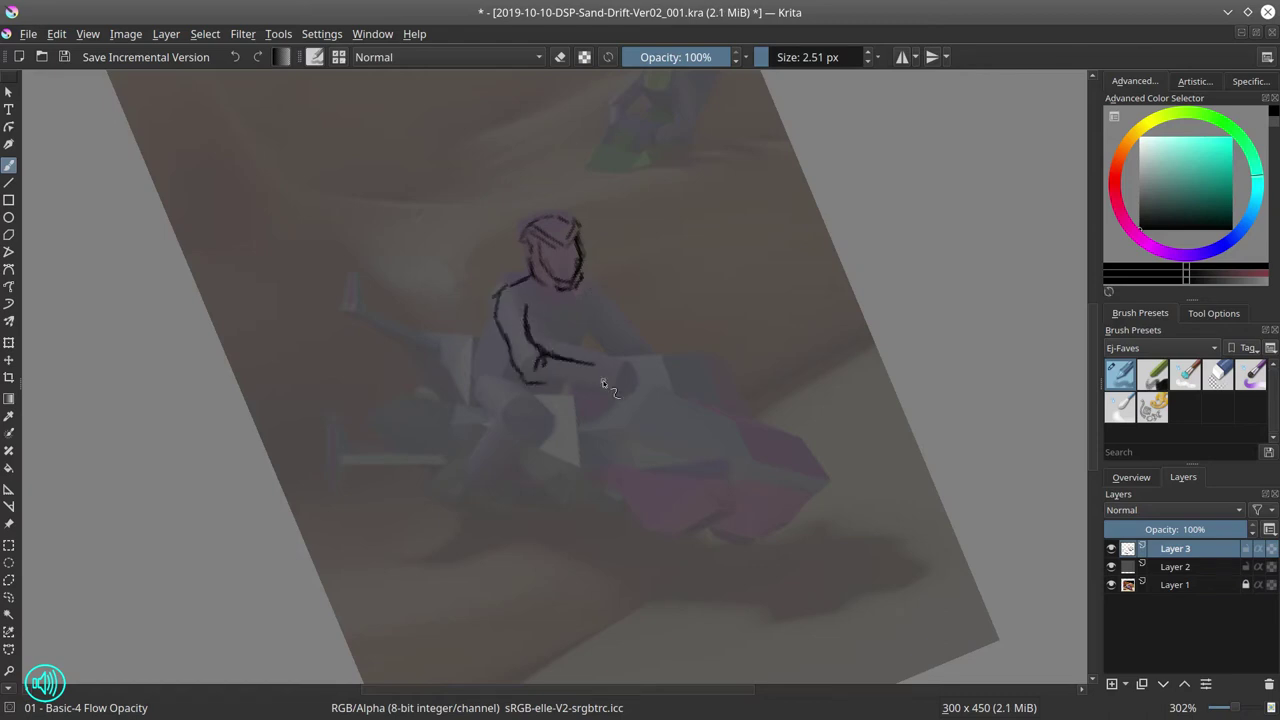
{"action": "left_click", "coordinate": [1218, 373]}
{"action": "key", "text": "5"}
{"action": "key", "text": "4"}
{"action": "key", "text": "4"}
{"action": "key", "text": "/"}
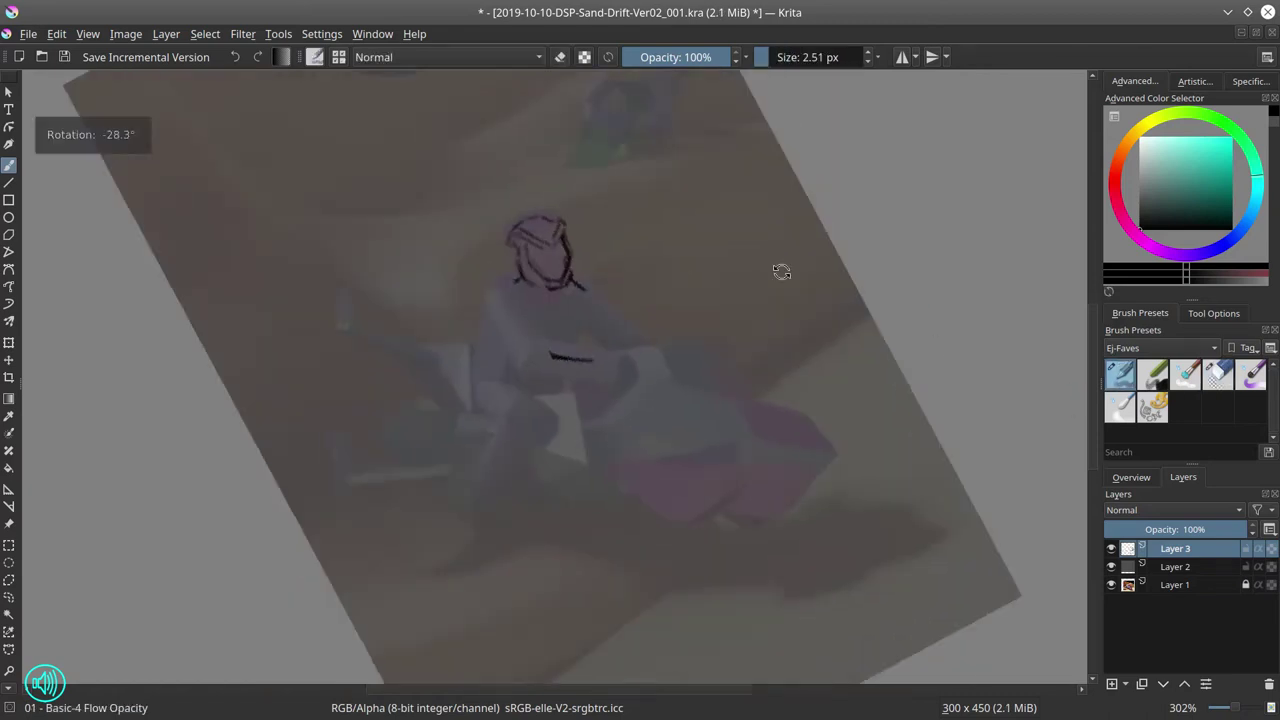
{"action": "key", "text": "/"}
- Ink the rider's back and arm, erase the upper arm, and redraw the hand on the handlebar
{"action": "key", "text": "/"}
{"action": "left_click_drag", "start_coordinate": [484, 278], "coordinate": [488, 342]}
{"action": "key", "text": "ctrl+z"}
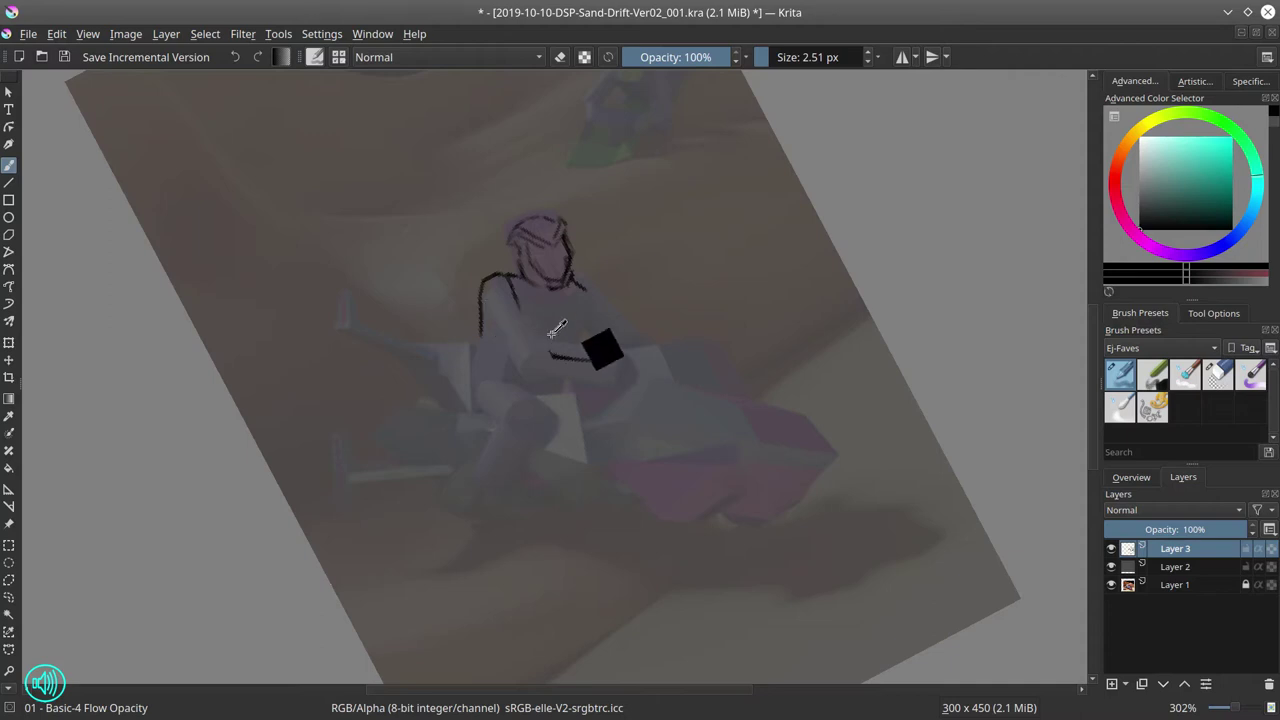
{"action": "mouse_move", "coordinate": [520, 302]}
{"action": "left_mouse_down"}
{"action": "mouse_move", "coordinate": [550, 341]}
{"action": "mouse_move", "coordinate": [524, 347]}
{"action": "mouse_move", "coordinate": [575, 352]}
{"action": "left_mouse_up"}
{"action": "key", "text": "ctrl+z"}
{"action": "key", "text": "/"}
{"action": "key", "text": "/"}
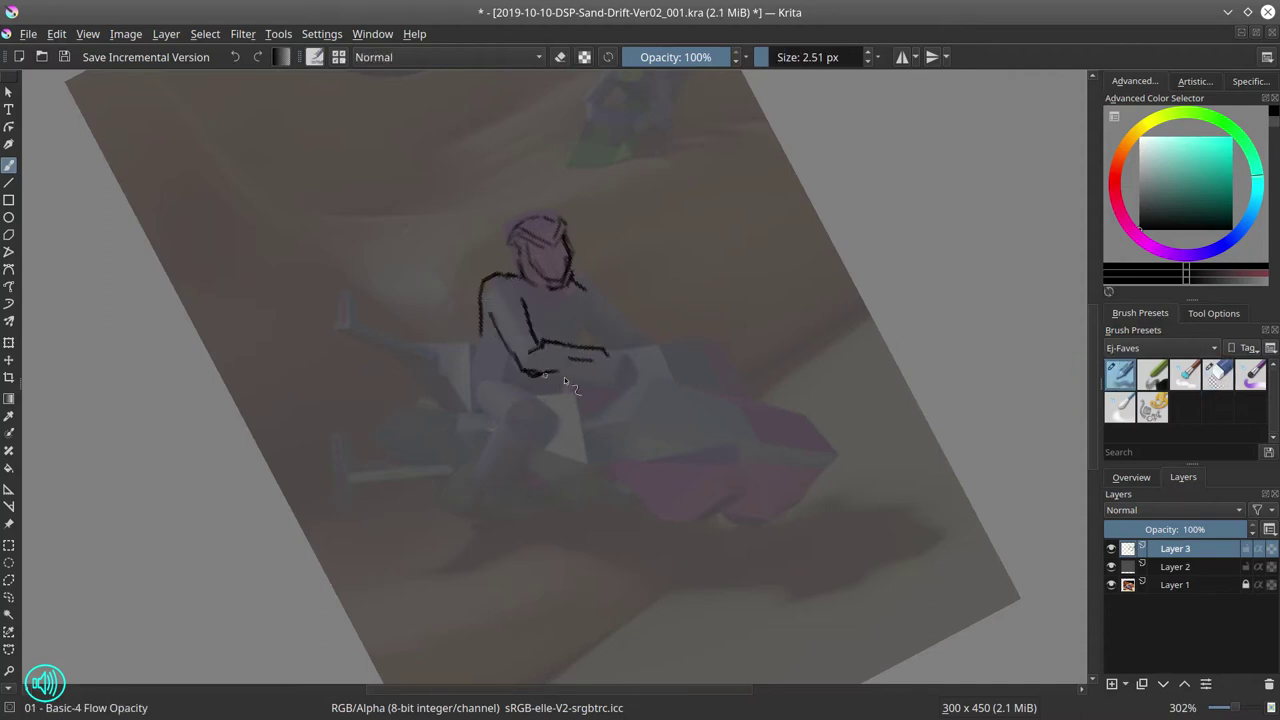
{"action": "key", "text": "/"}
{"action": "key", "text": "/"}
{"action": "key", "text": "5"}
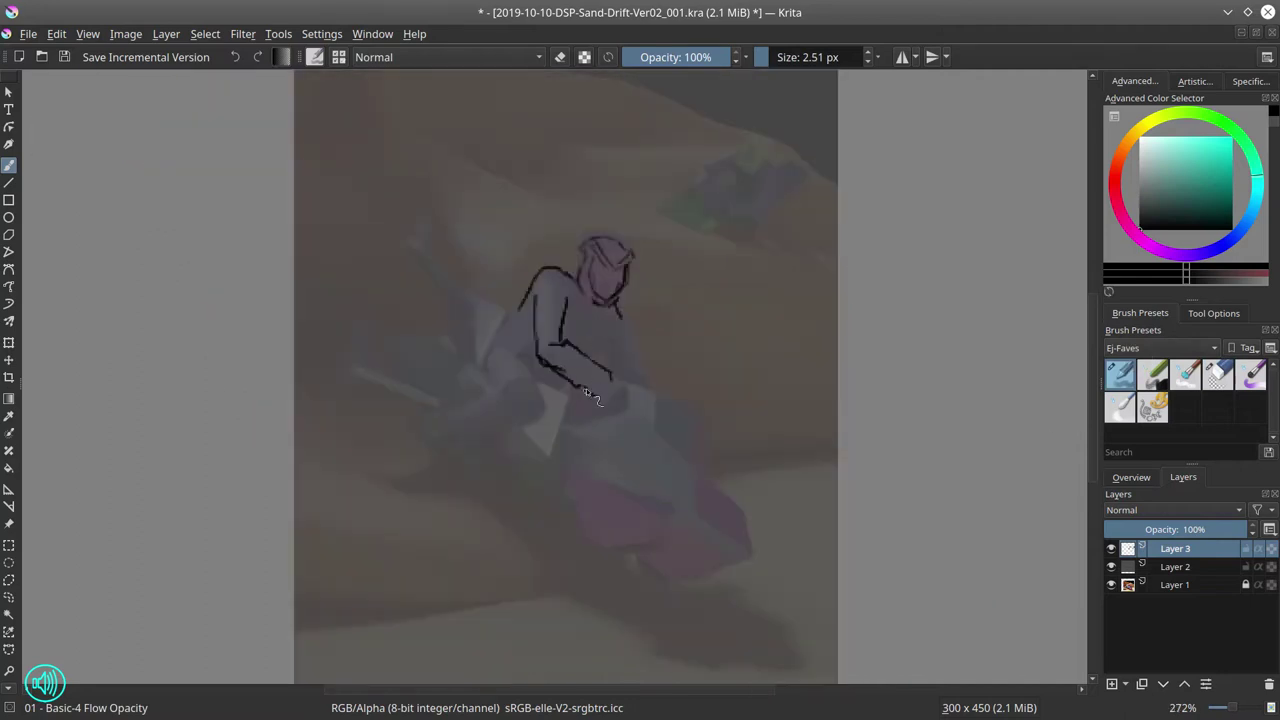
{"action": "key", "text": "/"}
{"action": "key", "text": "/"}
{"action": "mouse_move", "coordinate": [551, 262]}
{"action": "left_mouse_down"}
{"action": "mouse_move", "coordinate": [593, 305]}
{"action": "mouse_move", "coordinate": [607, 256]}
{"action": "left_mouse_up"}
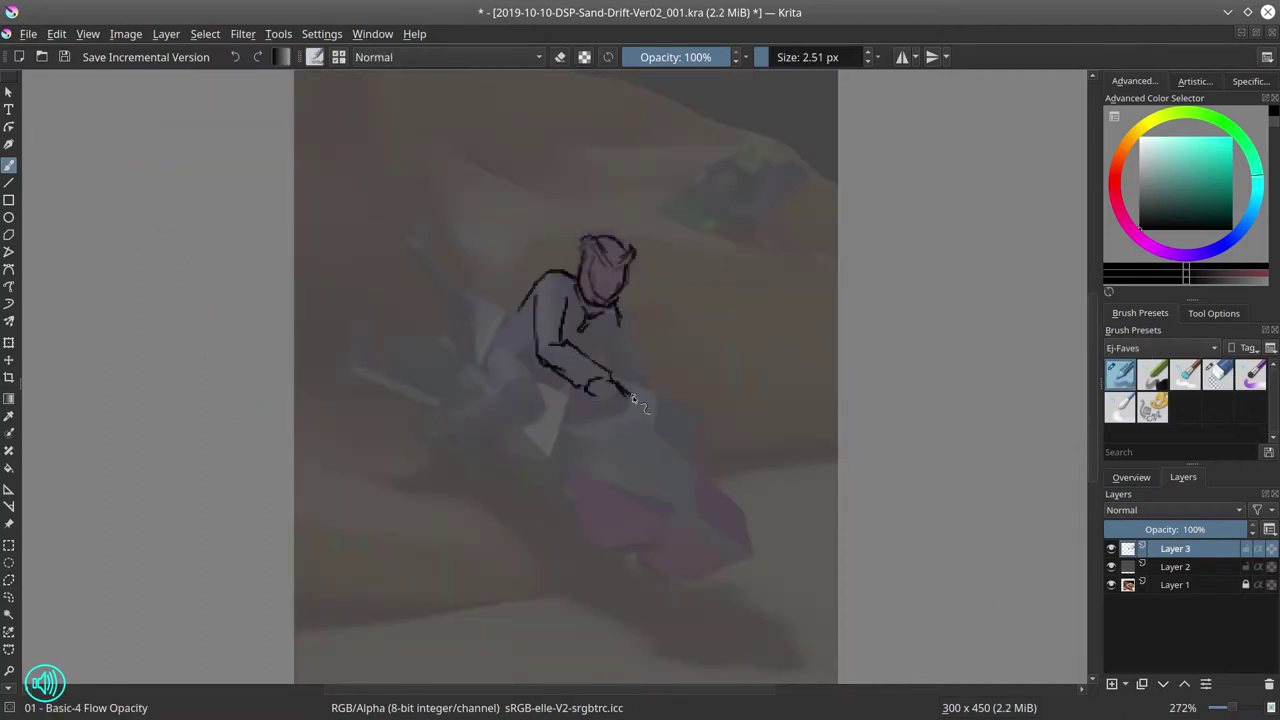
{"action": "key", "text": "/"}
{"action": "key", "text": "/"}
{"action": "mouse_move", "coordinate": [590, 390]}
{"action": "left_mouse_down"}
{"action": "mouse_move", "coordinate": [605, 405]}
{"action": "mouse_move", "coordinate": [634, 395]}
{"action": "left_mouse_up"}
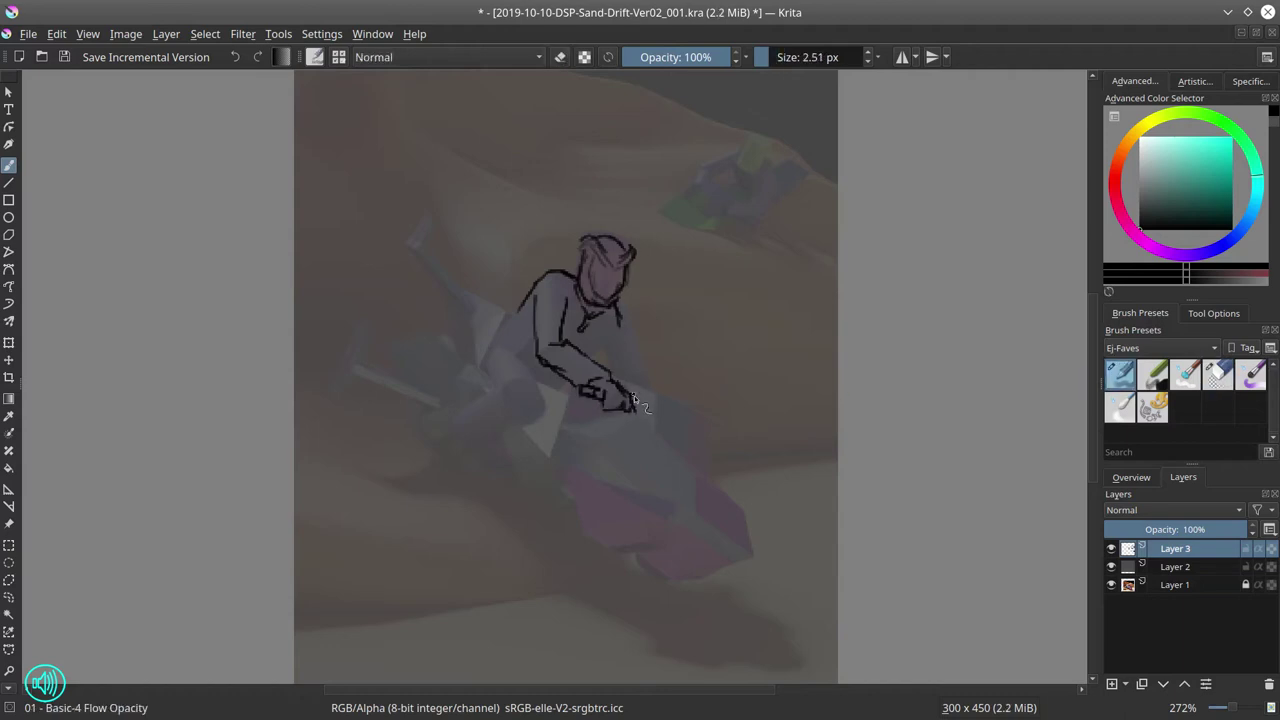
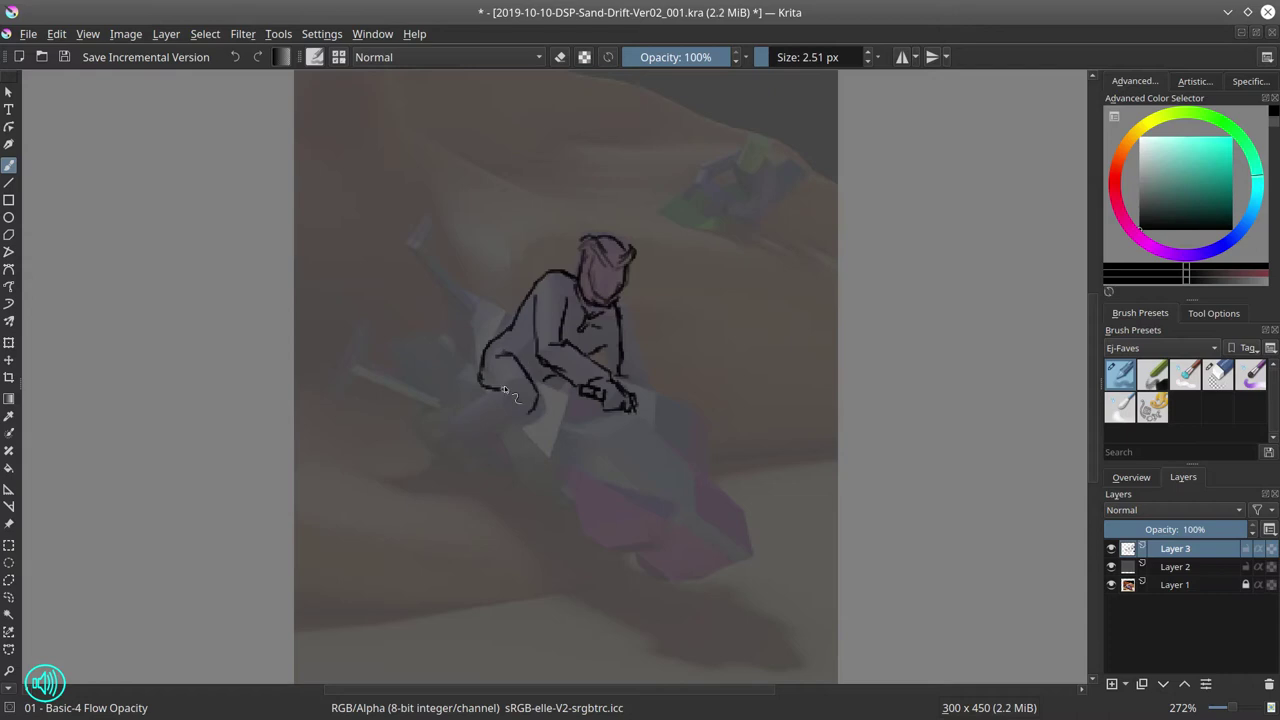
- Show the canvas overview and mirror the view to check the rider's proportions
{"action": "left_click", "coordinate": [125, 33]}
{"action": "left_click", "coordinate": [1131, 477]}
{"action": "left_click", "coordinate": [1112, 685]}
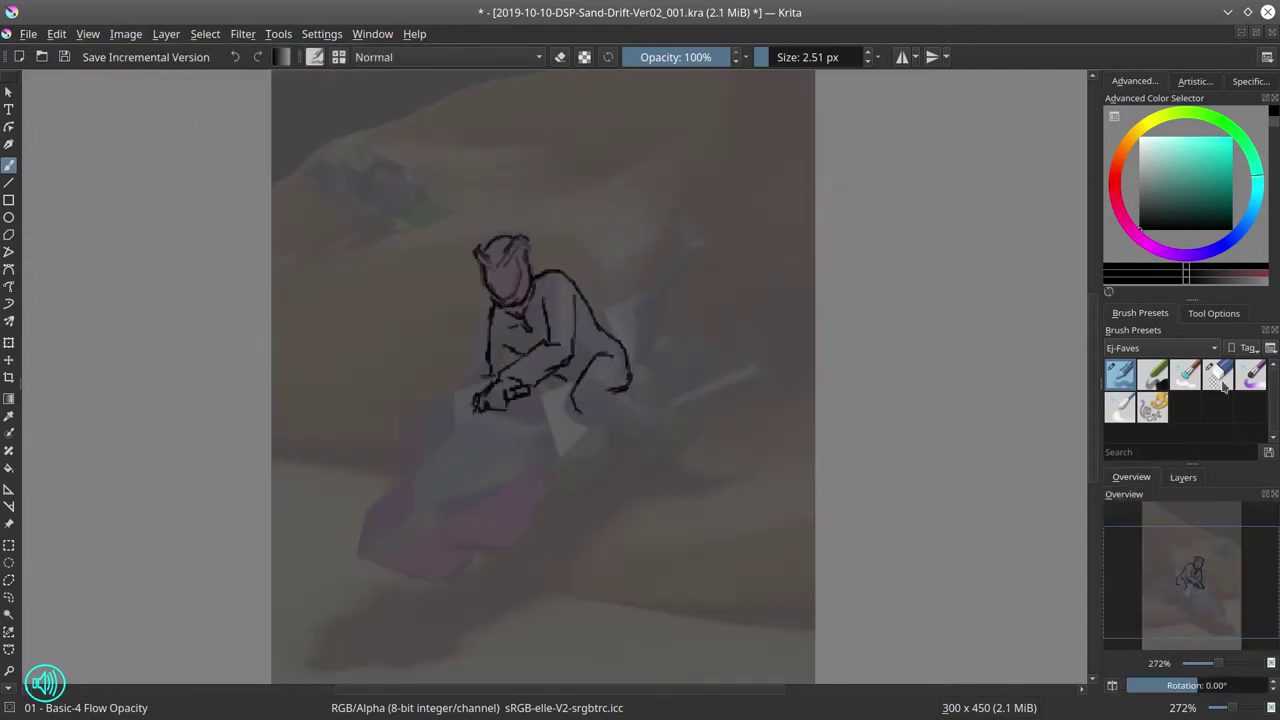
- Erase part of the arm line and the old lower-leg and foot lines
{"action": "key", "text": "/"}
{"action": "key", "text": "/"}
{"action": "mouse_move", "coordinate": [614, 352]}
{"action": "left_mouse_down"}
{"action": "mouse_move", "coordinate": [598, 357]}
{"action": "mouse_move", "coordinate": [586, 421]}
{"action": "left_mouse_up"}
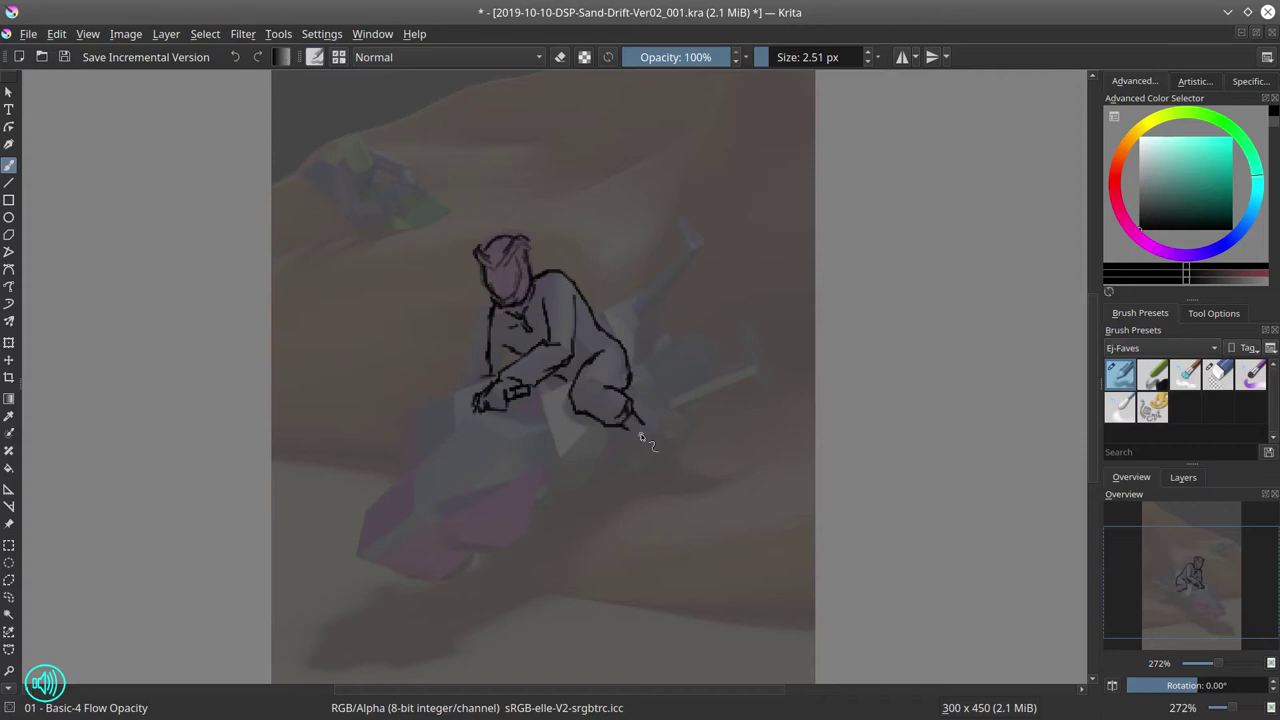
{"action": "key", "text": "/"}
{"action": "mouse_move", "coordinate": [662, 465]}
{"action": "left_mouse_down"}
{"action": "mouse_move", "coordinate": [629, 406]}
{"action": "mouse_move", "coordinate": [615, 428]}
{"action": "mouse_move", "coordinate": [625, 405]}
{"action": "left_mouse_up"}
{"action": "key", "text": "/"}
- Rotate the canvas, redraw a short boot line, then rotate back toward upright
{"action": "key", "text": "/"}
{"action": "key", "text": "/"}
{"action": "key", "text": "/"}
{"action": "left_click_drag", "start_coordinate": [617, 540], "coordinate": [572, 508]}
{"action": "key", "text": "/"}
{"action": "left_click_drag", "start_coordinate": [588, 462], "coordinate": [566, 500]}
{"action": "key", "text": "/"}
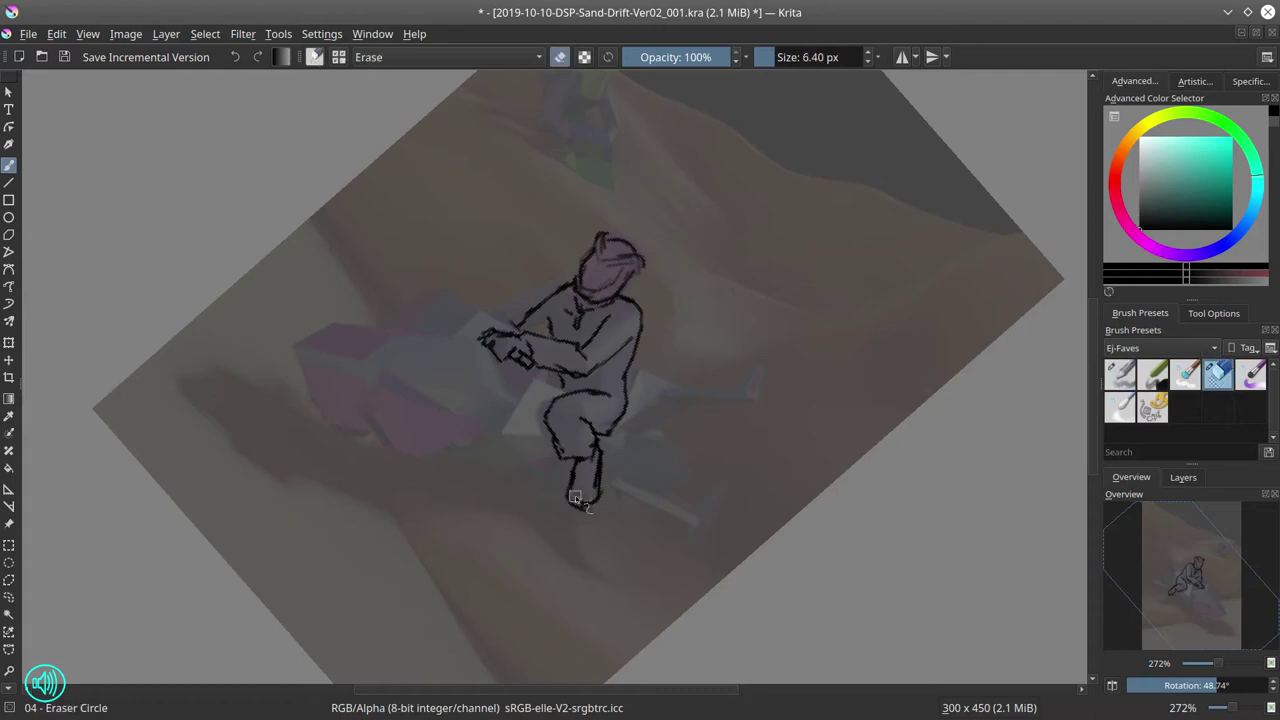
{"action": "key", "text": "/"}
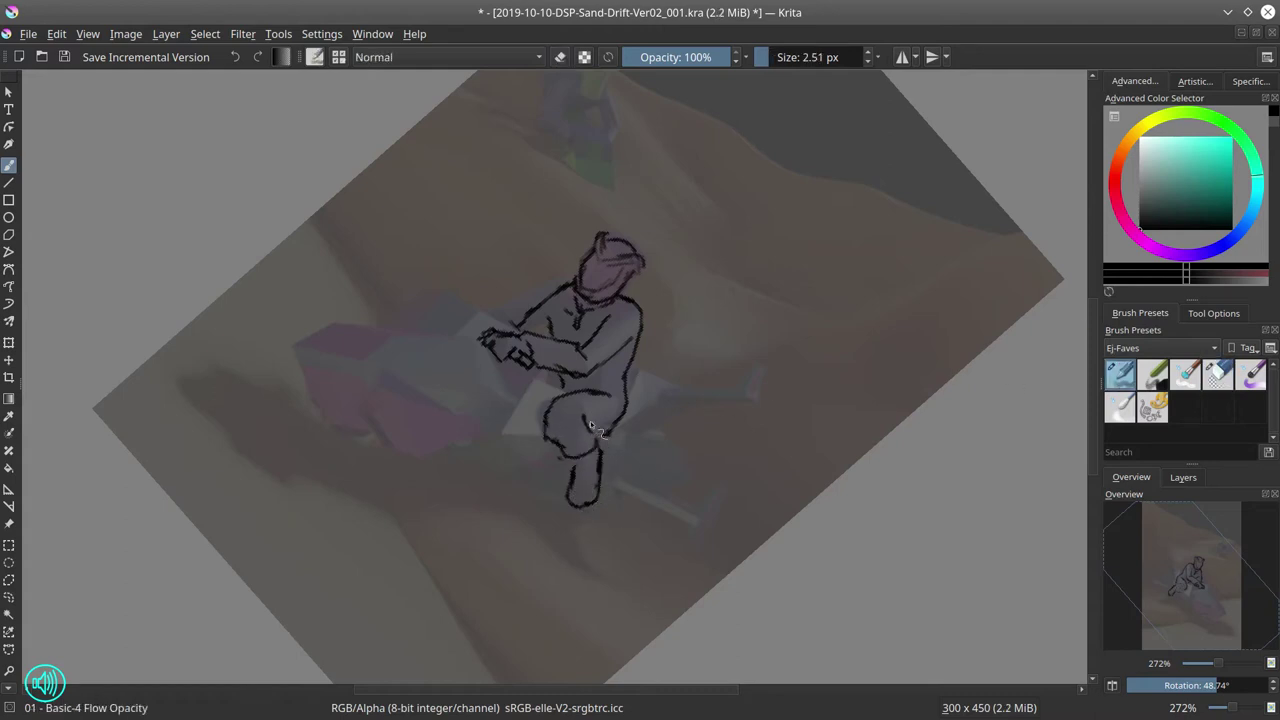
{"action": "key", "text": "/"}
{"action": "key", "text": "/"}
{"action": "key", "text": "/"}
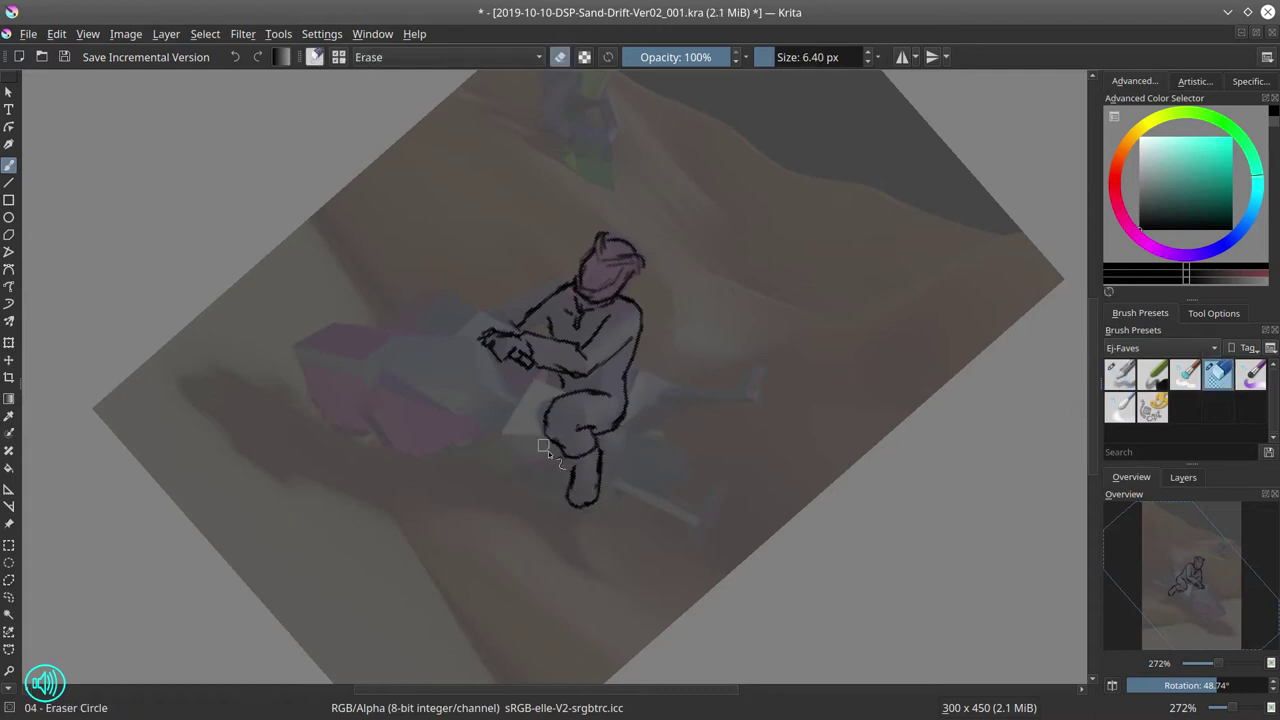
{"action": "key", "text": "/"}
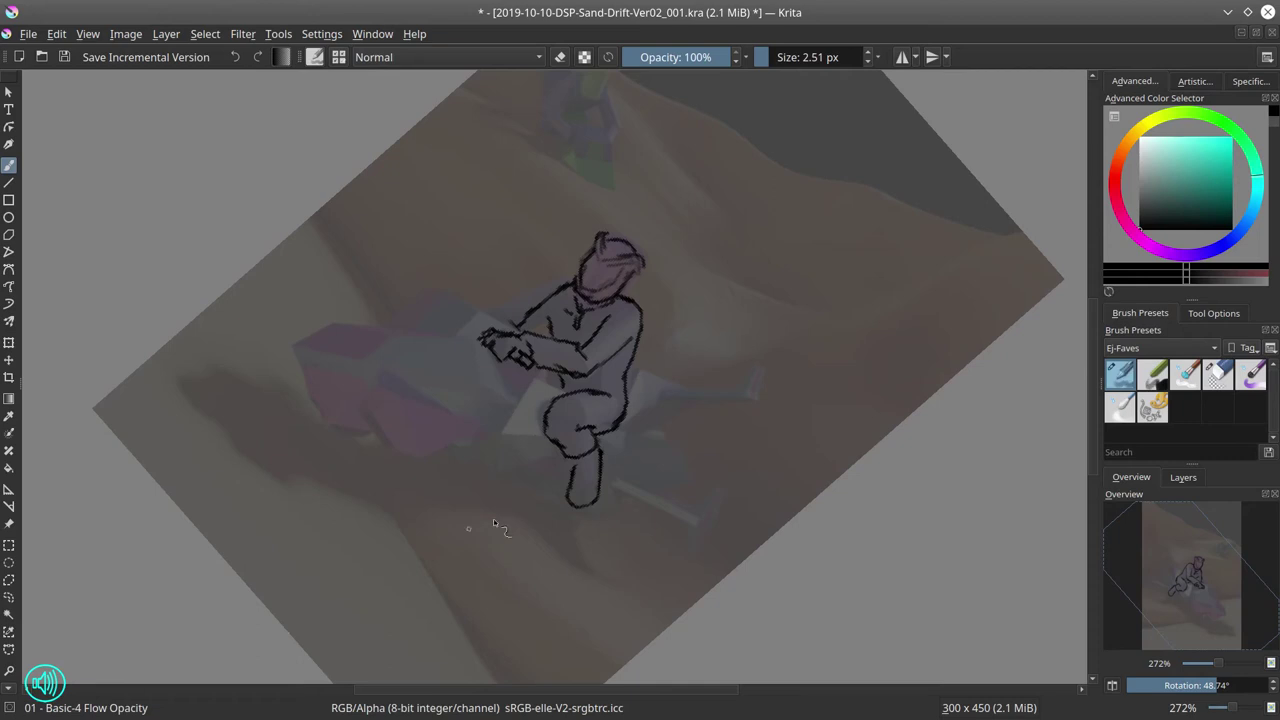
{"action": "left_click_drag", "start_coordinate": [493, 518], "coordinate": [387, 492]}
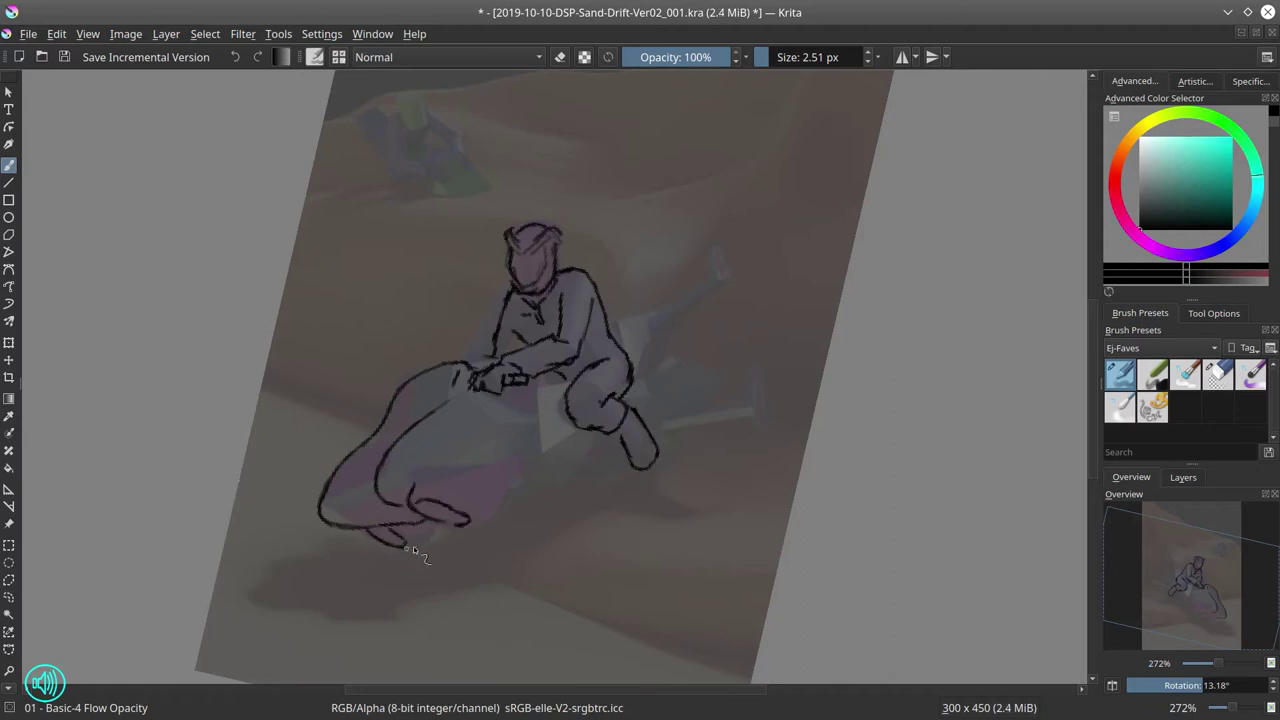
- Draw the hoverbike's front curve and lower outline under the rider, trimming the stroke end
{"action": "mouse_move", "coordinate": [407, 548]}
{"action": "left_mouse_down"}
{"action": "mouse_move", "coordinate": [442, 505]}
{"action": "mouse_move", "coordinate": [512, 476]}
{"action": "left_mouse_up"}
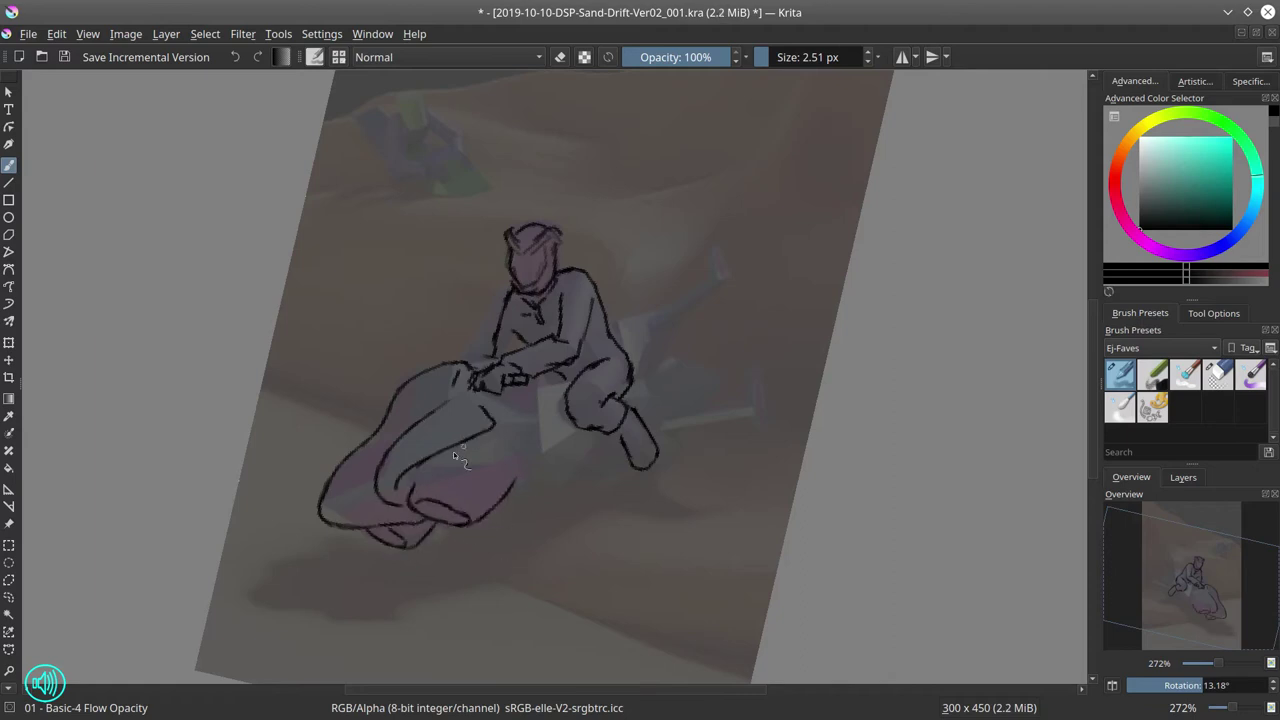
{"action": "left_click_drag", "start_coordinate": [522, 423], "coordinate": [398, 490]}
{"action": "left_click", "coordinate": [1218, 374]}
{"action": "left_click_drag", "start_coordinate": [560, 462], "coordinate": [547, 466]}
{"action": "key", "text": "/"}
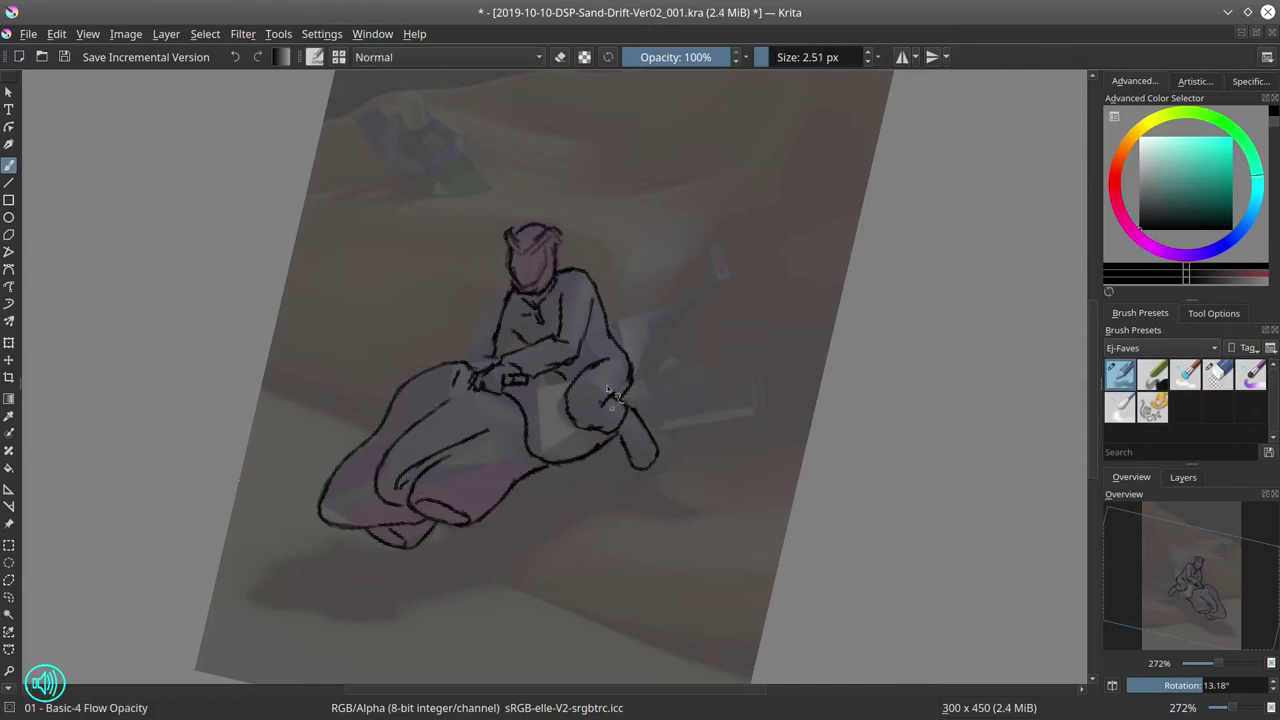
- Redraw the rider's bent leg and knee curve down to the bike, erasing old lines
{"action": "left_click_drag", "start_coordinate": [622, 430], "coordinate": [549, 444]}
{"action": "key", "text": "/"}
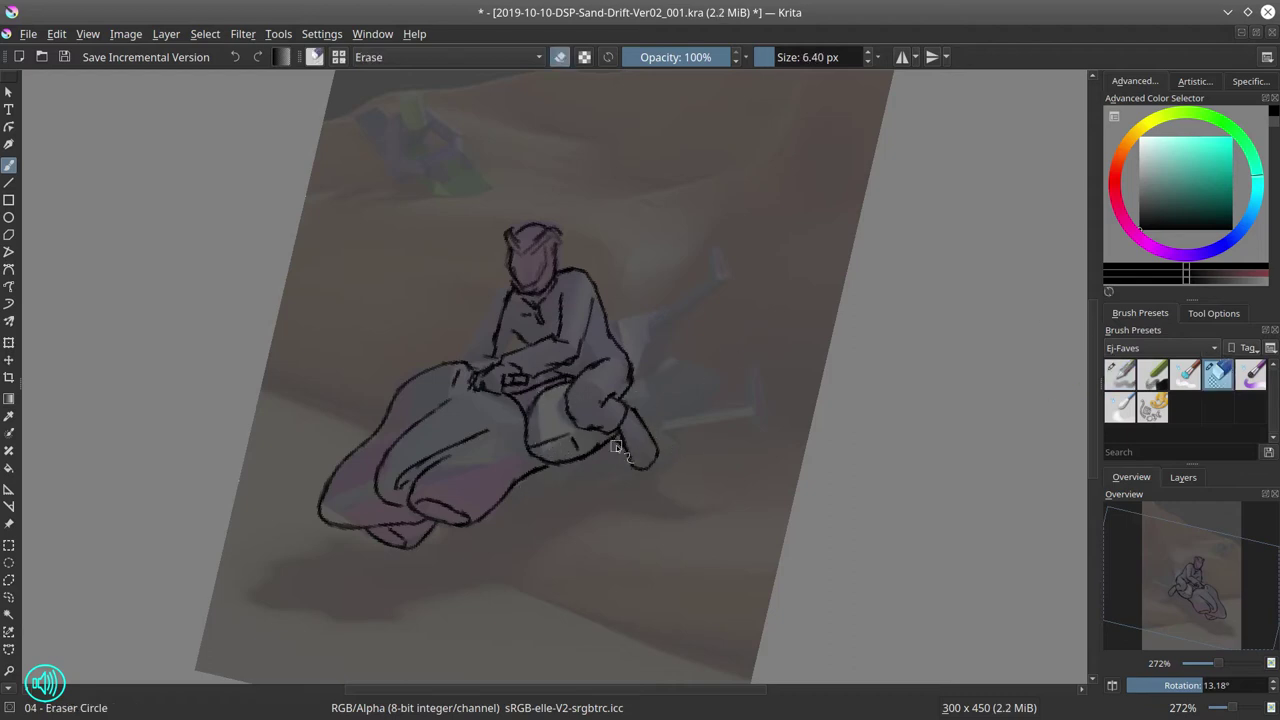
{"action": "key", "text": "/"}
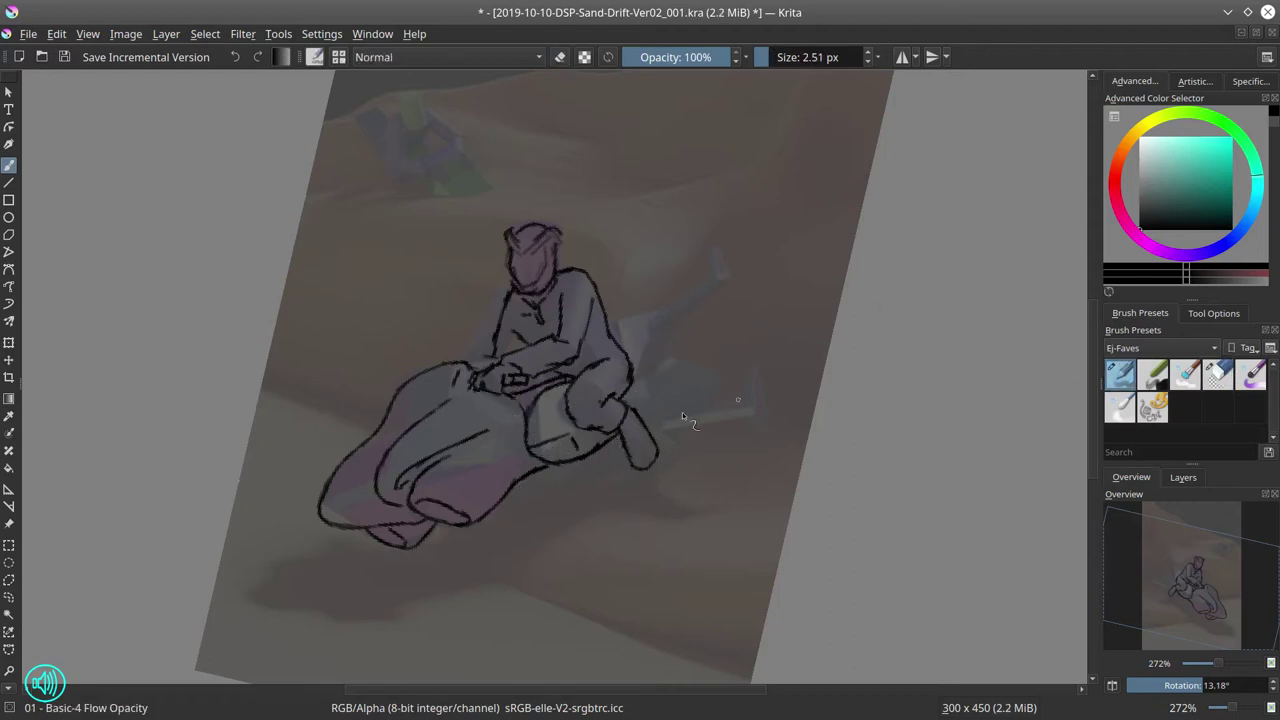
{"action": "key", "text": "/"}
{"action": "left_click_drag", "start_coordinate": [643, 429], "coordinate": [620, 407]}
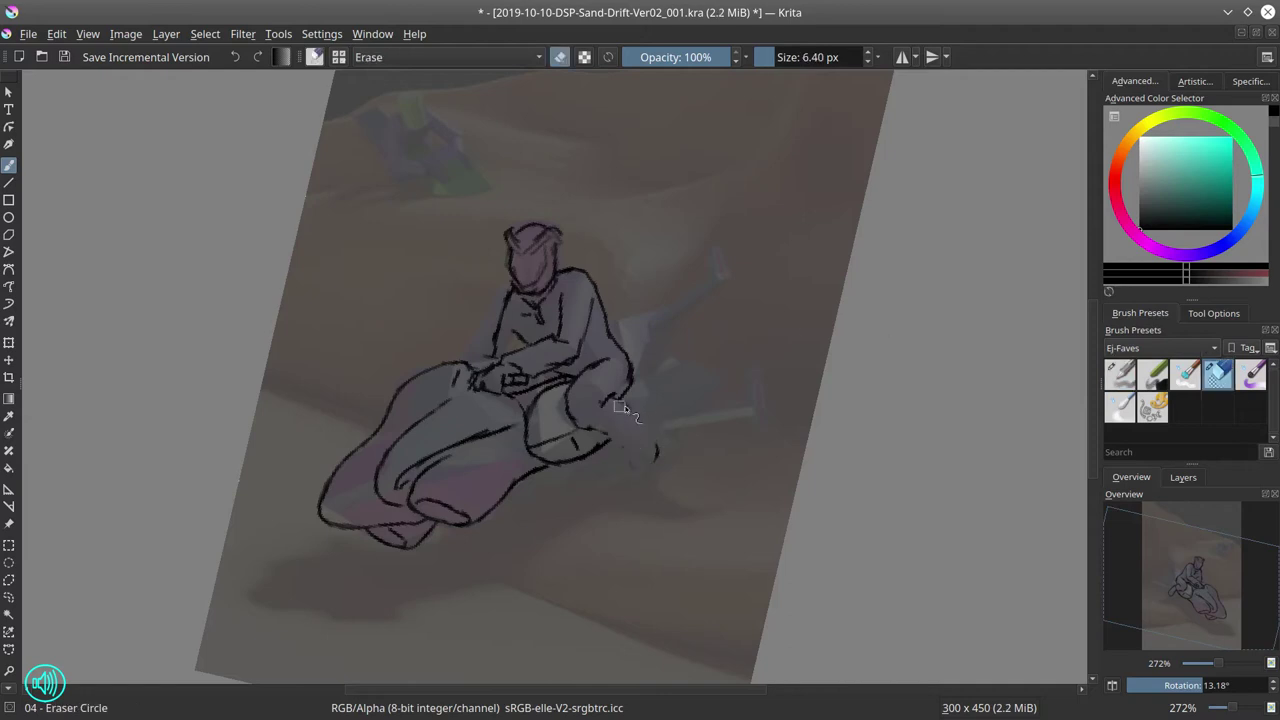
{"action": "left_click", "coordinate": [1113, 686]}
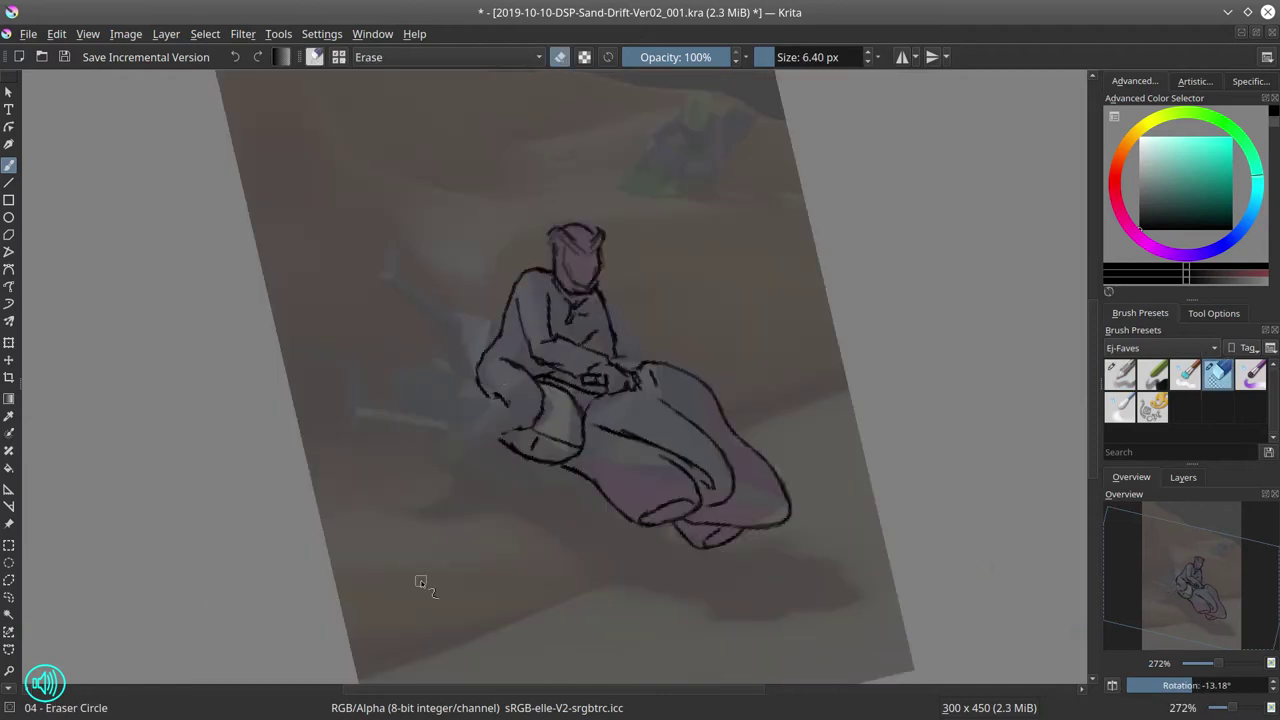
{"action": "key", "text": "/"}
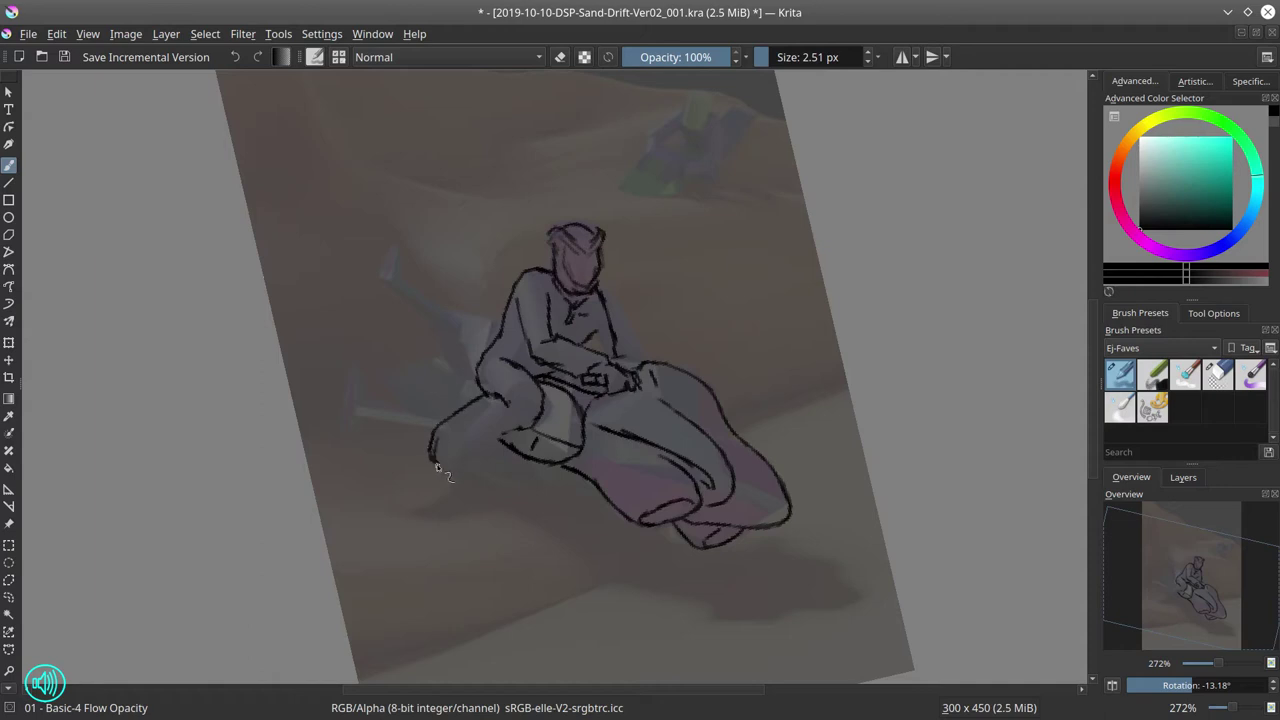
{"action": "left_click_drag", "start_coordinate": [437, 467], "coordinate": [466, 476]}
{"action": "key", "text": "/"}
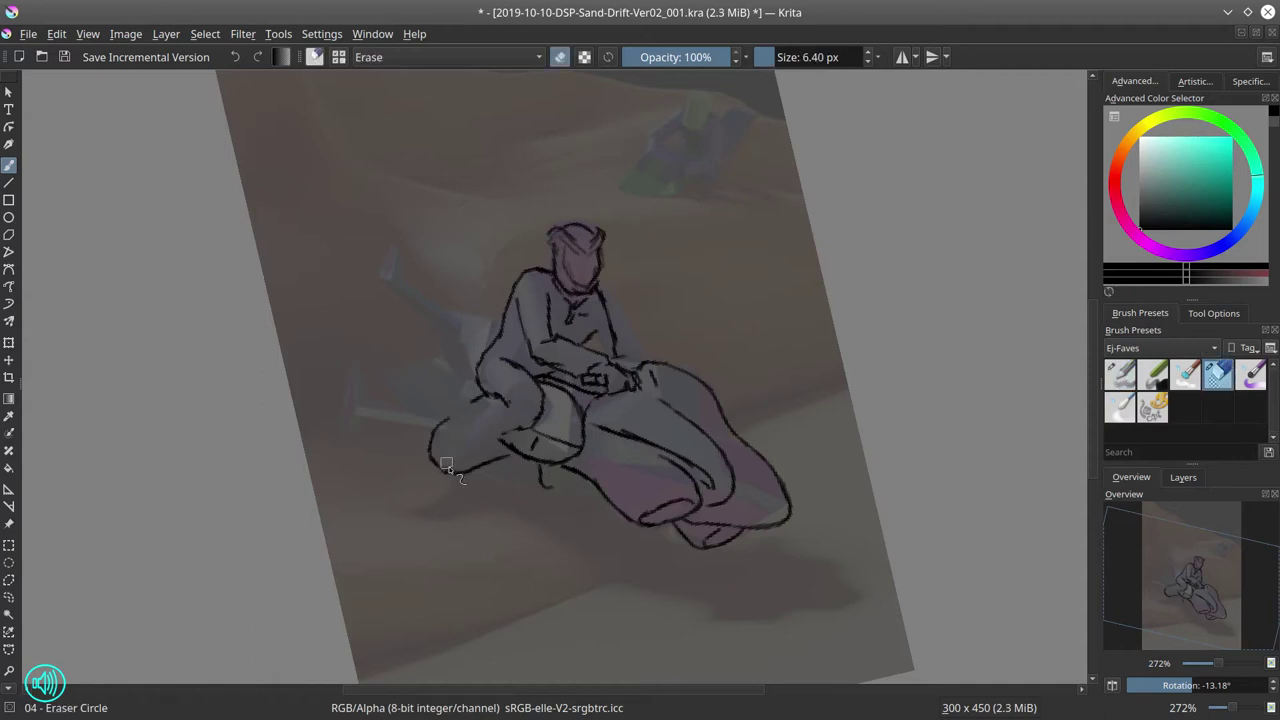
{"action": "key", "text": "/"}
{"action": "key", "text": "/"}
{"action": "key", "text": "/"}
{"action": "key", "text": "/"}
{"action": "key", "text": "/"}
{"action": "left_click_drag", "start_coordinate": [486, 425], "coordinate": [462, 460]}
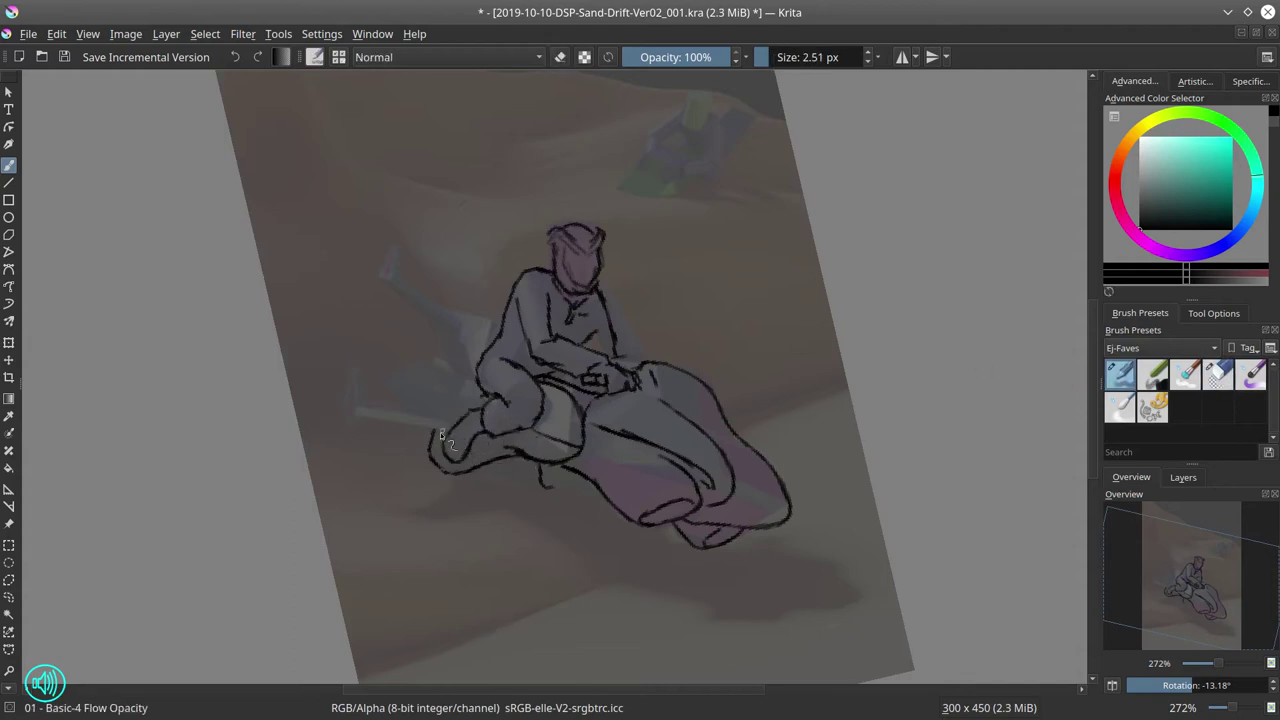
- Sketch the rear fin extending from the back of the bike with a smaller eraser for fixes
{"action": "key", "text": "slash"}
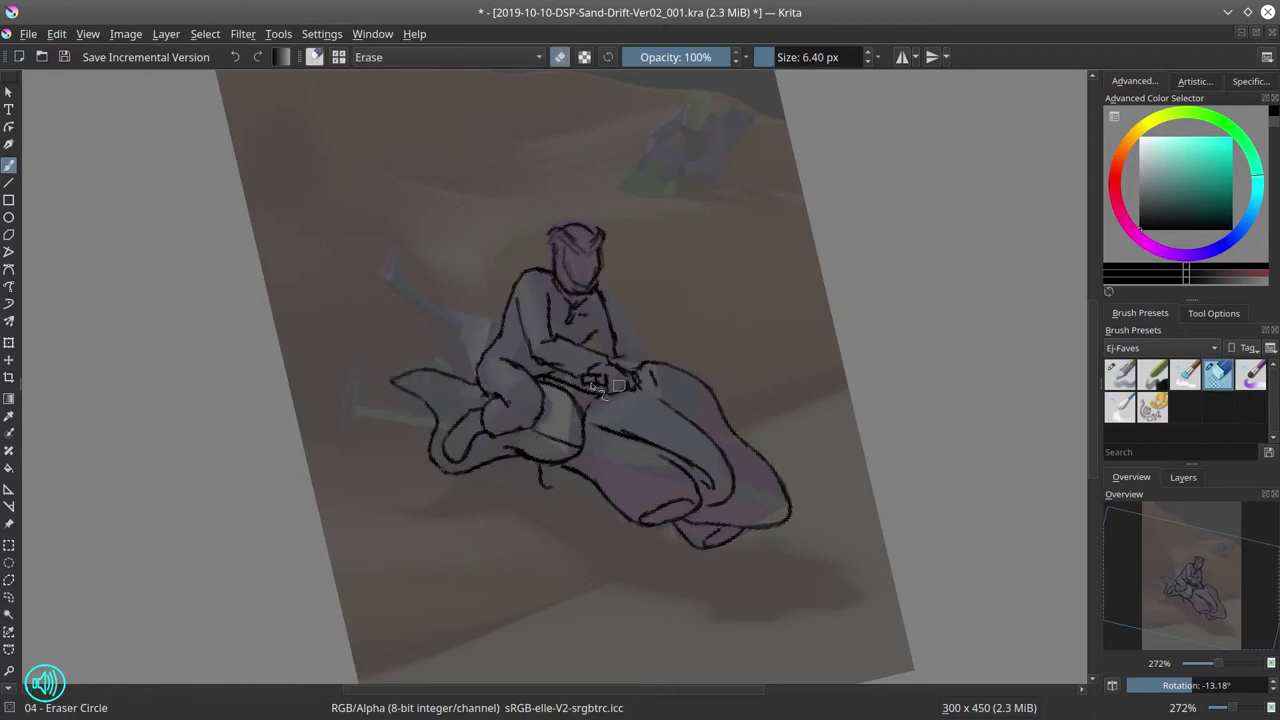
{"action": "key", "text": "bracketleft"}
{"action": "key", "text": "slash"}
{"action": "key", "text": "slash"}
{"action": "key", "text": "slash"}
{"action": "key", "text": "slash"}
{"action": "key", "text": "slash"}
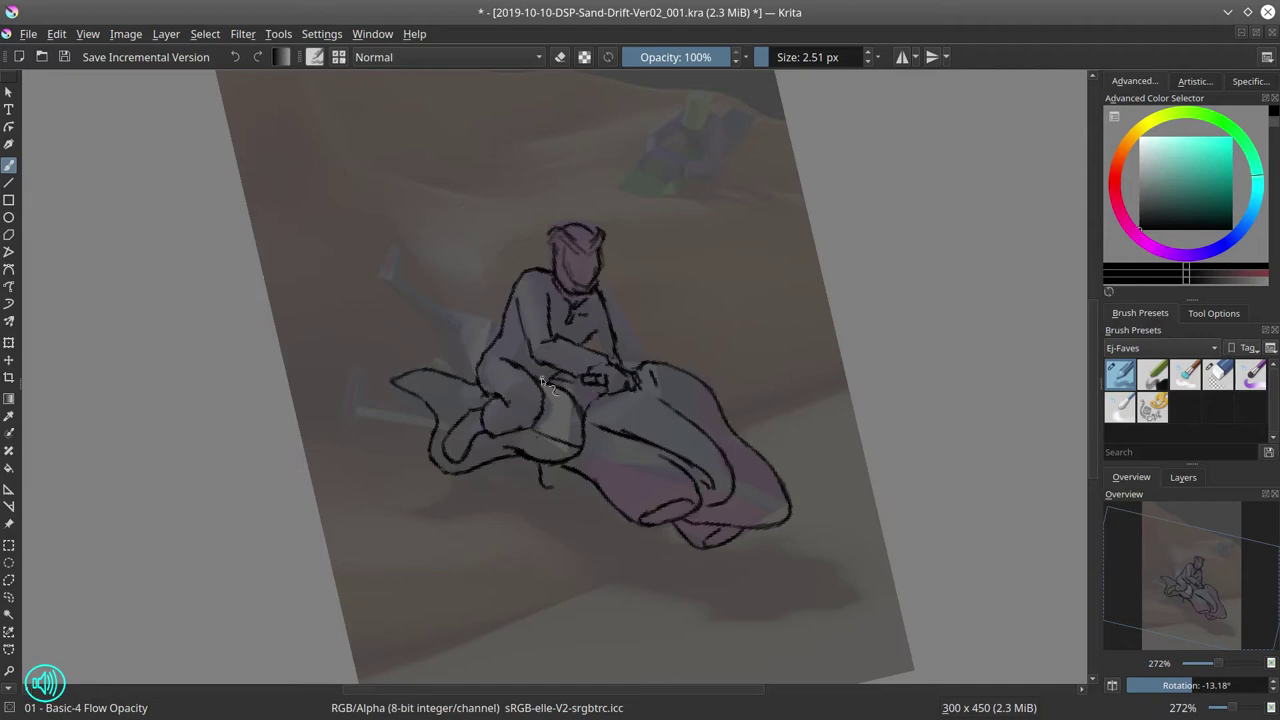
{"action": "left_click_drag", "start_coordinate": [354, 364], "coordinate": [351, 428]}
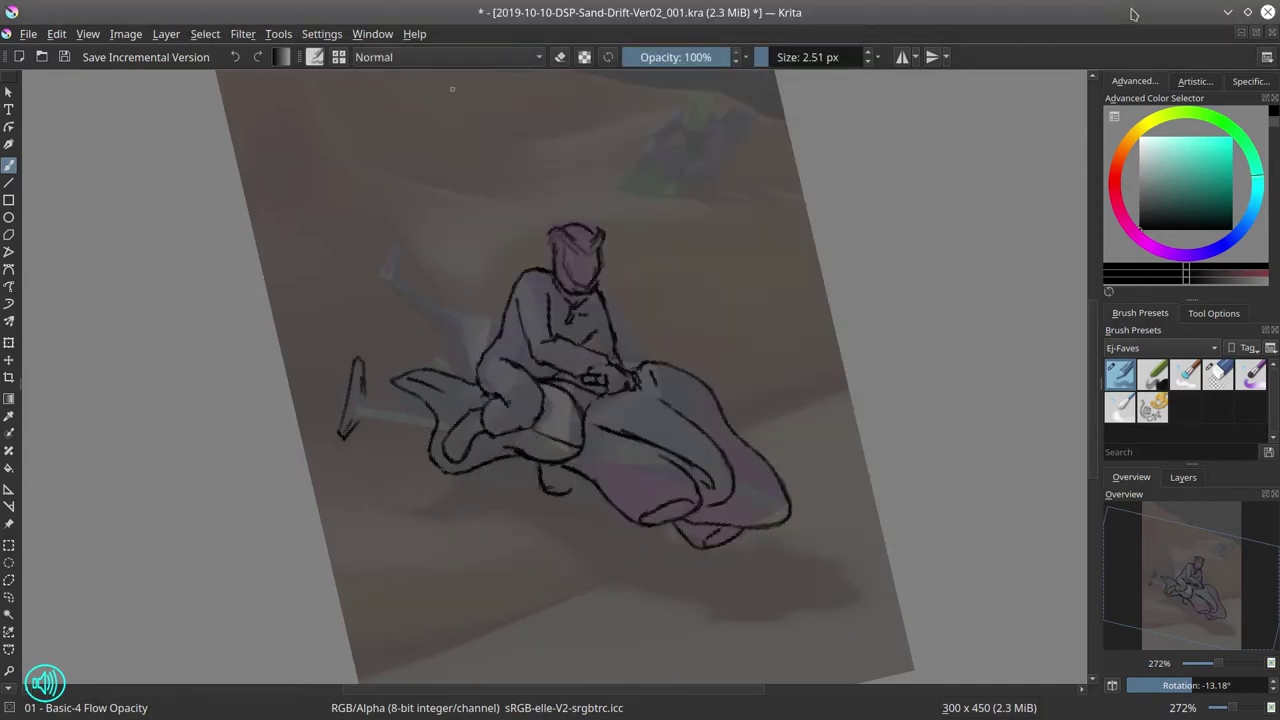
{"action": "left_click_drag", "start_coordinate": [805, 445], "coordinate": [817, 360]}
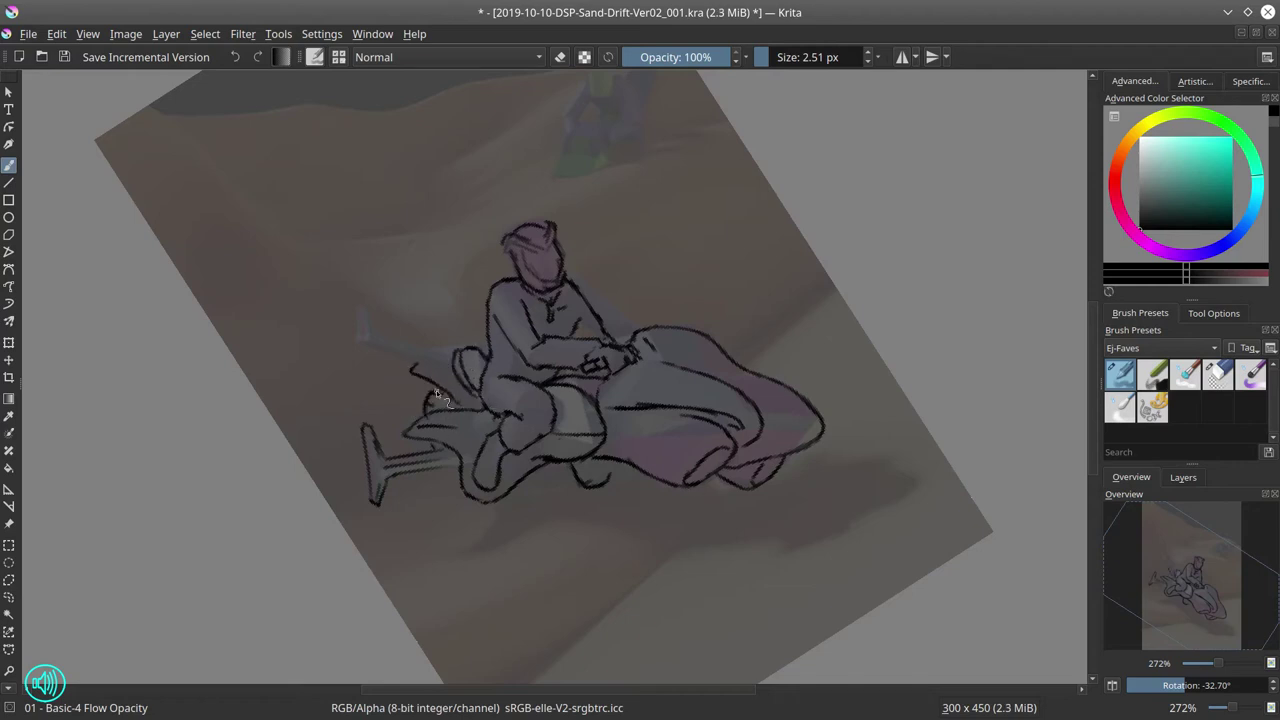
{"action": "key", "text": "slash"}
{"action": "key", "text": "slash"}
{"action": "left_click_drag", "start_coordinate": [391, 342], "coordinate": [440, 357]}
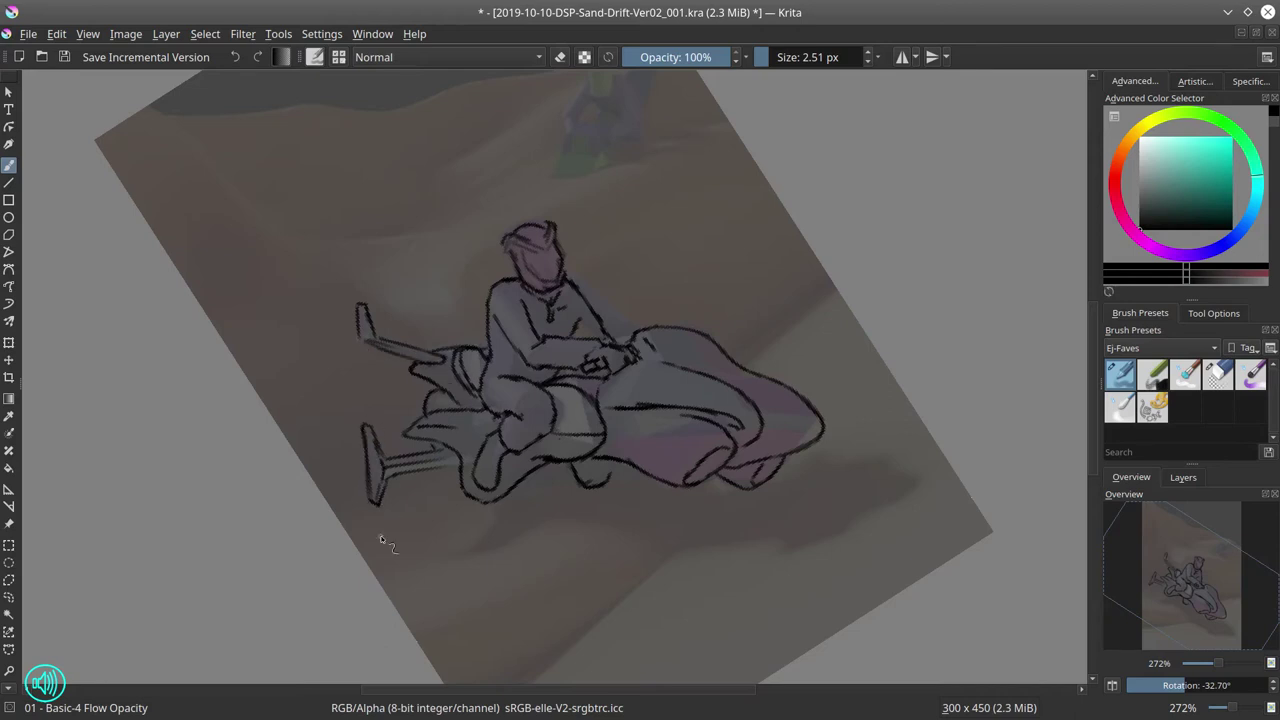
- Reset the view rotation and toggle the background layer to check the line art
{"action": "key", "text": "5"}
{"action": "left_click", "coordinate": [1183, 477]}
{"action": "left_click", "coordinate": [1111, 585]}
{"action": "left_click", "coordinate": [1111, 586]}
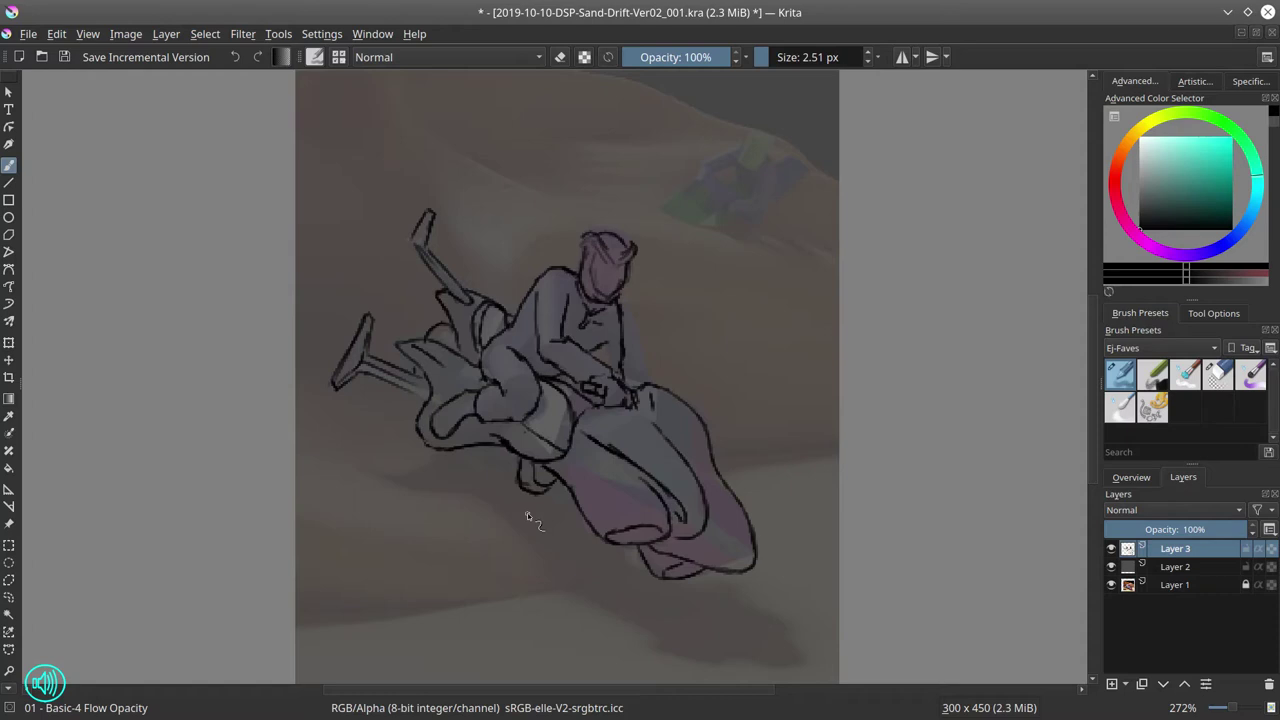
- Zoom in and draw the small distant rider with head, outline and cape lines
{"action": "mouse_move", "coordinate": [528, 516]}
{"action": "left_mouse_down"}
{"action": "mouse_move", "coordinate": [743, 251]}
{"action": "mouse_move", "coordinate": [598, 294]}
{"action": "left_mouse_up"}
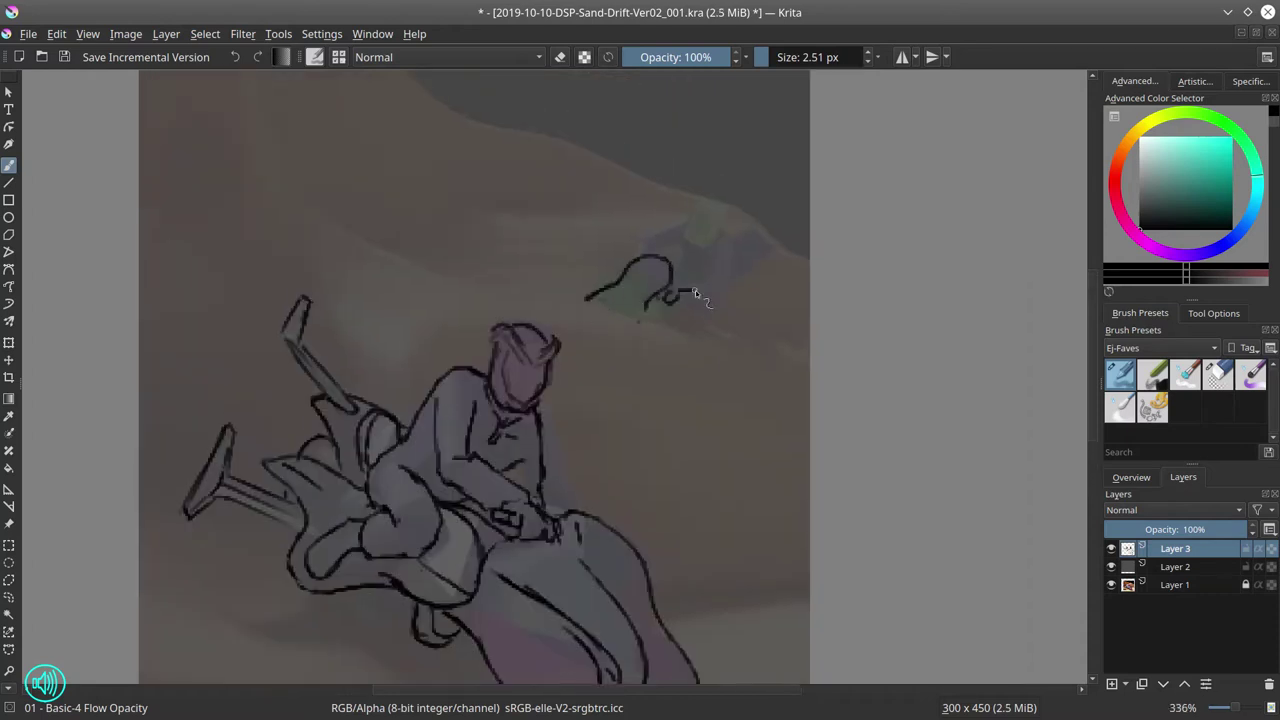
{"action": "mouse_move", "coordinate": [645, 236]}
{"action": "left_mouse_down"}
{"action": "mouse_move", "coordinate": [697, 211]}
{"action": "mouse_move", "coordinate": [705, 243]}
{"action": "mouse_move", "coordinate": [722, 245]}
{"action": "mouse_move", "coordinate": [697, 211]}
{"action": "mouse_move", "coordinate": [680, 217]}
{"action": "mouse_move", "coordinate": [688, 278]}
{"action": "left_mouse_up"}
{"action": "mouse_move", "coordinate": [728, 228]}
{"action": "left_mouse_down"}
{"action": "mouse_move", "coordinate": [762, 282]}
{"action": "mouse_move", "coordinate": [750, 290]}
{"action": "left_mouse_up"}
{"action": "left_click_drag", "start_coordinate": [692, 305], "coordinate": [690, 336]}
- Draw zigzag and wavy dune lines plus a long ridge, then check the line art alone
{"action": "scroll", "coordinate": [680, 380], "scroll_direction": "down", "scroll_amount": 4}
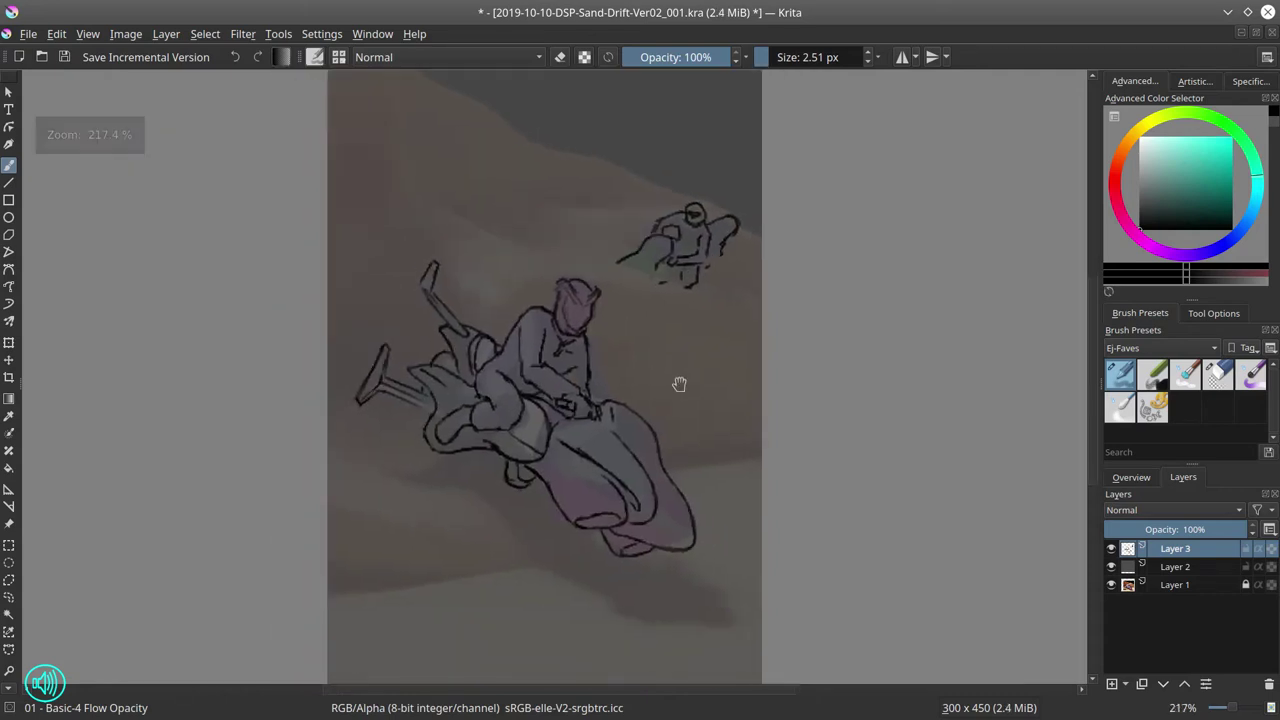
{"action": "left_click_drag", "start_coordinate": [386, 435], "coordinate": [500, 530]}
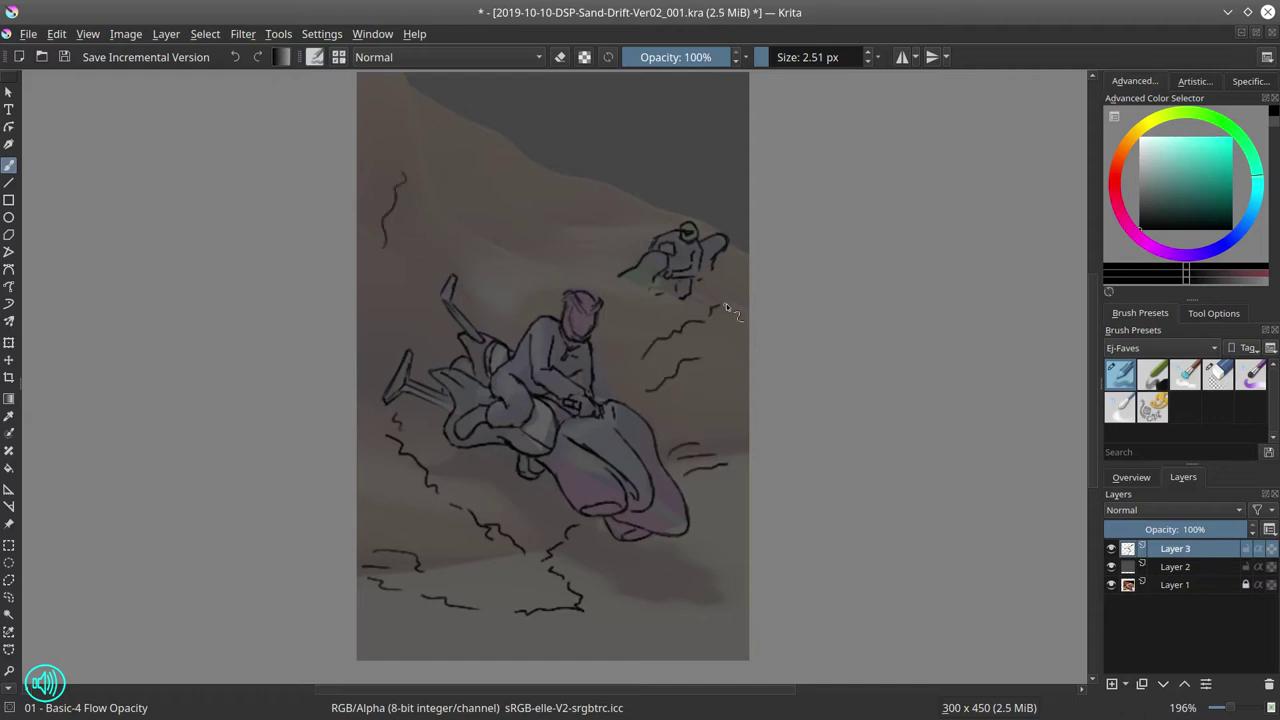
{"action": "left_click_drag", "start_coordinate": [588, 254], "coordinate": [530, 272]}
{"action": "left_click_drag", "start_coordinate": [470, 226], "coordinate": [437, 108]}
{"action": "left_click", "coordinate": [1110, 585]}
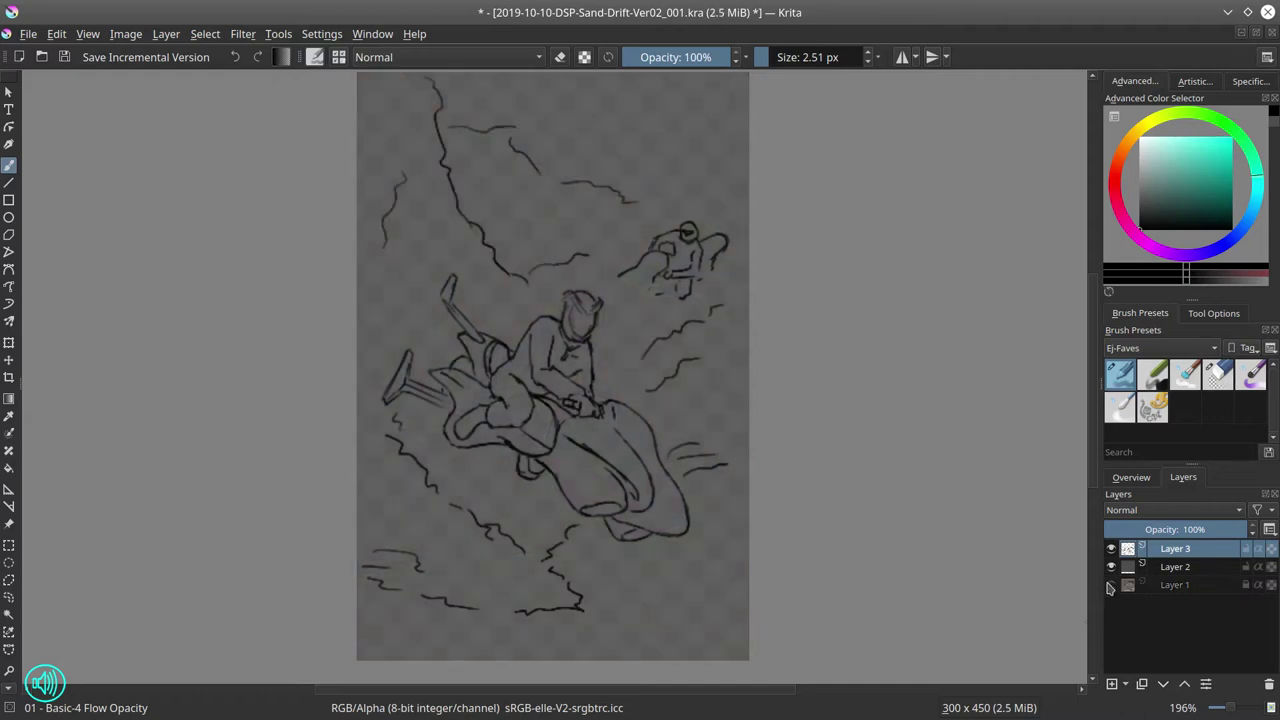
{"action": "left_click", "coordinate": [1110, 585]}
{"action": "scroll", "coordinate": [651, 414], "scroll_direction": "down", "scroll_amount": 3}
- Fill Layer 2 with a dark colour and save the drawing
{"action": "key", "text": "Page_Down"}
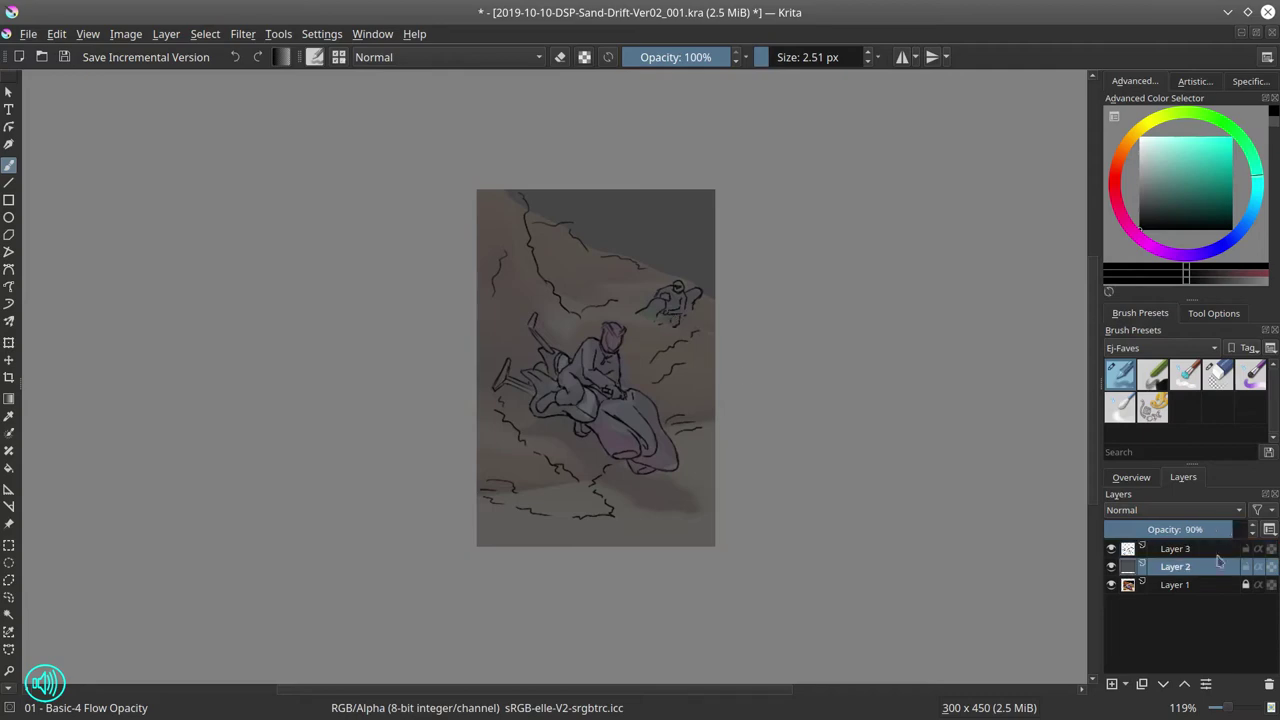
{"action": "left_click", "coordinate": [9, 467]}
{"action": "left_click", "coordinate": [489, 478]}
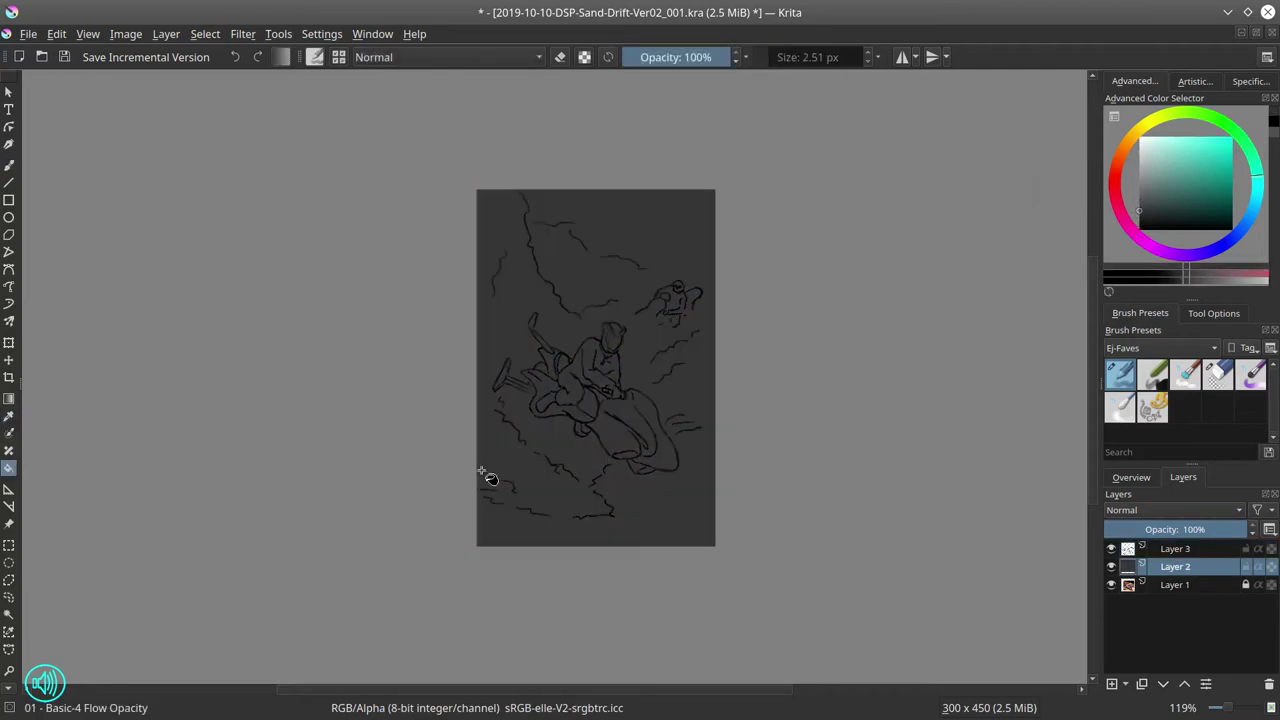
{"action": "key", "text": "ctrl+s"}
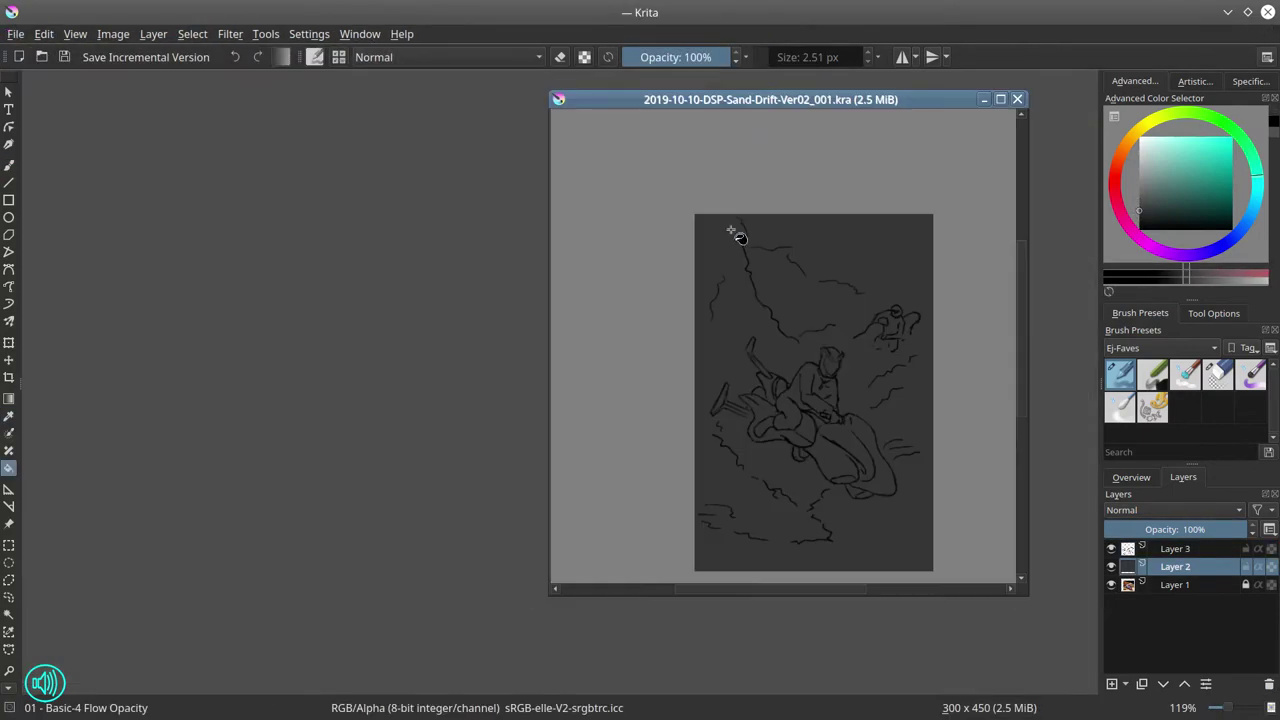
- Open the RenderReference.png reference image alongside the sketch
{"action": "key", "text": "ctrl+o"}
{"action": "scroll", "coordinate": [508, 436], "scroll_direction": "down", "scroll_amount": 5}
{"action": "double_click", "coordinate": [840, 420]}
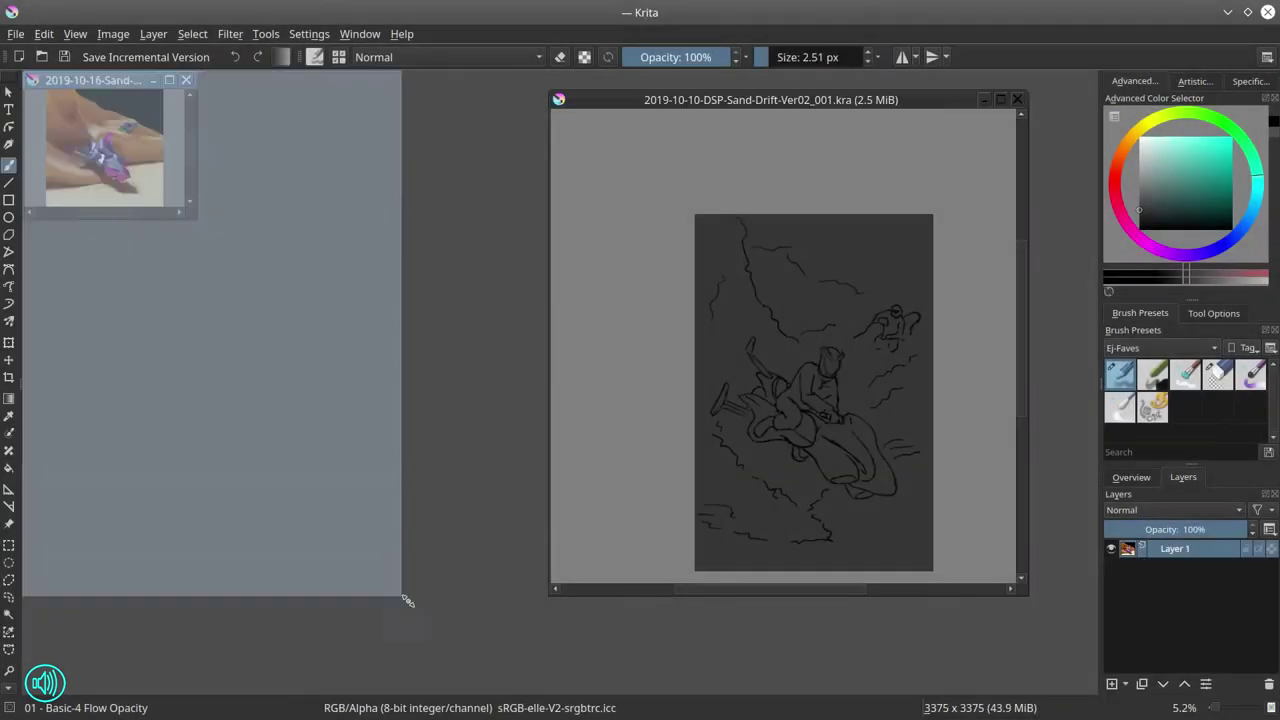
{"action": "left_click", "coordinate": [666, 540]}
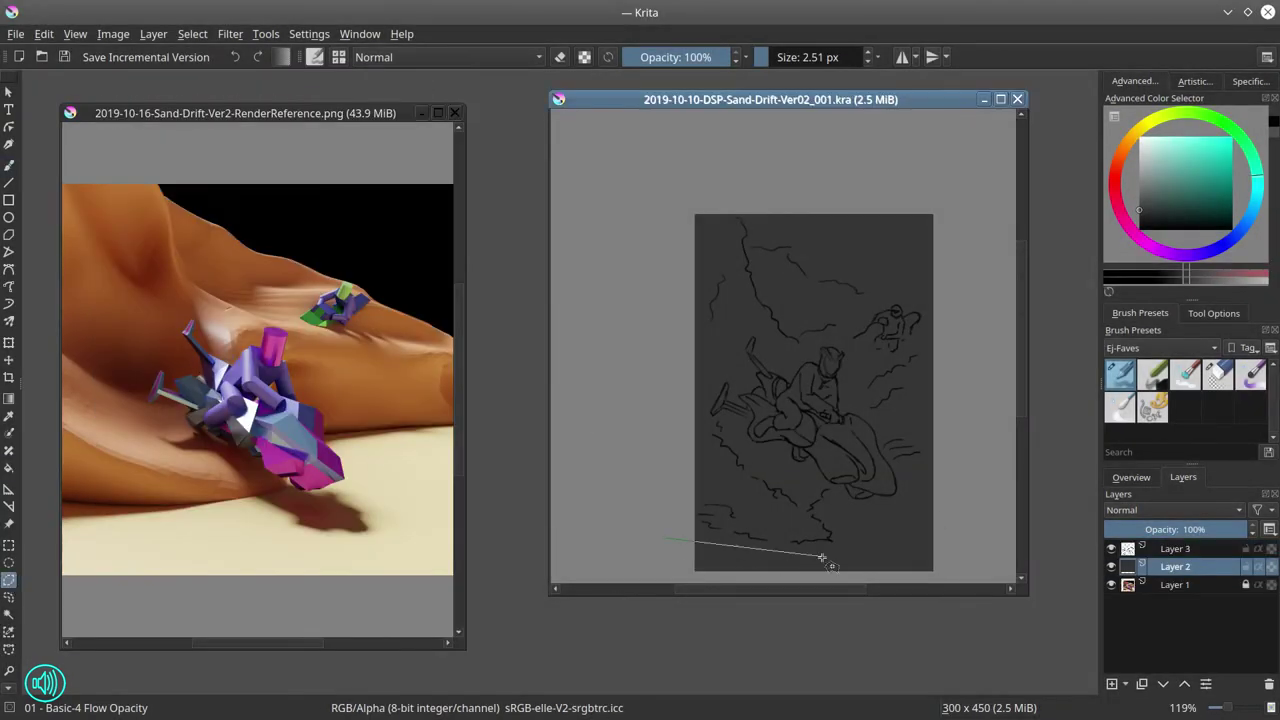
- Lasso the rider, distant figure and sky bands, fill them light grey, then deselect
{"action": "left_click_drag", "start_coordinate": [872, 558], "coordinate": [828, 508]}
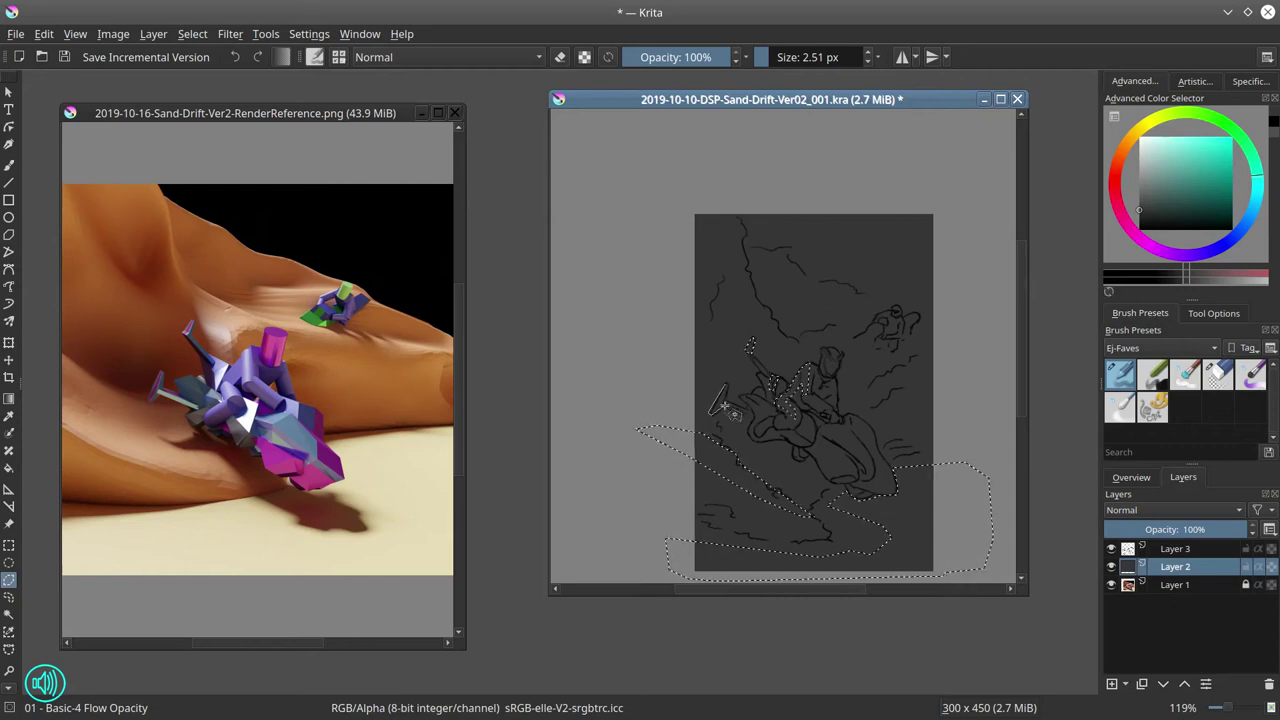
{"action": "mouse_move", "coordinate": [824, 352]}
{"action": "left_mouse_down"}
{"action": "mouse_move", "coordinate": [846, 378]}
{"action": "mouse_move", "coordinate": [822, 350]}
{"action": "left_mouse_up"}
{"action": "left_click_drag", "start_coordinate": [822, 438], "coordinate": [840, 444]}
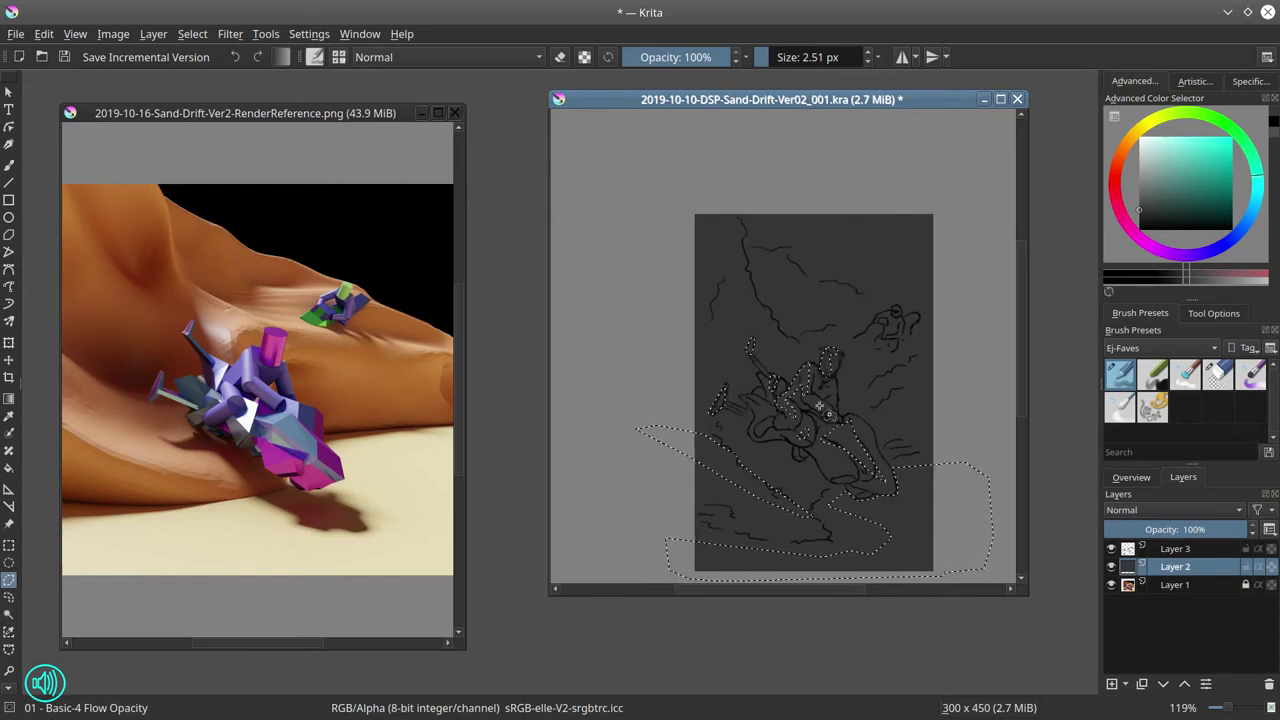
{"action": "mouse_move", "coordinate": [862, 325]}
{"action": "left_mouse_down"}
{"action": "mouse_move", "coordinate": [905, 310]}
{"action": "mouse_move", "coordinate": [875, 335]}
{"action": "left_mouse_up"}
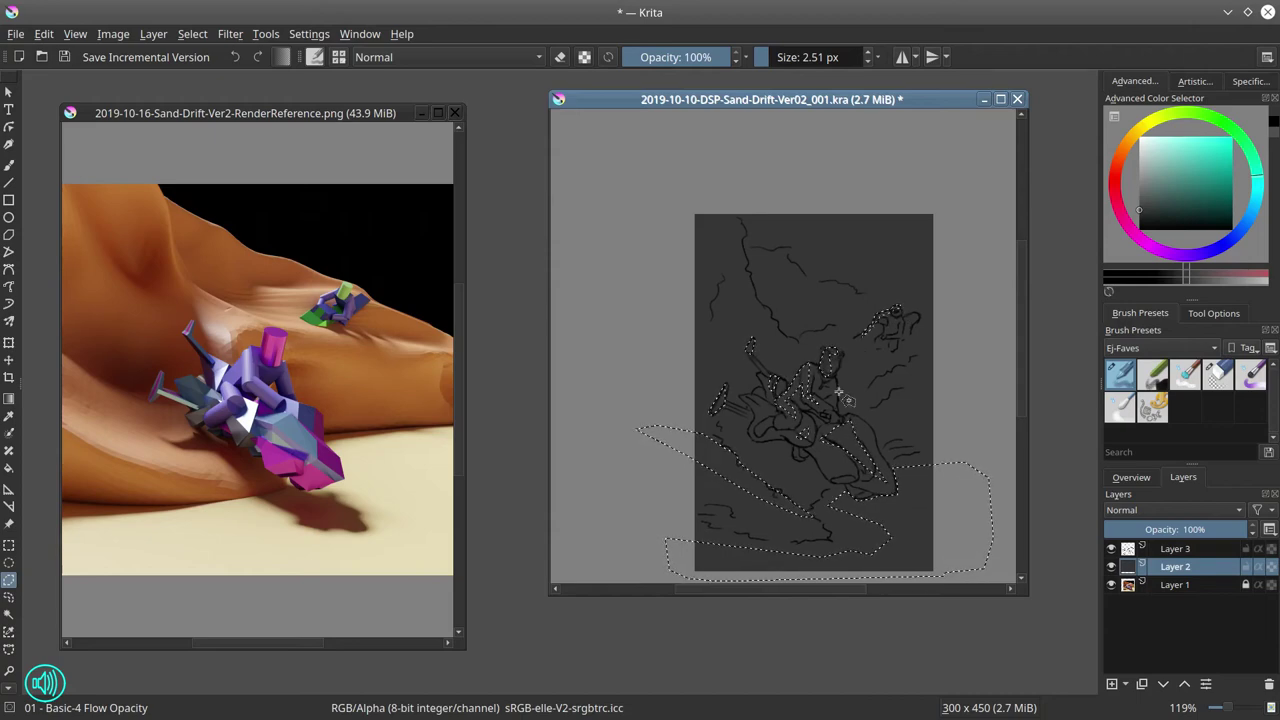
{"action": "mouse_move", "coordinate": [778, 342]}
{"action": "left_mouse_down"}
{"action": "mouse_move", "coordinate": [929, 363]}
{"action": "mouse_move", "coordinate": [780, 356]}
{"action": "left_mouse_up"}
{"action": "mouse_move", "coordinate": [807, 328]}
{"action": "left_mouse_down"}
{"action": "mouse_move", "coordinate": [837, 318]}
{"action": "mouse_move", "coordinate": [785, 400]}
{"action": "left_mouse_up"}
{"action": "key", "text": "BackSpace"}
{"action": "left_click", "coordinate": [192, 34]}
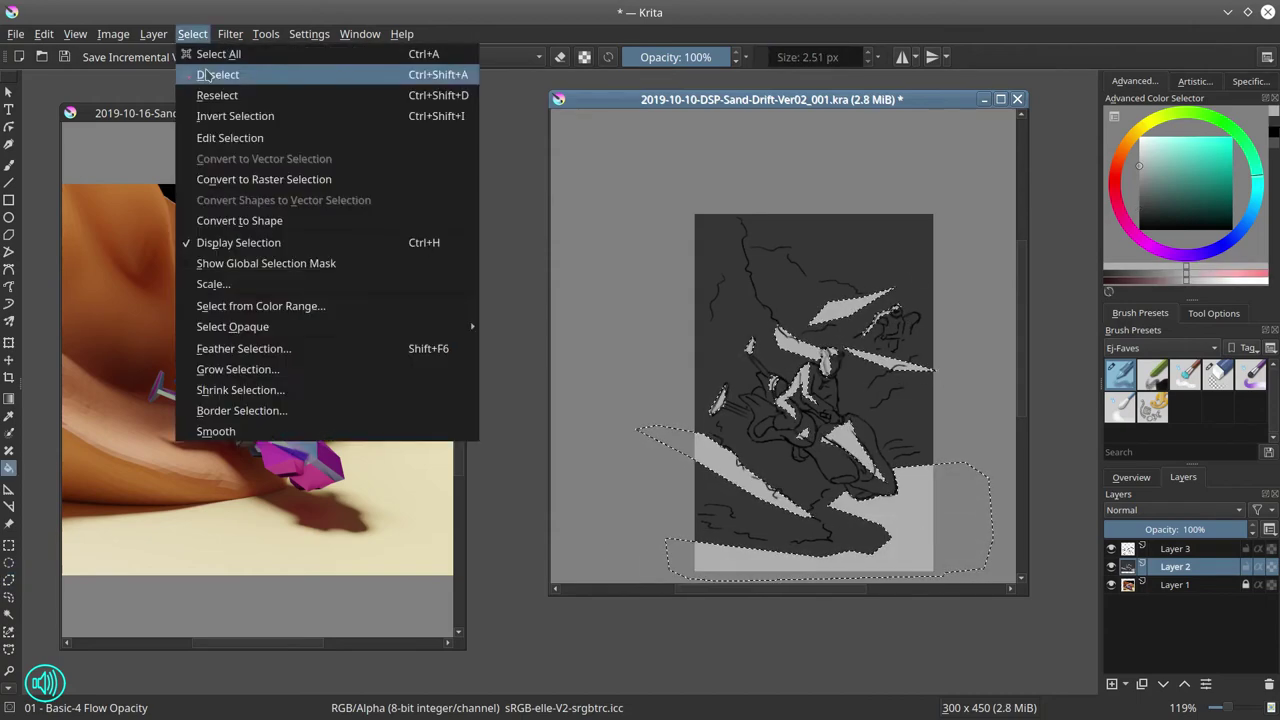
{"action": "left_click", "coordinate": [206, 75]}
- Lasso another sand area, fill it light grey and clear the selection
{"action": "key", "text": "ctrl+r"}
{"action": "mouse_move", "coordinate": [726, 200]}
{"action": "left_mouse_down"}
{"action": "mouse_move", "coordinate": [748, 230]}
{"action": "mouse_move", "coordinate": [716, 192]}
{"action": "left_mouse_up"}
{"action": "key", "text": "BackSpace"}
{"action": "key", "text": "ctrl+shift+a"}
- Duplicate the painted Layer 1, add a new empty layer, and hide both painted layers
{"action": "key", "text": "f"}
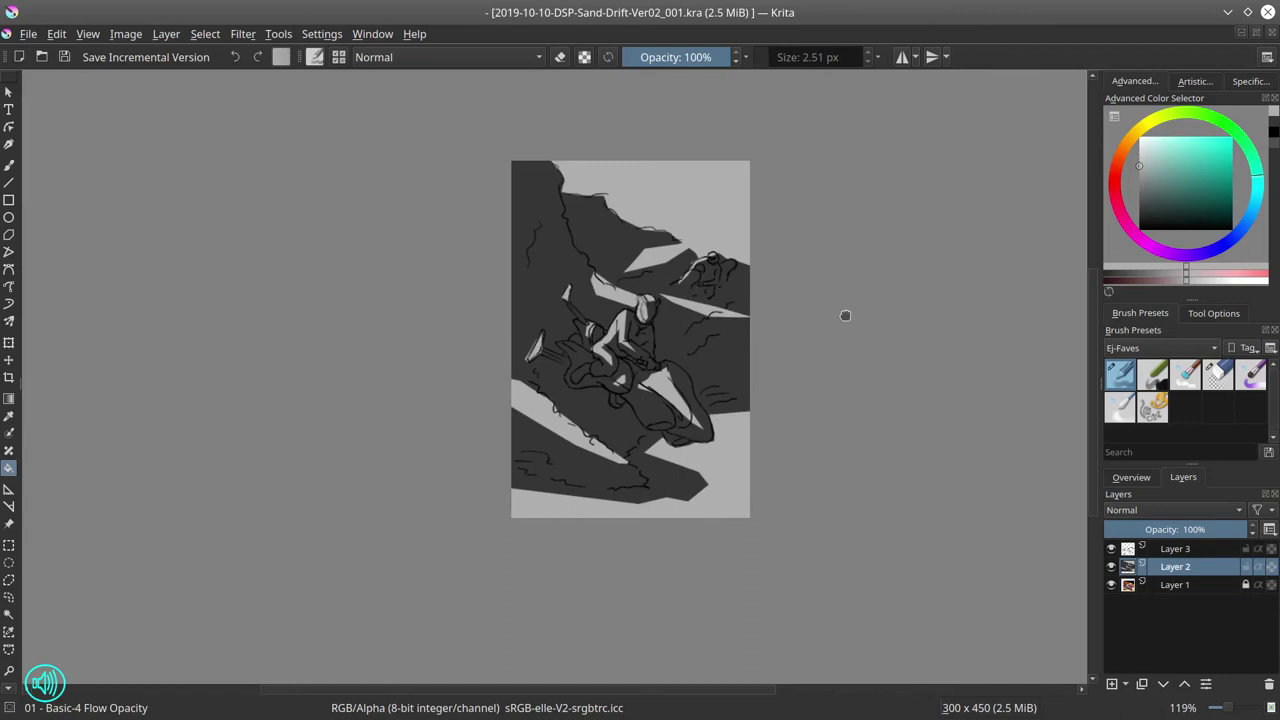
{"action": "scroll", "coordinate": [846, 314], "scroll_direction": "up", "scroll_amount": 1}
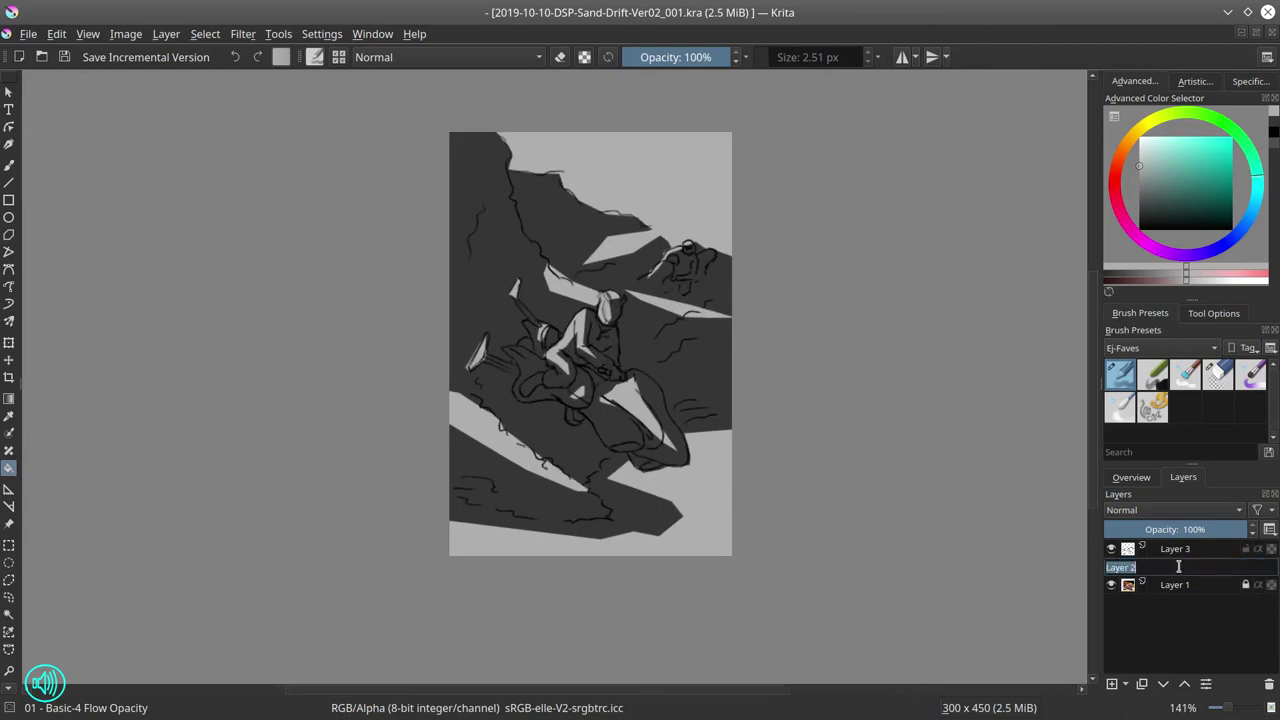
{"action": "left_click", "coordinate": [1242, 553]}
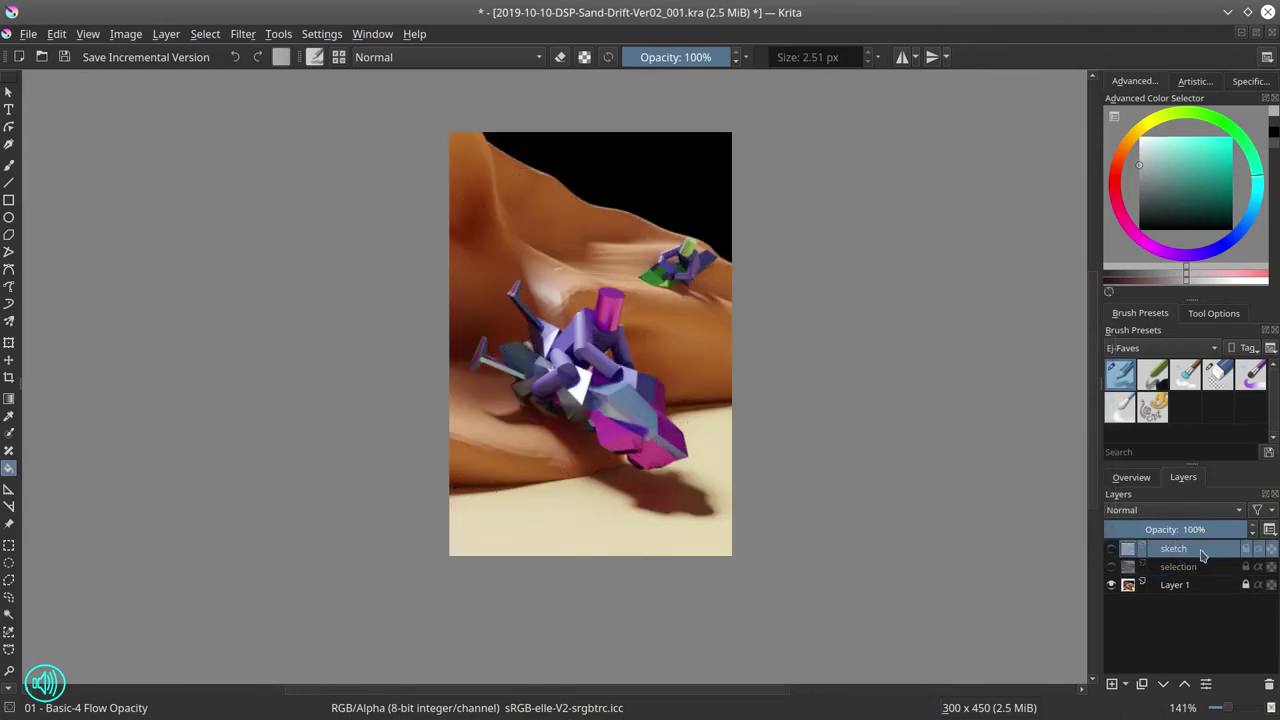
{"action": "right_click", "coordinate": [1170, 603]}
{"action": "left_click", "coordinate": [1122, 319]}
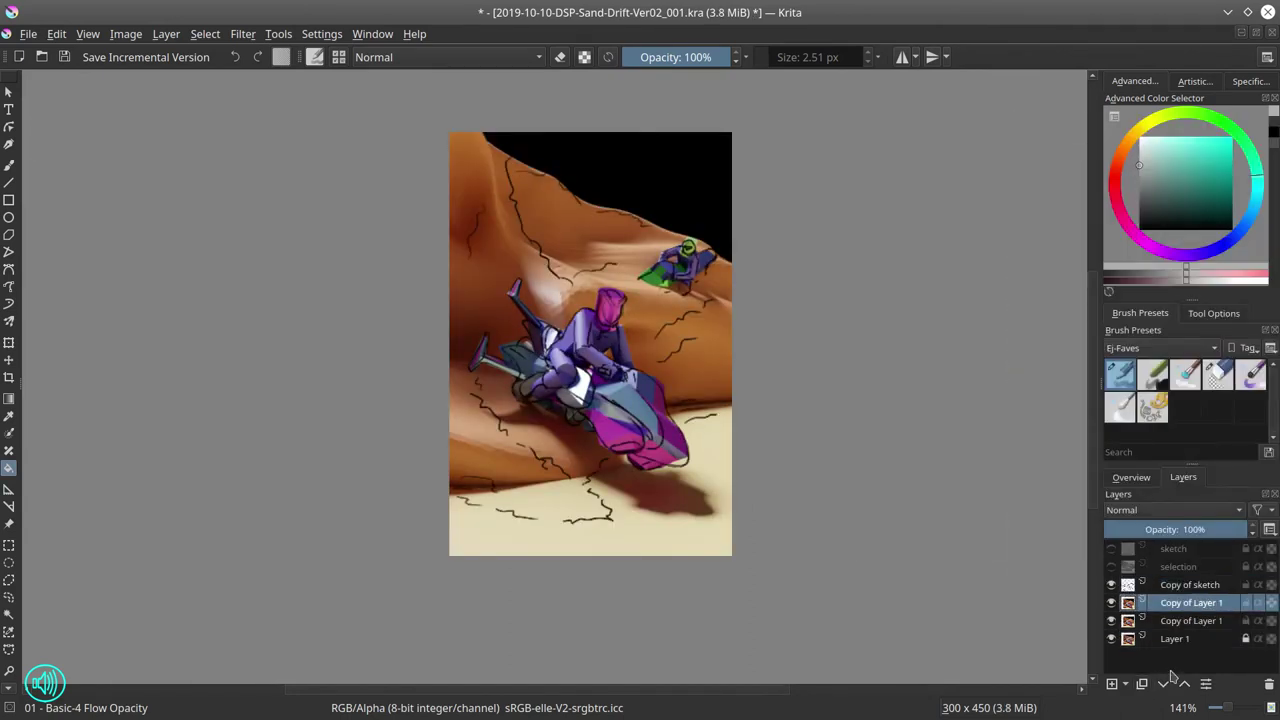
{"action": "left_click", "coordinate": [1111, 683]}
{"action": "left_click", "coordinate": [1111, 638]}
{"action": "left_click", "coordinate": [1111, 620]}
- Paint loose red, orange, yellow, cyan, blue and yellow-green strokes with Shapes Mecha Hue
{"action": "left_click", "coordinate": [1152, 405]}
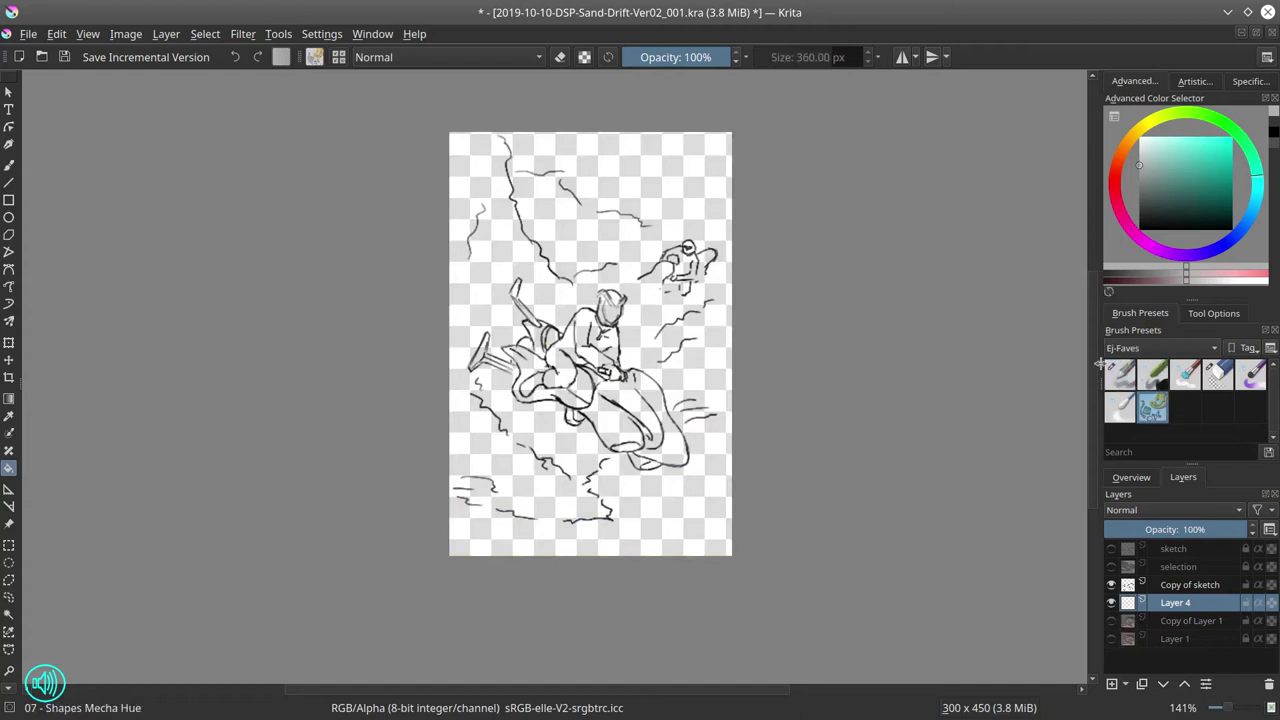
{"action": "mouse_move", "coordinate": [480, 250]}
{"action": "left_mouse_down"}
{"action": "mouse_move", "coordinate": [600, 430]}
{"action": "mouse_move", "coordinate": [680, 520]}
{"action": "left_mouse_up"}
{"action": "left_click_drag", "start_coordinate": [560, 170], "coordinate": [700, 210]}
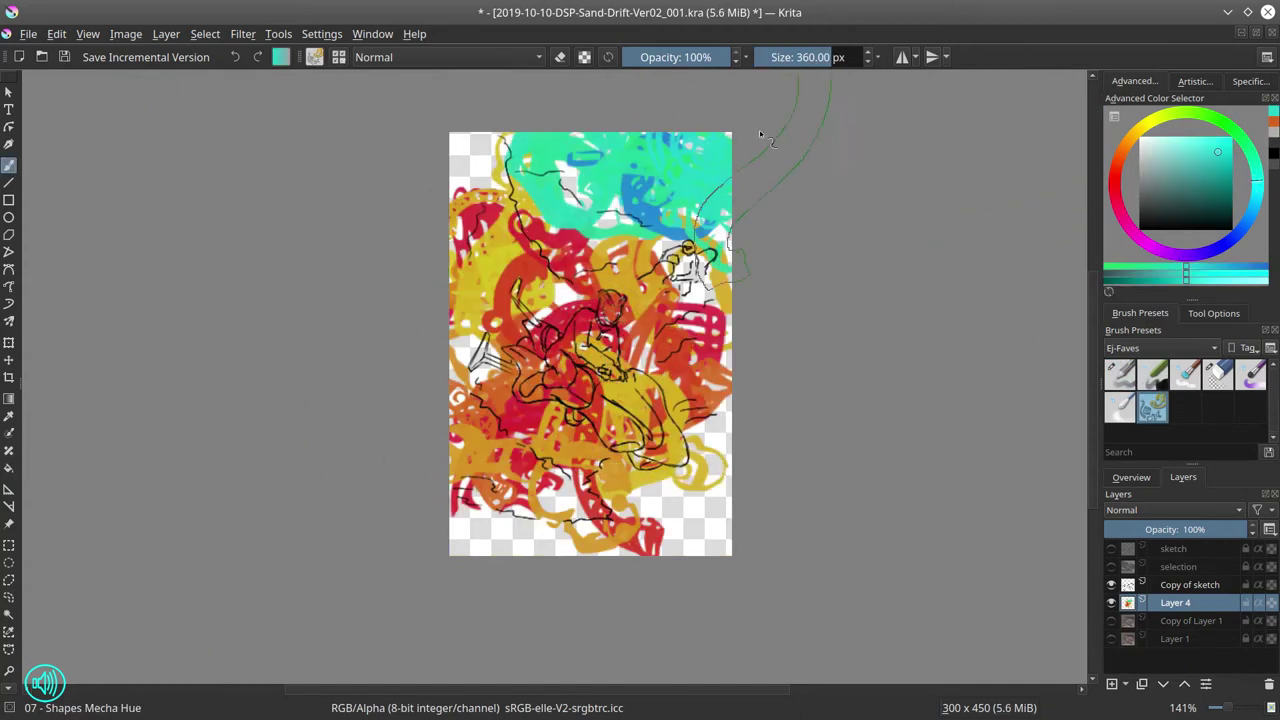
{"action": "left_click_drag", "start_coordinate": [500, 440], "coordinate": [610, 530]}
{"action": "left_click", "coordinate": [1150, 122]}
{"action": "left_click_drag", "start_coordinate": [470, 480], "coordinate": [570, 540]}
{"action": "left_click_drag", "start_coordinate": [470, 430], "coordinate": [720, 520]}
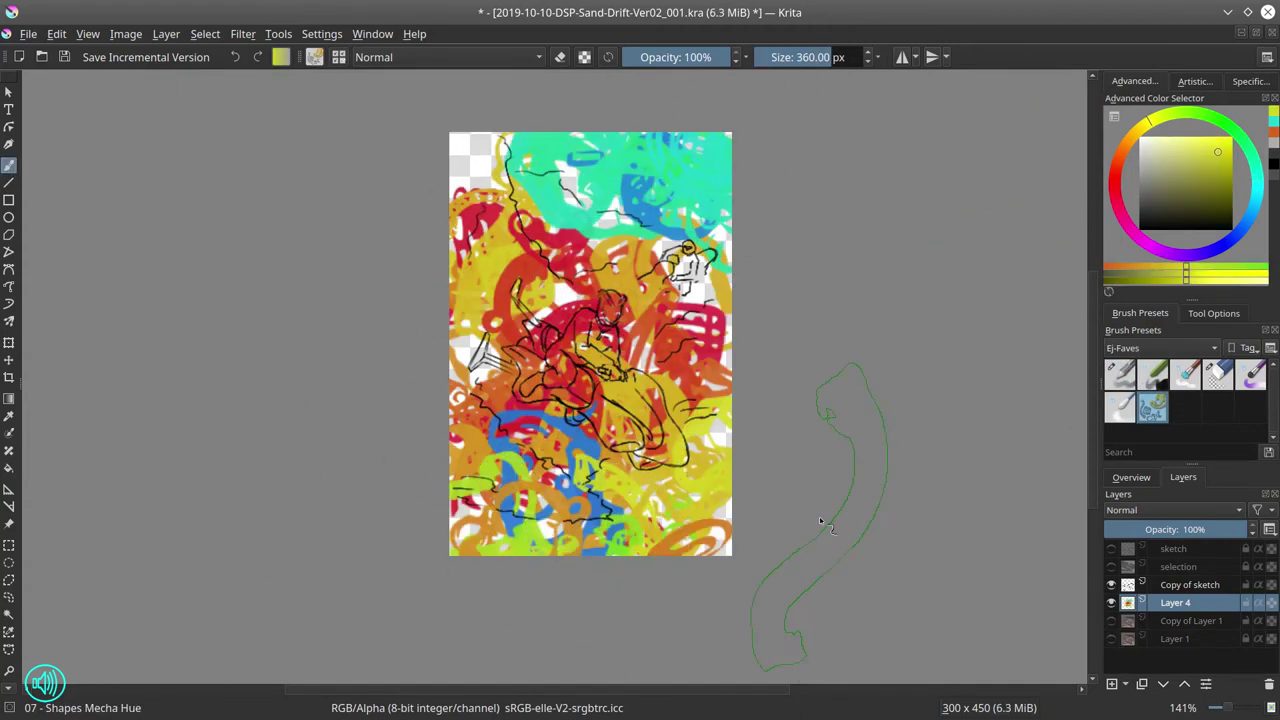
{"action": "left_click", "coordinate": [1128, 140]}
{"action": "left_click_drag", "start_coordinate": [500, 160], "coordinate": [425, 430]}
{"action": "left_click_drag", "start_coordinate": [470, 250], "coordinate": [700, 300]}
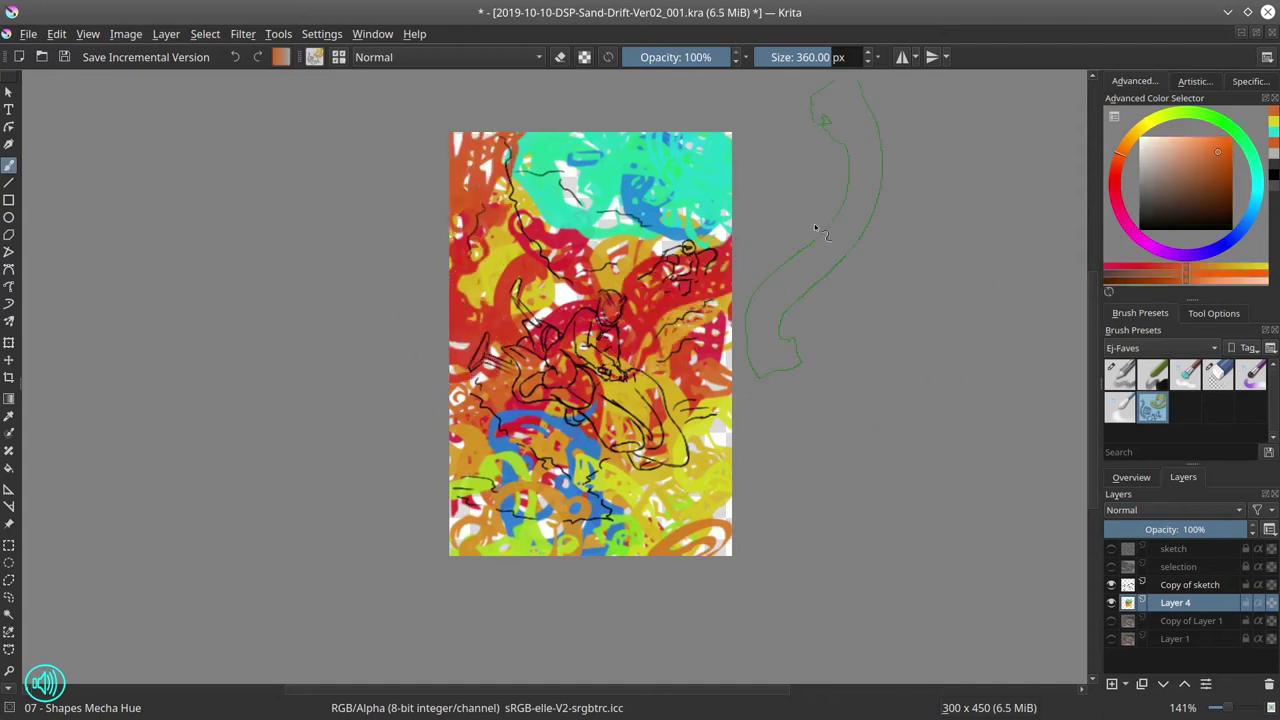
- Set the colour layer to 70% opacity and select the light-grey shapes
{"action": "left_click", "coordinate": [1111, 620]}
{"action": "left_click_drag", "start_coordinate": [1235, 529], "coordinate": [1201, 531]}
{"action": "left_click", "coordinate": [1111, 566]}
{"action": "left_click", "coordinate": [9, 614]}
{"action": "left_click", "coordinate": [560, 336]}
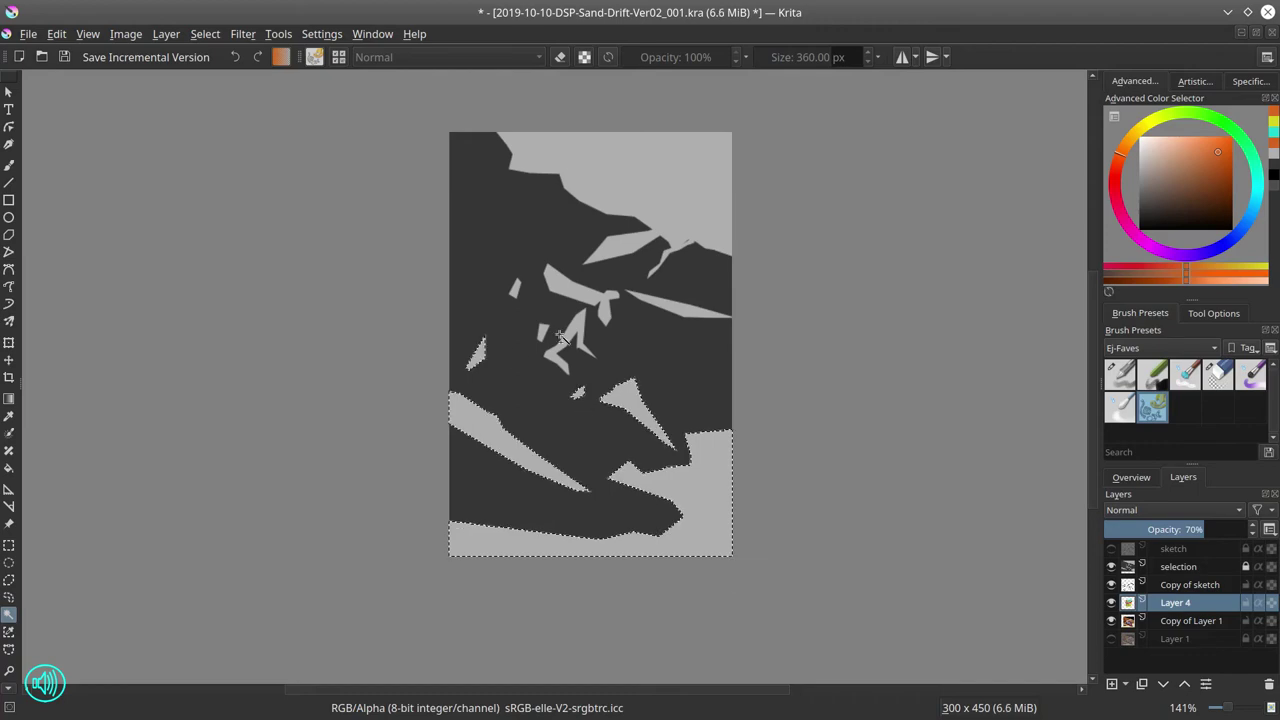
{"action": "left_click", "coordinate": [1111, 566]}
- Darken the colours with a Color Adjustment curve, clear the selection, and add a new layer
{"action": "left_click", "coordinate": [242, 33]}
{"action": "mouse_move", "coordinate": [300, 77]}
{"action": "left_click", "coordinate": [580, 277]}
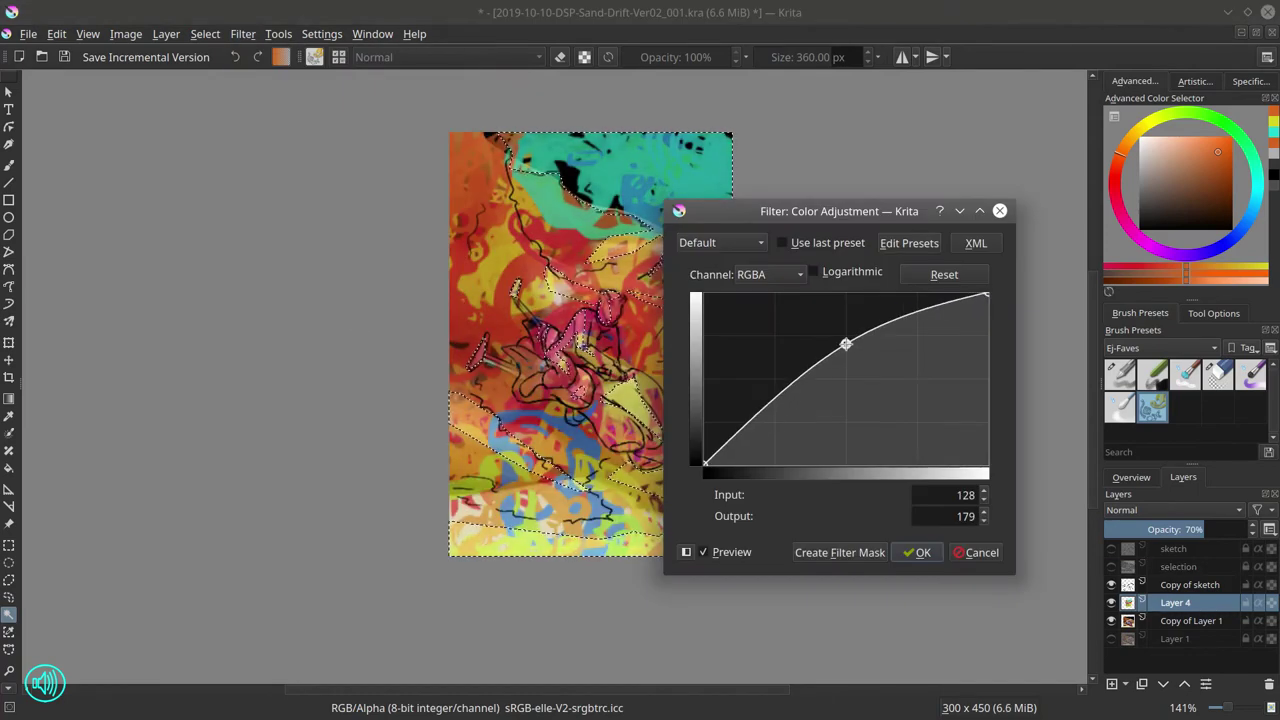
{"action": "key", "text": "Escape"}
{"action": "left_click", "coordinate": [242, 33]}
{"action": "left_click", "coordinate": [580, 277]}
{"action": "left_click_drag", "start_coordinate": [867, 366], "coordinate": [867, 409]}
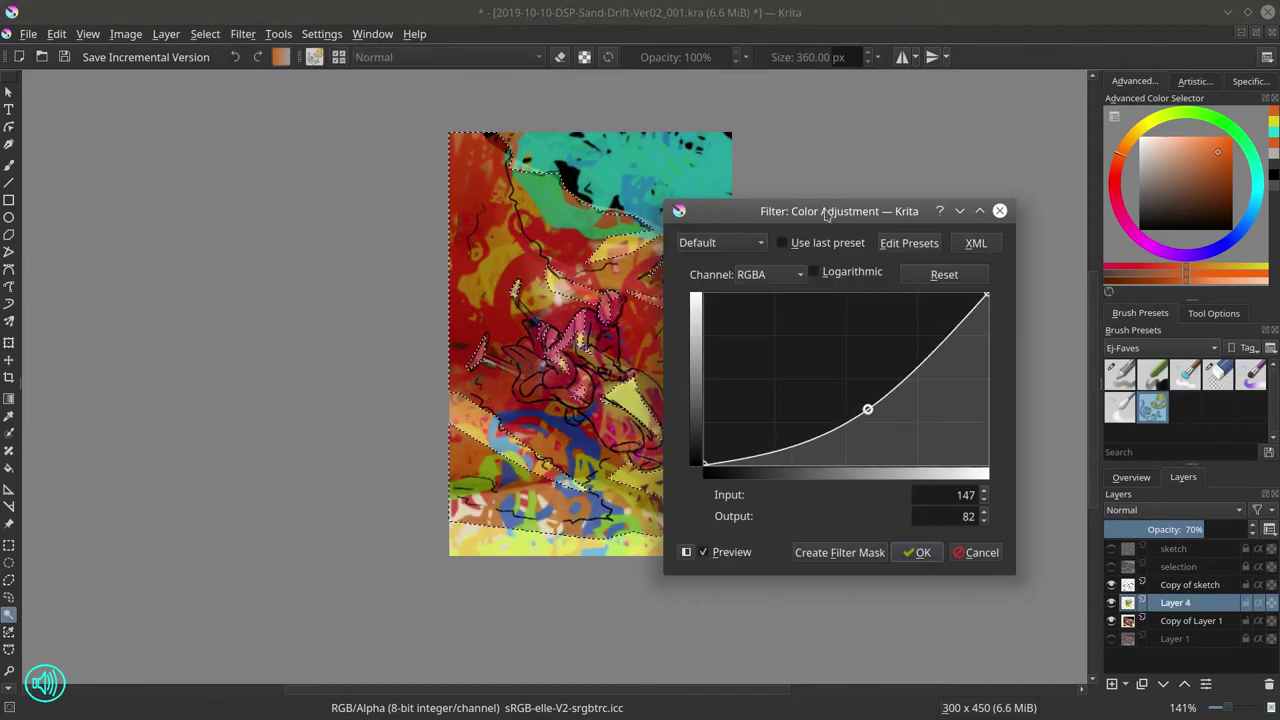
{"action": "left_click", "coordinate": [917, 552]}
{"action": "left_click", "coordinate": [28, 33]}
{"action": "key", "text": "Escape"}
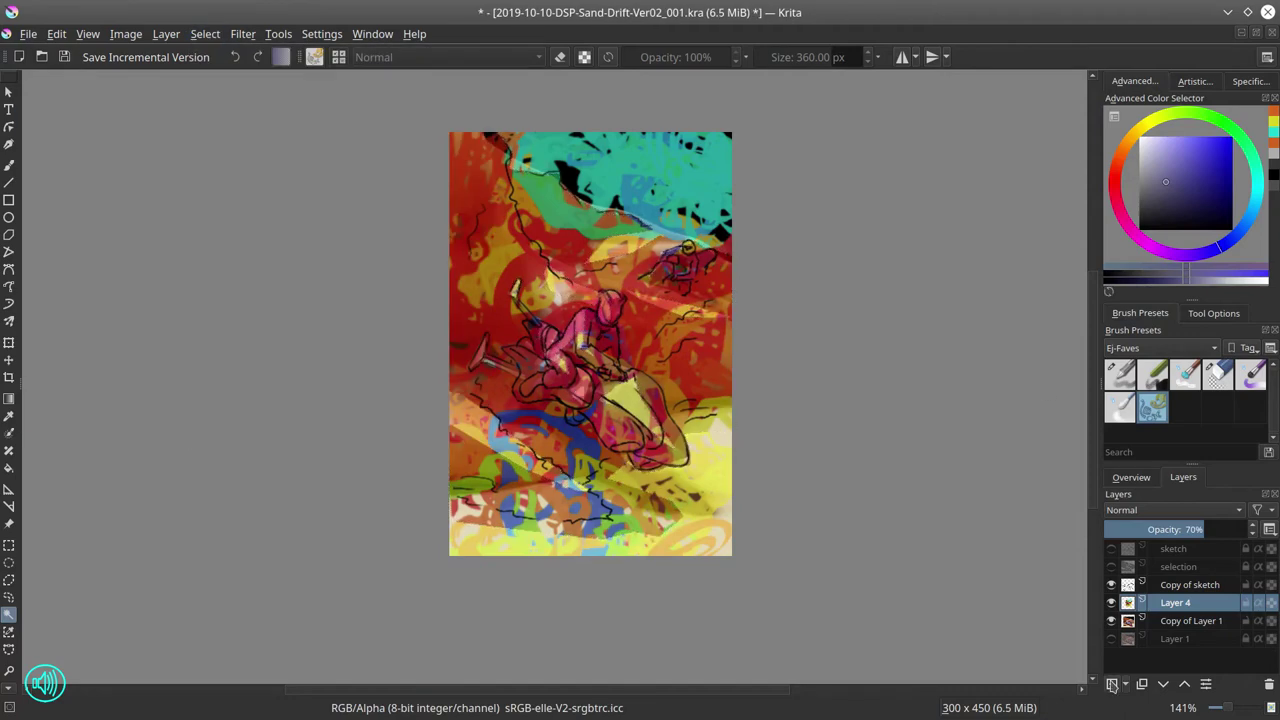
{"action": "left_click", "coordinate": [1111, 685]}
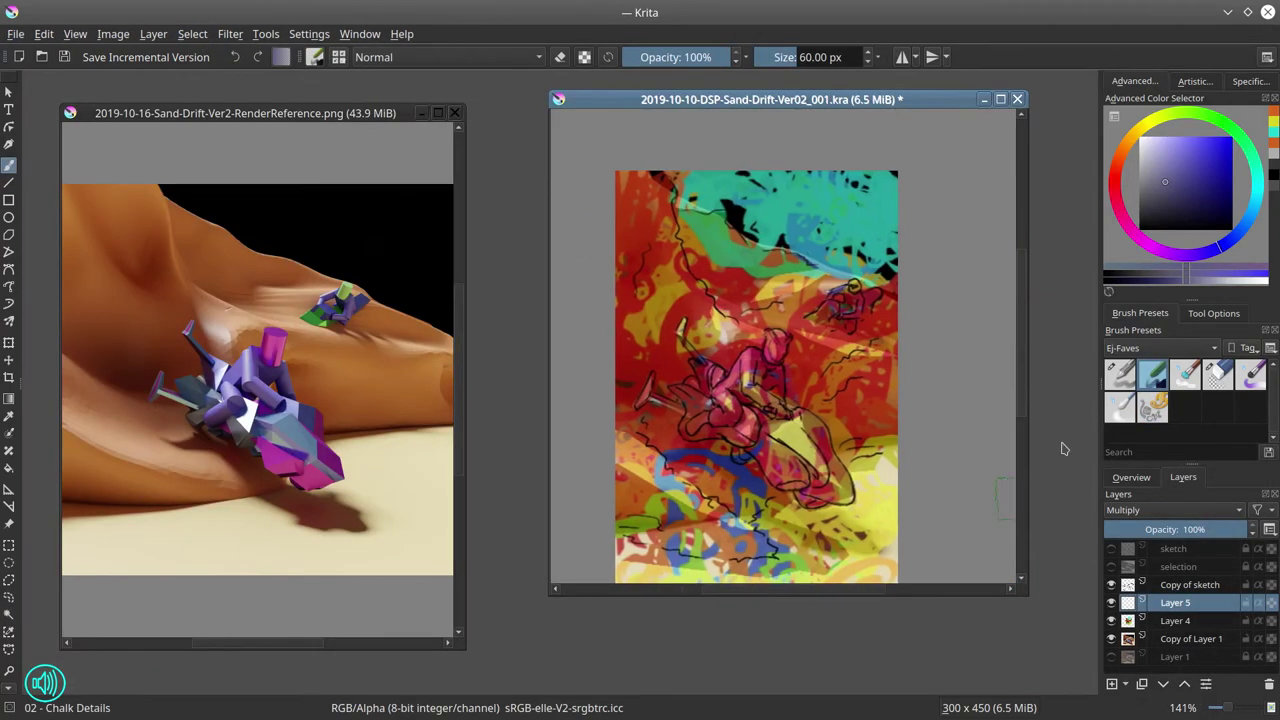
- Paint dark shading and magenta over the rider and dark red across the upper canvas
{"action": "scroll", "coordinate": [756, 346], "scroll_direction": "down", "scroll_amount": 1}
{"action": "left_click_drag", "start_coordinate": [622, 300], "coordinate": [700, 345]}
{"action": "left_click_drag", "start_coordinate": [680, 450], "coordinate": [890, 495]}
{"action": "left_click_drag", "start_coordinate": [800, 330], "coordinate": [890, 375]}
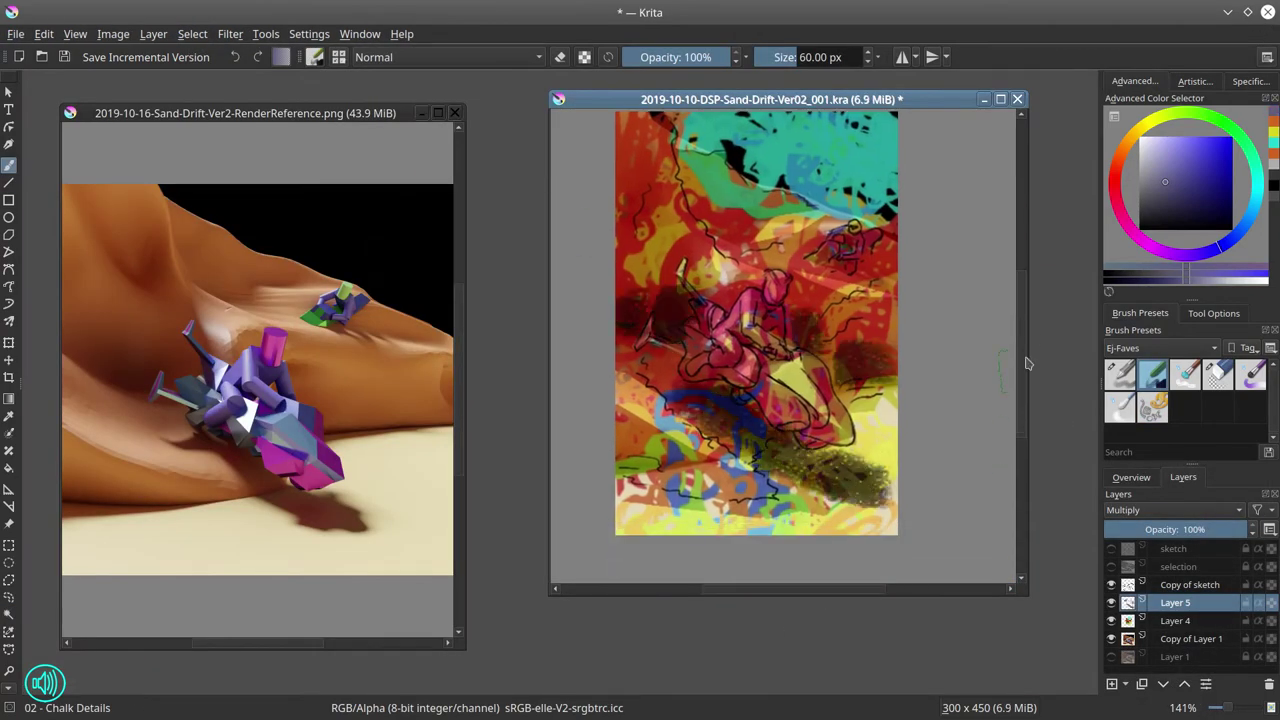
{"action": "key", "text": "bracketleft"}
{"action": "key", "text": "bracketleft"}
{"action": "key", "text": "bracketleft"}
{"action": "key", "text": "bracketleft"}
{"action": "left_click_drag", "start_coordinate": [760, 308], "coordinate": [845, 452]}
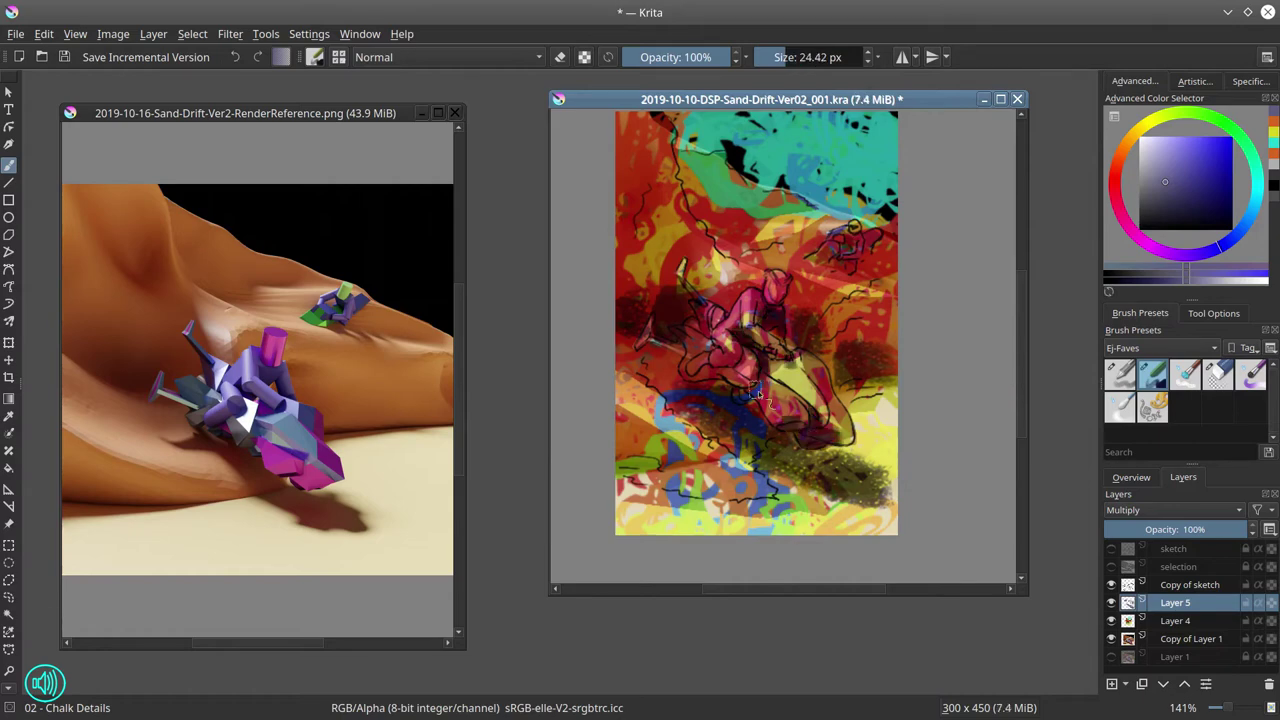
{"action": "left_click_drag", "start_coordinate": [700, 370], "coordinate": [768, 287]}
{"action": "mouse_move", "coordinate": [645, 165]}
{"action": "left_mouse_down"}
{"action": "mouse_move", "coordinate": [780, 245]}
{"action": "mouse_move", "coordinate": [905, 280]}
{"action": "left_mouse_up"}
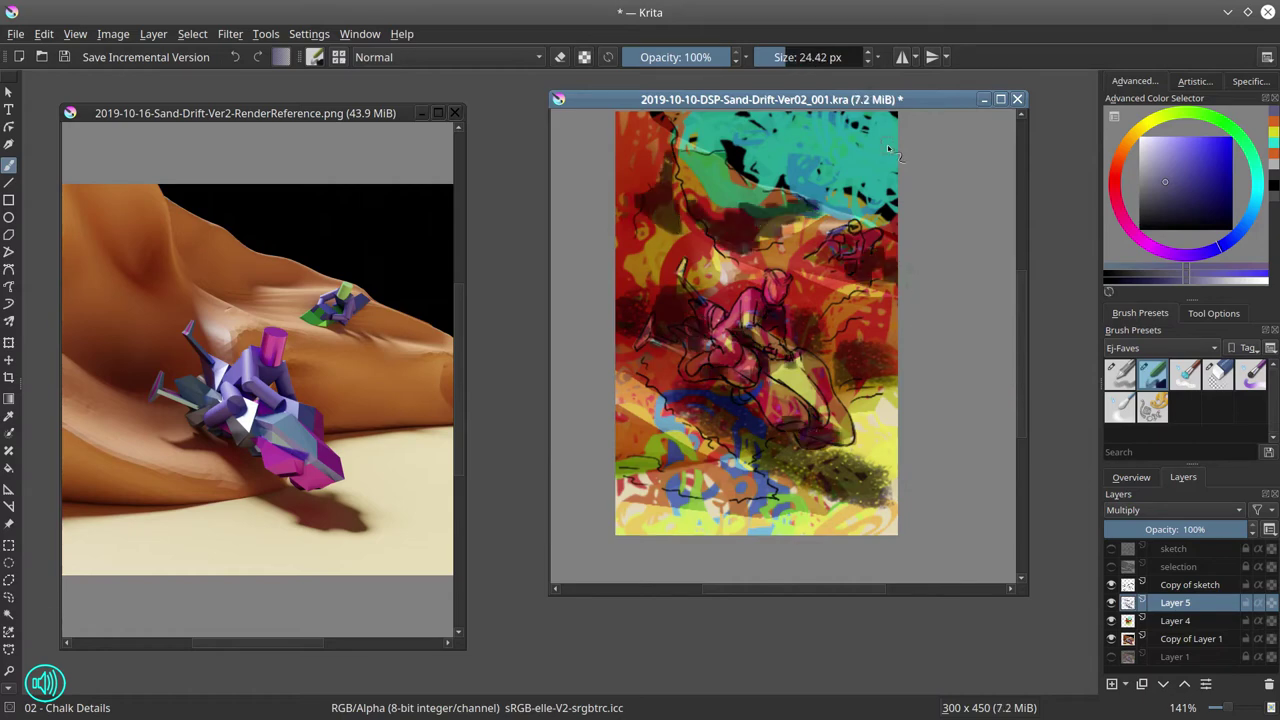
- On the copied render layer, fill the black sky lavender and brighten it with a 46 px brush
{"action": "key", "text": "Page_Down"}
{"action": "key", "text": "Page_Down"}
{"action": "left_click", "coordinate": [810, 172]}
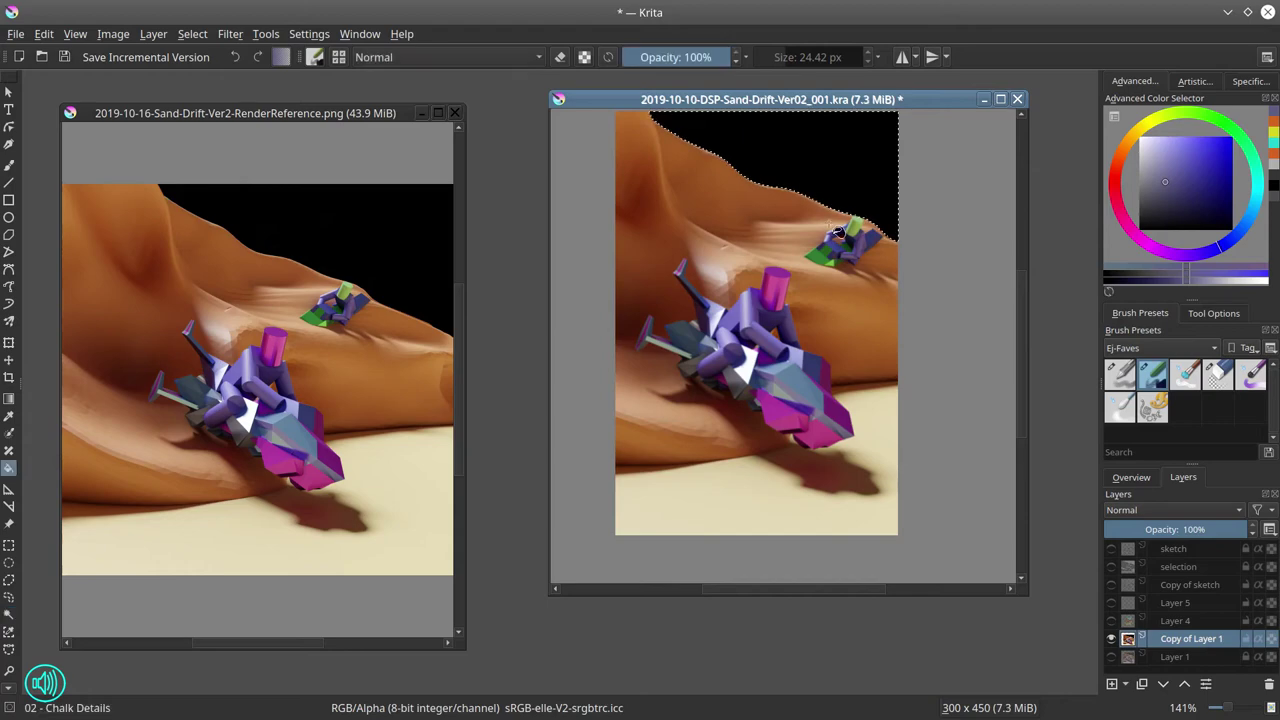
{"action": "key", "text": "Delete"}
{"action": "key", "text": "b"}
{"action": "key", "text": "bracketright"}
{"action": "key", "text": "bracketright"}
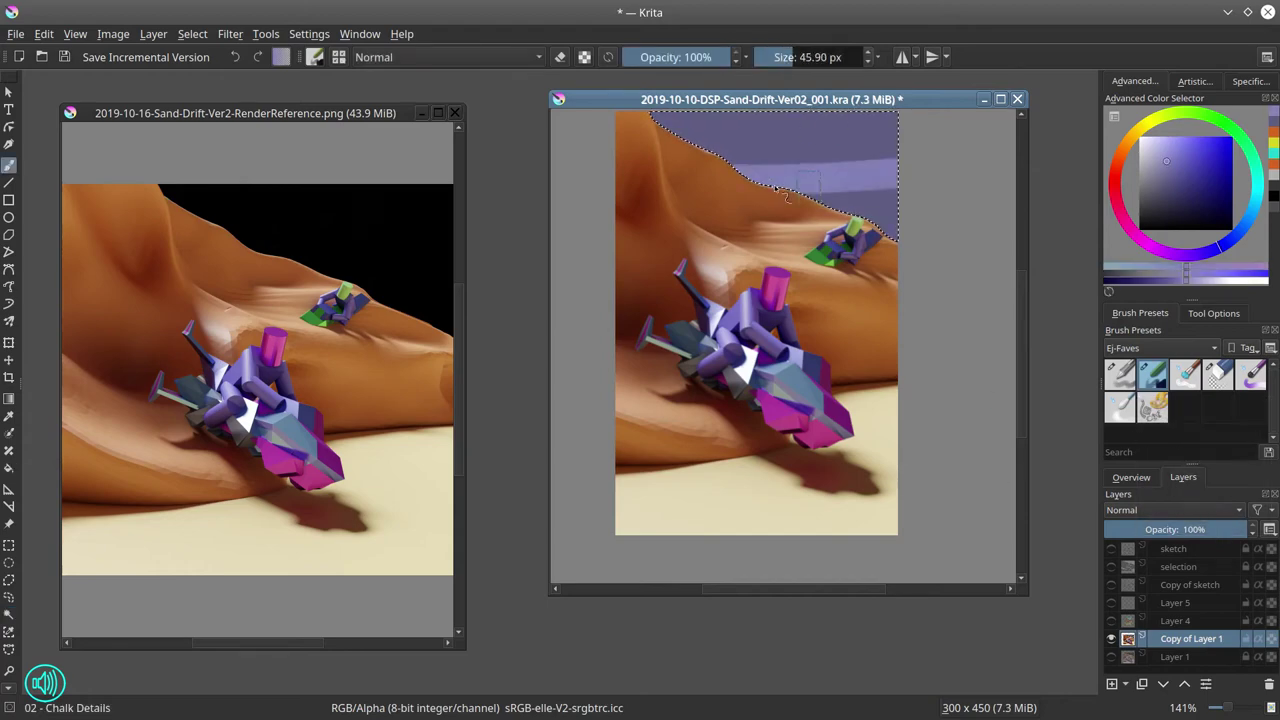
{"action": "mouse_move", "coordinate": [786, 195]}
{"action": "left_mouse_down"}
{"action": "mouse_move", "coordinate": [850, 200]}
{"action": "mouse_move", "coordinate": [720, 160]}
{"action": "left_mouse_up"}
{"action": "left_click", "coordinate": [1175, 620], "text": "alt"}
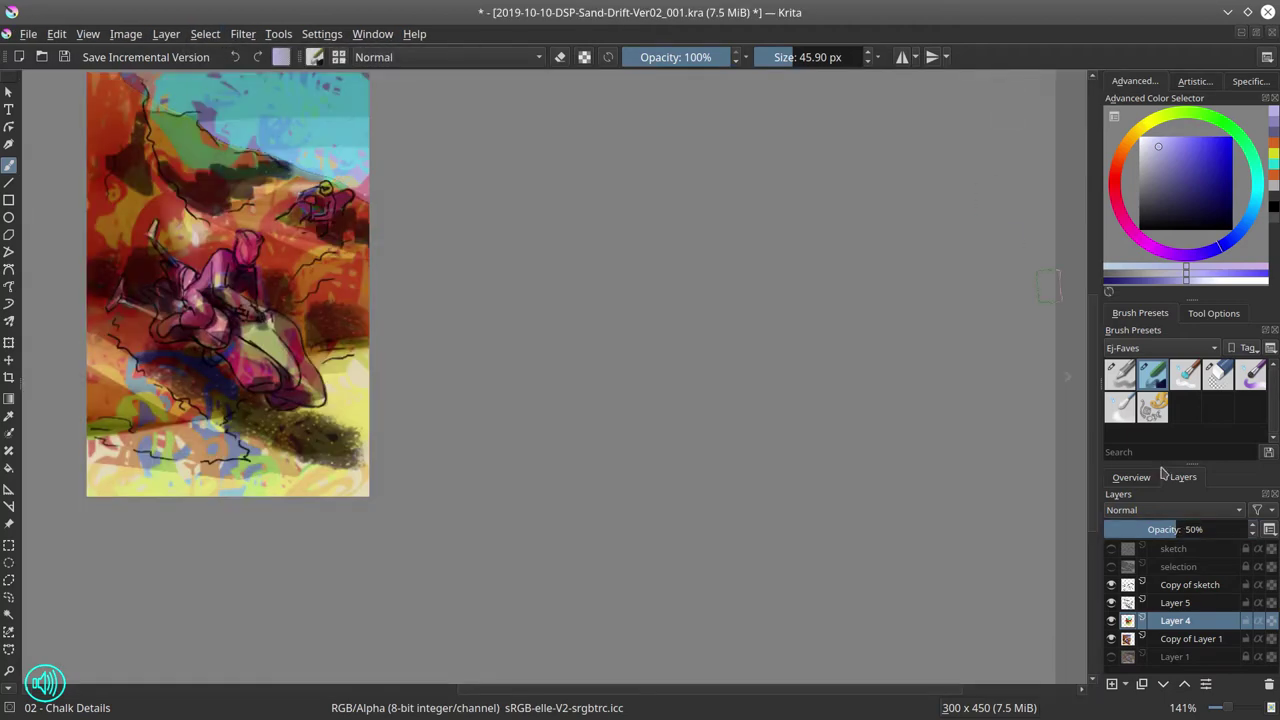
- Save incremental version 2019-10-10-DSP-Sand-Drift-Ver02_002.kra and select the Blender Textured Soft brush
{"action": "left_click", "coordinate": [1160, 476]}
{"action": "left_click", "coordinate": [67, 57]}
{"action": "left_click", "coordinate": [1185, 373]}
{"action": "left_click", "coordinate": [1183, 477]}
{"action": "left_click", "coordinate": [1189, 584]}
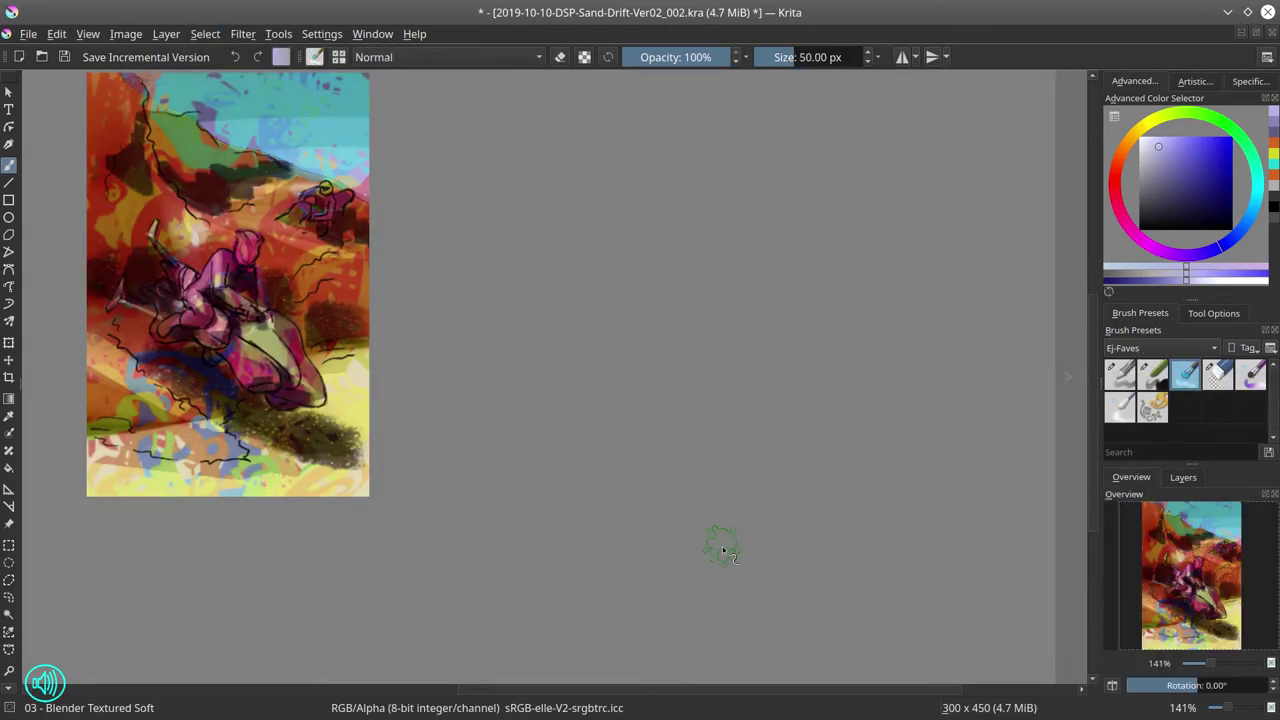
- Blend the lower sand, yellow and bluish areas into the bike's shadow with soft strokes
{"action": "scroll", "coordinate": [689, 546], "scroll_direction": "down", "scroll_amount": 3}
{"action": "scroll", "coordinate": [689, 546], "scroll_direction": "up", "scroll_amount": 5}
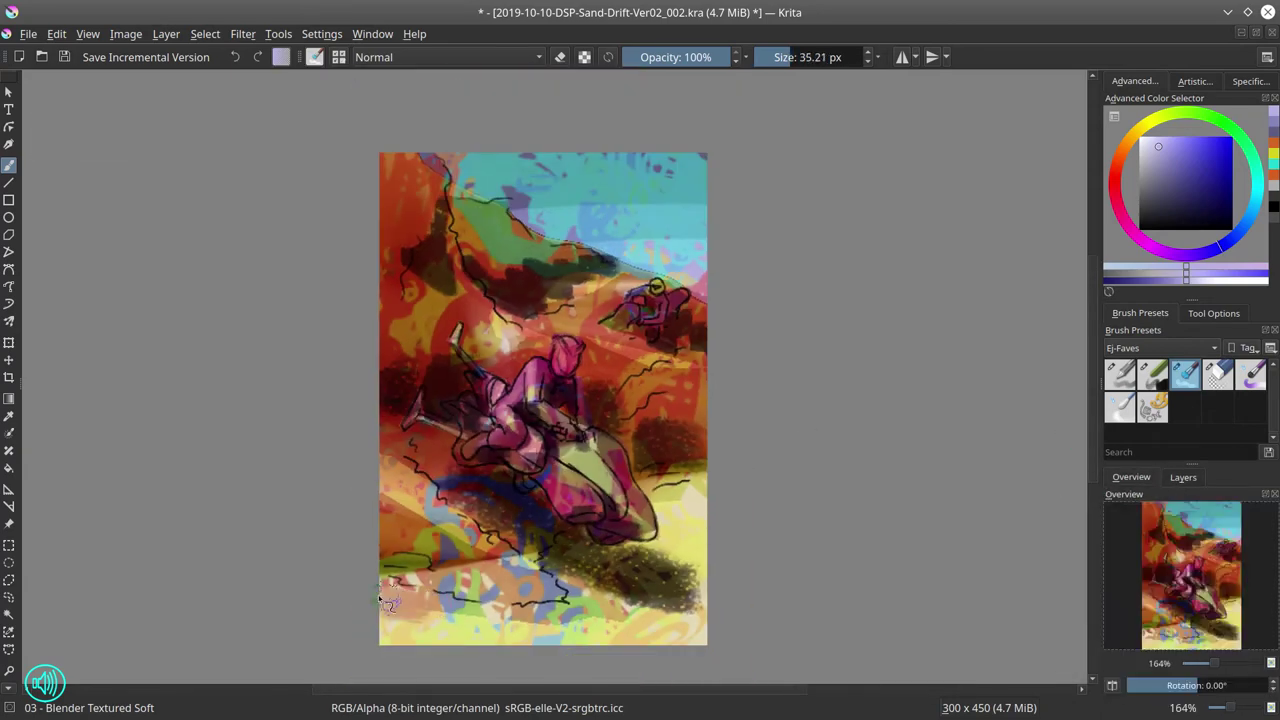
{"action": "mouse_move", "coordinate": [386, 603]}
{"action": "left_mouse_down"}
{"action": "mouse_move", "coordinate": [566, 634]}
{"action": "mouse_move", "coordinate": [441, 617]}
{"action": "mouse_move", "coordinate": [597, 622]}
{"action": "mouse_move", "coordinate": [650, 585]}
{"action": "mouse_move", "coordinate": [573, 547]}
{"action": "mouse_move", "coordinate": [630, 559]}
{"action": "mouse_move", "coordinate": [663, 602]}
{"action": "mouse_move", "coordinate": [625, 552]}
{"action": "mouse_move", "coordinate": [699, 565]}
{"action": "mouse_move", "coordinate": [701, 620]}
{"action": "mouse_move", "coordinate": [707, 578]}
{"action": "left_mouse_up"}
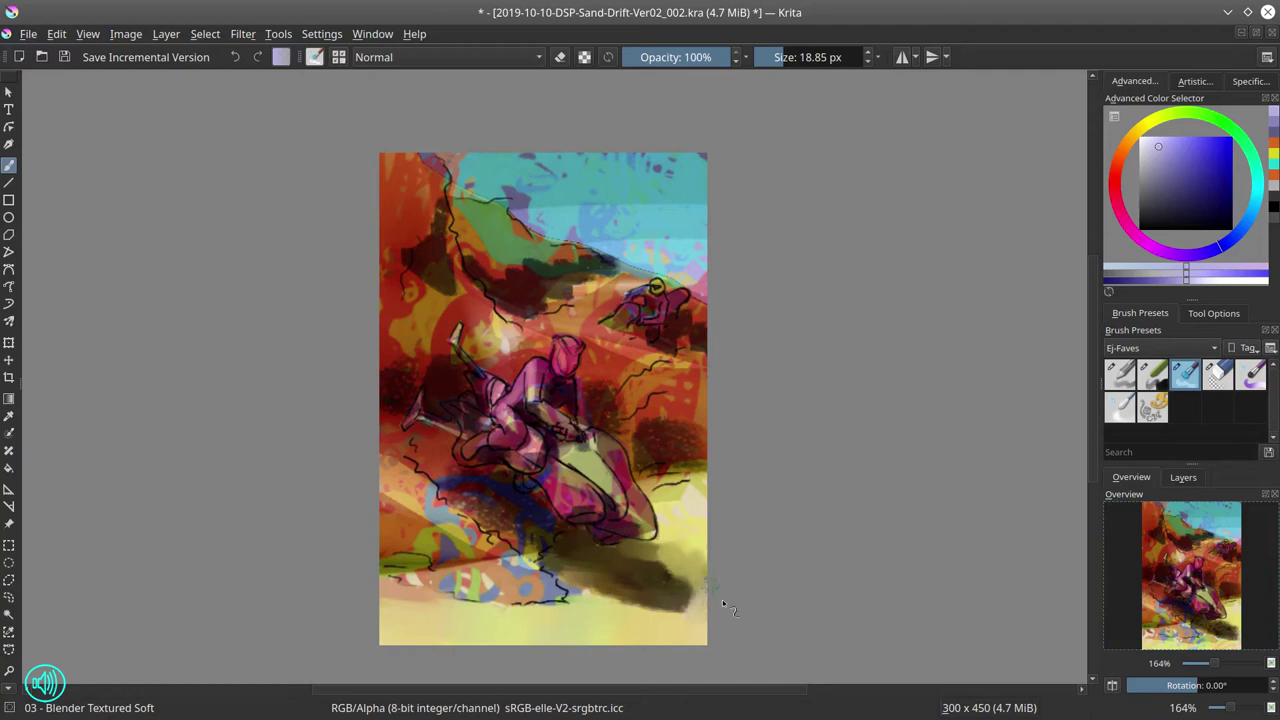
{"action": "mouse_move", "coordinate": [709, 519]}
{"action": "left_mouse_down"}
{"action": "mouse_move", "coordinate": [670, 565]}
{"action": "mouse_move", "coordinate": [490, 545]}
{"action": "mouse_move", "coordinate": [550, 600]}
{"action": "mouse_move", "coordinate": [520, 545]}
{"action": "left_mouse_up"}
{"action": "mouse_move", "coordinate": [440, 460]}
{"action": "left_mouse_down"}
{"action": "mouse_move", "coordinate": [405, 530]}
{"action": "mouse_move", "coordinate": [420, 590]}
{"action": "mouse_move", "coordinate": [583, 612]}
{"action": "left_mouse_up"}
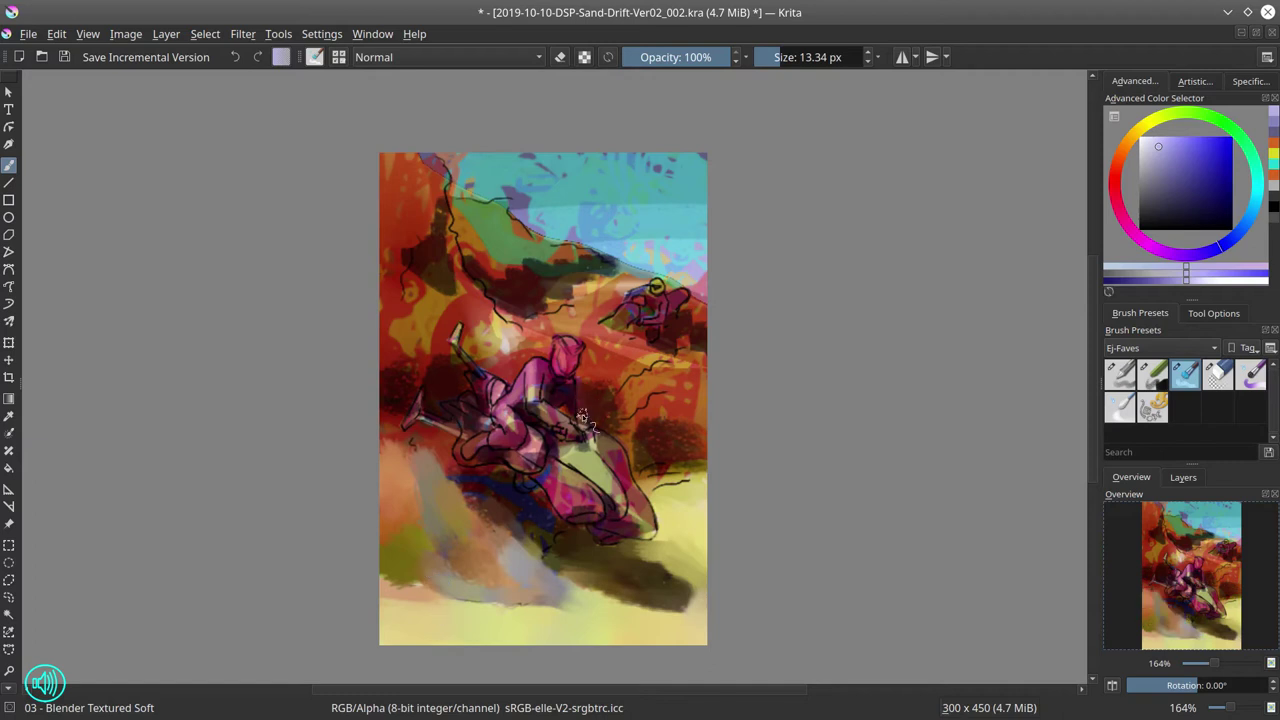
{"action": "mouse_move", "coordinate": [583, 418]}
{"action": "left_mouse_down"}
{"action": "mouse_move", "coordinate": [620, 418]}
{"action": "mouse_move", "coordinate": [570, 418]}
{"action": "mouse_move", "coordinate": [625, 418]}
{"action": "left_mouse_up"}
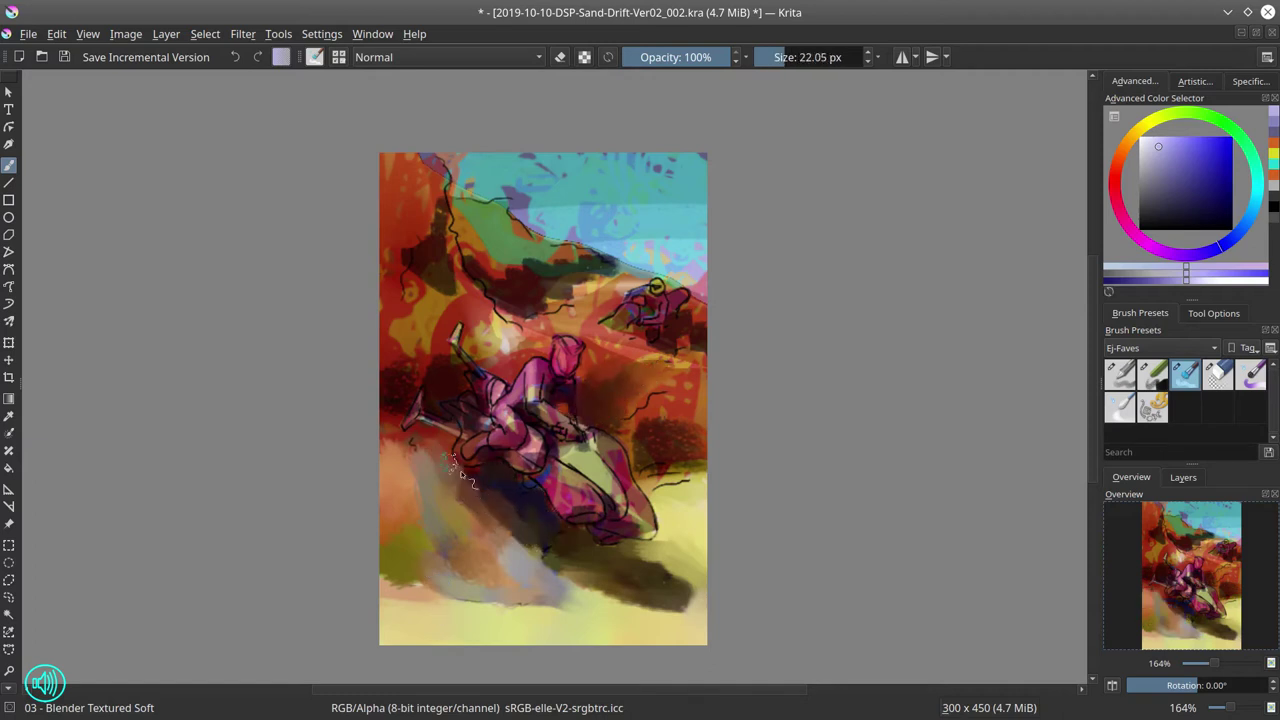
{"action": "mouse_move", "coordinate": [520, 530]}
{"action": "left_mouse_down"}
{"action": "mouse_move", "coordinate": [555, 560]}
{"action": "mouse_move", "coordinate": [400, 360]}
{"action": "mouse_move", "coordinate": [430, 395]}
{"action": "mouse_move", "coordinate": [387, 305]}
{"action": "left_mouse_up"}
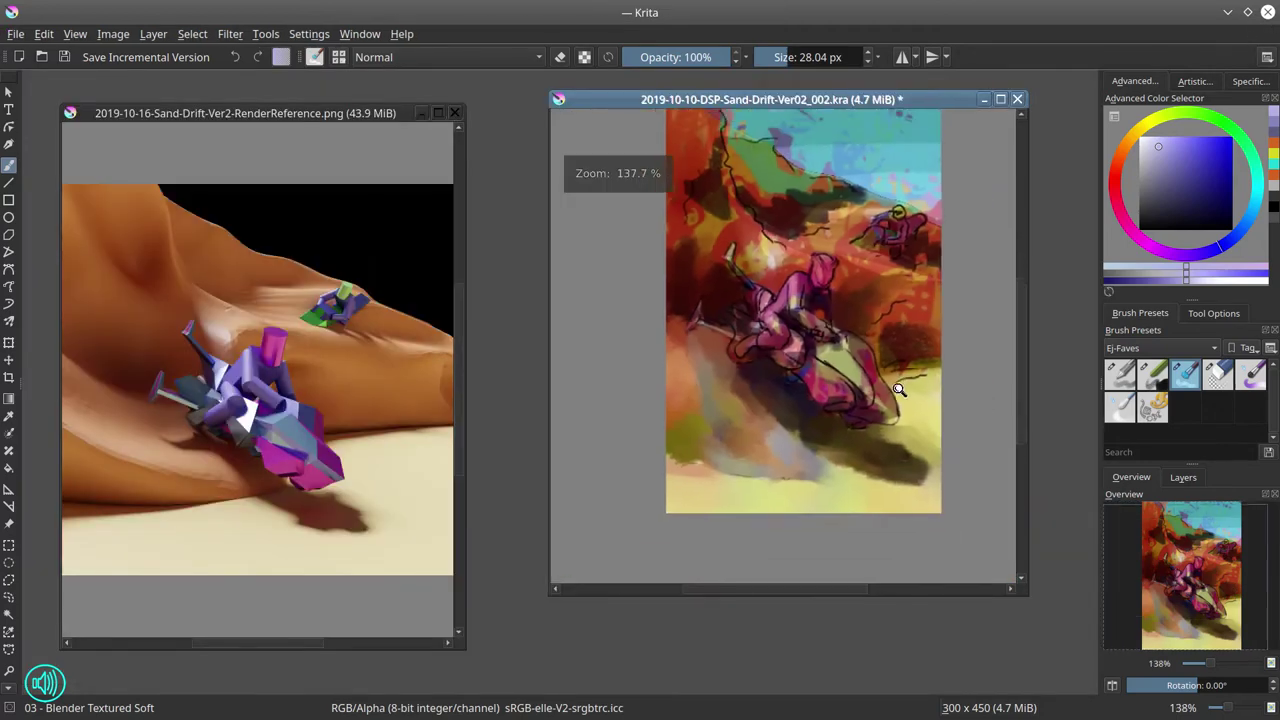
- Repaint the upper canvas and the dunes around the background rider in dark red-brown
{"action": "mouse_move", "coordinate": [899, 389]}
{"action": "left_mouse_down"}
{"action": "mouse_move", "coordinate": [857, 208]}
{"action": "mouse_move", "coordinate": [795, 233]}
{"action": "mouse_move", "coordinate": [930, 285]}
{"action": "mouse_move", "coordinate": [905, 278]}
{"action": "left_mouse_up"}
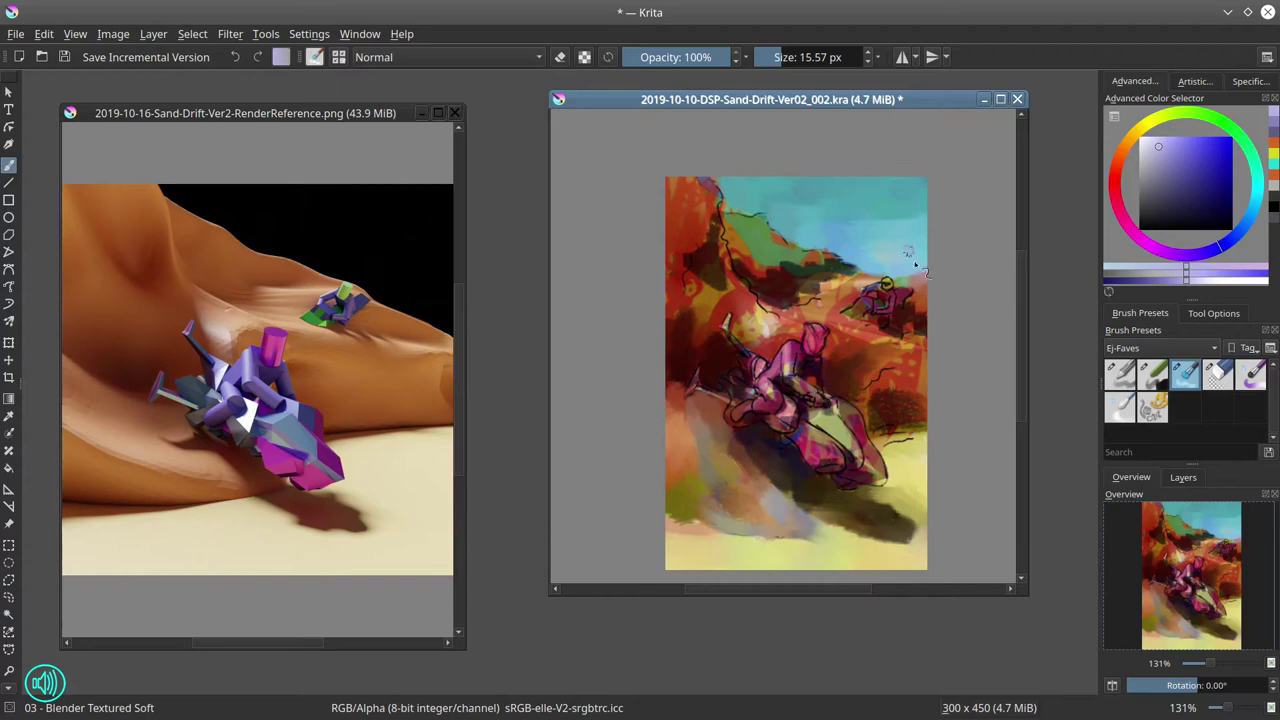
{"action": "left_click", "coordinate": [760, 250], "text": "ctrl"}
{"action": "mouse_move", "coordinate": [705, 285]}
{"action": "left_mouse_down"}
{"action": "mouse_move", "coordinate": [700, 220]}
{"action": "mouse_move", "coordinate": [716, 168]}
{"action": "left_mouse_up"}
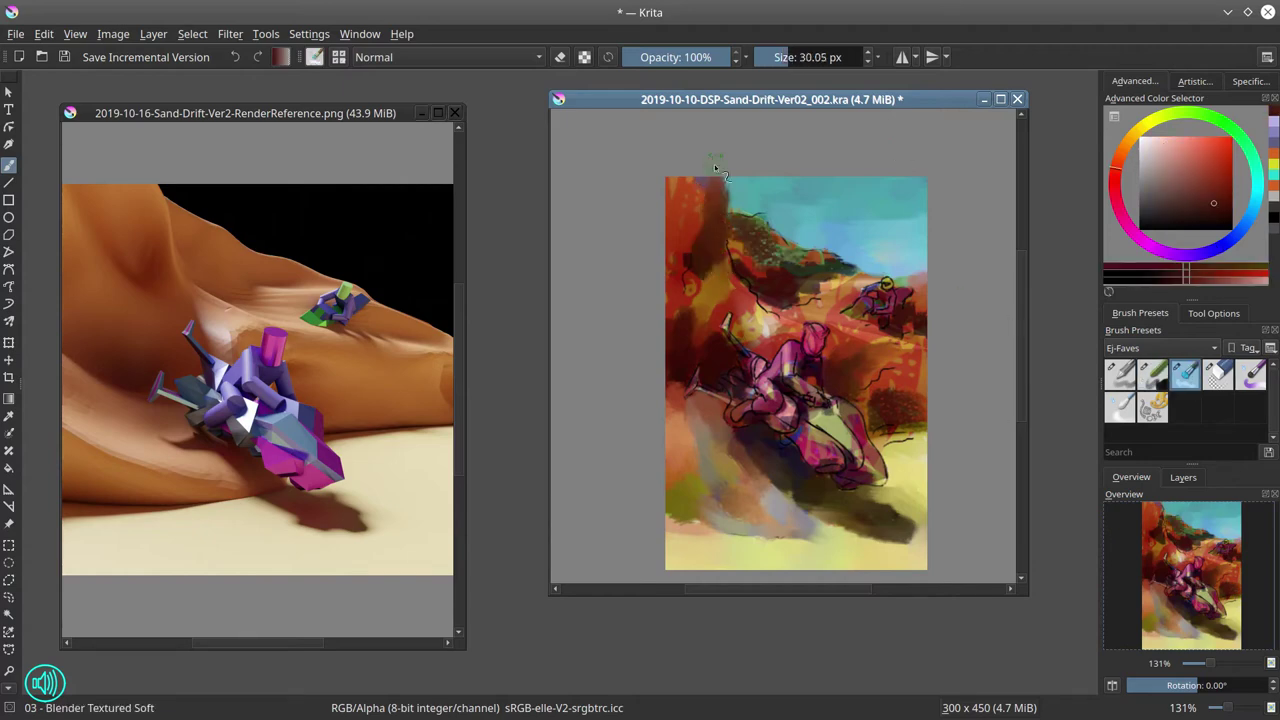
{"action": "mouse_move", "coordinate": [676, 262]}
{"action": "left_mouse_down"}
{"action": "mouse_move", "coordinate": [685, 315]}
{"action": "mouse_move", "coordinate": [724, 267]}
{"action": "mouse_move", "coordinate": [728, 305]}
{"action": "mouse_move", "coordinate": [751, 293]}
{"action": "mouse_move", "coordinate": [768, 350]}
{"action": "mouse_move", "coordinate": [787, 300]}
{"action": "mouse_move", "coordinate": [714, 268]}
{"action": "left_mouse_up"}
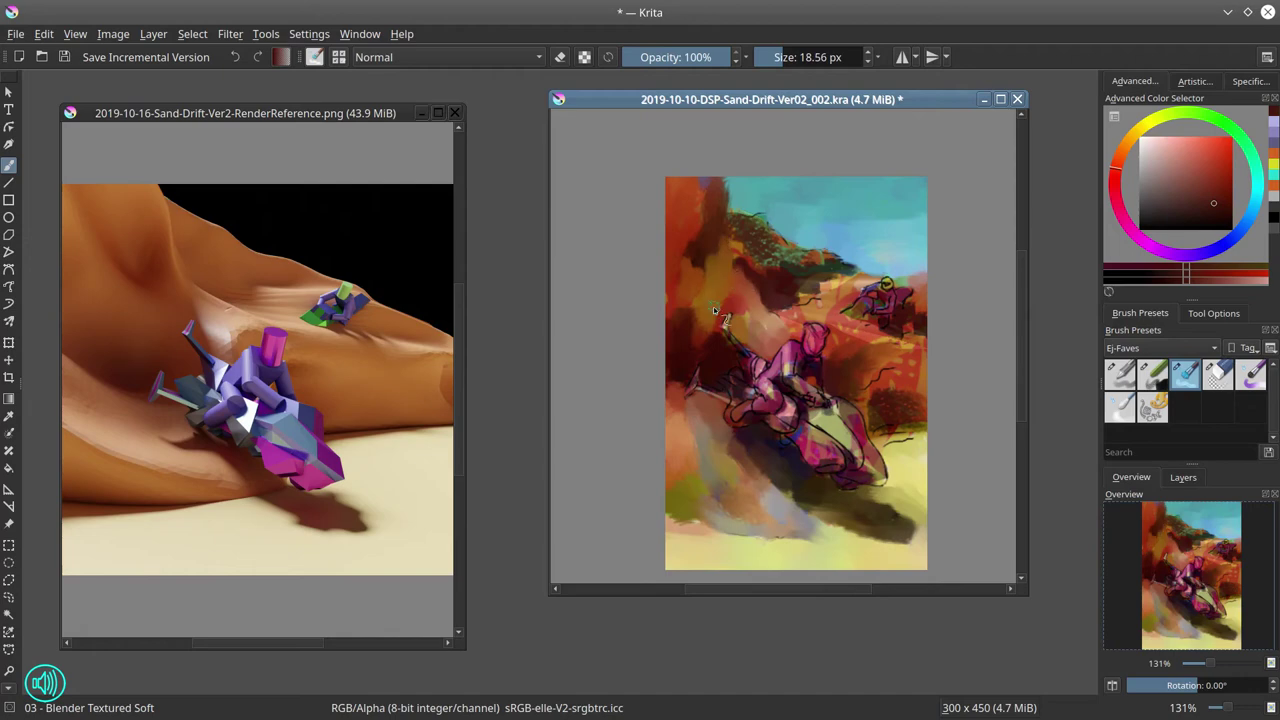
{"action": "mouse_move", "coordinate": [705, 200]}
{"action": "left_mouse_down"}
{"action": "mouse_move", "coordinate": [765, 225]}
{"action": "mouse_move", "coordinate": [736, 252]}
{"action": "mouse_move", "coordinate": [742, 270]}
{"action": "mouse_move", "coordinate": [828, 258]}
{"action": "mouse_move", "coordinate": [870, 275]}
{"action": "left_mouse_up"}
{"action": "left_click_drag", "start_coordinate": [790, 300], "coordinate": [815, 285]}
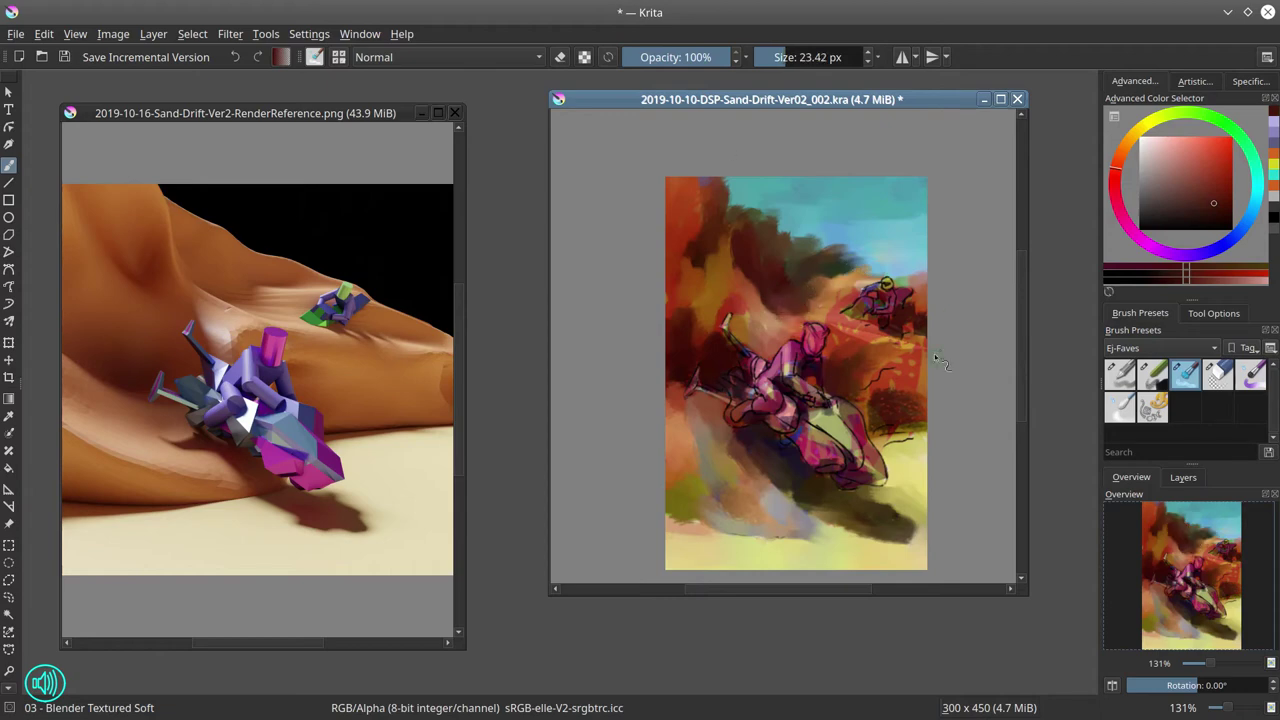
{"action": "left_click_drag", "start_coordinate": [845, 378], "coordinate": [832, 310]}
{"action": "mouse_move", "coordinate": [918, 305]}
{"action": "left_mouse_down"}
{"action": "mouse_move", "coordinate": [861, 343]}
{"action": "mouse_move", "coordinate": [872, 375]}
{"action": "mouse_move", "coordinate": [854, 383]}
{"action": "mouse_move", "coordinate": [886, 445]}
{"action": "mouse_move", "coordinate": [873, 438]}
{"action": "mouse_move", "coordinate": [913, 362]}
{"action": "left_mouse_up"}
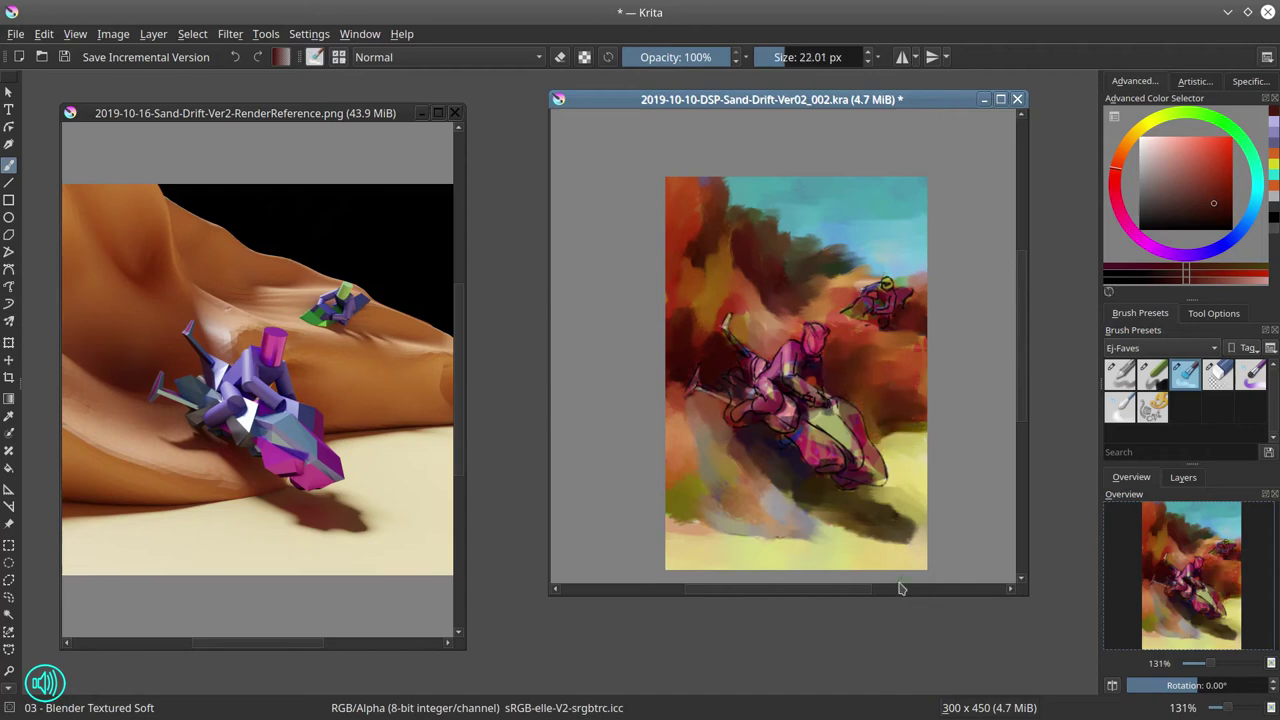
- Add light orange and yellow chalk strokes to the lower-left sand with a smaller Chalk Details brush
{"action": "key", "text": "slash"}
{"action": "left_click", "coordinate": [850, 295], "text": "ctrl"}
{"action": "mouse_move", "coordinate": [850, 295]}
{"action": "left_mouse_down"}
{"action": "mouse_move", "coordinate": [838, 296]}
{"action": "mouse_move", "coordinate": [855, 295]}
{"action": "mouse_move", "coordinate": [876, 336]}
{"action": "left_mouse_up"}
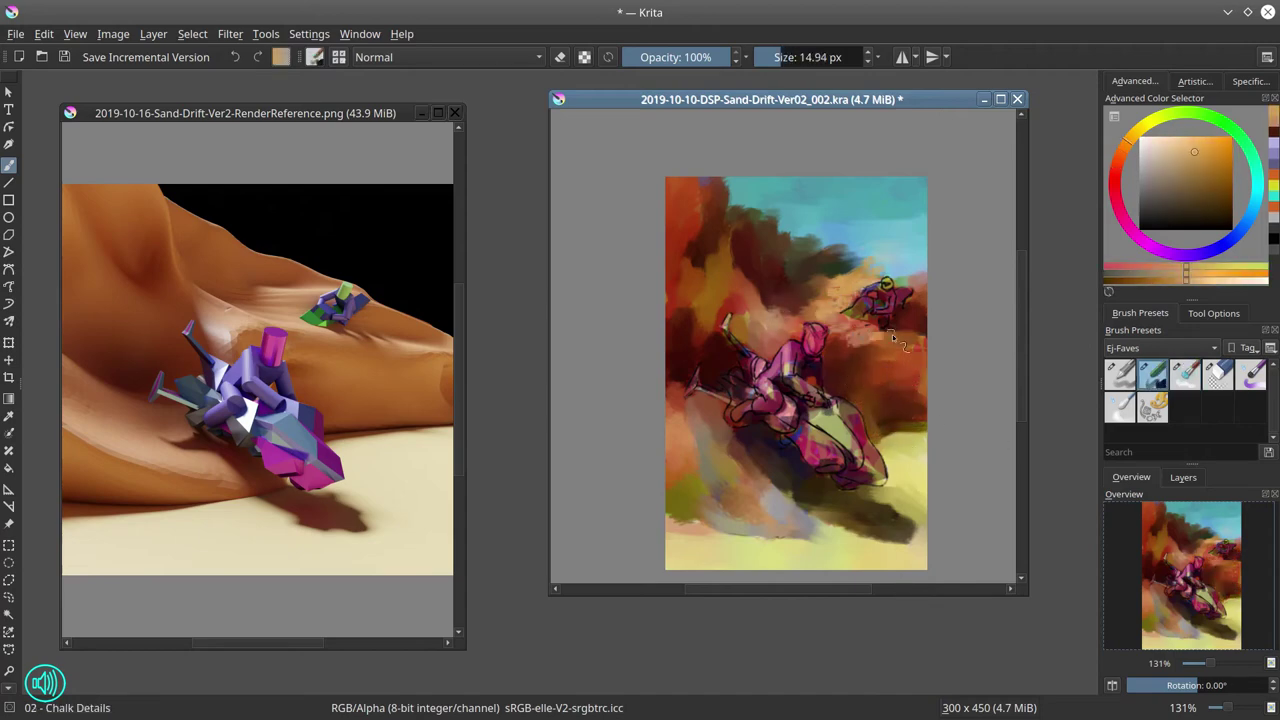
{"action": "mouse_move", "coordinate": [682, 424]}
{"action": "left_mouse_down"}
{"action": "mouse_move", "coordinate": [767, 510]}
{"action": "mouse_move", "coordinate": [730, 461]}
{"action": "mouse_move", "coordinate": [698, 492]}
{"action": "mouse_move", "coordinate": [708, 508]}
{"action": "mouse_move", "coordinate": [840, 550]}
{"action": "left_mouse_up"}
{"action": "left_click", "coordinate": [700, 495], "text": "ctrl"}
{"action": "left_click", "coordinate": [770, 475], "text": "ctrl"}
{"action": "left_click_drag", "start_coordinate": [712, 465], "coordinate": [745, 500]}
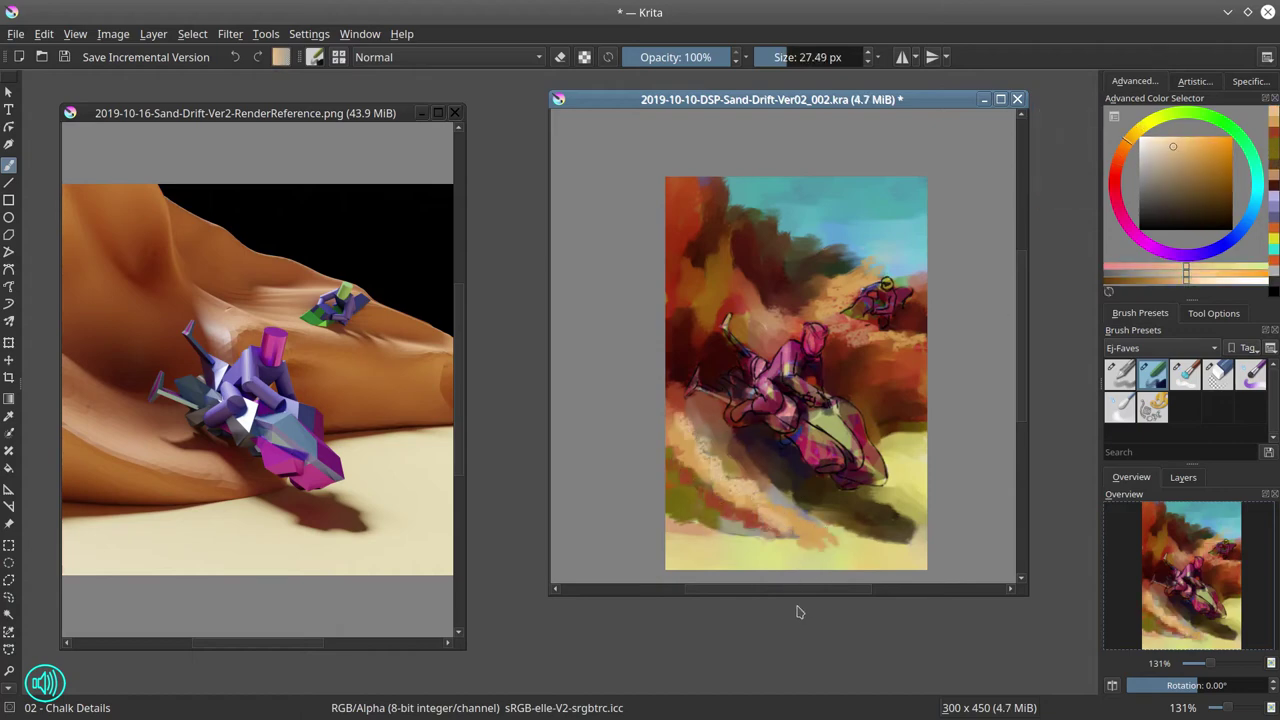
{"action": "left_click_drag", "start_coordinate": [797, 608], "coordinate": [775, 608]}
- Pick yellow-green, return to a larger soft textured blending brush, and save the painting
{"action": "left_click", "coordinate": [738, 543], "text": "ctrl"}
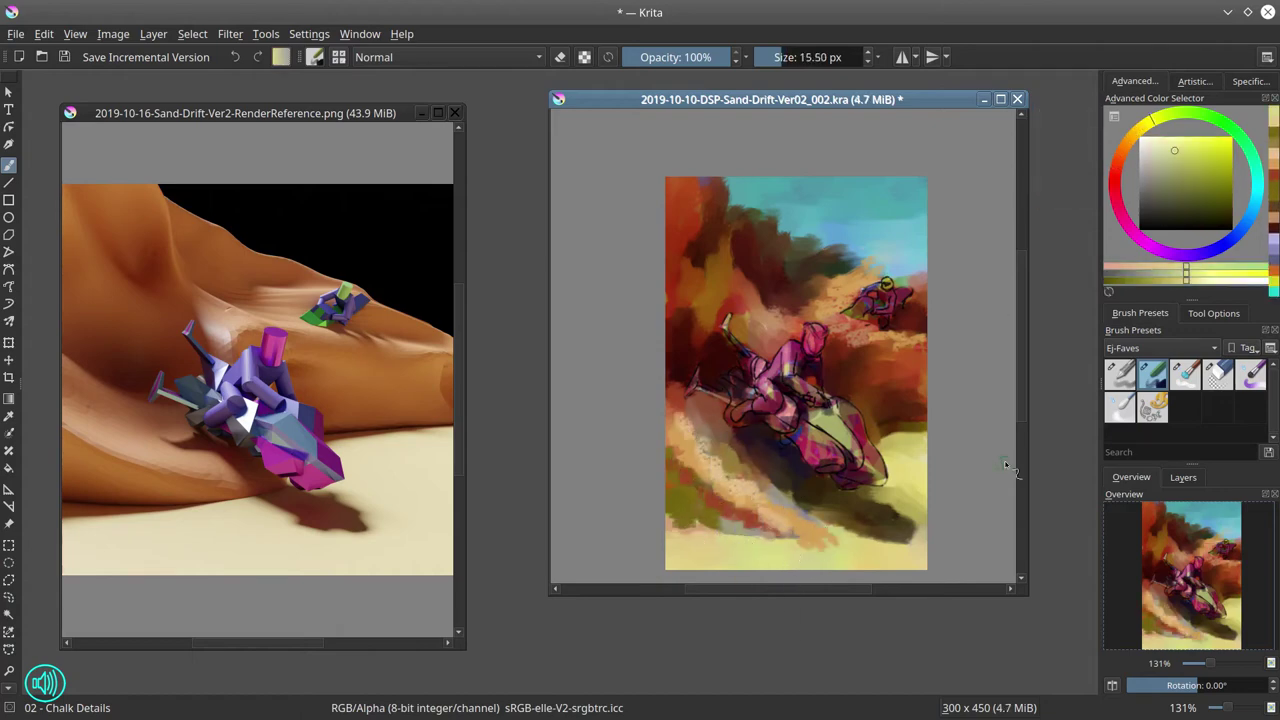
{"action": "left_click", "coordinate": [1184, 374]}
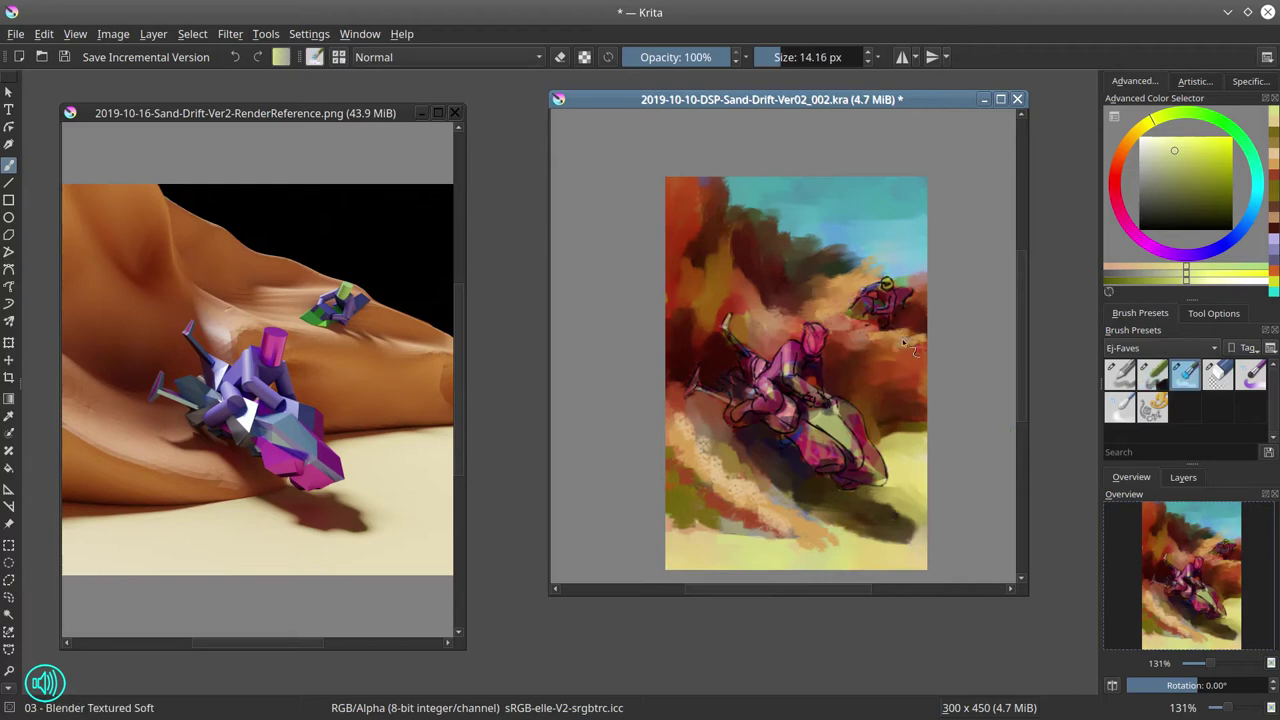
{"action": "key", "text": "bracketright"}
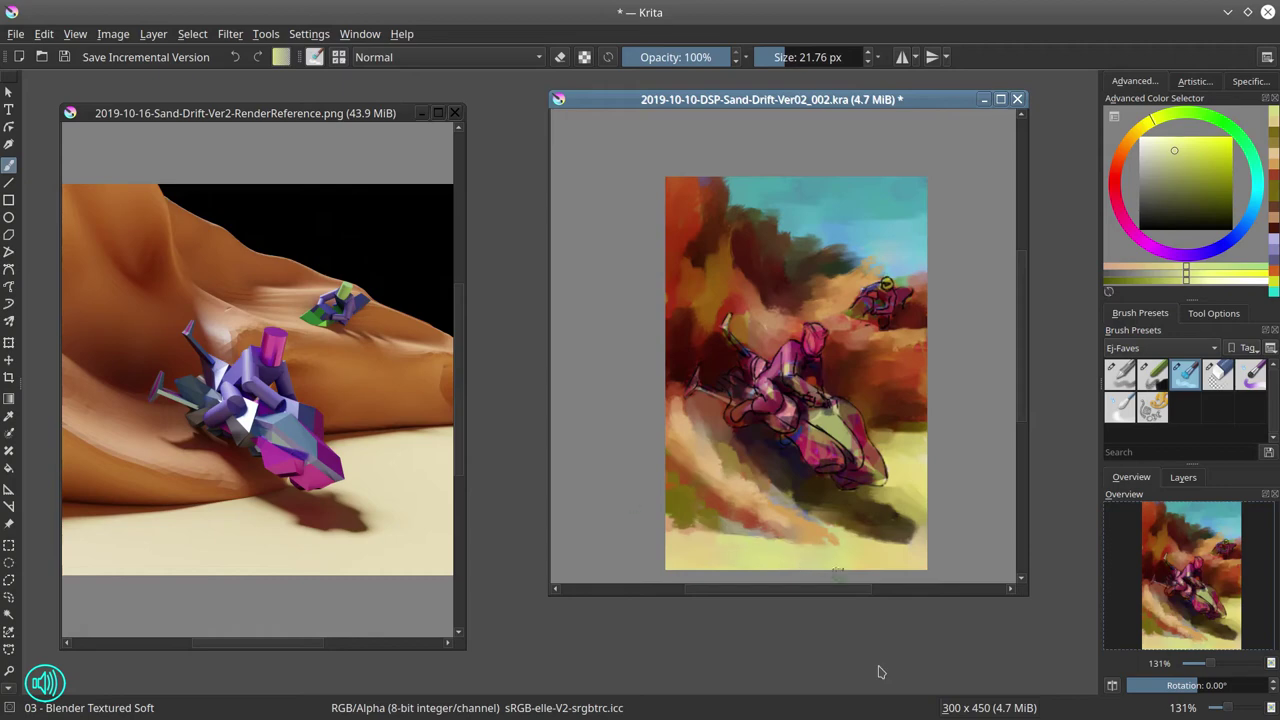
{"action": "left_click", "coordinate": [65, 57]}
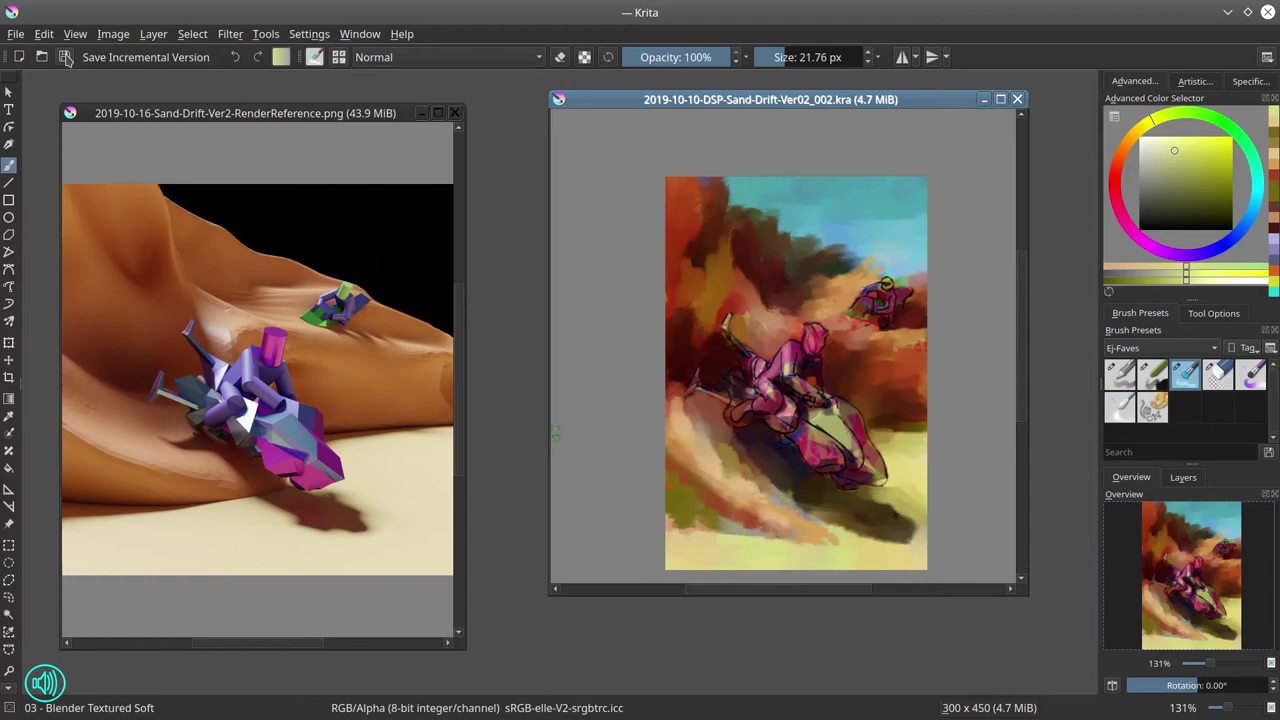
- Brighten the background rider's helmet with a Color Dodge chalk stroke, then save
{"action": "left_click", "coordinate": [1152, 374]}
{"action": "left_click", "coordinate": [445, 57]}
{"action": "left_click", "coordinate": [400, 88]}
{"action": "left_click_drag", "start_coordinate": [782, 350], "coordinate": [790, 372]}
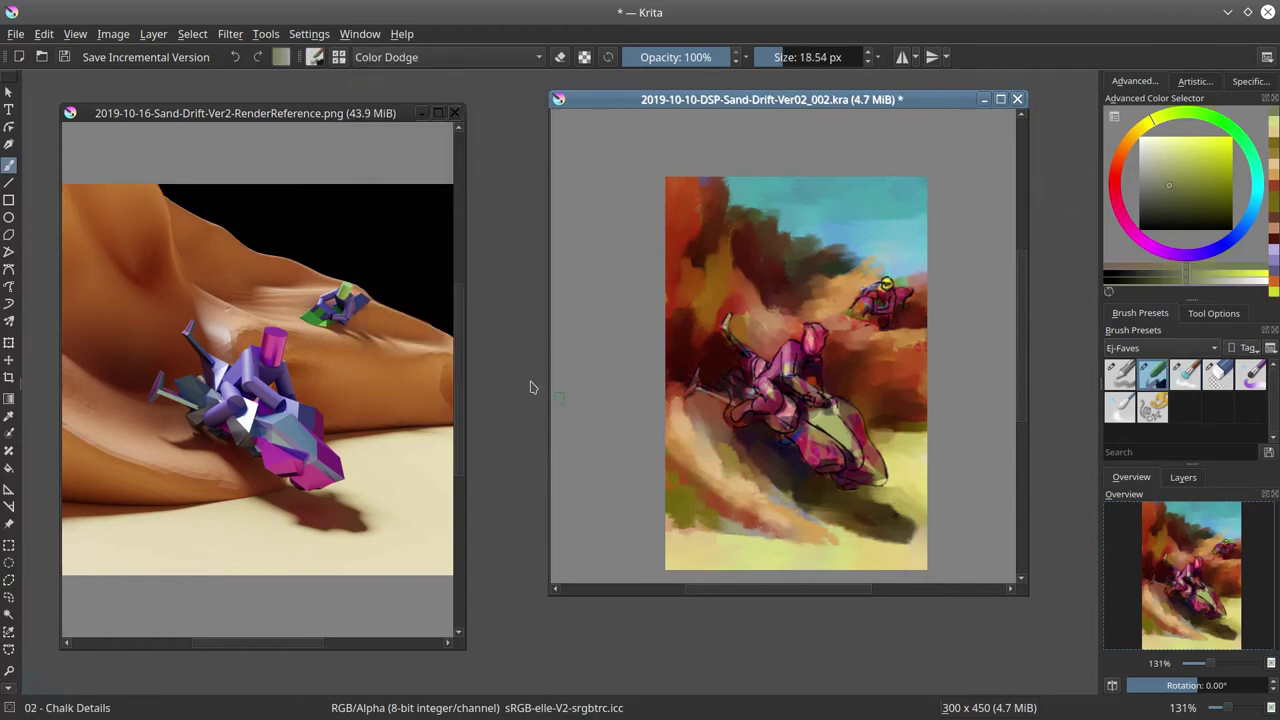
{"action": "left_click", "coordinate": [70, 58]}
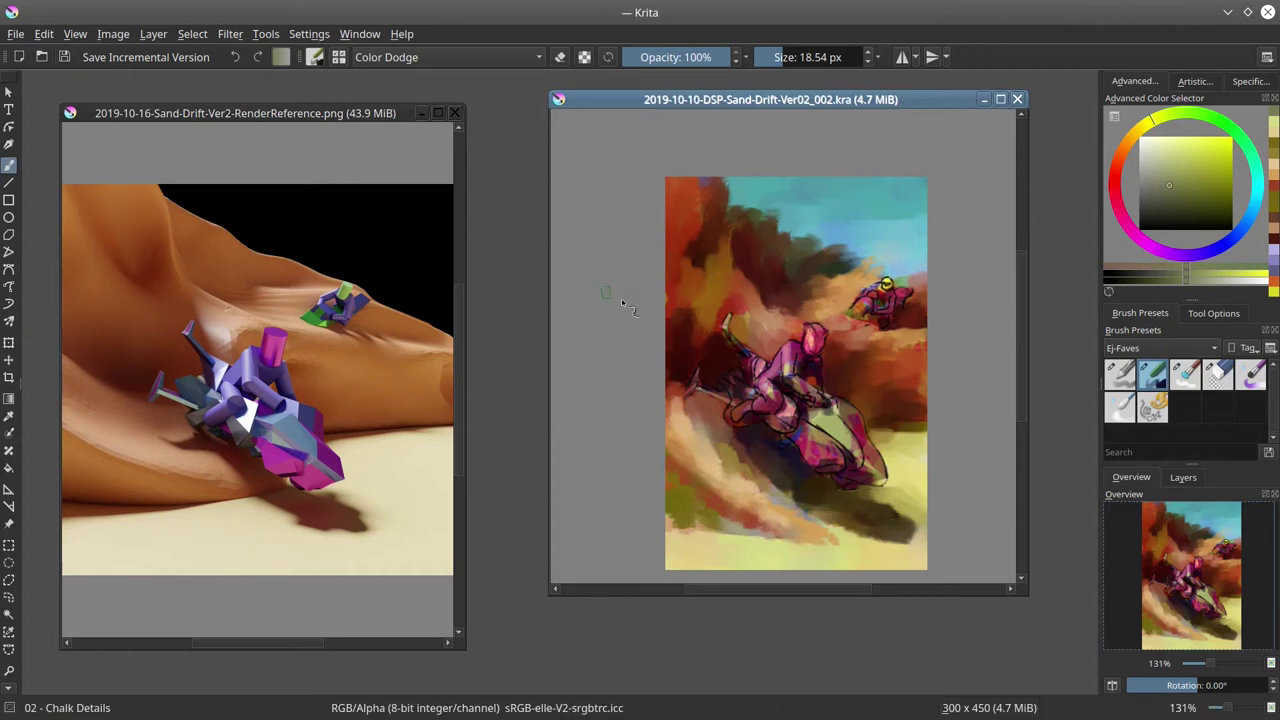
{"action": "key", "text": "plus"}
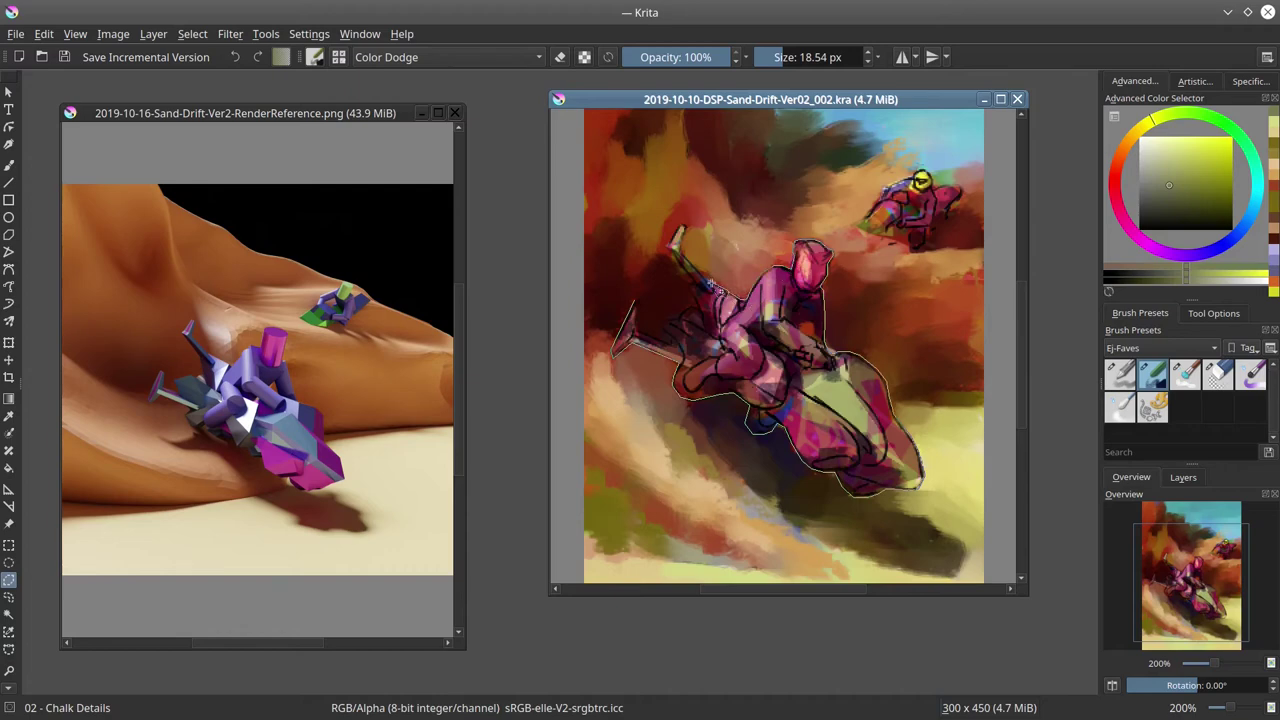
- Close the rider-and-bike selection, hue-shift it to purple, deselect, and save
{"action": "left_click", "coordinate": [640, 316]}
{"action": "key", "text": "ctrl+u"}
{"action": "left_click_drag", "start_coordinate": [971, 157], "coordinate": [278, 212]}
{"action": "left_click_drag", "start_coordinate": [313, 298], "coordinate": [276, 300]}
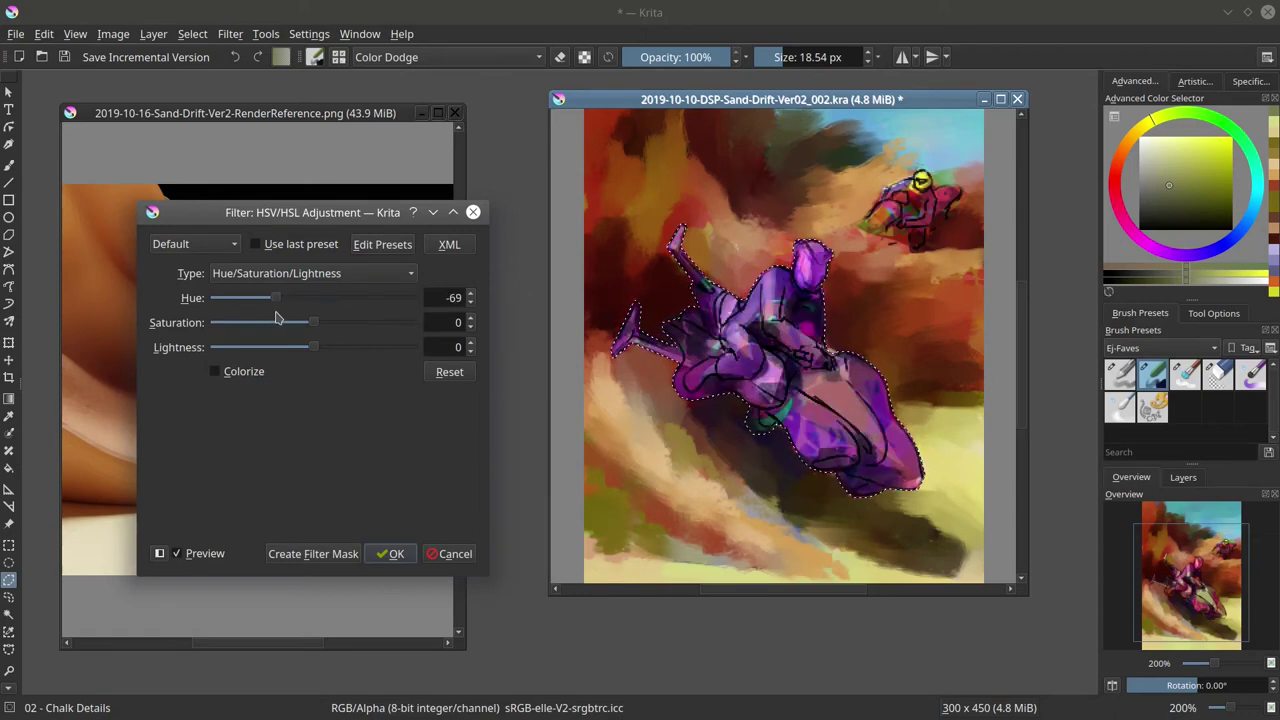
{"action": "key", "text": "Return"}
{"action": "key", "text": "ctrl+shift+a"}
{"action": "key", "text": "minus"}
{"action": "key", "text": "minus"}
{"action": "key", "text": "minus"}
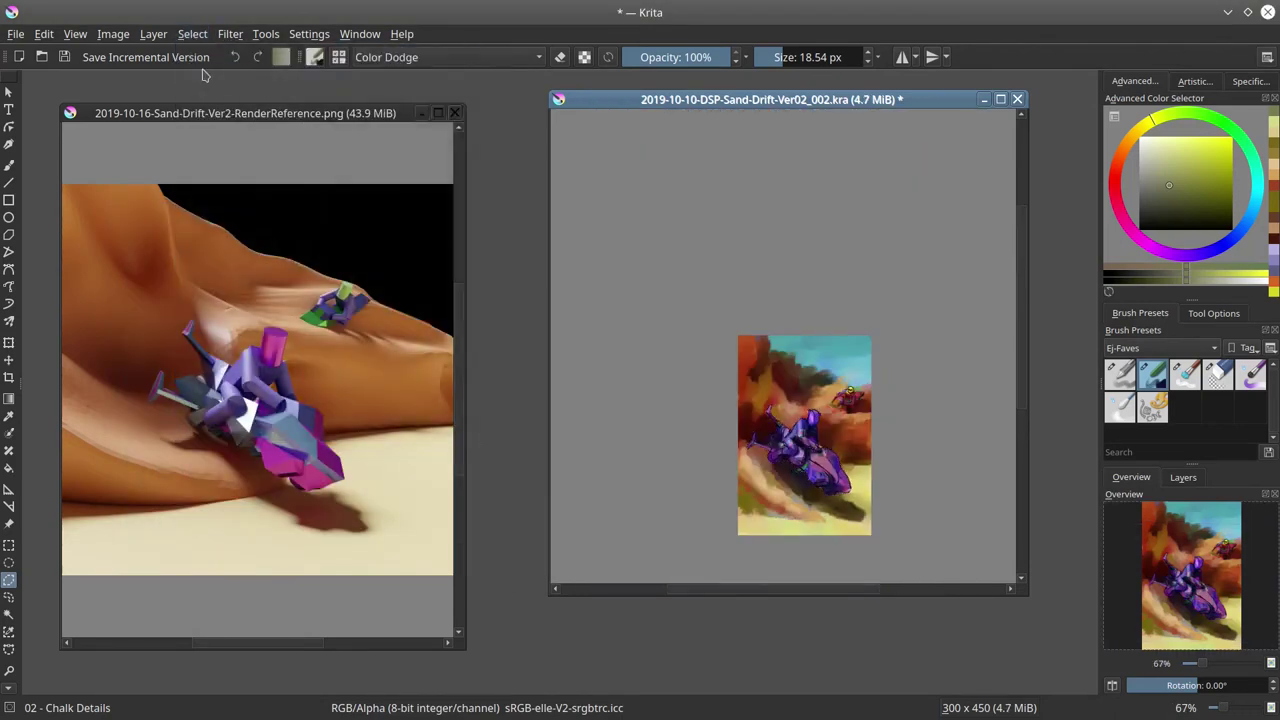
{"action": "key", "text": "ctrl+s"}
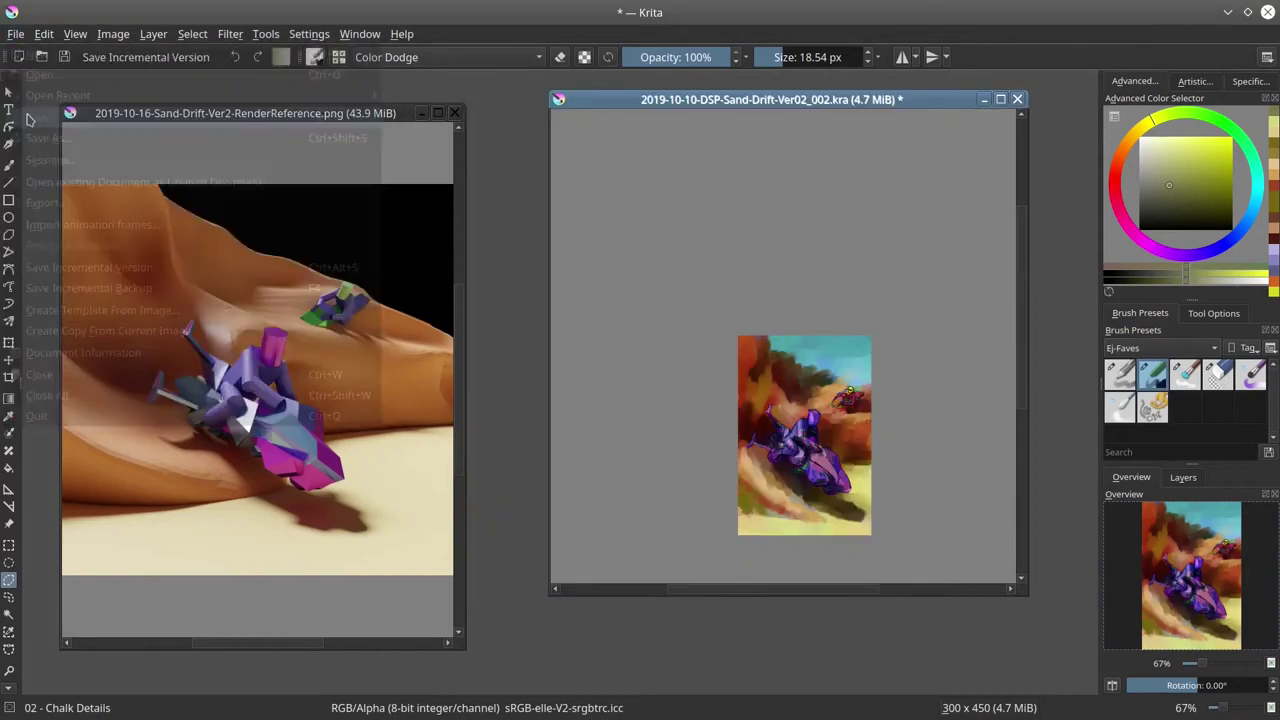
- Maximize the painting window and brighten the edge of the rider's left foot
{"action": "left_click", "coordinate": [1000, 99]}
{"action": "key", "text": "2"}
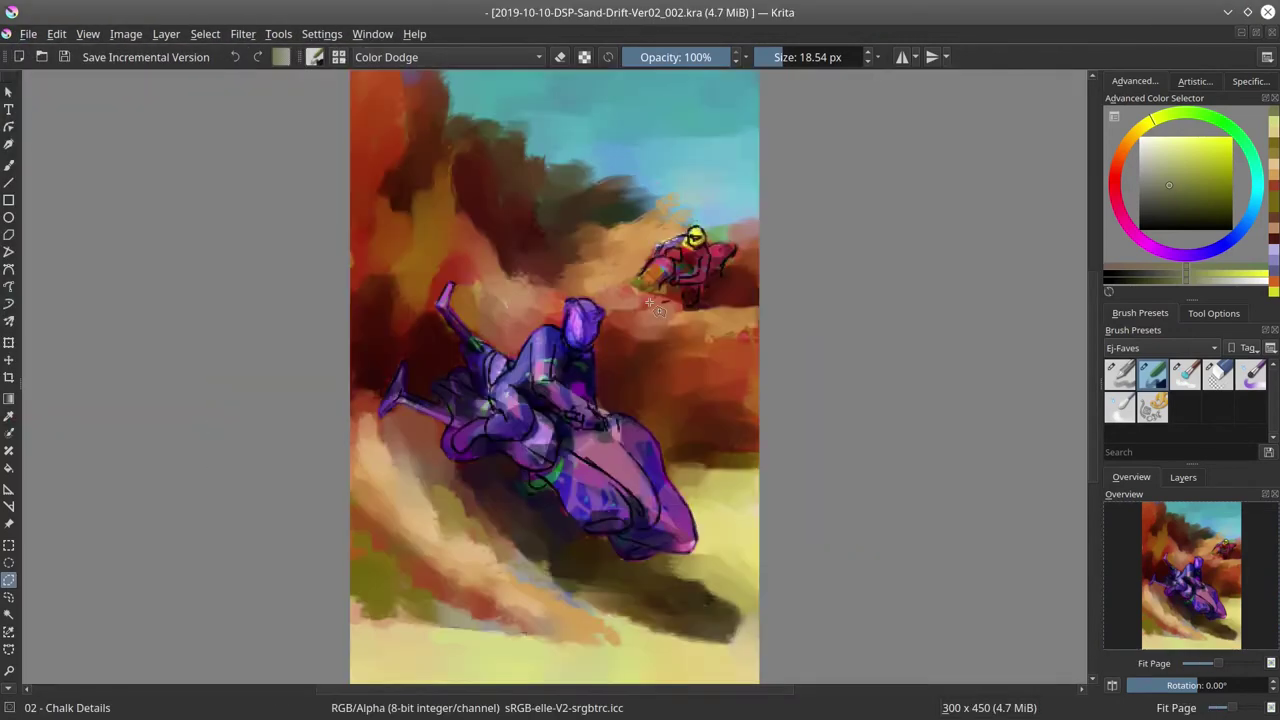
{"action": "key", "text": "slash"}
{"action": "key", "text": "plus"}
{"action": "key", "text": "bracketleft"}
{"action": "key", "text": "bracketleft"}
{"action": "key", "text": "bracketleft"}
{"action": "left_click_drag", "start_coordinate": [400, 240], "coordinate": [412, 278]}
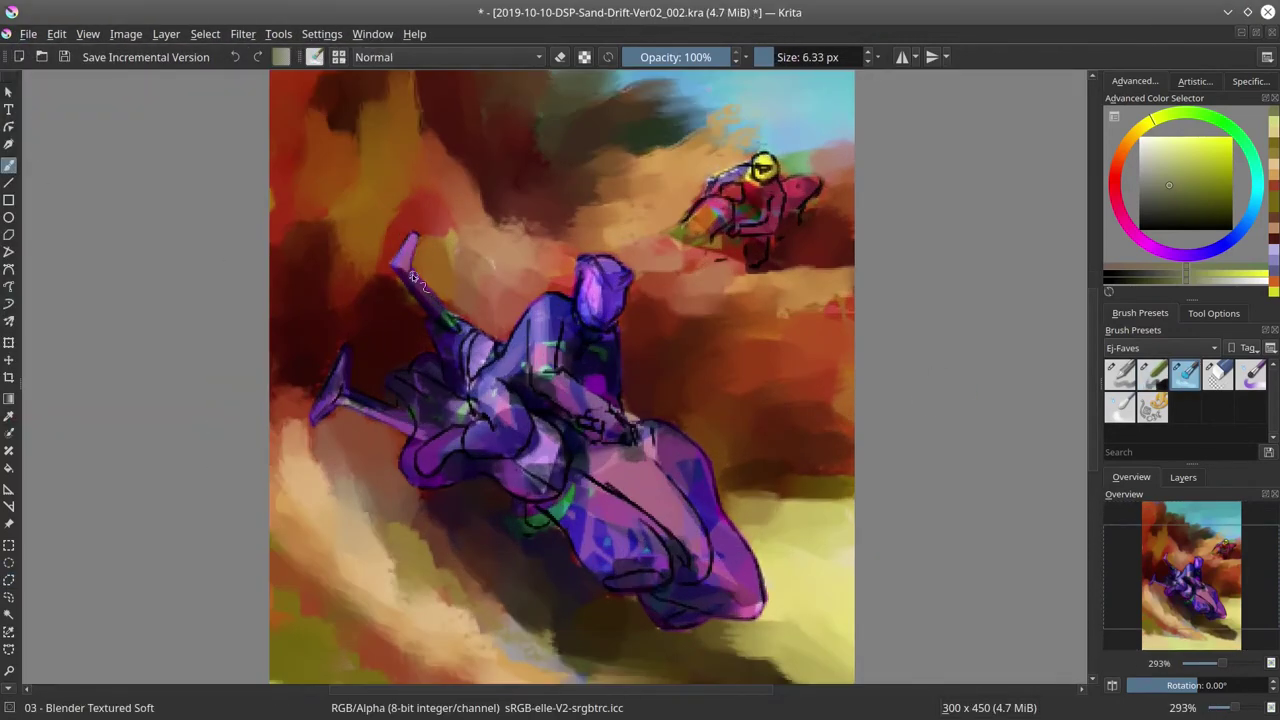
{"action": "mouse_move", "coordinate": [314, 408]}
{"action": "left_mouse_down"}
{"action": "mouse_move", "coordinate": [342, 357]}
{"action": "mouse_move", "coordinate": [405, 420]}
{"action": "left_mouse_up"}
- Lighten the rider's leg and lower leg, shading the knee and thigh darker purple
{"action": "key", "text": "bracketright"}
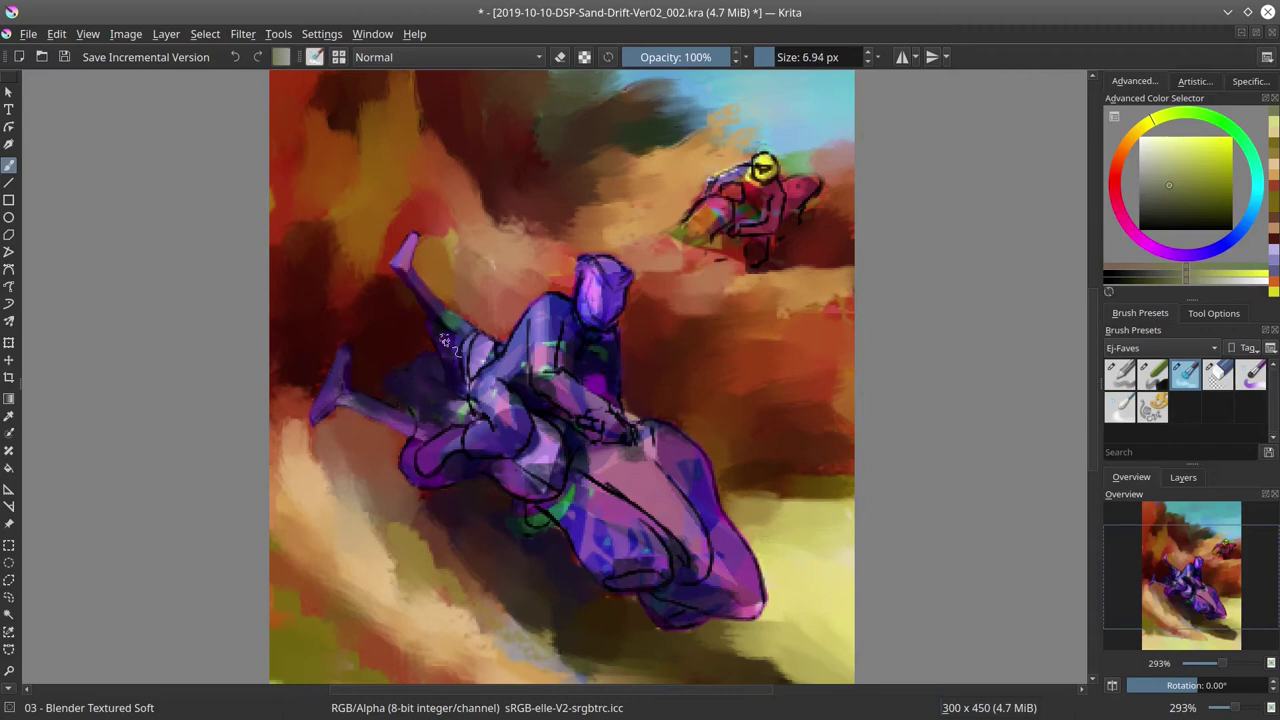
{"action": "key", "text": "bracketleft"}
{"action": "left_click_drag", "start_coordinate": [466, 392], "coordinate": [481, 343]}
{"action": "mouse_move", "coordinate": [450, 428]}
{"action": "left_mouse_down"}
{"action": "mouse_move", "coordinate": [468, 406]}
{"action": "mouse_move", "coordinate": [438, 425]}
{"action": "left_mouse_up"}
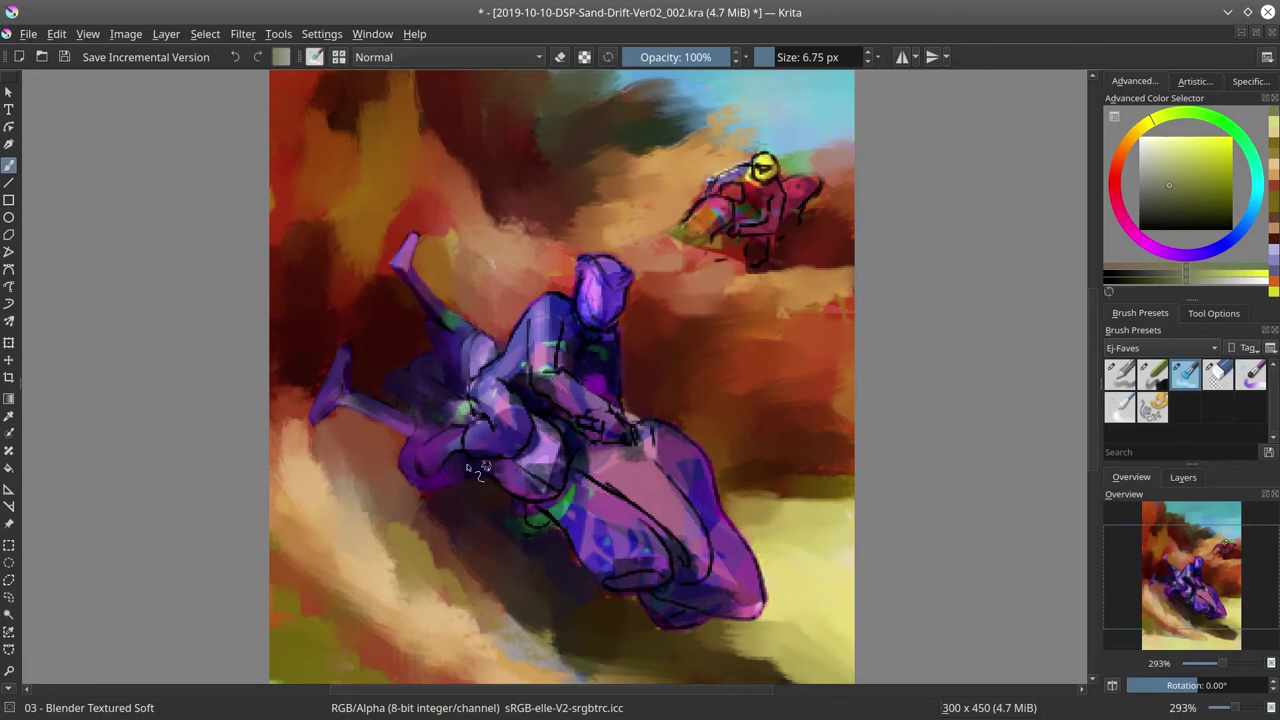
{"action": "mouse_move", "coordinate": [467, 467]}
{"action": "left_mouse_down"}
{"action": "mouse_move", "coordinate": [512, 410]}
{"action": "mouse_move", "coordinate": [492, 358]}
{"action": "left_mouse_up"}
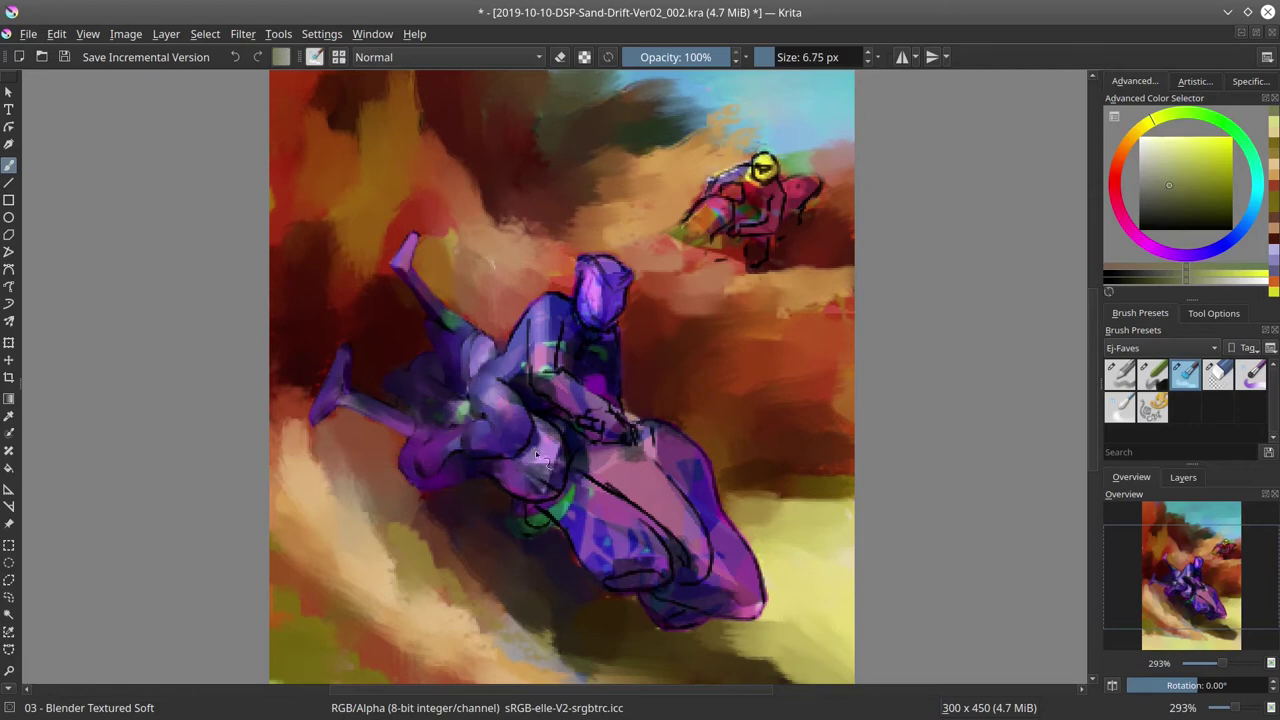
{"action": "left_click_drag", "start_coordinate": [546, 476], "coordinate": [578, 460]}
{"action": "left_click_drag", "start_coordinate": [554, 504], "coordinate": [494, 482]}
- Sample a purple and blend the rider's back and neck, then pick orange and dark red
{"action": "key", "text": "/"}
{"action": "left_click", "coordinate": [586, 434], "text": "ctrl"}
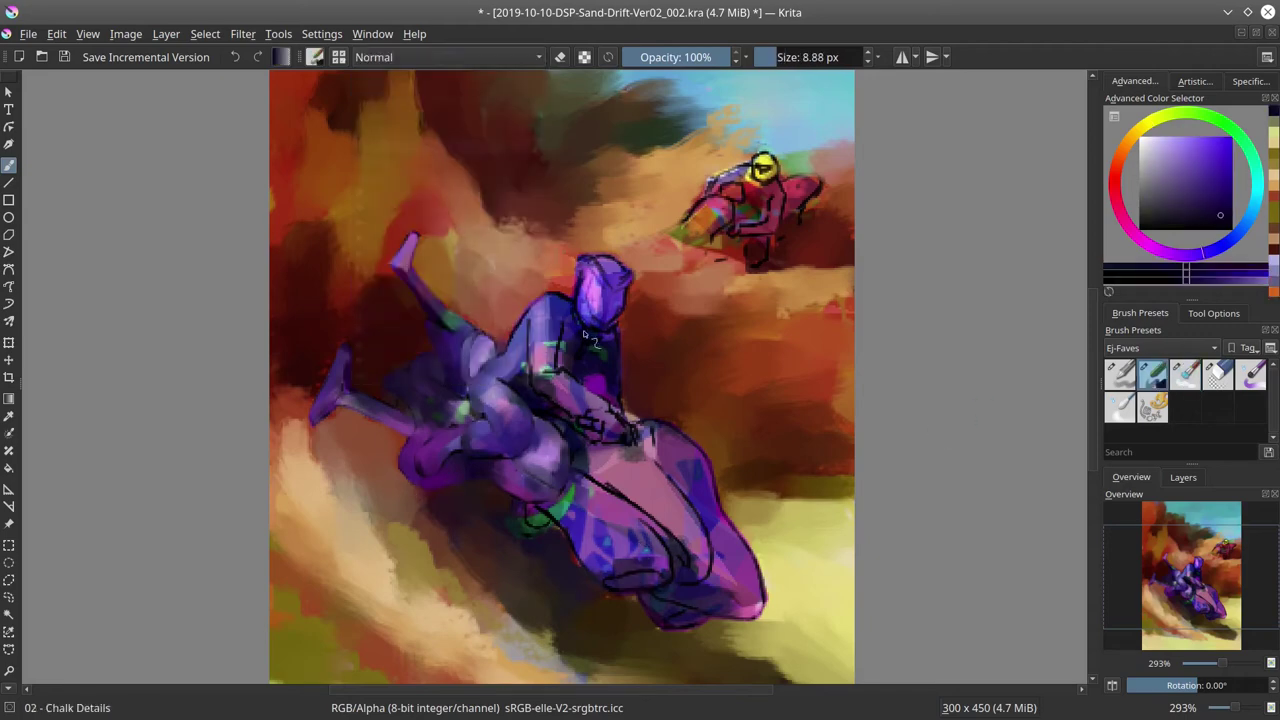
{"action": "key", "text": "/"}
{"action": "key", "text": "/"}
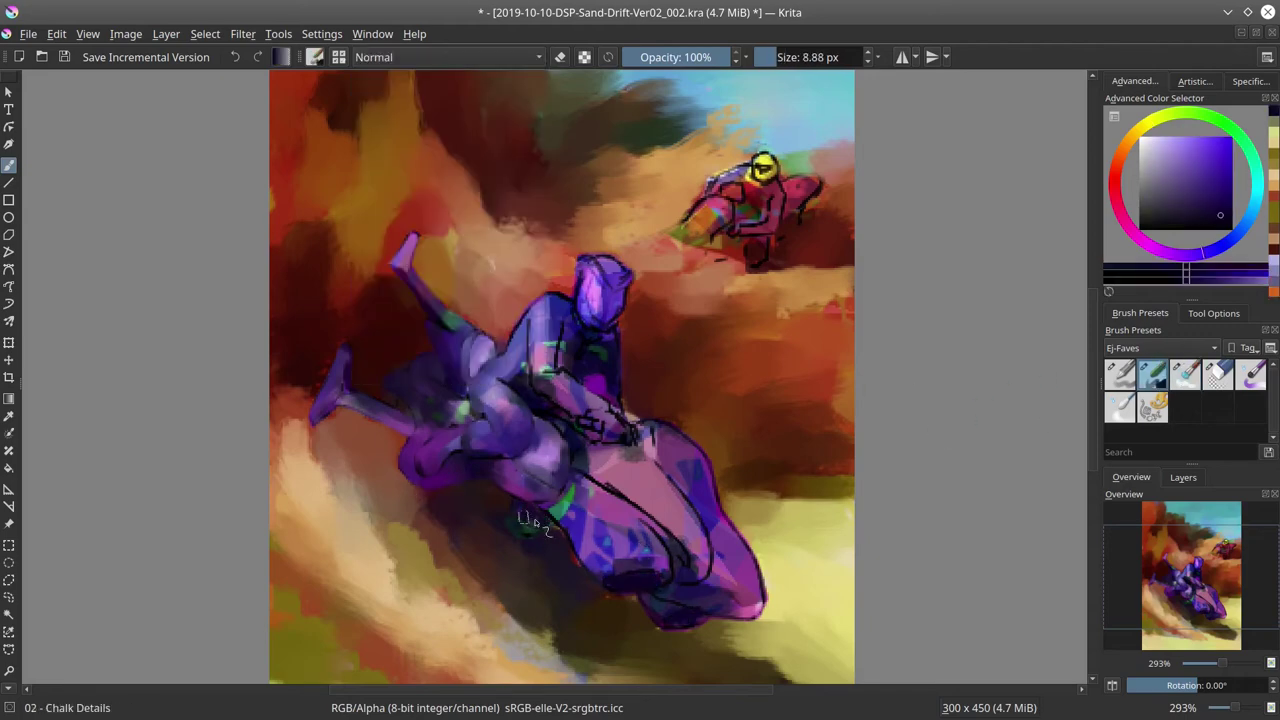
{"action": "key", "text": "/"}
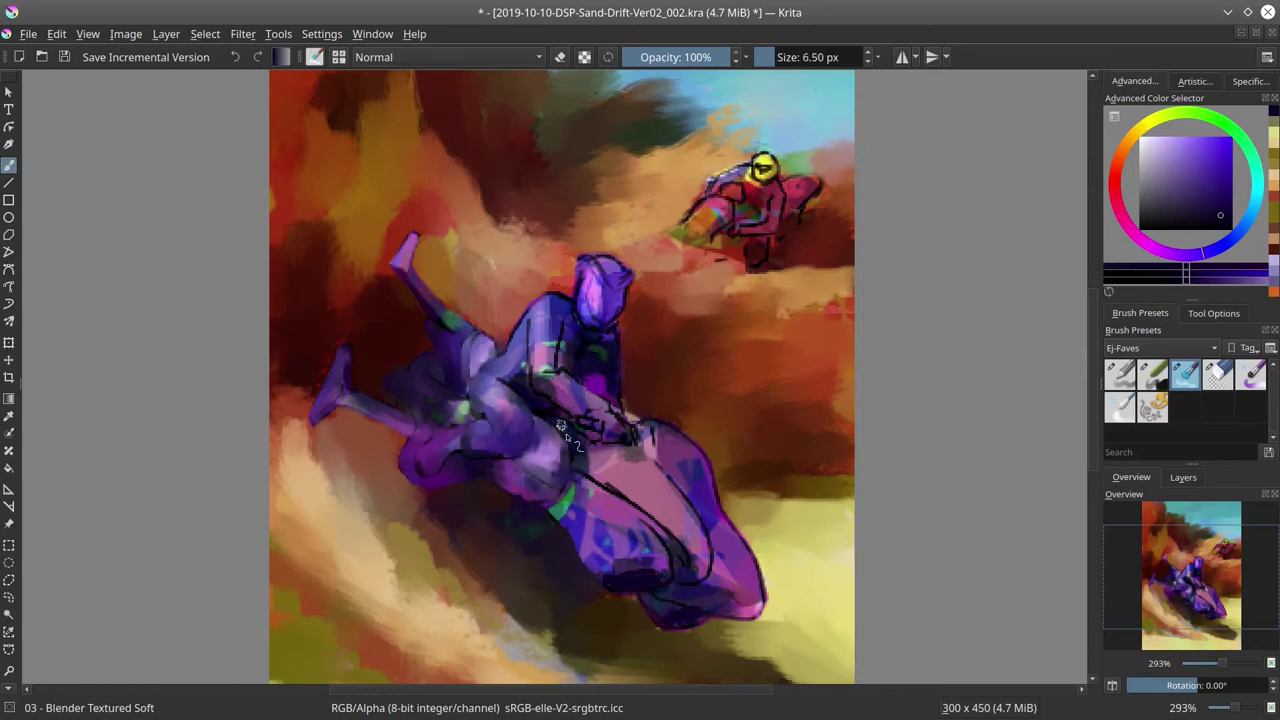
{"action": "mouse_move", "coordinate": [562, 428]}
{"action": "left_mouse_down"}
{"action": "mouse_move", "coordinate": [525, 365]}
{"action": "mouse_move", "coordinate": [545, 310]}
{"action": "mouse_move", "coordinate": [586, 336]}
{"action": "left_mouse_up"}
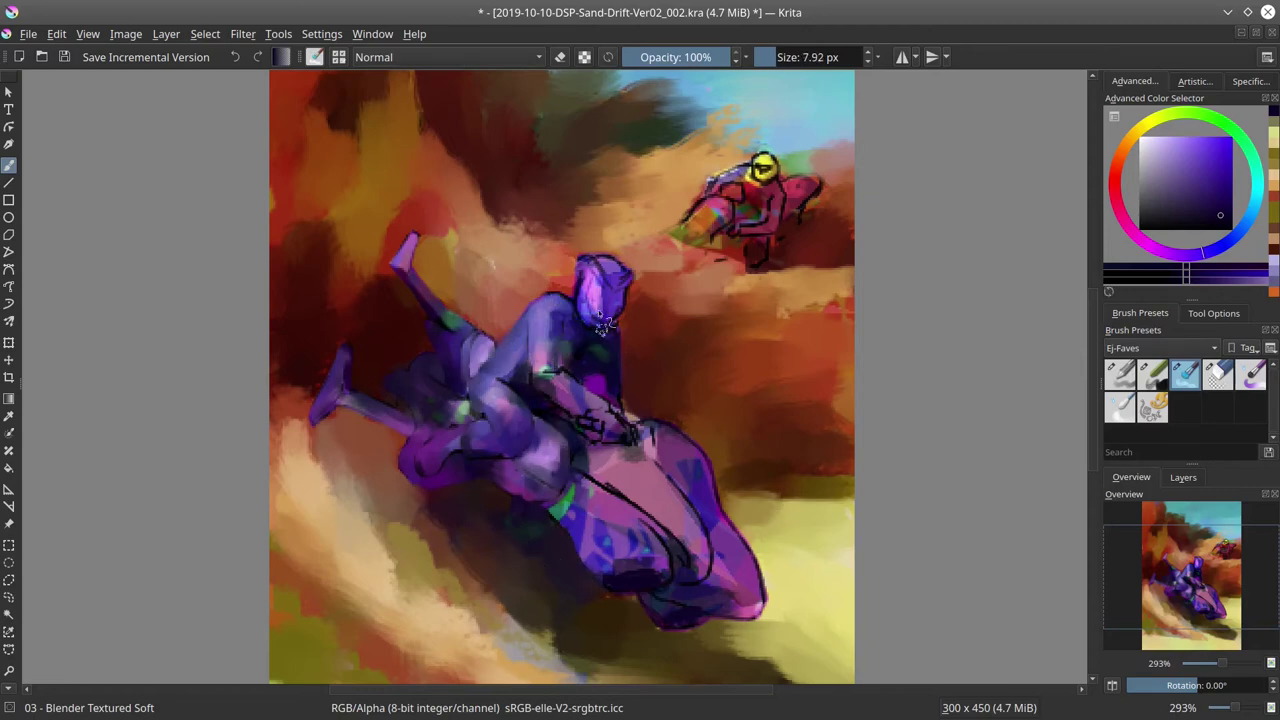
{"action": "key", "text": "/"}
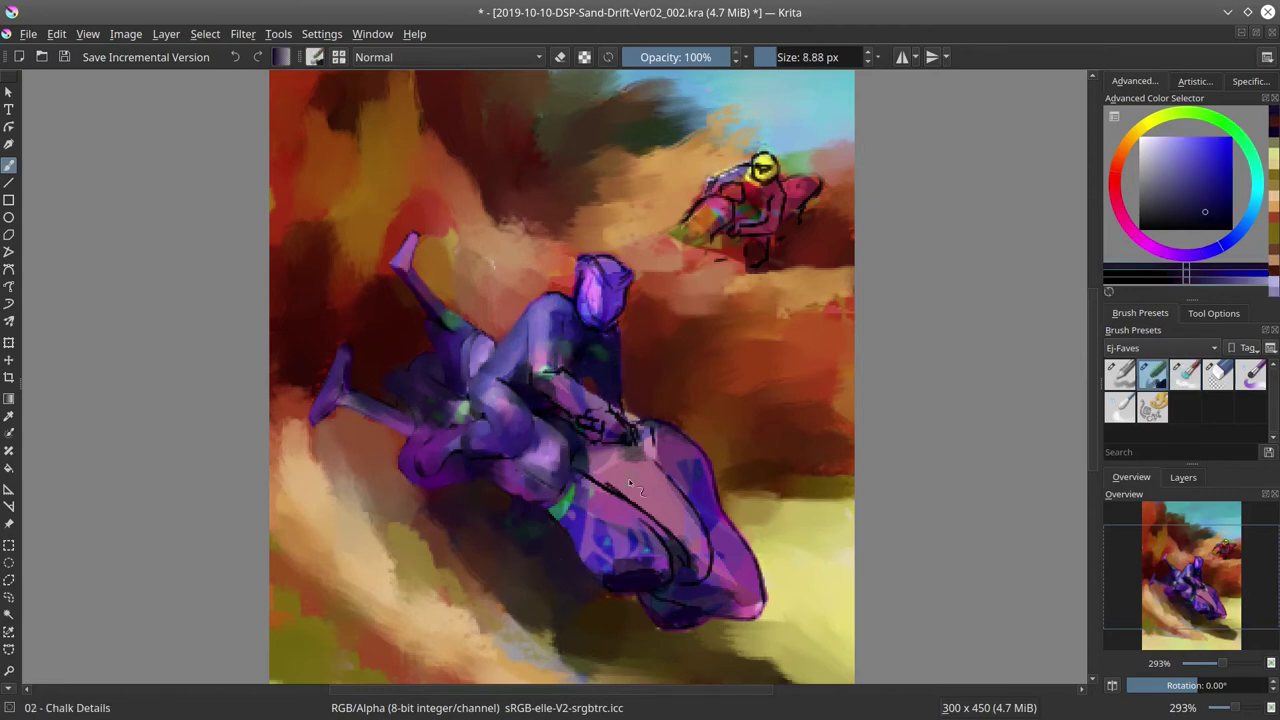
{"action": "key", "text": "/"}
{"action": "left_click", "coordinate": [716, 140], "text": "ctrl"}
{"action": "key", "text": "/"}
{"action": "key", "text": "/"}
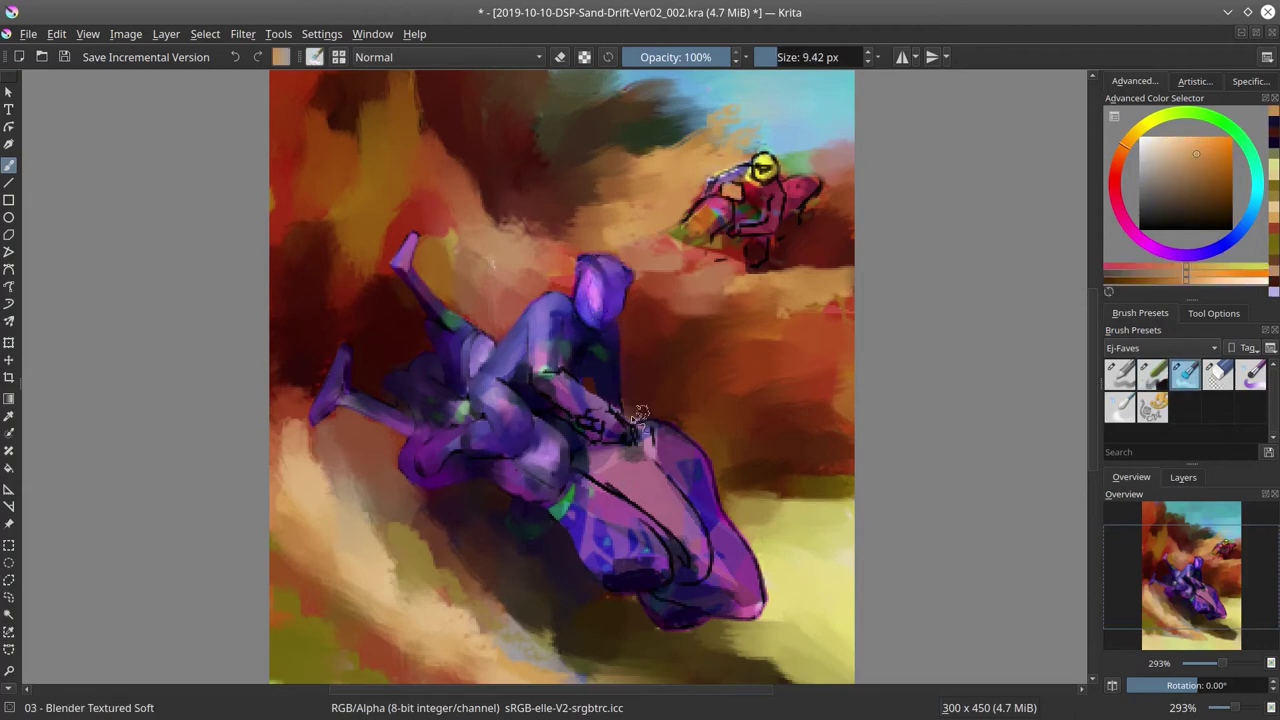
{"action": "left_click", "coordinate": [643, 327], "text": "ctrl"}
{"action": "key", "text": "comma"}
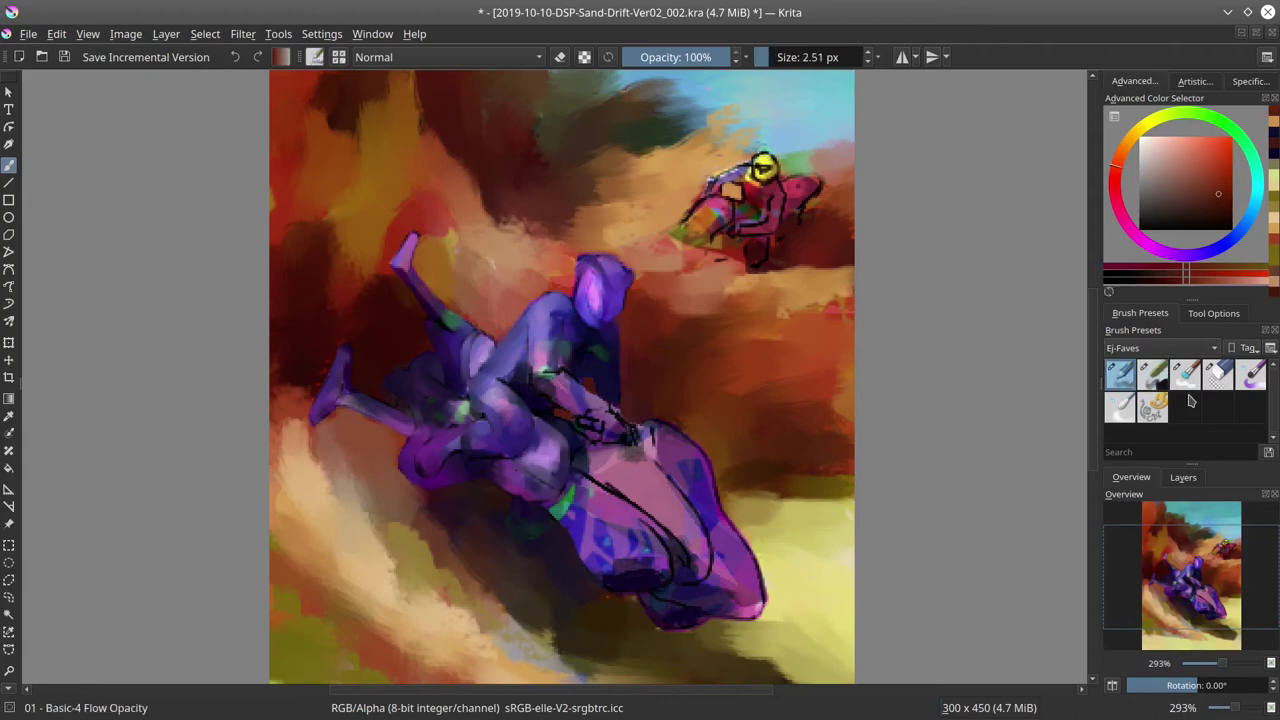
{"action": "key", "text": "period"}
{"action": "key", "text": "period"}
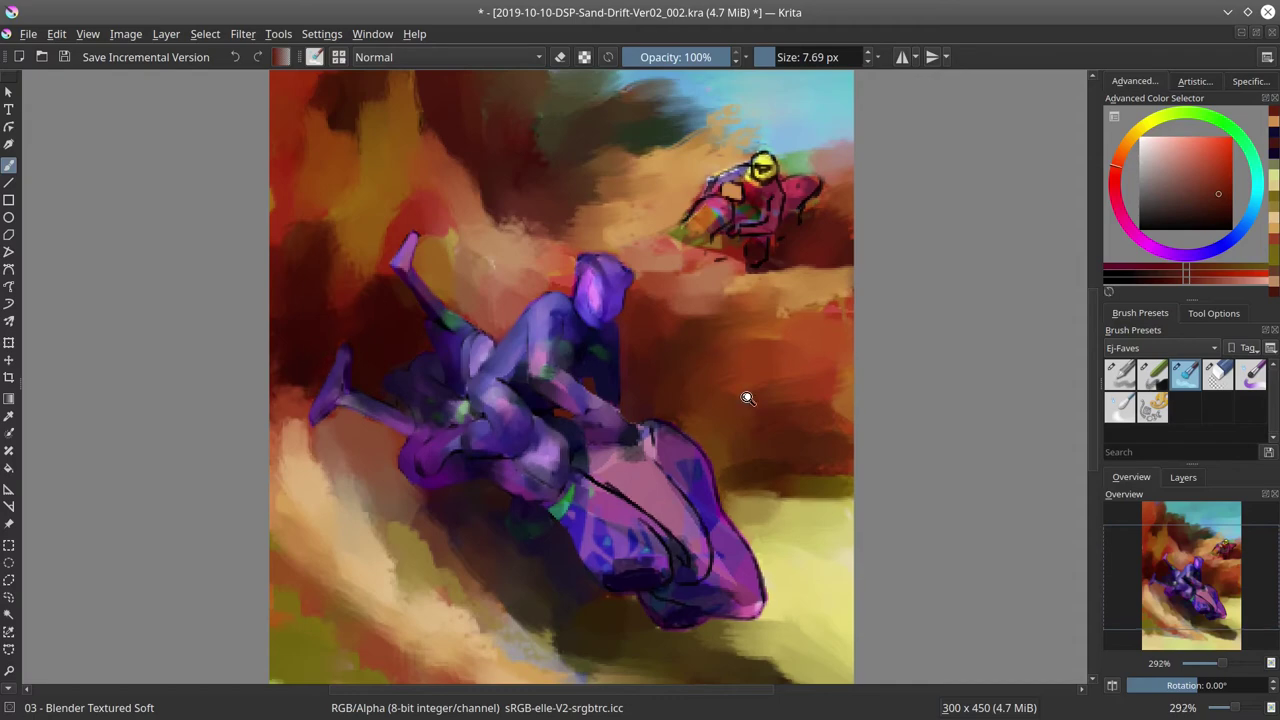
- Check the composition in a mirrored view, restore it, and save the painting
{"action": "scroll", "coordinate": [750, 392], "scroll_direction": "down", "scroll_amount": 3}
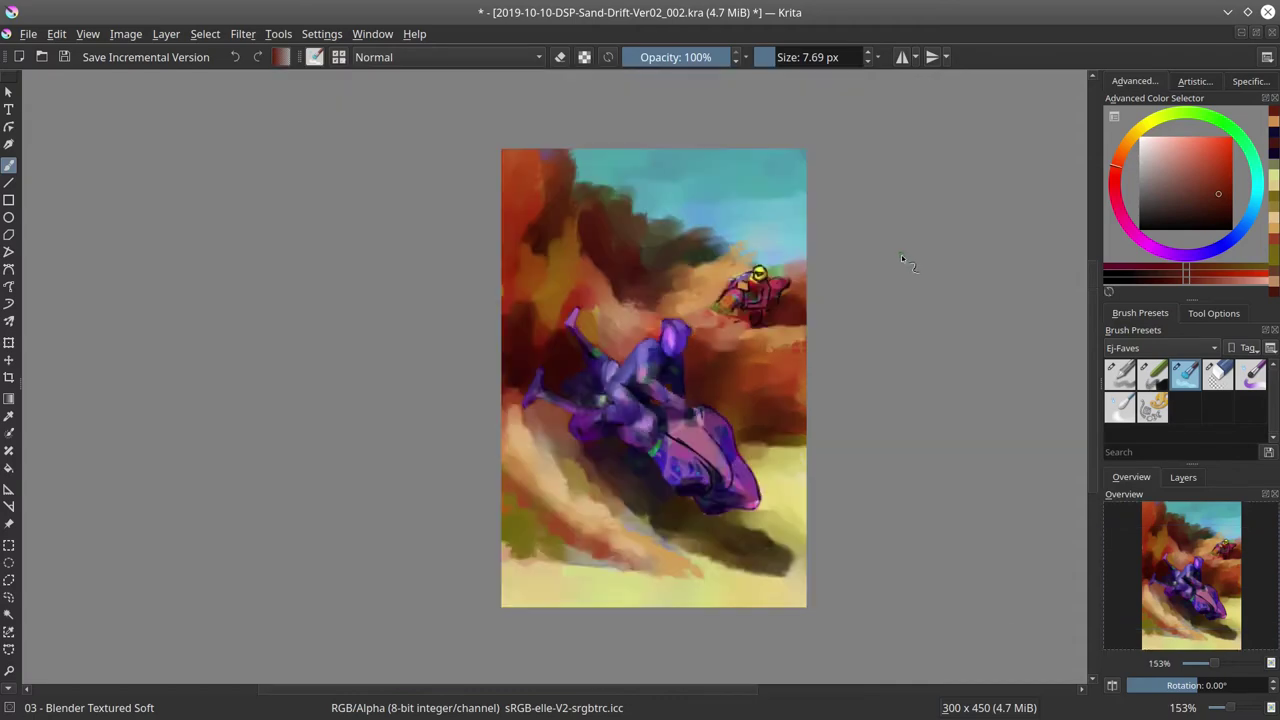
{"action": "left_click", "coordinate": [1112, 686]}
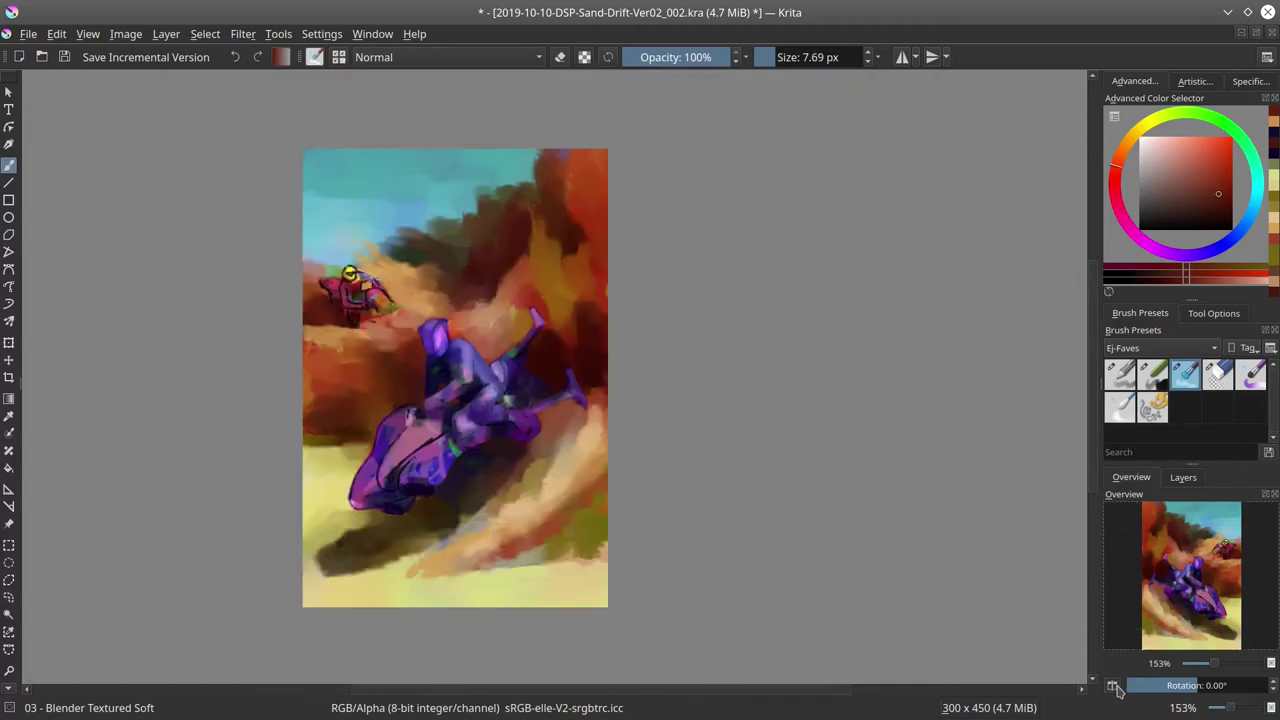
{"action": "left_click", "coordinate": [1113, 686]}
{"action": "left_click", "coordinate": [66, 58]}
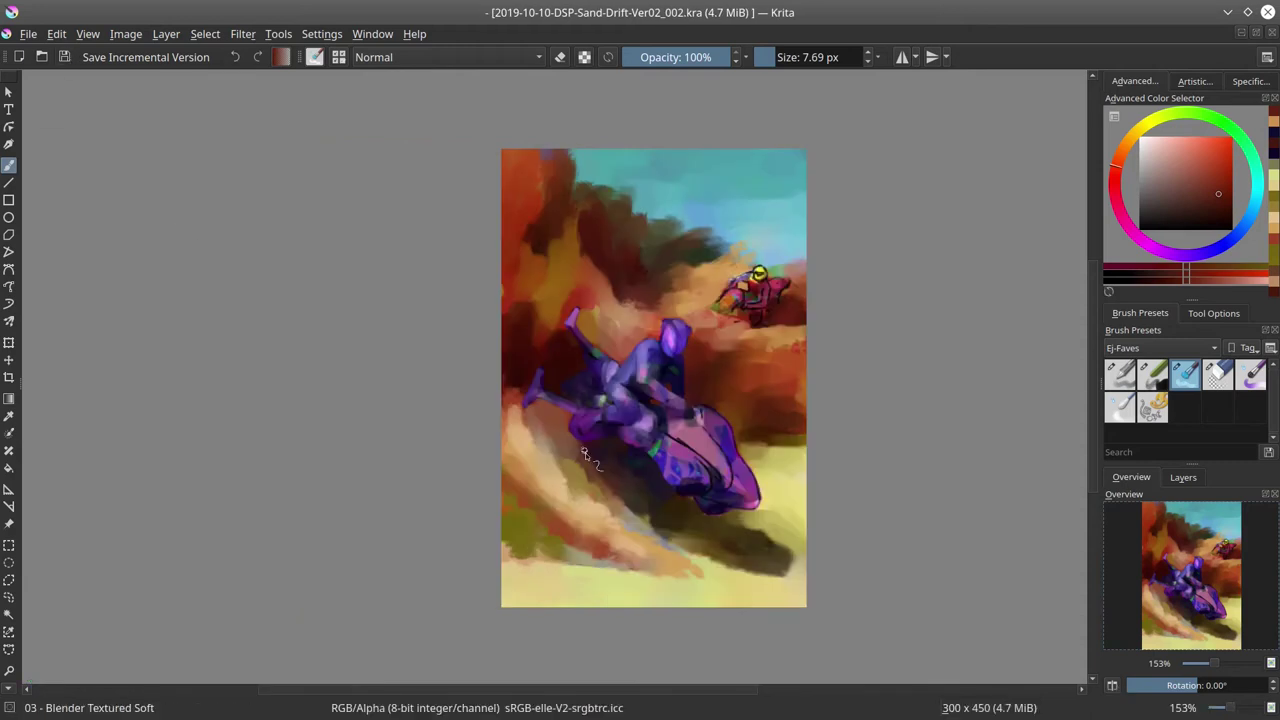
{"action": "scroll", "coordinate": [588, 454], "scroll_direction": "up", "scroll_amount": 4}
- Darken the bike's underside, repaint its right outline in purple, and paint a dark shadow beneath it
{"action": "left_click_drag", "start_coordinate": [742, 468], "coordinate": [625, 418]}
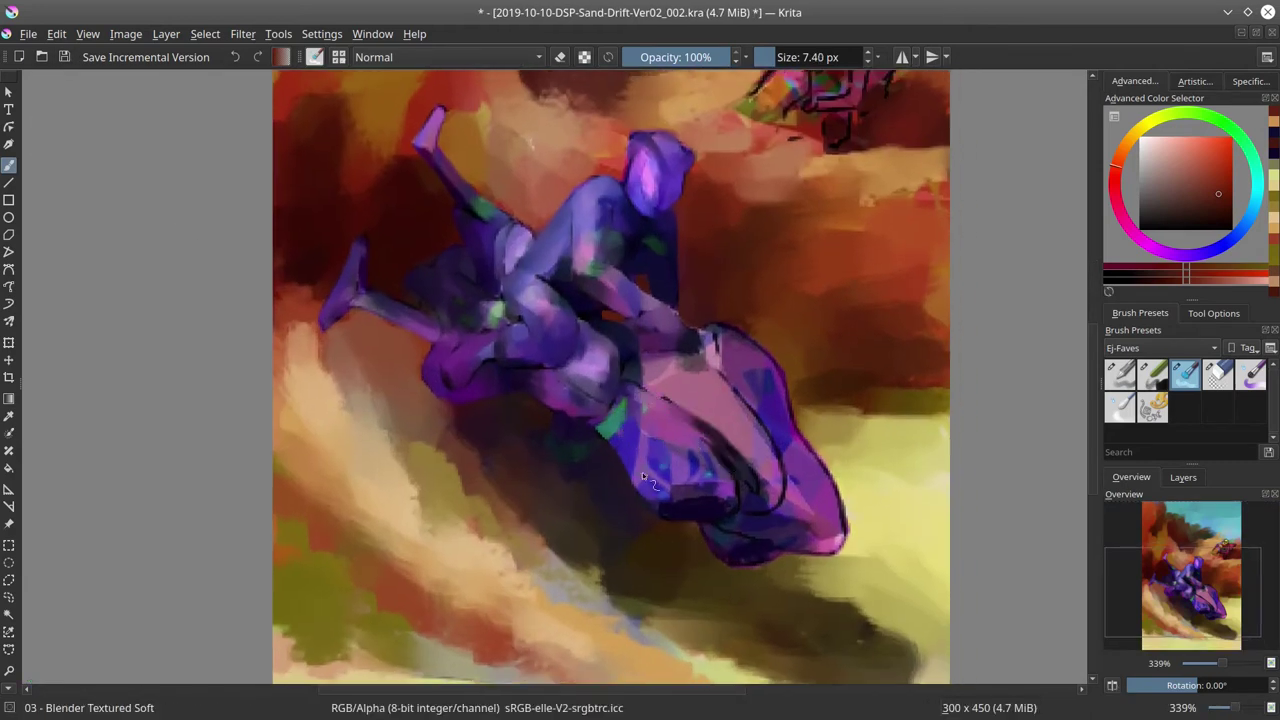
{"action": "mouse_move", "coordinate": [680, 490]}
{"action": "left_mouse_down"}
{"action": "mouse_move", "coordinate": [745, 505]}
{"action": "mouse_move", "coordinate": [790, 548]}
{"action": "mouse_move", "coordinate": [760, 505]}
{"action": "mouse_move", "coordinate": [812, 532]}
{"action": "left_mouse_up"}
{"action": "mouse_move", "coordinate": [765, 400]}
{"action": "left_mouse_down"}
{"action": "mouse_move", "coordinate": [790, 490]}
{"action": "mouse_move", "coordinate": [774, 397]}
{"action": "left_mouse_up"}
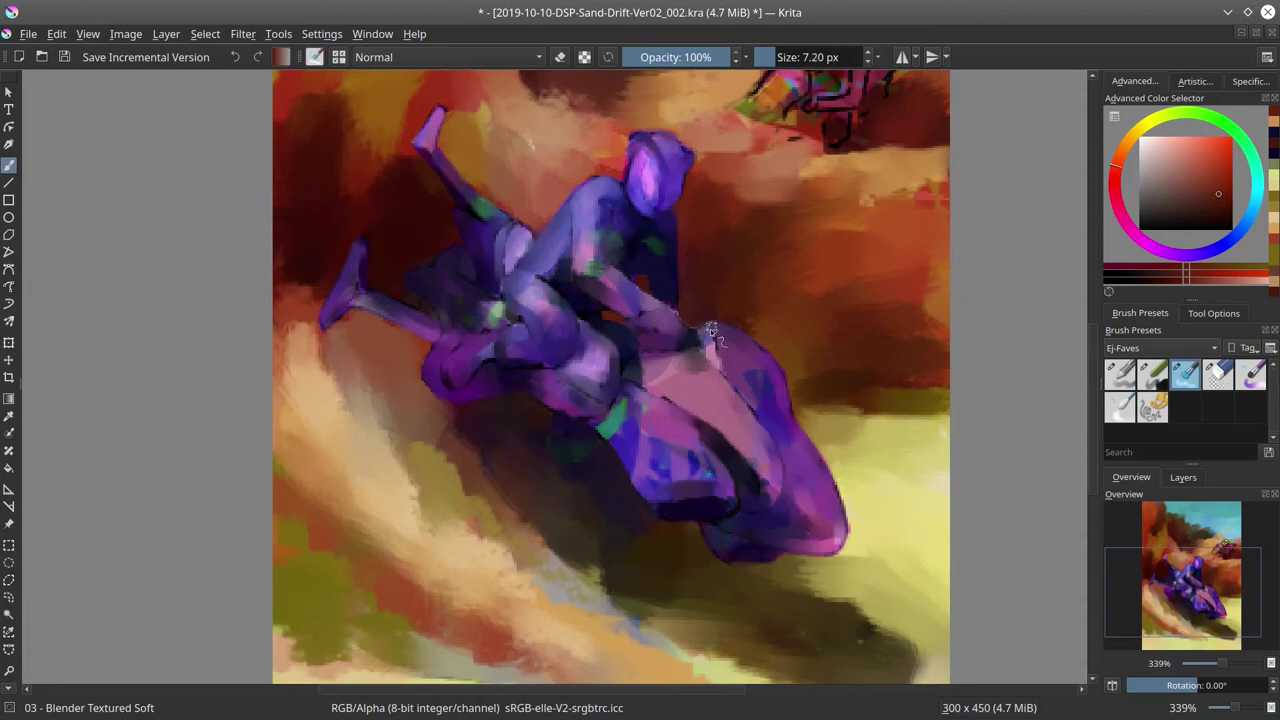
{"action": "scroll", "coordinate": [909, 300], "scroll_direction": "down", "scroll_amount": 6}
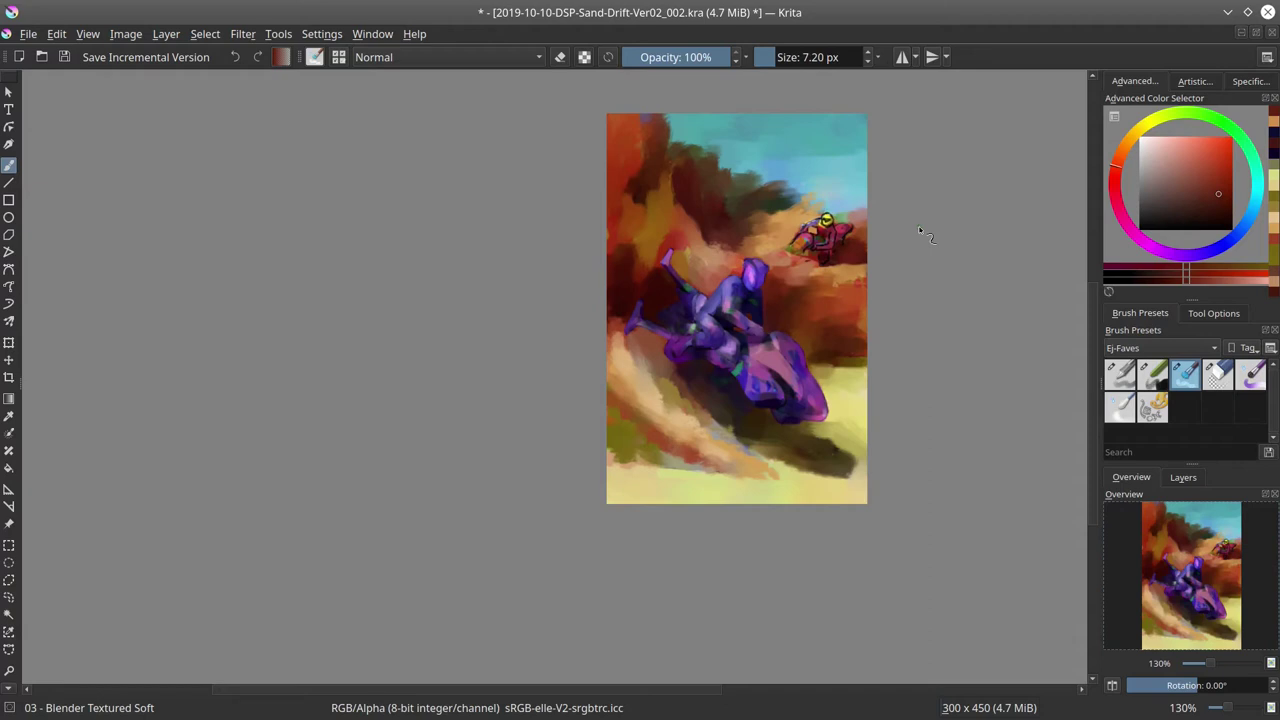
{"action": "key", "text": "slash"}
{"action": "scroll", "coordinate": [838, 460], "scroll_direction": "up", "scroll_amount": 4}
{"action": "key", "text": "bracketright"}
{"action": "key", "text": "bracketright"}
{"action": "key", "text": "bracketright"}
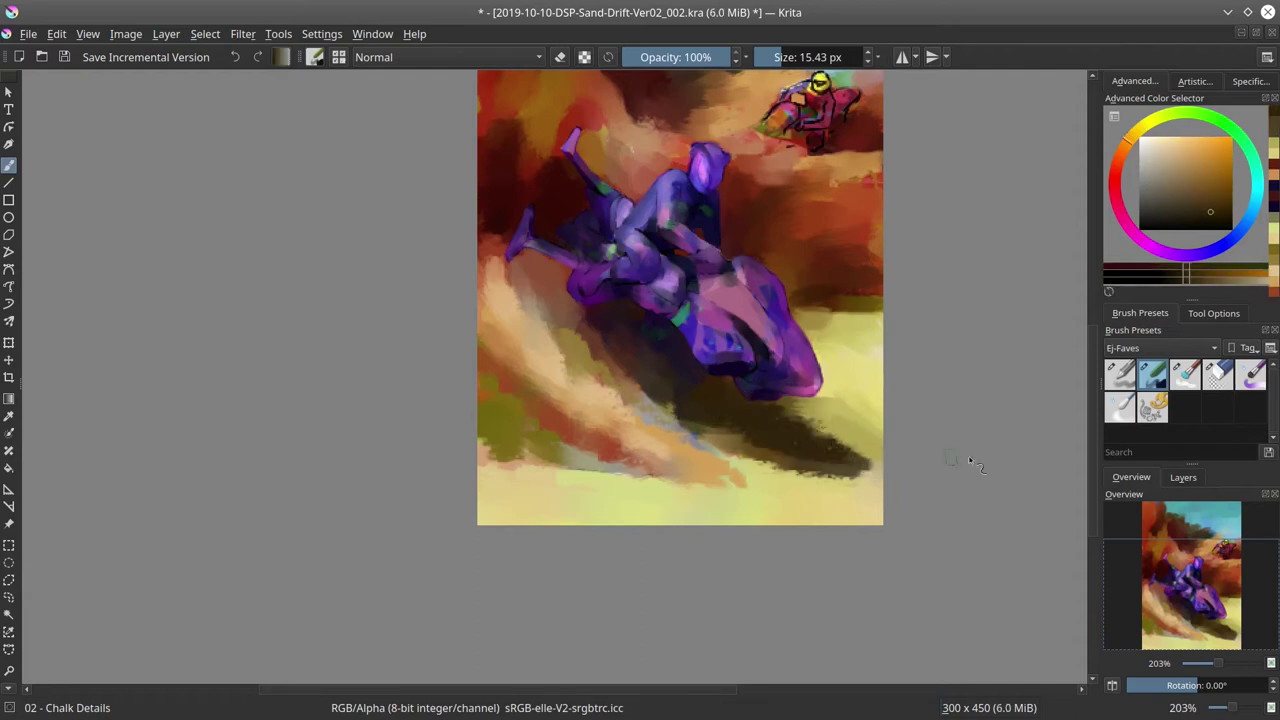
{"action": "key", "text": "slash"}
{"action": "mouse_move", "coordinate": [783, 448]}
{"action": "left_mouse_down"}
{"action": "mouse_move", "coordinate": [855, 430]}
{"action": "mouse_move", "coordinate": [777, 410]}
{"action": "mouse_move", "coordinate": [810, 447]}
{"action": "mouse_move", "coordinate": [845, 452]}
{"action": "mouse_move", "coordinate": [808, 409]}
{"action": "mouse_move", "coordinate": [737, 406]}
{"action": "left_mouse_up"}
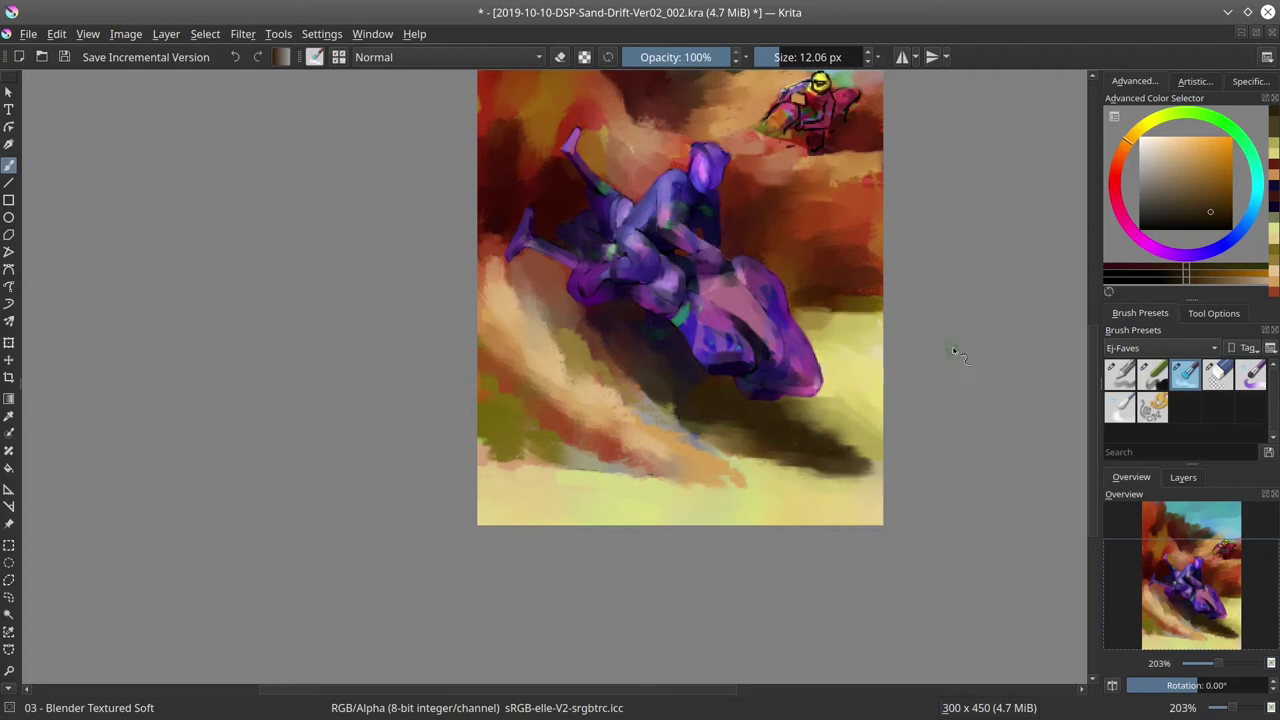
{"action": "scroll", "coordinate": [993, 312], "scroll_direction": "down", "scroll_amount": 5}
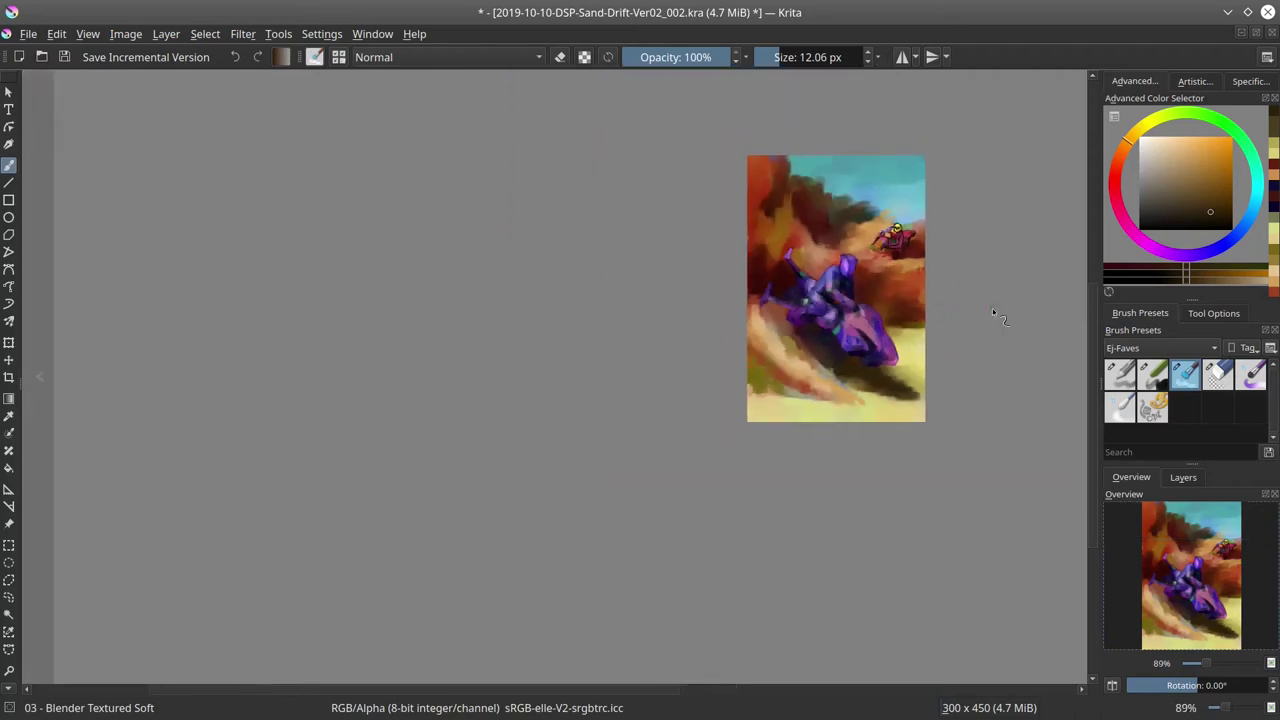
- Paint tan and pink over the distant rider's arm and bike, covering sketch lines in maroon
{"action": "scroll", "coordinate": [960, 235], "scroll_direction": "up", "scroll_amount": 8}
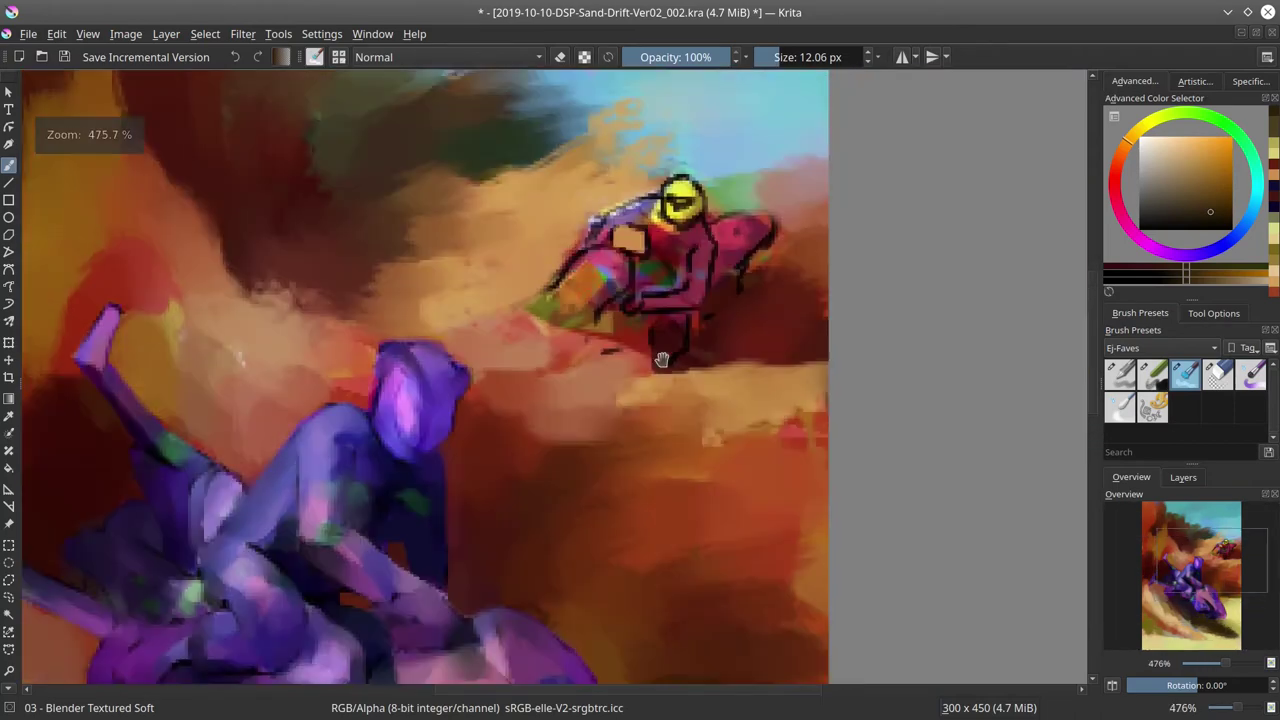
{"action": "key", "text": "bracketleft"}
{"action": "key", "text": "bracketleft"}
{"action": "key", "text": "bracketleft"}
{"action": "key", "text": "bracketleft"}
{"action": "mouse_move", "coordinate": [600, 238]}
{"action": "left_mouse_down"}
{"action": "mouse_move", "coordinate": [632, 222]}
{"action": "mouse_move", "coordinate": [598, 266]}
{"action": "mouse_move", "coordinate": [638, 252]}
{"action": "left_mouse_up"}
{"action": "key", "text": "bracketright"}
{"action": "mouse_move", "coordinate": [633, 305]}
{"action": "left_mouse_down"}
{"action": "mouse_move", "coordinate": [660, 338]}
{"action": "mouse_move", "coordinate": [648, 332]}
{"action": "left_mouse_up"}
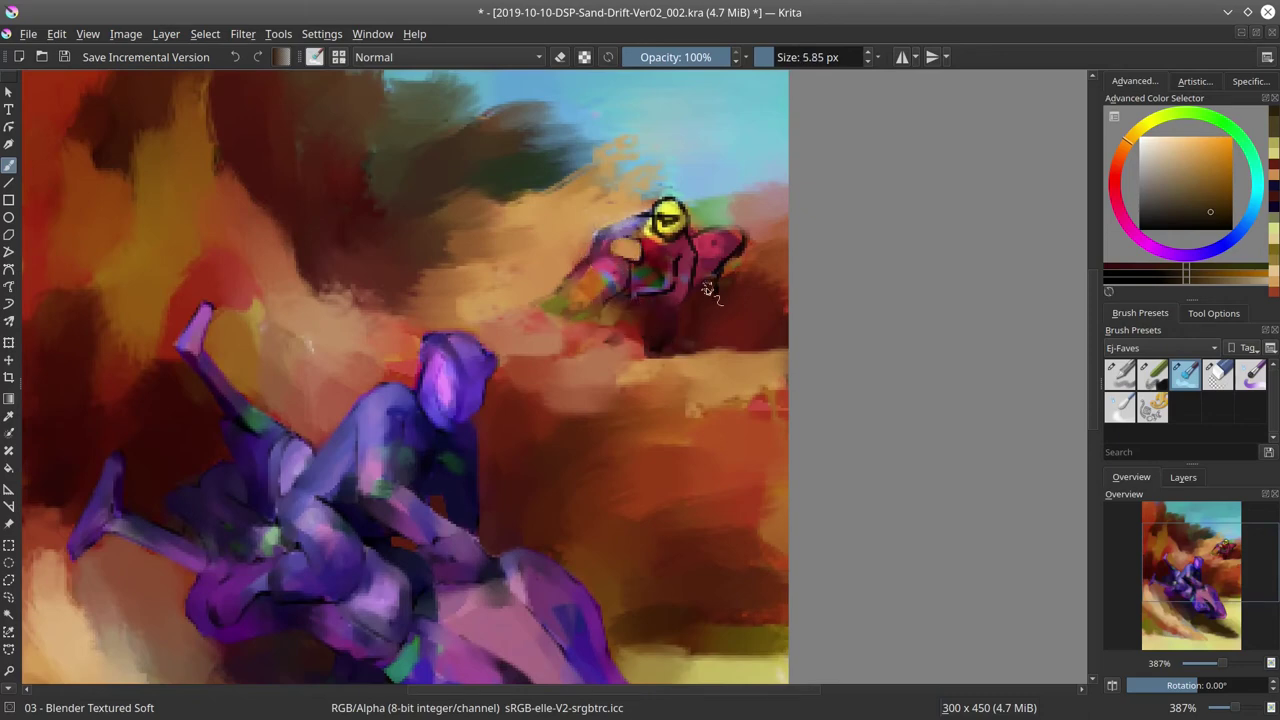
{"action": "mouse_move", "coordinate": [700, 248]}
{"action": "left_mouse_down"}
{"action": "mouse_move", "coordinate": [735, 295]}
{"action": "mouse_move", "coordinate": [663, 288]}
{"action": "mouse_move", "coordinate": [640, 252]}
{"action": "mouse_move", "coordinate": [680, 205]}
{"action": "mouse_move", "coordinate": [664, 182]}
{"action": "left_mouse_up"}
- Pick a light tan from the painting and blend the sand below the distant rider
{"action": "key", "text": "bracketright"}
{"action": "key", "text": "bracketright"}
{"action": "key", "text": "slash"}
{"action": "left_click", "coordinate": [715, 192], "text": "ctrl"}
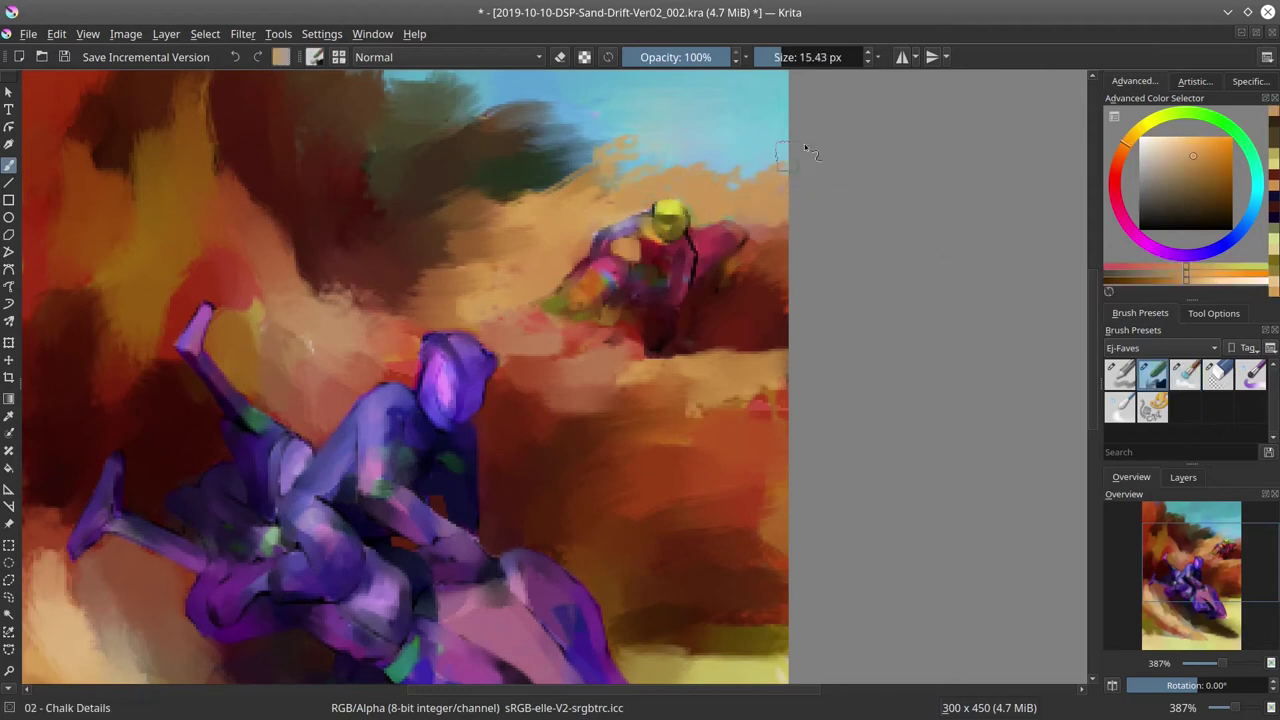
{"action": "key", "text": "slash"}
{"action": "key", "text": "bracketleft"}
{"action": "key", "text": "bracketleft"}
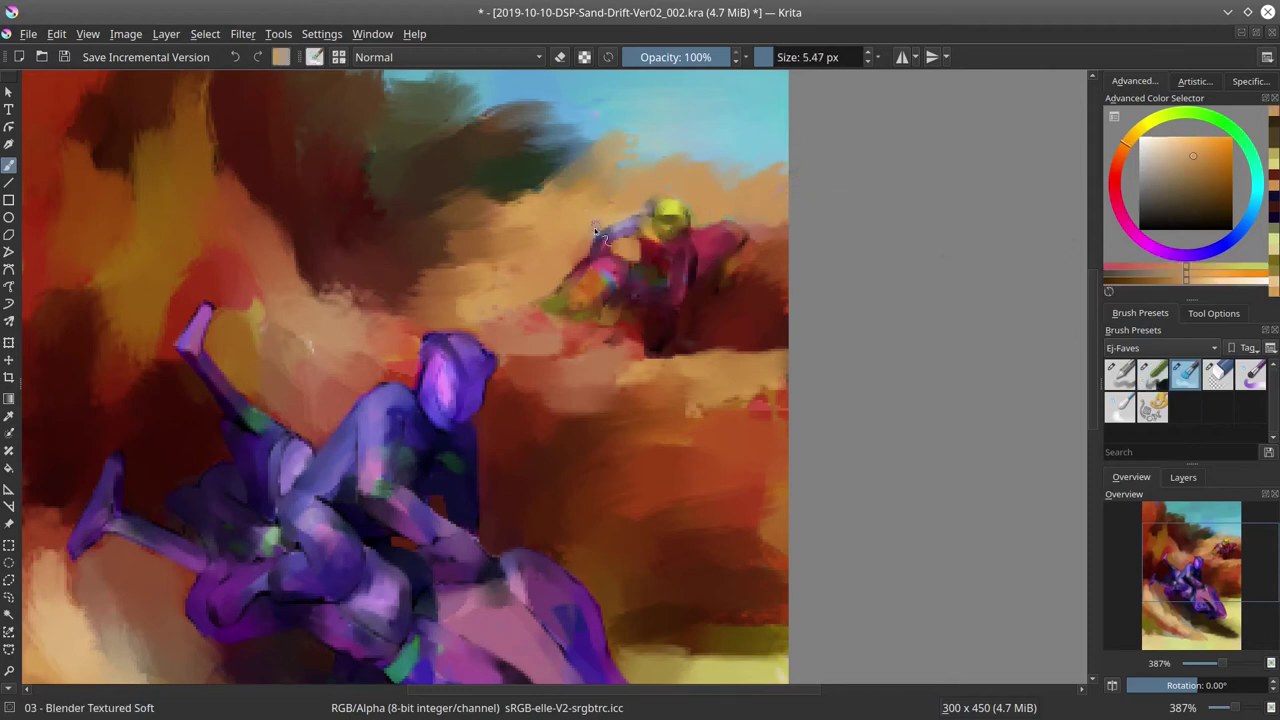
{"action": "scroll", "coordinate": [760, 255], "scroll_direction": "down", "scroll_amount": 3}
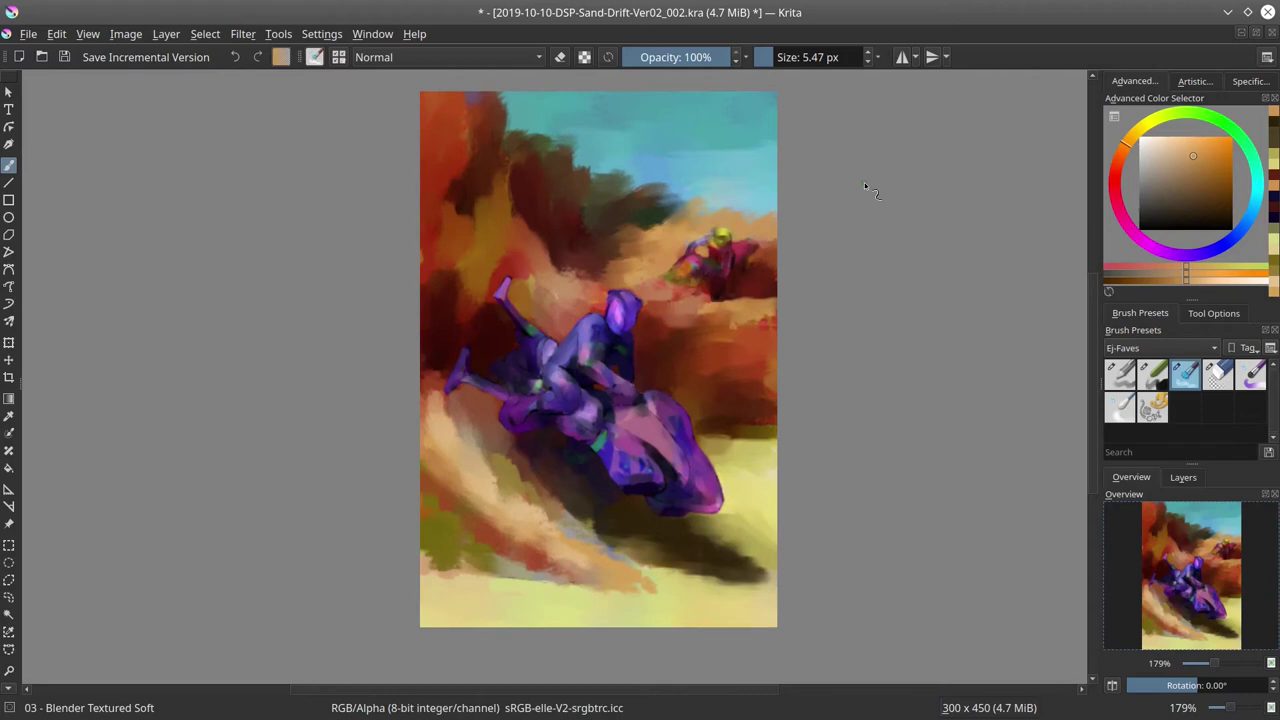
{"action": "scroll", "coordinate": [690, 280], "scroll_direction": "up", "scroll_amount": 5}
{"action": "left_click", "coordinate": [690, 300], "text": "ctrl"}
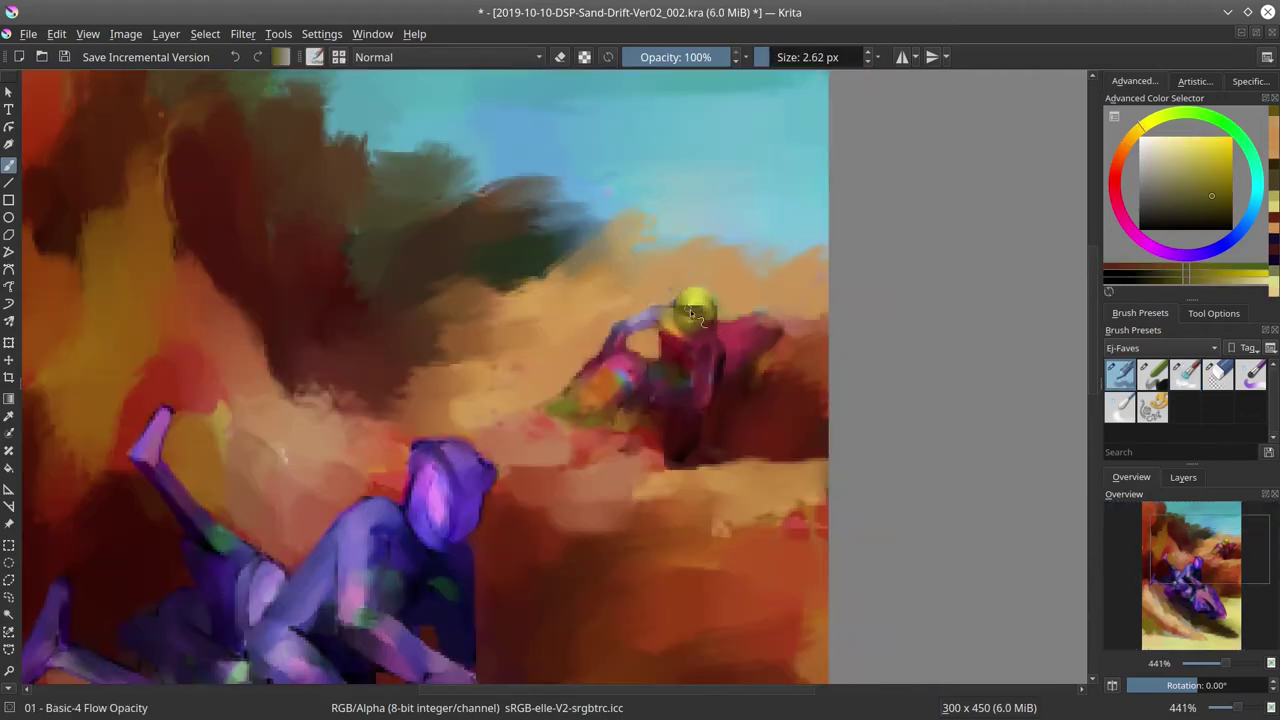
{"action": "key", "text": "bracketleft"}
{"action": "key", "text": "bracketleft"}
{"action": "key", "text": "slash"}
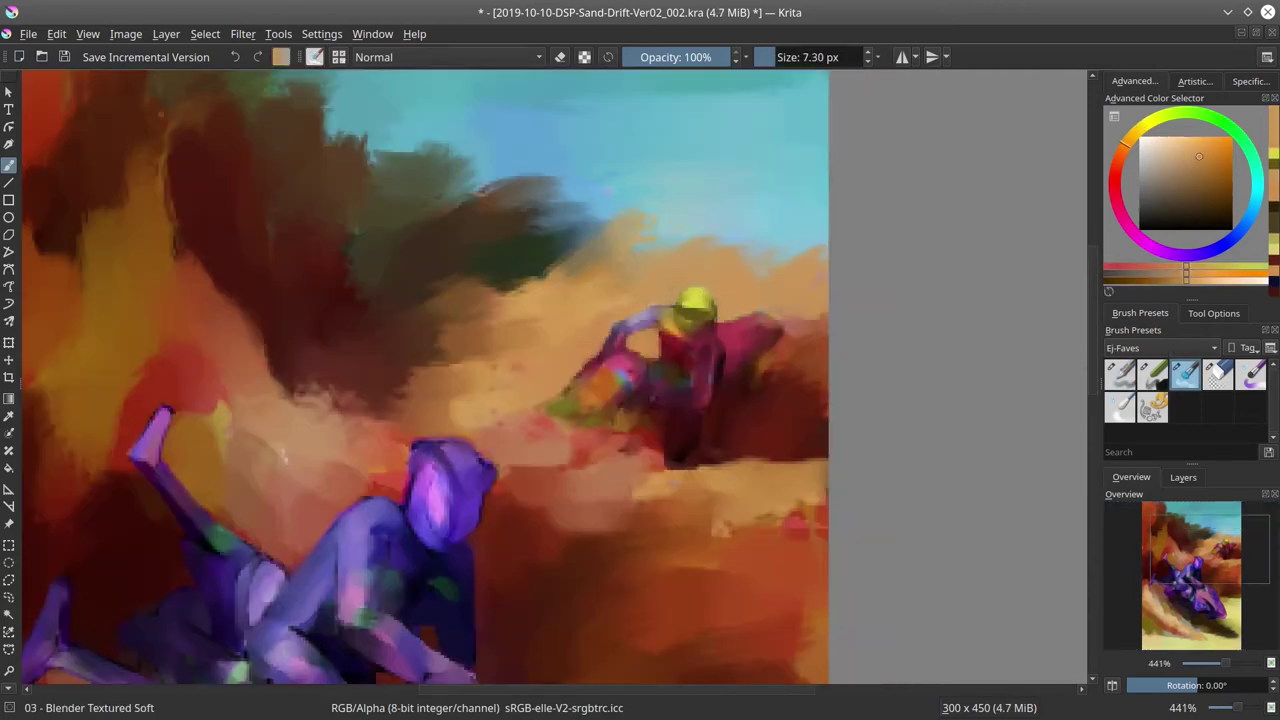
{"action": "key", "text": "bracketright"}
{"action": "key", "text": "bracketright"}
{"action": "left_click_drag", "start_coordinate": [640, 465], "coordinate": [820, 460]}
- Add Color Dodge highlights to the distant rider and helmet, then pick sand tan and dark red
{"action": "key", "text": "bracketleft"}
{"action": "key", "text": "bracketleft"}
{"action": "key", "text": "bracketleft"}
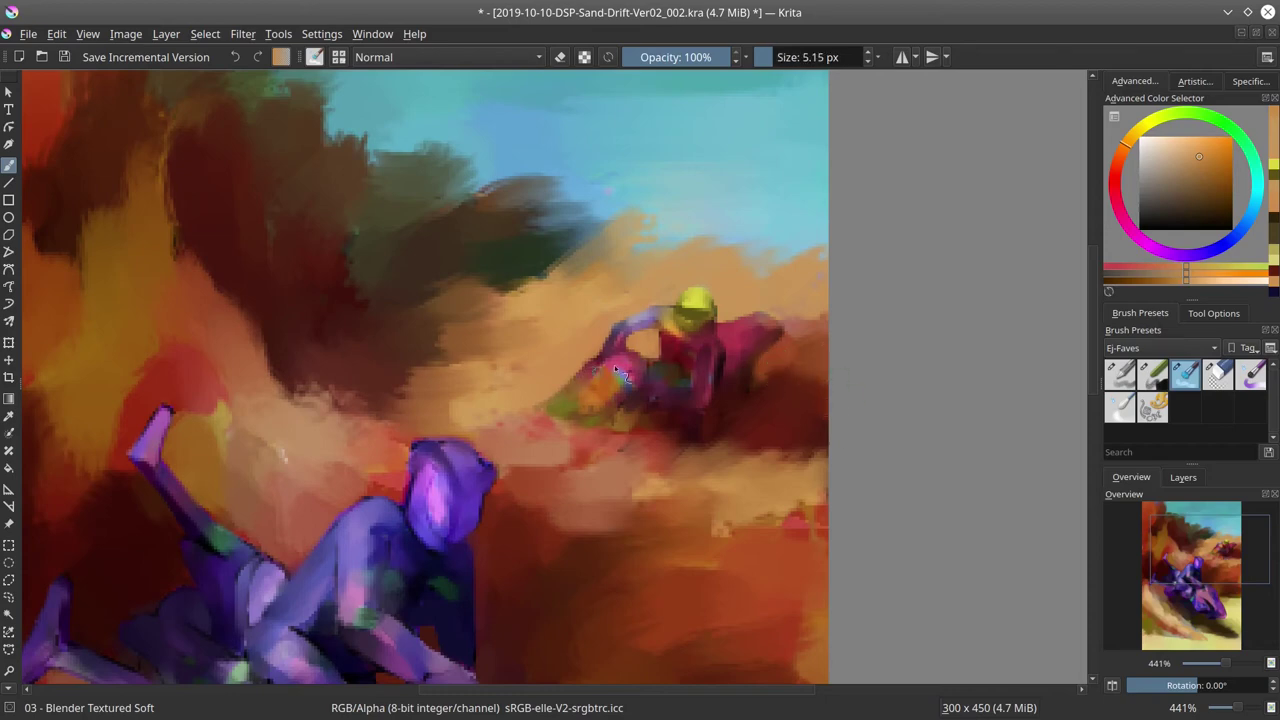
{"action": "key", "text": "slash"}
{"action": "key", "text": "alt+shift+d"}
{"action": "left_click_drag", "start_coordinate": [560, 405], "coordinate": [628, 362]}
{"action": "left_click_drag", "start_coordinate": [680, 302], "coordinate": [698, 292]}
{"action": "left_click_drag", "start_coordinate": [700, 395], "coordinate": [672, 332]}
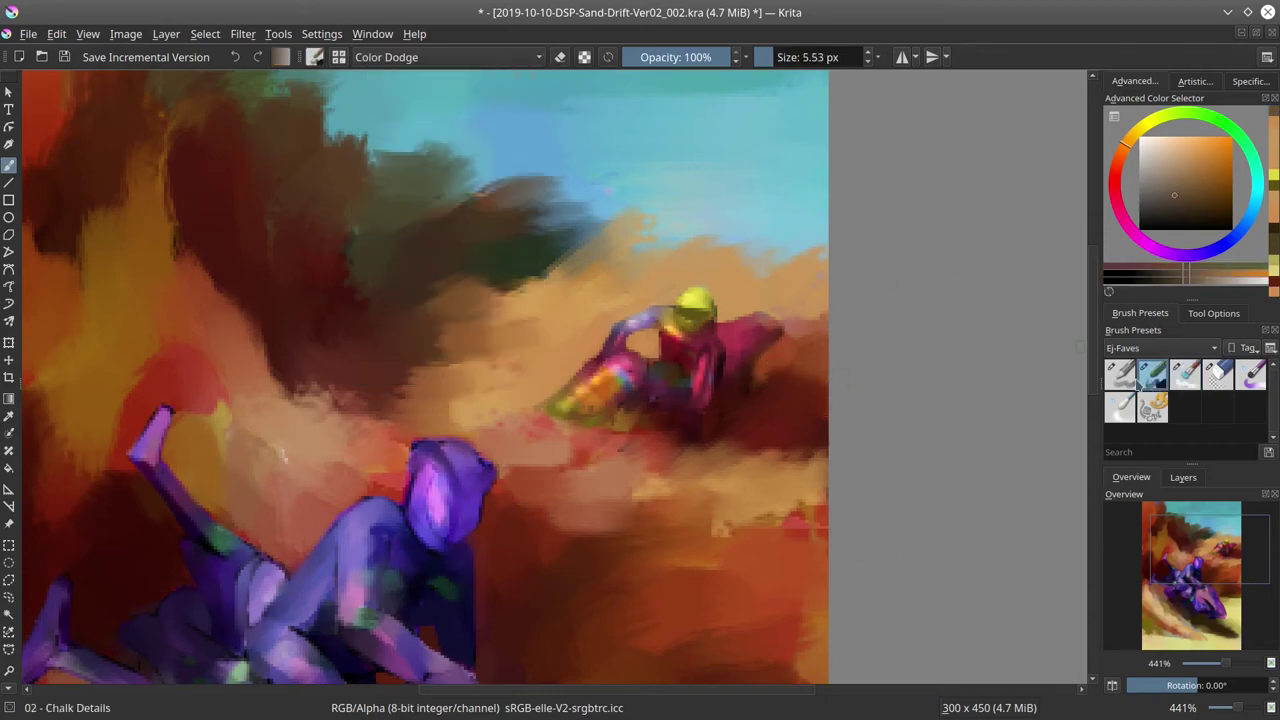
{"action": "key", "text": "slash"}
{"action": "key", "text": "slash"}
{"action": "left_click", "coordinate": [816, 318], "text": "ctrl"}
{"action": "key", "text": "bracketleft"}
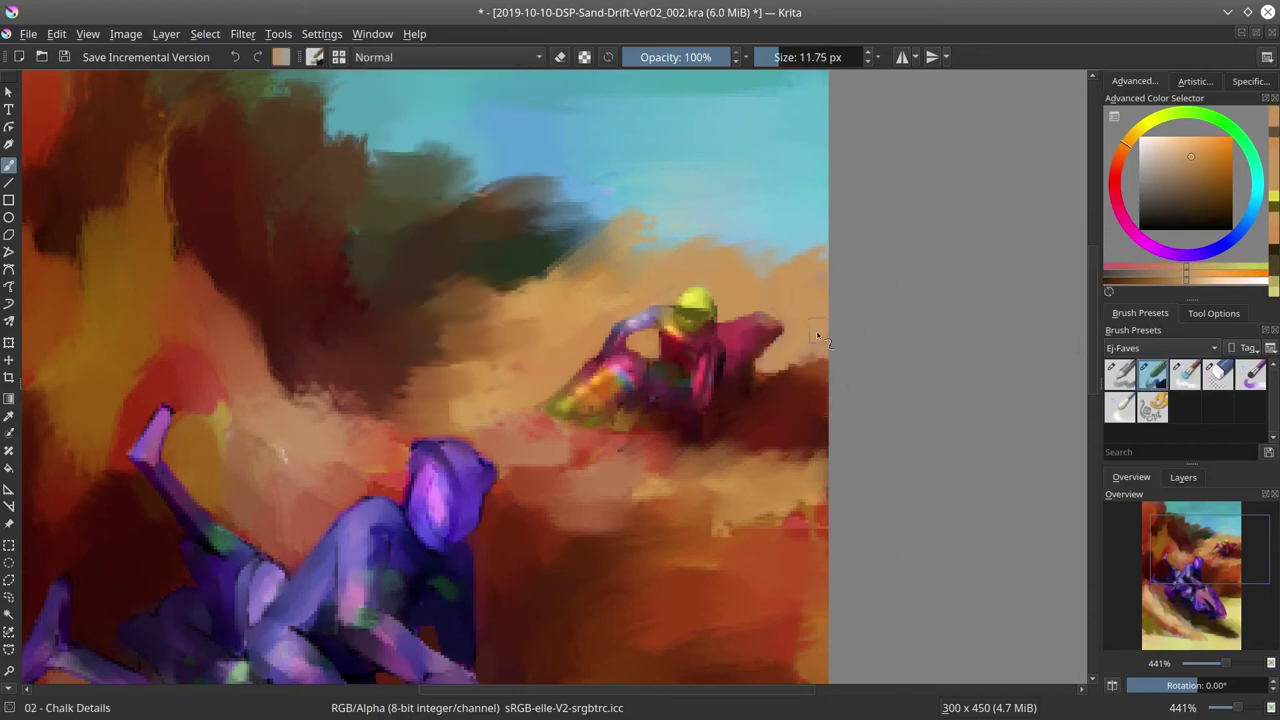
{"action": "left_click", "coordinate": [828, 390], "text": "ctrl"}
{"action": "left_click_drag", "start_coordinate": [904, 302], "coordinate": [968, 295]}
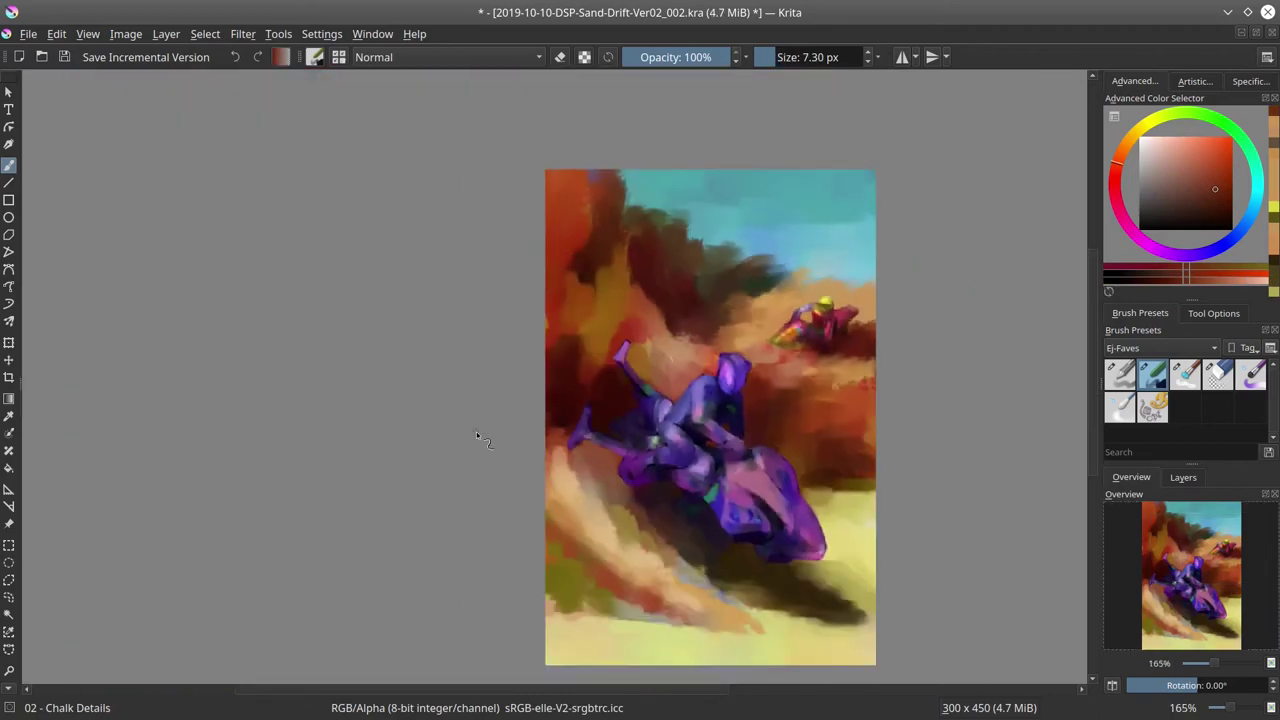
- Blend one soft stroke, check the view mirrored and back, saving before and after
{"action": "key", "text": "ctrl+s"}
{"action": "key", "text": "slash"}
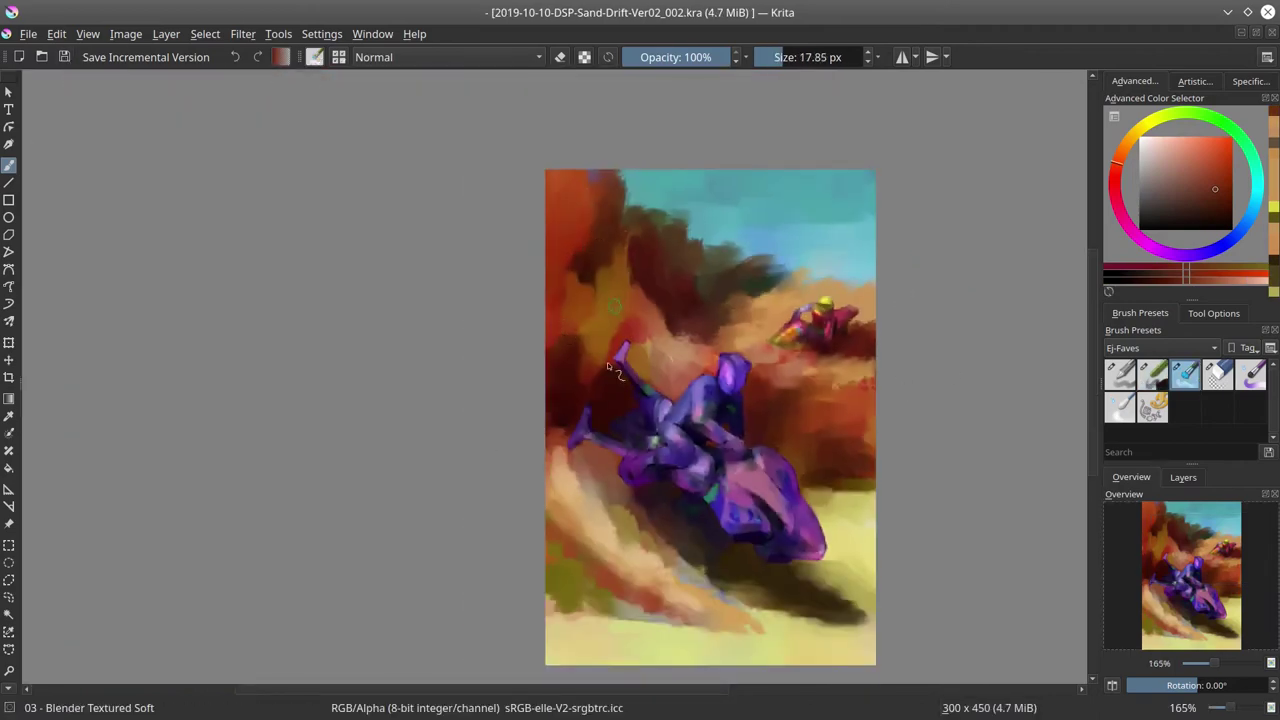
{"action": "left_click_drag", "start_coordinate": [607, 366], "coordinate": [697, 337]}
{"action": "key", "text": "bracketleft"}
{"action": "key", "text": "bracketleft"}
{"action": "key", "text": "bracketleft"}
{"action": "key", "text": "bracketleft"}
{"action": "key", "text": "bracketleft"}
{"action": "key", "text": "bracketleft"}
{"action": "key", "text": "bracketleft"}
{"action": "key", "text": "bracketleft"}
{"action": "scroll", "coordinate": [924, 232], "scroll_direction": "down", "scroll_amount": 2}
{"action": "key", "text": "m"}
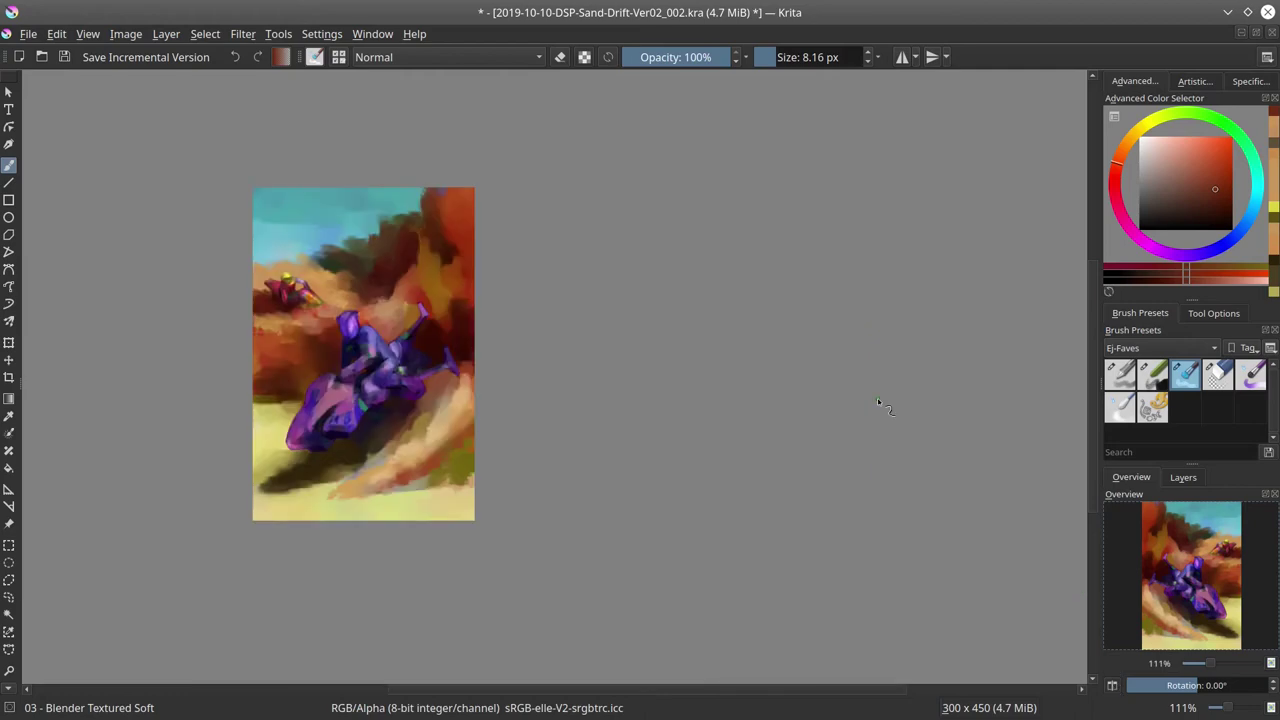
{"action": "key", "text": "ctrl+s"}
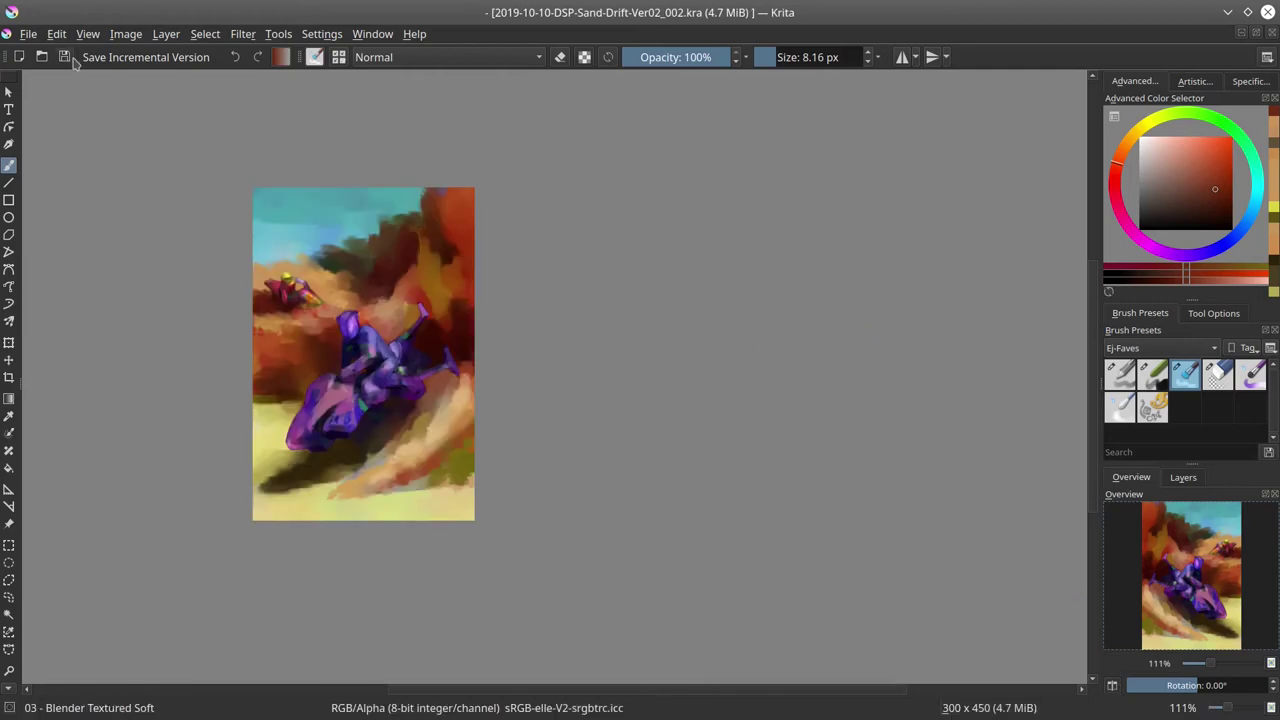
{"action": "key", "text": "m"}
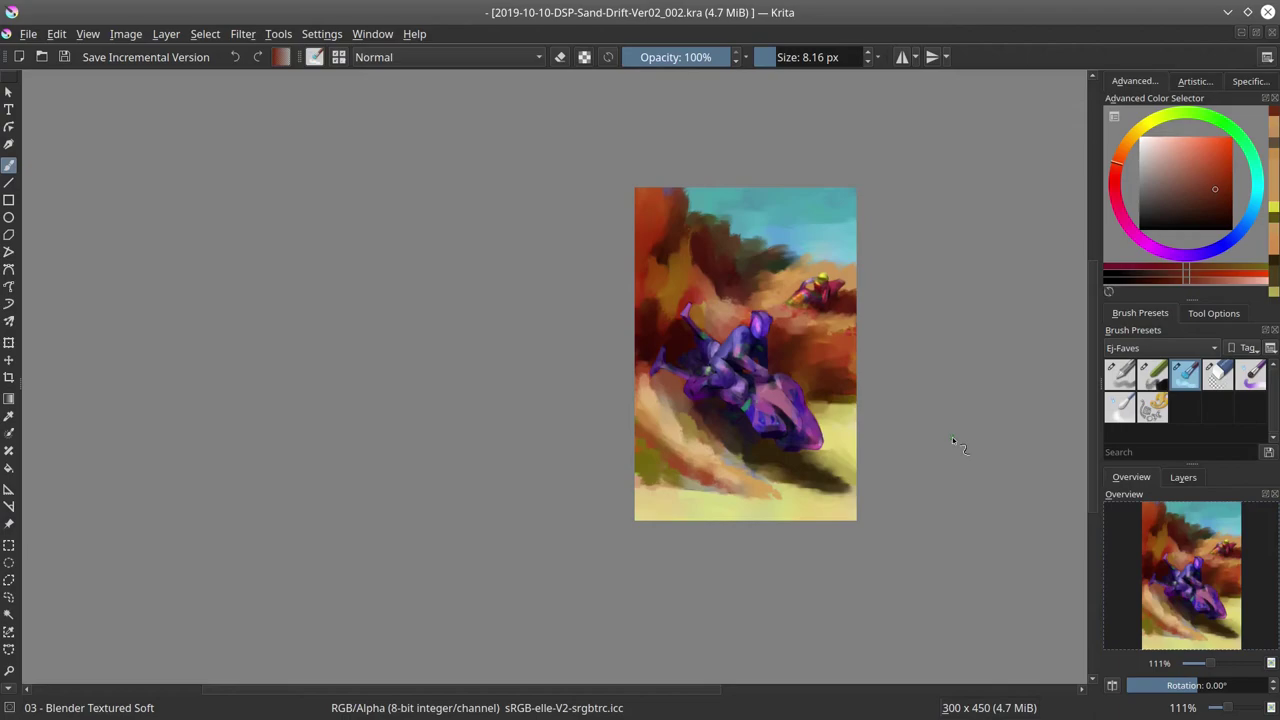
- Scale the image to 3000 × 4500 px
{"action": "left_click", "coordinate": [125, 33]}
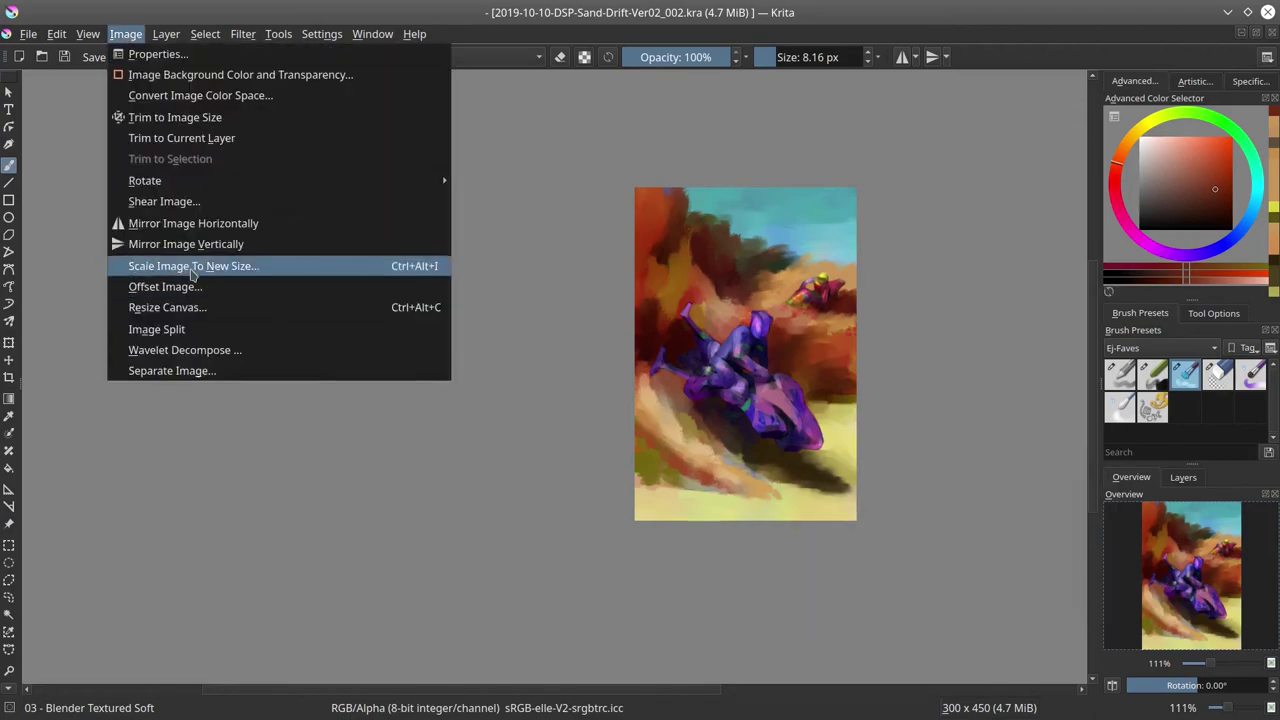
{"action": "left_click", "coordinate": [180, 263]}
{"action": "type", "text": "000"}
{"action": "left_click", "coordinate": [706, 498]}
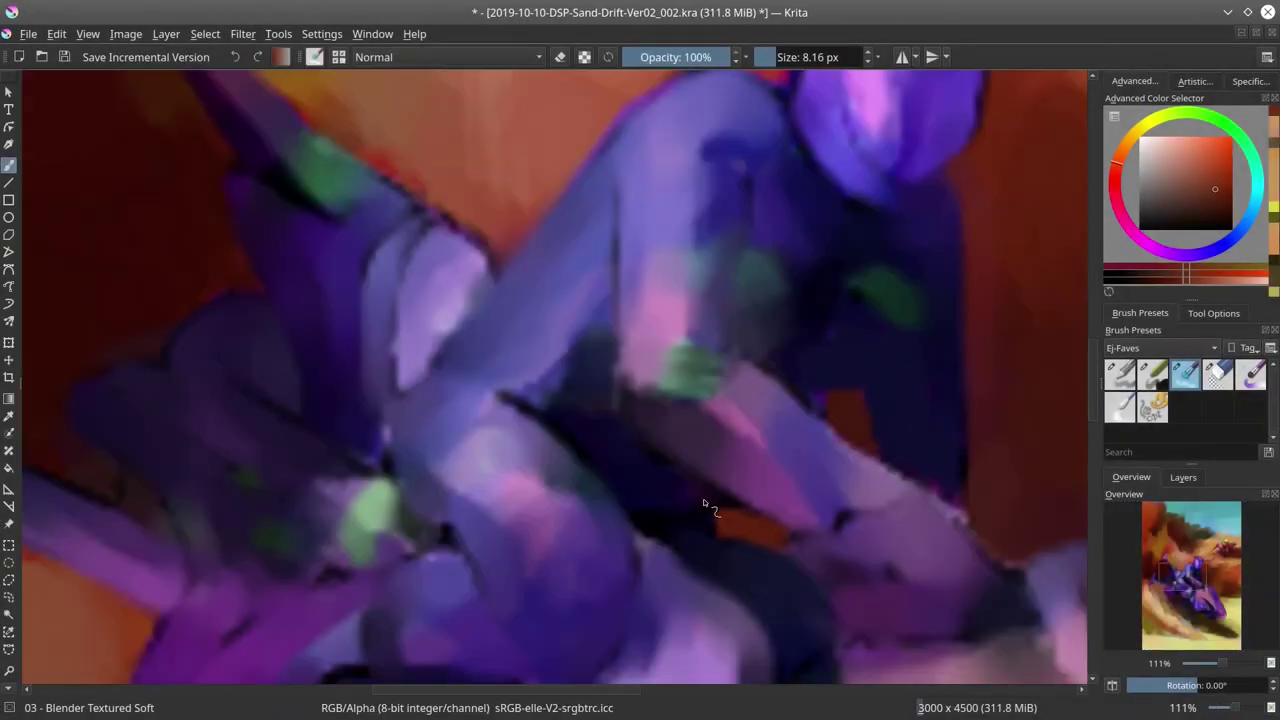
- Show the Layers docker and set up the Basic flow-opacity brush at an inking size
{"action": "scroll", "coordinate": [681, 273], "scroll_direction": "down", "scroll_amount": 5}
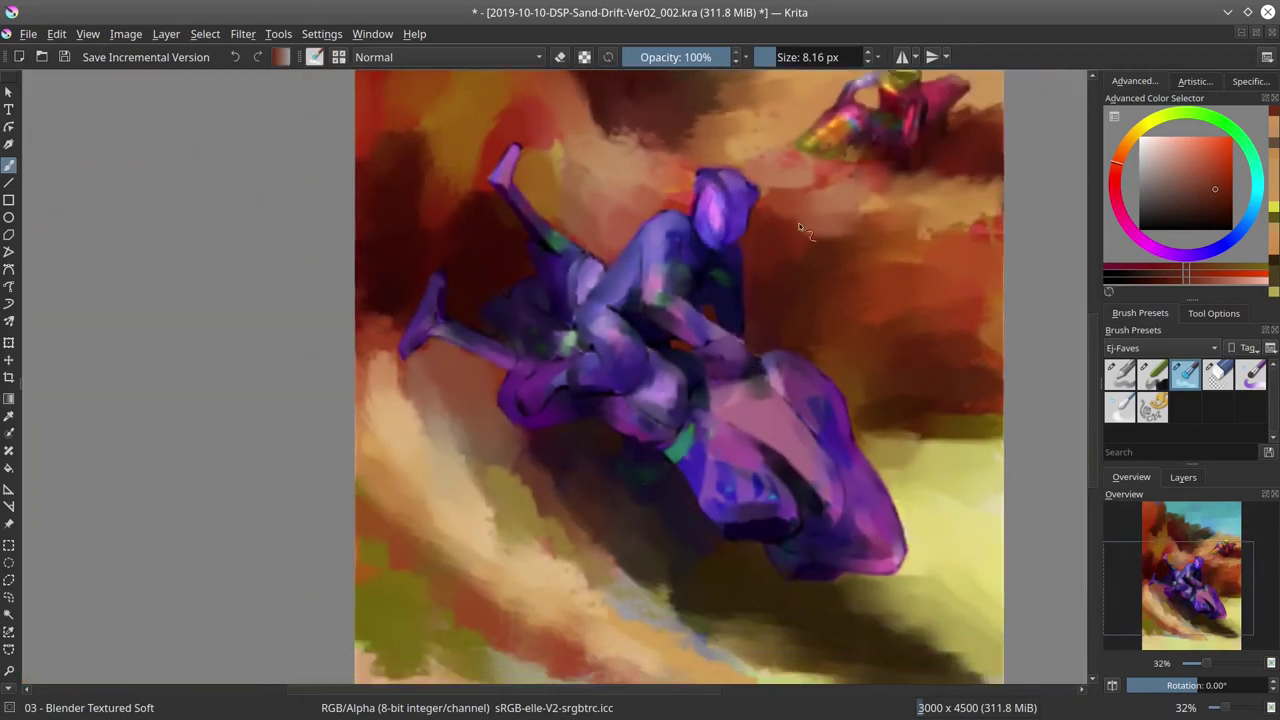
{"action": "left_click", "coordinate": [1183, 477]}
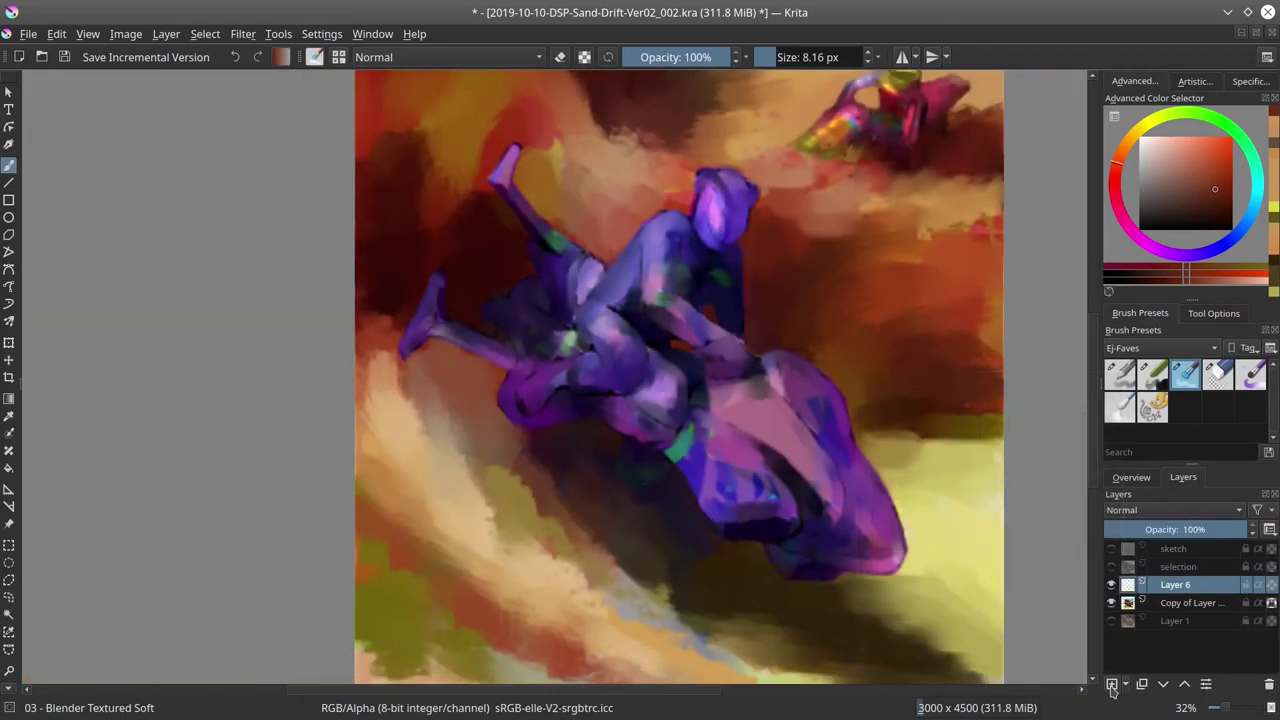
{"action": "left_click", "coordinate": [1120, 373]}
{"action": "left_click", "coordinate": [775, 57]}
{"action": "left_click", "coordinate": [775, 57]}
{"action": "scroll", "coordinate": [768, 160], "scroll_direction": "up", "scroll_amount": 4}
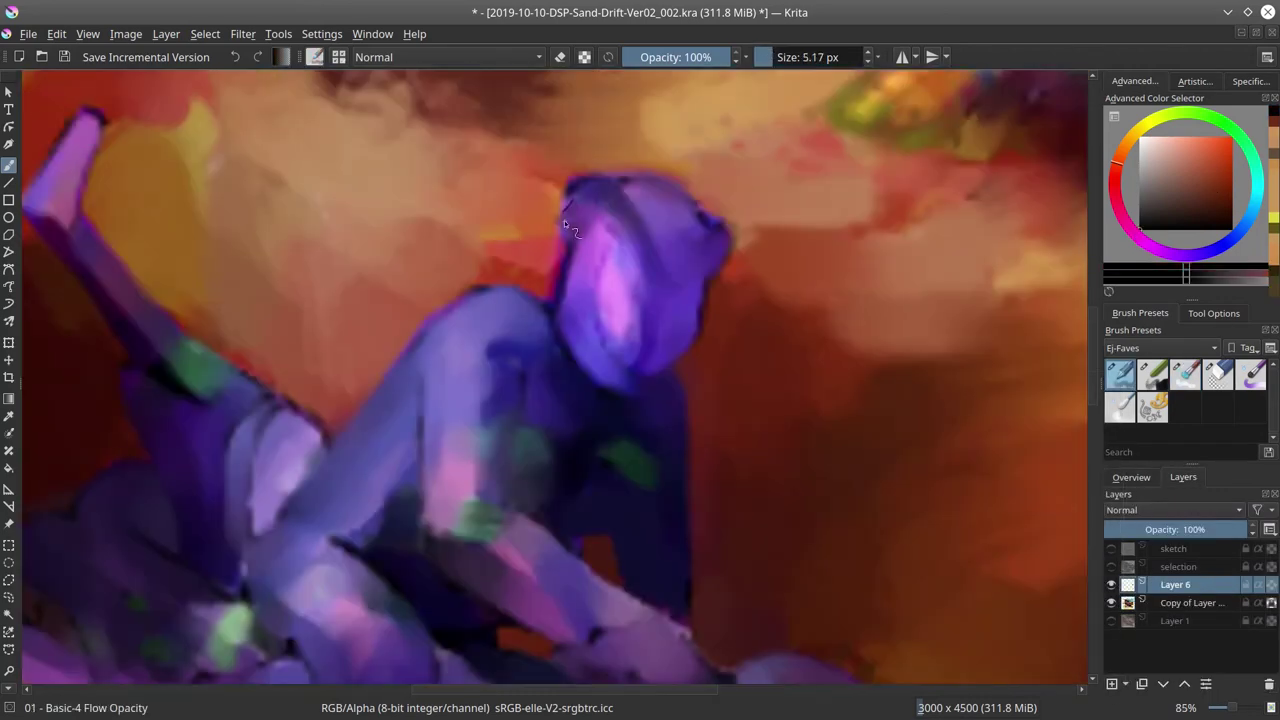
{"action": "key", "text": "bracketright"}
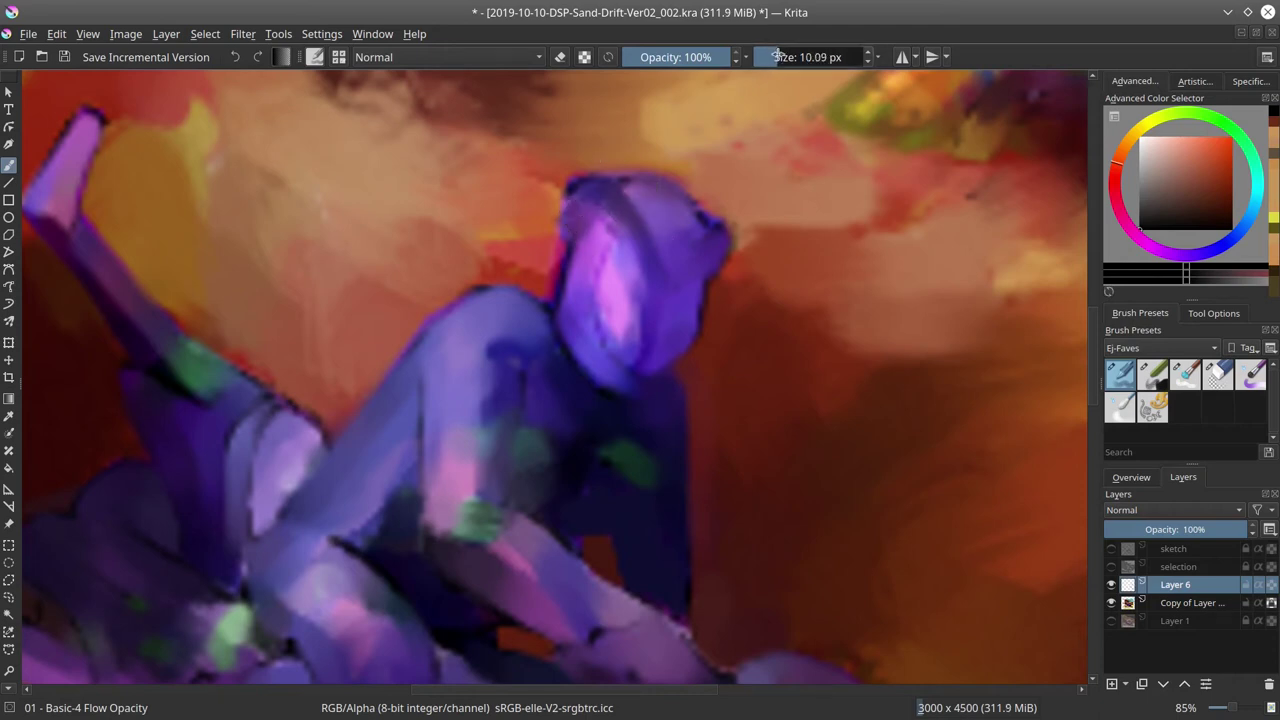
- Ink dark outlines for the rider's helmet, ear, brow, cheek, jaw and chin
{"action": "left_click_drag", "start_coordinate": [562, 205], "coordinate": [626, 238]}
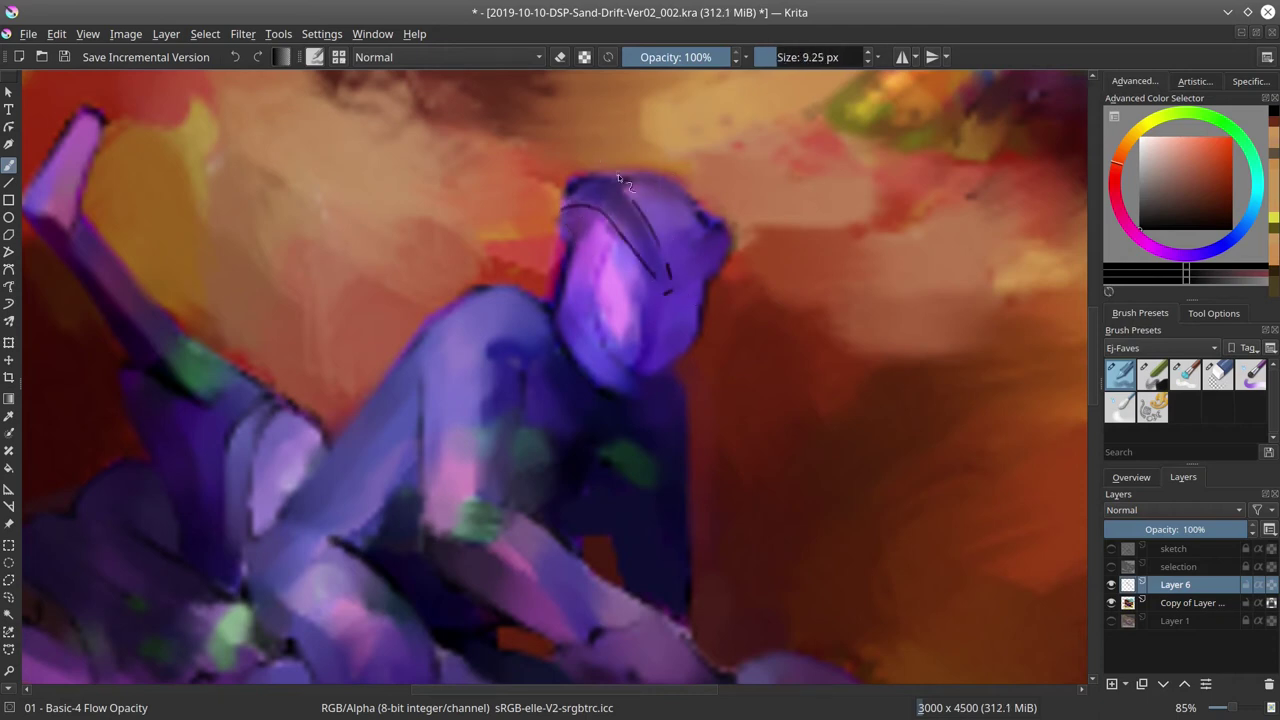
{"action": "mouse_move", "coordinate": [600, 245]}
{"action": "left_mouse_down"}
{"action": "mouse_move", "coordinate": [640, 375]}
{"action": "mouse_move", "coordinate": [662, 378]}
{"action": "left_mouse_up"}
{"action": "mouse_move", "coordinate": [722, 222]}
{"action": "left_mouse_down"}
{"action": "mouse_move", "coordinate": [707, 310]}
{"action": "mouse_move", "coordinate": [650, 378]}
{"action": "mouse_move", "coordinate": [610, 392]}
{"action": "mouse_move", "coordinate": [645, 402]}
{"action": "mouse_move", "coordinate": [668, 372]}
{"action": "left_mouse_up"}
{"action": "left_click_drag", "start_coordinate": [592, 305], "coordinate": [604, 386]}
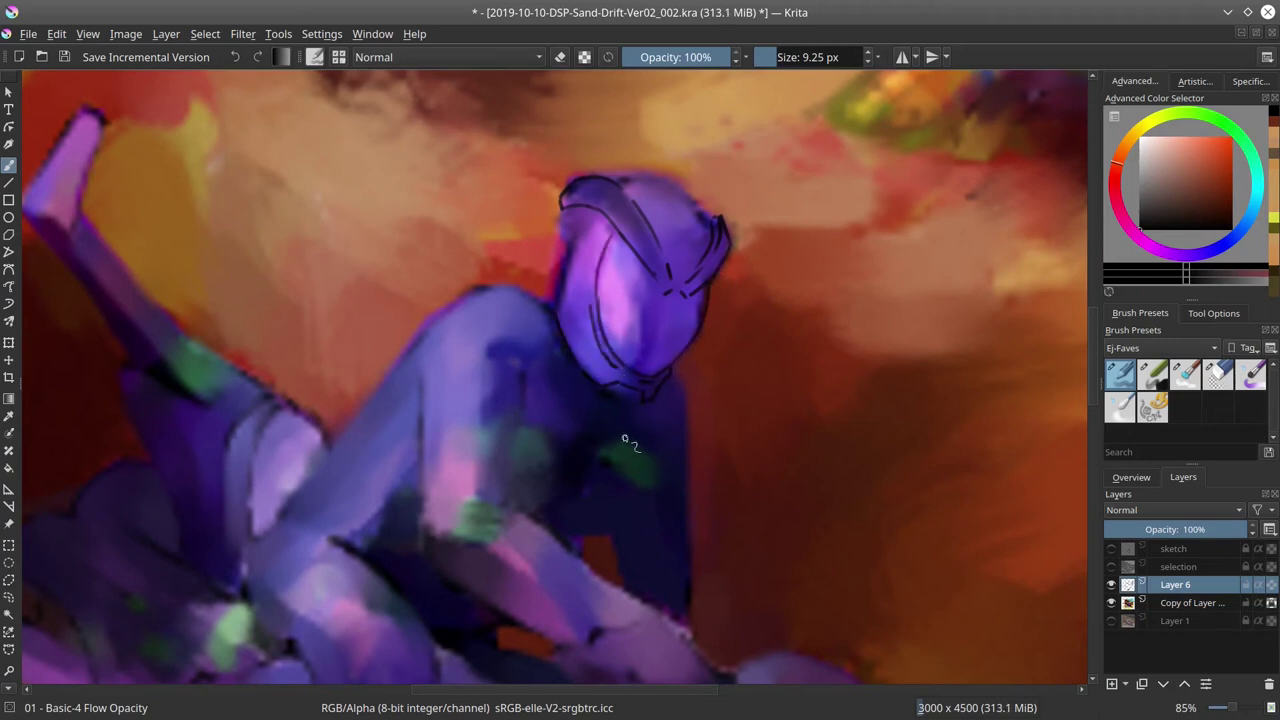
{"action": "left_click_drag", "start_coordinate": [600, 213], "coordinate": [567, 247]}
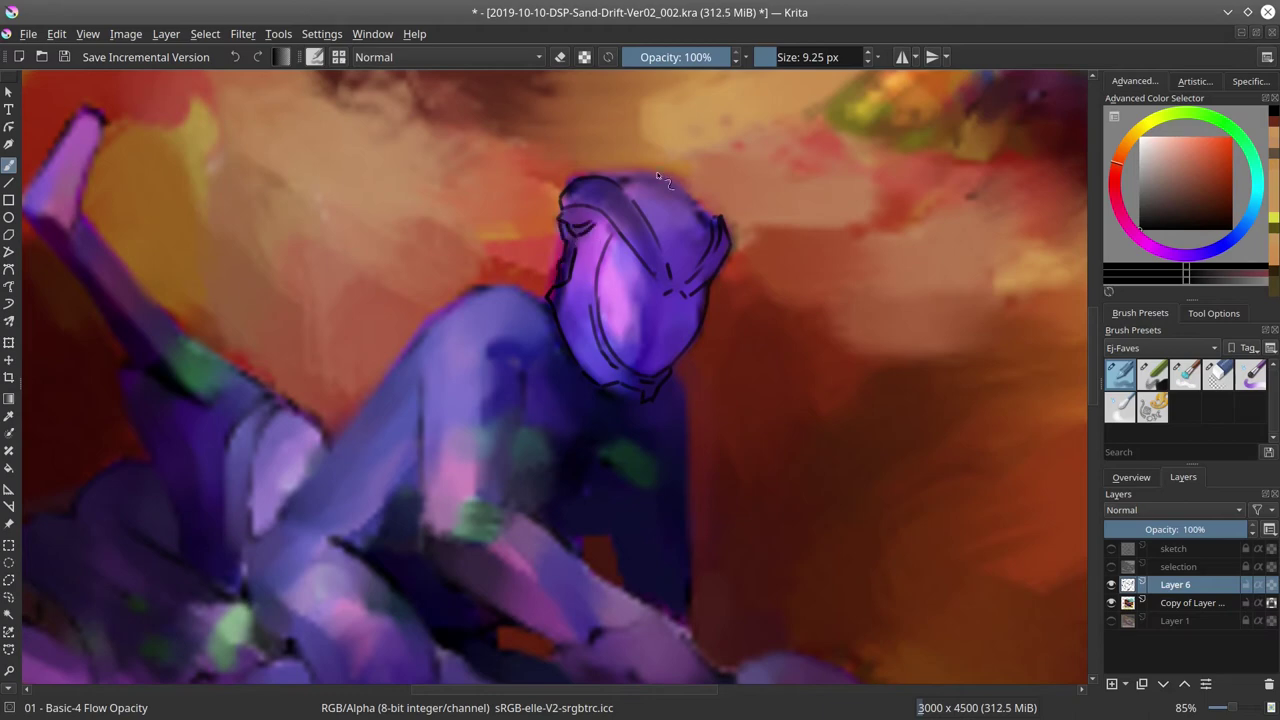
{"action": "left_click_drag", "start_coordinate": [597, 203], "coordinate": [634, 246]}
{"action": "left_click_drag", "start_coordinate": [606, 180], "coordinate": [652, 170]}
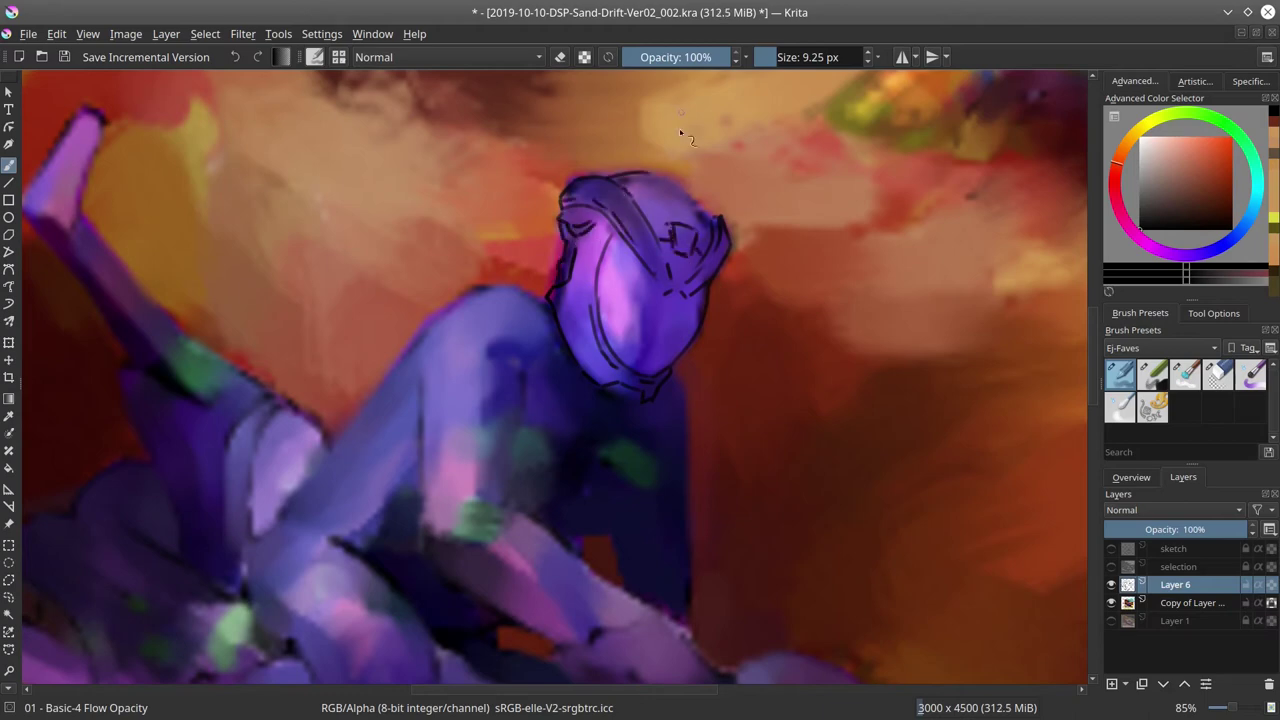
{"action": "scroll", "coordinate": [705, 210], "scroll_direction": "down", "scroll_amount": 5}
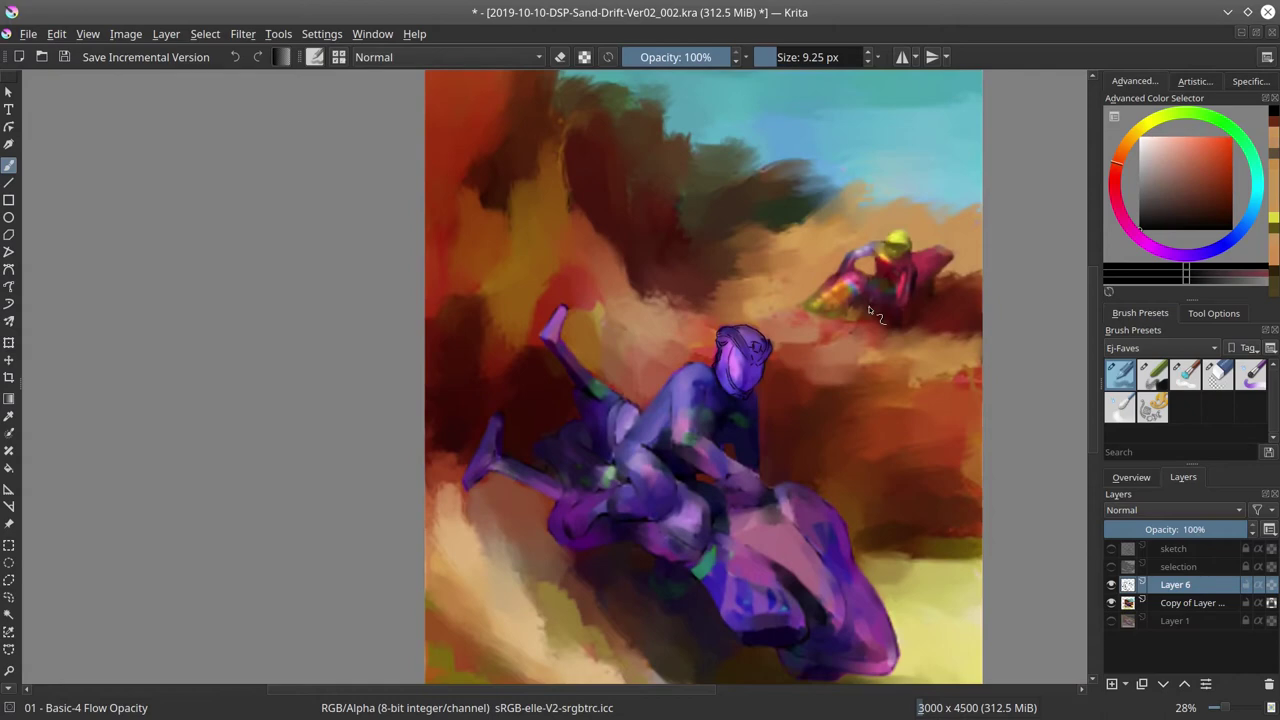
- Ink outlines along the rider's shoulder, back, torso, elbow and forearm
{"action": "scroll", "coordinate": [800, 420], "scroll_direction": "up", "scroll_amount": 6}
{"action": "mouse_move", "coordinate": [596, 298]}
{"action": "left_mouse_down"}
{"action": "mouse_move", "coordinate": [560, 302]}
{"action": "mouse_move", "coordinate": [470, 488]}
{"action": "left_mouse_up"}
{"action": "left_click_drag", "start_coordinate": [592, 345], "coordinate": [609, 421]}
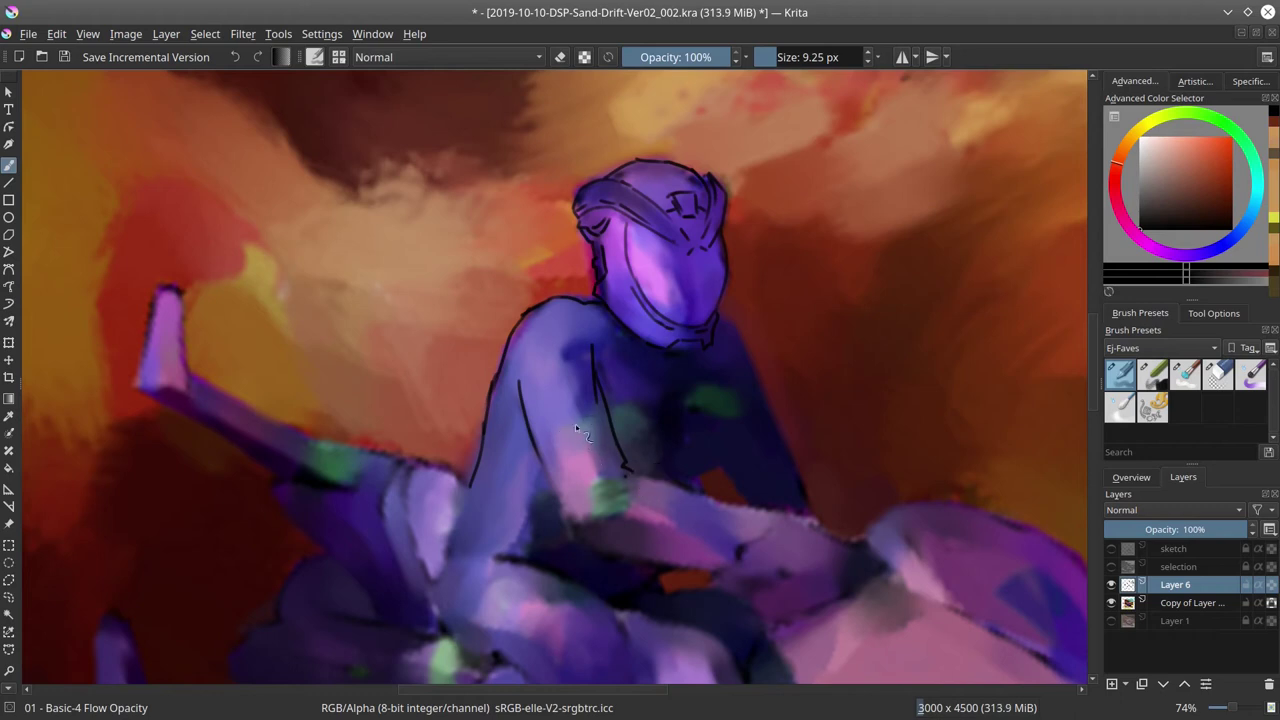
{"action": "mouse_move", "coordinate": [622, 466]}
{"action": "left_mouse_down"}
{"action": "mouse_move", "coordinate": [614, 506]}
{"action": "mouse_move", "coordinate": [780, 530]}
{"action": "left_mouse_up"}
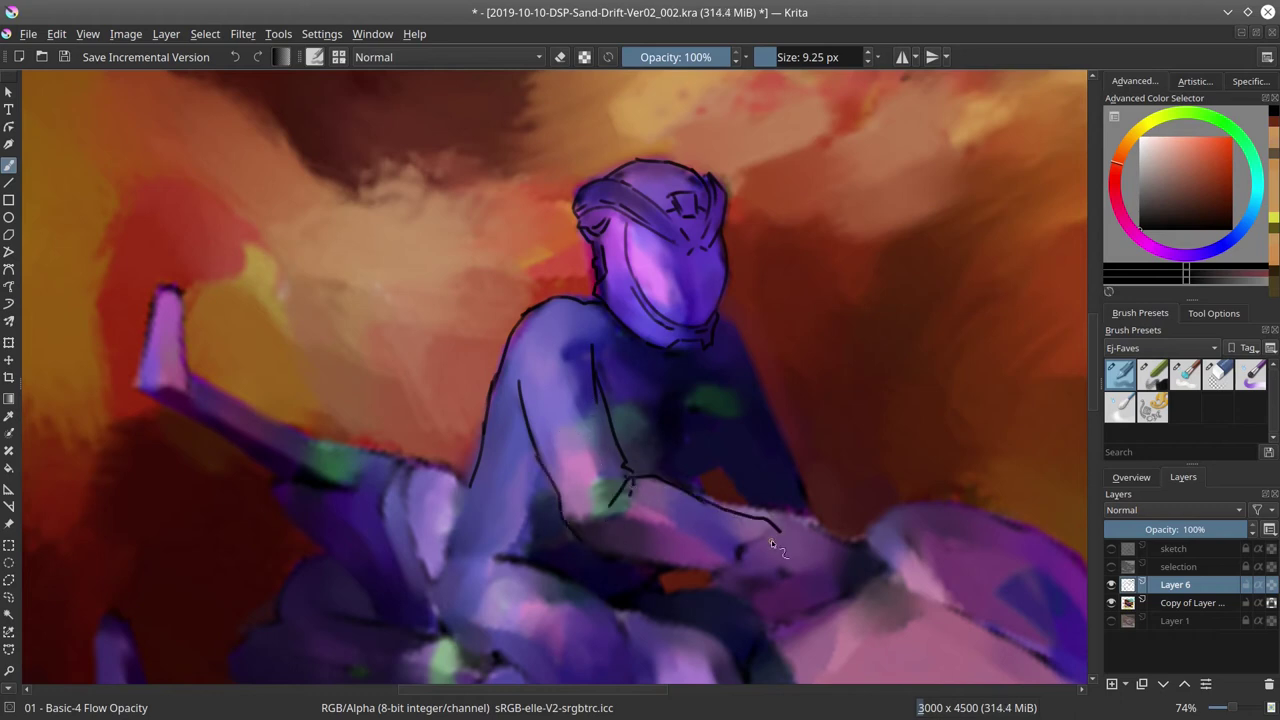
{"action": "mouse_move", "coordinate": [572, 524]}
{"action": "left_mouse_down"}
{"action": "mouse_move", "coordinate": [684, 565]}
{"action": "mouse_move", "coordinate": [806, 537]}
{"action": "mouse_move", "coordinate": [830, 605]}
{"action": "left_mouse_up"}
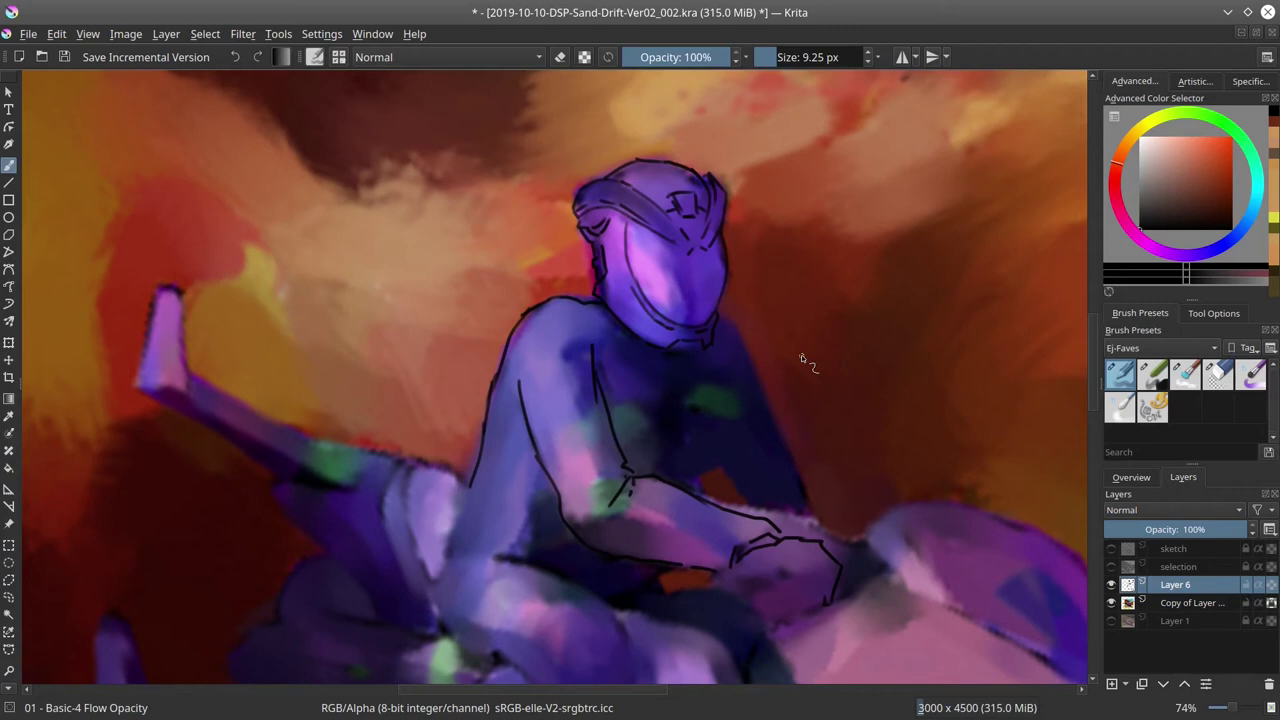
- Erase the old hand outline and redraw it with thin ink strokes
{"action": "key", "text": "slash"}
{"action": "left_click_drag", "start_coordinate": [800, 540], "coordinate": [830, 600]}
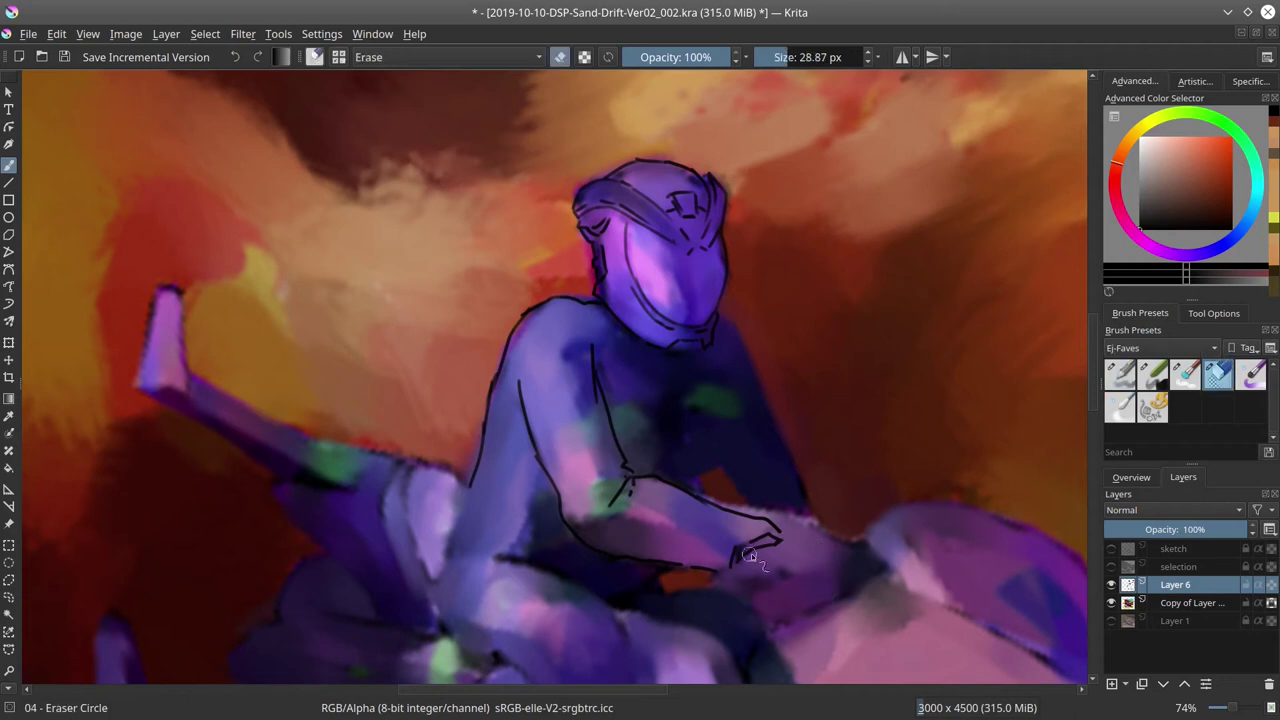
{"action": "key", "text": "slash"}
{"action": "mouse_move", "coordinate": [750, 575]}
{"action": "left_mouse_down"}
{"action": "mouse_move", "coordinate": [815, 553]}
{"action": "mouse_move", "coordinate": [850, 600]}
{"action": "mouse_move", "coordinate": [825, 630]}
{"action": "mouse_move", "coordinate": [855, 620]}
{"action": "left_mouse_up"}
{"action": "key", "text": "slash"}
{"action": "left_click_drag", "start_coordinate": [800, 580], "coordinate": [825, 552]}
- Ink the finger edges and knuckle lines of the gripping hand
{"action": "key", "text": "slash"}
{"action": "left_click_drag", "start_coordinate": [816, 558], "coordinate": [756, 423]}
{"action": "left_click_drag", "start_coordinate": [680, 458], "coordinate": [694, 482]}
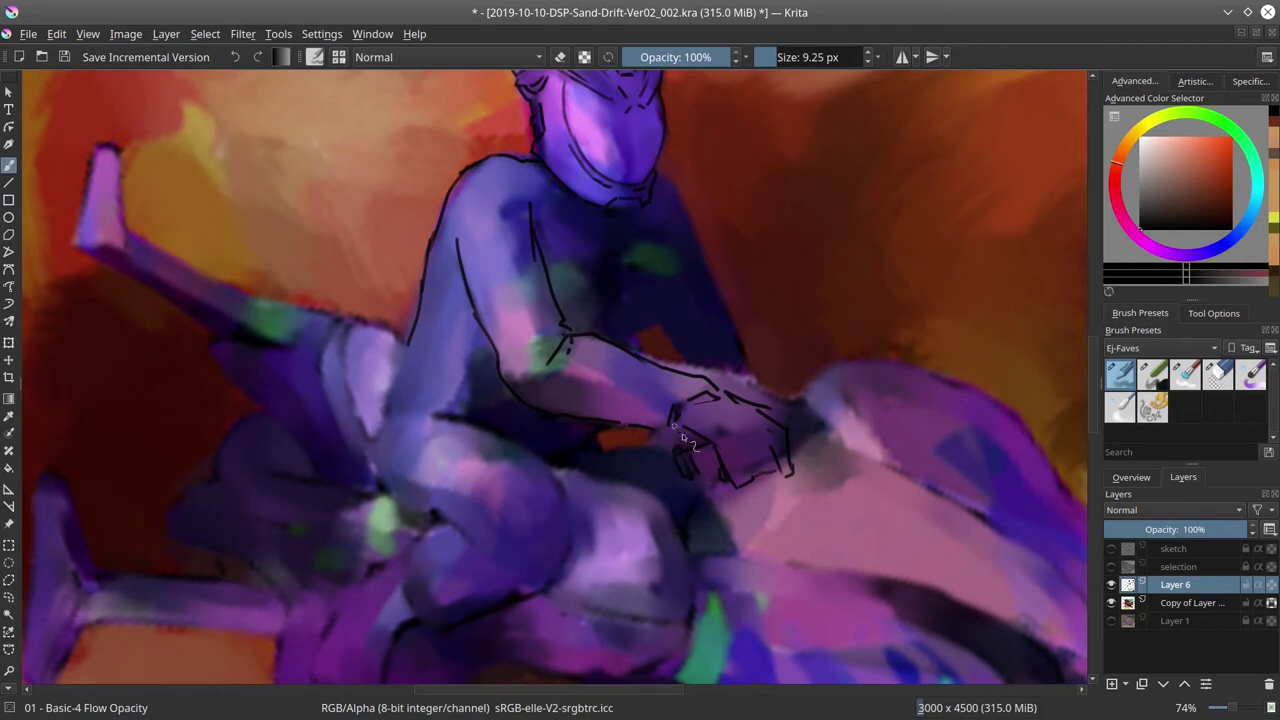
{"action": "key", "text": "slash"}
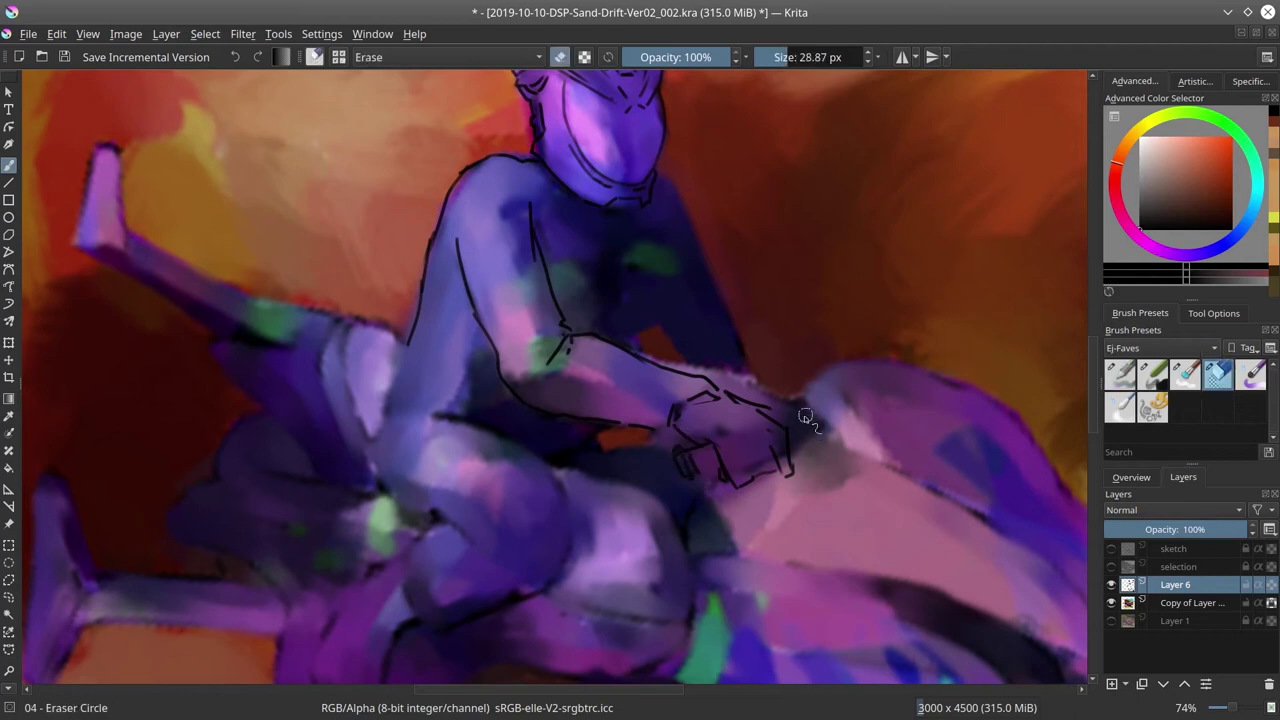
{"action": "key", "text": "slash"}
{"action": "left_click_drag", "start_coordinate": [798, 428], "coordinate": [812, 450]}
{"action": "left_click_drag", "start_coordinate": [680, 450], "coordinate": [705, 472]}
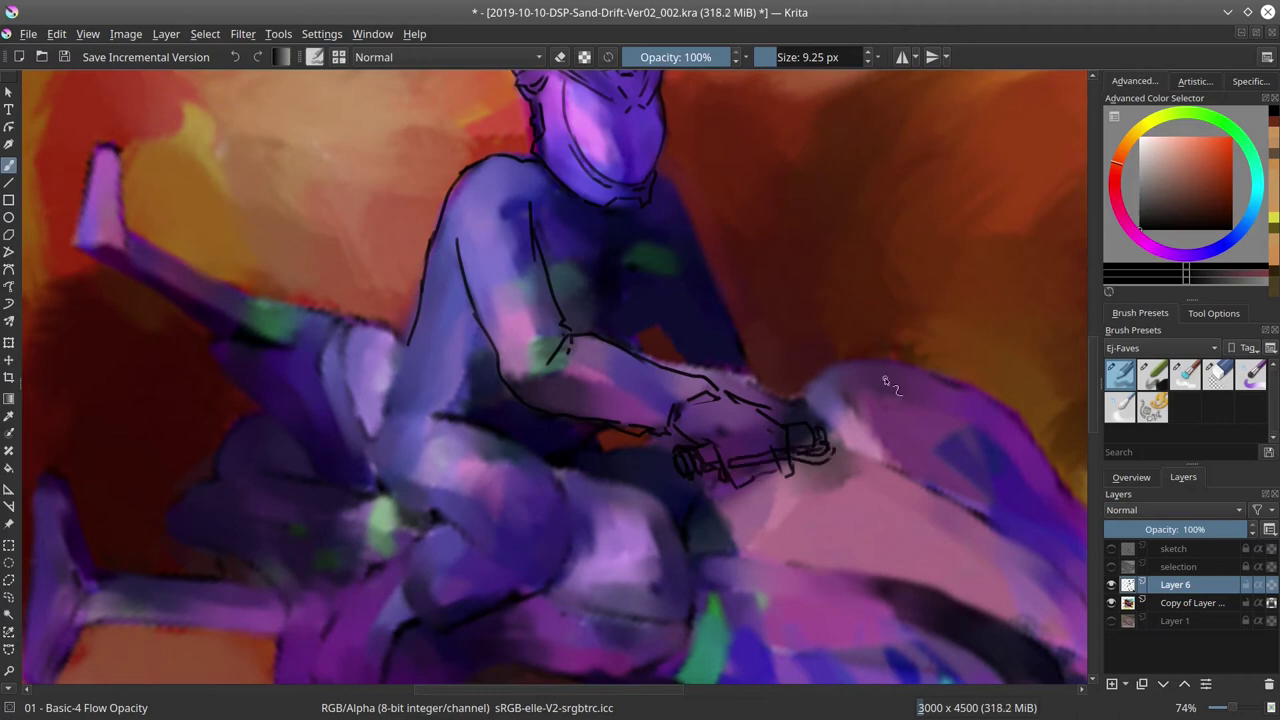
- Extend the ink from the knuckles along the arm and the bike's top edge
{"action": "left_click_drag", "start_coordinate": [810, 440], "coordinate": [798, 368]}
{"action": "mouse_move", "coordinate": [605, 285]}
{"action": "left_mouse_down"}
{"action": "mouse_move", "coordinate": [734, 370]}
{"action": "mouse_move", "coordinate": [773, 328]}
{"action": "mouse_move", "coordinate": [849, 400]}
{"action": "left_mouse_up"}
{"action": "mouse_move", "coordinate": [617, 271]}
{"action": "left_mouse_down"}
{"action": "mouse_move", "coordinate": [789, 280]}
{"action": "mouse_move", "coordinate": [890, 400]}
{"action": "left_mouse_up"}
{"action": "mouse_move", "coordinate": [533, 176]}
{"action": "left_mouse_down"}
{"action": "mouse_move", "coordinate": [548, 286]}
{"action": "mouse_move", "coordinate": [567, 225]}
{"action": "left_mouse_up"}
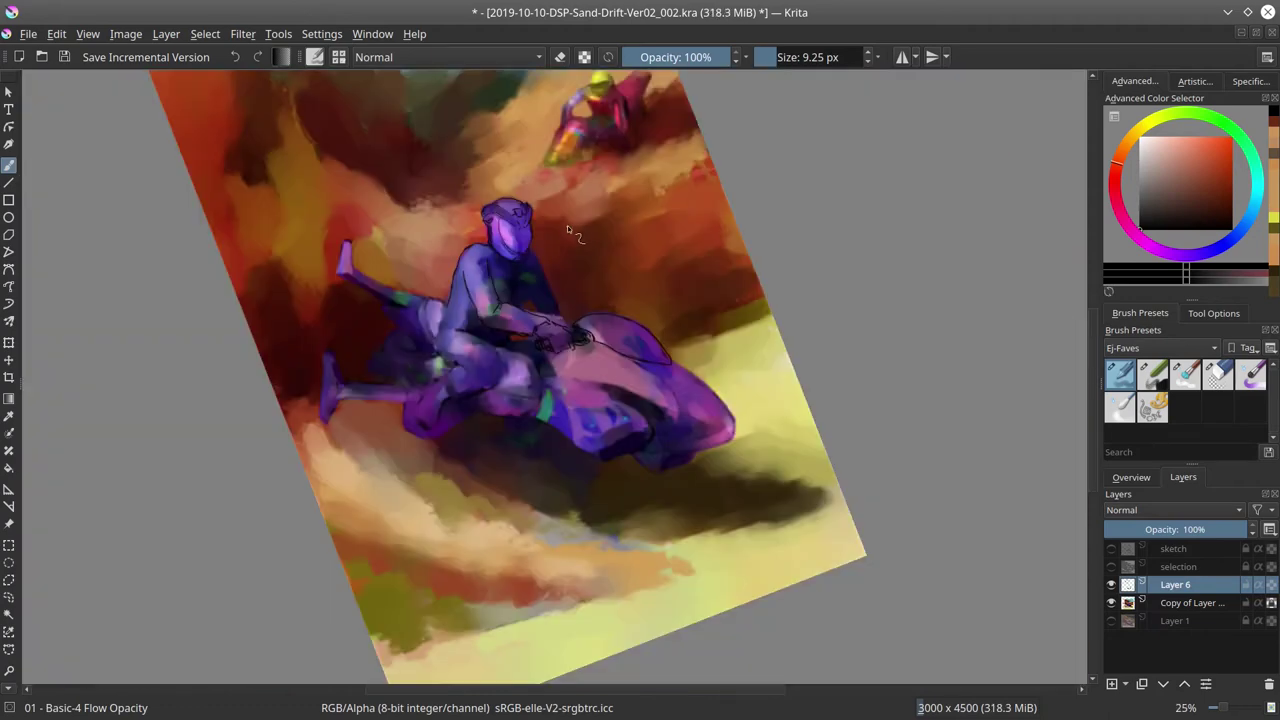
- Lasso the rider's hand, paste it onto its own layer and transform it into place
{"action": "left_click", "coordinate": [1218, 373]}
{"action": "left_click_drag", "start_coordinate": [567, 354], "coordinate": [570, 400]}
{"action": "left_click", "coordinate": [9, 580]}
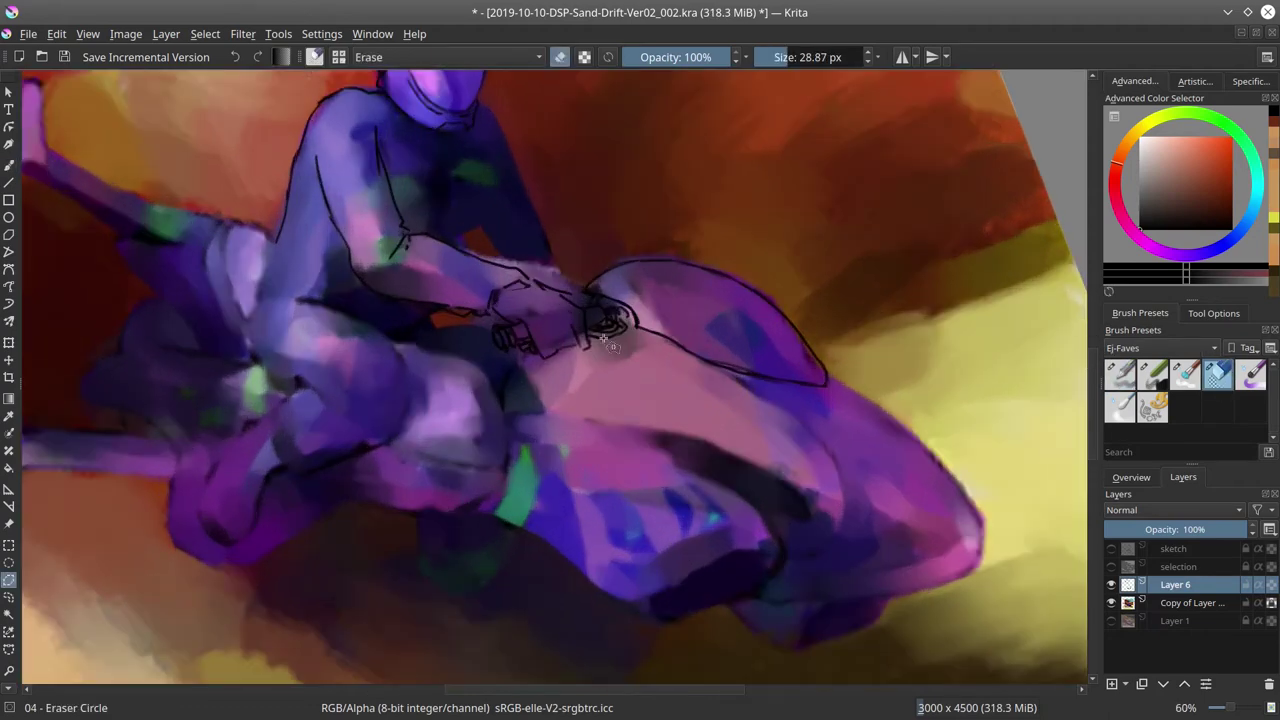
{"action": "mouse_move", "coordinate": [578, 290]}
{"action": "left_mouse_down"}
{"action": "mouse_move", "coordinate": [545, 368]}
{"action": "mouse_move", "coordinate": [590, 292]}
{"action": "left_mouse_up"}
{"action": "key", "text": "ctrl+c"}
{"action": "key", "text": "ctrl+v"}
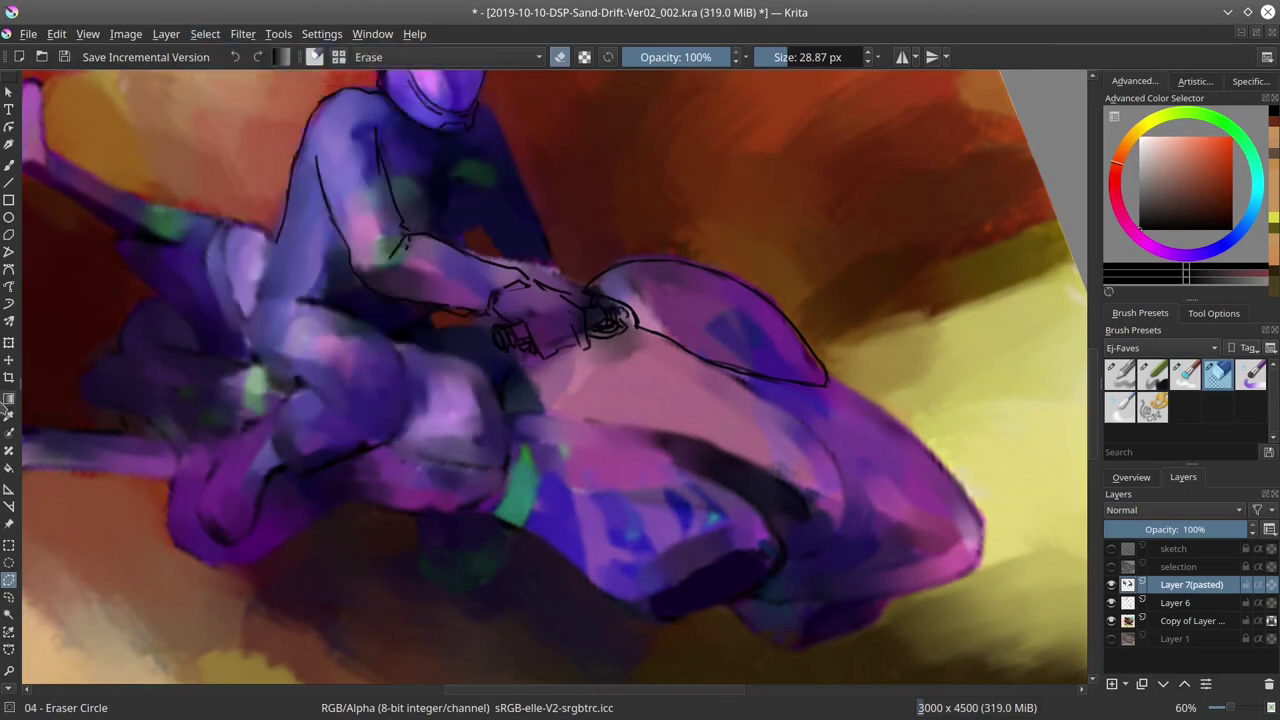
{"action": "key", "text": "ctrl+t"}
{"action": "left_click", "coordinate": [1175, 602]}
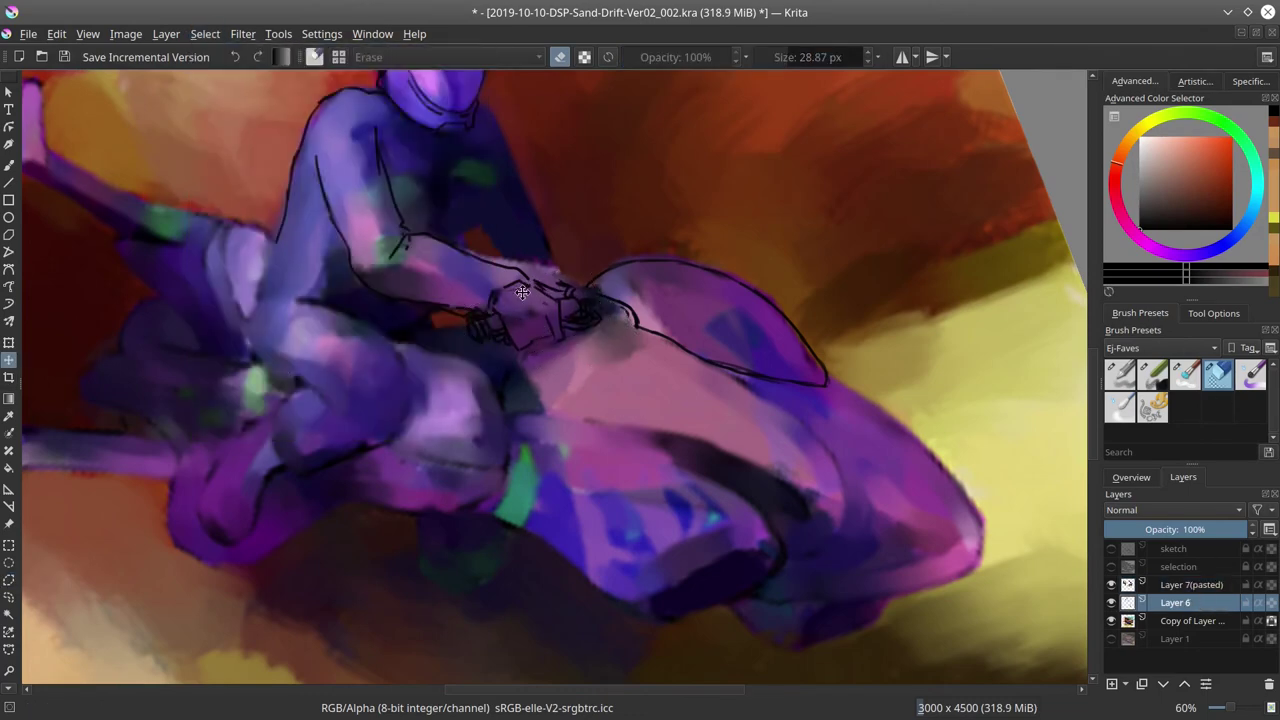
- Merge the pasted hand layer down into Layer 6
{"action": "key", "text": "b"}
{"action": "right_click", "coordinate": [1185, 585]}
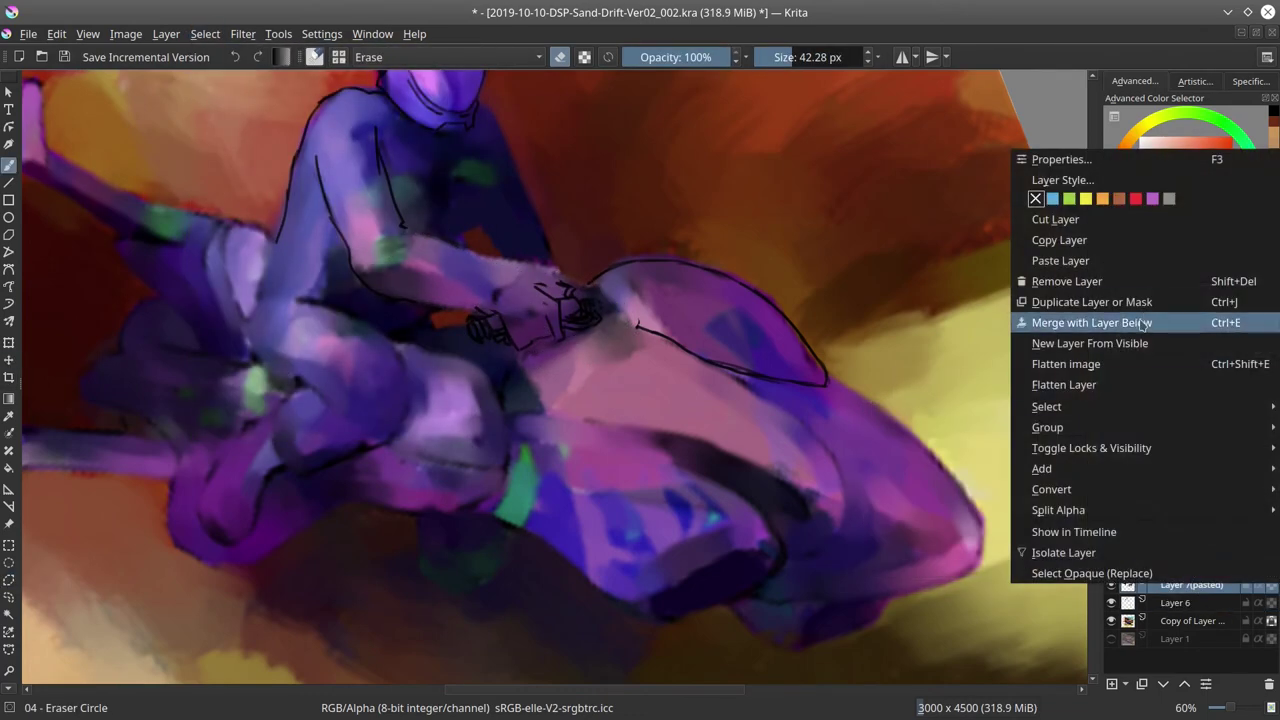
{"action": "left_click", "coordinate": [1100, 329]}
- Ink new lines around the hand, along the upper arm and at the knee
{"action": "key", "text": "/"}
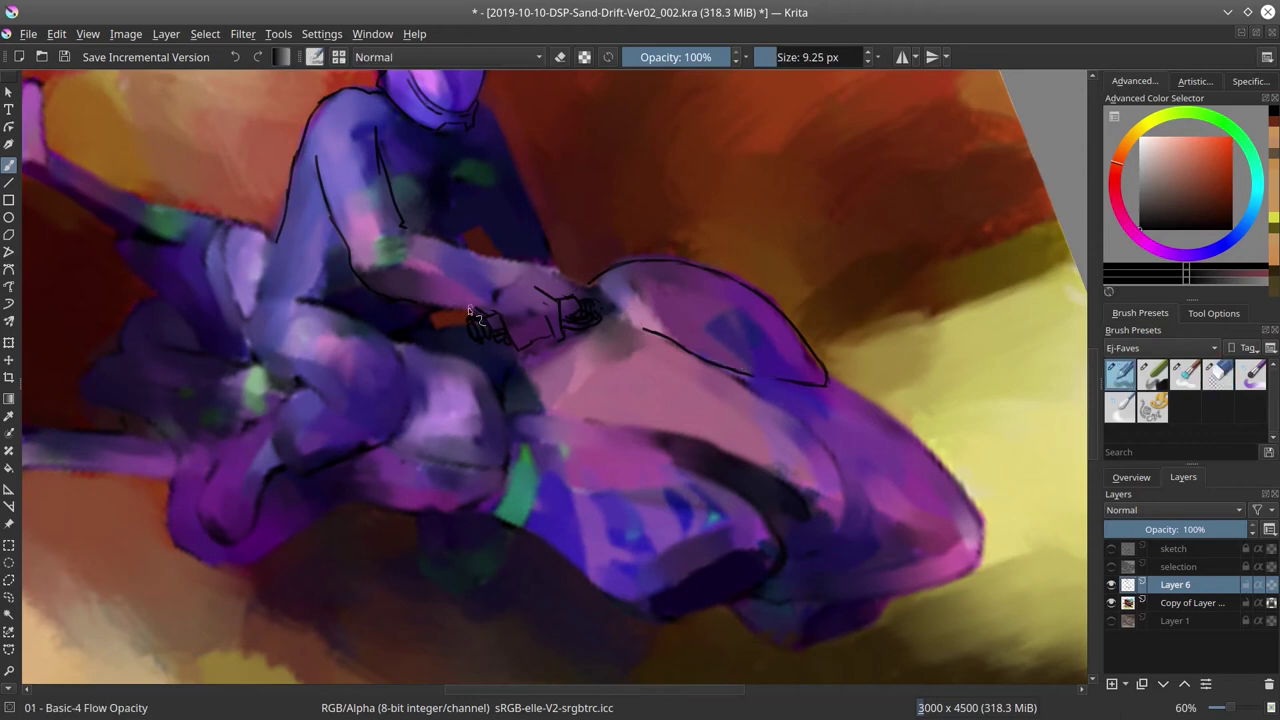
{"action": "mouse_move", "coordinate": [470, 318]}
{"action": "left_mouse_down"}
{"action": "mouse_move", "coordinate": [495, 282]}
{"action": "mouse_move", "coordinate": [542, 288]}
{"action": "left_mouse_up"}
{"action": "left_click_drag", "start_coordinate": [376, 250], "coordinate": [506, 268]}
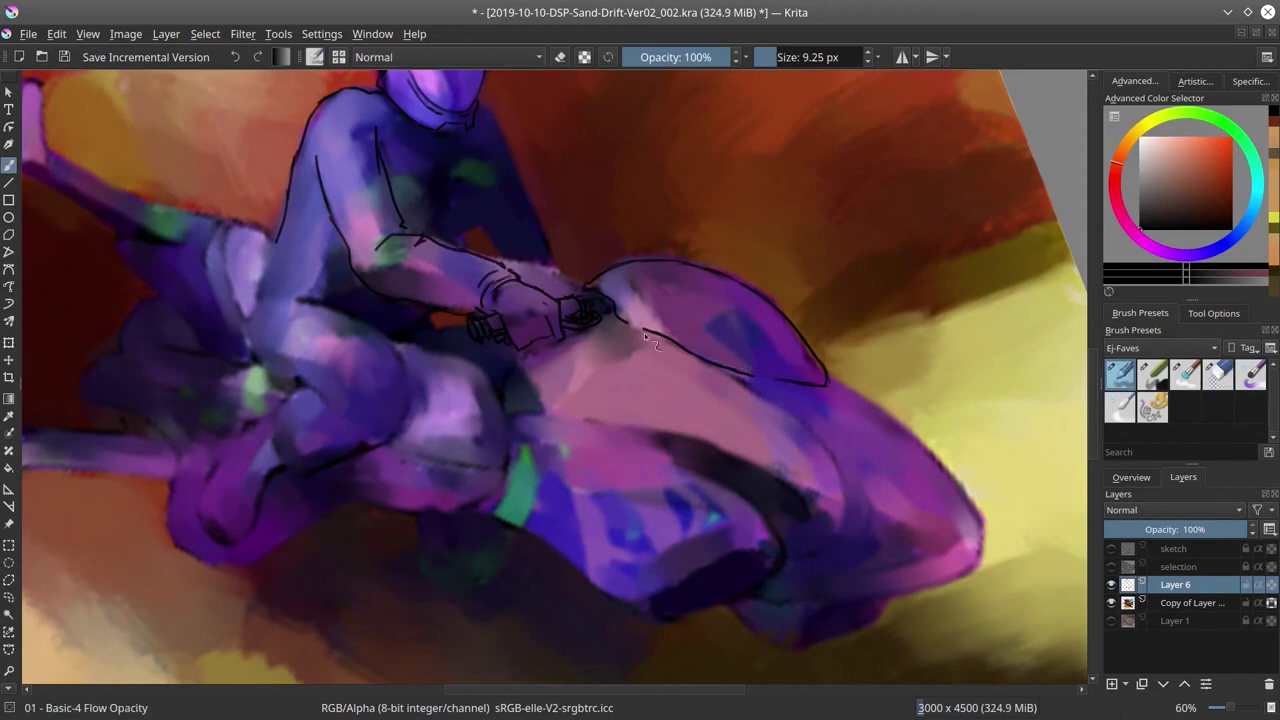
{"action": "left_click_drag", "start_coordinate": [499, 385], "coordinate": [517, 472]}
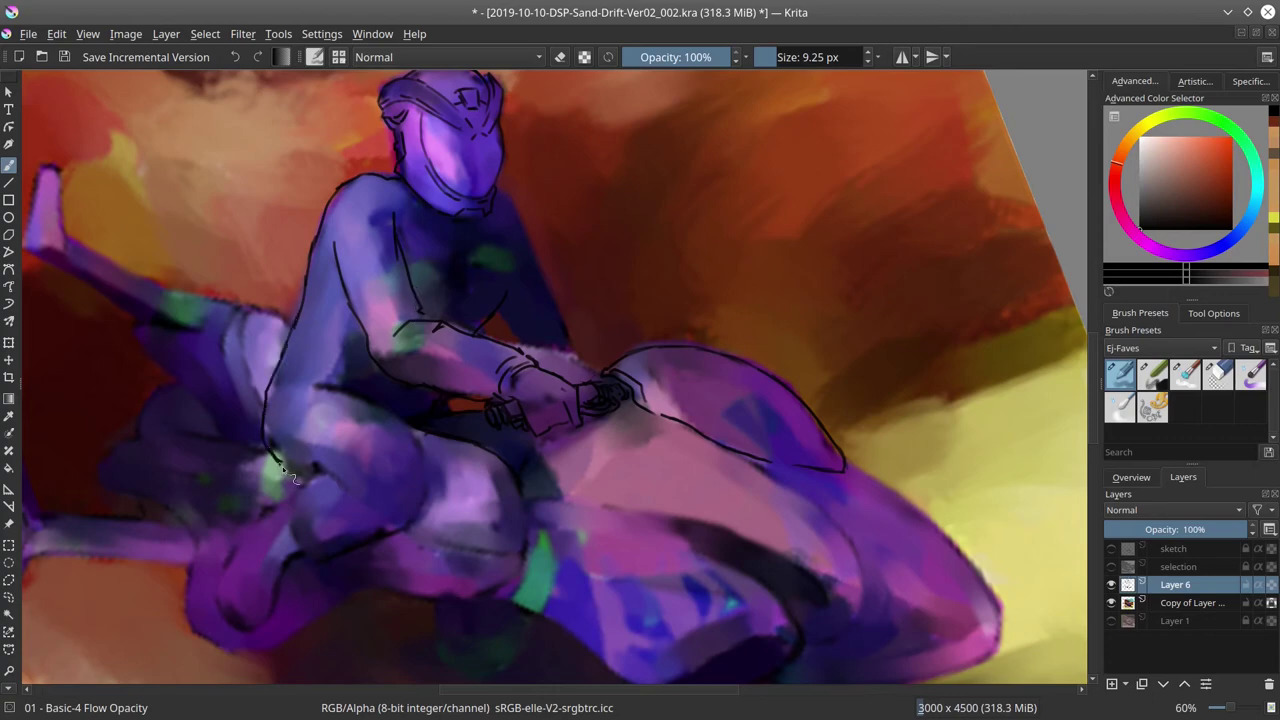
{"action": "left_click_drag", "start_coordinate": [308, 376], "coordinate": [348, 383]}
- Sketch chalk-brush strokes on the rider's upper arm and chest
{"action": "key", "text": "/"}
{"action": "key", "text": "/"}
{"action": "key", "text": "/"}
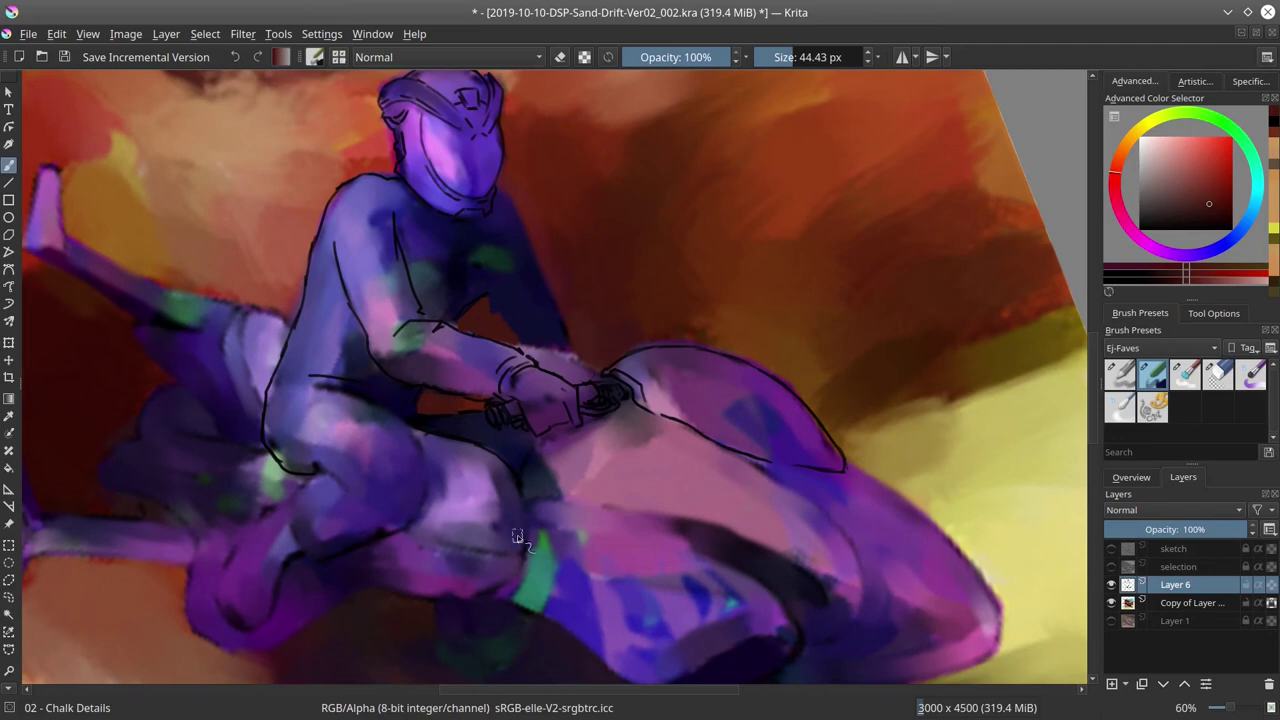
{"action": "key", "text": "/"}
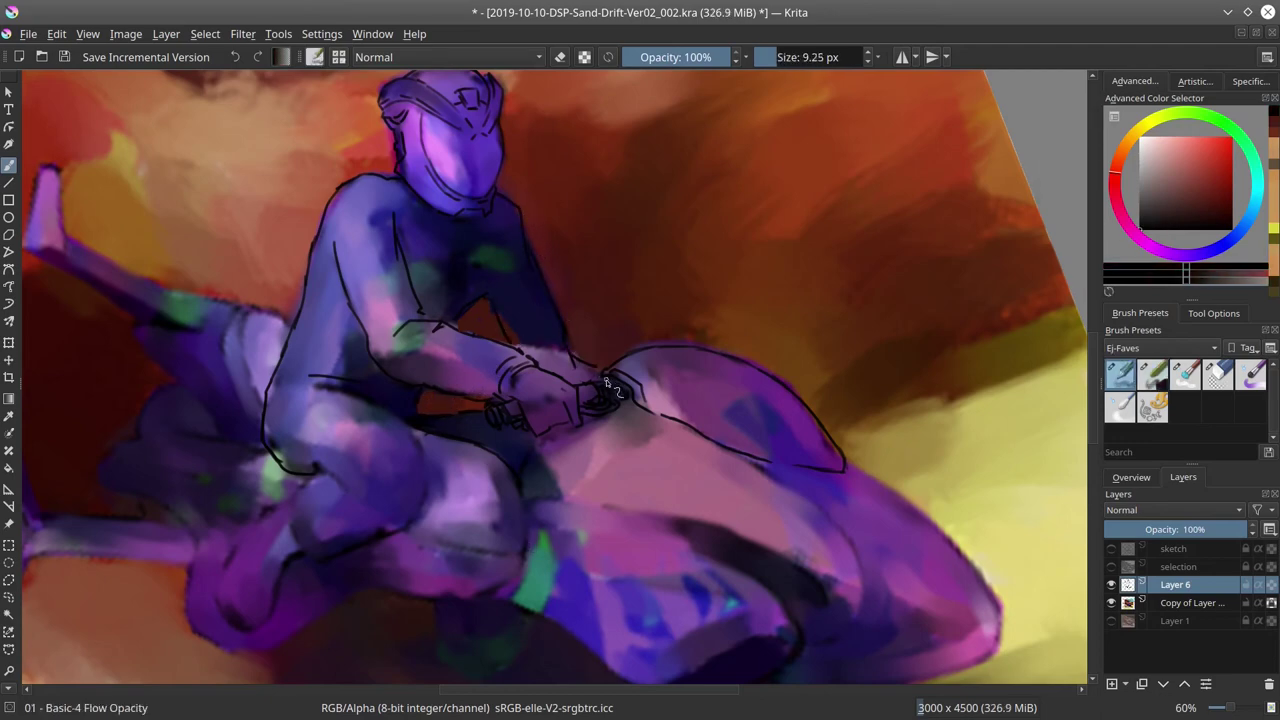
{"action": "left_click_drag", "start_coordinate": [470, 258], "coordinate": [502, 264]}
{"action": "left_click_drag", "start_coordinate": [360, 298], "coordinate": [398, 276]}
{"action": "left_click_drag", "start_coordinate": [366, 310], "coordinate": [404, 288]}
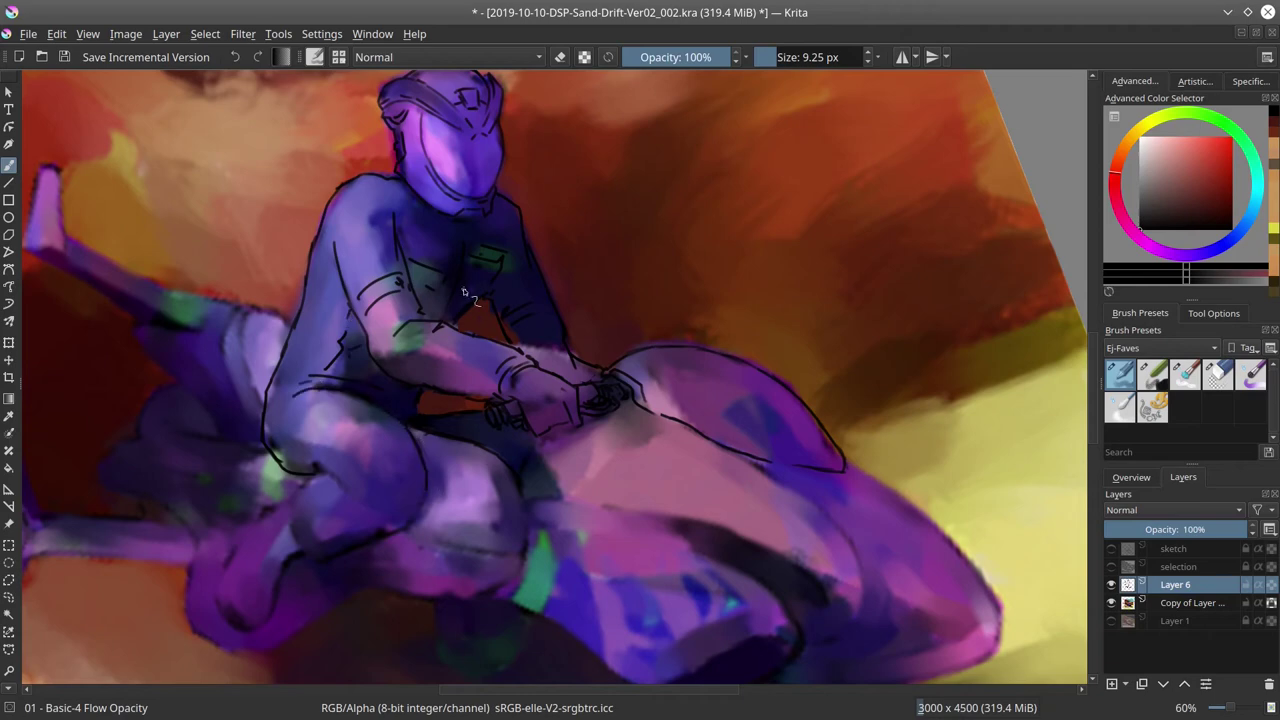
- Mirror the canvas and zoom out to check the whole painting's proportions
{"action": "left_click", "coordinate": [1131, 477]}
{"action": "left_click", "coordinate": [1111, 688]}
{"action": "key", "text": "2"}
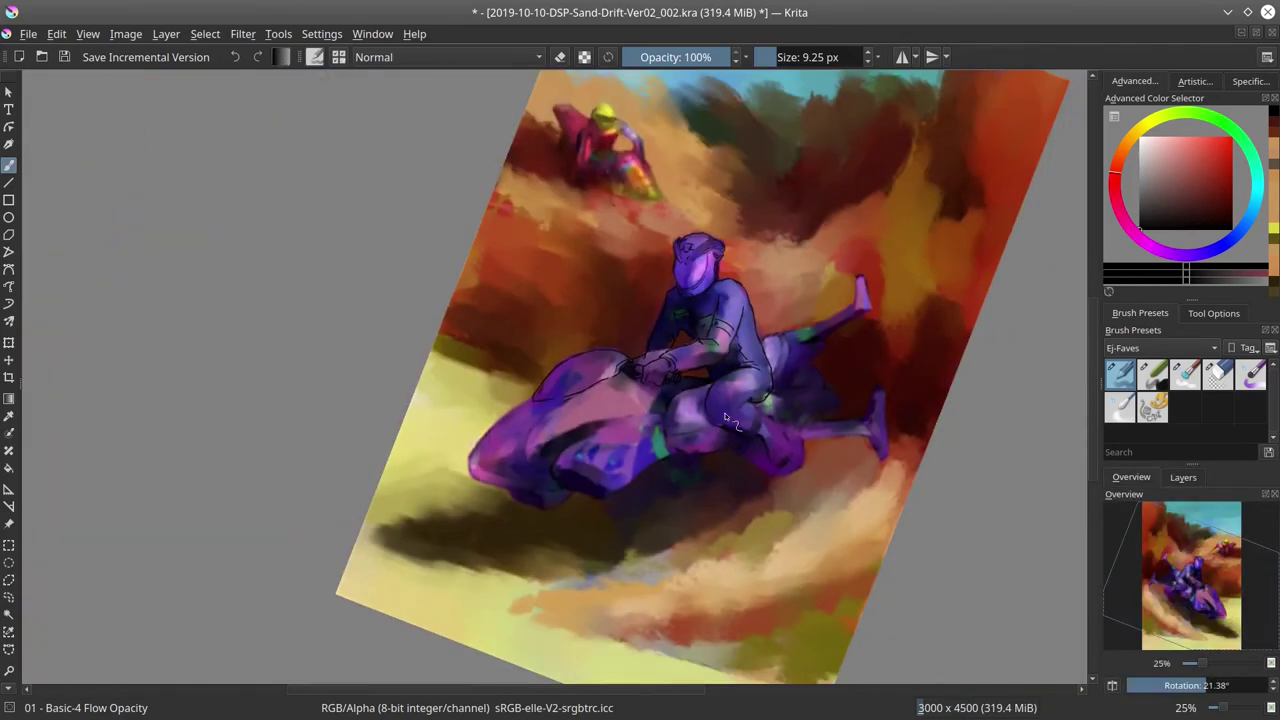
- Paint a thin dark blue curved line across the bike with Basic-4
{"action": "left_click", "coordinate": [1152, 374]}
{"action": "left_click", "coordinate": [1205, 212]}
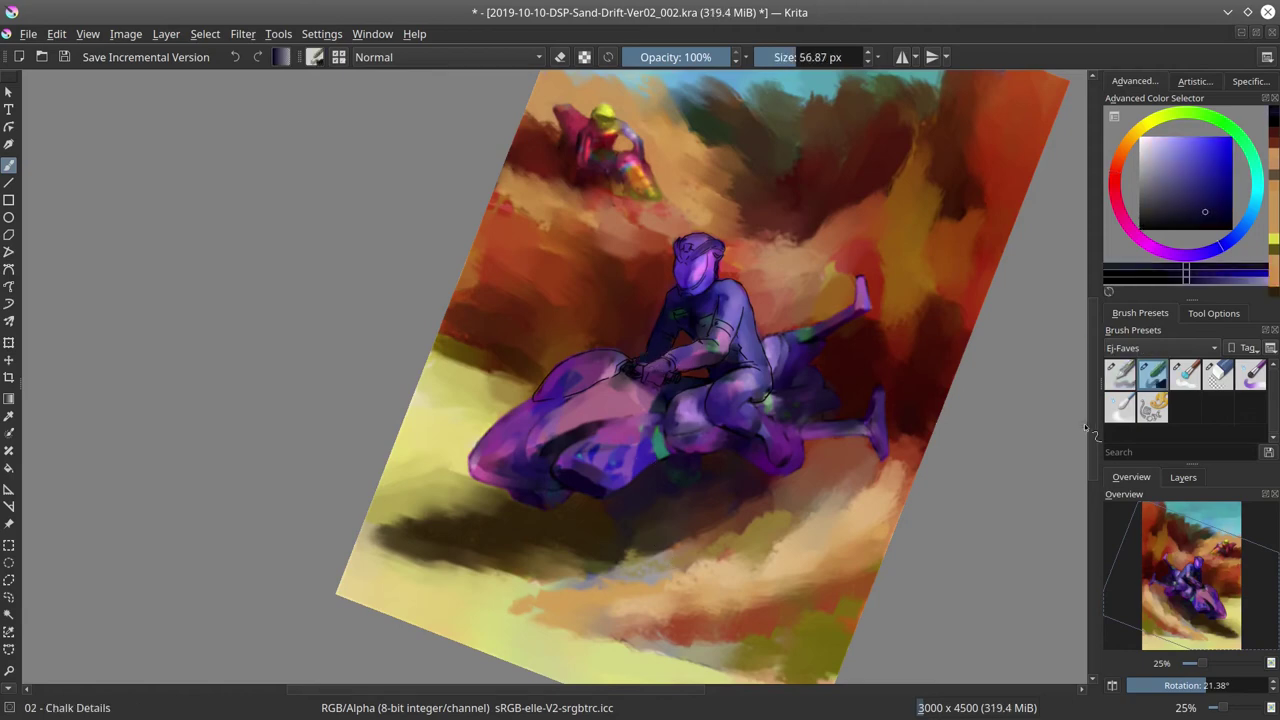
{"action": "left_click", "coordinate": [1120, 374]}
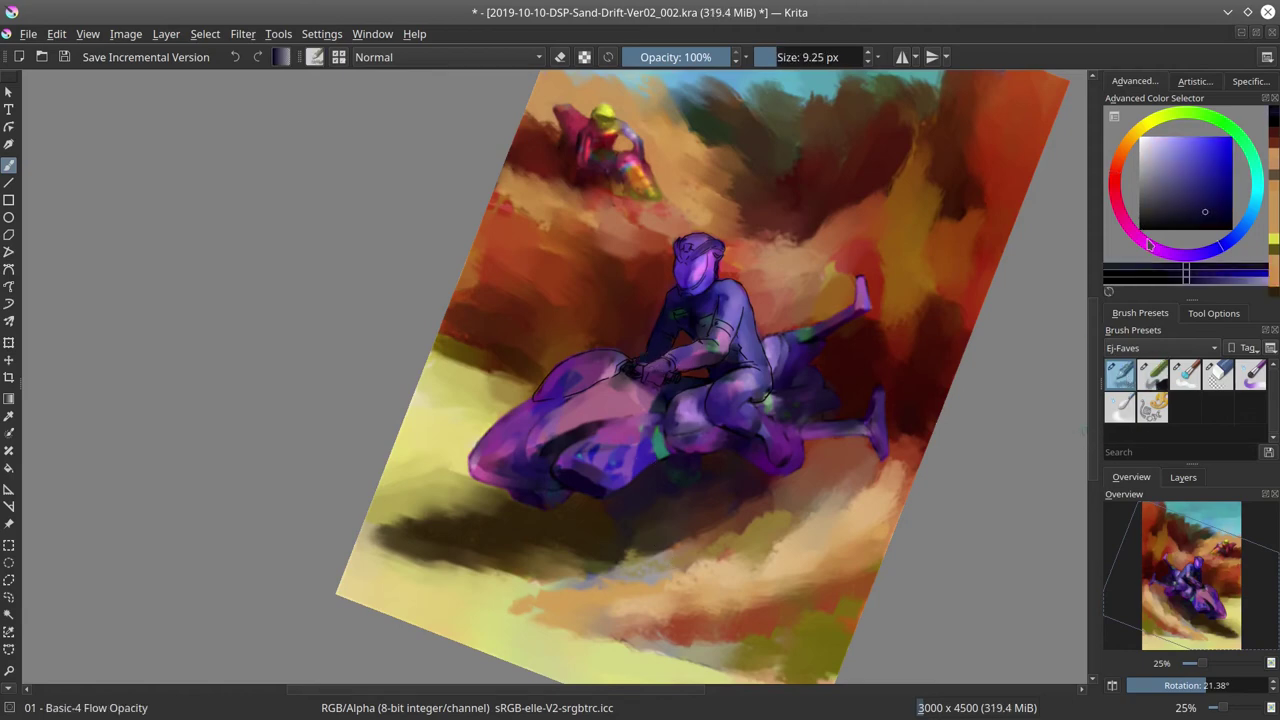
{"action": "scroll", "coordinate": [660, 377], "scroll_direction": "up", "scroll_amount": 3}
{"action": "mouse_move", "coordinate": [470, 472]}
{"action": "left_mouse_down"}
{"action": "mouse_move", "coordinate": [518, 432]}
{"action": "mouse_move", "coordinate": [690, 390]}
{"action": "mouse_move", "coordinate": [808, 332]}
{"action": "left_mouse_up"}
- Sample a dark purple from the painting and enlarge the brush to about 44 px
{"action": "left_click", "coordinate": [1217, 374]}
{"action": "key", "text": "/"}
{"action": "left_click", "coordinate": [691, 413], "text": "ctrl"}
{"action": "mouse_move", "coordinate": [640, 415]}
{"action": "left_mouse_down"}
{"action": "mouse_move", "coordinate": [722, 396]}
{"action": "mouse_move", "coordinate": [700, 445]}
{"action": "mouse_move", "coordinate": [665, 412]}
{"action": "left_mouse_up"}
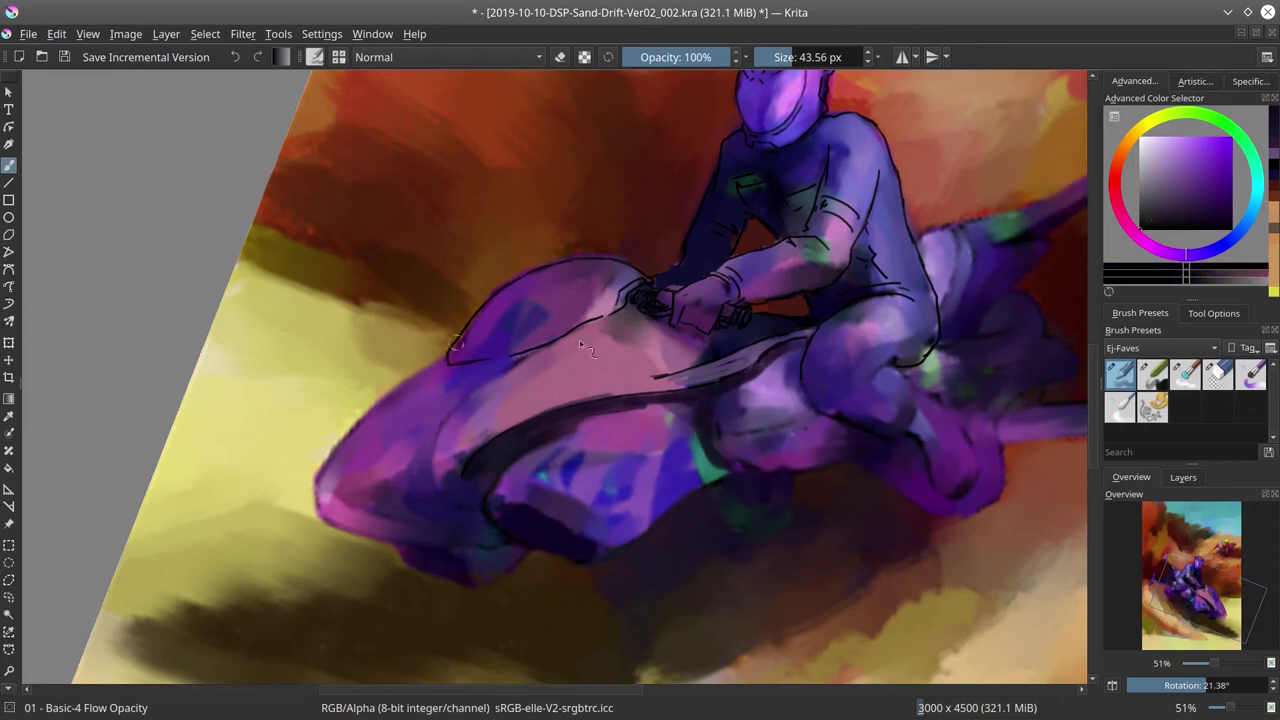
- Duplicate Layer 6 into a copy and hide the original
{"action": "key", "text": "bracketleft"}
{"action": "key", "text": "bracketleft"}
{"action": "key", "text": "bracketleft"}
{"action": "left_click", "coordinate": [1183, 477]}
{"action": "left_click", "coordinate": [1111, 603]}
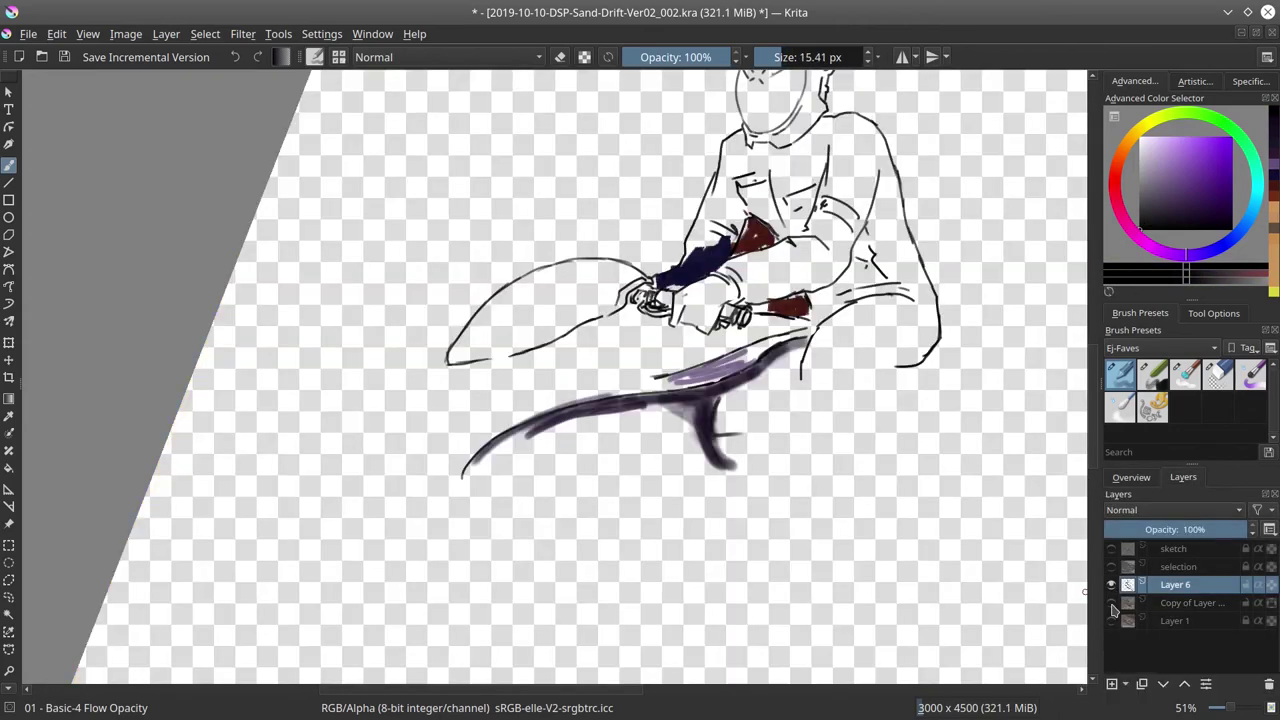
{"action": "right_click", "coordinate": [1150, 585]}
{"action": "left_click", "coordinate": [1080, 303]}
{"action": "left_click", "coordinate": [1111, 603]}
- Erase the dark-blue stroke, red patches, purple stroke and part of the lower sweep from the copy
{"action": "left_click", "coordinate": [1218, 373]}
{"action": "mouse_move", "coordinate": [700, 250]}
{"action": "left_mouse_down"}
{"action": "mouse_move", "coordinate": [705, 265]}
{"action": "mouse_move", "coordinate": [690, 274]}
{"action": "left_mouse_up"}
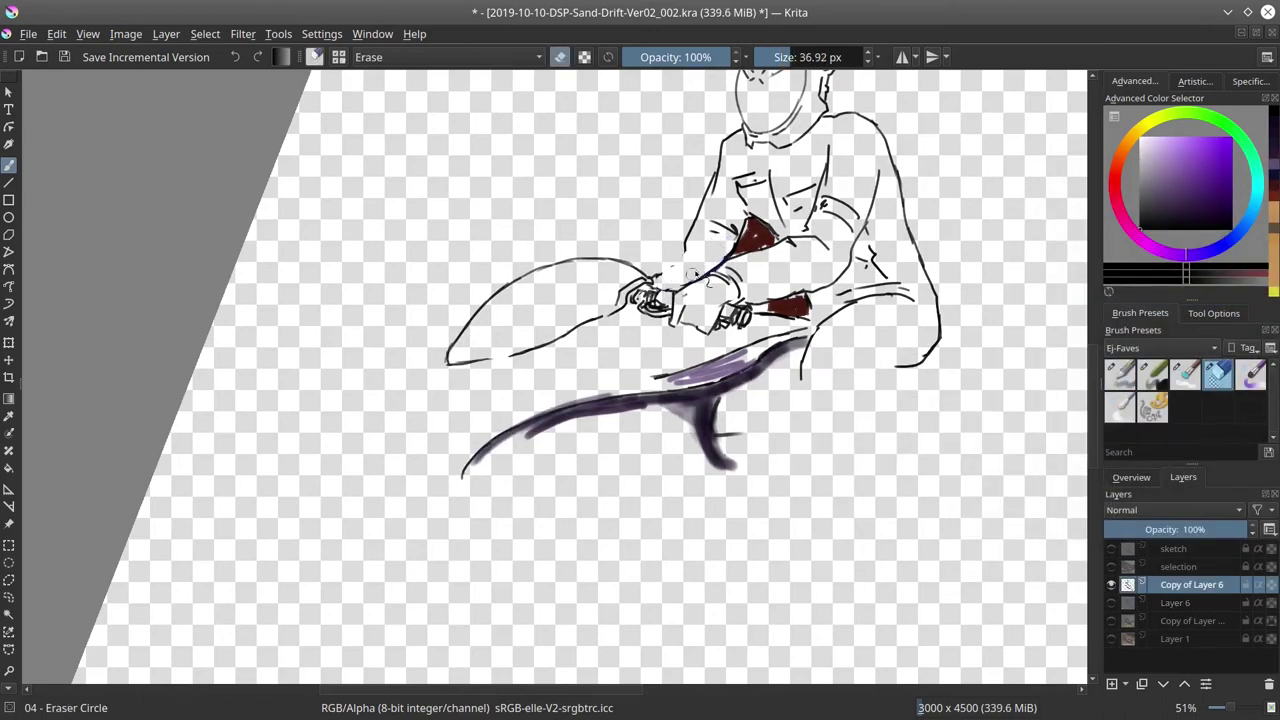
{"action": "mouse_move", "coordinate": [740, 225]}
{"action": "left_mouse_down"}
{"action": "mouse_move", "coordinate": [785, 310]}
{"action": "mouse_move", "coordinate": [700, 370]}
{"action": "left_mouse_up"}
{"action": "key", "text": "bracketright"}
{"action": "left_click_drag", "start_coordinate": [500, 440], "coordinate": [727, 466]}
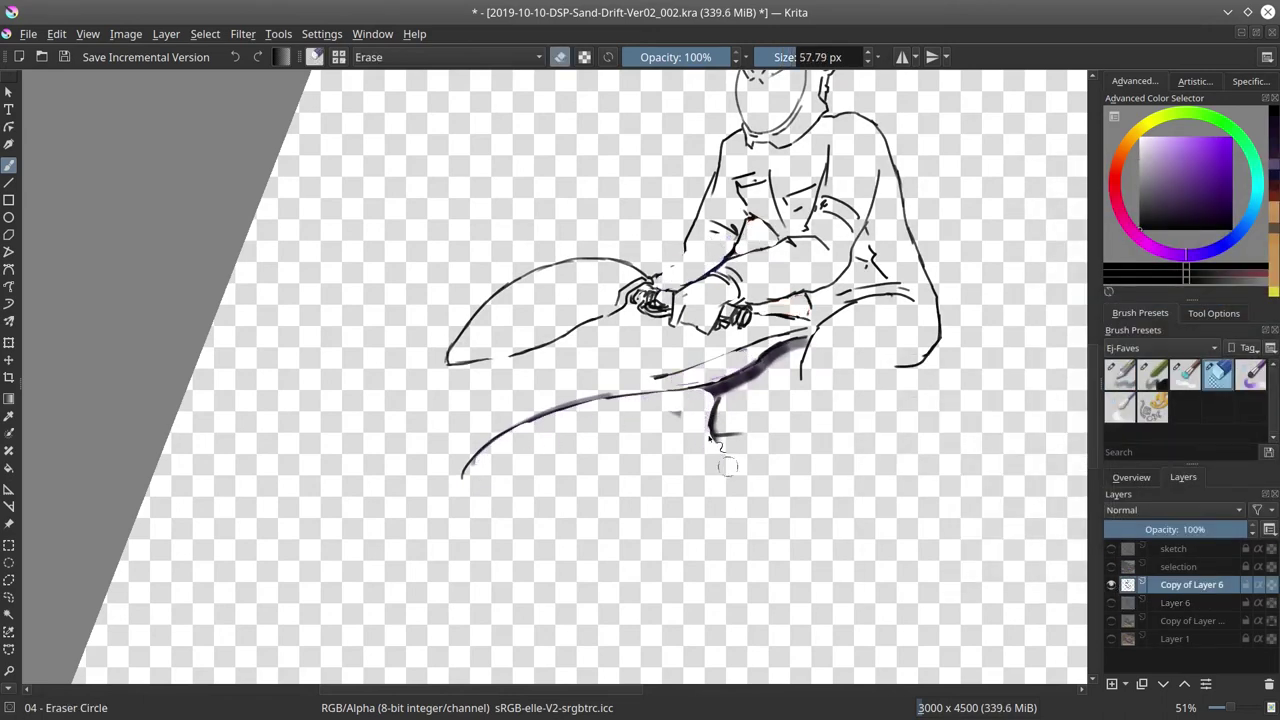
- Show Layer 6, hide the copy, and thin the lower sweep on Layer 6
{"action": "left_click", "coordinate": [1111, 603]}
{"action": "left_click", "coordinate": [1175, 603]}
{"action": "left_click", "coordinate": [1111, 585]}
{"action": "key", "text": "bracketleft"}
{"action": "key", "text": "bracketleft"}
{"action": "key", "text": "bracketleft"}
{"action": "mouse_move", "coordinate": [468, 470]}
{"action": "left_mouse_down"}
{"action": "mouse_move", "coordinate": [712, 395]}
{"action": "mouse_move", "coordinate": [725, 425]}
{"action": "left_mouse_up"}
- Erase the figure lines and hands from Layer 6 with an eraser up to about 120 px
{"action": "key", "text": "bracketright"}
{"action": "key", "text": "bracketright"}
{"action": "mouse_move", "coordinate": [900, 360]}
{"action": "left_mouse_down"}
{"action": "mouse_move", "coordinate": [750, 310]}
{"action": "mouse_move", "coordinate": [740, 265]}
{"action": "mouse_move", "coordinate": [685, 237]}
{"action": "mouse_move", "coordinate": [645, 295]}
{"action": "left_mouse_up"}
{"action": "left_click_drag", "start_coordinate": [770, 280], "coordinate": [850, 300]}
{"action": "key", "text": "bracketright"}
{"action": "key", "text": "bracketright"}
{"action": "left_click_drag", "start_coordinate": [700, 300], "coordinate": [680, 460]}
{"action": "mouse_move", "coordinate": [880, 300]}
{"action": "left_mouse_down"}
{"action": "mouse_move", "coordinate": [606, 404]}
{"action": "mouse_move", "coordinate": [437, 428]}
{"action": "left_mouse_up"}
- Merge the paint layers into Layer 1 Merged, show the line-art copy, and save an incremental version
{"action": "key", "text": "ctrl+e"}
{"action": "right_click", "coordinate": [1270, 606]}
{"action": "left_click", "coordinate": [1090, 545]}
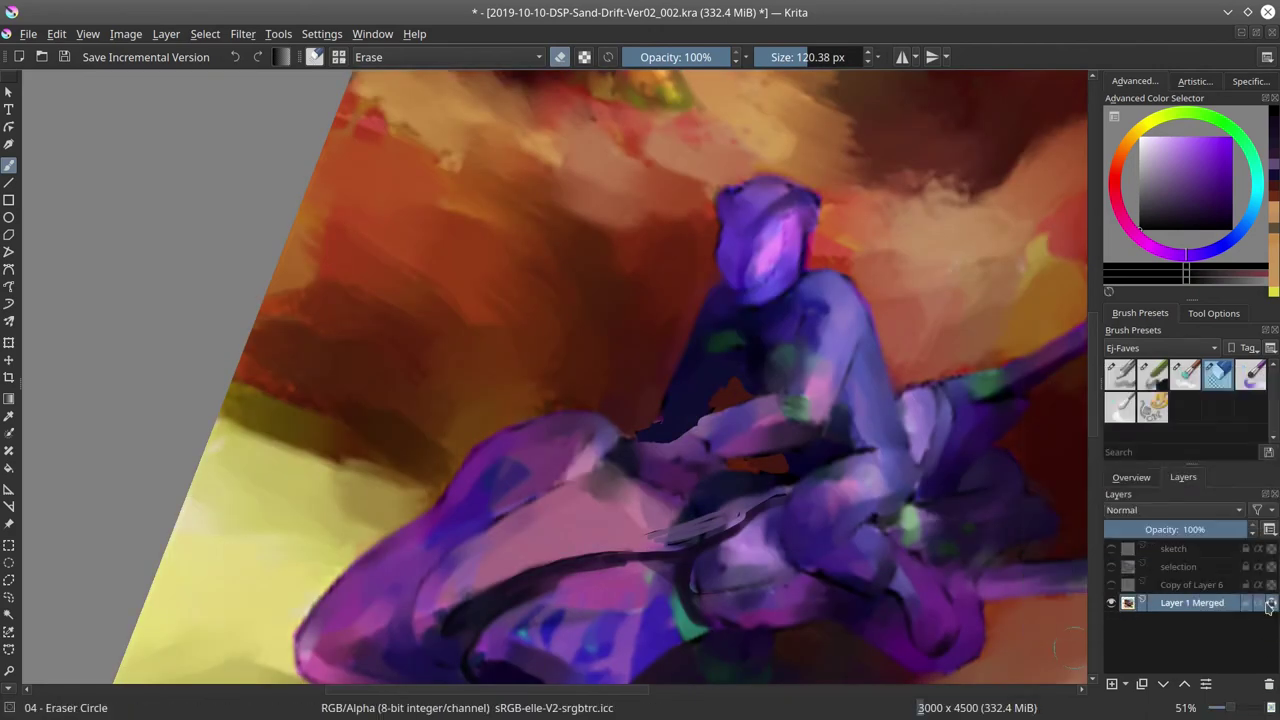
{"action": "key", "text": "ctrl+z"}
{"action": "left_click", "coordinate": [66, 58]}
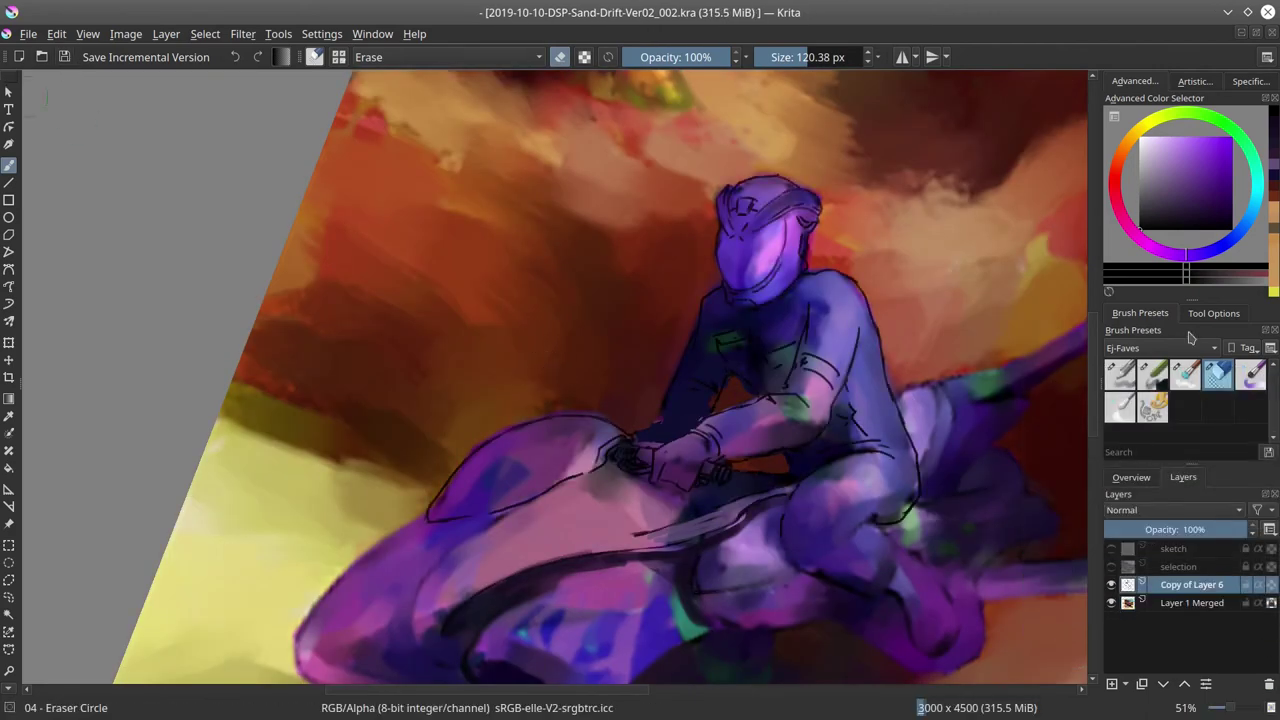
- Add an ink line across the hoverbike's windshield
{"action": "key", "text": "slash"}
{"action": "scroll", "coordinate": [671, 400], "scroll_direction": "up", "scroll_amount": 1}
{"action": "left_click_drag", "start_coordinate": [655, 285], "coordinate": [490, 338]}
{"action": "key", "text": "slash"}
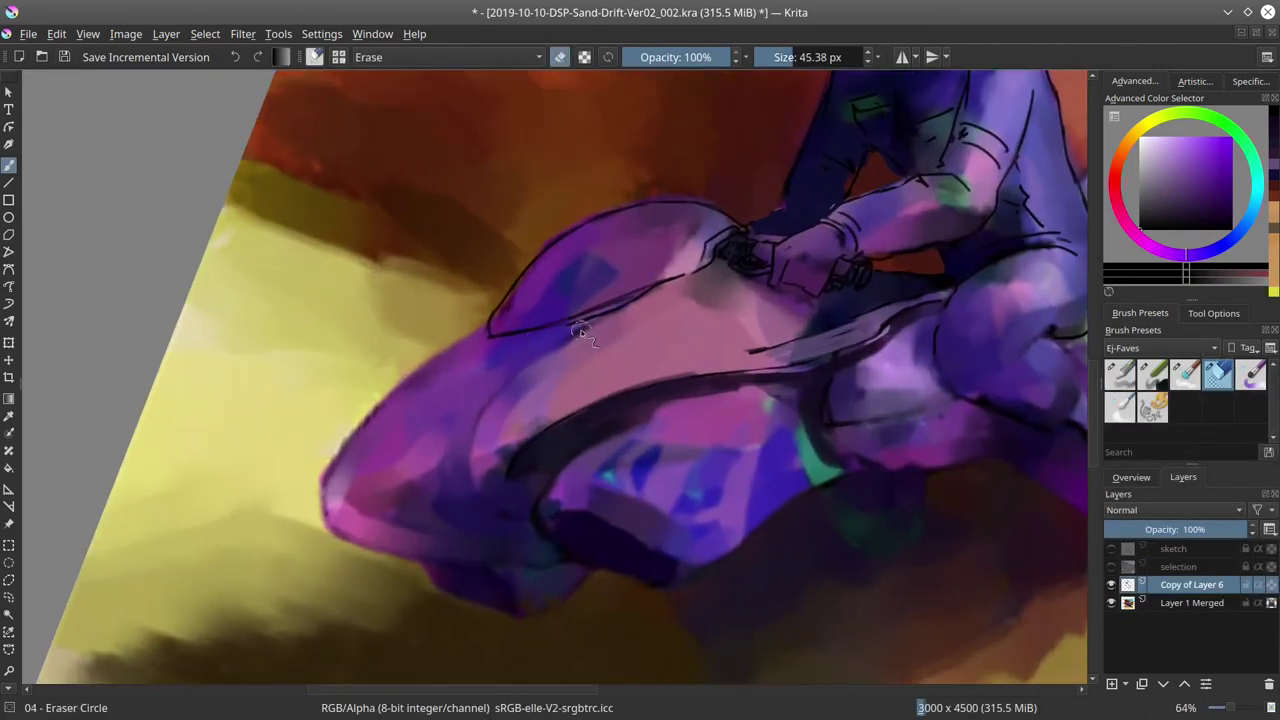
{"action": "key", "text": "slash"}
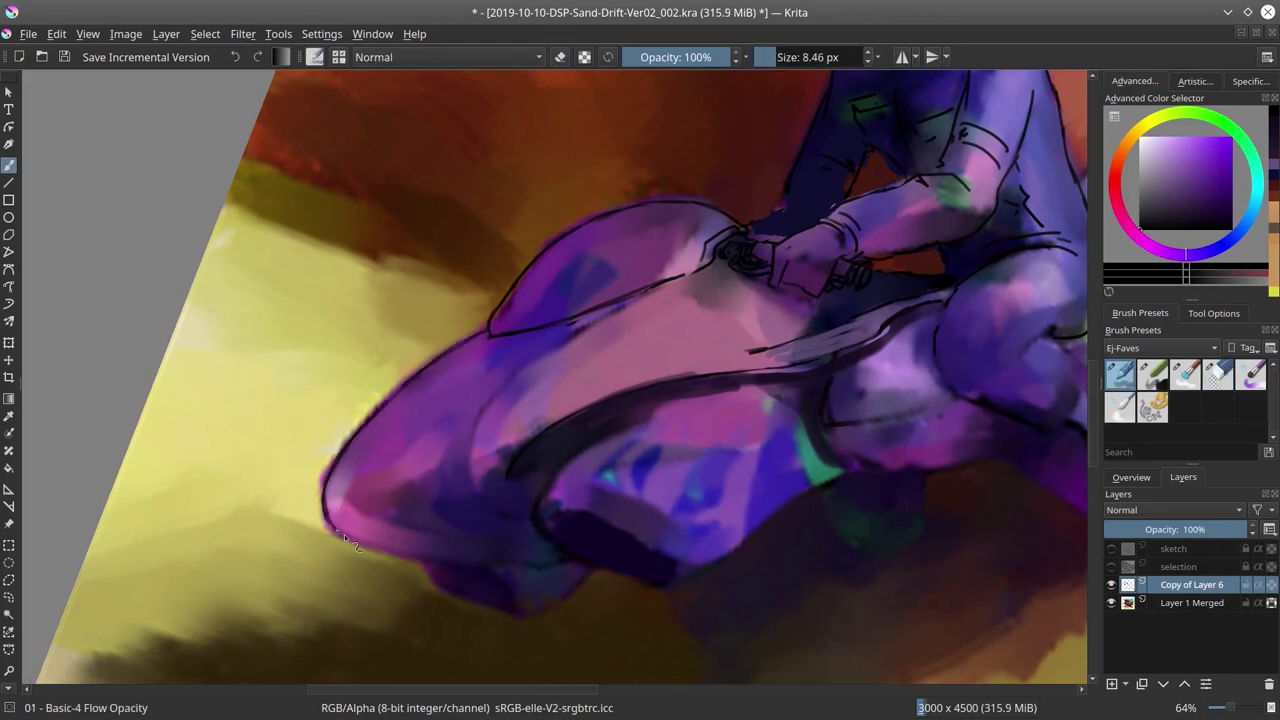
- Ink the bike's lower edges, inner curve and underside, then darken the leg contour
{"action": "left_click_drag", "start_coordinate": [344, 534], "coordinate": [424, 558]}
{"action": "mouse_move", "coordinate": [540, 482]}
{"action": "left_mouse_down"}
{"action": "mouse_move", "coordinate": [472, 470]}
{"action": "mouse_move", "coordinate": [645, 296]}
{"action": "left_mouse_up"}
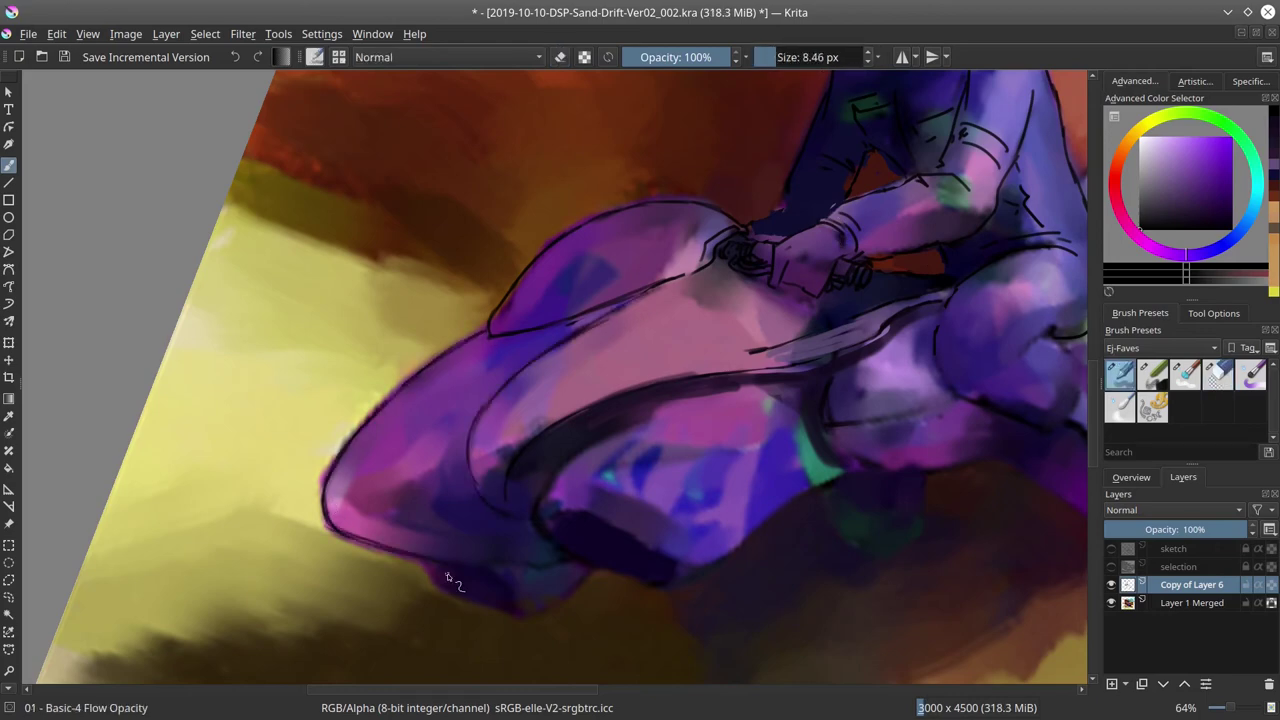
{"action": "left_click_drag", "start_coordinate": [550, 518], "coordinate": [601, 546]}
{"action": "left_click_drag", "start_coordinate": [846, 473], "coordinate": [532, 570]}
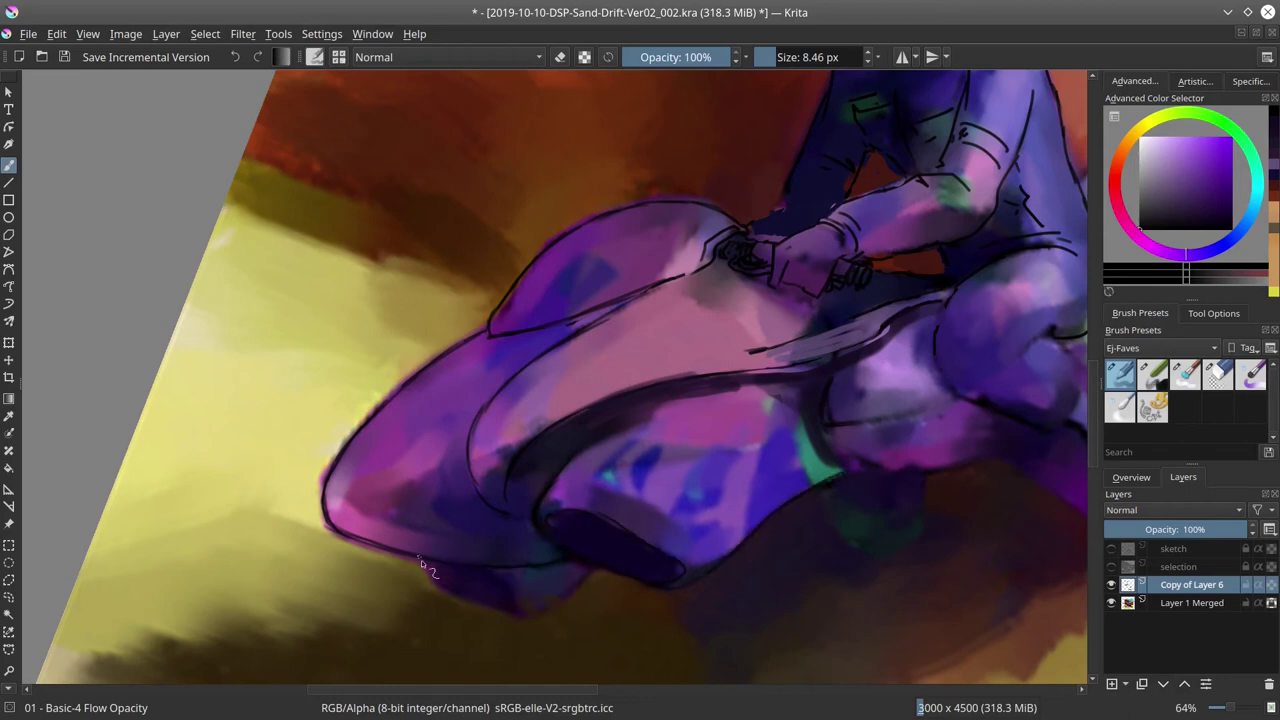
{"action": "mouse_move", "coordinate": [481, 604]}
{"action": "left_mouse_down"}
{"action": "mouse_move", "coordinate": [528, 617]}
{"action": "mouse_move", "coordinate": [571, 589]}
{"action": "left_mouse_up"}
{"action": "left_click_drag", "start_coordinate": [575, 457], "coordinate": [347, 487]}
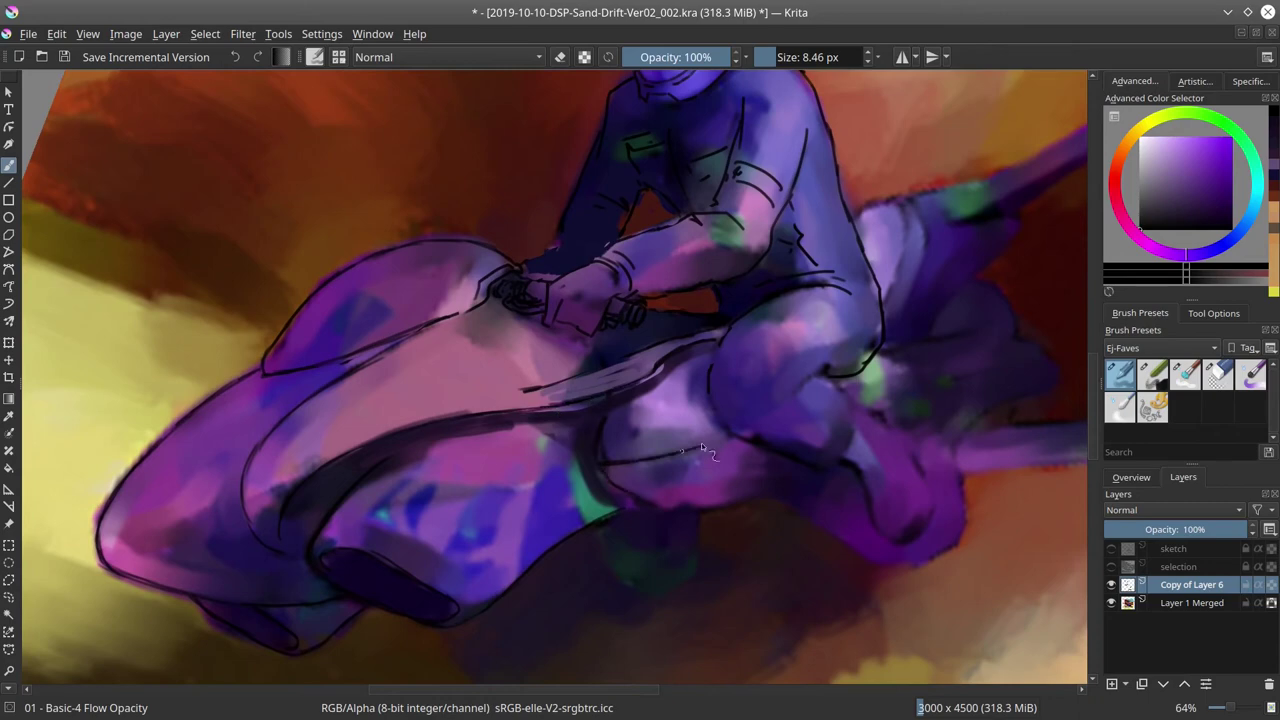
{"action": "left_click_drag", "start_coordinate": [701, 442], "coordinate": [720, 438]}
- Reset rotation, center the painting, then rotate to about -40° and zoom to 58% on the legs
{"action": "scroll", "coordinate": [873, 437], "scroll_direction": "down", "scroll_amount": 4}
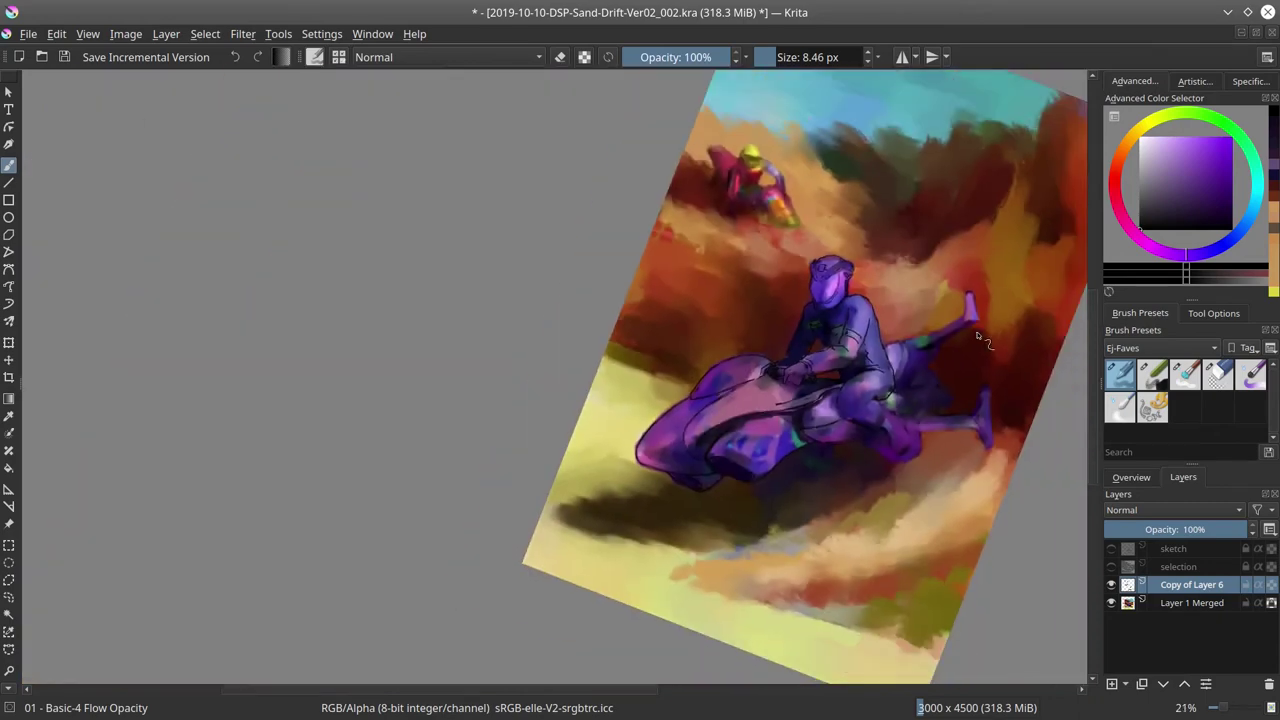
{"action": "key", "text": "5"}
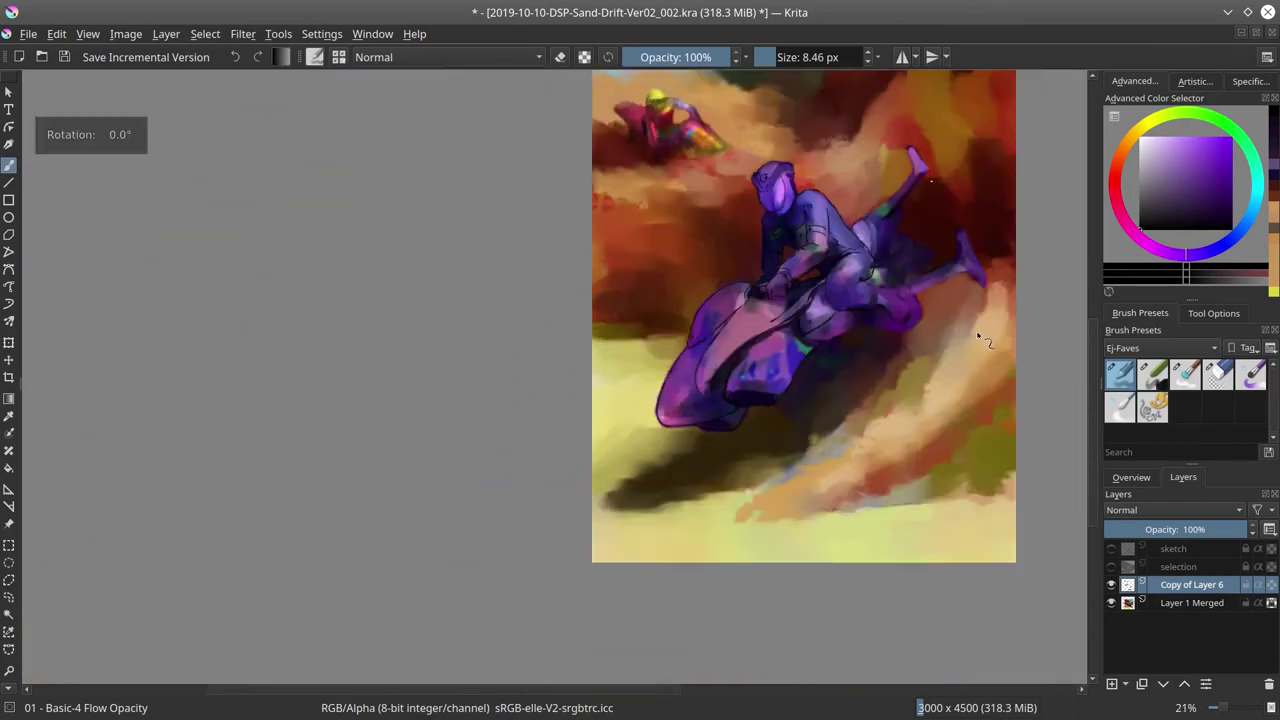
{"action": "left_click", "coordinate": [1131, 477]}
{"action": "key", "text": "m"}
{"action": "left_click_drag", "start_coordinate": [686, 363], "coordinate": [881, 449]}
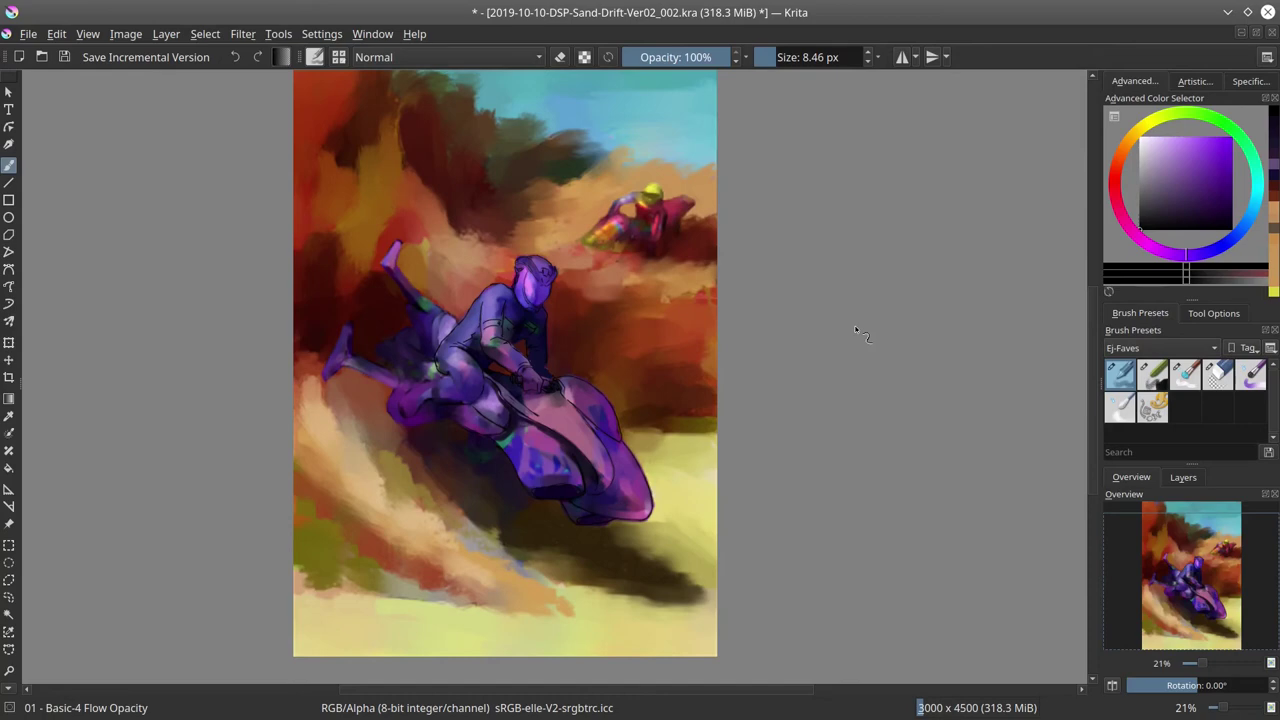
{"action": "left_click_drag", "start_coordinate": [857, 332], "coordinate": [506, 395]}
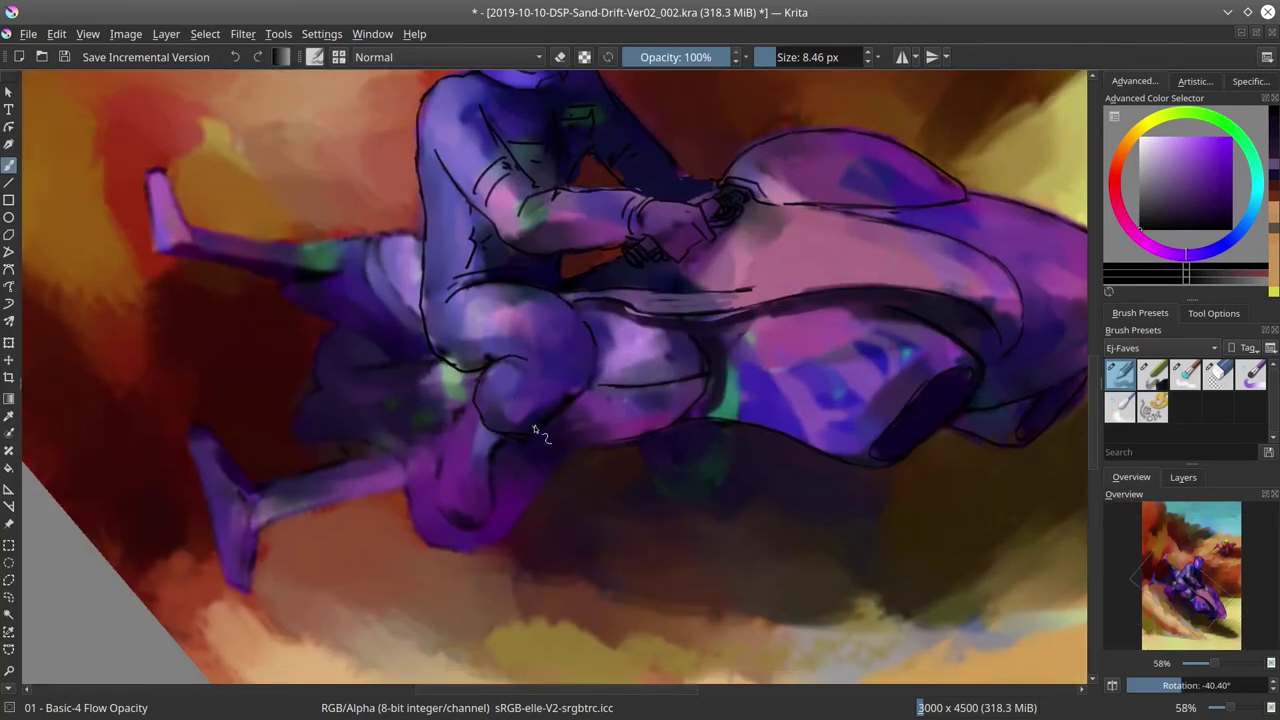
- Ink the knee and leg contours and make Copy of Layer 6 the active layer
{"action": "left_click_drag", "start_coordinate": [600, 338], "coordinate": [587, 392]}
{"action": "mouse_move", "coordinate": [480, 394]}
{"action": "left_mouse_down"}
{"action": "mouse_move", "coordinate": [441, 482]}
{"action": "mouse_move", "coordinate": [462, 530]}
{"action": "left_mouse_up"}
{"action": "left_click", "coordinate": [1183, 477]}
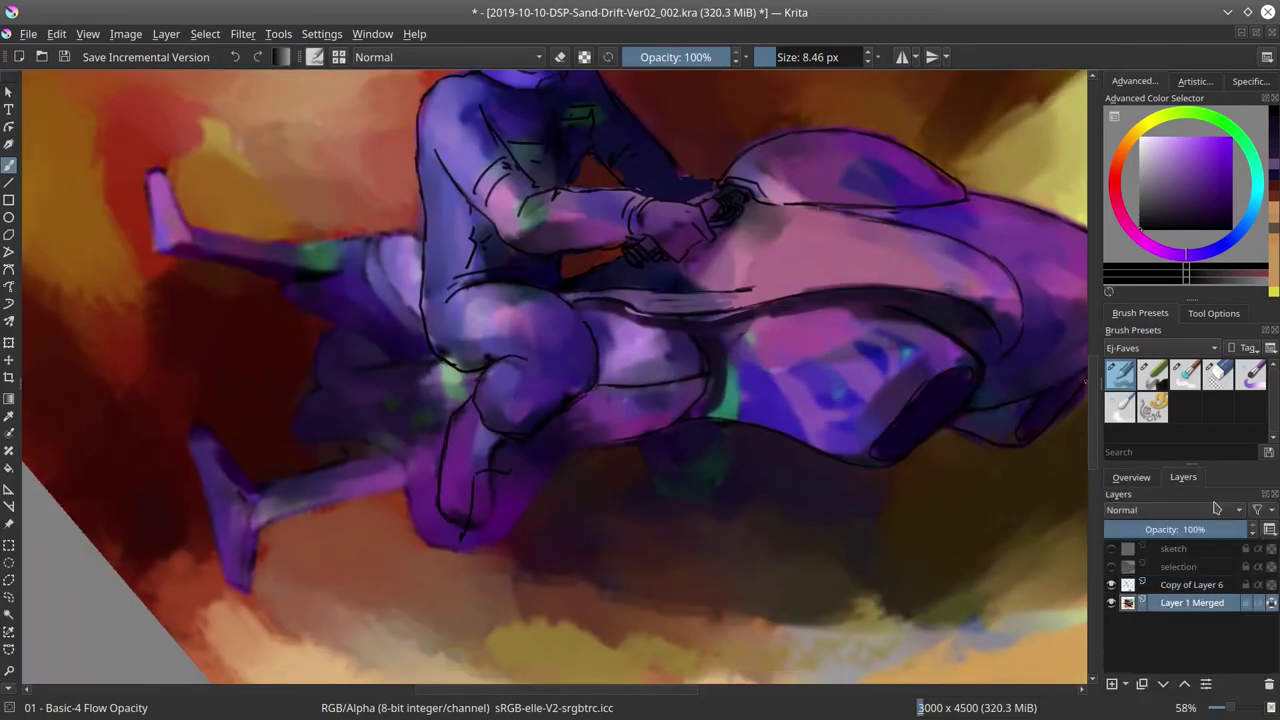
{"action": "left_click", "coordinate": [1185, 374]}
{"action": "key", "text": "slash"}
{"action": "key", "text": "Page_Up"}
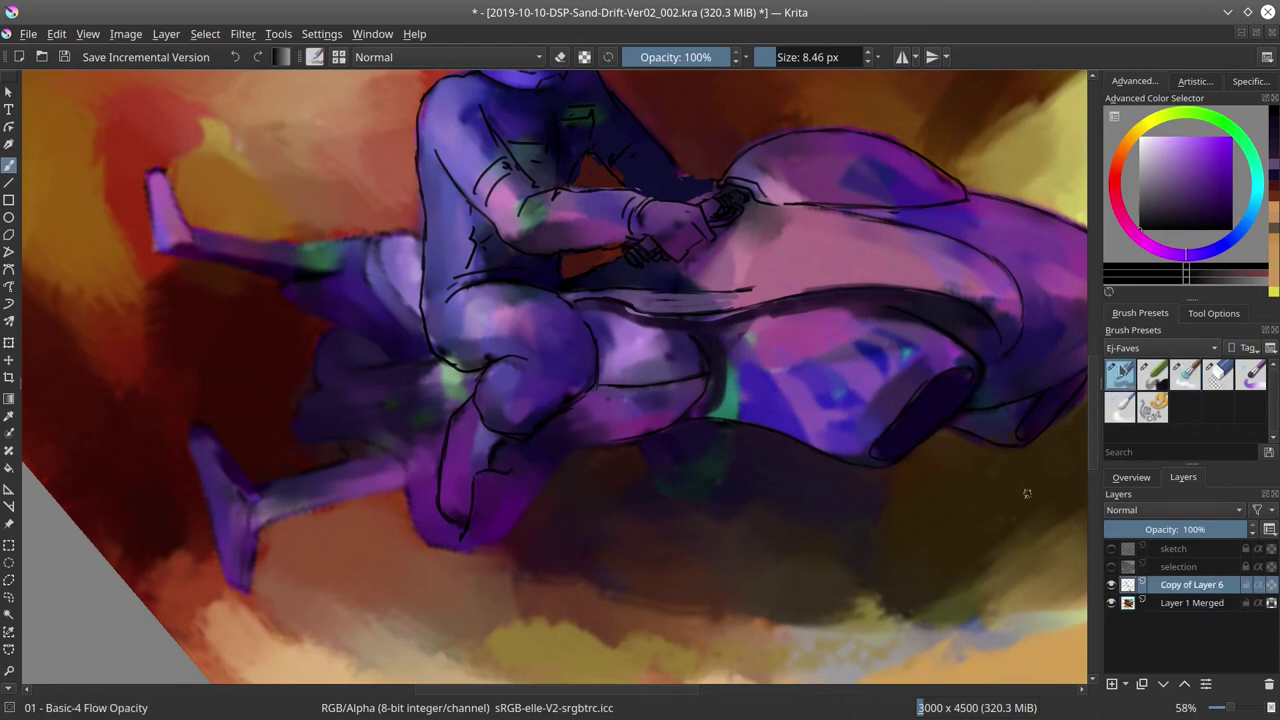
- Outline the bottom and left edge of the foot and the back of the hip and thigh
{"action": "left_click_drag", "start_coordinate": [430, 545], "coordinate": [482, 552]}
{"action": "mouse_move", "coordinate": [472, 478]}
{"action": "left_mouse_down"}
{"action": "mouse_move", "coordinate": [474, 549]}
{"action": "mouse_move", "coordinate": [512, 532]}
{"action": "left_mouse_up"}
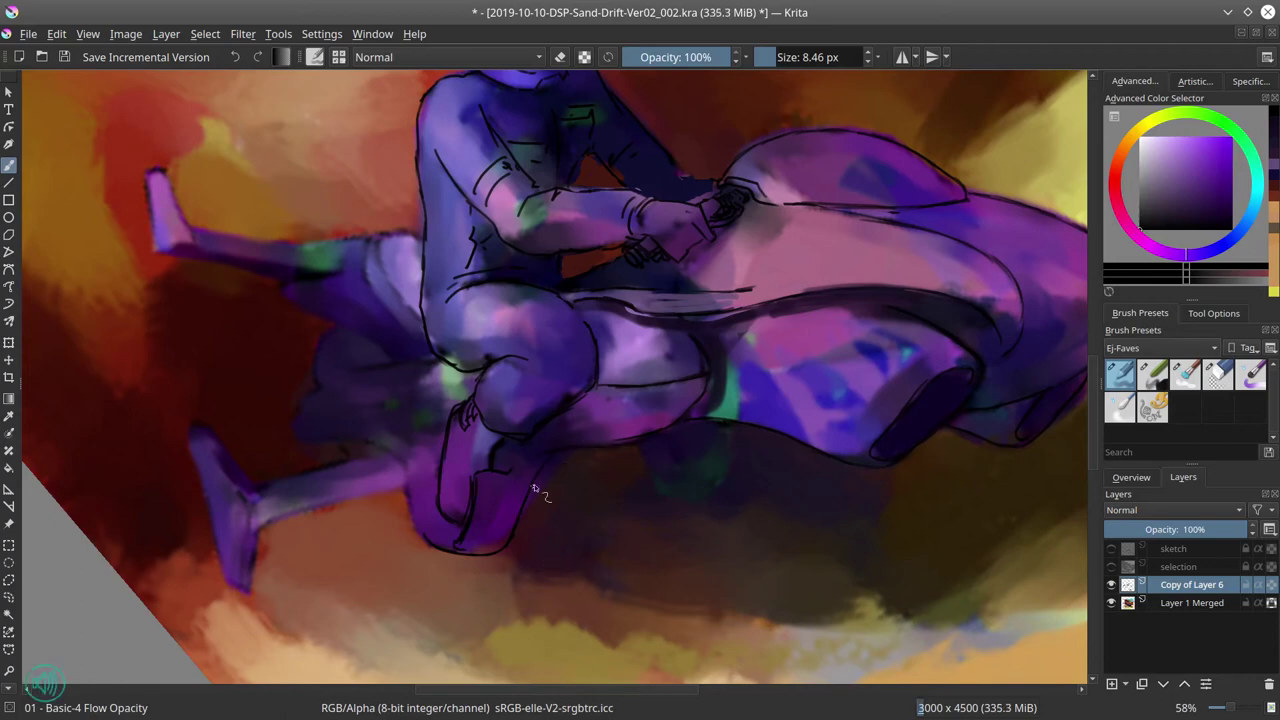
{"action": "left_click_drag", "start_coordinate": [424, 484], "coordinate": [420, 536]}
{"action": "left_click_drag", "start_coordinate": [414, 446], "coordinate": [418, 506]}
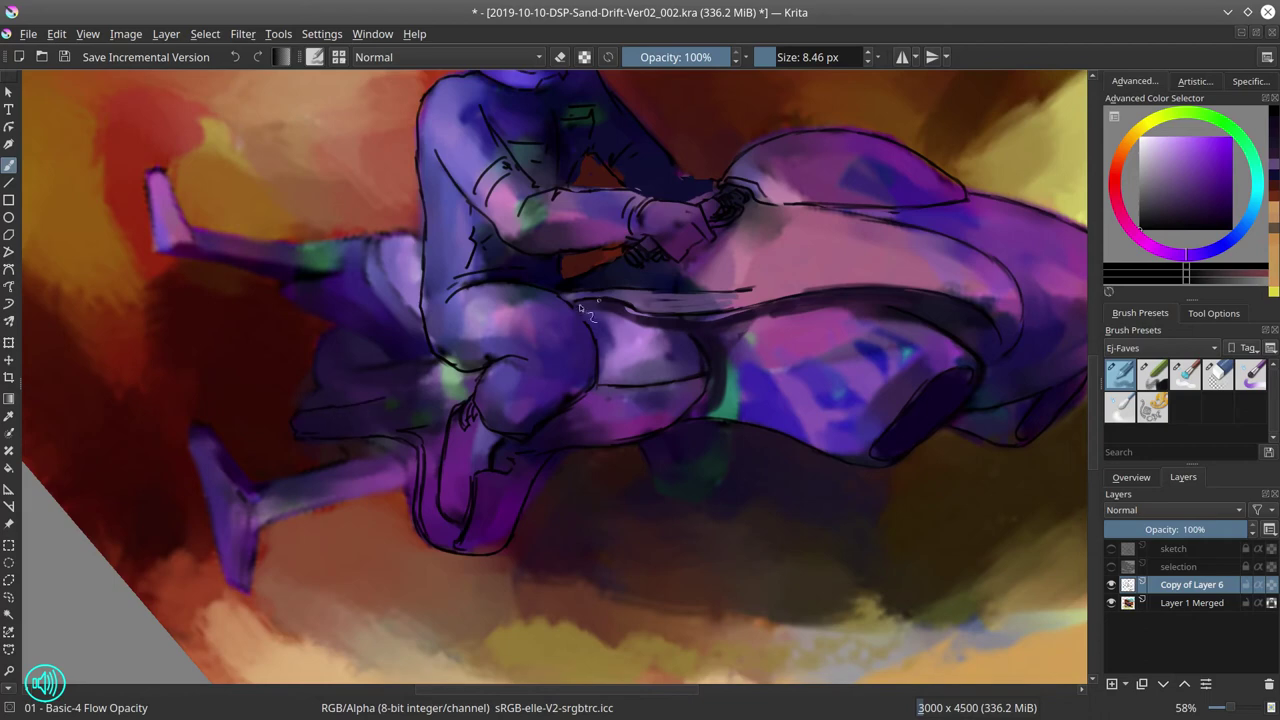
{"action": "left_click_drag", "start_coordinate": [392, 234], "coordinate": [430, 340]}
{"action": "left_click_drag", "start_coordinate": [378, 232], "coordinate": [396, 326]}
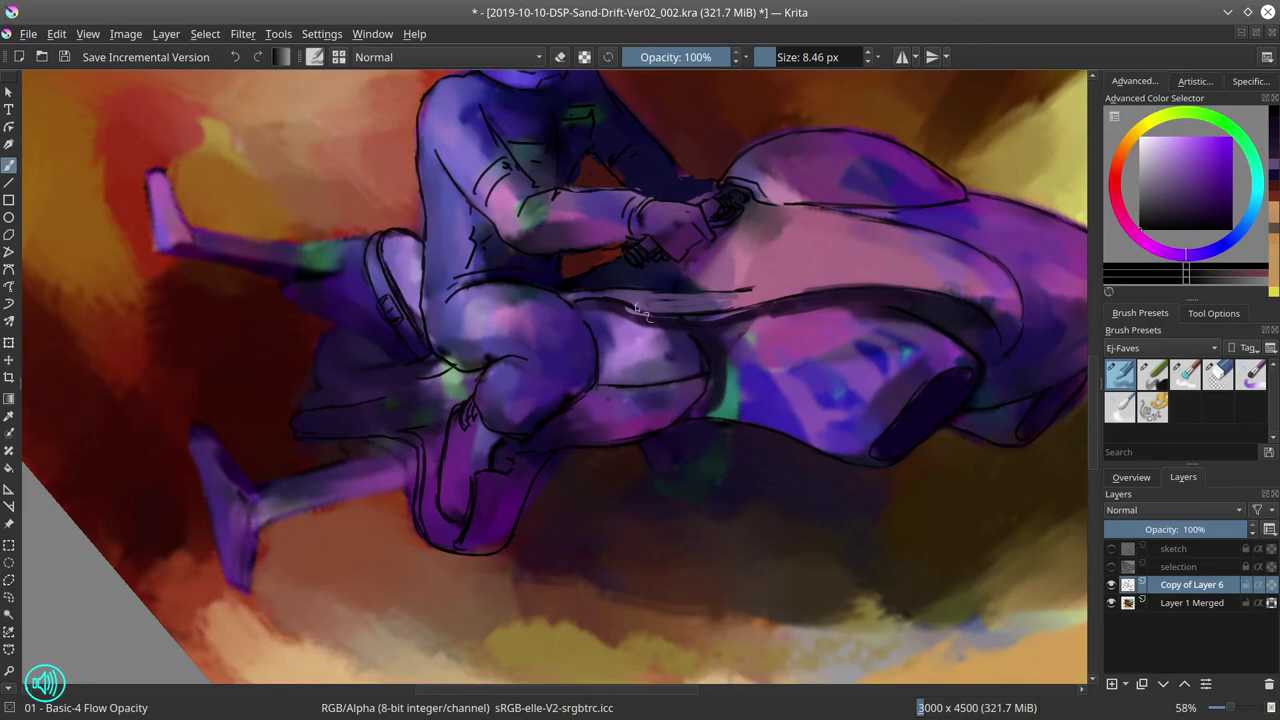
- Erase stray linework near the hip and sketch fold lines on it
{"action": "key", "text": "slash"}
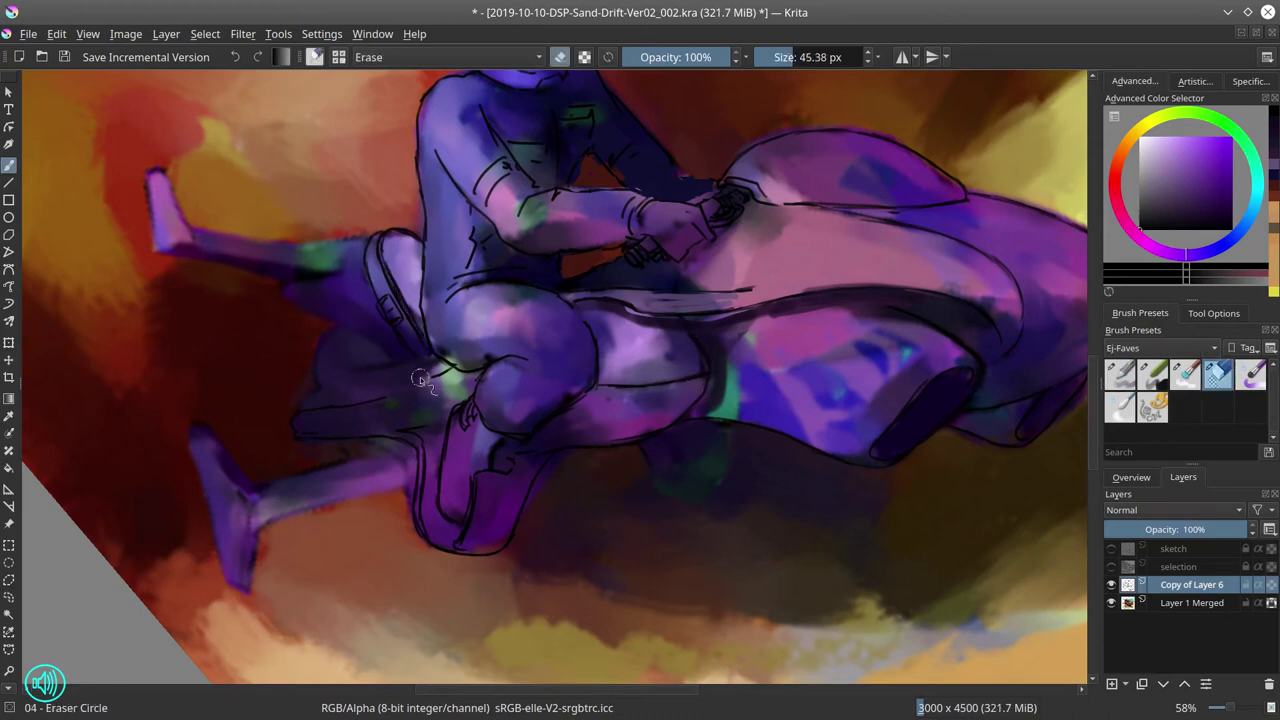
{"action": "left_click_drag", "start_coordinate": [440, 364], "coordinate": [458, 378]}
{"action": "key", "text": "slash"}
{"action": "left_click_drag", "start_coordinate": [372, 385], "coordinate": [395, 415]}
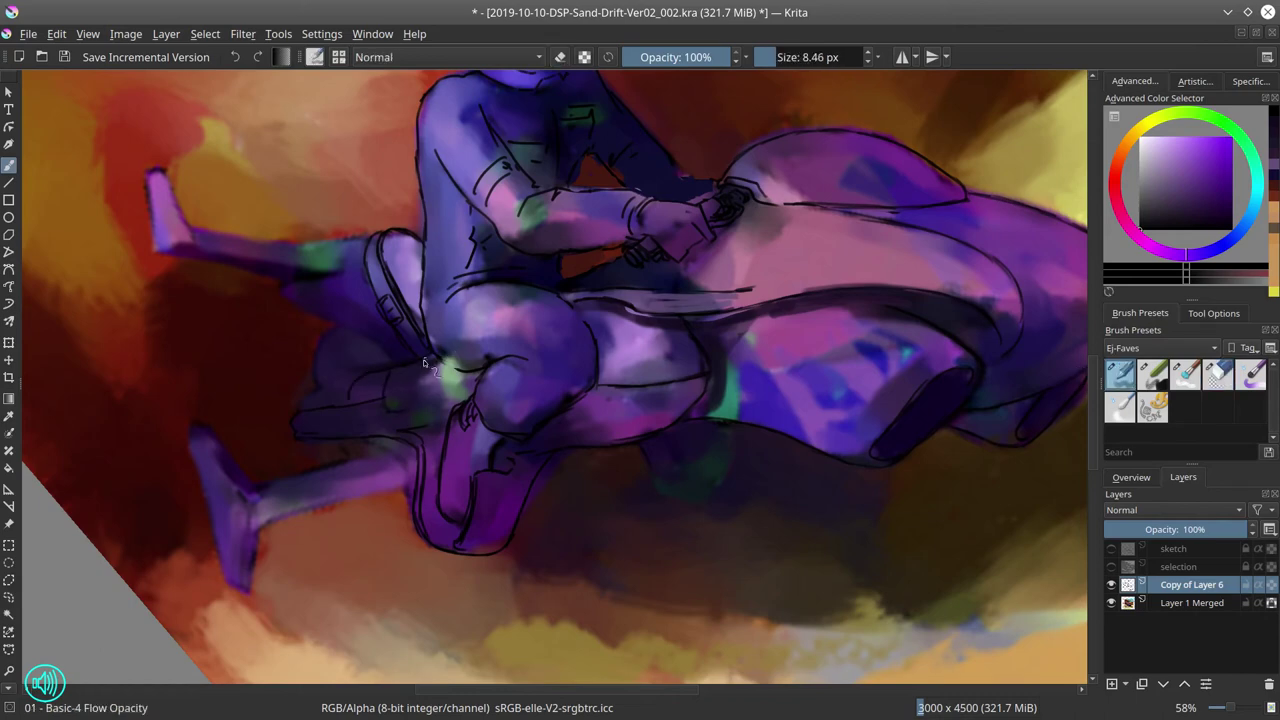
{"action": "mouse_move", "coordinate": [420, 360]}
{"action": "left_mouse_down"}
{"action": "mouse_move", "coordinate": [410, 405]}
{"action": "mouse_move", "coordinate": [432, 410]}
{"action": "left_mouse_up"}
{"action": "left_click_drag", "start_coordinate": [318, 340], "coordinate": [340, 358]}
- Outline the lower foot, both edges of the lower leg, the raised shin and the thigh's underside
{"action": "left_click_drag", "start_coordinate": [190, 425], "coordinate": [230, 590]}
{"action": "left_click_drag", "start_coordinate": [252, 540], "coordinate": [250, 592]}
{"action": "mouse_move", "coordinate": [195, 422]}
{"action": "left_mouse_down"}
{"action": "mouse_move", "coordinate": [245, 470]}
{"action": "mouse_move", "coordinate": [275, 542]}
{"action": "mouse_move", "coordinate": [412, 478]}
{"action": "left_mouse_up"}
{"action": "mouse_move", "coordinate": [250, 496]}
{"action": "left_mouse_down"}
{"action": "mouse_move", "coordinate": [389, 454]}
{"action": "mouse_move", "coordinate": [373, 458]}
{"action": "mouse_move", "coordinate": [415, 465]}
{"action": "left_mouse_up"}
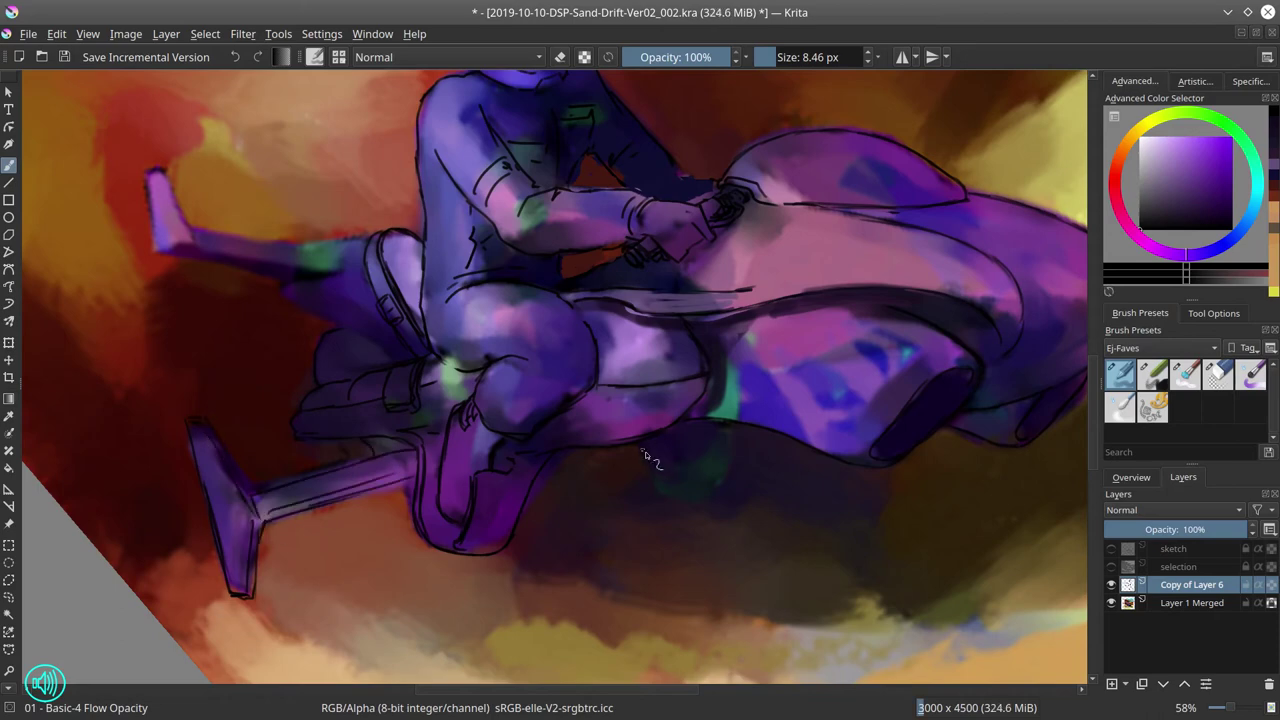
{"action": "key", "text": "4"}
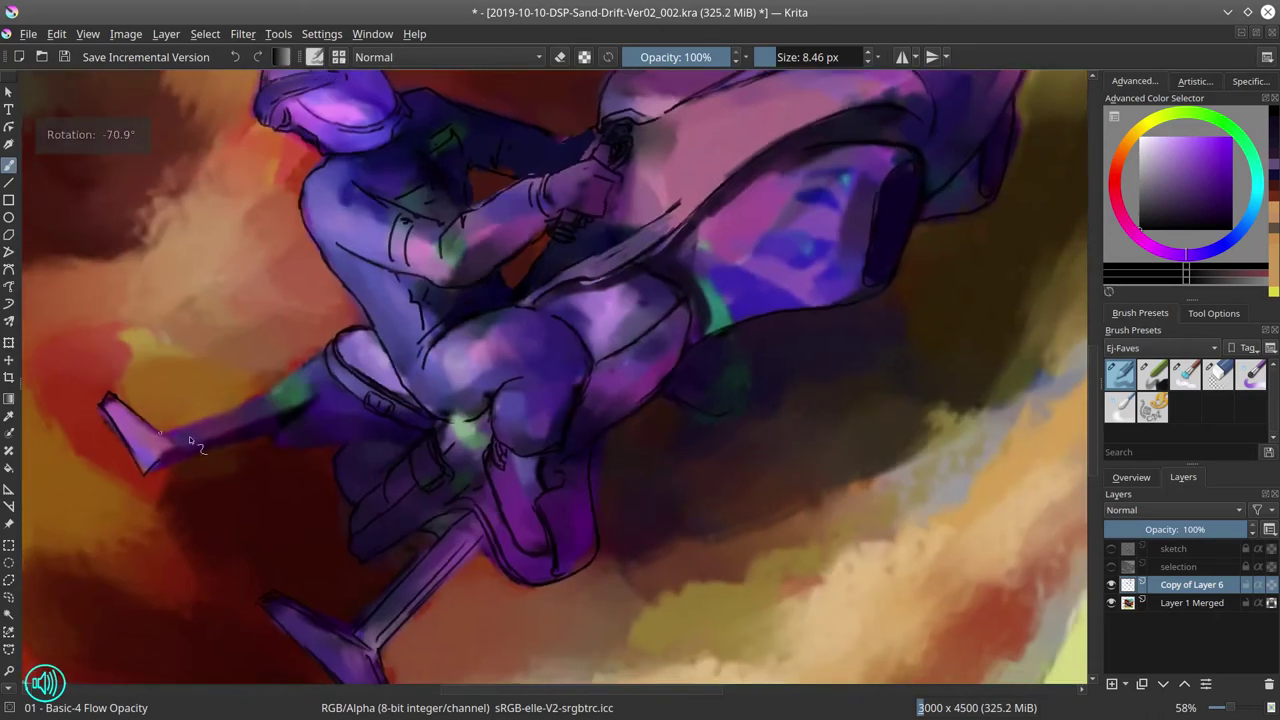
{"action": "mouse_move", "coordinate": [160, 430]}
{"action": "left_mouse_down"}
{"action": "mouse_move", "coordinate": [308, 388]}
{"action": "mouse_move", "coordinate": [150, 468]}
{"action": "left_mouse_up"}
{"action": "left_click_drag", "start_coordinate": [262, 438], "coordinate": [368, 425]}
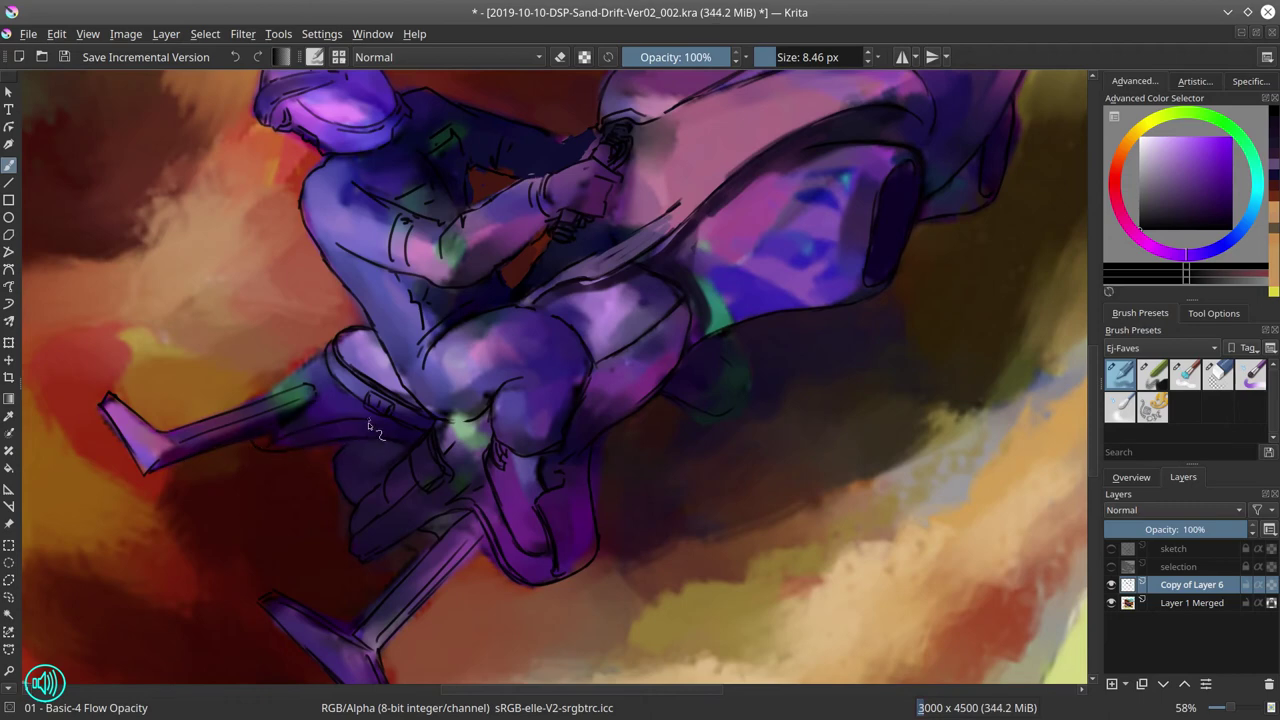
- Rename the linework layer to 'clean sketch'
{"action": "key", "text": "5"}
{"action": "key", "text": "2"}
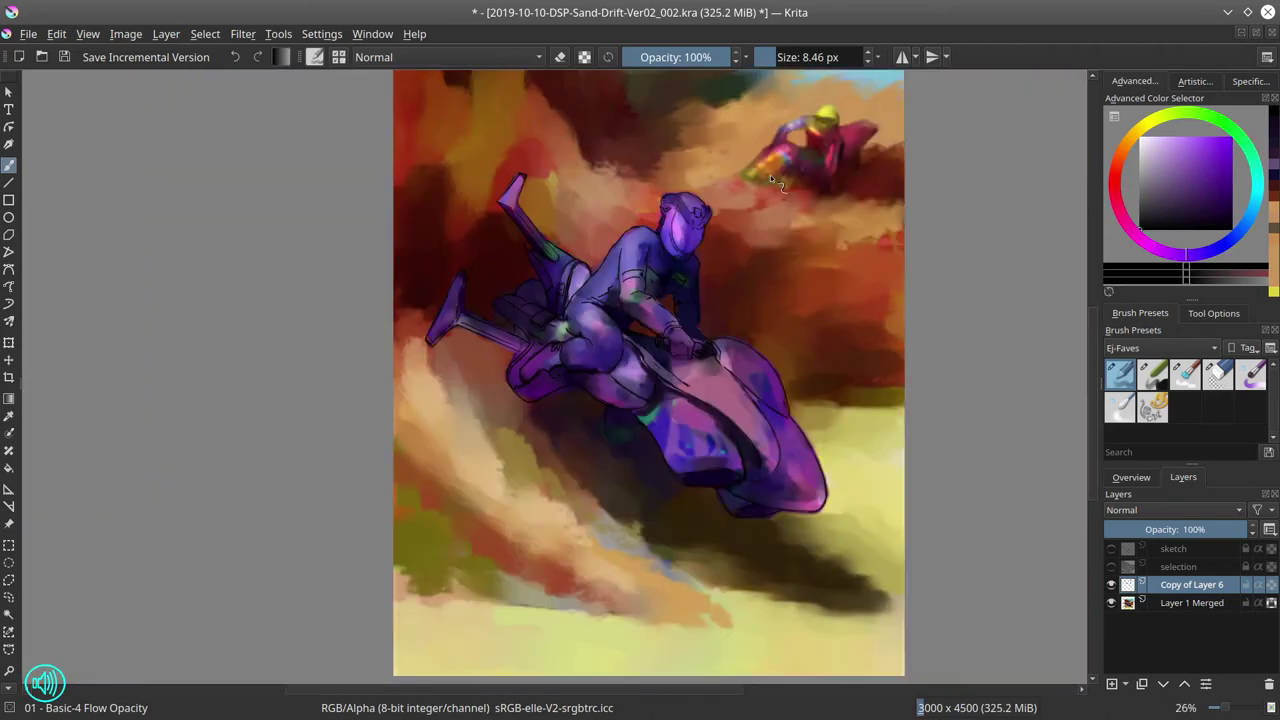
{"action": "double_click", "coordinate": [1190, 585]}
{"action": "type", "text": "clean sketch"}
{"action": "key", "text": "Return"}
- Paint a yellow 52 on the bike's nose and glaze the BLACK SILVER B2 lettering dark orange
{"action": "left_click", "coordinate": [1131, 477]}
{"action": "key", "text": "minus"}
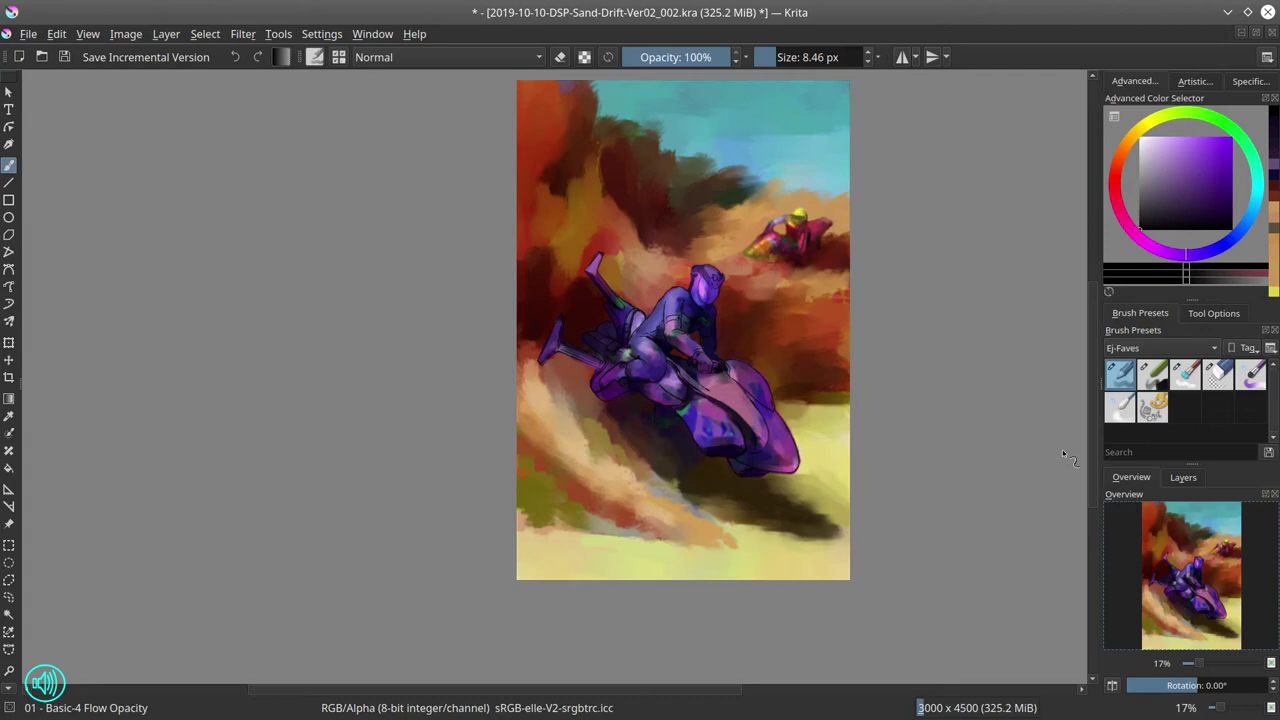
{"action": "mouse_move", "coordinate": [770, 443]}
{"action": "left_mouse_down"}
{"action": "mouse_move", "coordinate": [576, 355]}
{"action": "mouse_move", "coordinate": [770, 352]}
{"action": "left_mouse_up"}
{"action": "key", "text": "bracketright"}
{"action": "left_click", "coordinate": [609, 347], "text": "ctrl"}
{"action": "key", "text": "5"}
{"action": "key", "text": "minus"}
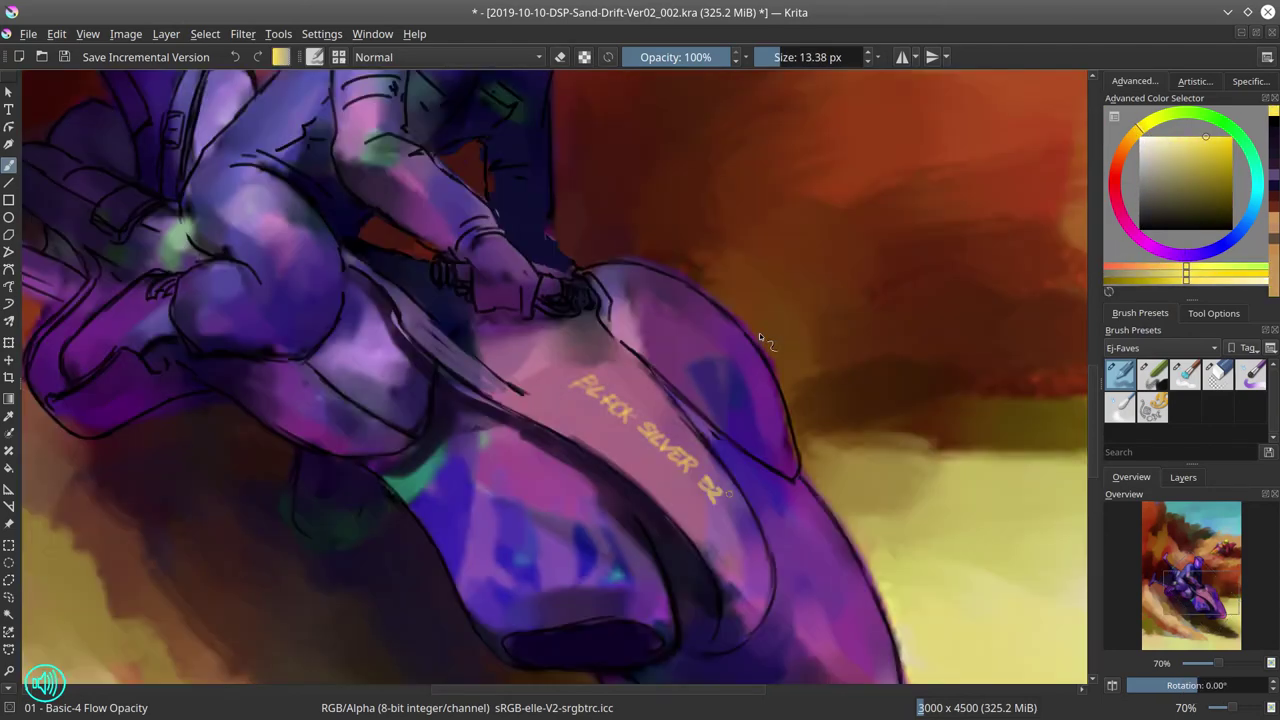
{"action": "key", "text": "bracketright"}
{"action": "mouse_move", "coordinate": [731, 497]}
{"action": "left_mouse_down"}
{"action": "mouse_move", "coordinate": [716, 540]}
{"action": "mouse_move", "coordinate": [768, 548]}
{"action": "left_mouse_up"}
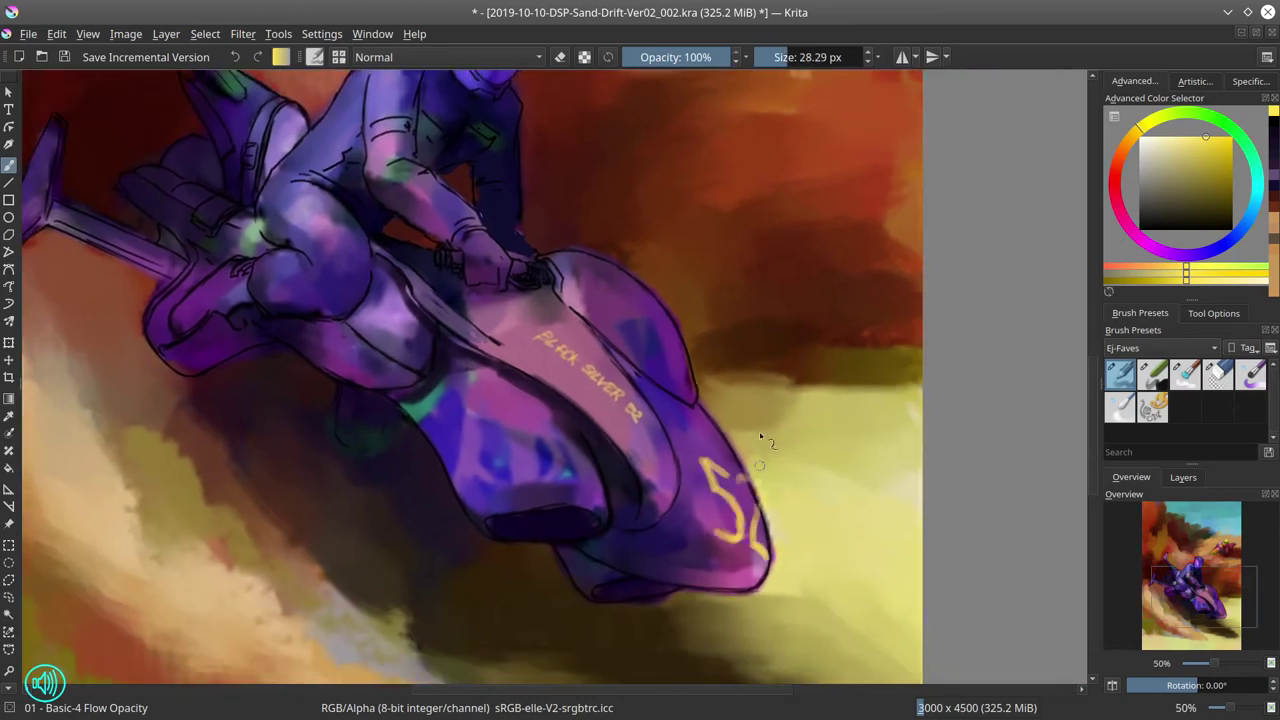
{"action": "left_click", "coordinate": [600, 370], "text": "ctrl"}
{"action": "left_click_drag", "start_coordinate": [570, 360], "coordinate": [646, 377]}
- Paint green IDT lettering on the bike's side
{"action": "left_click", "coordinate": [488, 431], "text": "ctrl"}
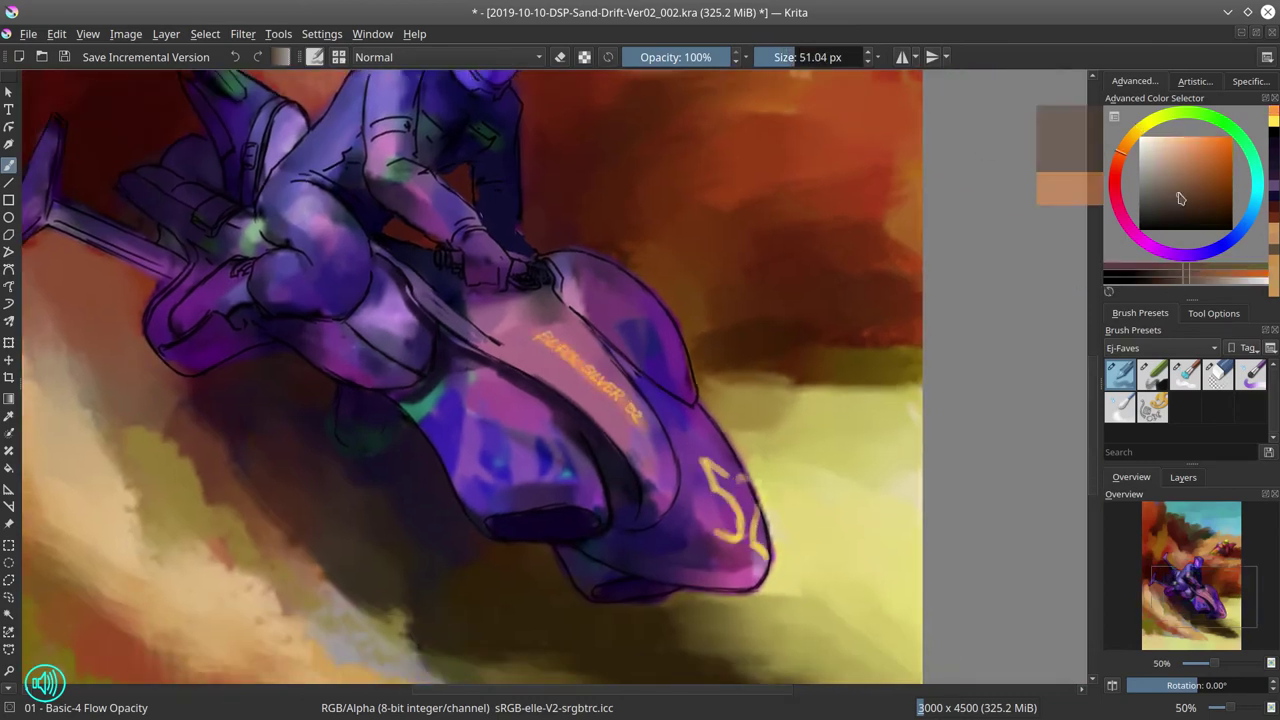
{"action": "mouse_move", "coordinate": [488, 431]}
{"action": "left_mouse_down"}
{"action": "mouse_move", "coordinate": [470, 390]}
{"action": "mouse_move", "coordinate": [600, 488]}
{"action": "left_mouse_up"}
{"action": "key", "text": "bracketleft"}
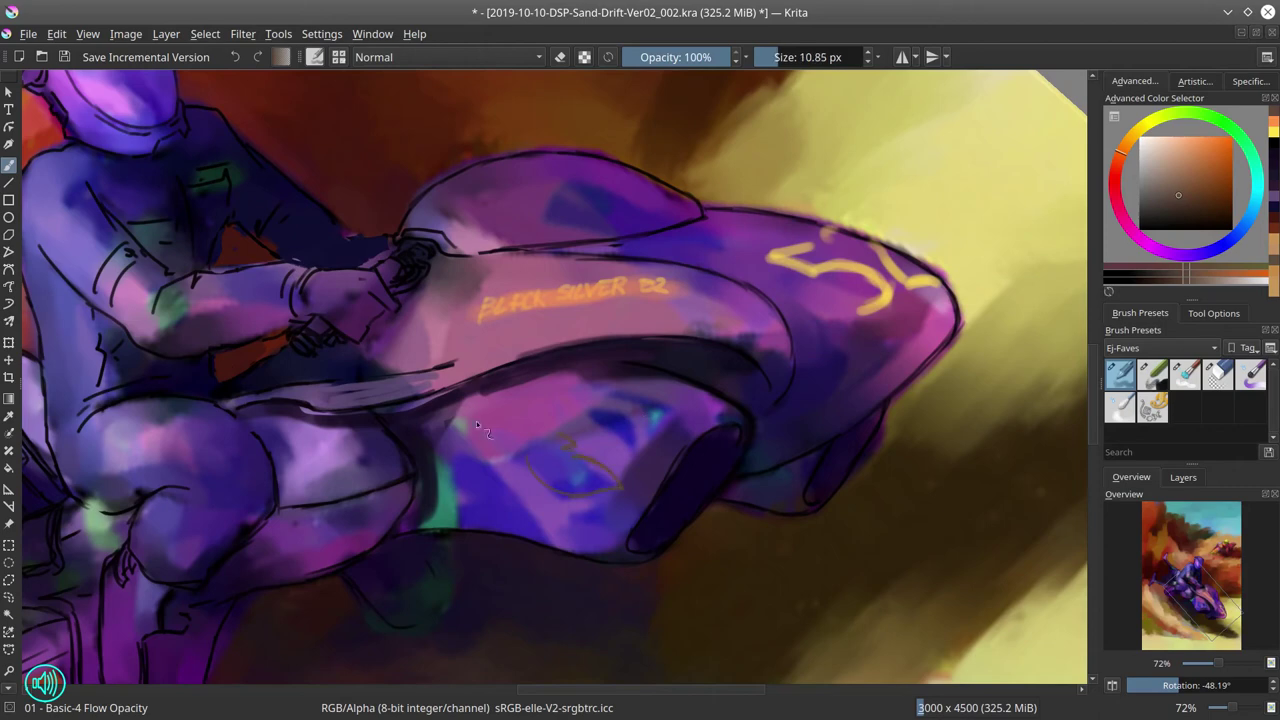
{"action": "left_click", "coordinate": [465, 488], "text": "ctrl"}
{"action": "key", "text": "bracketright"}
{"action": "mouse_move", "coordinate": [476, 480]}
{"action": "left_mouse_down"}
{"action": "mouse_move", "coordinate": [480, 515]}
{"action": "mouse_move", "coordinate": [512, 478]}
{"action": "left_mouse_up"}
{"action": "mouse_move", "coordinate": [502, 480]}
{"action": "left_mouse_down"}
{"action": "mouse_move", "coordinate": [500, 516]}
{"action": "mouse_move", "coordinate": [470, 510]}
{"action": "left_mouse_up"}
- Add dark purple marks and a short orange stripe on the bike
{"action": "left_click", "coordinate": [645, 448], "text": "ctrl"}
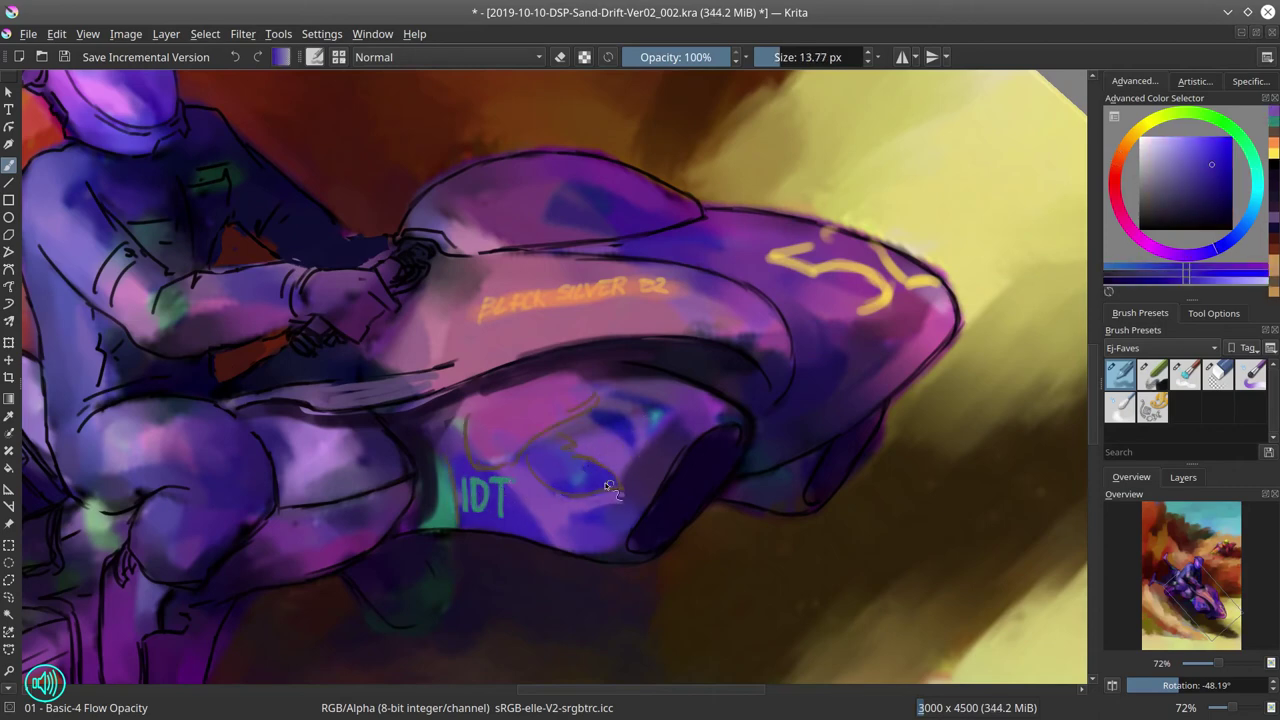
{"action": "left_click_drag", "start_coordinate": [737, 312], "coordinate": [707, 374]}
{"action": "left_click", "coordinate": [760, 430], "text": "ctrl"}
{"action": "left_click_drag", "start_coordinate": [760, 430], "coordinate": [777, 446]}
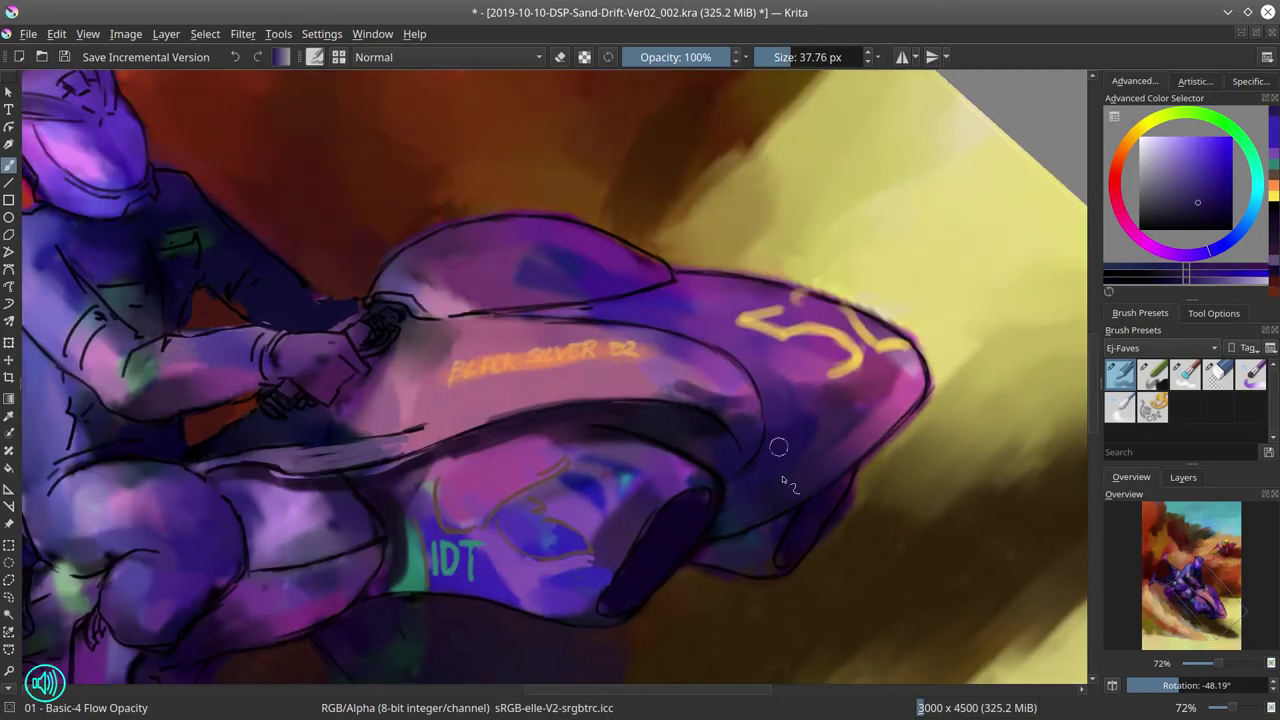
{"action": "left_click", "coordinate": [455, 372], "text": "ctrl"}
{"action": "key", "text": "bracketleft"}
{"action": "key", "text": "bracketleft"}
{"action": "key", "text": "bracketleft"}
{"action": "key", "text": "bracketleft"}
{"action": "left_click_drag", "start_coordinate": [443, 400], "coordinate": [470, 397]}
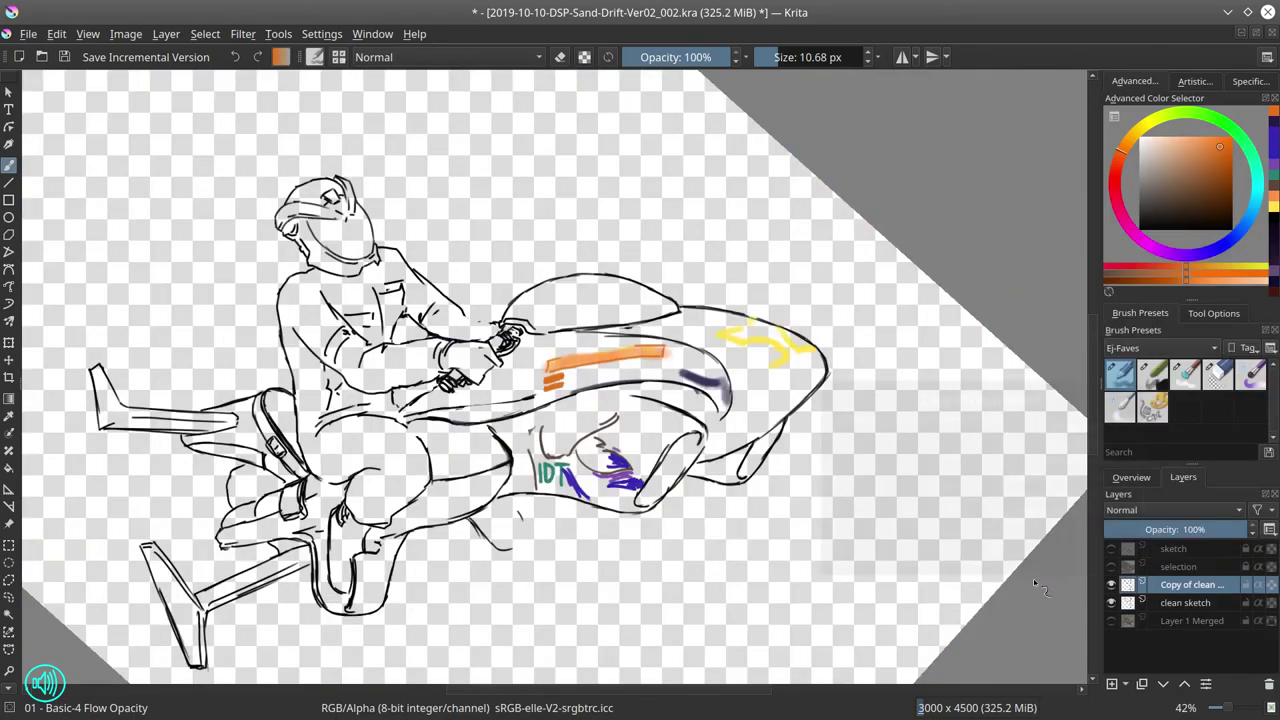
{"action": "key", "text": "ctrl+r"}
- Lasso the orange stripe, yellow numerals and IDT decal areas on the bike
{"action": "mouse_move", "coordinate": [545, 352]}
{"action": "left_mouse_down"}
{"action": "mouse_move", "coordinate": [690, 400]}
{"action": "mouse_move", "coordinate": [668, 340]}
{"action": "mouse_move", "coordinate": [820, 368]}
{"action": "mouse_move", "coordinate": [705, 326]}
{"action": "left_mouse_up"}
{"action": "mouse_move", "coordinate": [522, 425]}
{"action": "left_mouse_down"}
{"action": "mouse_move", "coordinate": [658, 430]}
{"action": "mouse_move", "coordinate": [522, 488]}
{"action": "left_mouse_up"}
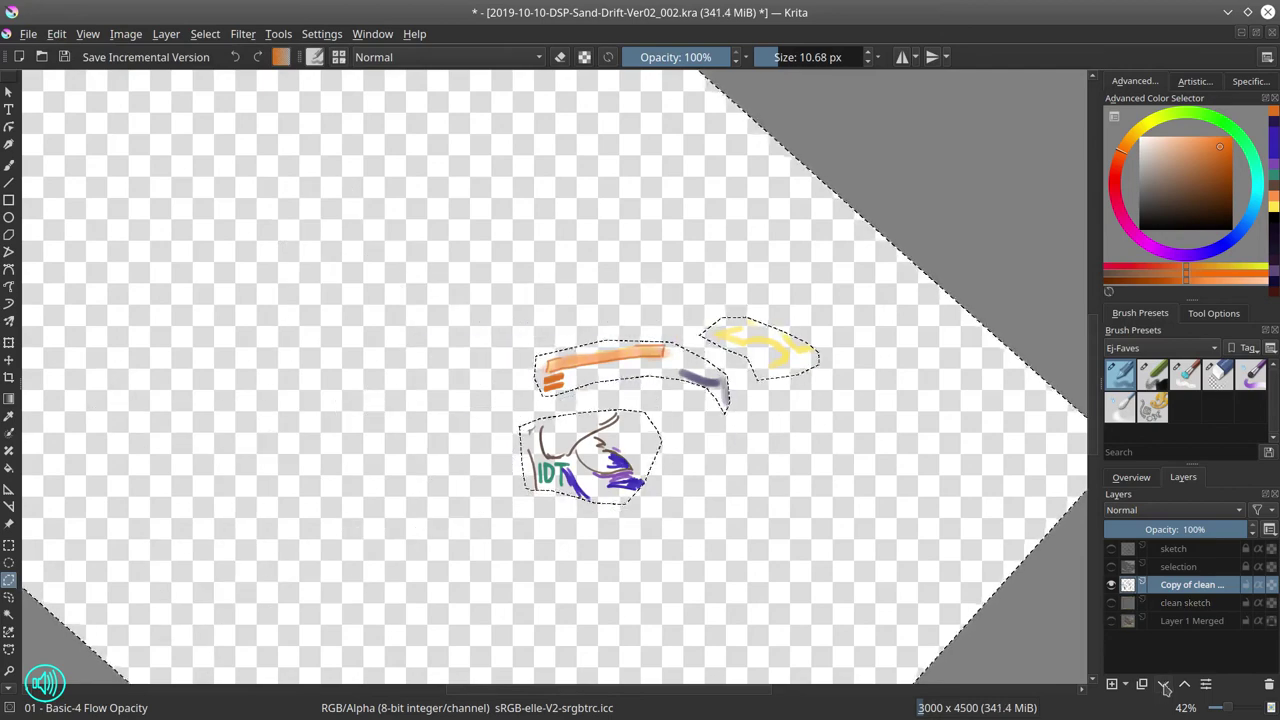
{"action": "left_click", "coordinate": [56, 34]}
{"action": "left_click", "coordinate": [56, 34]}
- Hide clean sketch, deselect, and merge the decal copy down into the painted colour layer
{"action": "left_click", "coordinate": [1111, 584]}
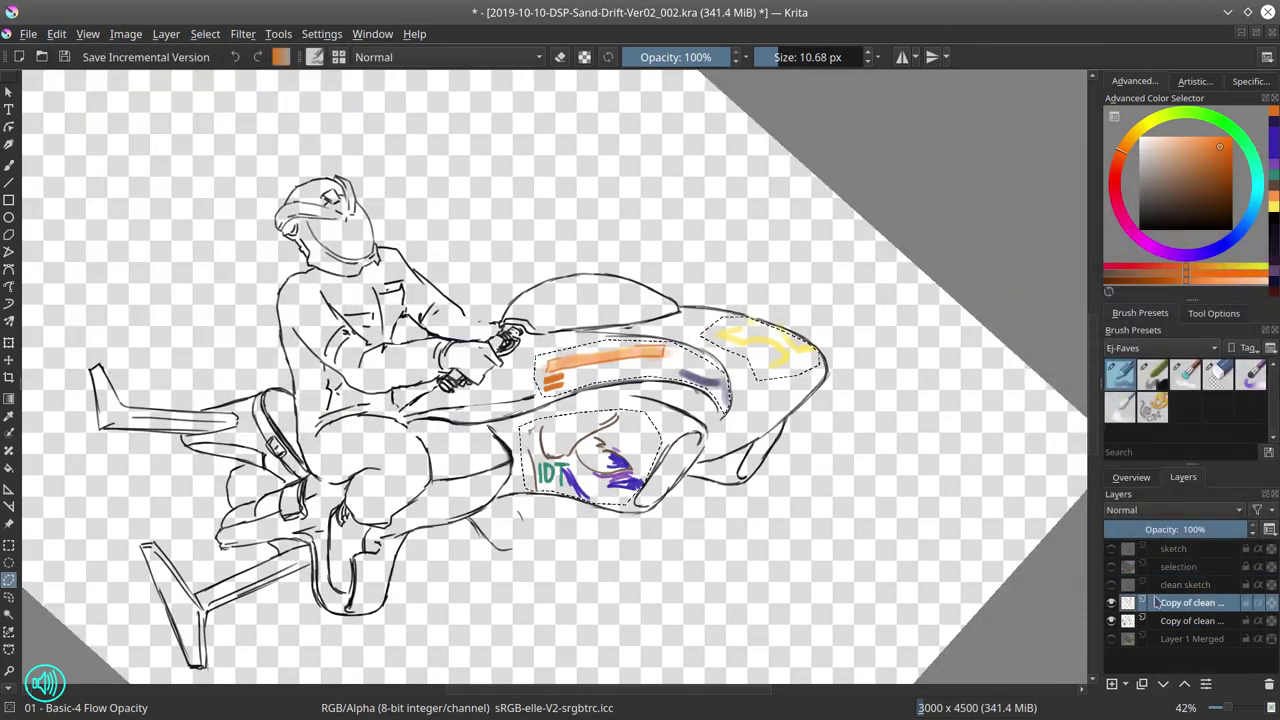
{"action": "left_click", "coordinate": [1111, 638]}
{"action": "left_click", "coordinate": [1185, 620]}
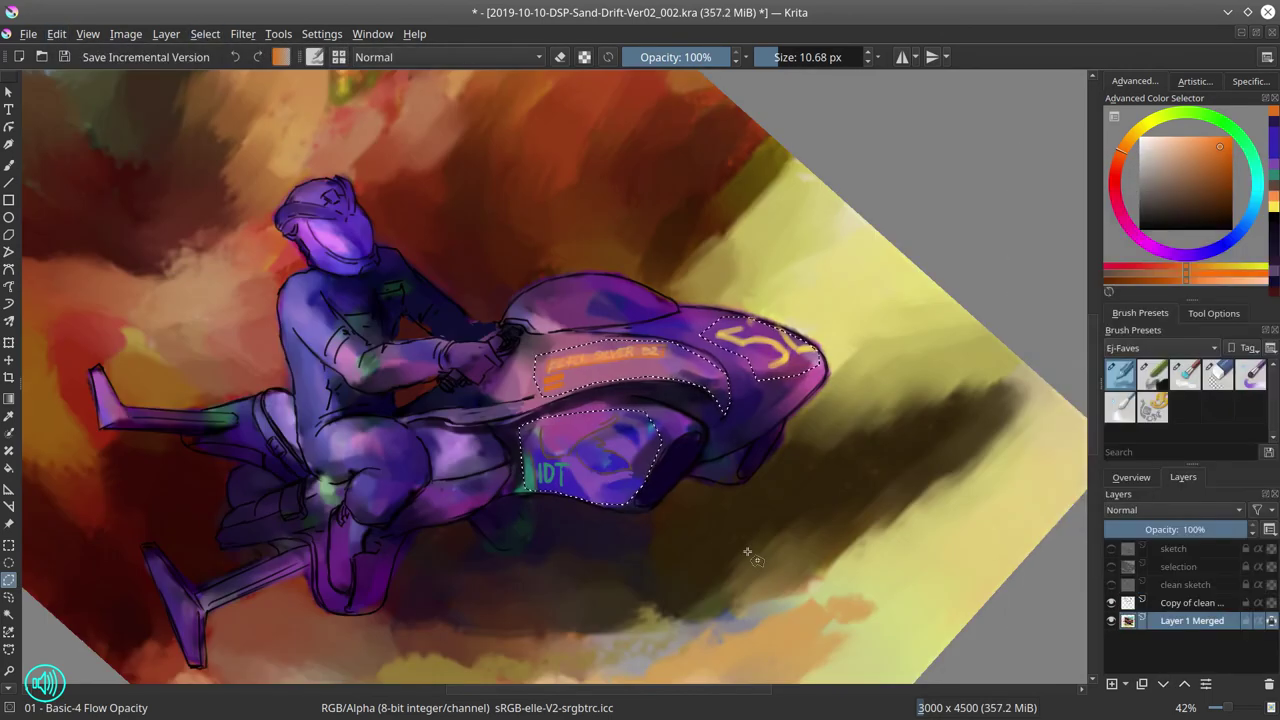
{"action": "key", "text": "ctrl+shift+a"}
{"action": "right_click", "coordinate": [1175, 625]}
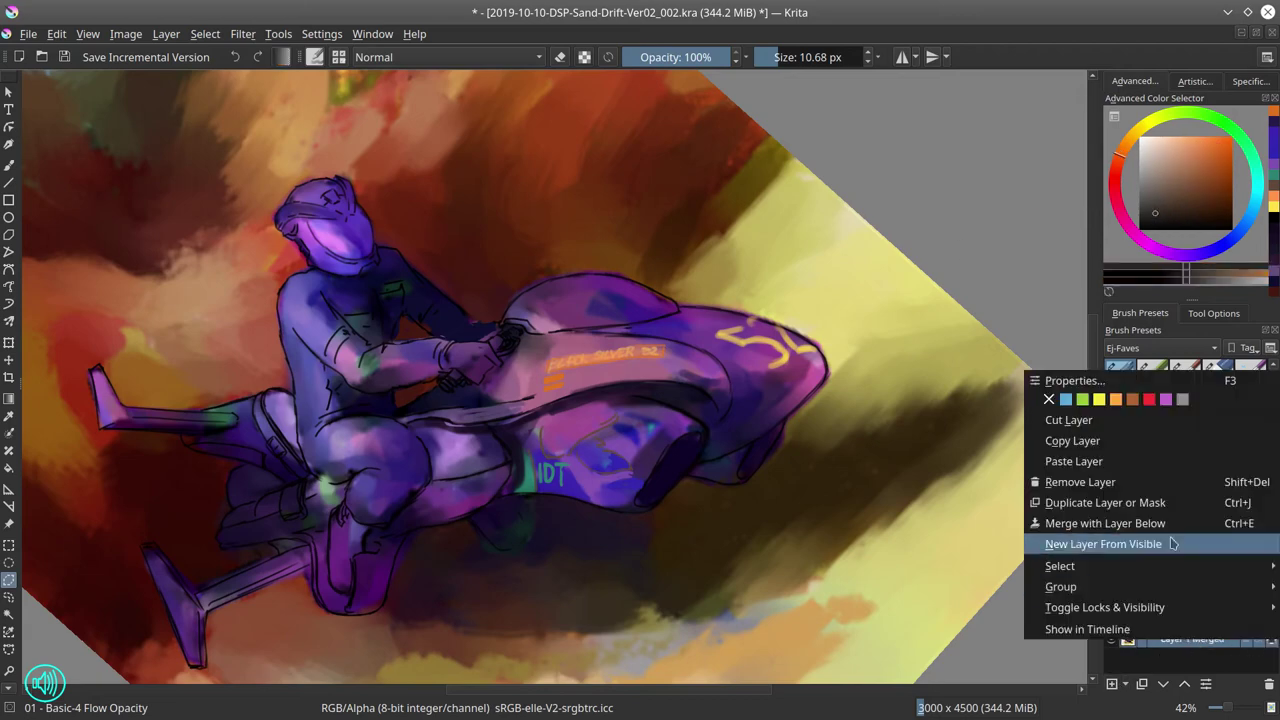
{"action": "left_click", "coordinate": [1110, 520]}
{"action": "left_click", "coordinate": [1131, 477]}
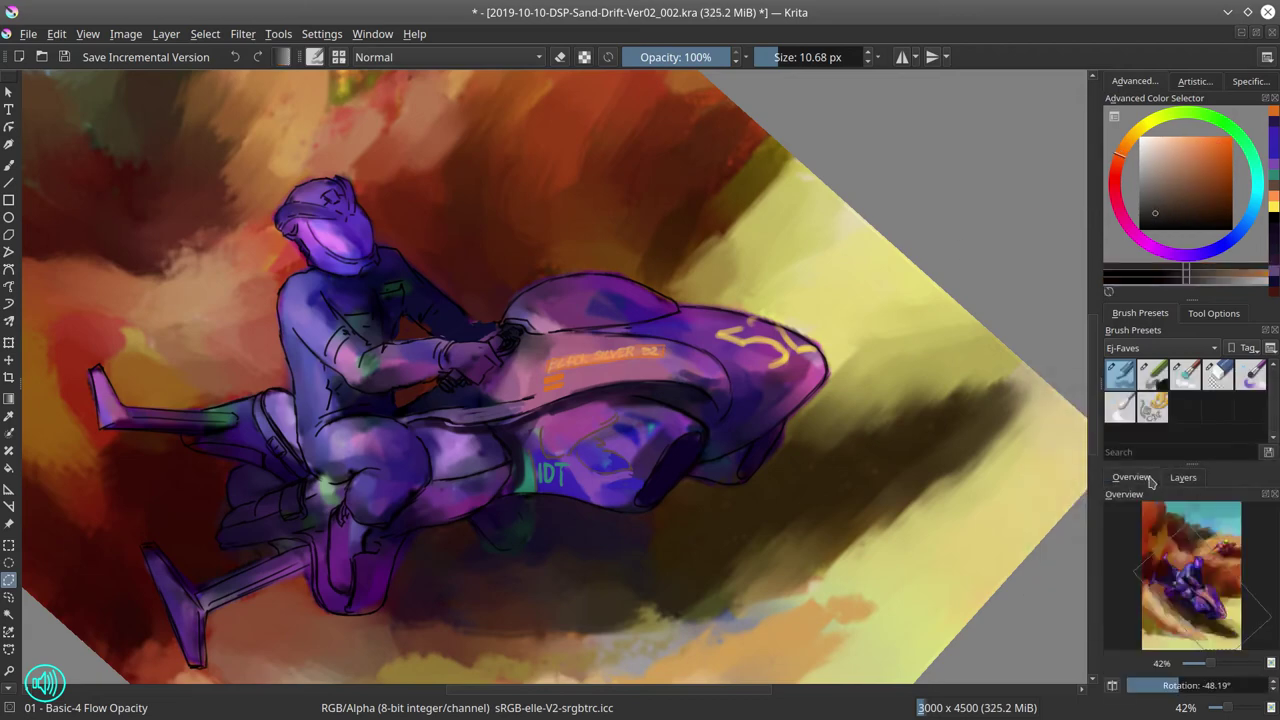
- Blend the shading on the helmet's side, chin and top with the soft textured blender
{"action": "key", "text": "slash"}
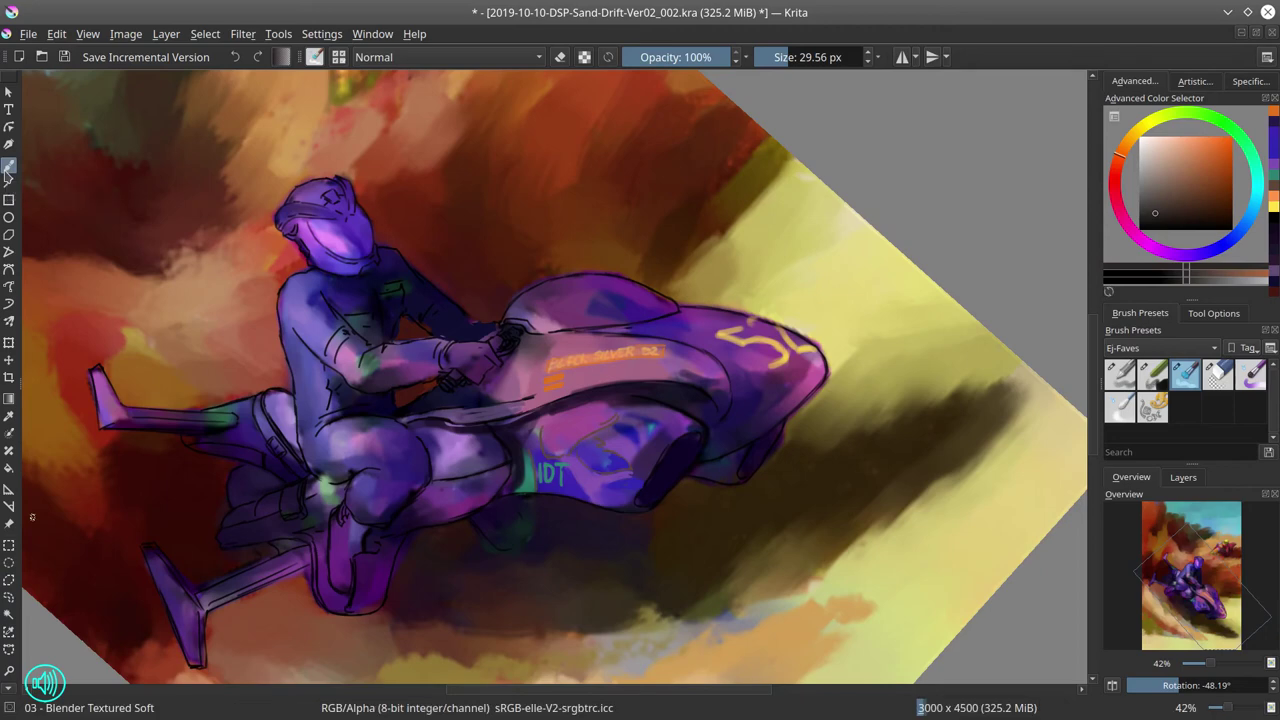
{"action": "scroll", "coordinate": [338, 465], "scroll_direction": "up", "scroll_amount": 4}
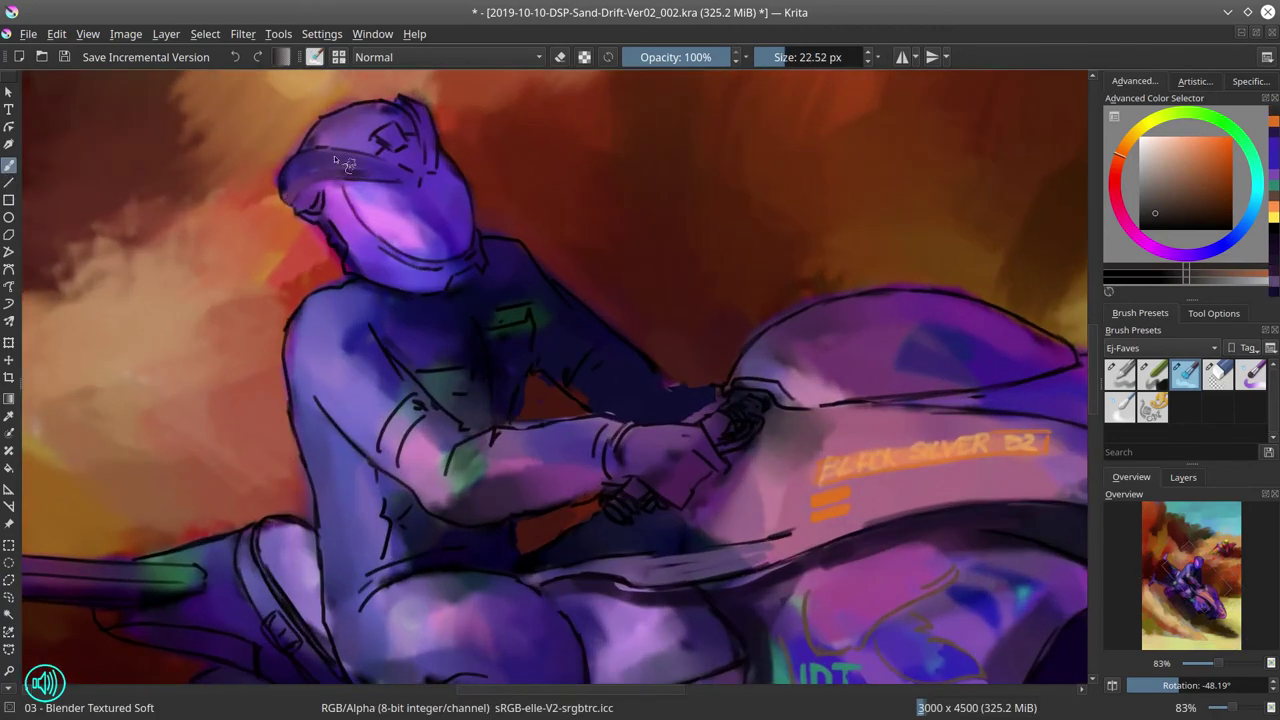
{"action": "mouse_move", "coordinate": [384, 168]}
{"action": "left_mouse_down"}
{"action": "mouse_move", "coordinate": [305, 212]}
{"action": "mouse_move", "coordinate": [395, 272]}
{"action": "mouse_move", "coordinate": [390, 290]}
{"action": "mouse_move", "coordinate": [300, 320]}
{"action": "mouse_move", "coordinate": [290, 435]}
{"action": "left_mouse_up"}
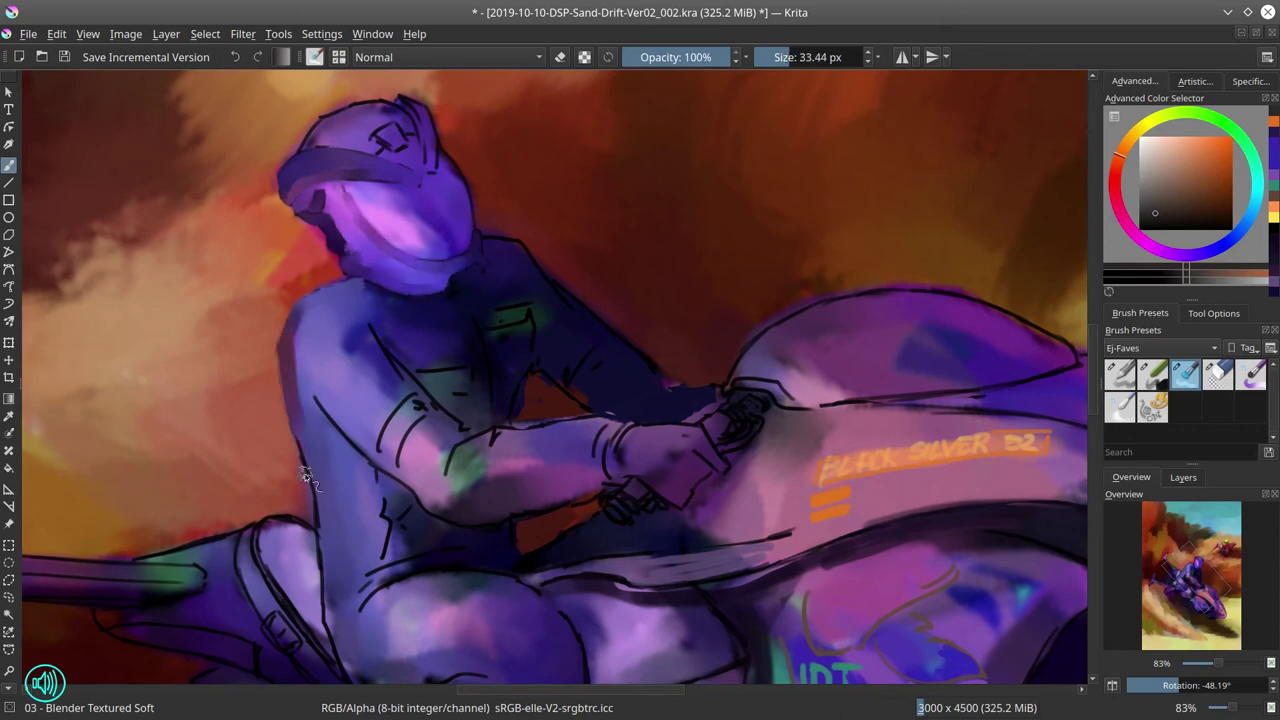
{"action": "left_click_drag", "start_coordinate": [306, 478], "coordinate": [361, 643]}
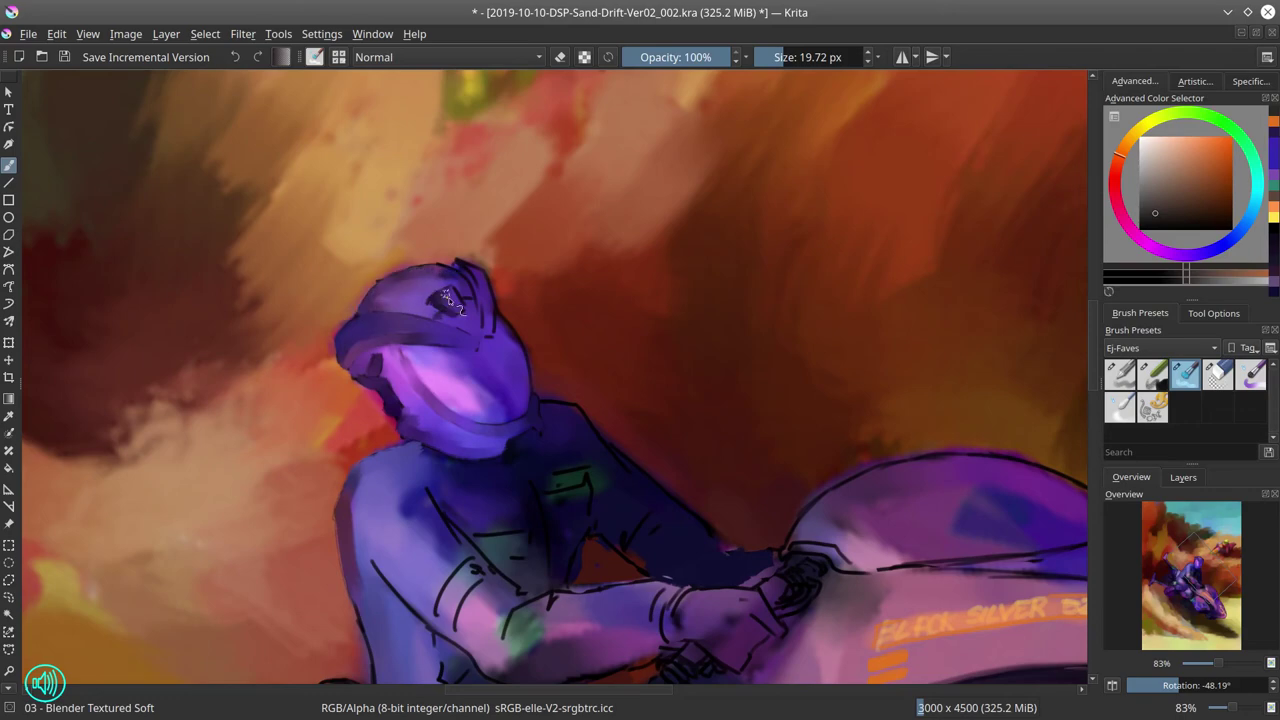
{"action": "mouse_move", "coordinate": [447, 300]}
{"action": "left_mouse_down"}
{"action": "mouse_move", "coordinate": [476, 318]}
{"action": "mouse_move", "coordinate": [490, 305]}
{"action": "left_mouse_up"}
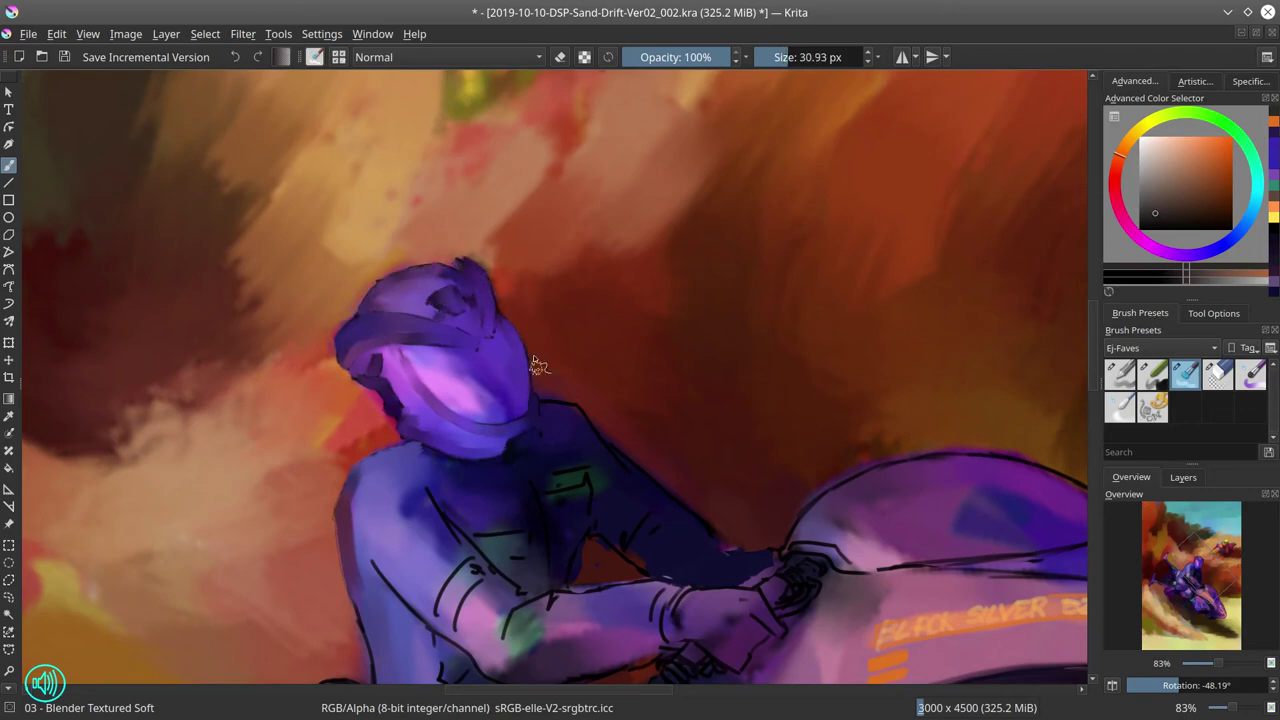
{"action": "key", "text": "5"}
{"action": "mouse_move", "coordinate": [603, 217]}
{"action": "left_mouse_down"}
{"action": "mouse_move", "coordinate": [521, 374]}
{"action": "mouse_move", "coordinate": [437, 316]}
{"action": "mouse_move", "coordinate": [403, 514]}
{"action": "mouse_move", "coordinate": [482, 560]}
{"action": "mouse_move", "coordinate": [396, 428]}
{"action": "mouse_move", "coordinate": [442, 440]}
{"action": "mouse_move", "coordinate": [484, 328]}
{"action": "mouse_move", "coordinate": [482, 404]}
{"action": "mouse_move", "coordinate": [557, 304]}
{"action": "mouse_move", "coordinate": [540, 402]}
{"action": "mouse_move", "coordinate": [594, 424]}
{"action": "mouse_move", "coordinate": [621, 408]}
{"action": "mouse_move", "coordinate": [540, 382]}
{"action": "mouse_move", "coordinate": [556, 390]}
{"action": "mouse_move", "coordinate": [643, 347]}
{"action": "mouse_move", "coordinate": [619, 381]}
{"action": "mouse_move", "coordinate": [681, 377]}
{"action": "left_mouse_up"}
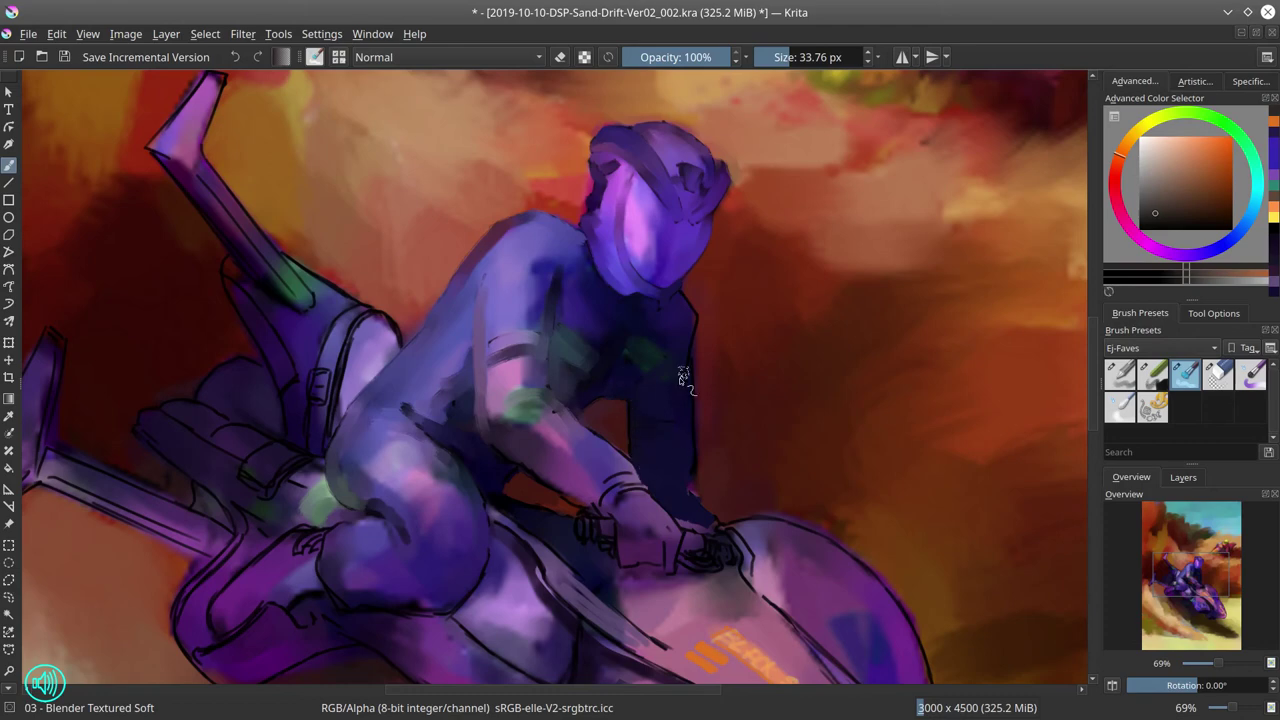
- Blend over the rider's forearm and cuff and brighten the area around the hand
{"action": "key", "text": "minus"}
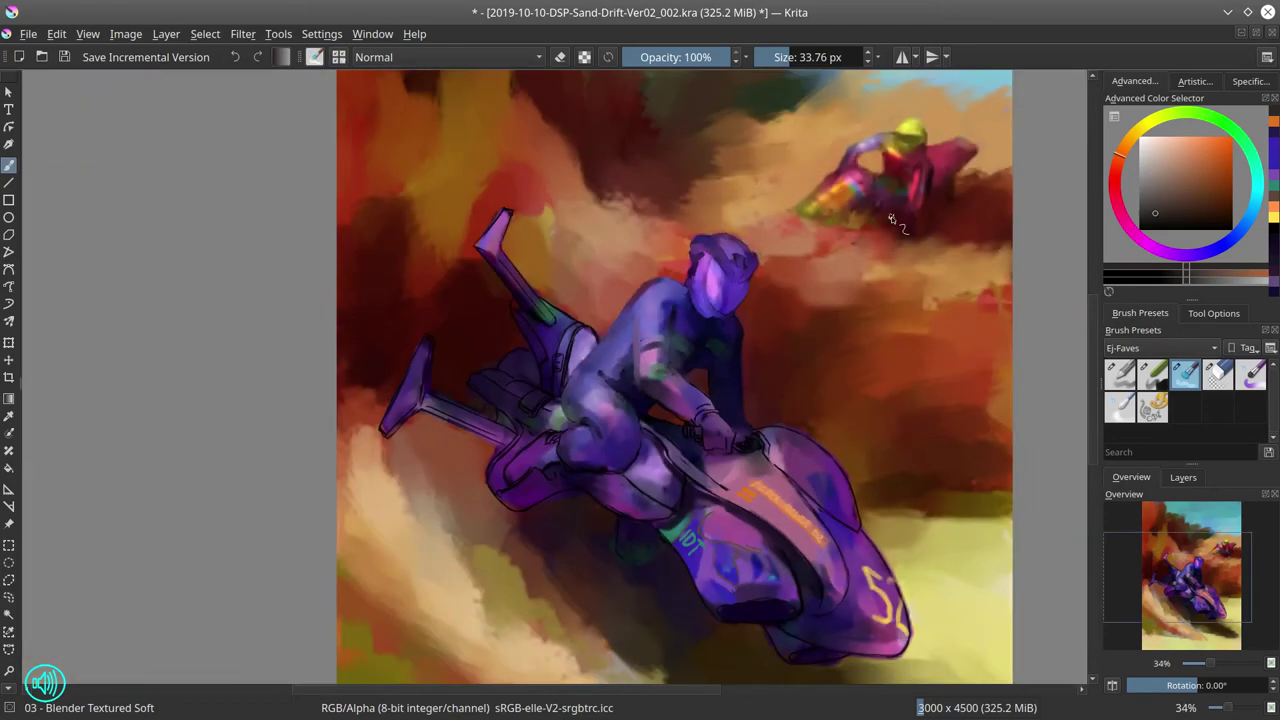
{"action": "left_click_drag", "start_coordinate": [500, 232], "coordinate": [560, 300]}
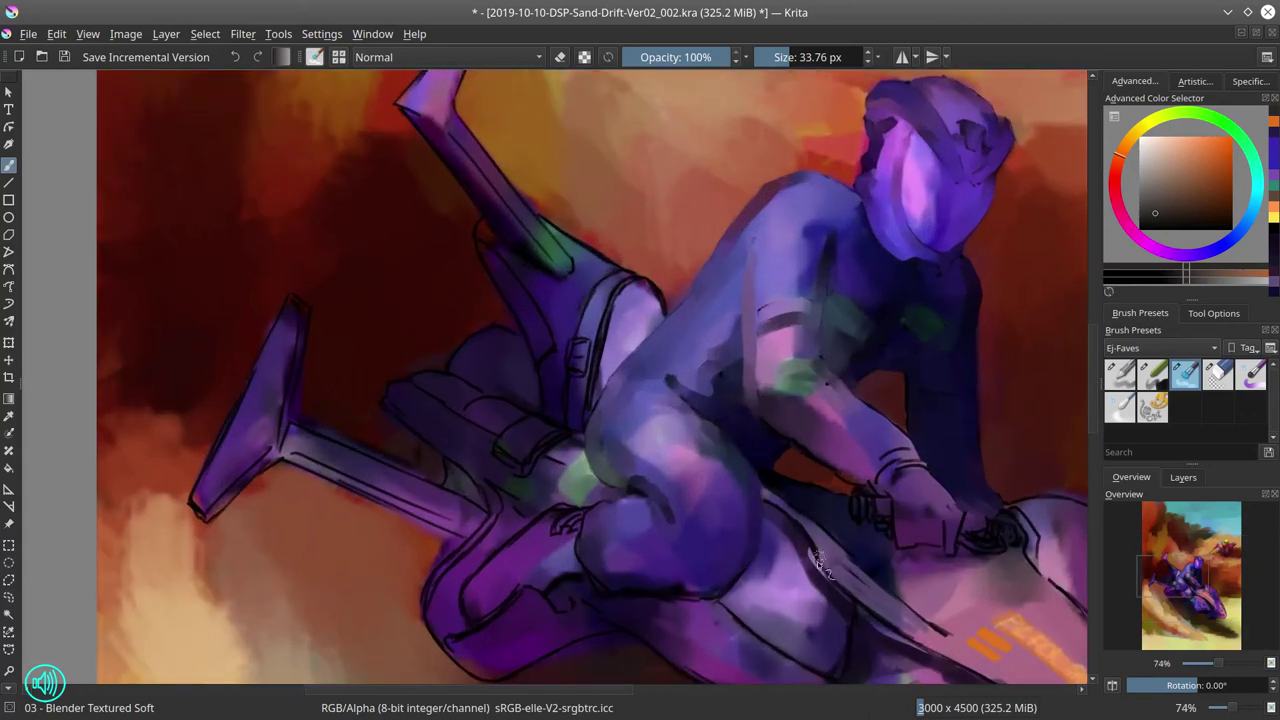
{"action": "mouse_move", "coordinate": [817, 561]}
{"action": "left_mouse_down"}
{"action": "mouse_move", "coordinate": [630, 520]}
{"action": "mouse_move", "coordinate": [740, 545]}
{"action": "mouse_move", "coordinate": [768, 490]}
{"action": "mouse_move", "coordinate": [732, 403]}
{"action": "mouse_move", "coordinate": [694, 472]}
{"action": "left_mouse_up"}
{"action": "key", "text": "bracketleft"}
{"action": "key", "text": "bracketleft"}
{"action": "left_click_drag", "start_coordinate": [746, 540], "coordinate": [692, 466]}
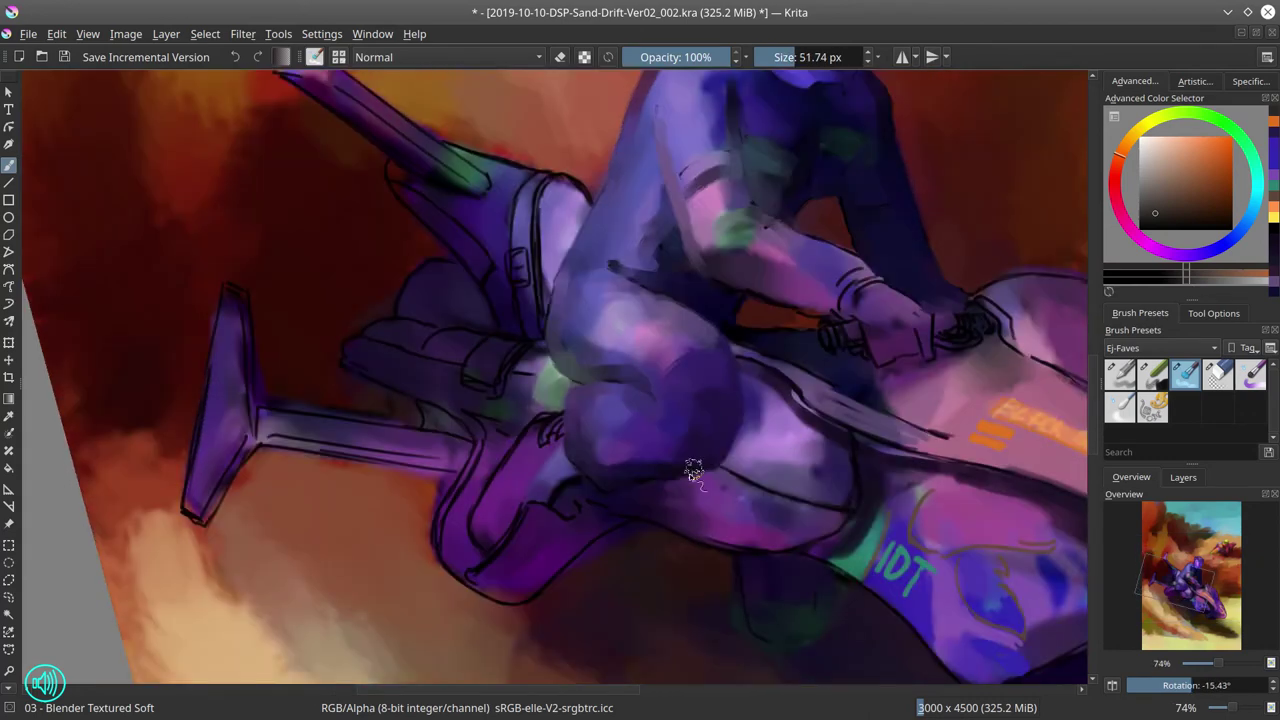
{"action": "key", "text": "bracketleft"}
{"action": "mouse_move", "coordinate": [766, 318]}
{"action": "left_mouse_down"}
{"action": "mouse_move", "coordinate": [750, 302]}
{"action": "mouse_move", "coordinate": [830, 295]}
{"action": "mouse_move", "coordinate": [880, 262]}
{"action": "mouse_move", "coordinate": [872, 341]}
{"action": "mouse_move", "coordinate": [830, 318]}
{"action": "mouse_move", "coordinate": [960, 330]}
{"action": "mouse_move", "coordinate": [906, 370]}
{"action": "mouse_move", "coordinate": [830, 395]}
{"action": "left_mouse_up"}
{"action": "key", "text": "bracketright"}
{"action": "key", "text": "bracketright"}
{"action": "key", "text": "bracketright"}
{"action": "key", "text": "bracketright"}
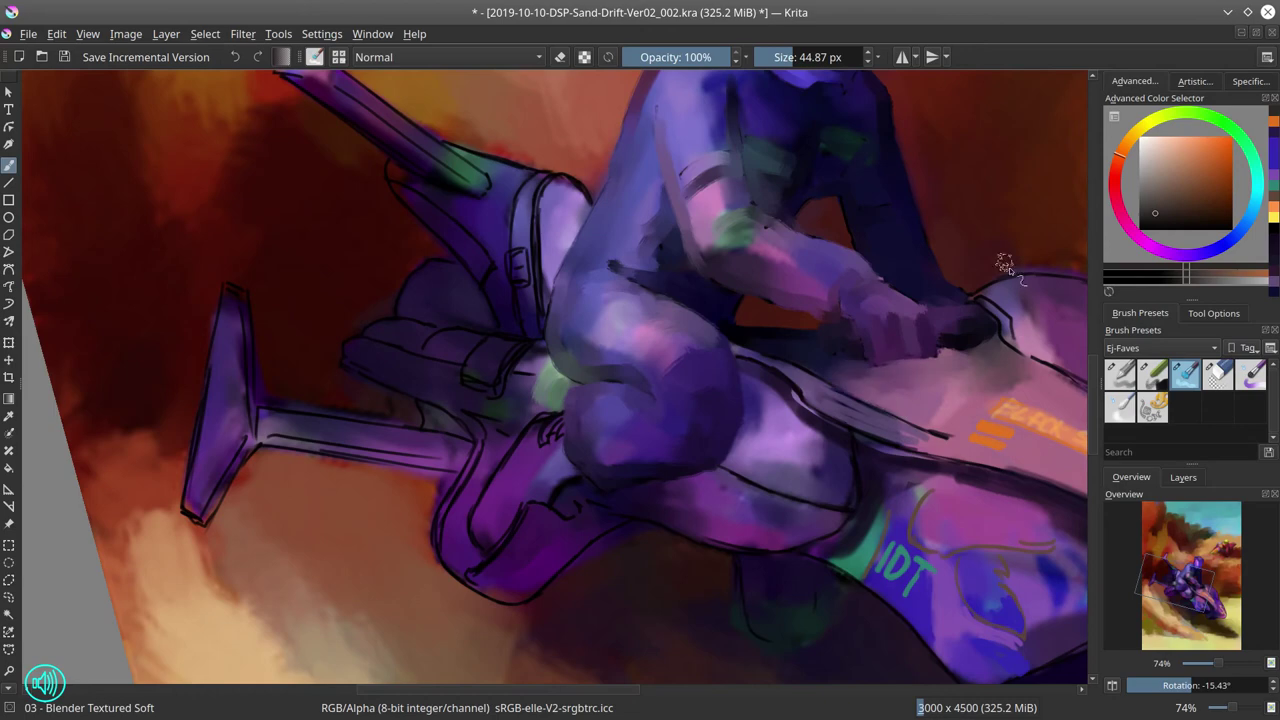
{"action": "mouse_move", "coordinate": [1002, 327]}
{"action": "left_mouse_down"}
{"action": "mouse_move", "coordinate": [767, 322]}
{"action": "mouse_move", "coordinate": [880, 400]}
{"action": "left_mouse_up"}
{"action": "key", "text": "bracketleft"}
{"action": "key", "text": "bracketleft"}
{"action": "key", "text": "bracketleft"}
{"action": "key", "text": "bracketleft"}
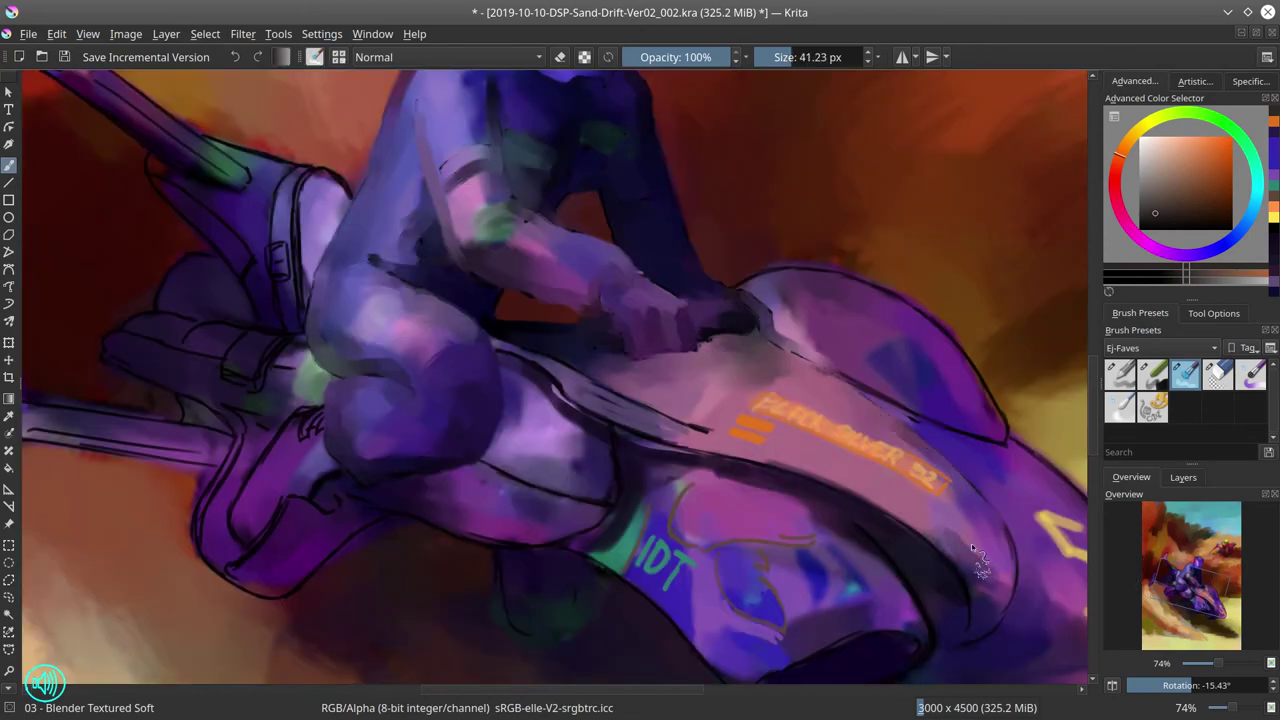
- Paint a dark blue-violet shadow under the bike with the basic flow-opacity brush
{"action": "key", "text": "minus"}
{"action": "key", "text": "minus"}
{"action": "key", "text": "slash"}
{"action": "left_click", "coordinate": [705, 398], "text": "ctrl"}
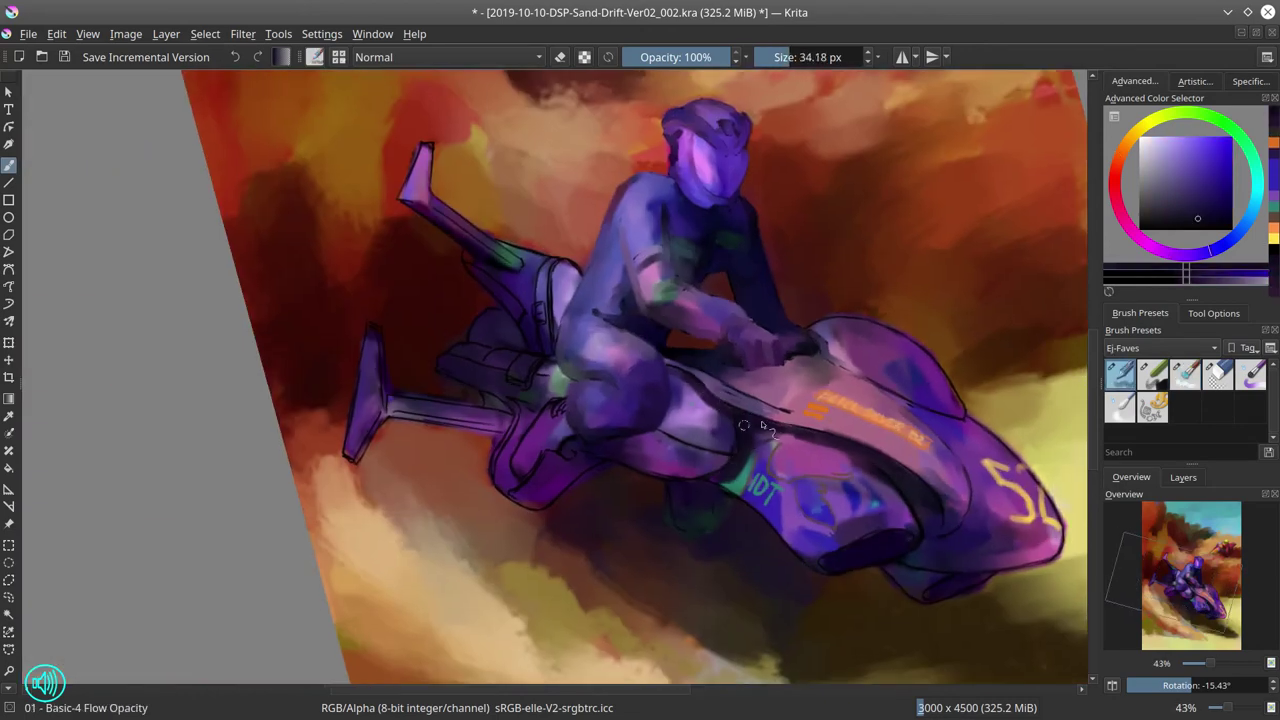
{"action": "key", "text": "bracketright"}
{"action": "key", "text": "bracketright"}
{"action": "key", "text": "bracketright"}
{"action": "key", "text": "bracketright"}
{"action": "left_click_drag", "start_coordinate": [895, 573], "coordinate": [983, 579]}
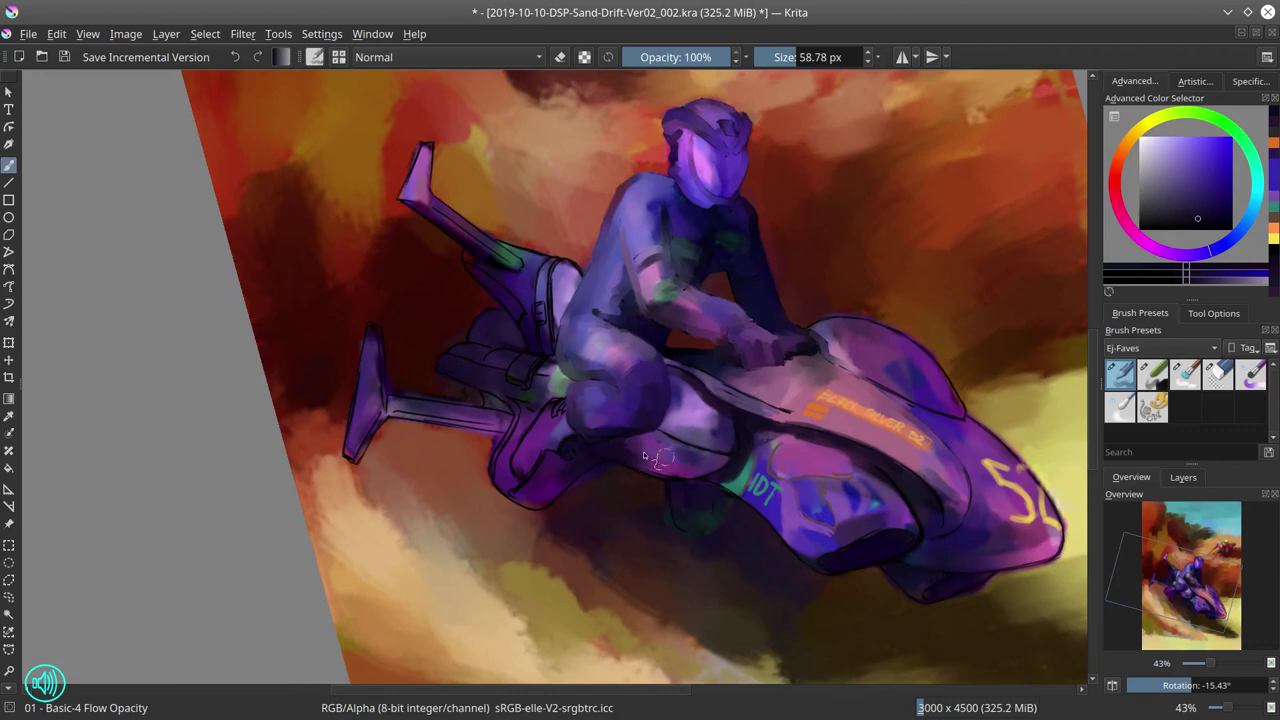
{"action": "key", "text": "2"}
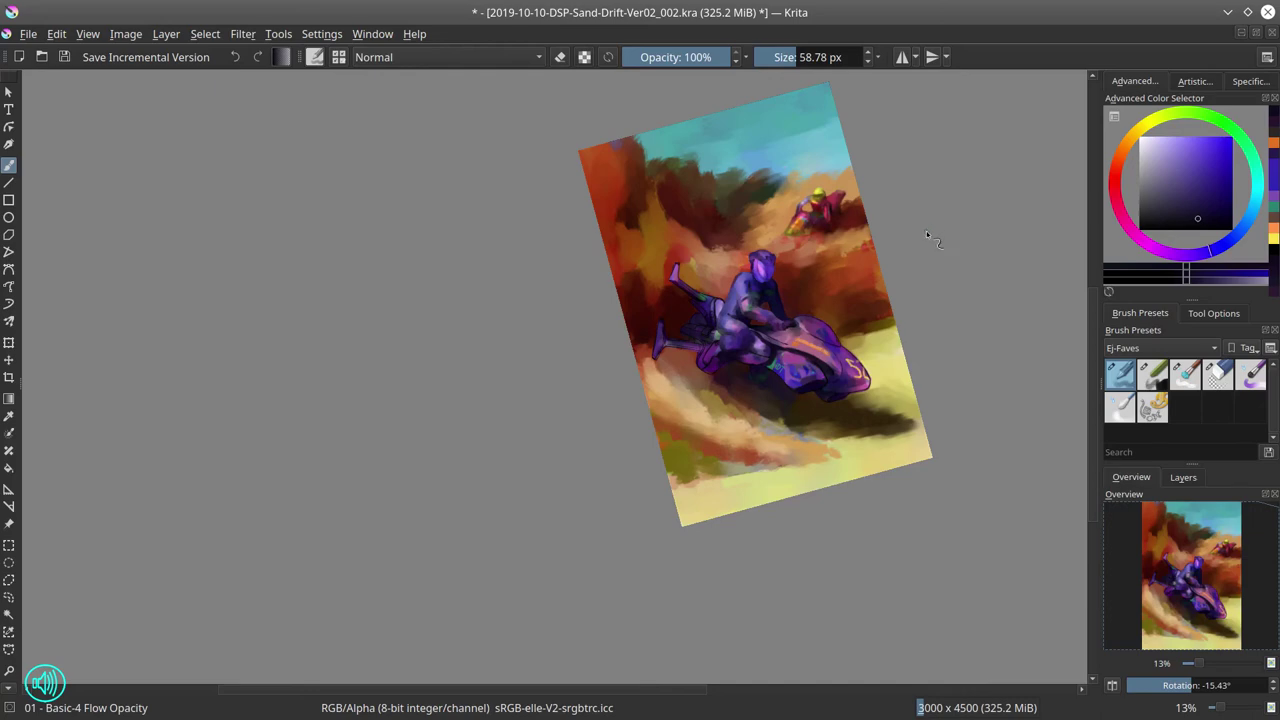
- Resize the brush, pick a new purple, and load the 02 - Chalk Details preset with Color Dodge
{"action": "key", "text": "slash"}
{"action": "scroll", "coordinate": [724, 381], "scroll_direction": "up", "scroll_amount": 5}
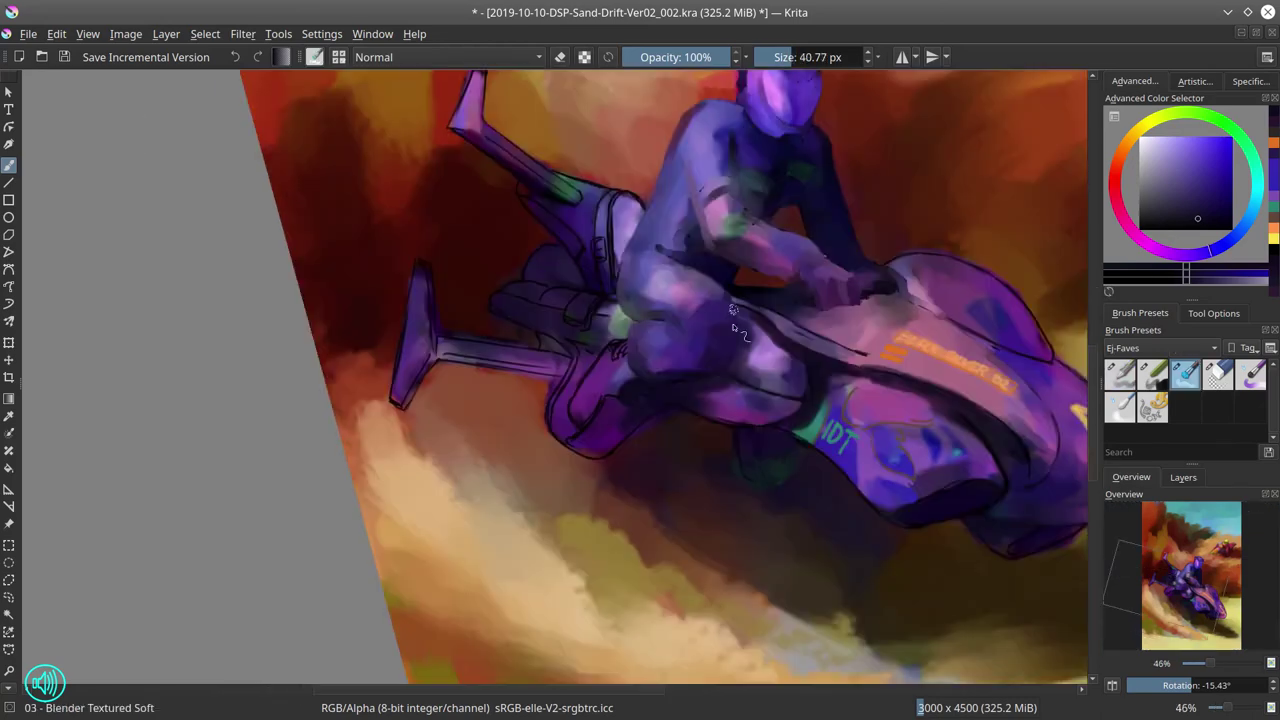
{"action": "key", "text": "bracketleft"}
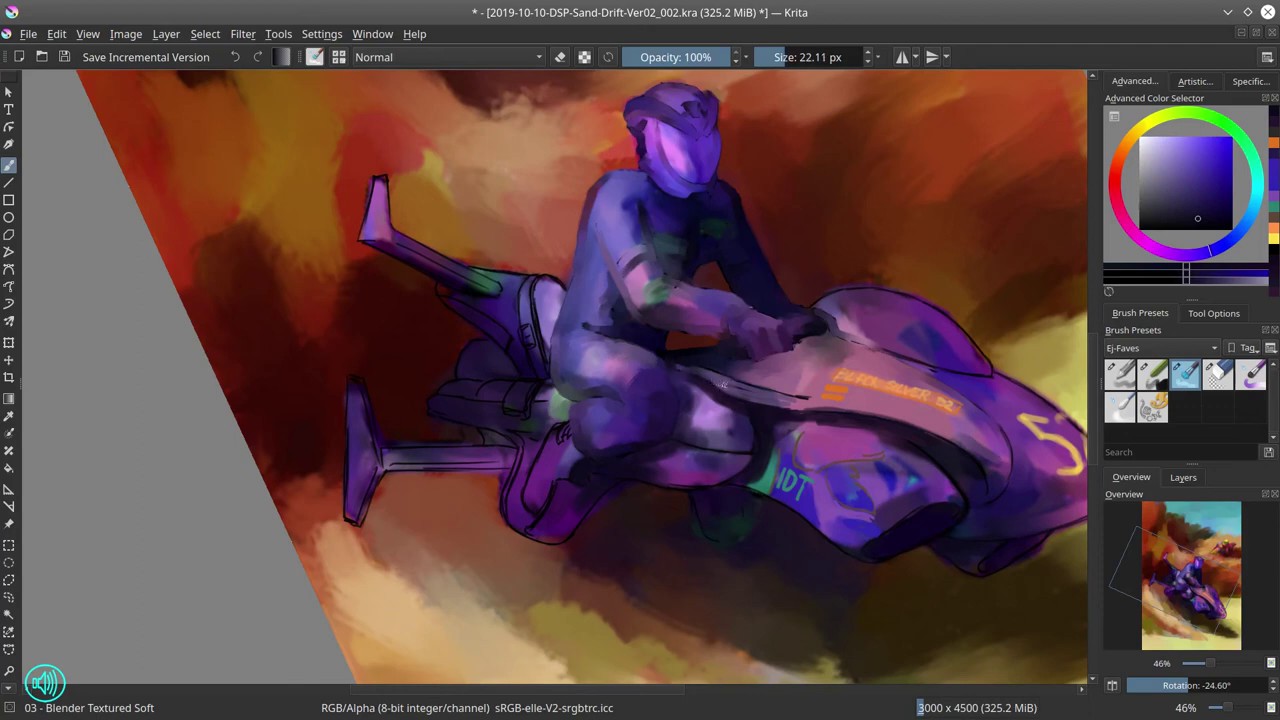
{"action": "mouse_move", "coordinate": [723, 383]}
{"action": "left_mouse_down"}
{"action": "mouse_move", "coordinate": [770, 398]}
{"action": "mouse_move", "coordinate": [684, 439]}
{"action": "mouse_move", "coordinate": [760, 460]}
{"action": "mouse_move", "coordinate": [612, 496]}
{"action": "mouse_move", "coordinate": [730, 549]}
{"action": "mouse_move", "coordinate": [717, 493]}
{"action": "mouse_move", "coordinate": [919, 525]}
{"action": "mouse_move", "coordinate": [852, 552]}
{"action": "mouse_move", "coordinate": [959, 505]}
{"action": "mouse_move", "coordinate": [770, 437]}
{"action": "mouse_move", "coordinate": [797, 470]}
{"action": "mouse_move", "coordinate": [815, 543]}
{"action": "mouse_move", "coordinate": [886, 516]}
{"action": "left_mouse_up"}
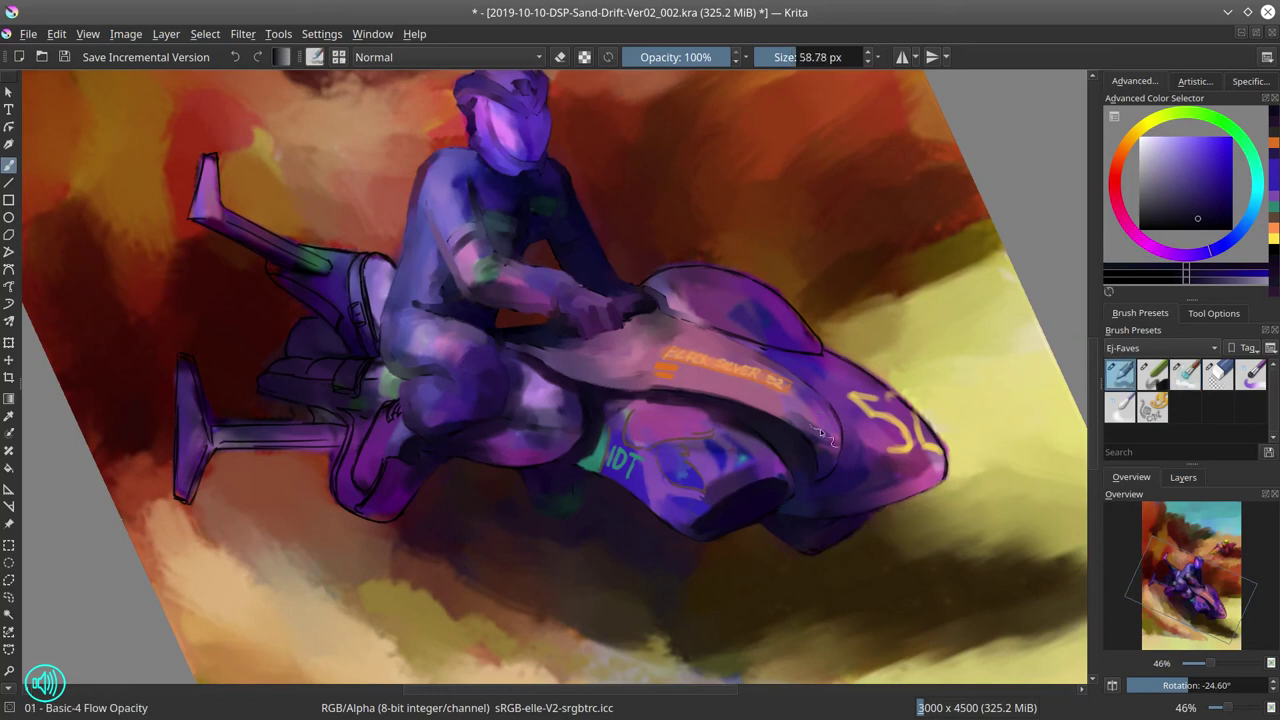
{"action": "key", "text": "slash"}
{"action": "left_click", "coordinate": [832, 405], "text": "ctrl"}
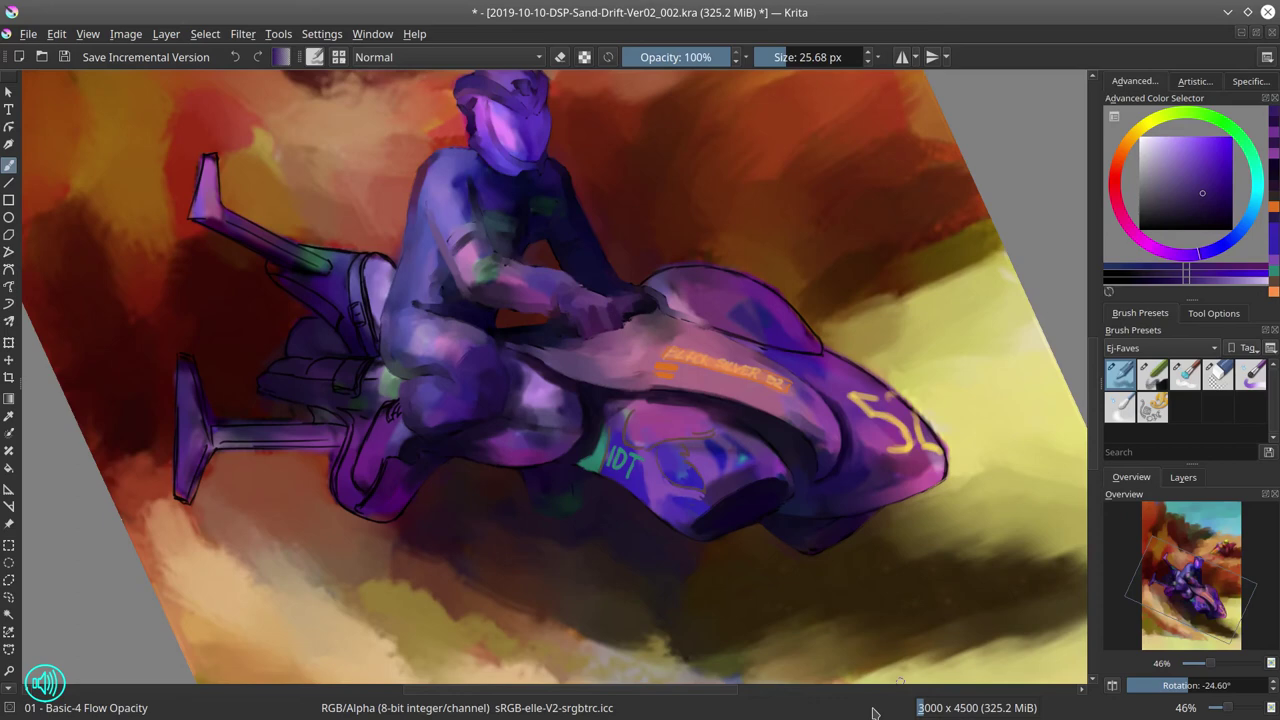
{"action": "key", "text": "slash"}
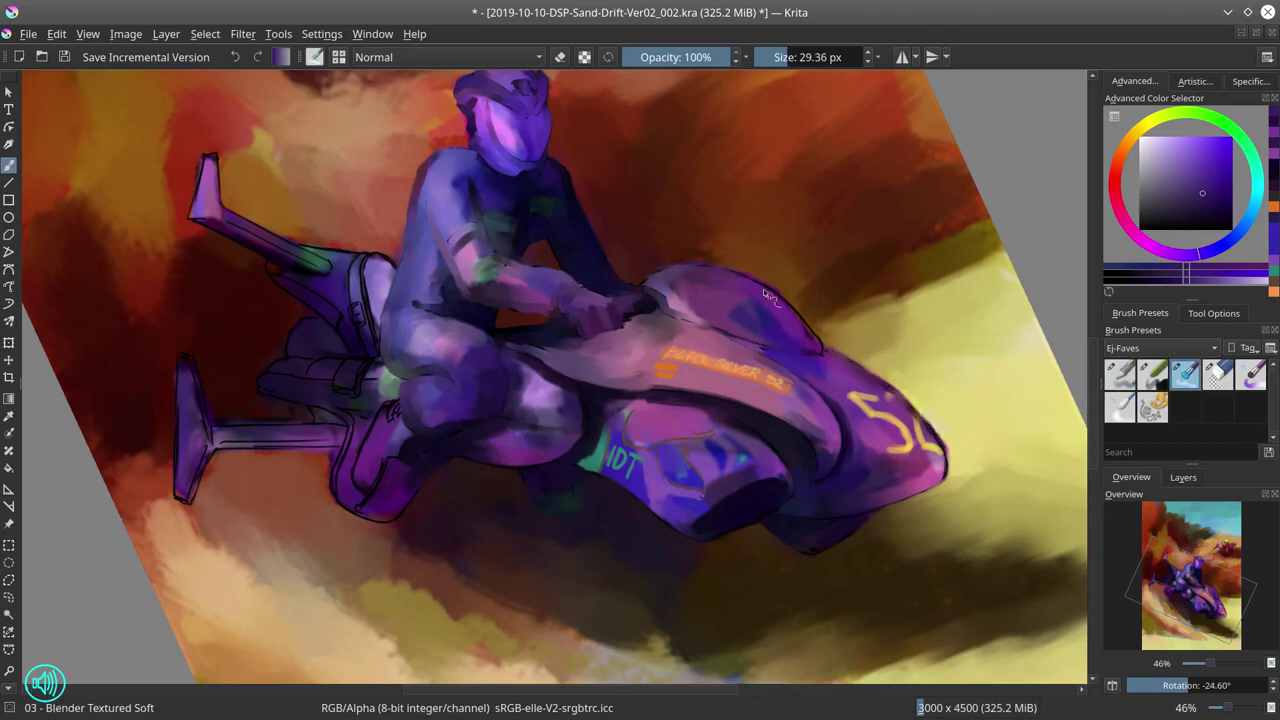
{"action": "left_click", "coordinate": [1152, 374]}
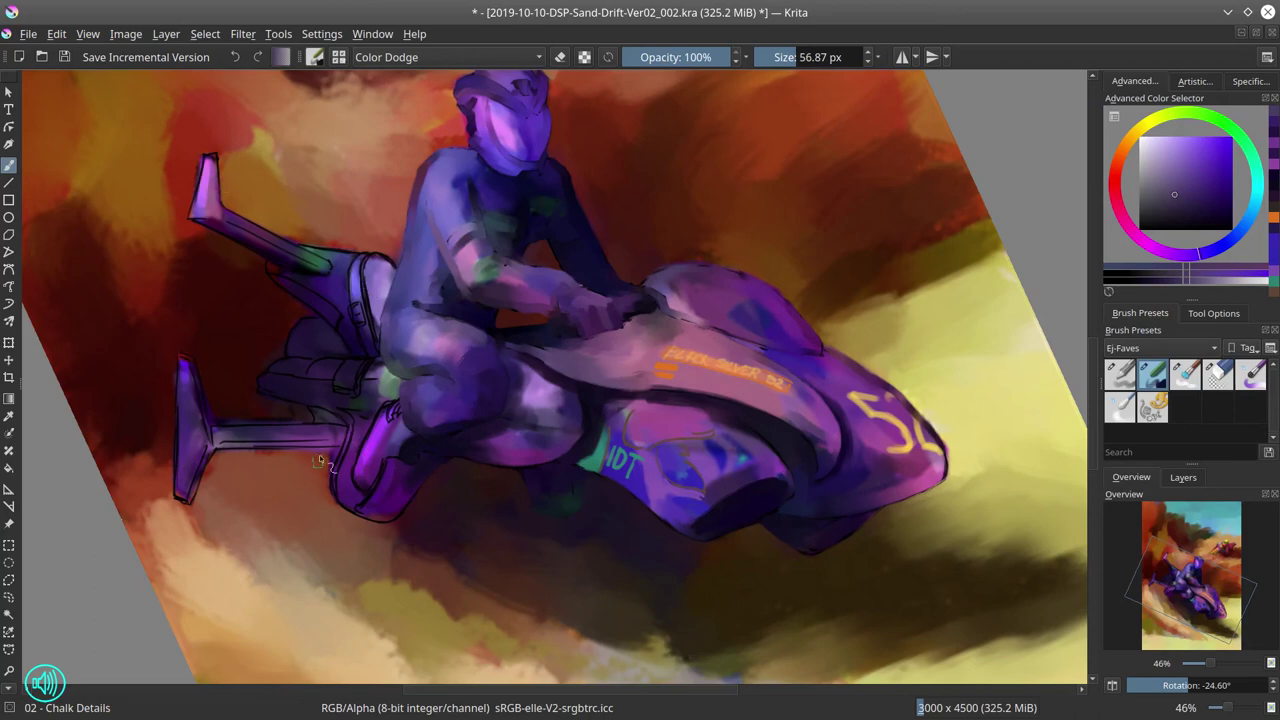
- Paint purple onto the bike's lower strut, add a chalk glow, and blend it
{"action": "key", "text": "slash"}
{"action": "key", "text": "bracketleft"}
{"action": "mouse_move", "coordinate": [390, 415]}
{"action": "left_mouse_down"}
{"action": "mouse_move", "coordinate": [412, 436]}
{"action": "mouse_move", "coordinate": [386, 462]}
{"action": "left_mouse_up"}
{"action": "key", "text": "bracketright"}
{"action": "key", "text": "bracketright"}
{"action": "key", "text": "bracketright"}
{"action": "key", "text": "bracketright"}
{"action": "key", "text": "bracketright"}
{"action": "key", "text": "bracketright"}
{"action": "key", "text": "bracketright"}
{"action": "key", "text": "bracketright"}
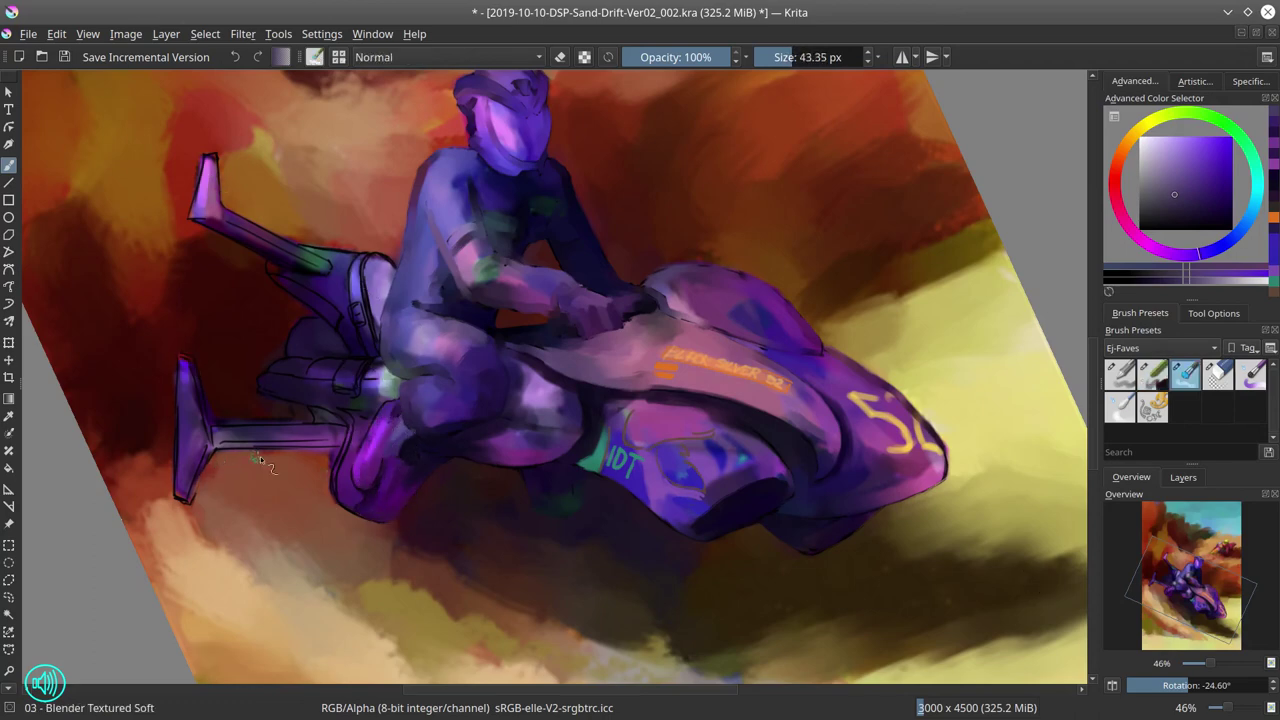
{"action": "key", "text": "slash"}
{"action": "key", "text": "bracketleft"}
{"action": "key", "text": "bracketleft"}
{"action": "key", "text": "bracketleft"}
{"action": "key", "text": "bracketleft"}
{"action": "key", "text": "bracketleft"}
{"action": "key", "text": "bracketleft"}
{"action": "key", "text": "bracketleft"}
{"action": "key", "text": "bracketleft"}
{"action": "left_click_drag", "start_coordinate": [349, 436], "coordinate": [385, 488]}
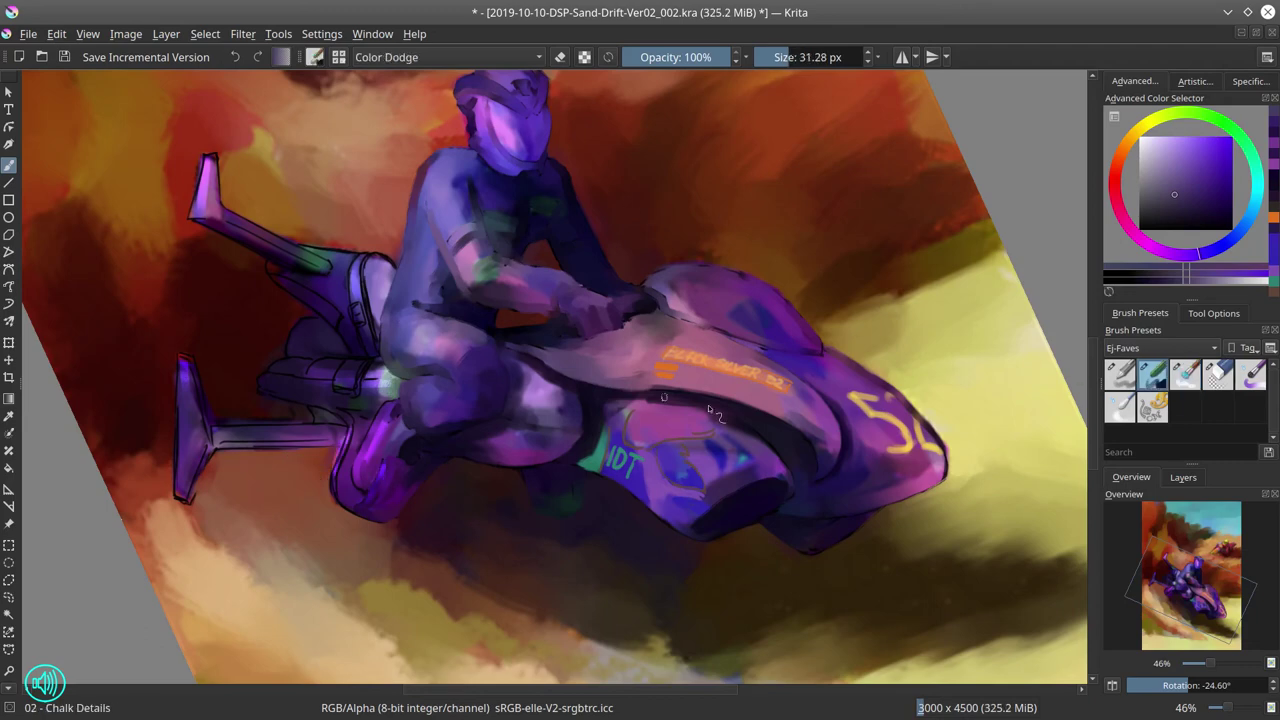
{"action": "key", "text": "slash"}
{"action": "key", "text": "bracketleft"}
{"action": "key", "text": "bracketleft"}
{"action": "left_click_drag", "start_coordinate": [358, 428], "coordinate": [342, 486]}
{"action": "key", "text": "bracketright"}
{"action": "key", "text": "bracketright"}
{"action": "key", "text": "bracketright"}
{"action": "key", "text": "bracketright"}
{"action": "key", "text": "bracketright"}
{"action": "key", "text": "bracketright"}
{"action": "key", "text": "bracketright"}
{"action": "key", "text": "bracketright"}
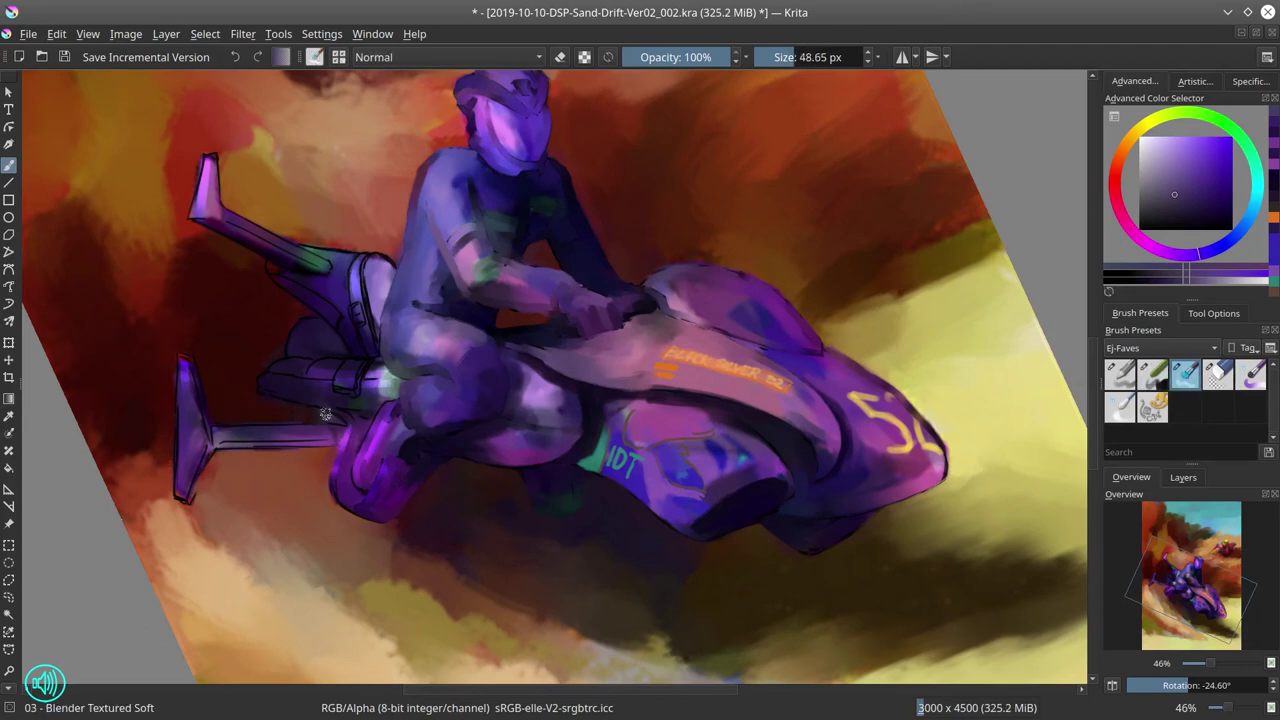
- Try a red and other colours, then sample the strut's purple
{"action": "key", "text": "slash"}
{"action": "left_click", "coordinate": [465, 88], "text": "ctrl"}
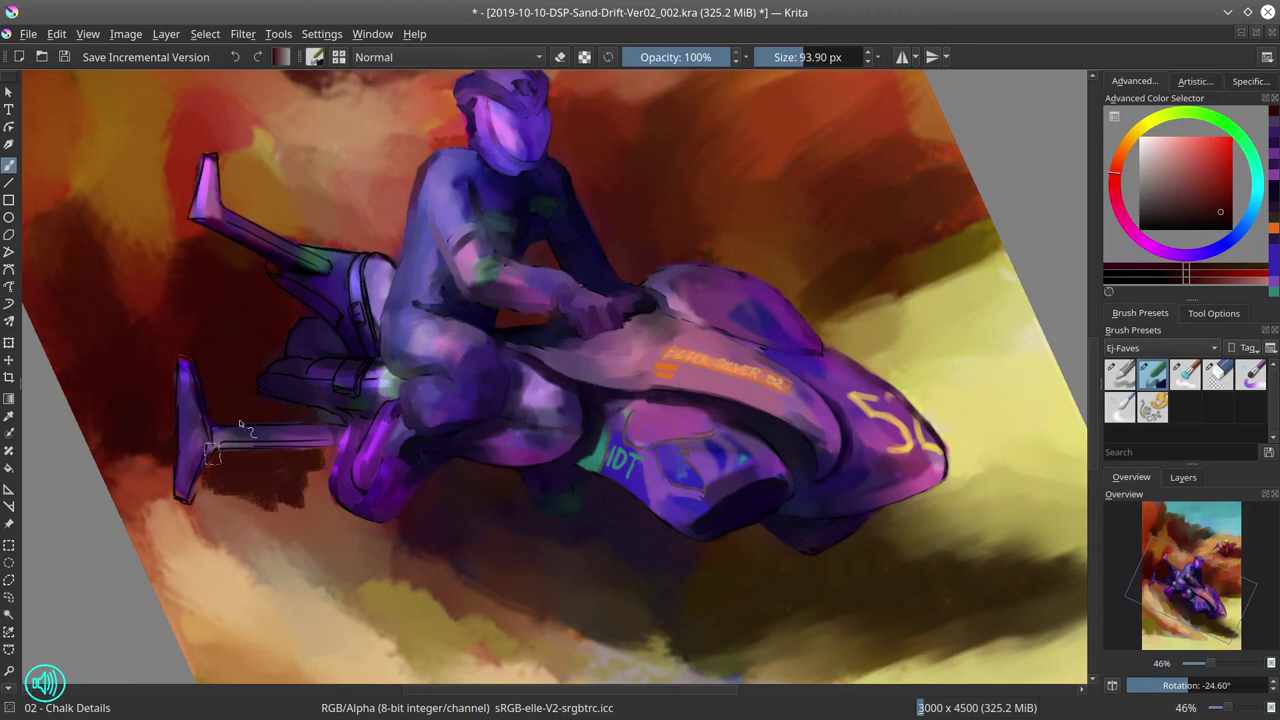
{"action": "key", "text": "period"}
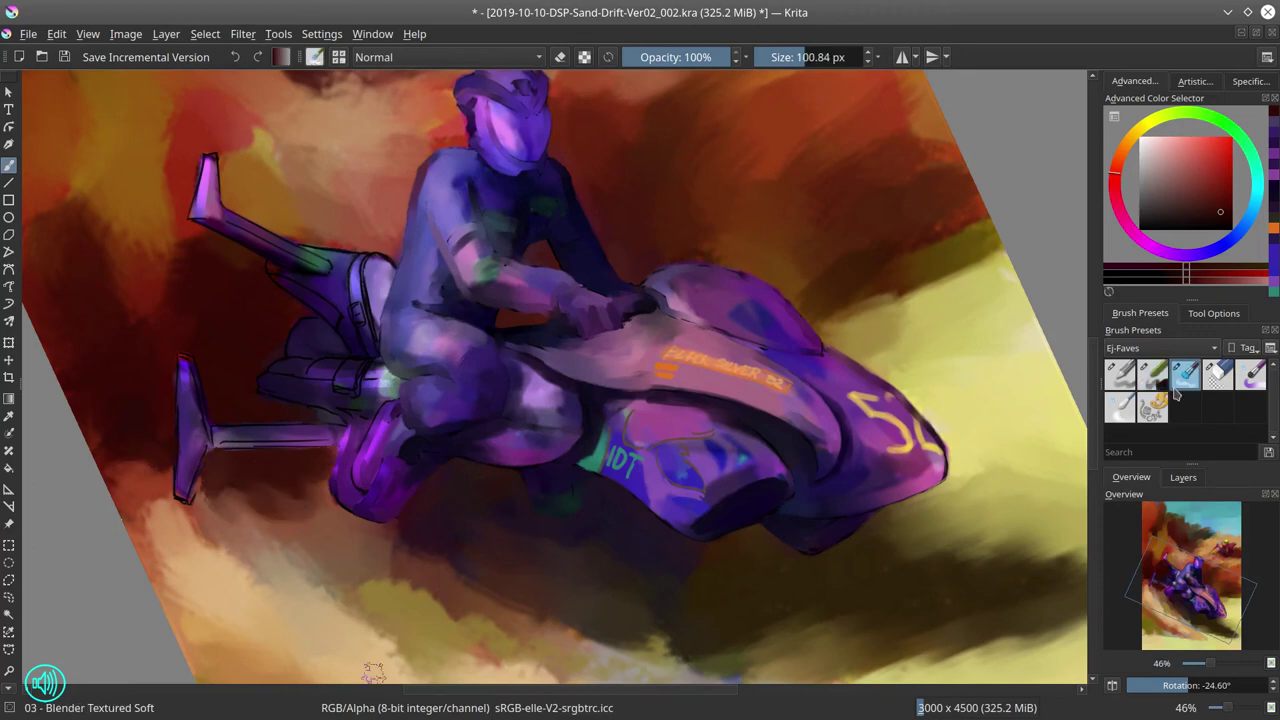
{"action": "key", "text": "comma"}
{"action": "key", "text": "comma"}
{"action": "left_click", "coordinate": [314, 419], "text": "ctrl"}
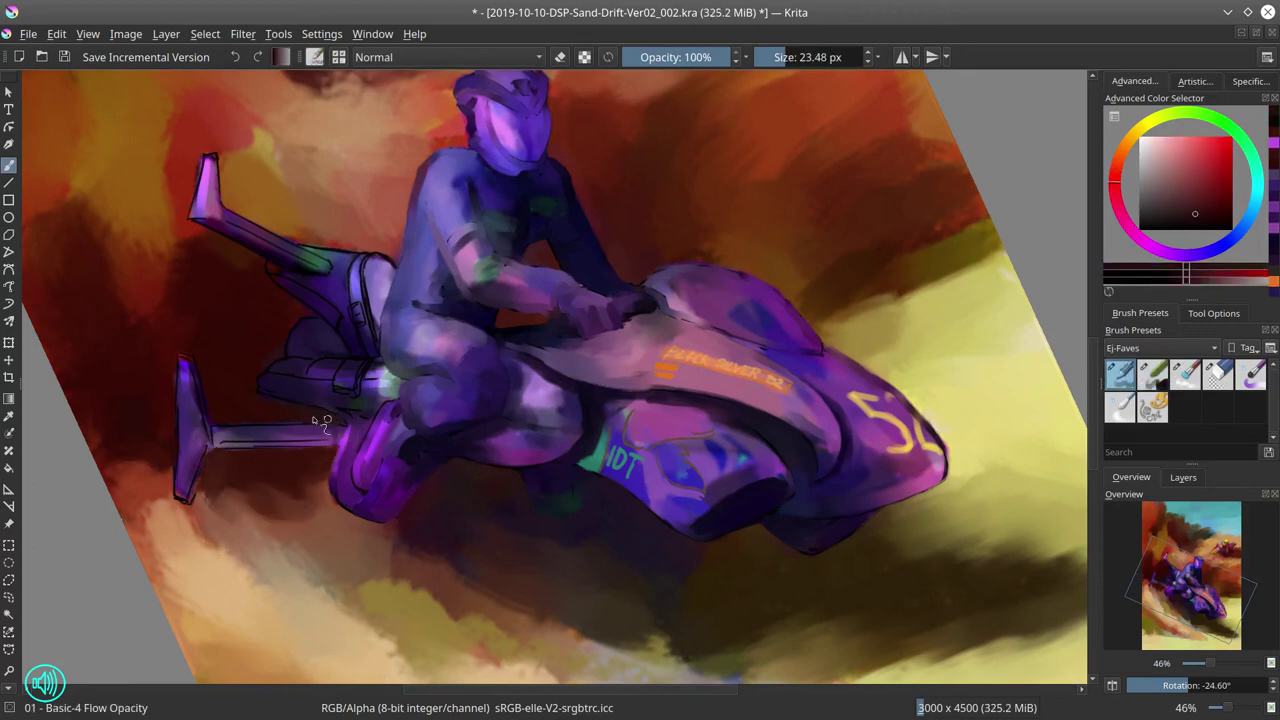
{"action": "key", "text": "period"}
{"action": "key", "text": "period"}
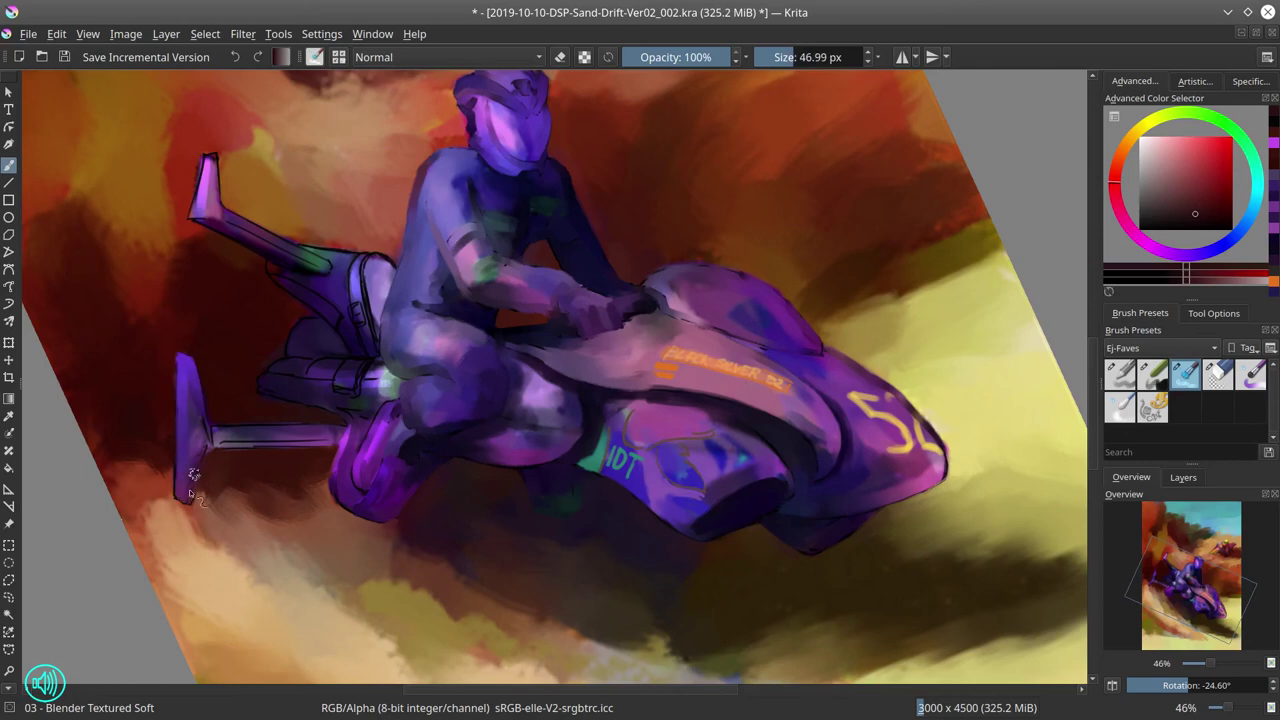
{"action": "left_click_drag", "start_coordinate": [205, 441], "coordinate": [240, 487]}
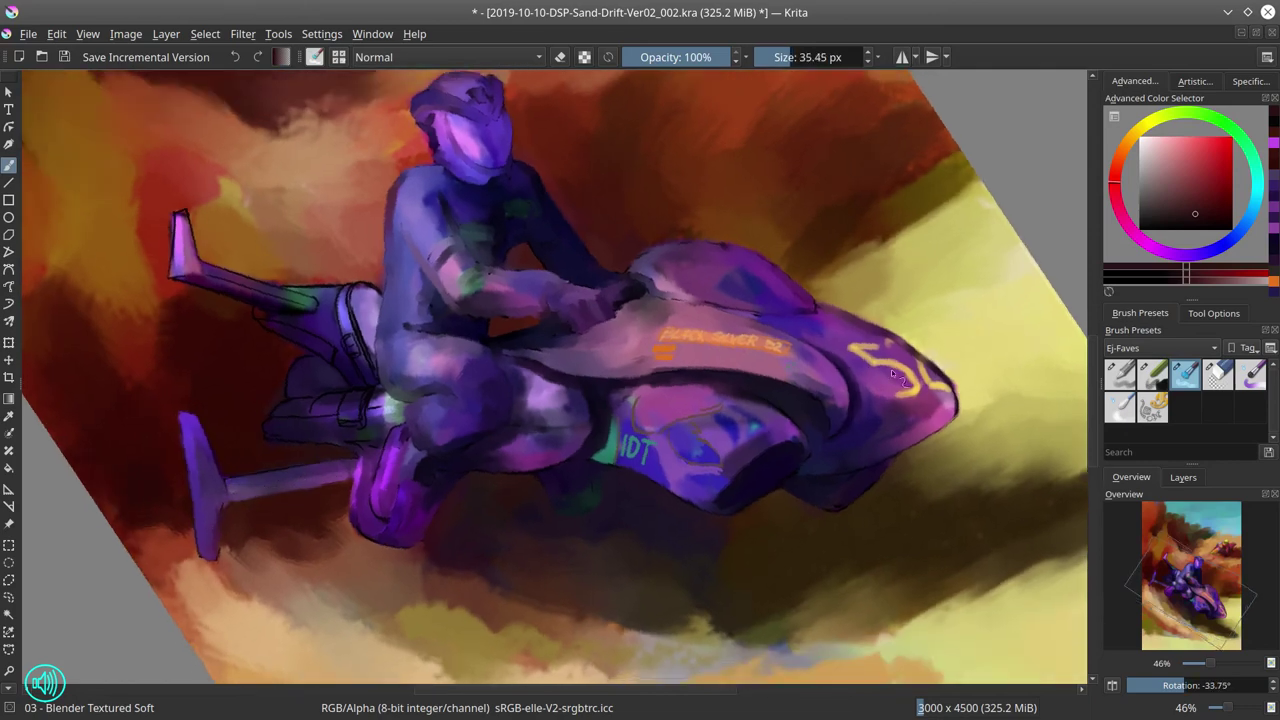
{"action": "key", "text": "comma"}
{"action": "left_click", "coordinate": [229, 481], "text": "ctrl"}
{"action": "key", "text": "period"}
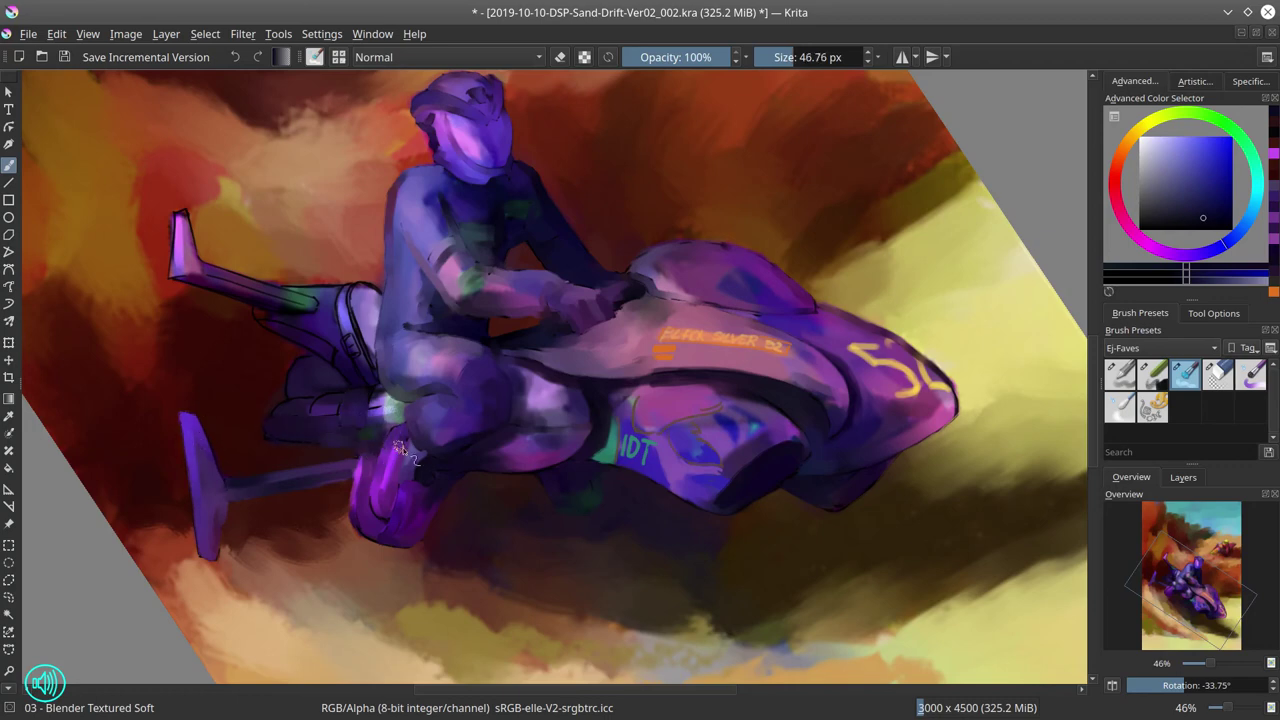
- Repaint the knee and seat area lighter purple over the green
{"action": "left_click_drag", "start_coordinate": [397, 447], "coordinate": [372, 392]}
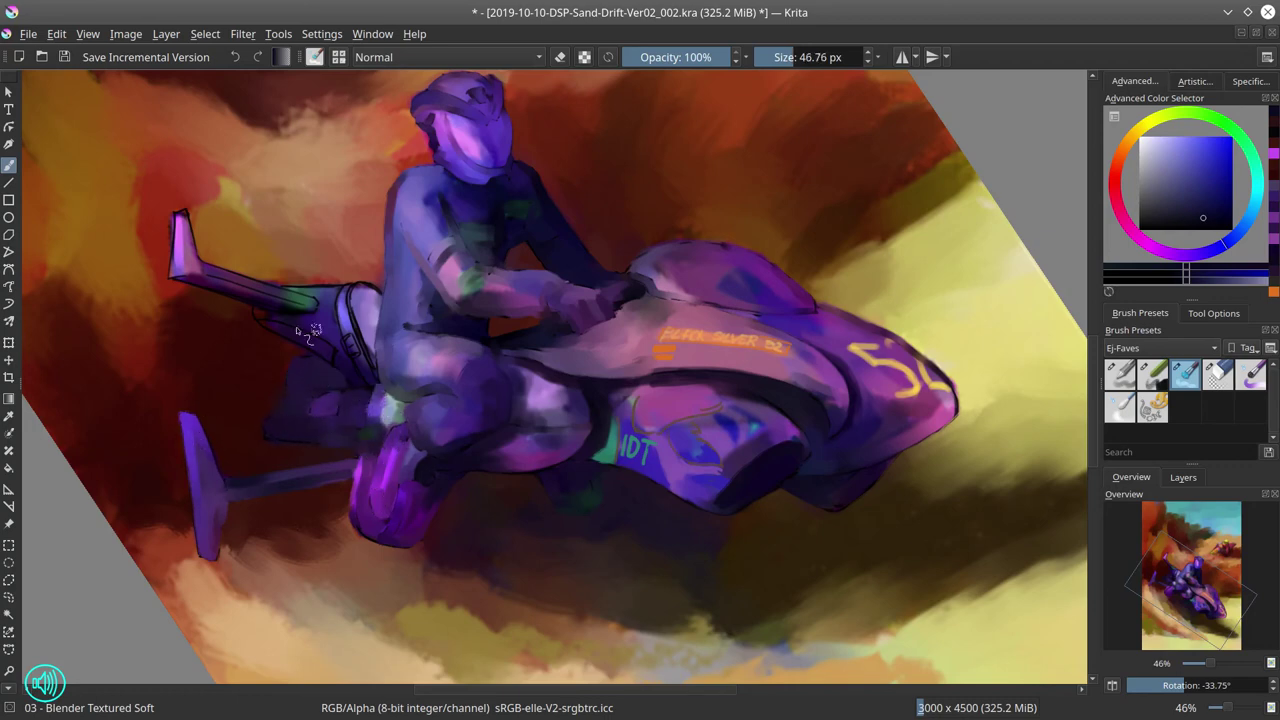
{"action": "left_click_drag", "start_coordinate": [364, 325], "coordinate": [364, 285]}
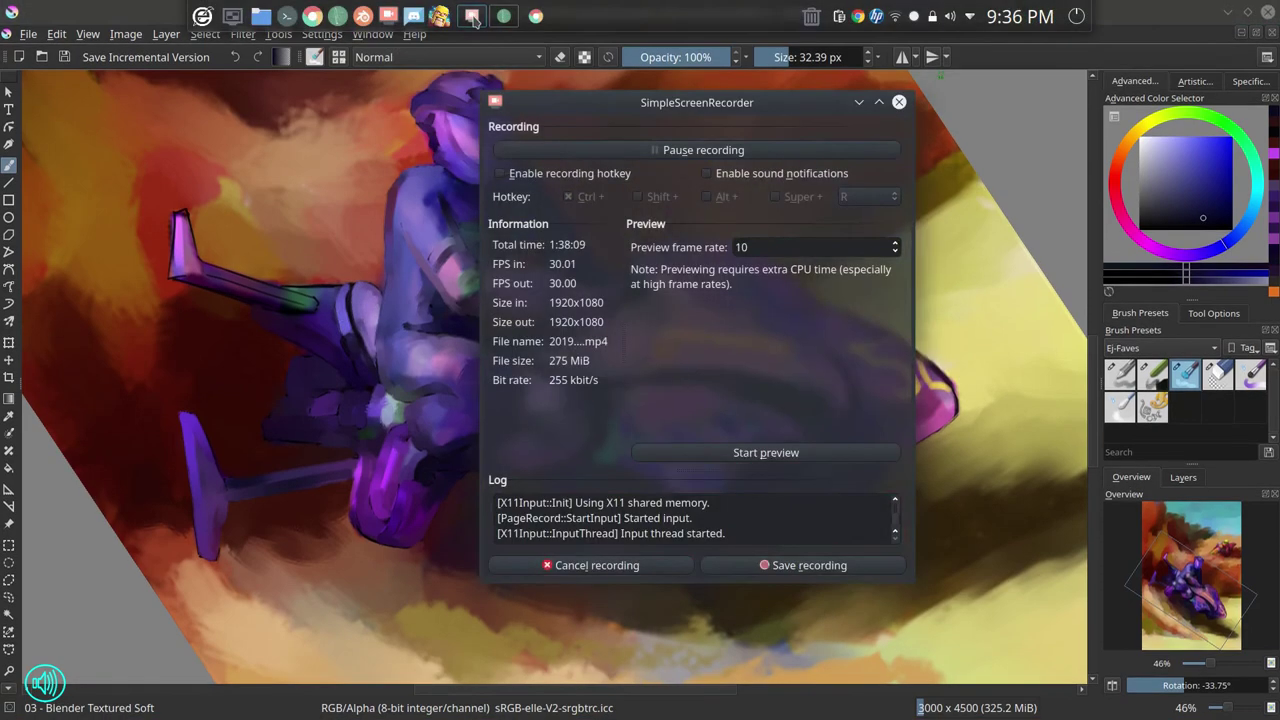
{"action": "left_click", "coordinate": [1120, 374]}
{"action": "key", "text": "slash"}
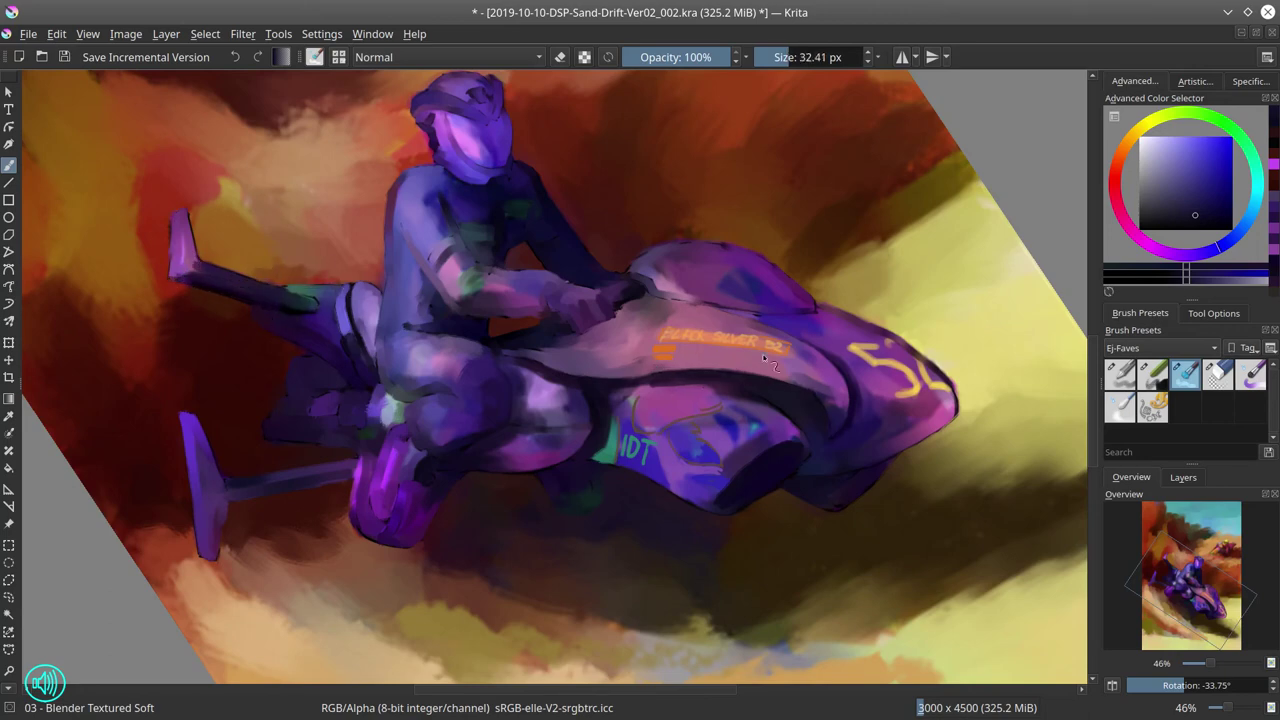
- Straighten and fit the whole page, then save the painting
{"action": "key", "text": "5"}
{"action": "key", "text": "2"}
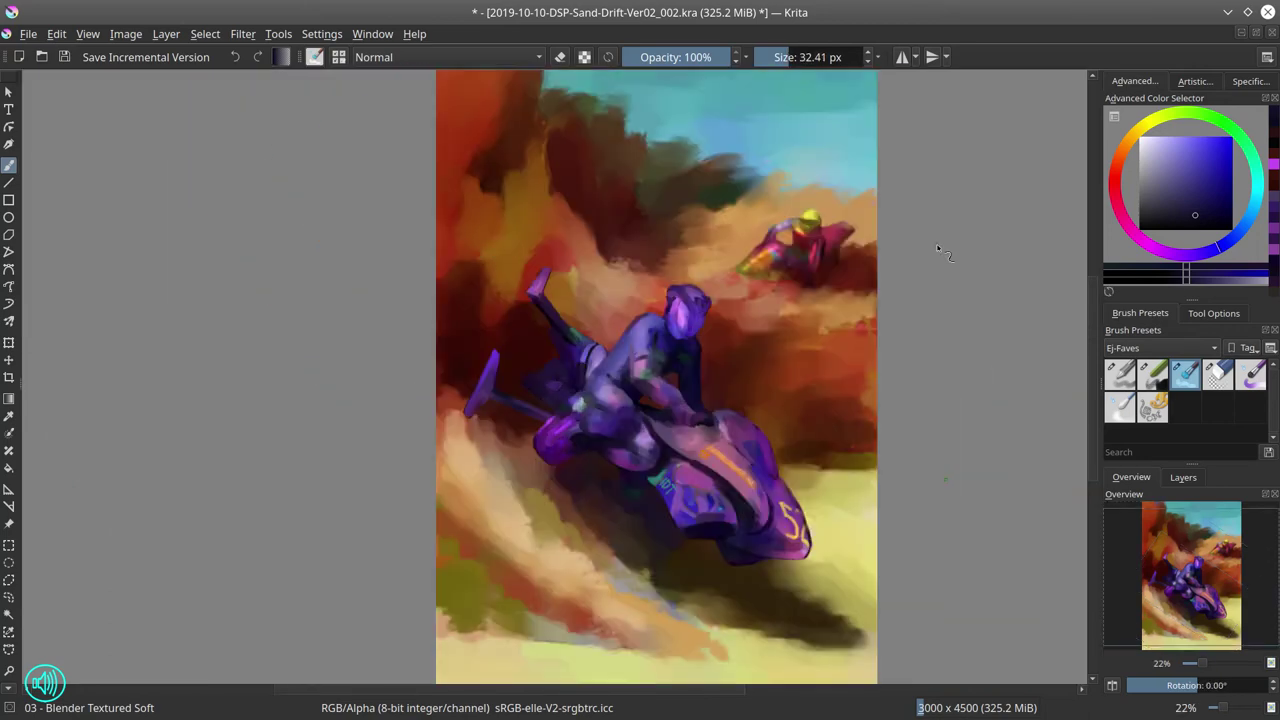
{"action": "key", "text": "minus"}
{"action": "key", "text": "minus"}
{"action": "key", "text": "minus"}
{"action": "key", "text": "minus"}
{"action": "key", "text": "ctrl+s"}
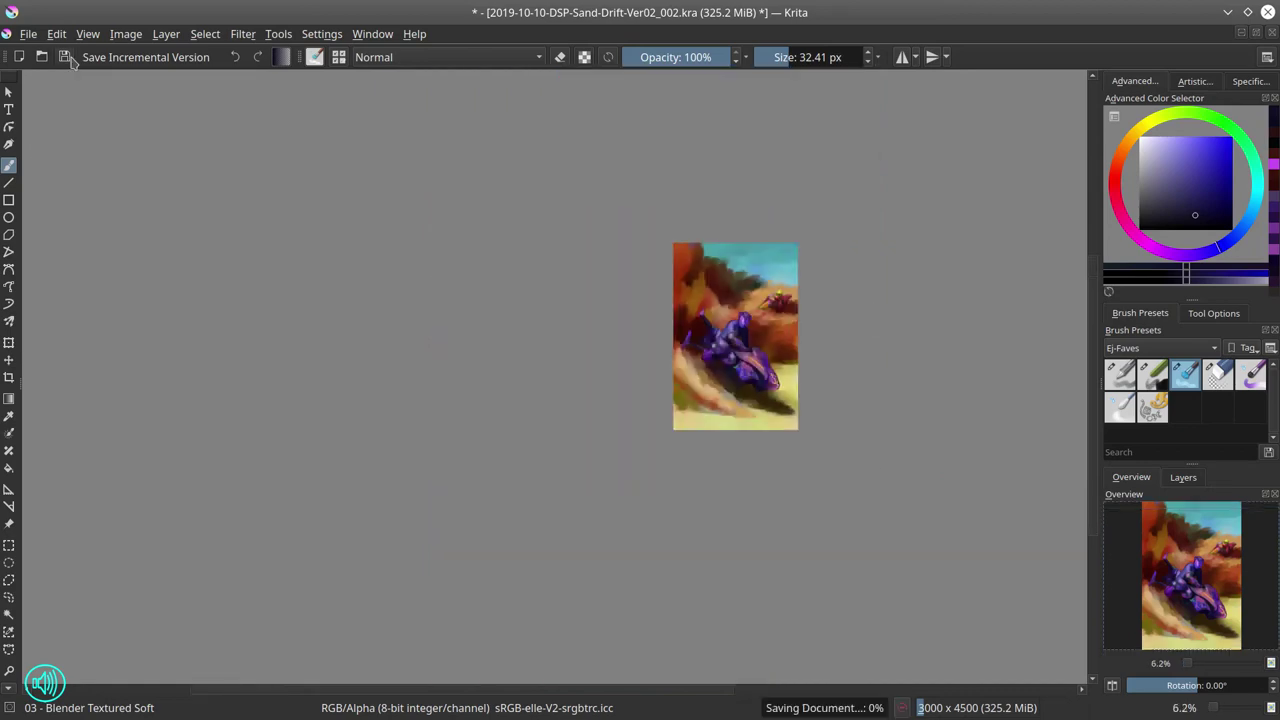
- Smear the dust left of the rider with broad soft blending strokes and save again
{"action": "key", "text": "slash"}
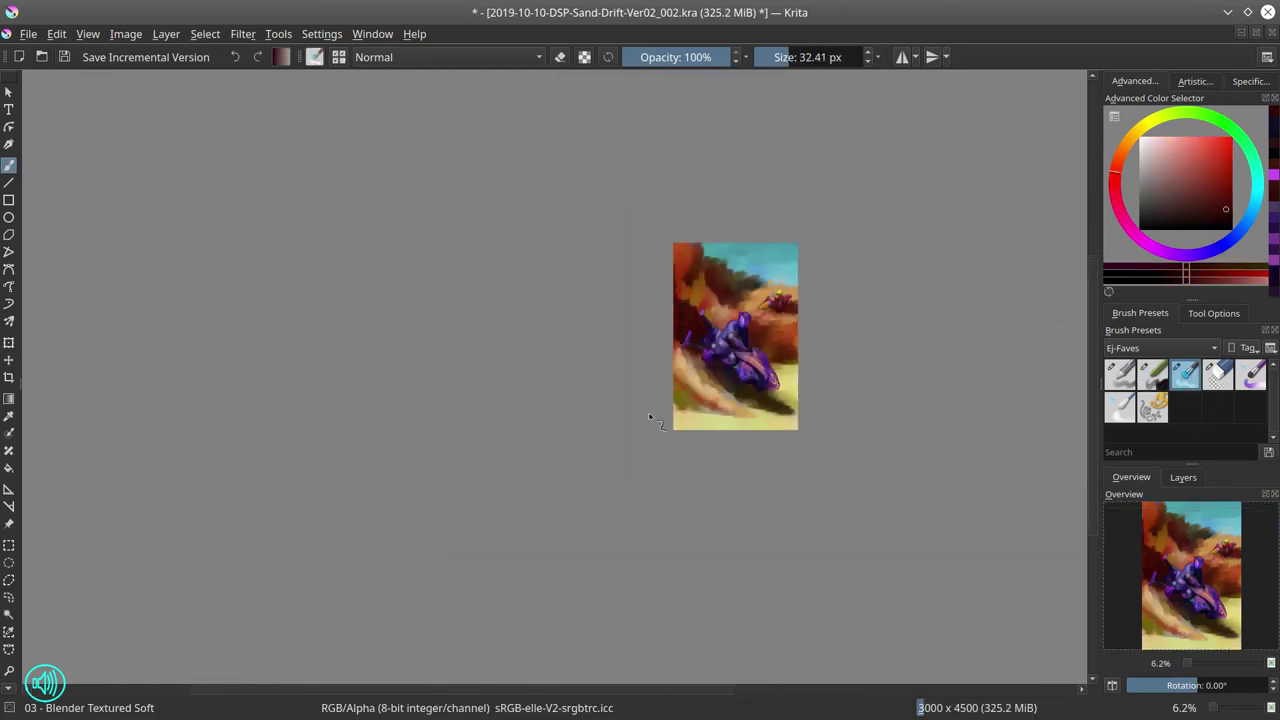
{"action": "scroll", "coordinate": [700, 305], "scroll_direction": "up", "scroll_amount": 3}
{"action": "key", "text": "slash"}
{"action": "key", "text": "slash"}
{"action": "left_click_drag", "start_coordinate": [662, 250], "coordinate": [666, 346]}
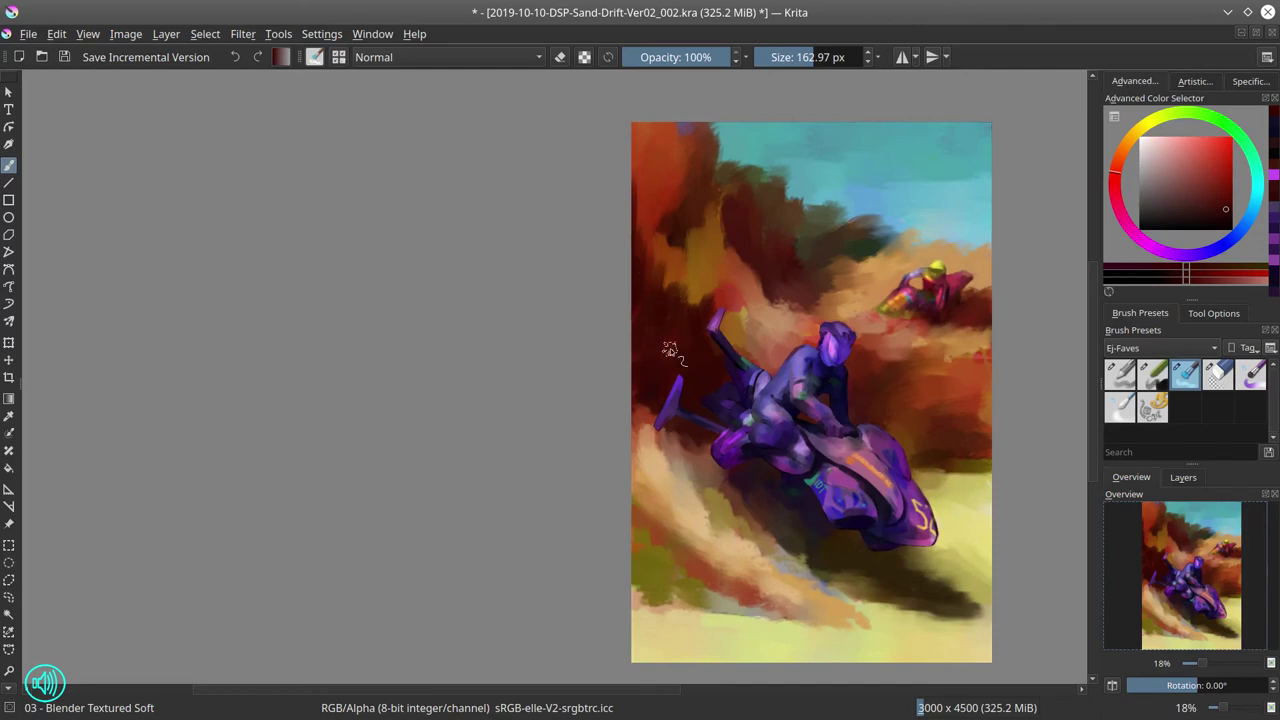
{"action": "left_click_drag", "start_coordinate": [680, 270], "coordinate": [712, 357]}
{"action": "left_click_drag", "start_coordinate": [724, 248], "coordinate": [720, 198]}
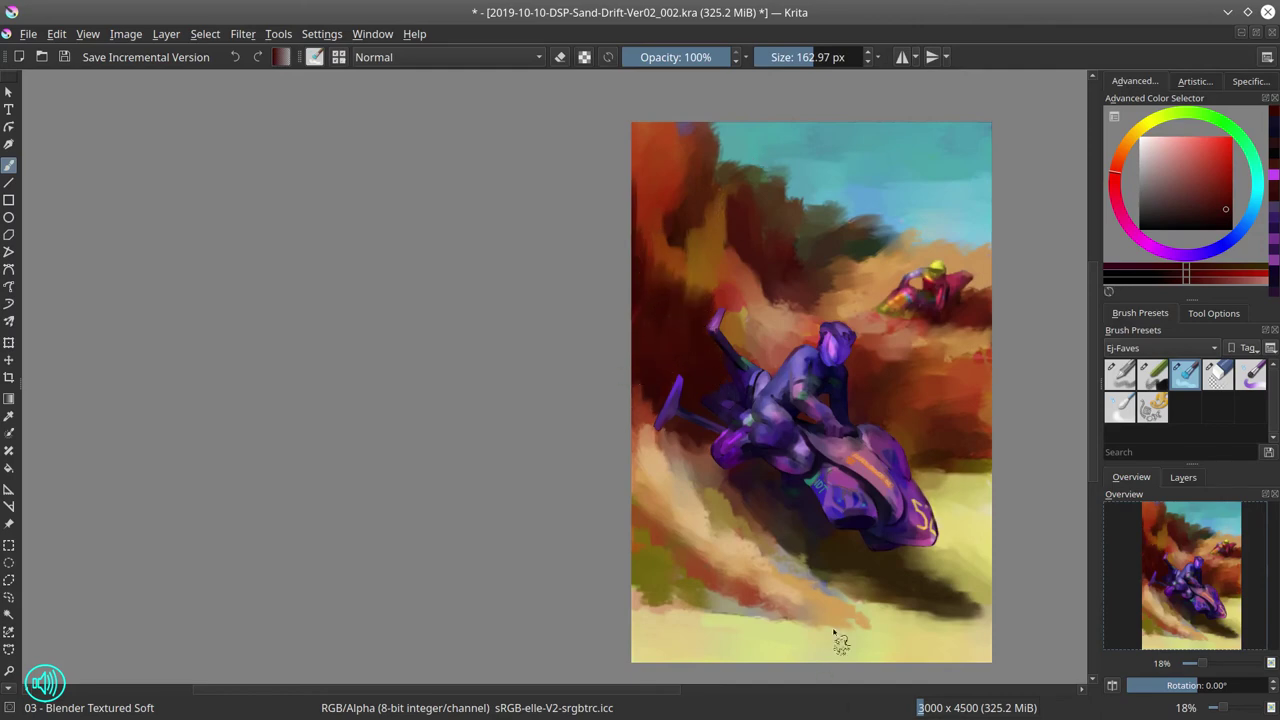
{"action": "key", "text": "ctrl+s"}
- Zoom in on the rider with the flow-opacity brush and sample a purple from the suit
{"action": "key", "text": "slash"}
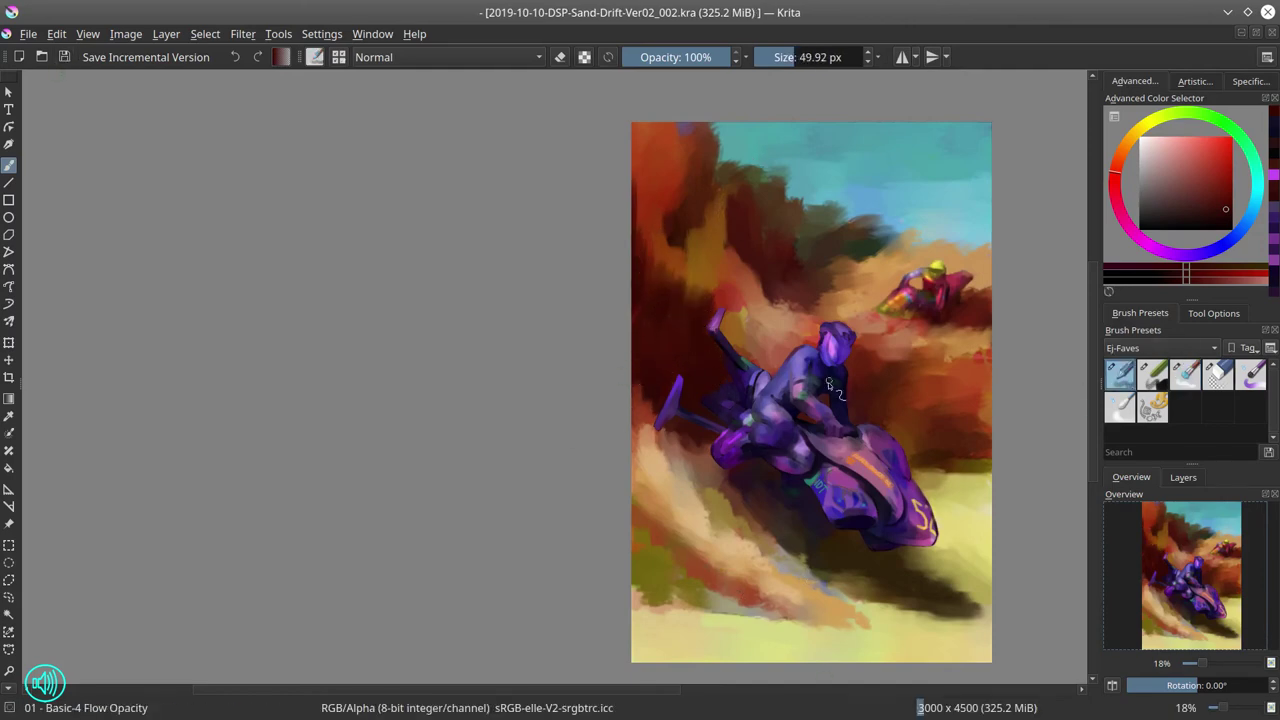
{"action": "scroll", "coordinate": [834, 390], "scroll_direction": "up", "scroll_amount": 3}
{"action": "mouse_move", "coordinate": [834, 390]}
{"action": "left_mouse_down"}
{"action": "mouse_move", "coordinate": [834, 347]}
{"action": "mouse_move", "coordinate": [573, 477]}
{"action": "mouse_move", "coordinate": [598, 380]}
{"action": "left_mouse_up"}
{"action": "left_click", "coordinate": [560, 382], "text": "ctrl"}
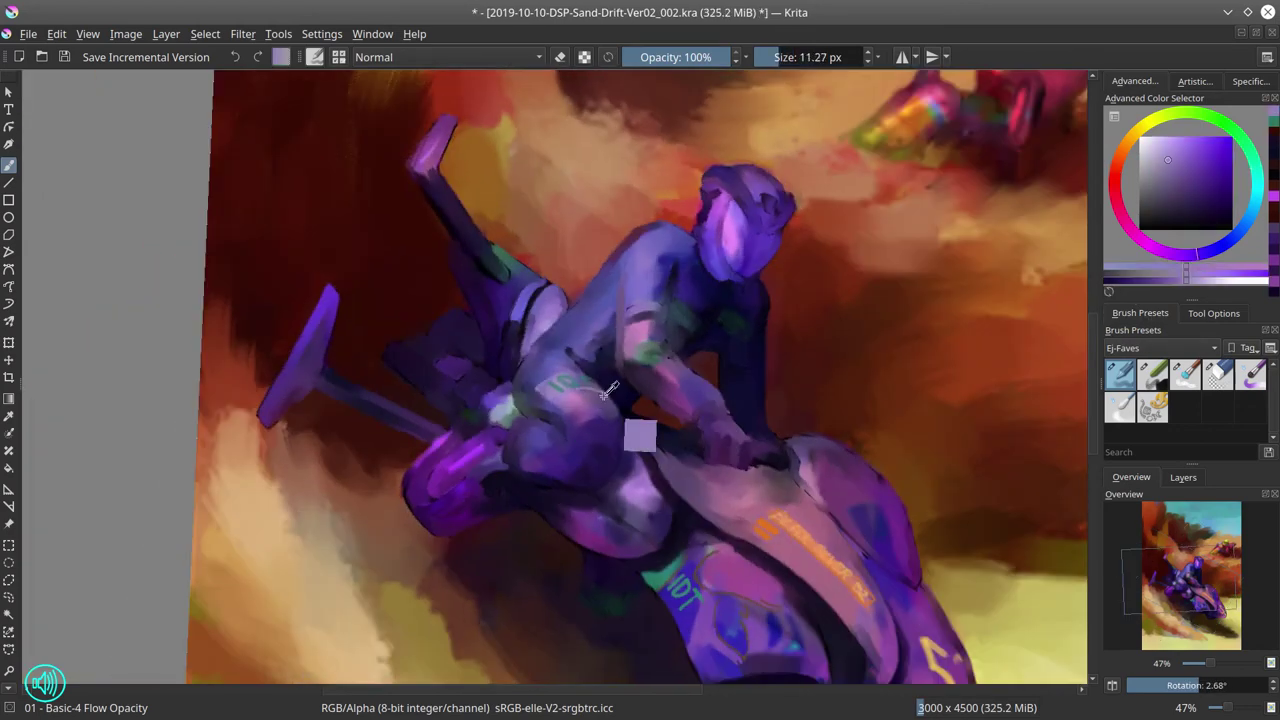
- Set the canvas upright, pick a greyish purple, and dab it onto the rider's leg
{"action": "left_click", "coordinate": [578, 400], "text": "ctrl"}
{"action": "key", "text": "5"}
{"action": "key", "text": "bracketright"}
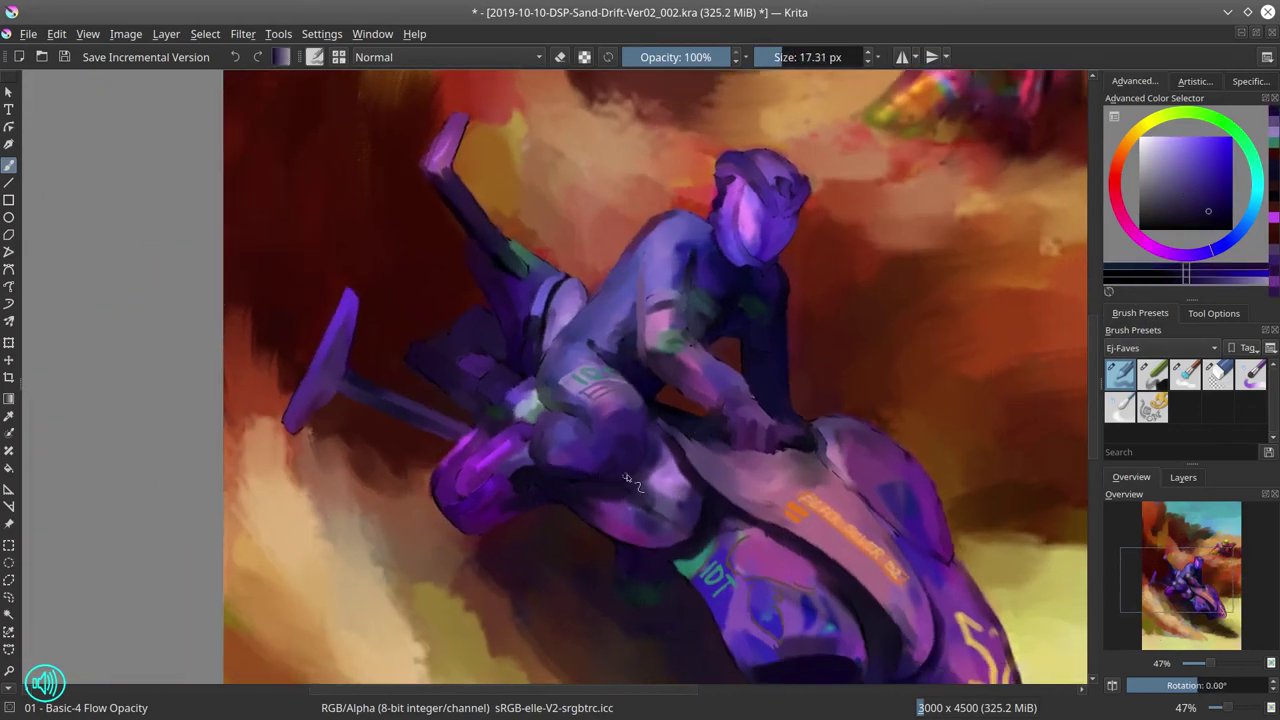
{"action": "left_click", "coordinate": [650, 418], "text": "ctrl"}
{"action": "left_click", "coordinate": [620, 470], "text": "ctrl"}
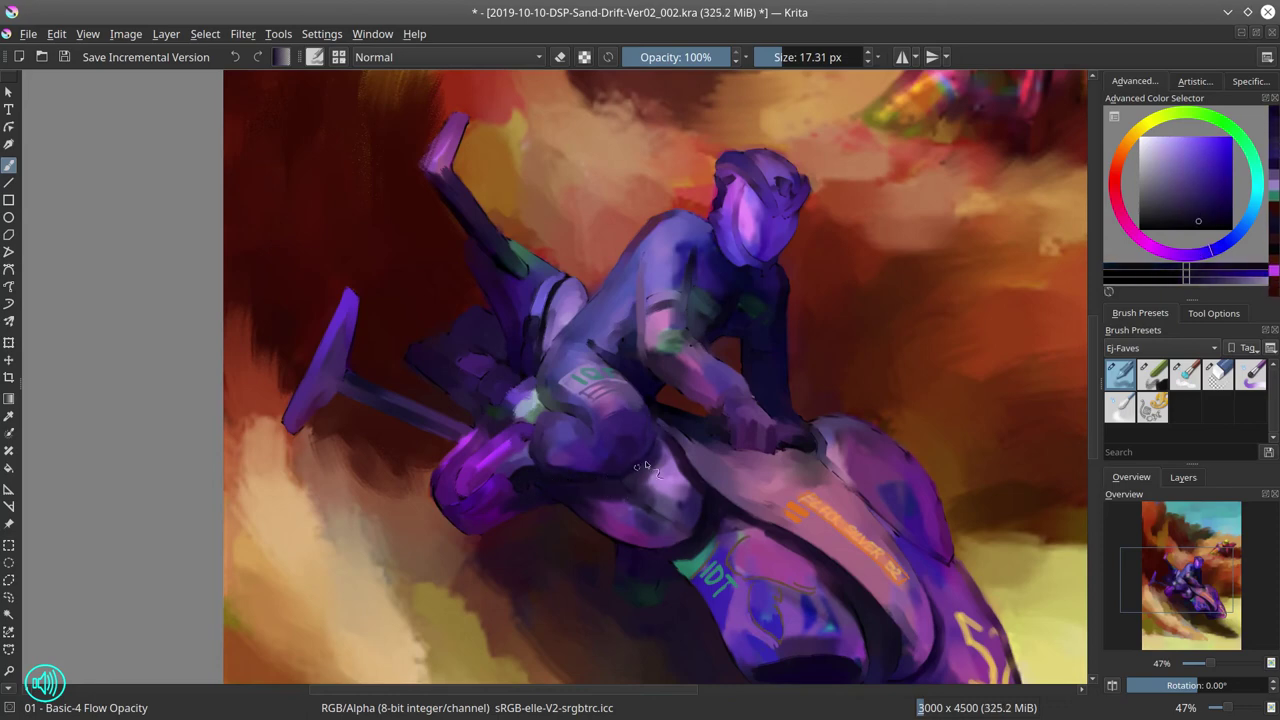
{"action": "left_click", "coordinate": [572, 457], "text": "ctrl"}
- Tilt the view to about -43 degrees and paint magenta highlights on the rider's lower leg
{"action": "key", "text": "bracketright"}
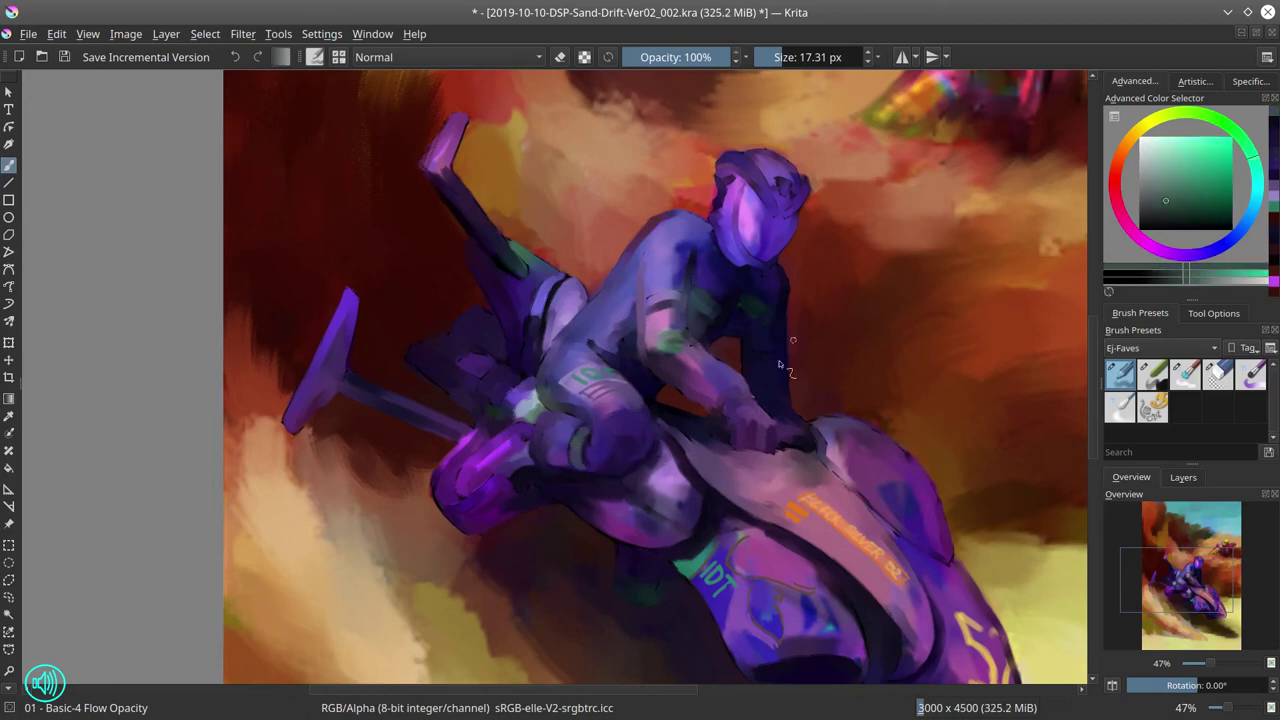
{"action": "left_click", "coordinate": [590, 440], "text": "ctrl"}
{"action": "left_click", "coordinate": [570, 425], "text": "ctrl"}
{"action": "left_click", "coordinate": [690, 410], "text": "ctrl"}
{"action": "key", "text": "bracketleft"}
{"action": "key", "text": "bracketleft"}
{"action": "key", "text": "bracketleft"}
{"action": "key", "text": "bracketleft"}
{"action": "key", "text": "bracketleft"}
{"action": "key", "text": "bracketleft"}
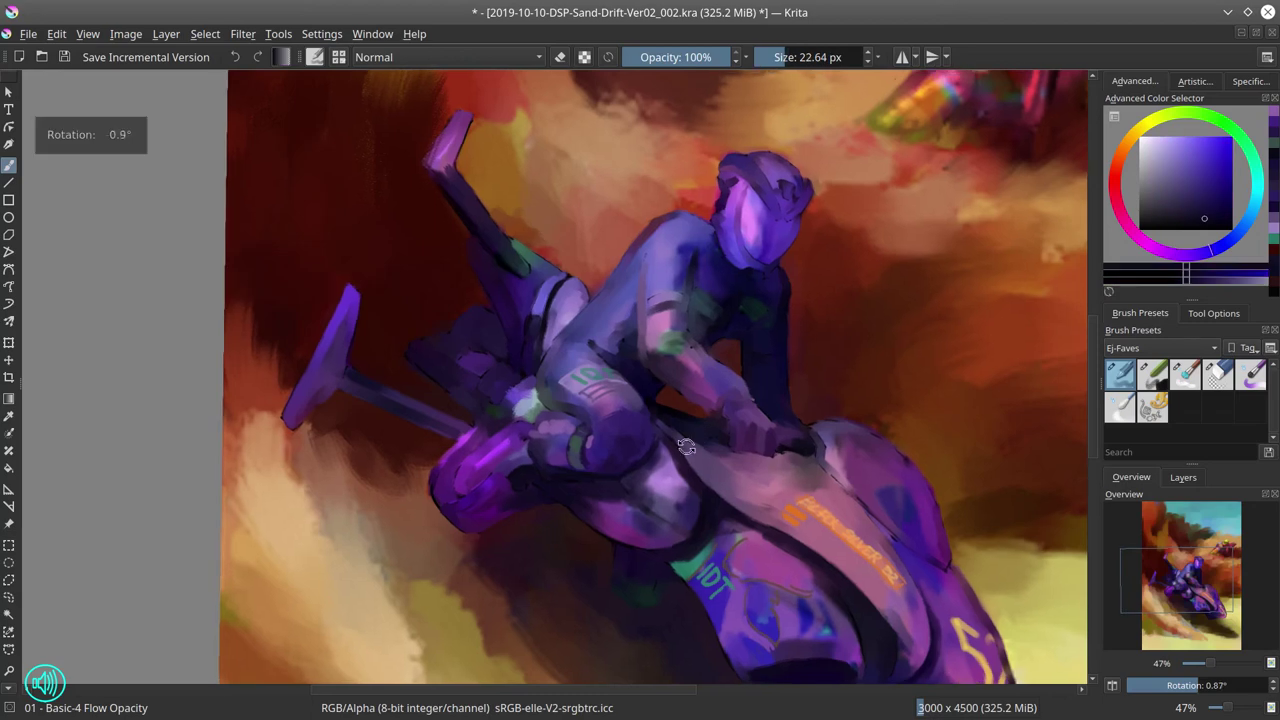
{"action": "left_click_drag", "start_coordinate": [690, 410], "coordinate": [580, 405]}
{"action": "left_click", "coordinate": [580, 405], "text": "ctrl"}
{"action": "left_click", "coordinate": [584, 405], "text": "ctrl"}
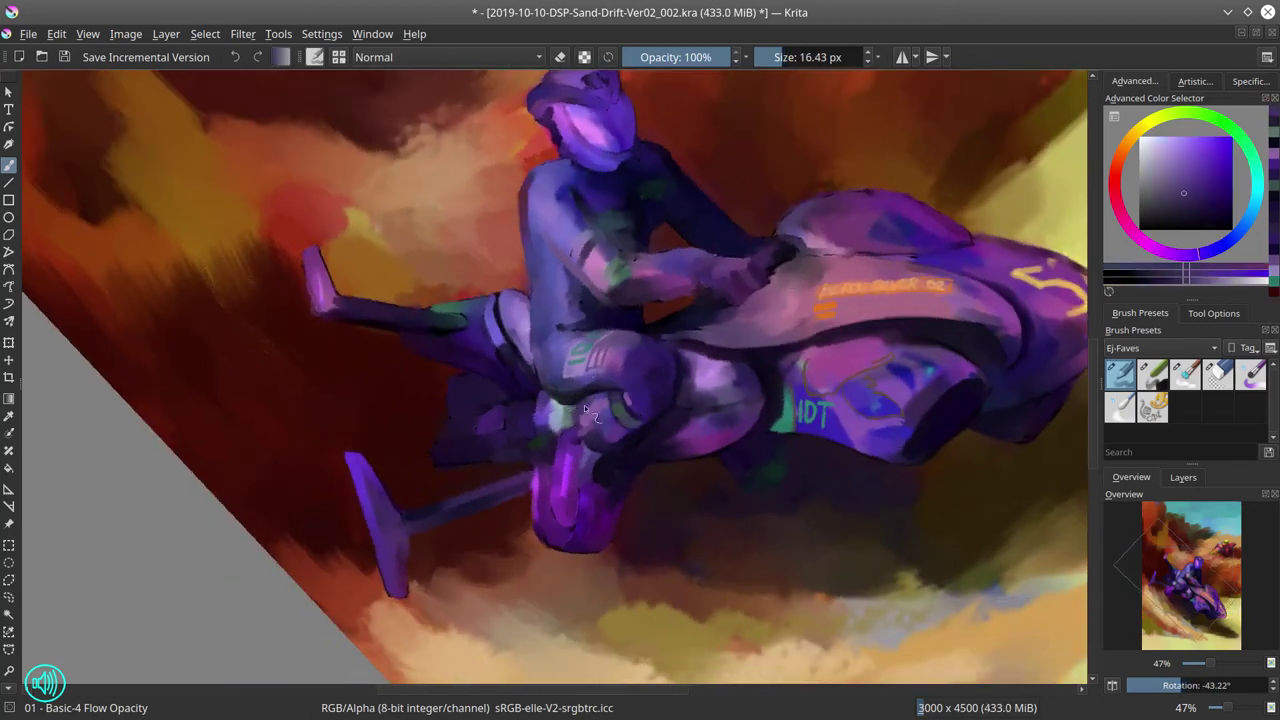
{"action": "left_click", "coordinate": [558, 498], "text": "ctrl"}
{"action": "left_click", "coordinate": [572, 527], "text": "ctrl"}
{"action": "left_click_drag", "start_coordinate": [535, 460], "coordinate": [545, 535]}
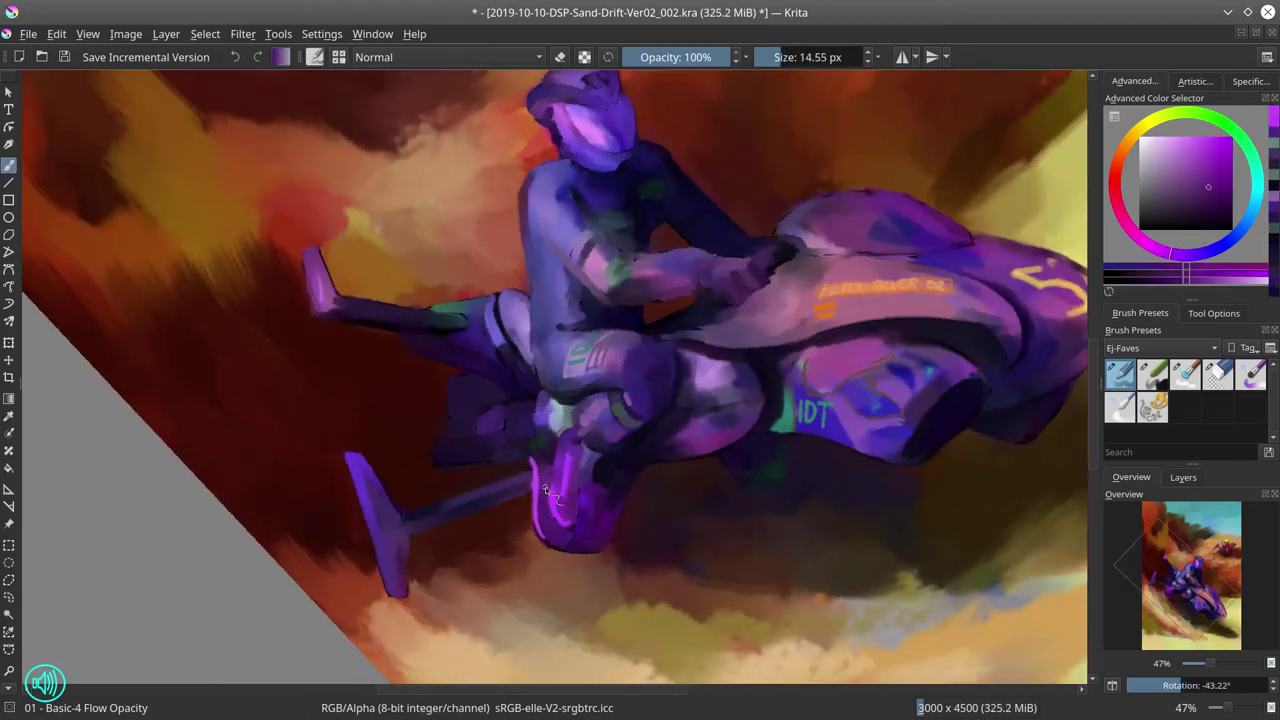
- Sample dark and muted purples from the canvas while adjusting the brush size
{"action": "key", "text": "bracketleft"}
{"action": "left_click", "coordinate": [530, 490], "text": "ctrl"}
{"action": "left_click", "coordinate": [440, 525], "text": "ctrl"}
{"action": "key", "text": "bracketright"}
{"action": "key", "text": "bracketright"}
{"action": "key", "text": "bracketright"}
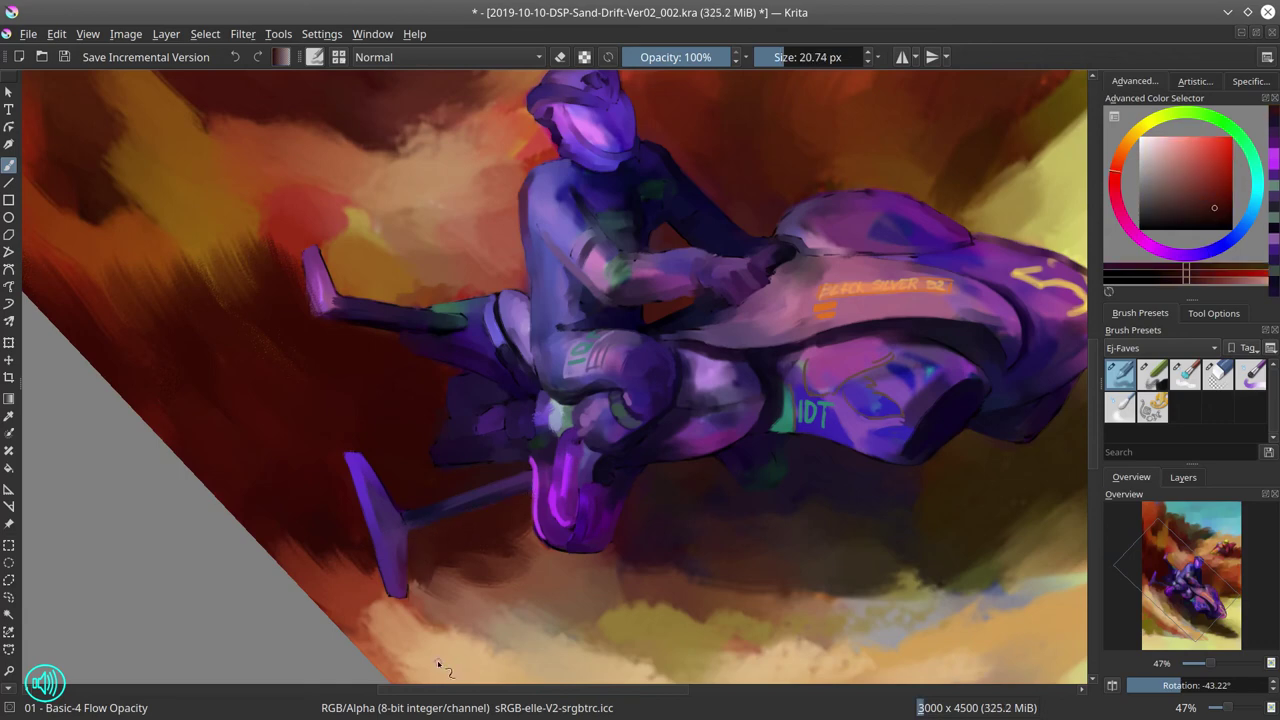
{"action": "left_click", "coordinate": [780, 432], "text": "ctrl"}
{"action": "key", "text": "bracketleft"}
{"action": "key", "text": "bracketleft"}
{"action": "left_click", "coordinate": [486, 433], "text": "ctrl"}
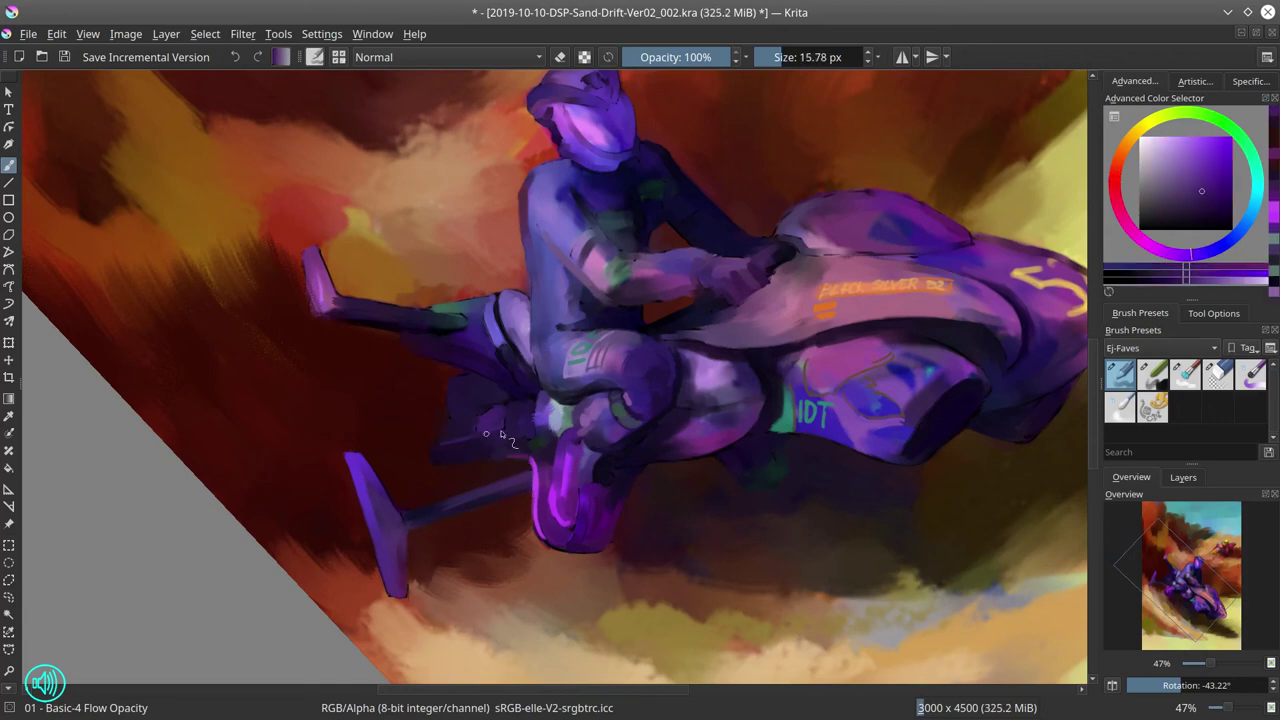
{"action": "key", "text": "bracketright"}
{"action": "key", "text": "bracketright"}
{"action": "key", "text": "bracketright"}
{"action": "key", "text": "bracketright"}
{"action": "key", "text": "bracketright"}
{"action": "left_click", "coordinate": [423, 449], "text": "ctrl"}
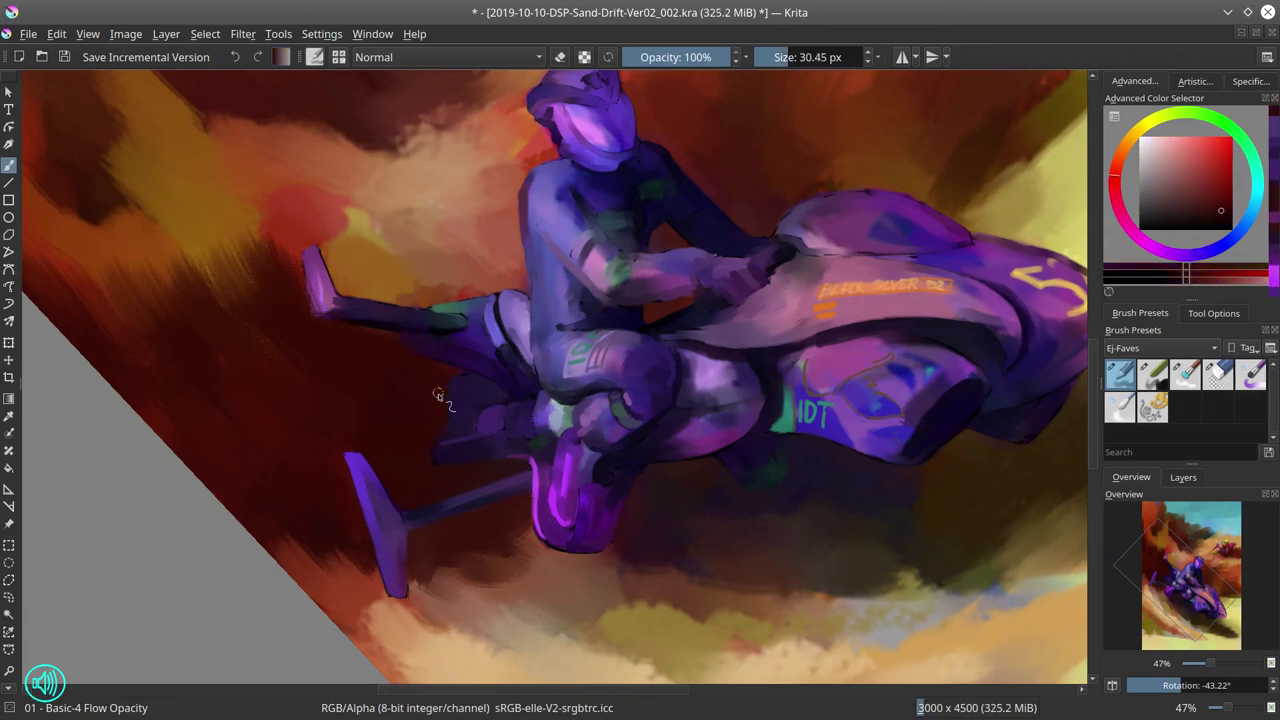
{"action": "key", "text": "bracketleft"}
{"action": "key", "text": "bracketleft"}
{"action": "left_click", "coordinate": [479, 370], "text": "ctrl"}
{"action": "key", "text": "bracketleft"}
{"action": "key", "text": "bracketleft"}
- Paint darker purple shading to the right of the magenta boot
{"action": "key", "text": "bracketleft"}
{"action": "left_click", "coordinate": [554, 505], "text": "ctrl"}
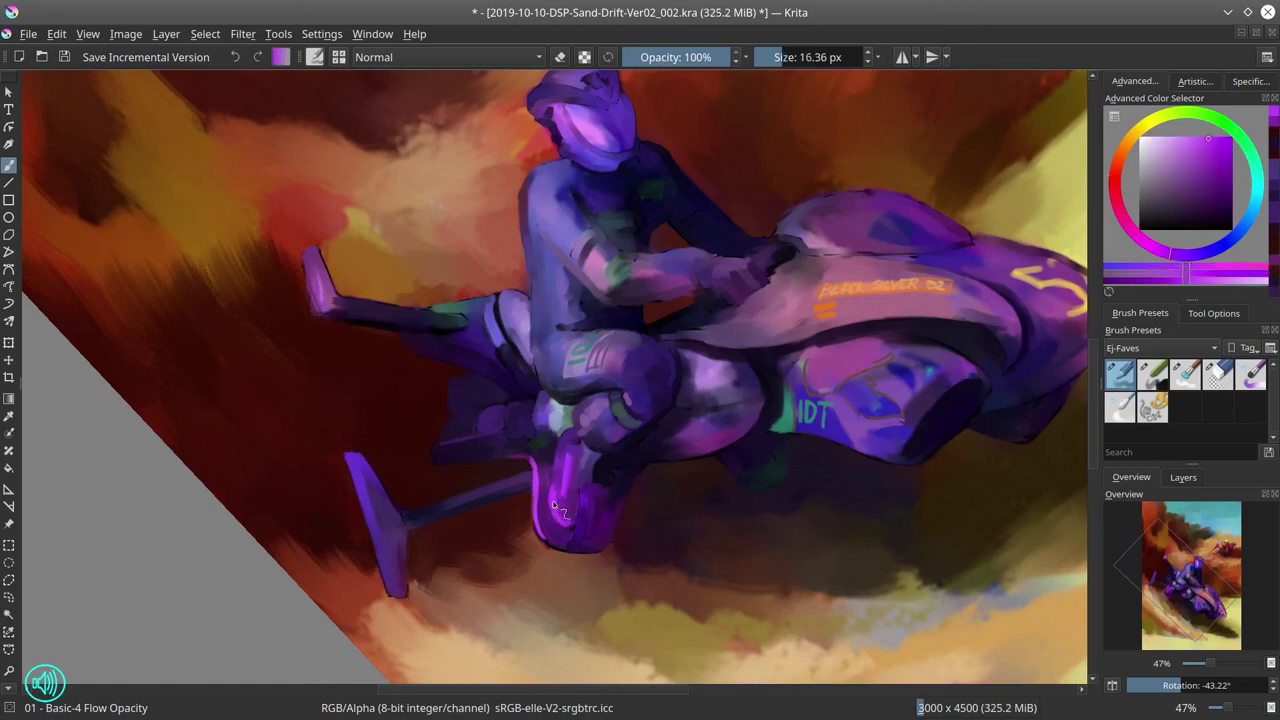
{"action": "key", "text": "bracketleft"}
{"action": "left_click", "coordinate": [575, 542], "text": "ctrl"}
{"action": "left_click_drag", "start_coordinate": [605, 480], "coordinate": [578, 540]}
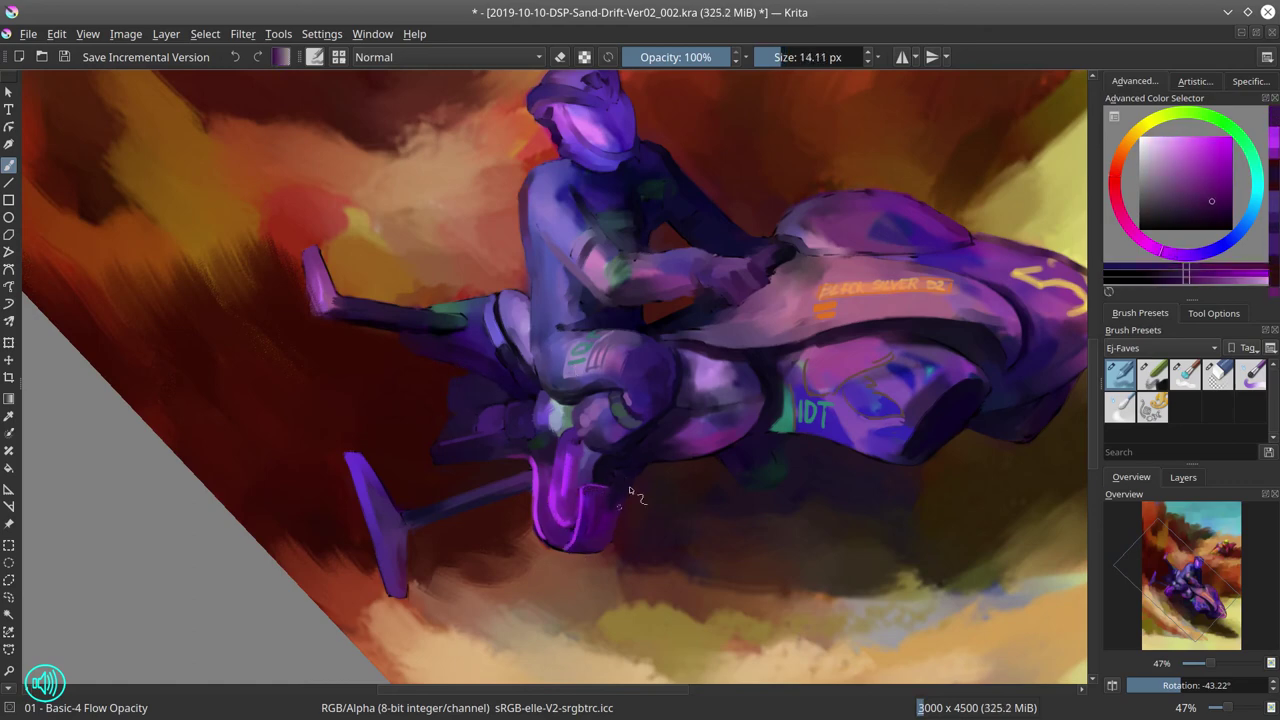
- Pick a lighter purple, return to the upright full-page view, and save the painting
{"action": "left_click", "coordinate": [694, 620], "text": "ctrl"}
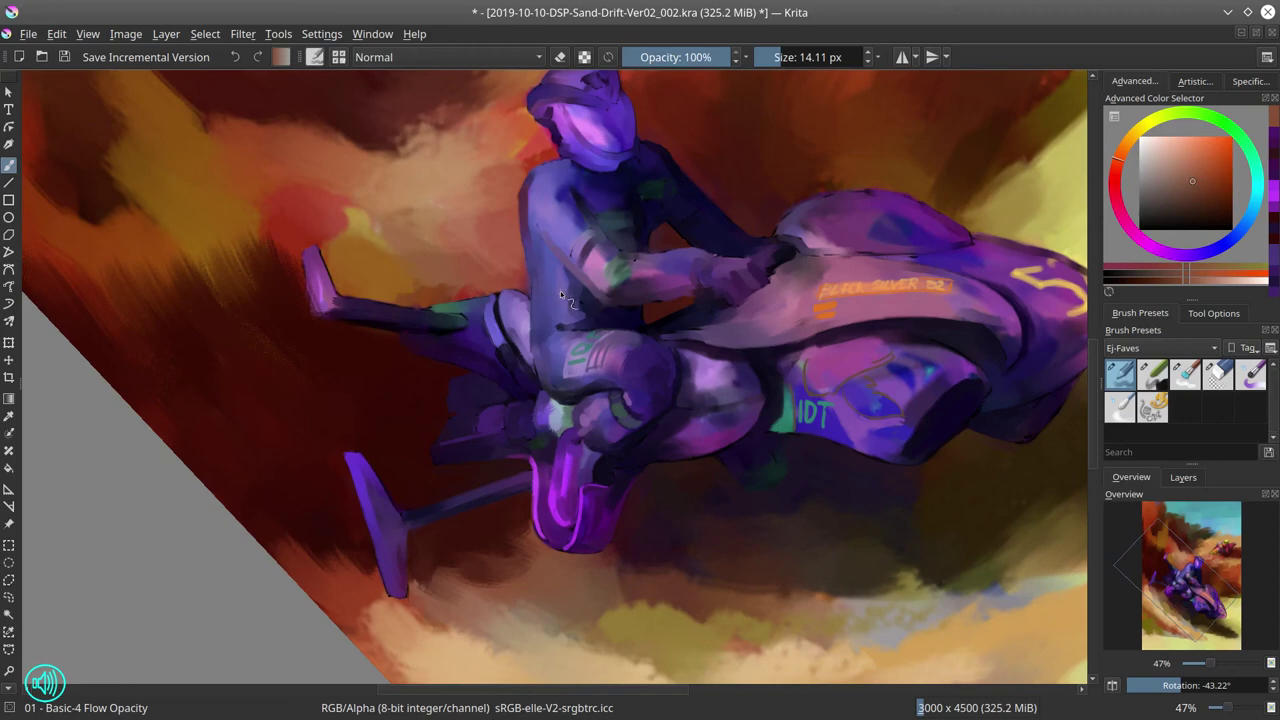
{"action": "left_click", "coordinate": [583, 442], "text": "ctrl"}
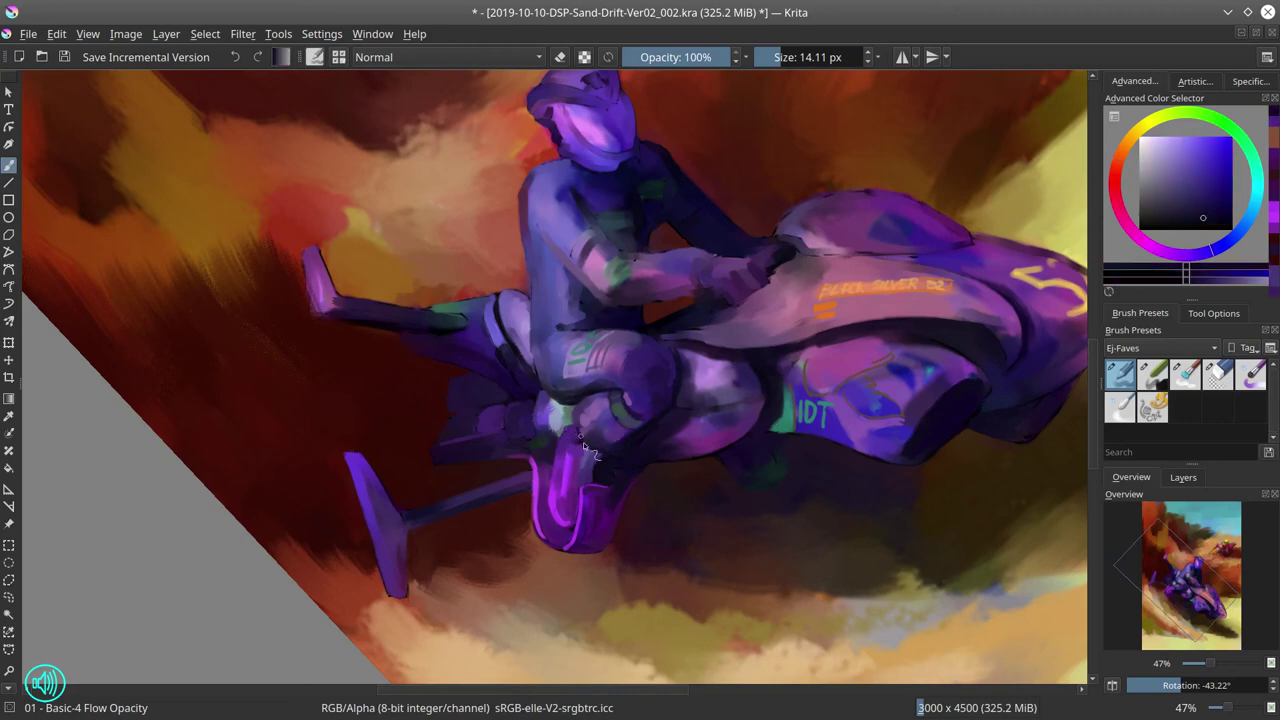
{"action": "left_click", "coordinate": [737, 405], "text": "ctrl"}
{"action": "key", "text": "bracketright"}
{"action": "key", "text": "bracketright"}
{"action": "key", "text": "bracketright"}
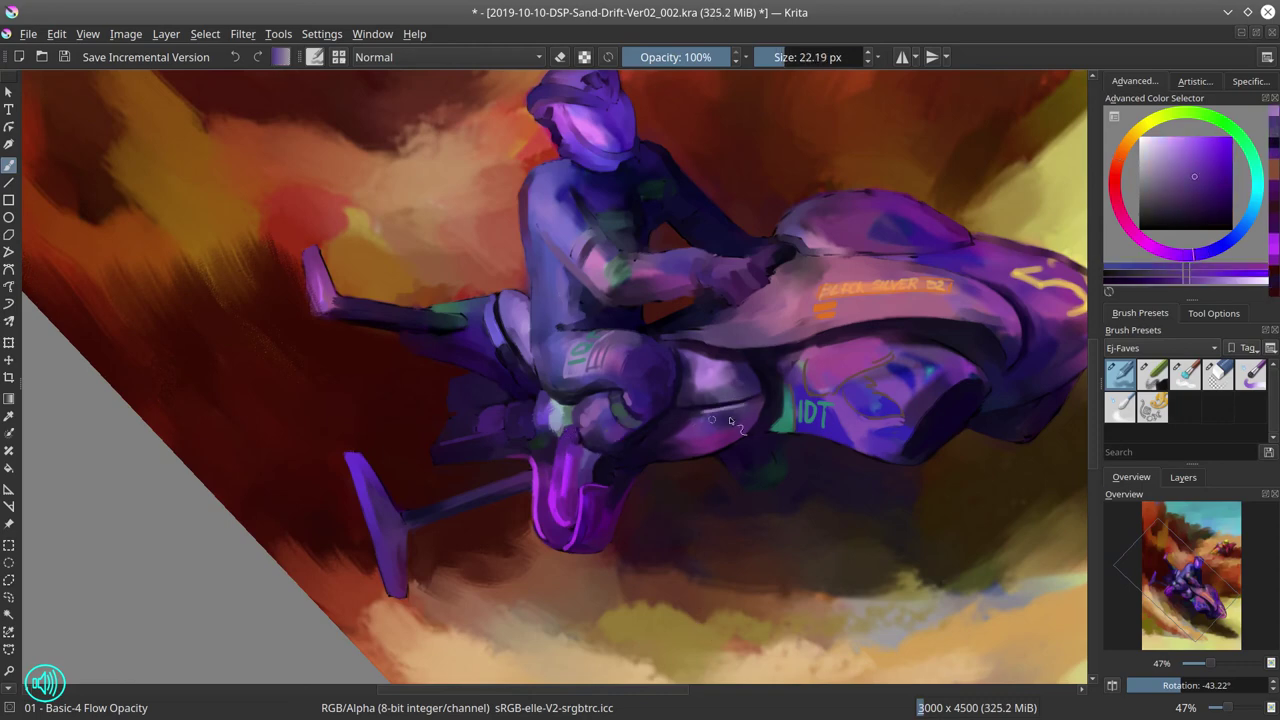
{"action": "key", "text": "5"}
{"action": "key", "text": "2"}
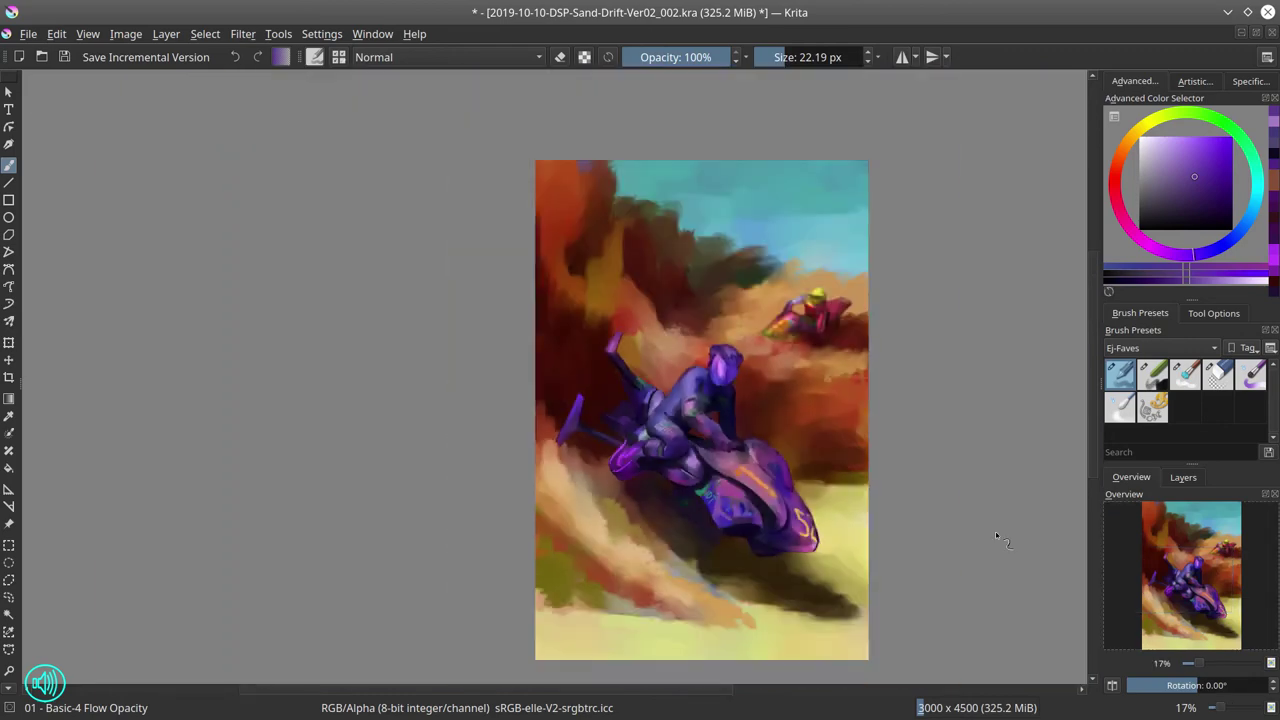
{"action": "key", "text": "ctrl+s"}
- Zoom and tilt in on the rider's leg and paint dark strokes on the bike body
{"action": "scroll", "coordinate": [300, 450], "scroll_direction": "down", "scroll_amount": 1}
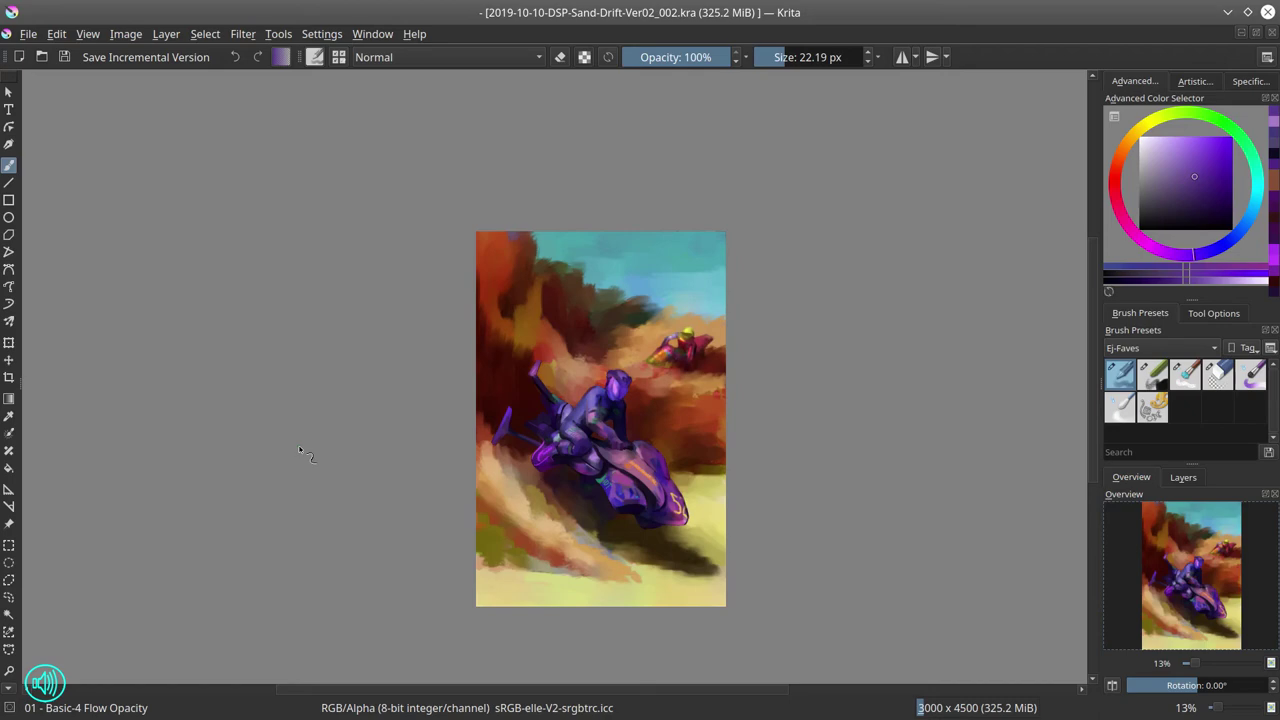
{"action": "mouse_move", "coordinate": [300, 450]}
{"action": "left_mouse_down"}
{"action": "mouse_move", "coordinate": [866, 391]}
{"action": "mouse_move", "coordinate": [733, 353]}
{"action": "left_mouse_up"}
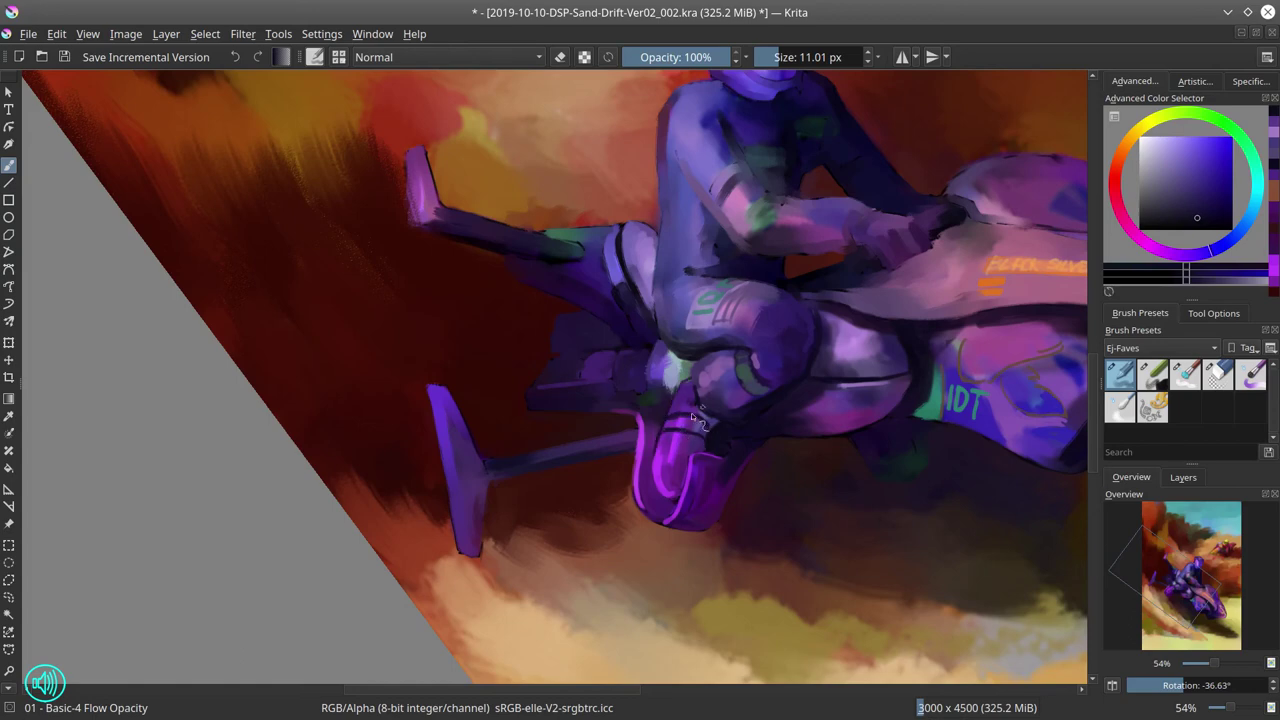
{"action": "left_click", "coordinate": [713, 430], "text": "ctrl"}
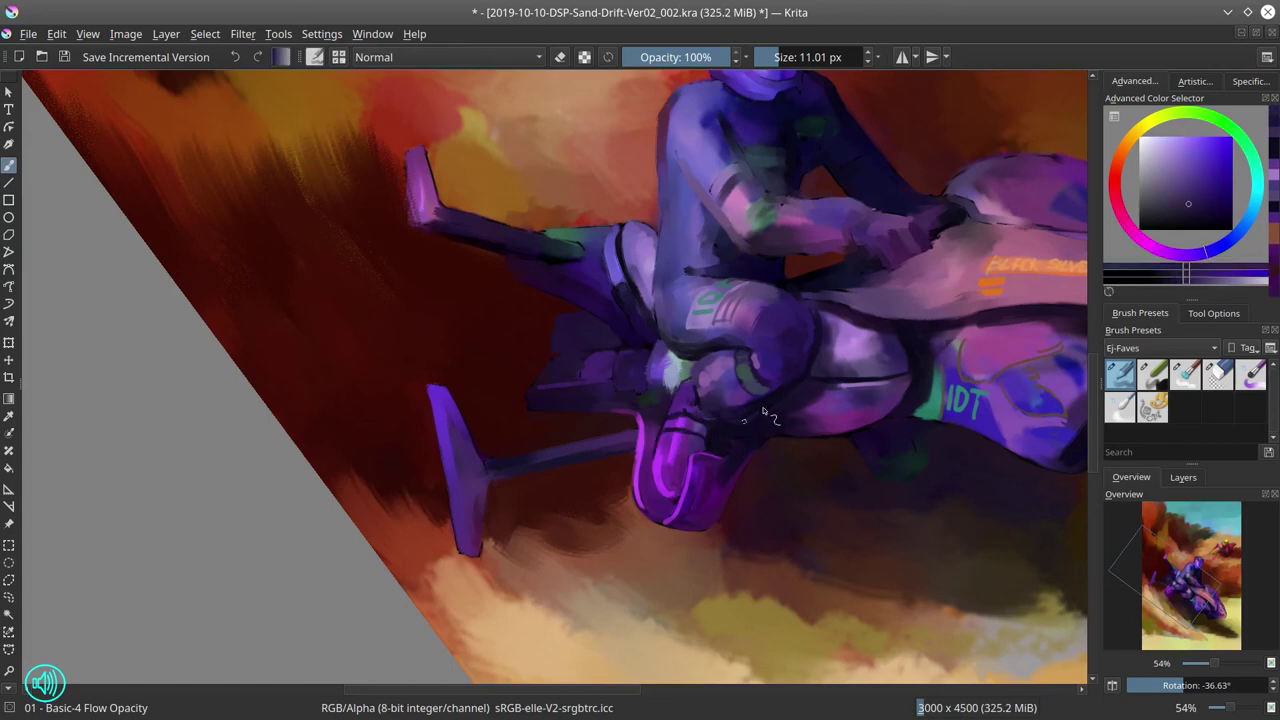
{"action": "left_click_drag", "start_coordinate": [850, 395], "coordinate": [800, 360]}
- Sample saturated and blue-purple tones from the bike with a smaller brush
{"action": "left_click", "coordinate": [800, 360], "text": "ctrl"}
{"action": "left_click_drag", "start_coordinate": [686, 465], "coordinate": [688, 482]}
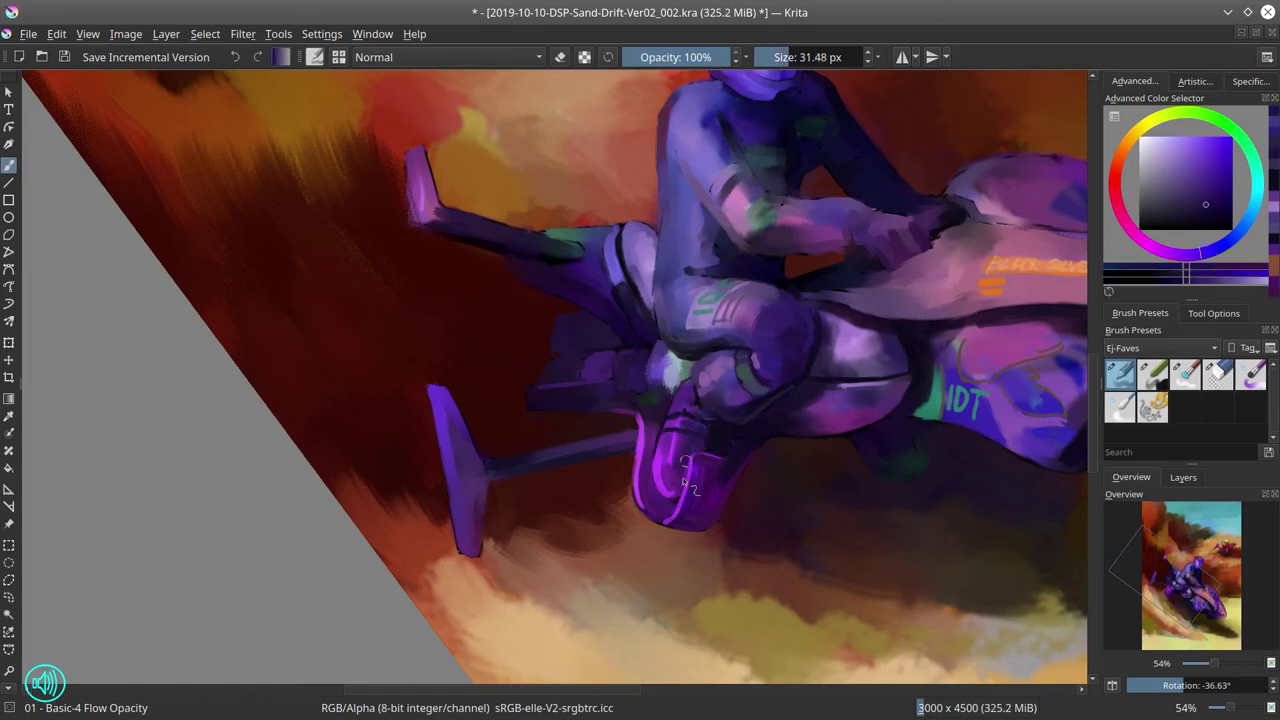
{"action": "key", "text": "bracketleft"}
{"action": "left_click", "coordinate": [681, 361], "text": "ctrl"}
{"action": "key", "text": "bracketleft"}
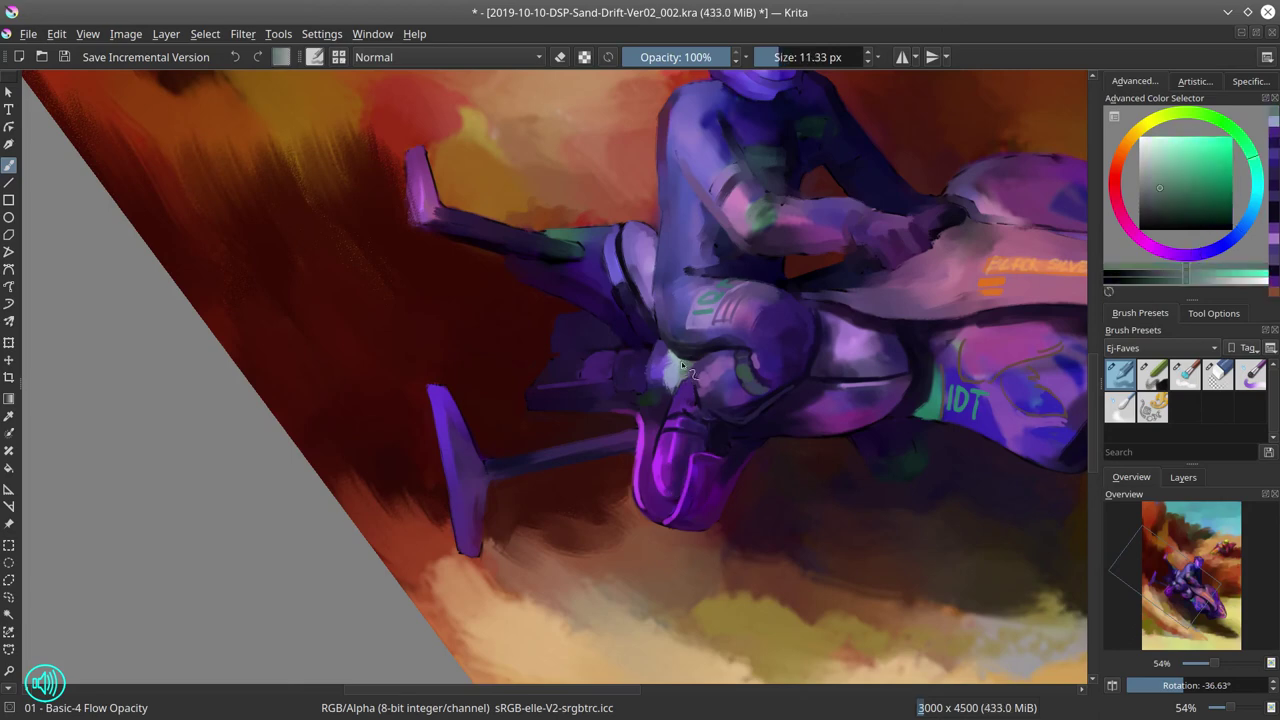
{"action": "left_click", "coordinate": [663, 385], "text": "ctrl"}
{"action": "key", "text": "bracketleft"}
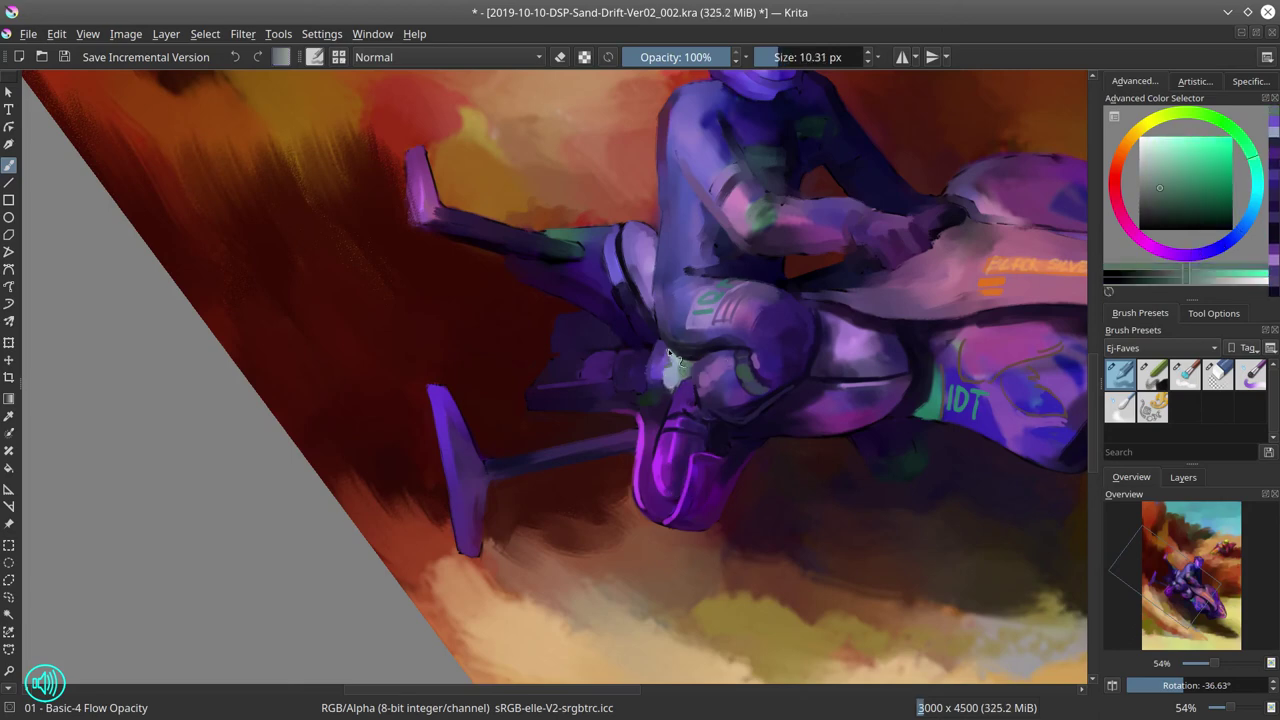
{"action": "left_click", "coordinate": [685, 376], "text": "ctrl"}
{"action": "left_click", "coordinate": [981, 396], "text": "ctrl"}
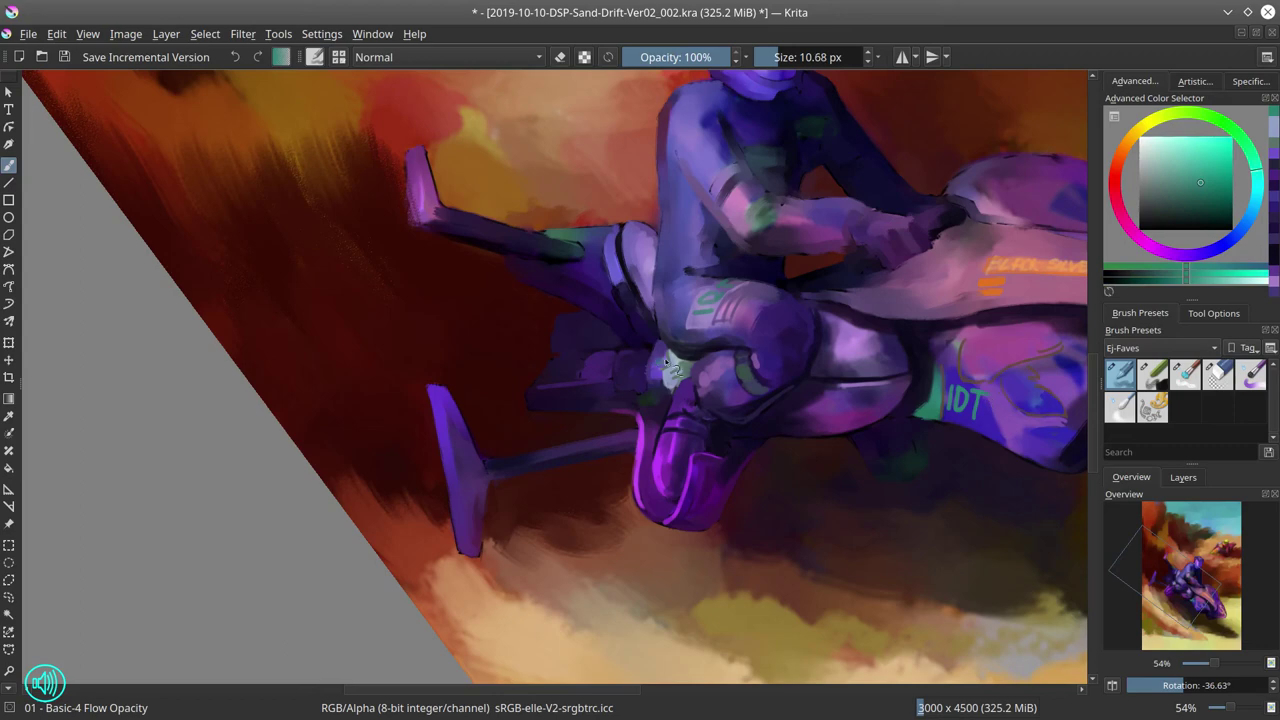
- Pick lighter and darker purples across the bike body while resizing the brush
{"action": "left_click", "coordinate": [664, 362], "text": "ctrl"}
{"action": "key", "text": "bracketright"}
{"action": "key", "text": "bracketright"}
{"action": "key", "text": "bracketright"}
{"action": "left_click", "coordinate": [690, 360], "text": "ctrl"}
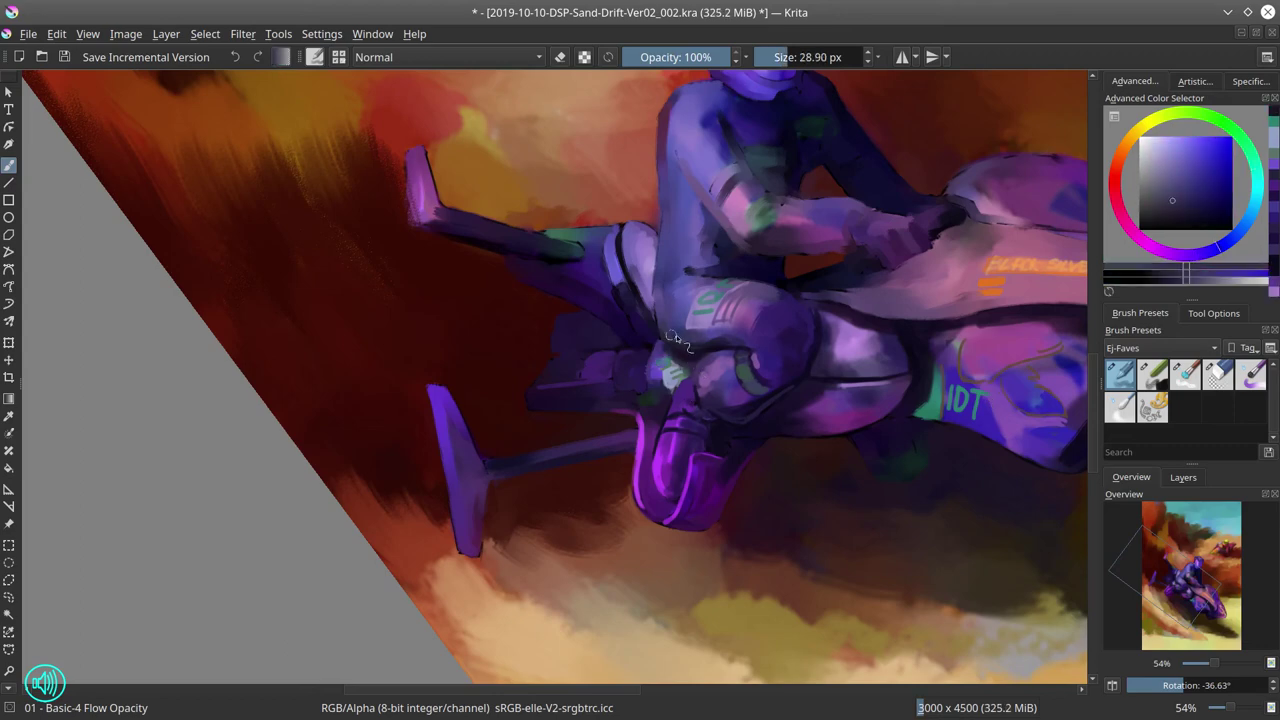
{"action": "key", "text": "bracketleft"}
{"action": "key", "text": "bracketleft"}
{"action": "left_click", "coordinate": [668, 344], "text": "ctrl"}
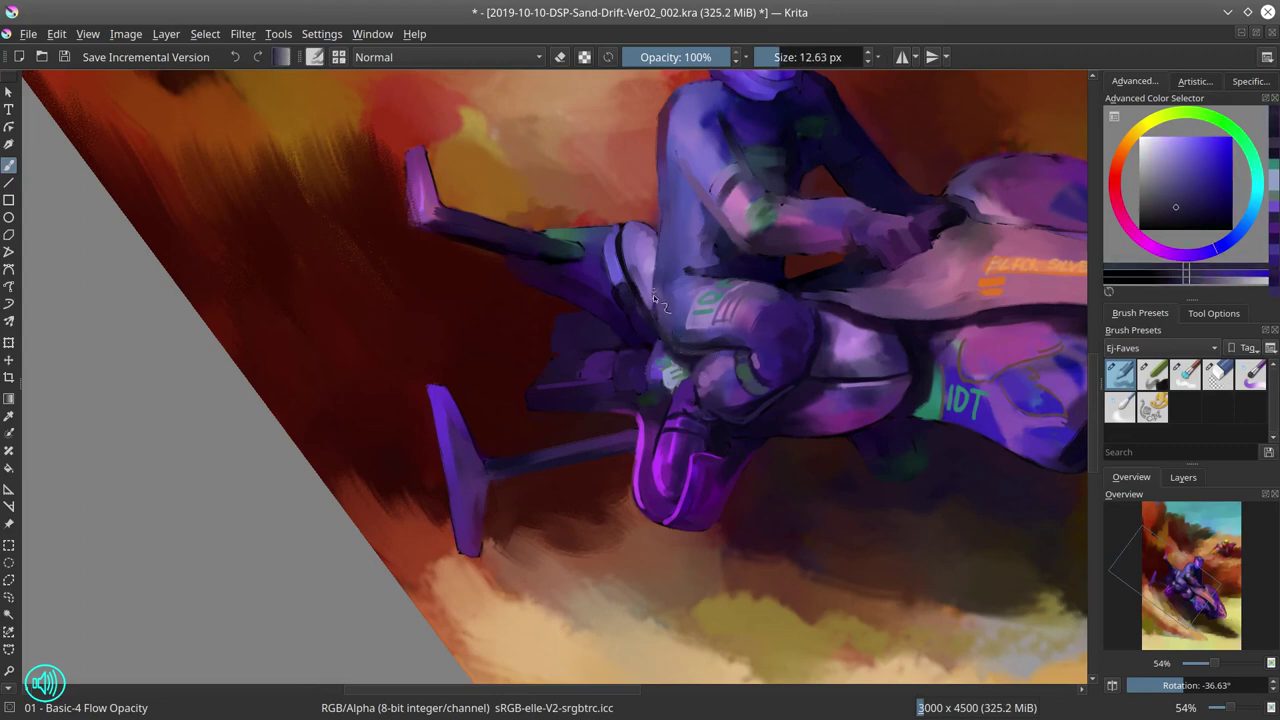
{"action": "left_click", "coordinate": [668, 344], "text": "ctrl"}
{"action": "key", "text": "bracketright"}
{"action": "left_click", "coordinate": [768, 308], "text": "ctrl"}
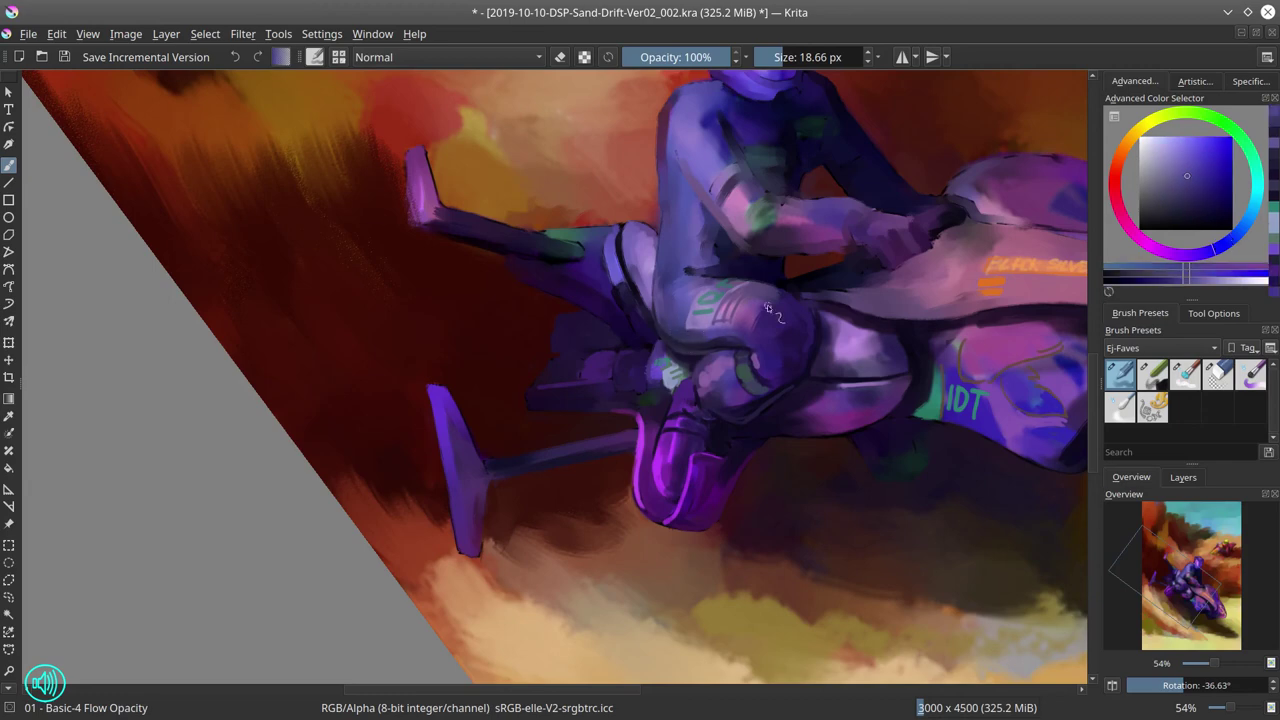
{"action": "left_click", "coordinate": [822, 312], "text": "ctrl"}
{"action": "left_click", "coordinate": [825, 318], "text": "ctrl"}
{"action": "key", "text": "bracketright"}
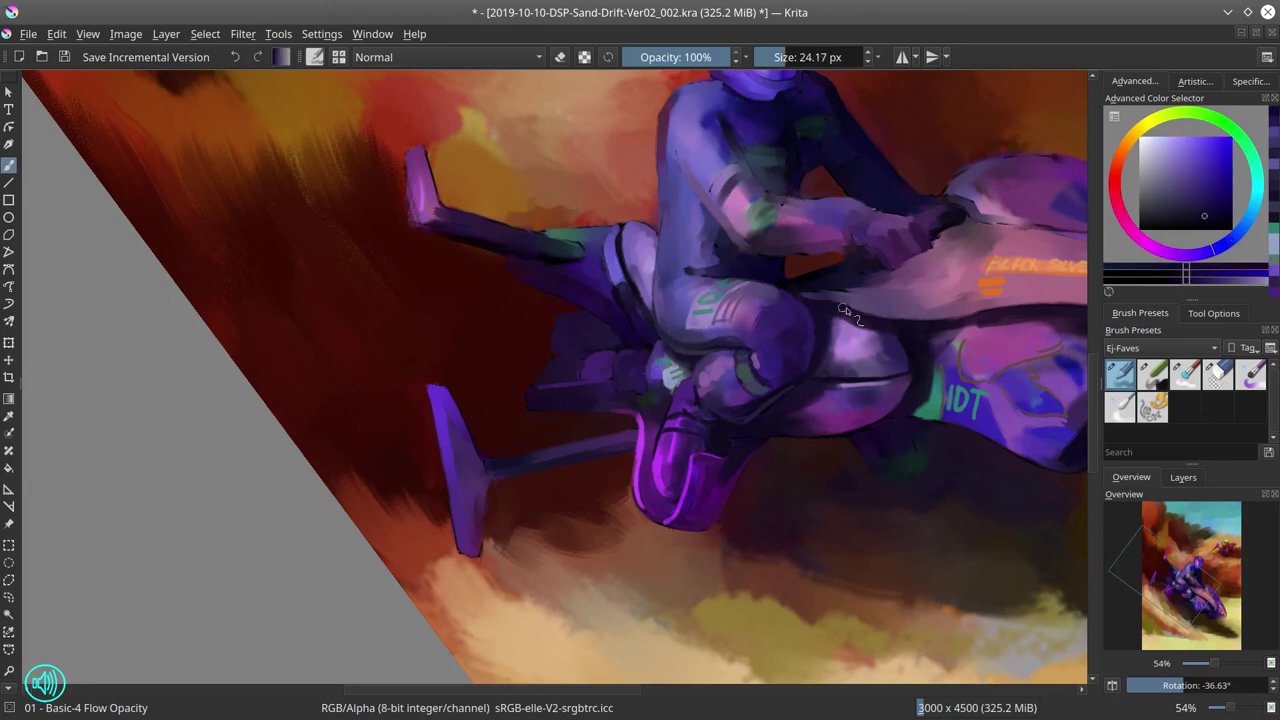
- Sample a darker purple, fit the whole page upright again, and save the painting
{"action": "key", "text": "bracketleft"}
{"action": "left_click", "coordinate": [845, 306], "text": "ctrl"}
{"action": "key", "text": "bracketleft"}
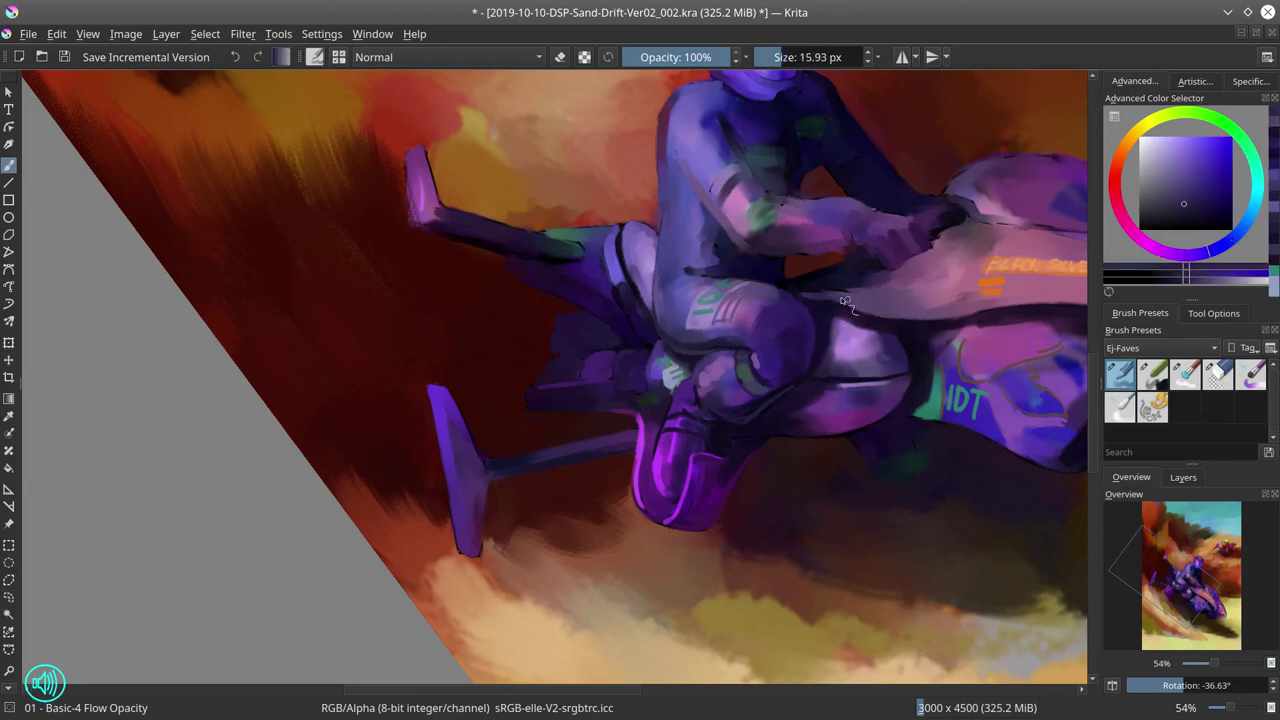
{"action": "left_click", "coordinate": [845, 303], "text": "ctrl"}
{"action": "left_click", "coordinate": [1003, 313], "text": "ctrl"}
{"action": "key", "text": "5"}
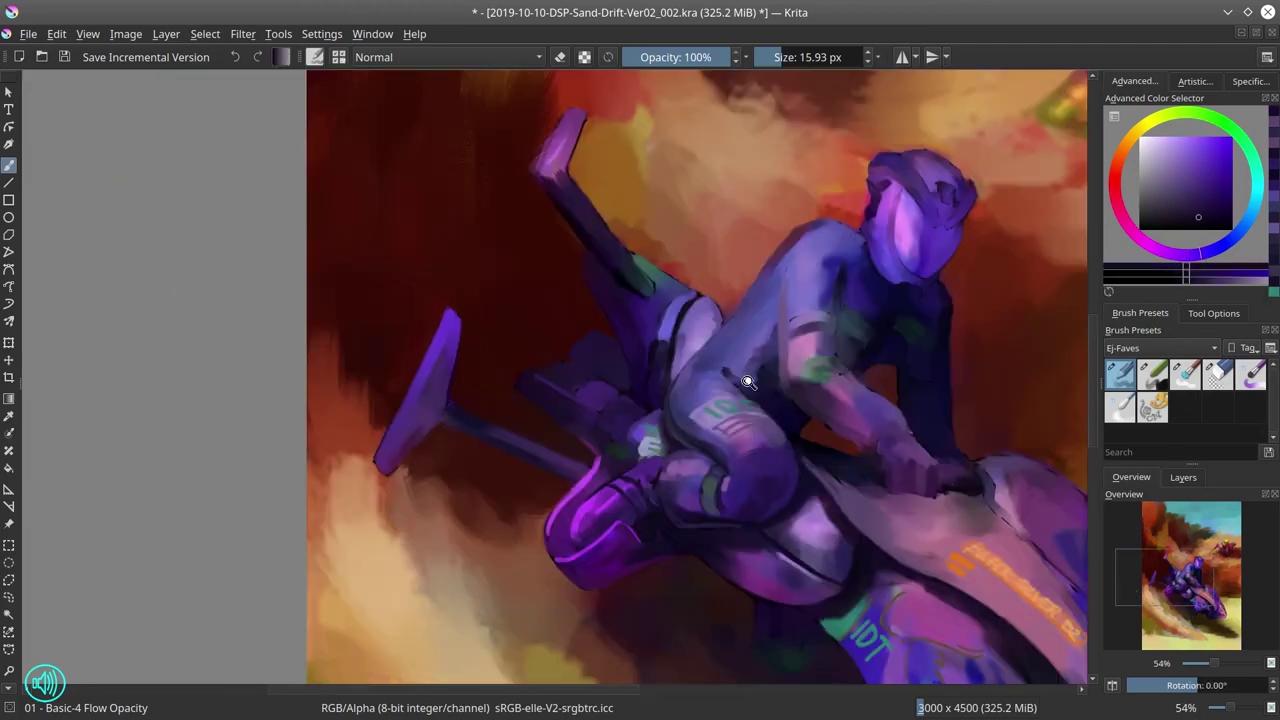
{"action": "key", "text": "2"}
{"action": "left_click", "coordinate": [64, 57]}
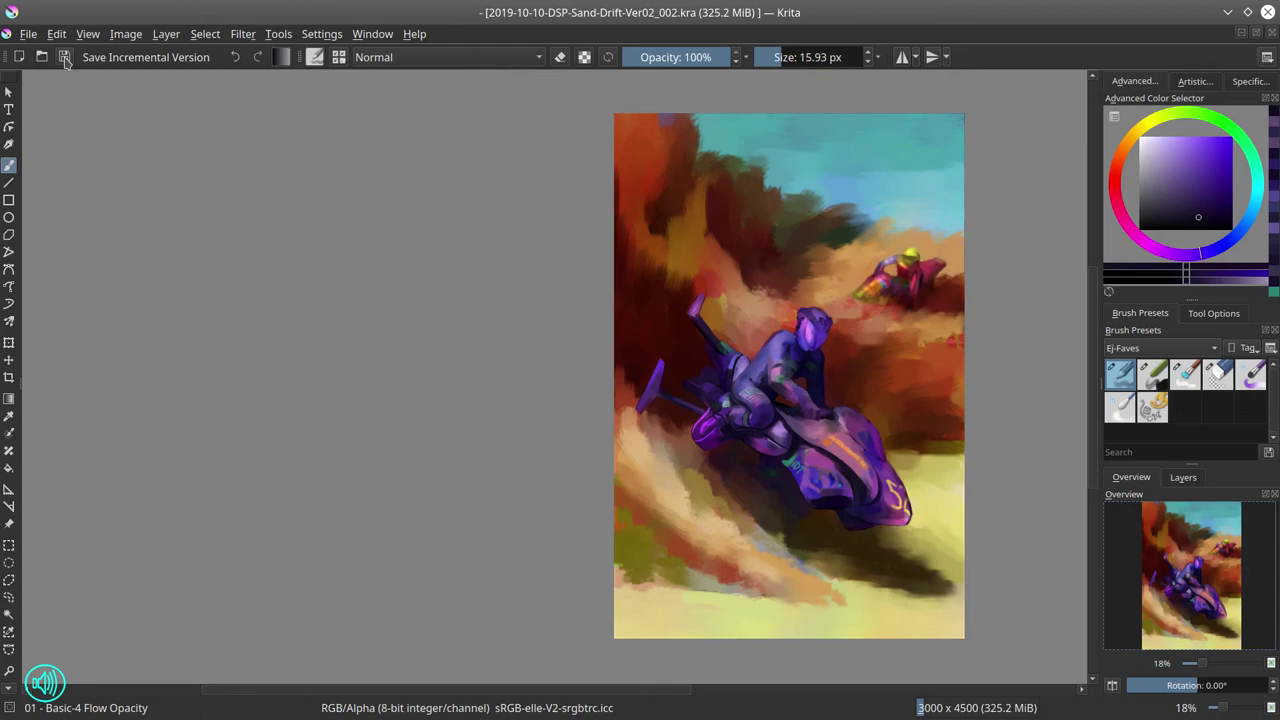
- Smudge the red background beside the raised fin darker with the Blender Textured Soft brush
{"action": "scroll", "coordinate": [710, 403], "scroll_direction": "up", "scroll_amount": 3}
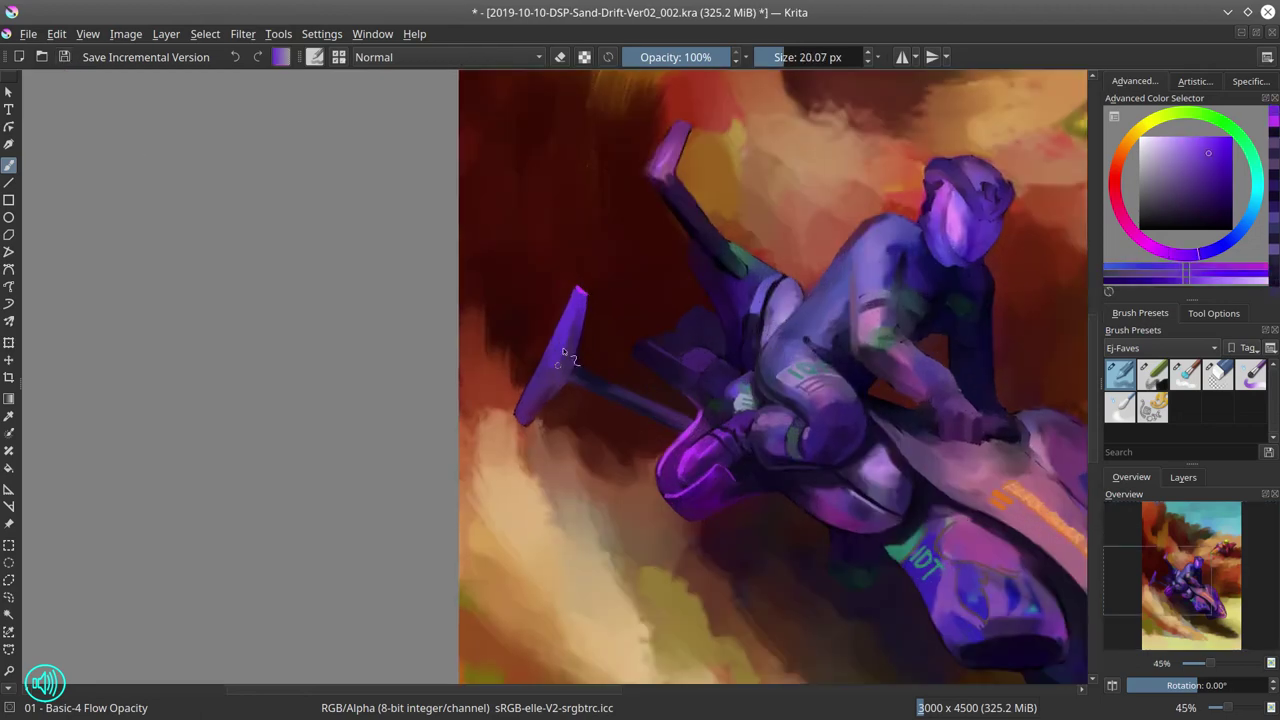
{"action": "left_click", "coordinate": [650, 297], "text": "ctrl"}
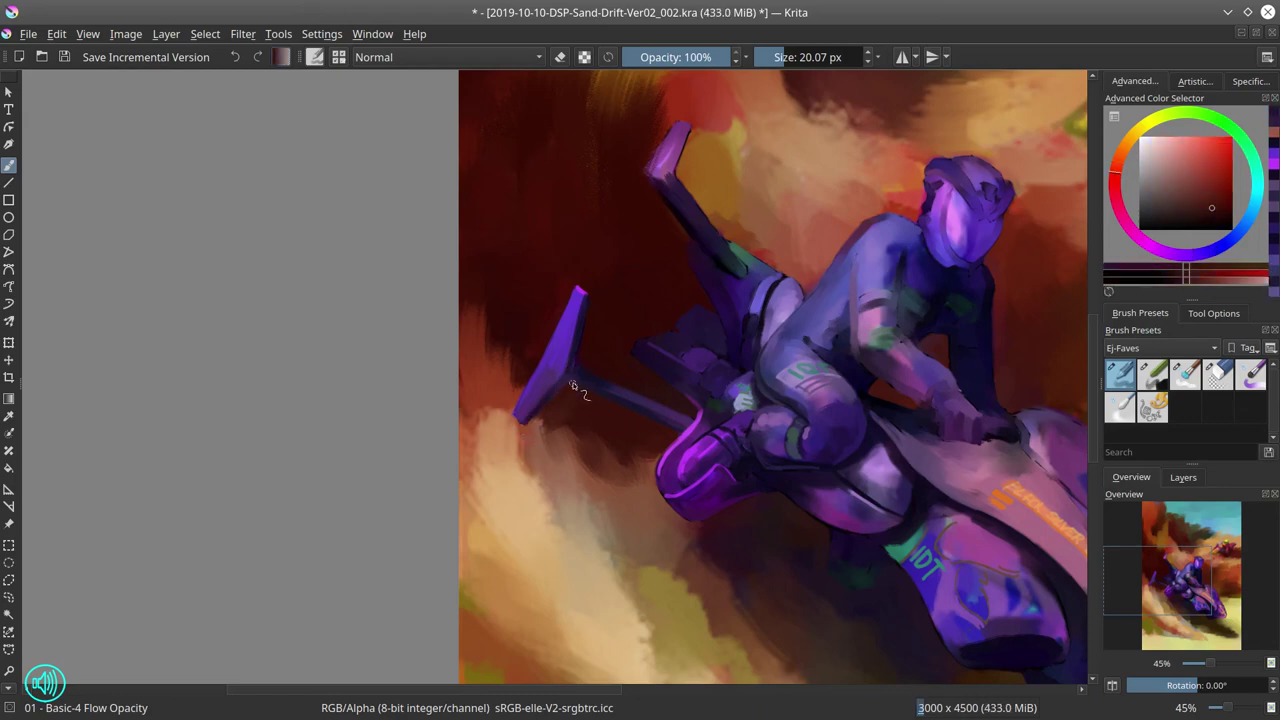
{"action": "left_click_drag", "start_coordinate": [650, 297], "coordinate": [618, 420]}
{"action": "left_click", "coordinate": [658, 244], "text": "ctrl"}
{"action": "key", "text": "bracketleft"}
{"action": "key", "text": "bracketleft"}
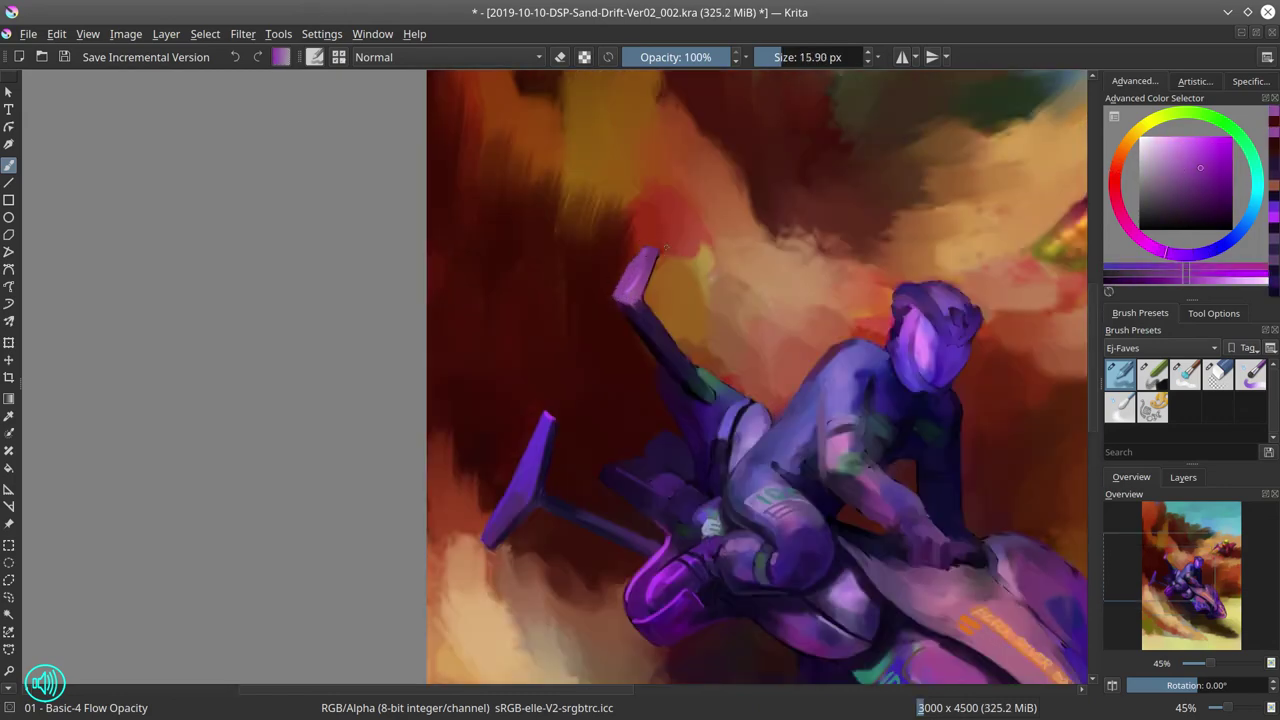
{"action": "key", "text": "bracketright"}
{"action": "key", "text": "bracketright"}
{"action": "left_click", "coordinate": [650, 301], "text": "ctrl"}
{"action": "key", "text": "bracketright"}
{"action": "key", "text": "bracketright"}
{"action": "key", "text": "bracketright"}
{"action": "key", "text": "bracketright"}
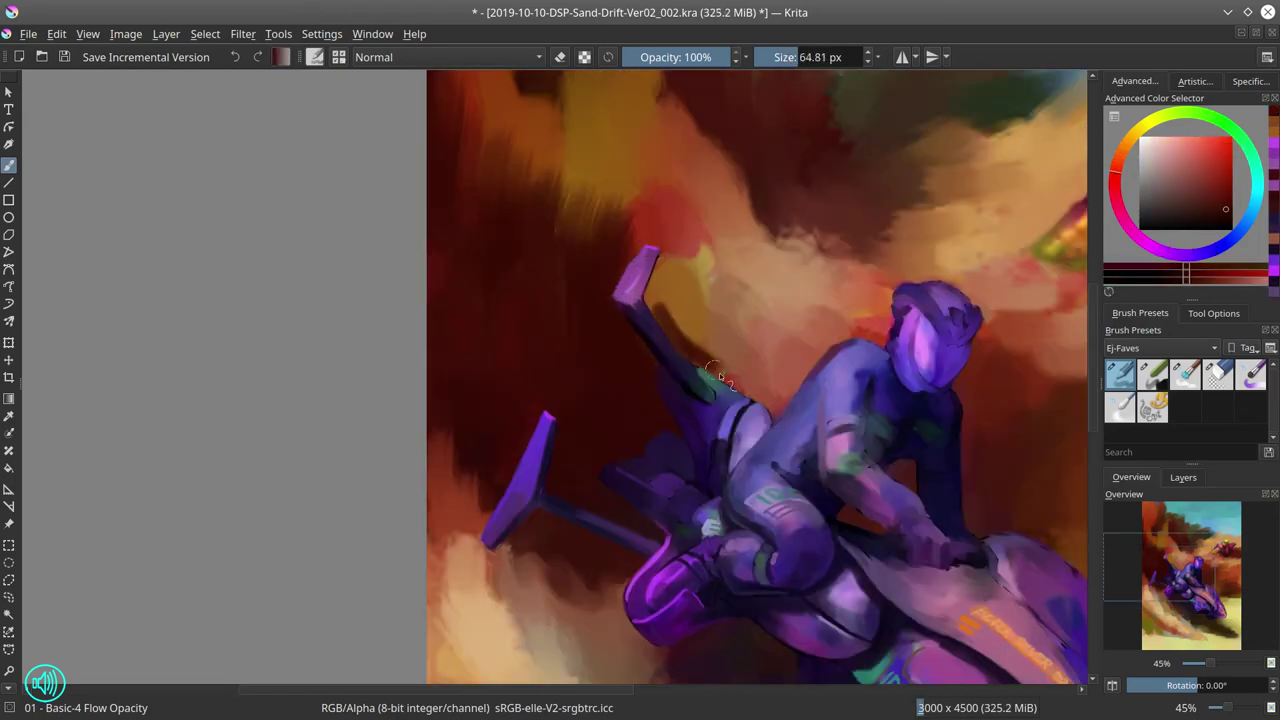
{"action": "key", "text": "slash"}
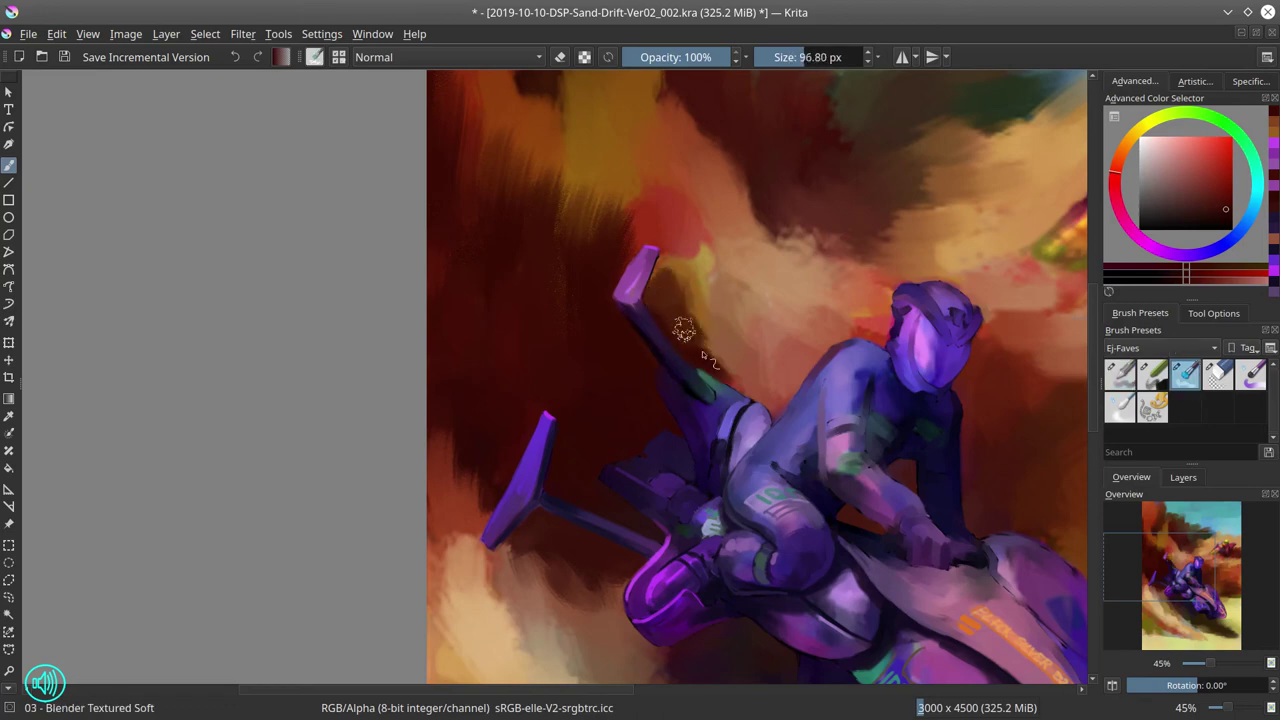
{"action": "mouse_move", "coordinate": [700, 206]}
{"action": "left_mouse_down"}
{"action": "mouse_move", "coordinate": [663, 223]}
{"action": "mouse_move", "coordinate": [686, 243]}
{"action": "mouse_move", "coordinate": [700, 300]}
{"action": "left_mouse_up"}
- Return to Basic-4 Flow Opacity and paint light blue-violet strokes on the bike body
{"action": "key", "text": "slash"}
{"action": "left_click", "coordinate": [655, 287], "text": "ctrl"}
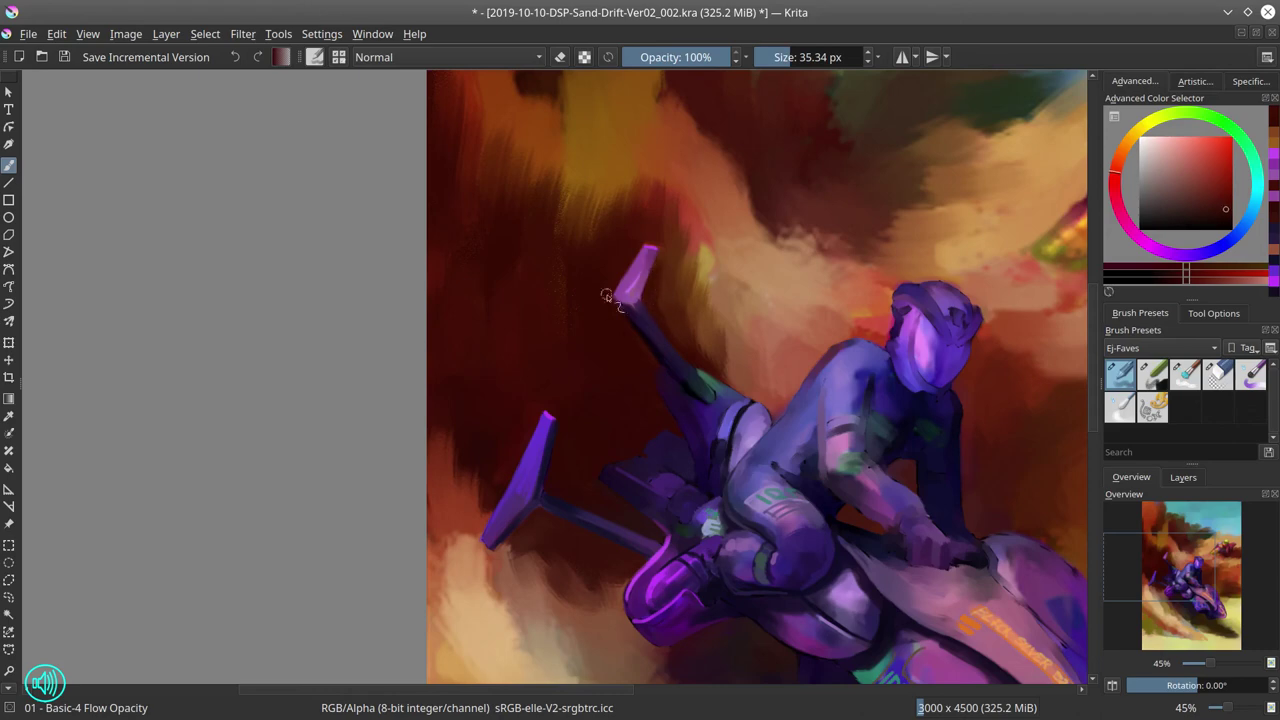
{"action": "left_click", "coordinate": [727, 436], "text": "ctrl"}
{"action": "key", "text": "bracketleft"}
{"action": "key", "text": "bracketleft"}
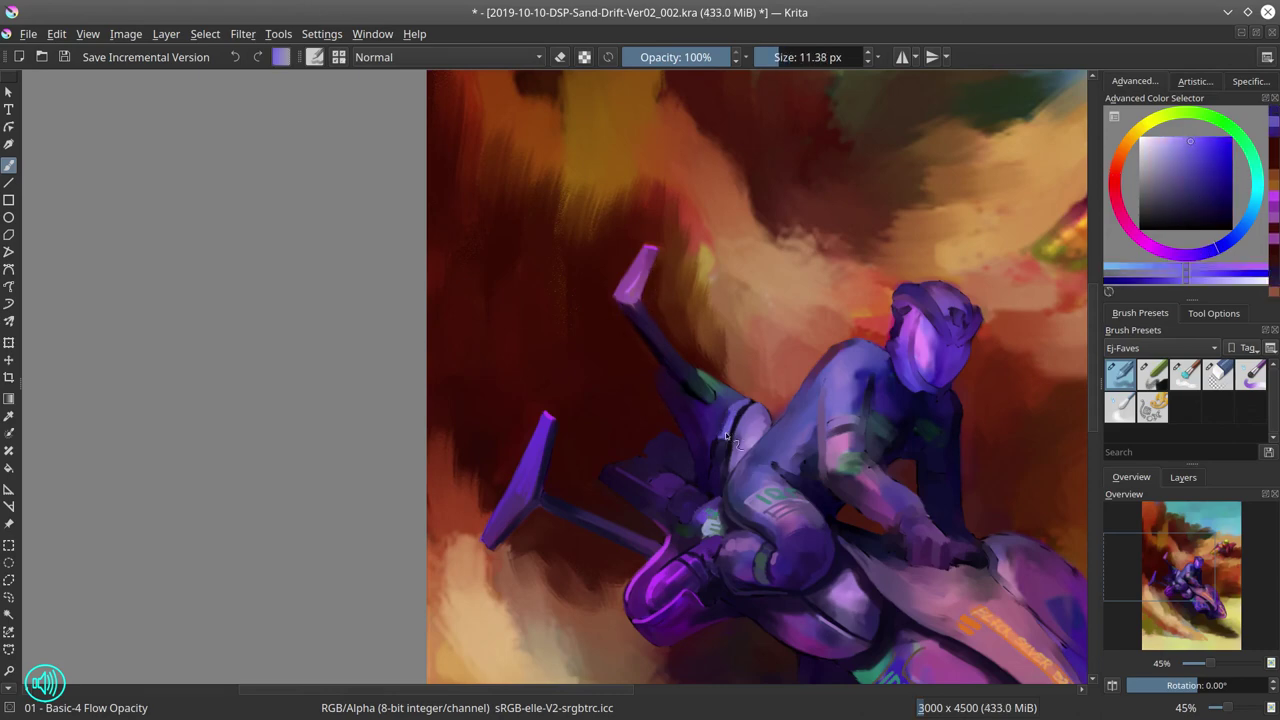
{"action": "key", "text": "bracketright"}
{"action": "mouse_move", "coordinate": [718, 440]}
{"action": "left_mouse_down"}
{"action": "mouse_move", "coordinate": [722, 468]}
{"action": "mouse_move", "coordinate": [758, 425]}
{"action": "left_mouse_up"}
{"action": "key", "text": "bracketright"}
{"action": "left_click", "coordinate": [790, 462], "text": "ctrl"}
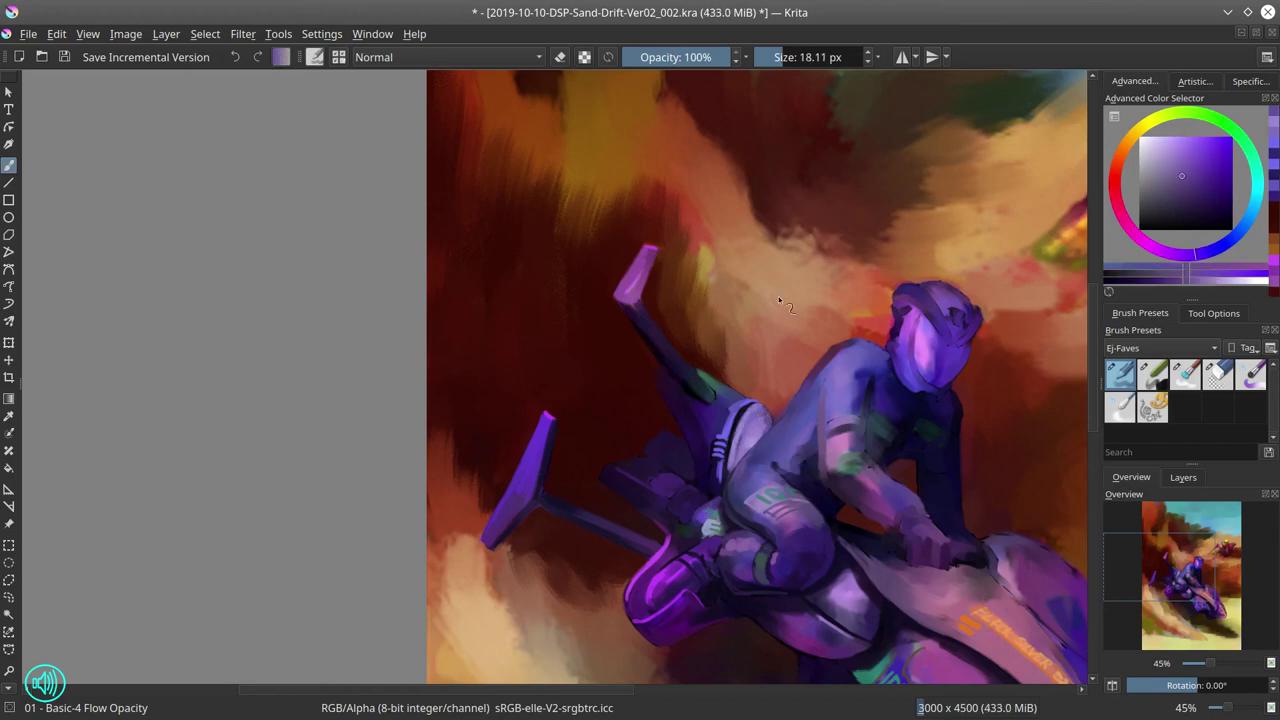
{"action": "key", "text": "bracketleft"}
{"action": "left_click", "coordinate": [711, 397], "text": "ctrl"}
{"action": "left_click_drag", "start_coordinate": [839, 503], "coordinate": [757, 396]}
- Sample purples from the suit, then rotate and zoom in on the rider's arm
{"action": "key", "text": "bracketleft"}
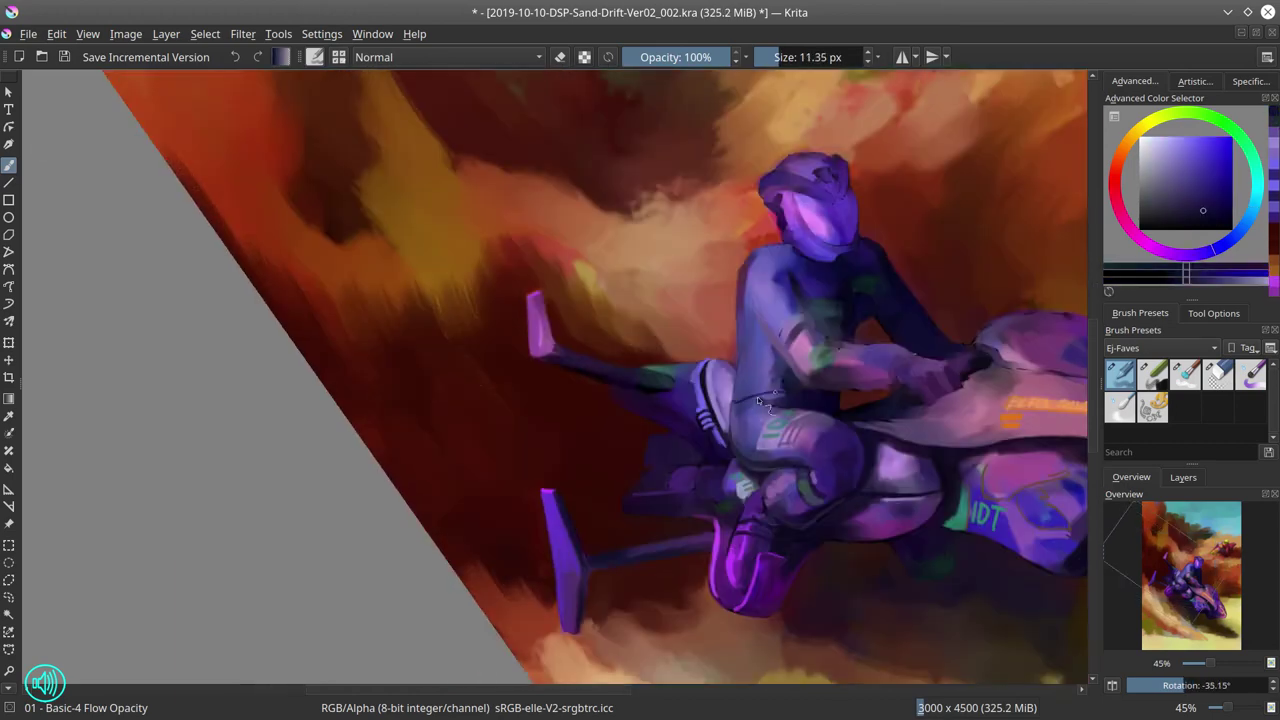
{"action": "key", "text": "bracketright"}
{"action": "key", "text": "bracketright"}
{"action": "key", "text": "bracketright"}
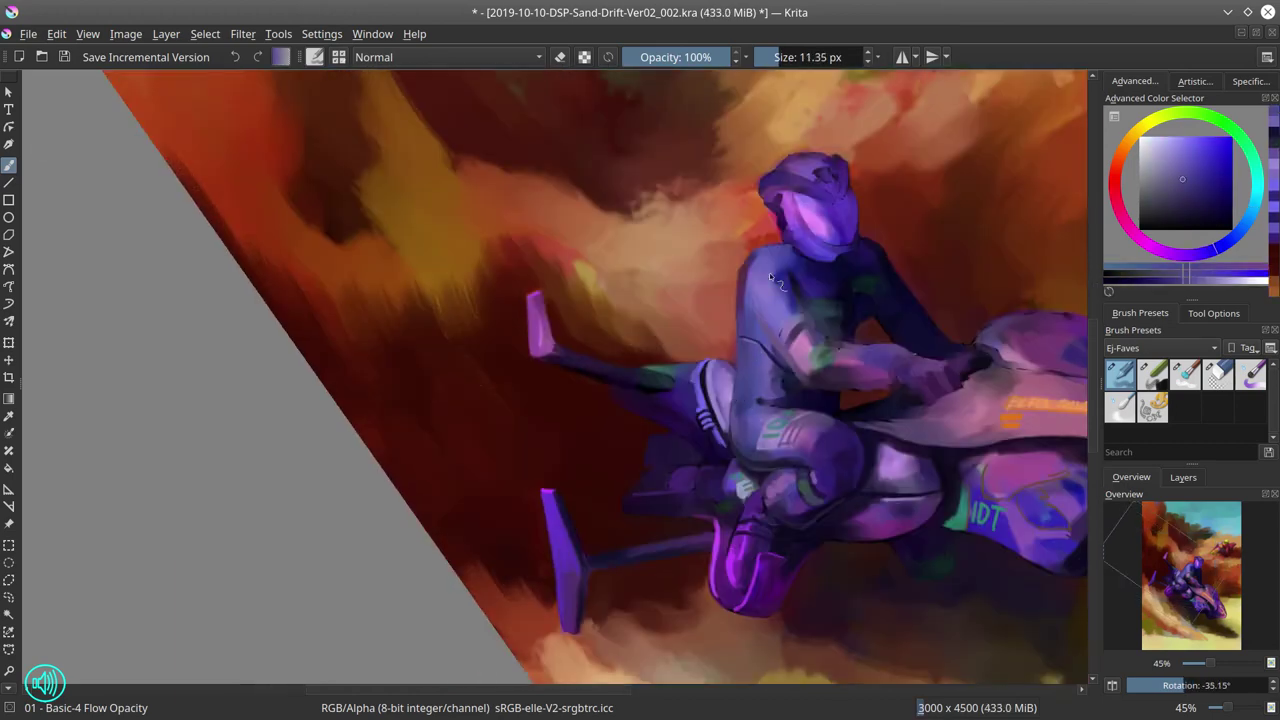
{"action": "left_click", "coordinate": [786, 250], "text": "ctrl"}
{"action": "key", "text": "bracketleft"}
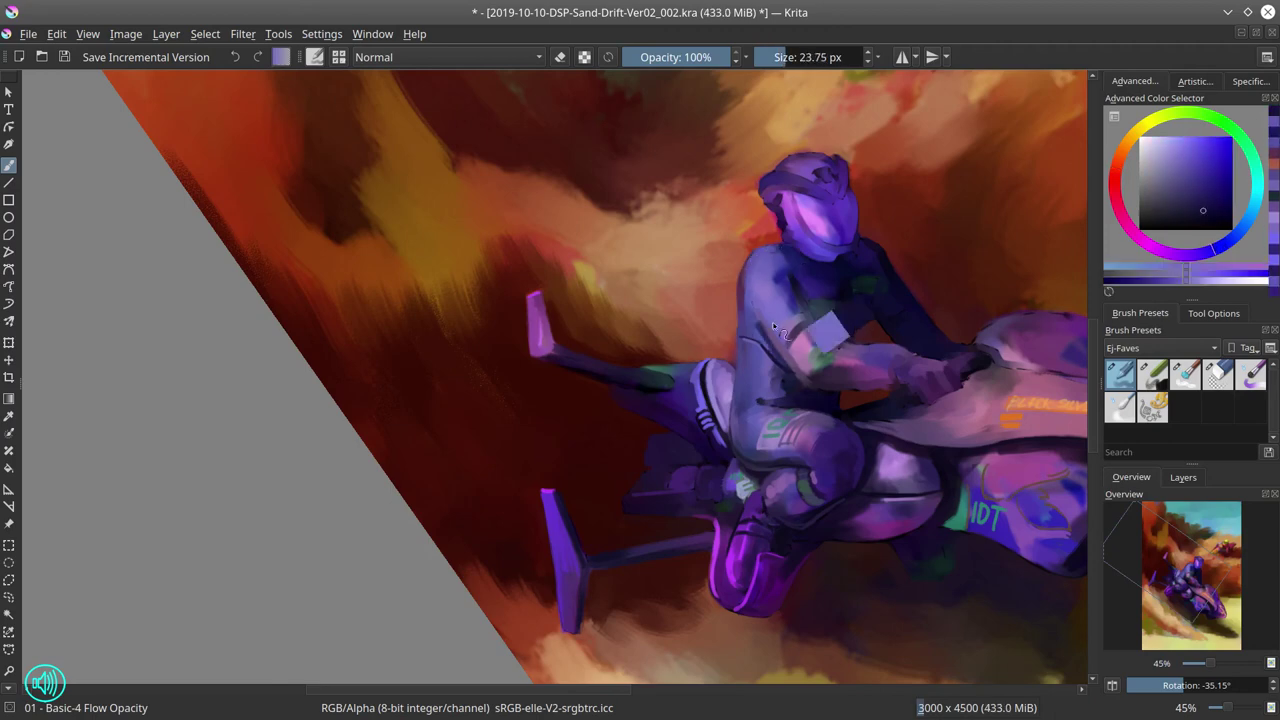
{"action": "left_click", "coordinate": [800, 362], "text": "ctrl"}
{"action": "left_click", "coordinate": [759, 320], "text": "ctrl"}
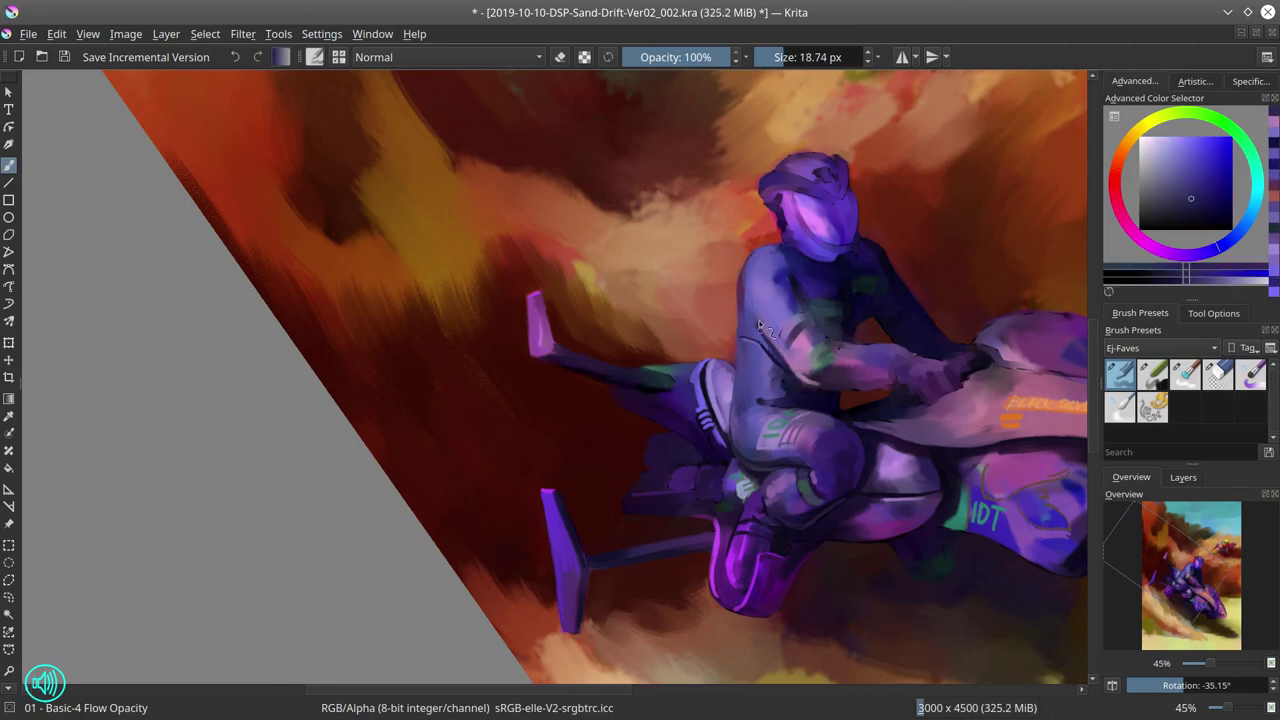
{"action": "left_click_drag", "start_coordinate": [906, 605], "coordinate": [860, 560]}
{"action": "scroll", "coordinate": [700, 400], "scroll_direction": "up", "scroll_amount": 3}
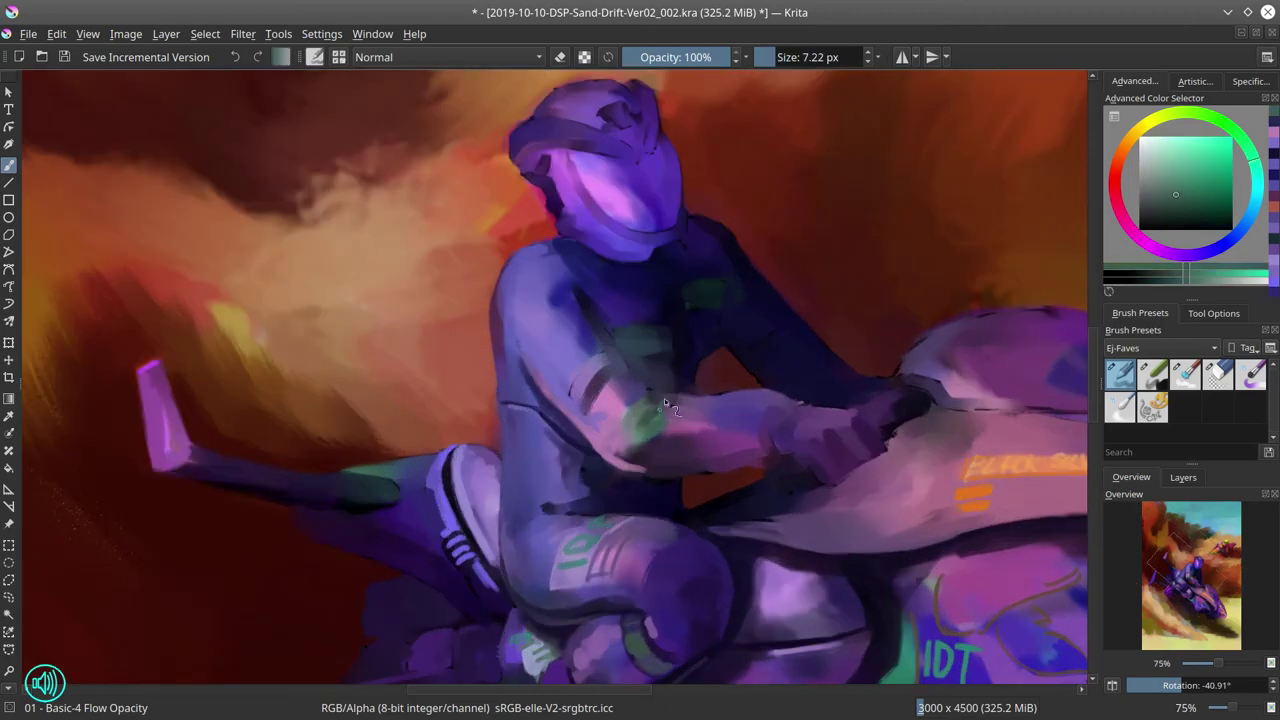
{"action": "left_click", "coordinate": [730, 397], "text": "ctrl"}
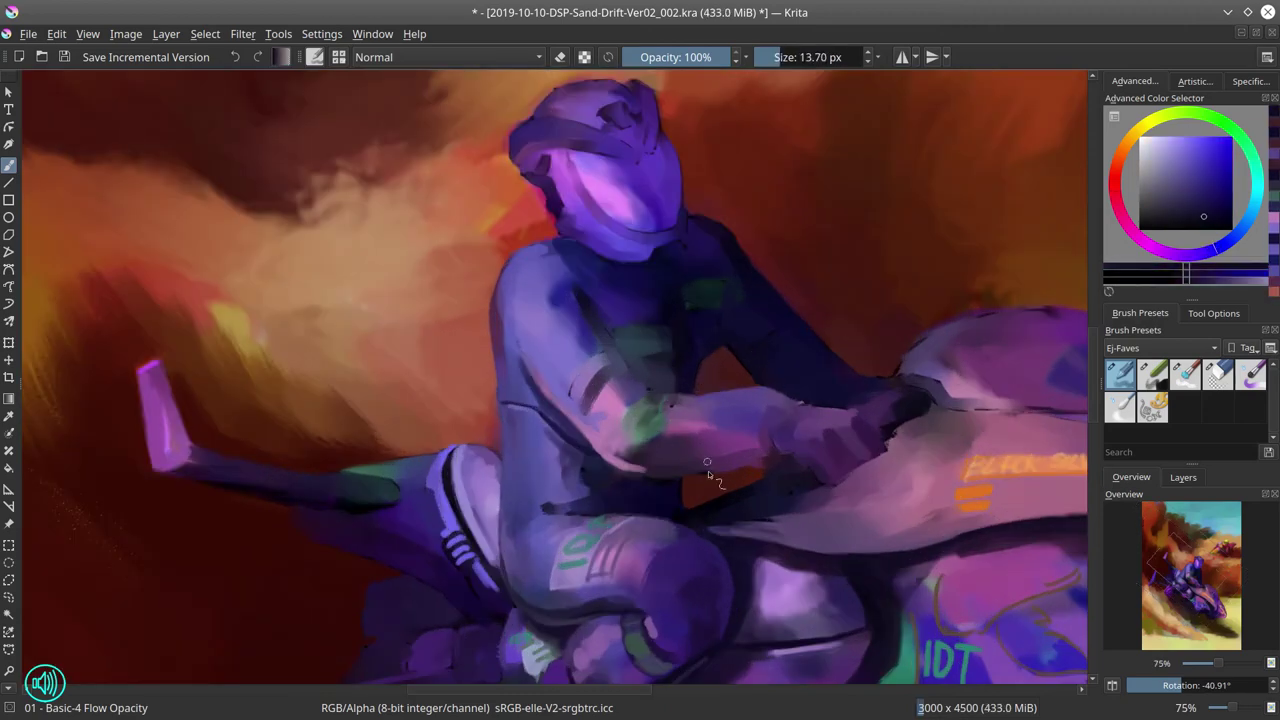
- Paint light green highlights on the forearm and blend them with Blender Textured Soft
{"action": "left_click", "coordinate": [781, 460], "text": "ctrl"}
{"action": "left_click", "coordinate": [645, 415], "text": "ctrl"}
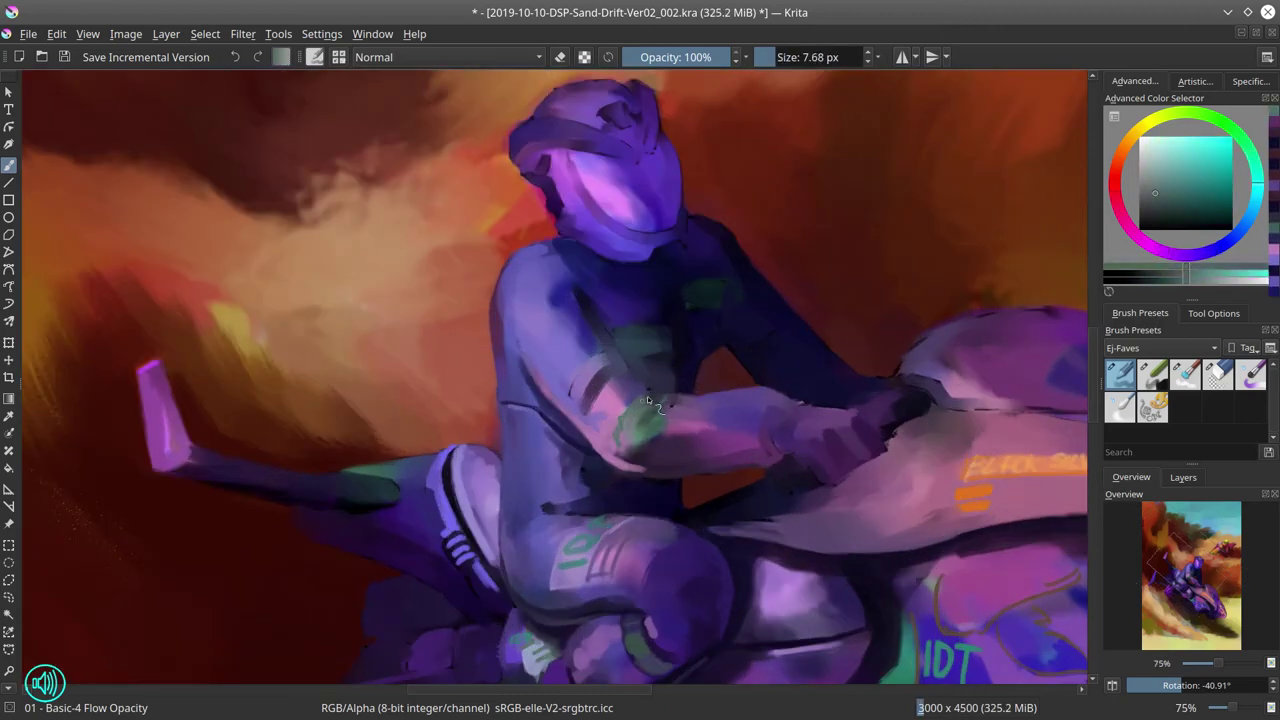
{"action": "mouse_move", "coordinate": [647, 396]}
{"action": "left_mouse_down"}
{"action": "mouse_move", "coordinate": [627, 455]}
{"action": "mouse_move", "coordinate": [623, 439]}
{"action": "mouse_move", "coordinate": [631, 462]}
{"action": "mouse_move", "coordinate": [642, 403]}
{"action": "mouse_move", "coordinate": [625, 468]}
{"action": "left_mouse_up"}
{"action": "key", "text": "slash"}
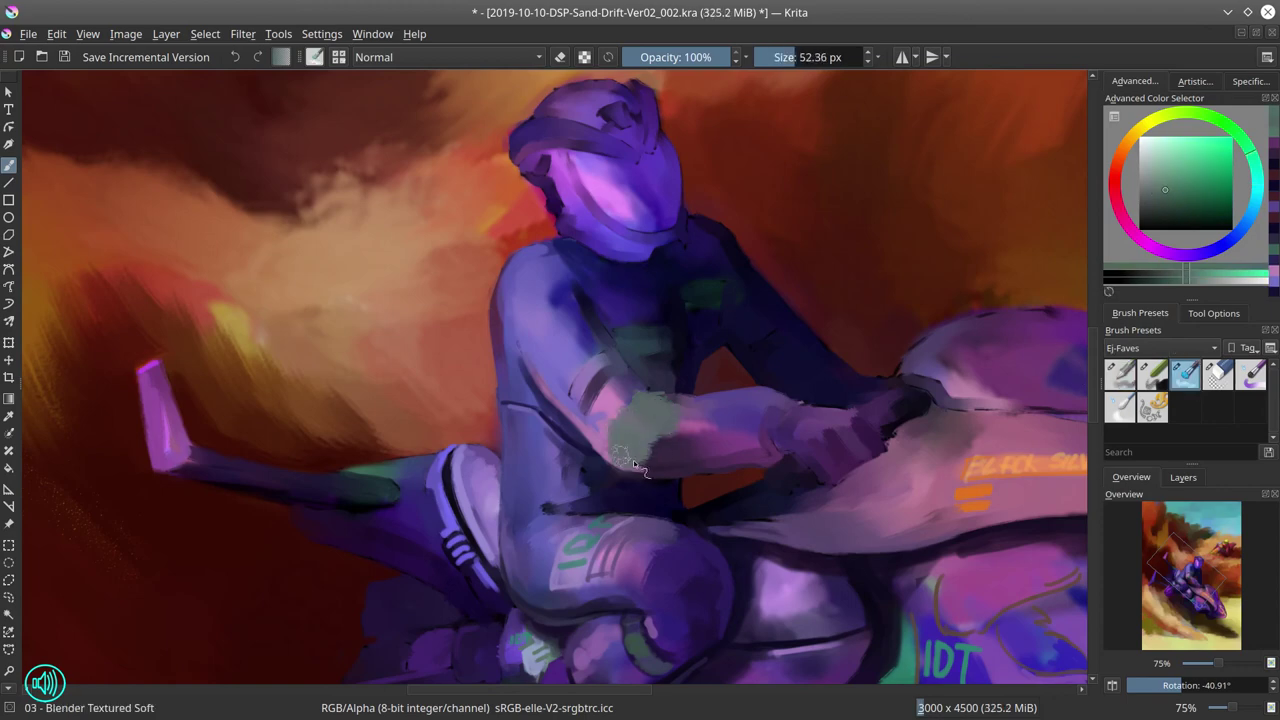
{"action": "left_click_drag", "start_coordinate": [660, 425], "coordinate": [630, 470]}
{"action": "key", "text": "slash"}
{"action": "left_click", "coordinate": [641, 337], "text": "ctrl"}
- Sample greyish tones along the arm, briefly checking the figure in a mirrored view
{"action": "key", "text": "bracketright"}
{"action": "key", "text": "bracketright"}
{"action": "key", "text": "bracketright"}
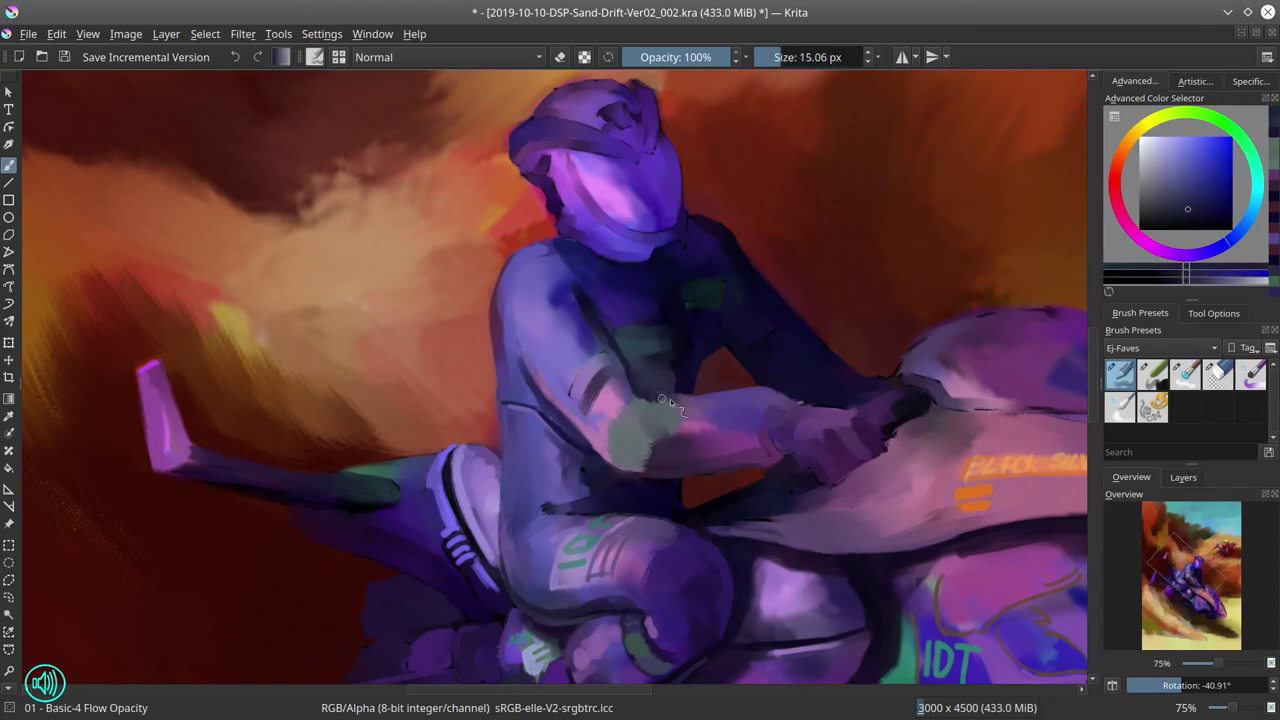
{"action": "left_click", "coordinate": [620, 465], "text": "ctrl"}
{"action": "left_click", "coordinate": [661, 431], "text": "ctrl"}
{"action": "key", "text": "bracketright"}
{"action": "key", "text": "bracketright"}
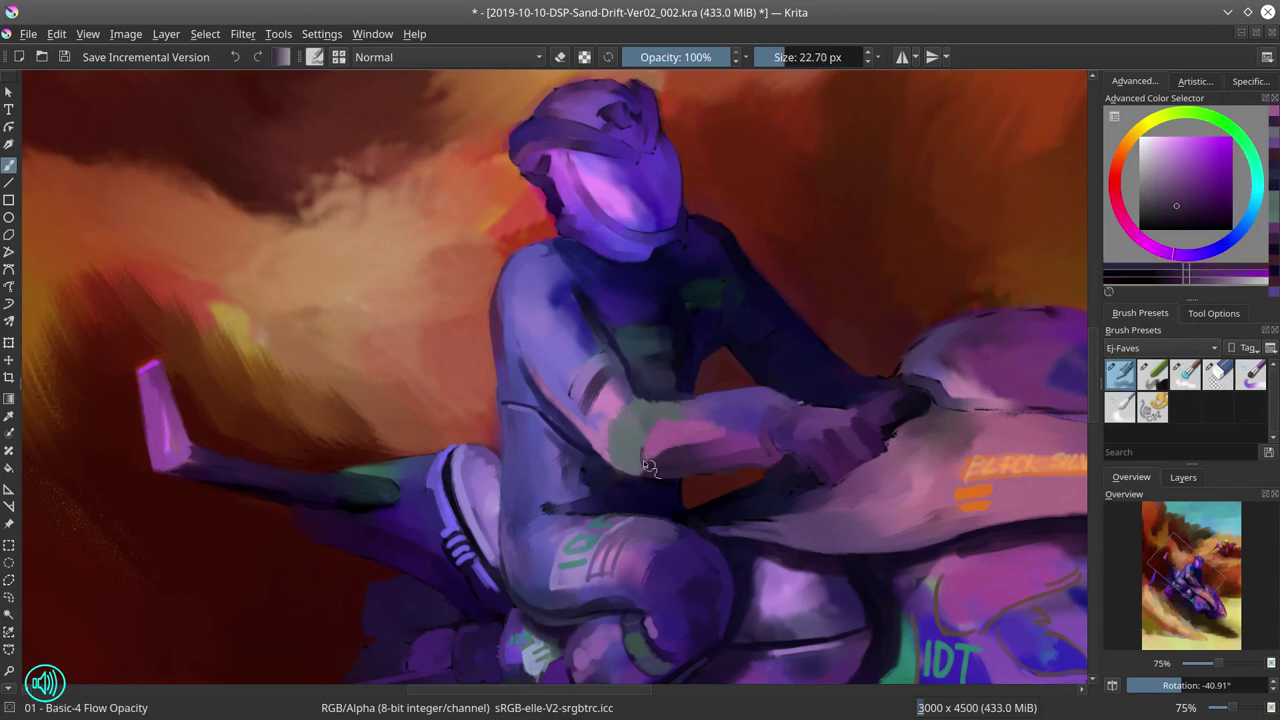
{"action": "left_click", "coordinate": [1113, 686]}
{"action": "left_click", "coordinate": [1113, 686]}
{"action": "left_click", "coordinate": [551, 311], "text": "ctrl"}
{"action": "key", "text": "bracketleft"}
{"action": "key", "text": "bracketleft"}
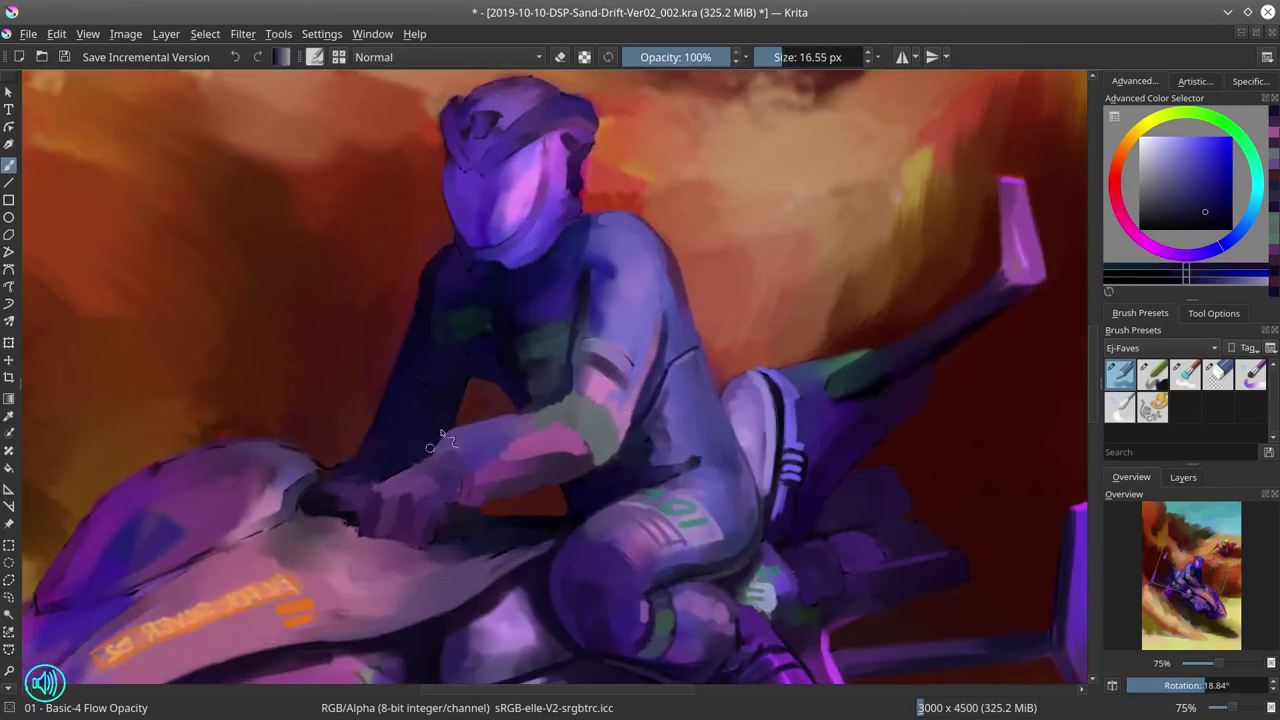
{"action": "left_click", "coordinate": [545, 405], "text": "ctrl"}
{"action": "left_click", "coordinate": [543, 402], "text": "ctrl"}
{"action": "left_click", "coordinate": [543, 402], "text": "ctrl"}
- Paint a pale blue-grey edge stroke along the arm's underside
{"action": "key", "text": "bracketleft"}
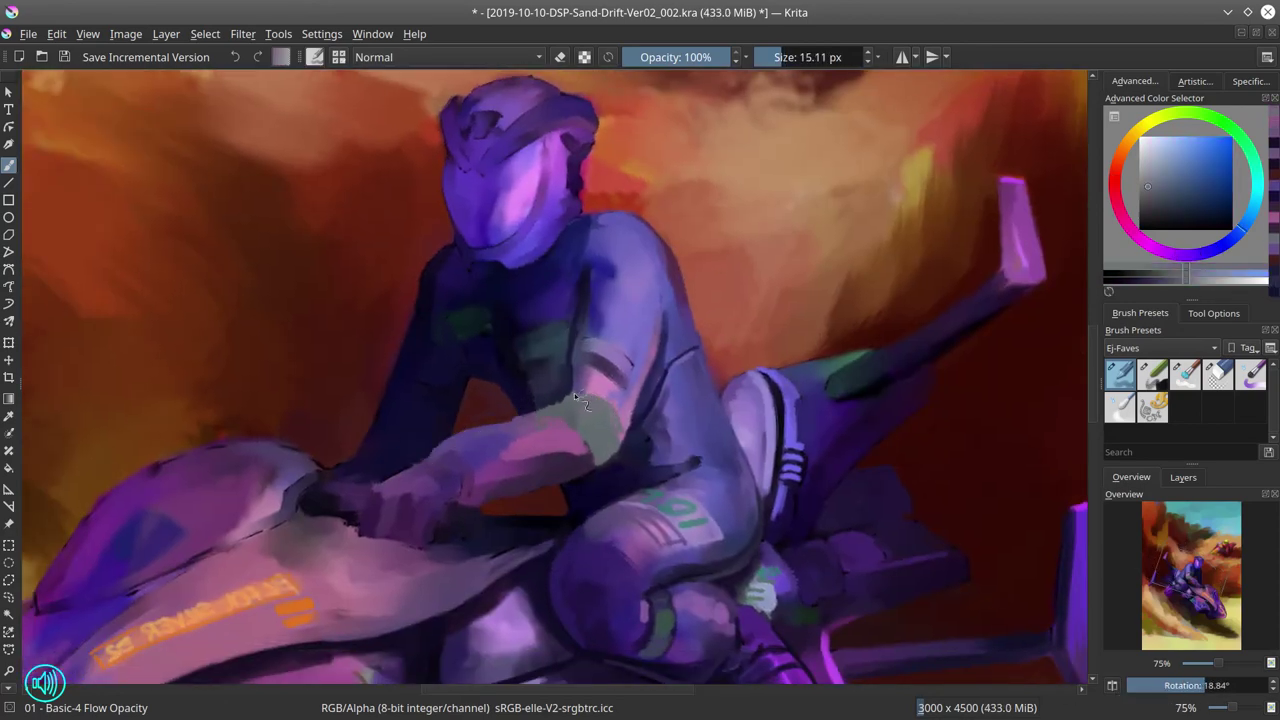
{"action": "left_click", "coordinate": [601, 422], "text": "ctrl"}
{"action": "left_click", "coordinate": [613, 452], "text": "ctrl"}
{"action": "left_click", "coordinate": [605, 456], "text": "ctrl"}
{"action": "key", "text": "bracketleft"}
{"action": "key", "text": "bracketleft"}
{"action": "left_click_drag", "start_coordinate": [520, 492], "coordinate": [592, 465]}
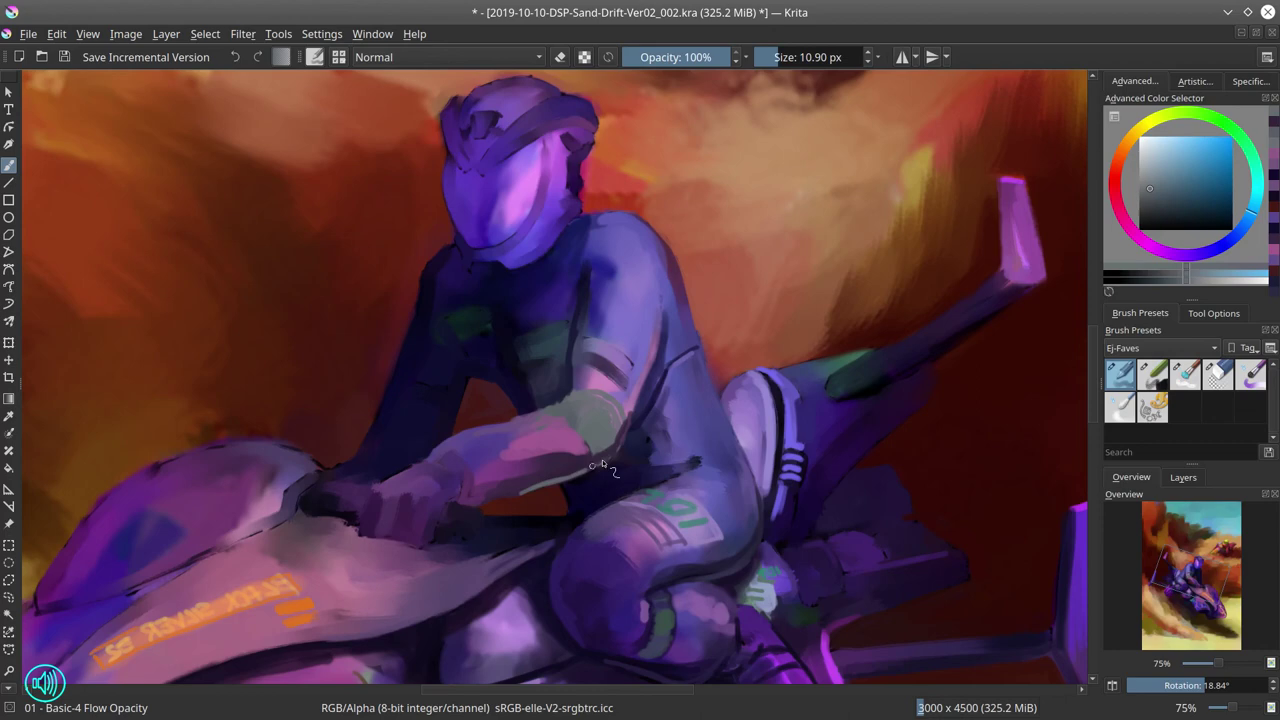
{"action": "left_click", "coordinate": [620, 395], "text": "ctrl"}
{"action": "key", "text": "bracketright"}
{"action": "key", "text": "bracketright"}
{"action": "key", "text": "bracketright"}
{"action": "left_click", "coordinate": [613, 382], "text": "ctrl"}
{"action": "left_click", "coordinate": [610, 372], "text": "ctrl"}
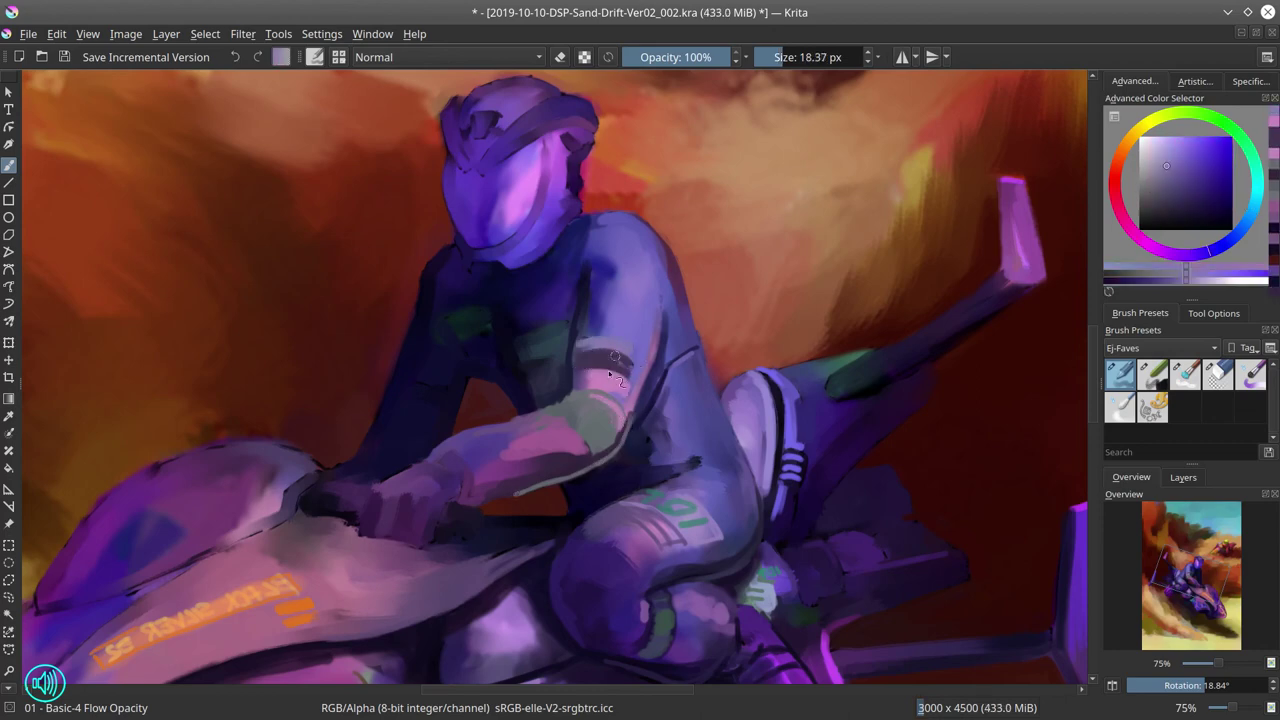
- Paint an orange 52 decal on the rider's shoulder and orange marks on the chest
{"action": "key", "text": "x"}
{"action": "key", "text": "m"}
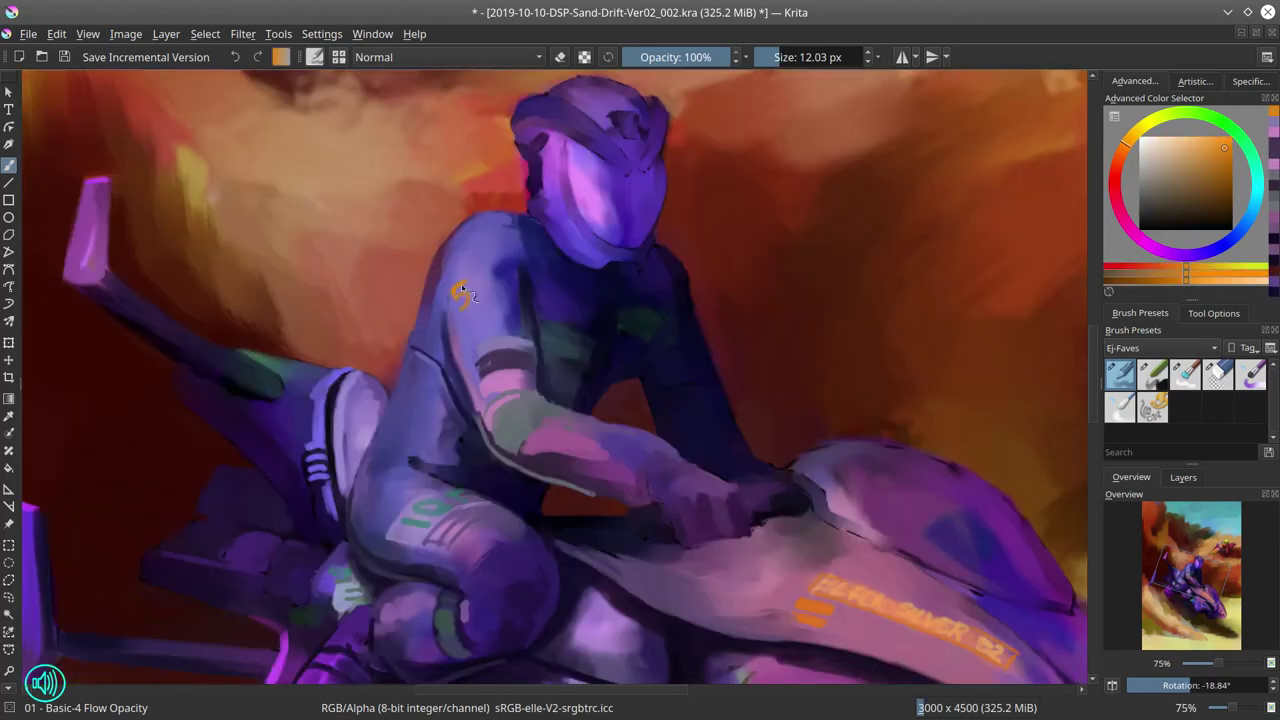
{"action": "left_click", "coordinate": [625, 398], "text": "ctrl"}
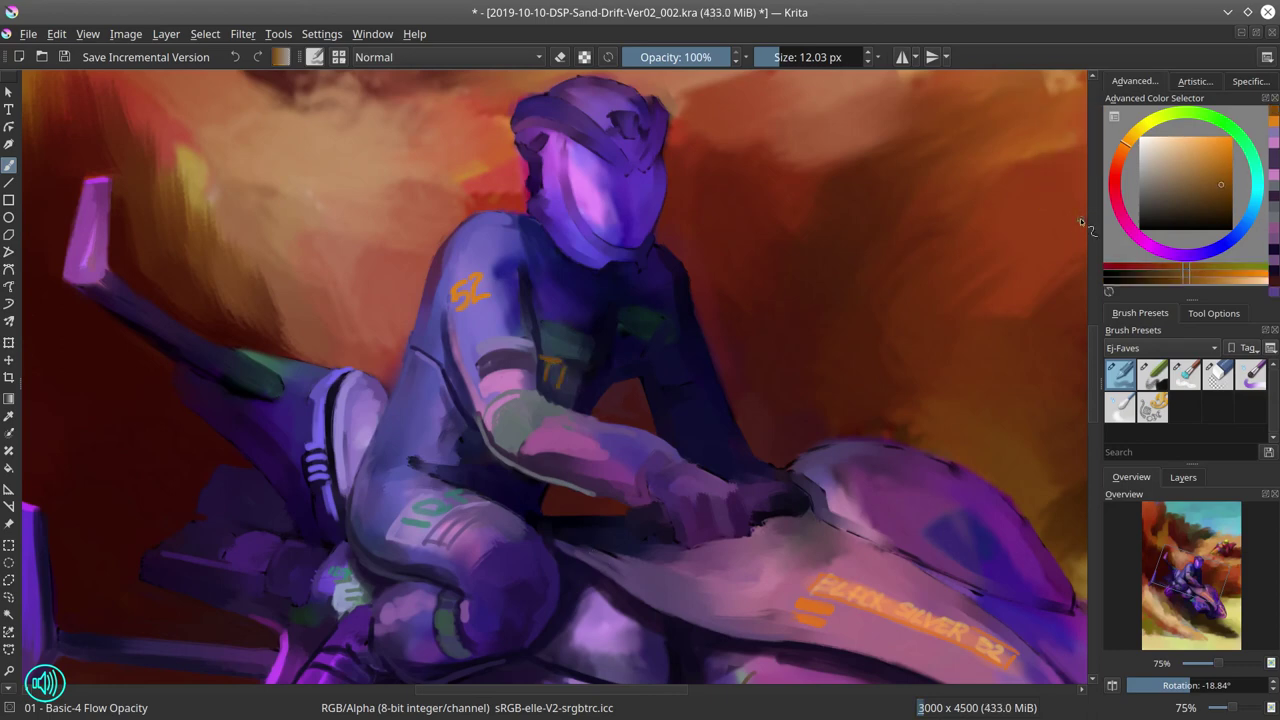
{"action": "left_click", "coordinate": [547, 385], "text": "ctrl"}
- Sample several dark blue-purple tones from the suit and body while adjusting the brush size
{"action": "left_click", "coordinate": [610, 345], "text": "ctrl"}
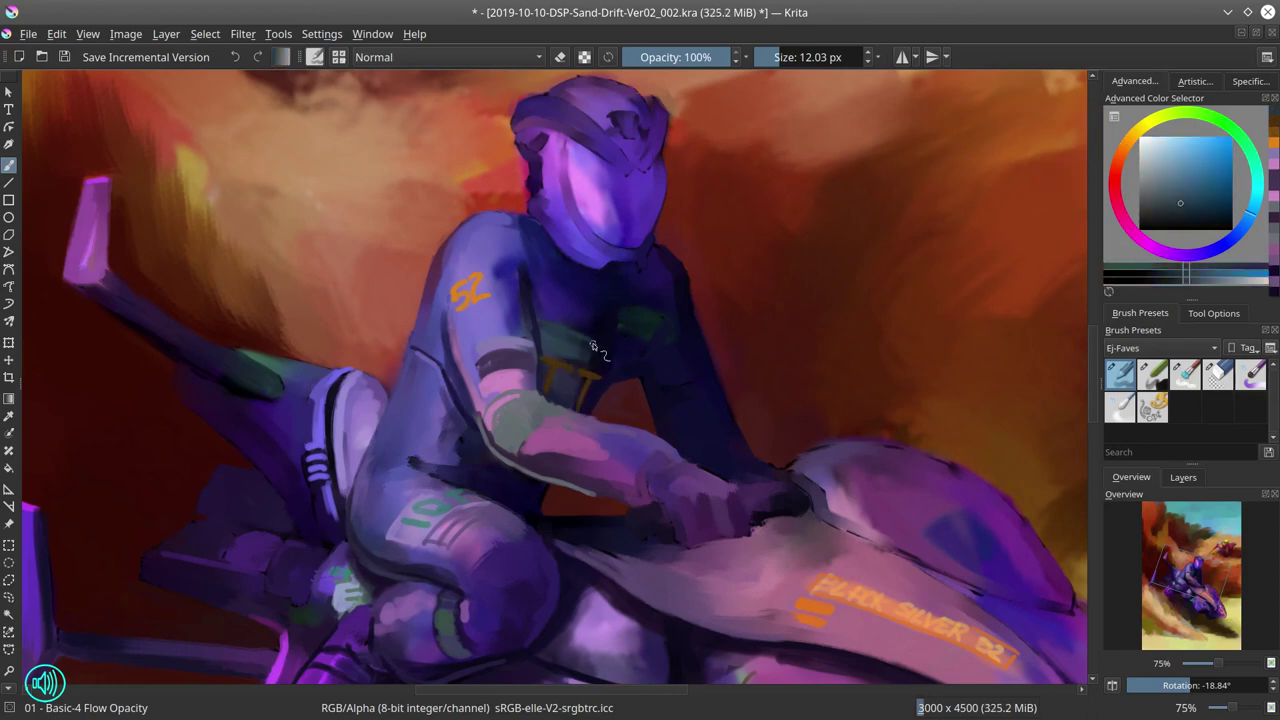
{"action": "key", "text": "bracketright"}
{"action": "key", "text": "bracketright"}
{"action": "key", "text": "bracketright"}
{"action": "key", "text": "bracketleft"}
{"action": "key", "text": "bracketleft"}
{"action": "key", "text": "bracketleft"}
{"action": "left_click", "coordinate": [706, 249], "text": "ctrl"}
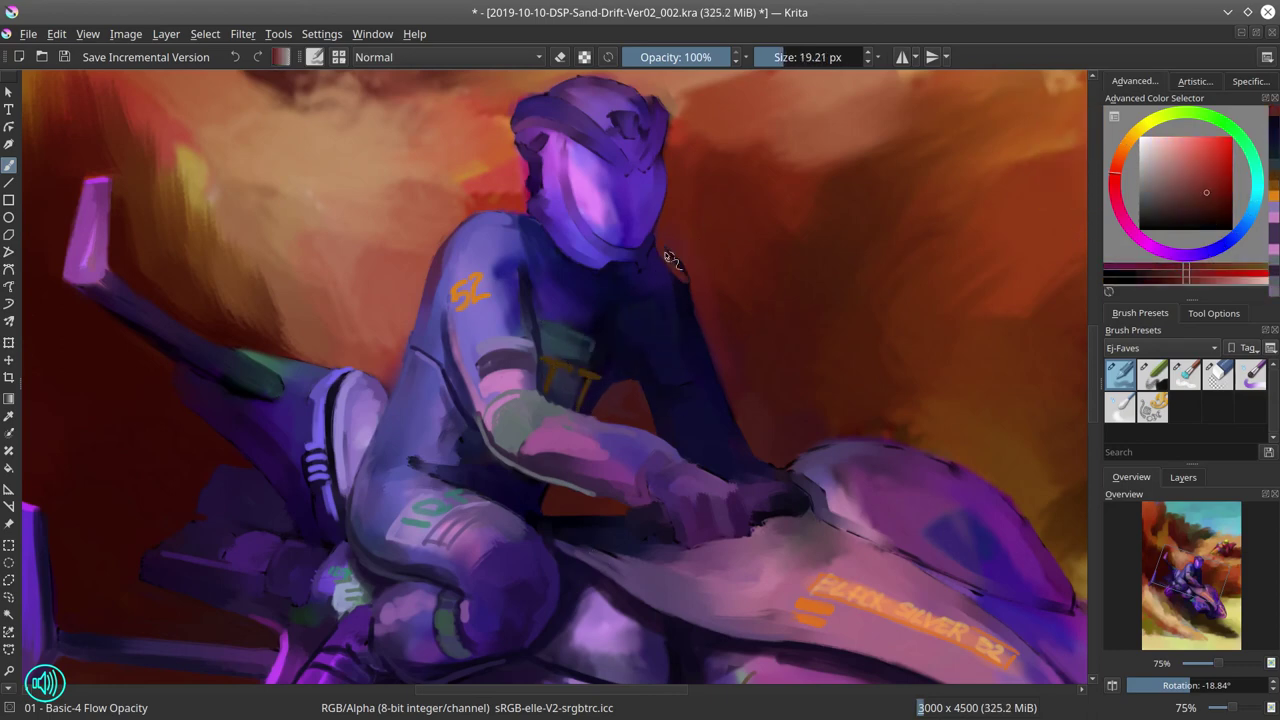
{"action": "left_click", "coordinate": [633, 375], "text": "ctrl"}
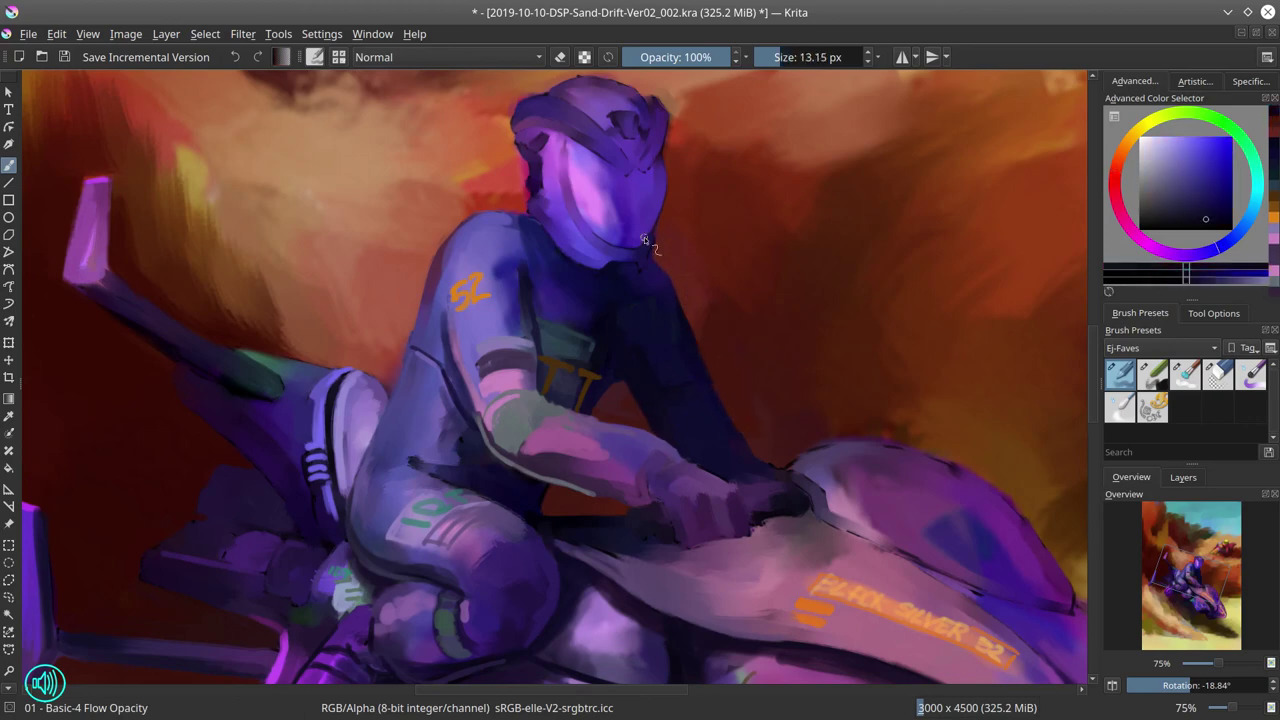
{"action": "key", "text": "bracketright"}
{"action": "key", "text": "bracketright"}
{"action": "left_click", "coordinate": [790, 485], "text": "ctrl"}
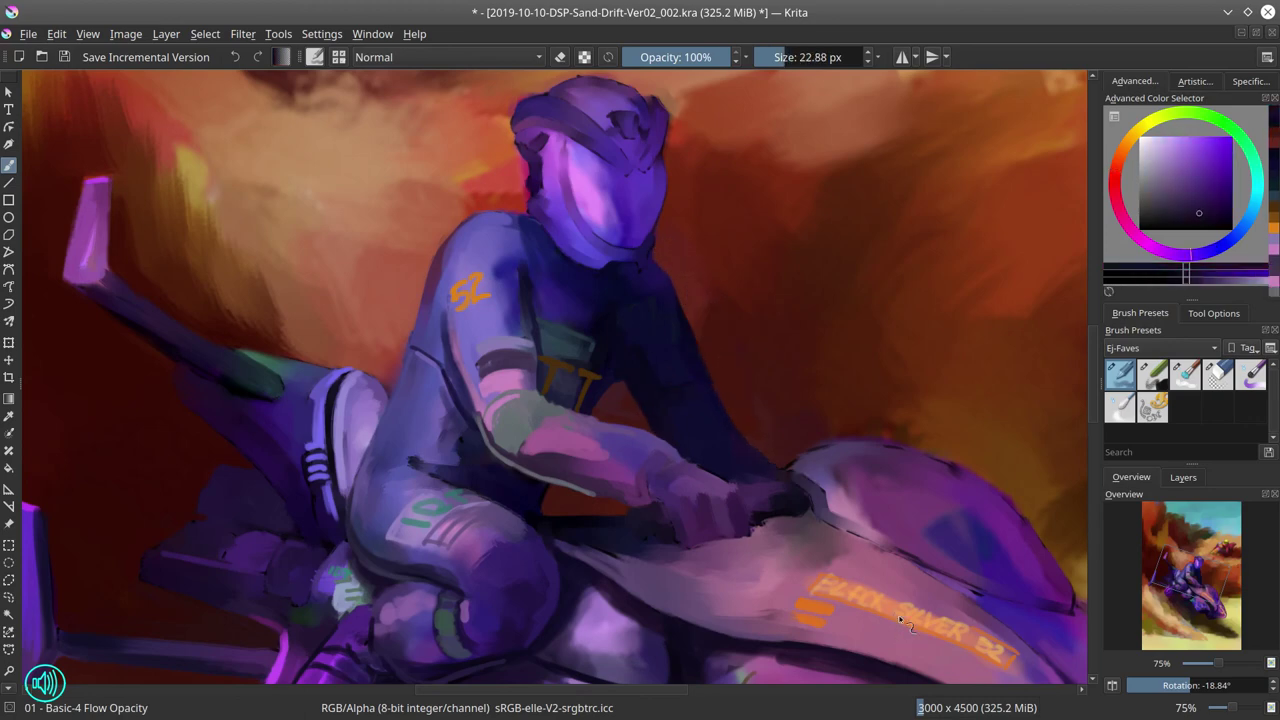
{"action": "left_click", "coordinate": [669, 320], "text": "ctrl"}
- Reset the view rotation, fit the whole painting in view, save it and zoom out
{"action": "key", "text": "bracketleft"}
{"action": "key", "text": "bracketleft"}
{"action": "key", "text": "bracketleft"}
{"action": "key", "text": "bracketleft"}
{"action": "key", "text": "bracketleft"}
{"action": "key", "text": "2"}
{"action": "key", "text": "5"}
{"action": "key", "text": "ctrl+s"}
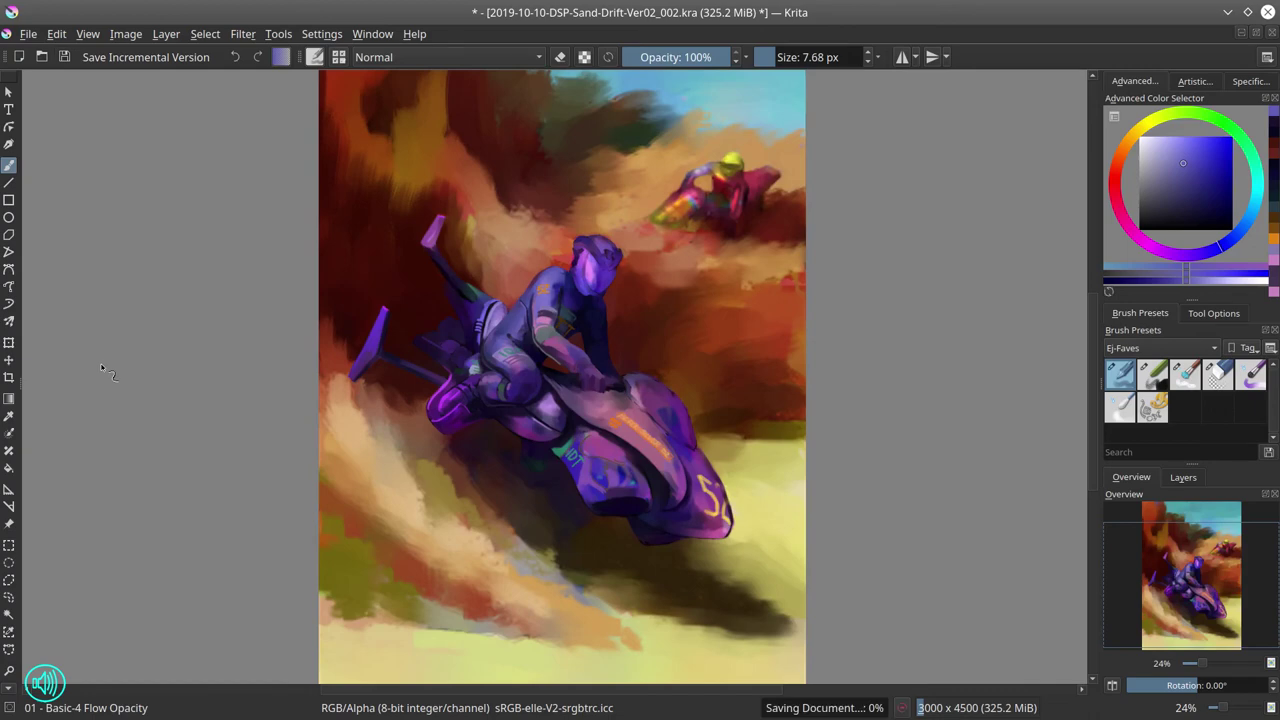
{"action": "scroll", "coordinate": [918, 458], "scroll_direction": "down", "scroll_amount": 1}
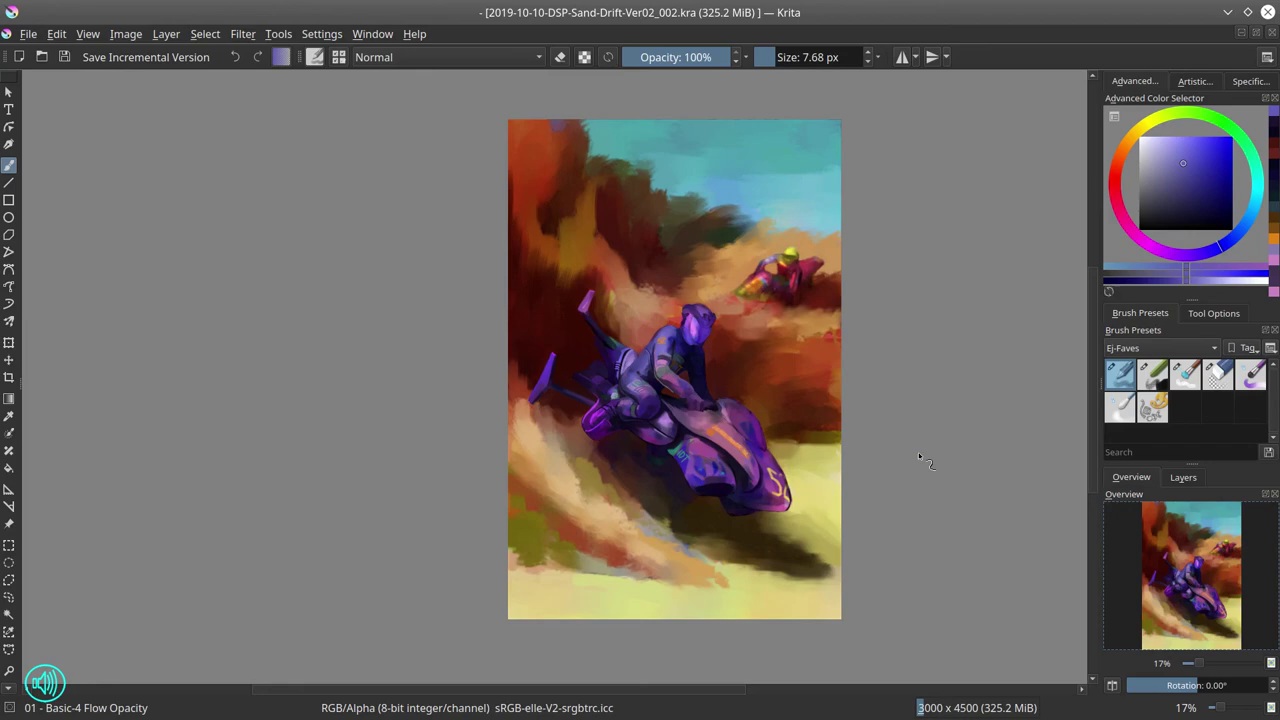
- Zoom onto the helmet, pick purples and paint a dark outline along its upper-left edge
{"action": "scroll", "coordinate": [650, 455], "scroll_direction": "up", "scroll_amount": 4}
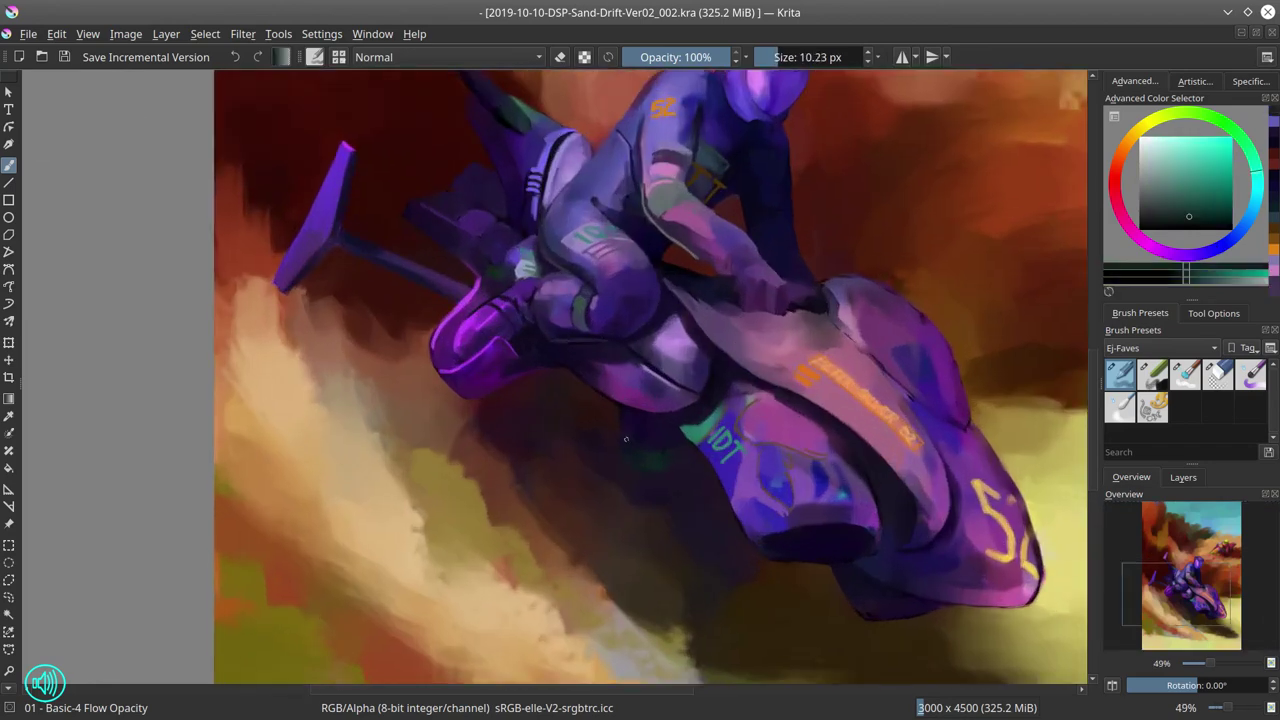
{"action": "left_click_drag", "start_coordinate": [637, 475], "coordinate": [563, 384]}
{"action": "left_click", "coordinate": [500, 408], "text": "ctrl"}
{"action": "left_click", "coordinate": [547, 377], "text": "ctrl"}
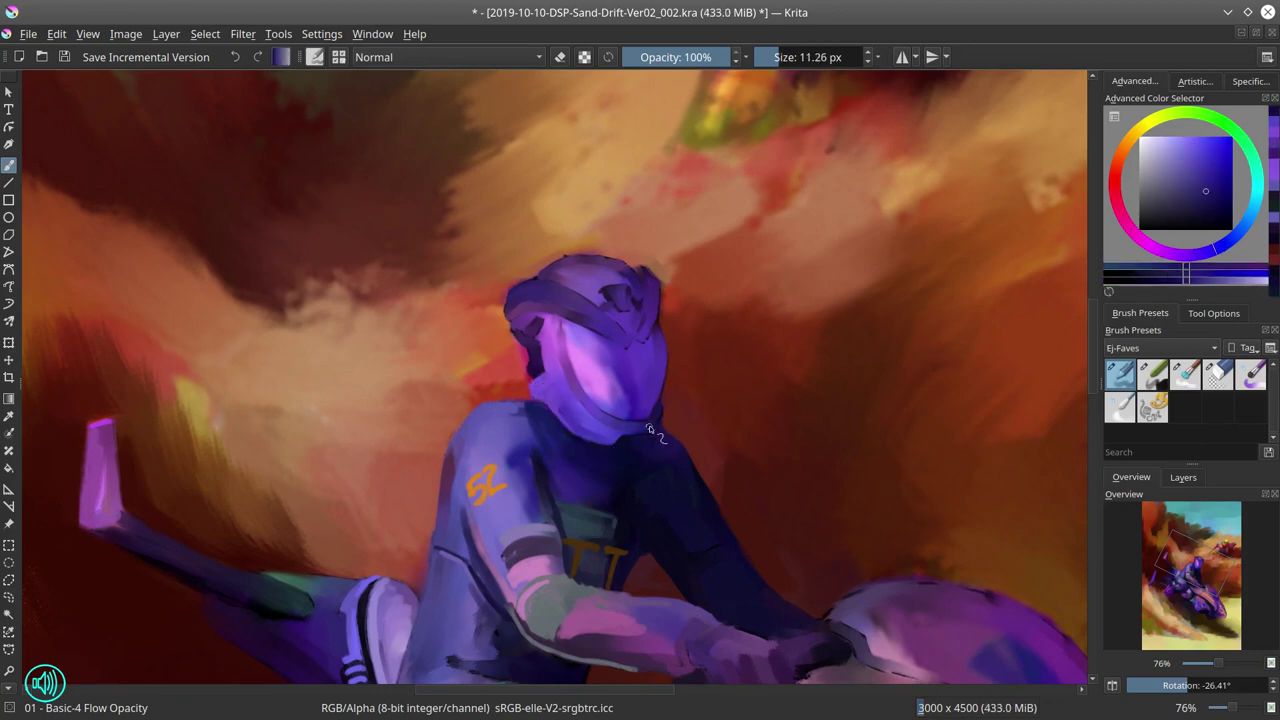
{"action": "key", "text": "bracketright"}
{"action": "left_click", "coordinate": [560, 319], "text": "ctrl"}
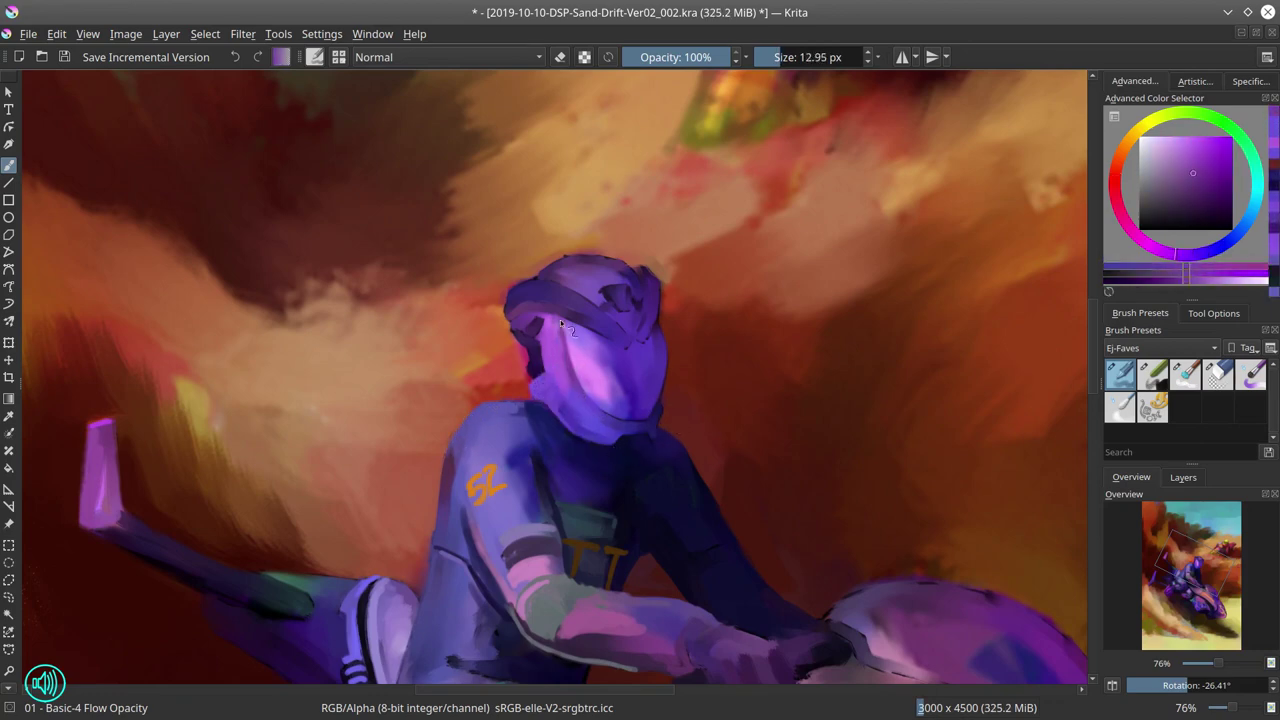
{"action": "left_click", "coordinate": [609, 376], "text": "ctrl"}
{"action": "key", "text": "bracketleft"}
{"action": "key", "text": "bracketleft"}
{"action": "key", "text": "bracketleft"}
{"action": "key", "text": "bracketleft"}
{"action": "left_click", "coordinate": [623, 375], "text": "ctrl"}
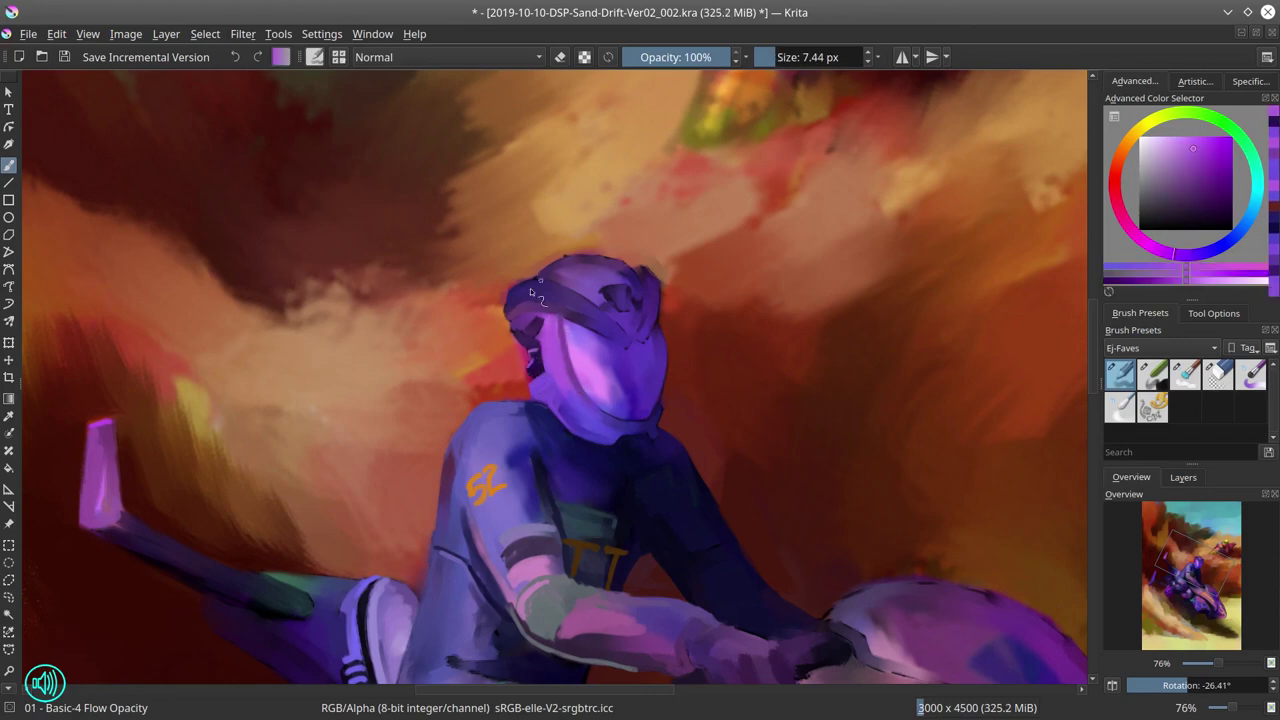
{"action": "mouse_move", "coordinate": [532, 292]}
{"action": "left_mouse_down"}
{"action": "mouse_move", "coordinate": [542, 340]}
{"action": "mouse_move", "coordinate": [552, 325]}
{"action": "mouse_move", "coordinate": [513, 325]}
{"action": "mouse_move", "coordinate": [553, 266]}
{"action": "mouse_move", "coordinate": [510, 315]}
{"action": "mouse_move", "coordinate": [540, 271]}
{"action": "mouse_move", "coordinate": [518, 300]}
{"action": "mouse_move", "coordinate": [528, 287]}
{"action": "mouse_move", "coordinate": [525, 308]}
{"action": "mouse_move", "coordinate": [547, 303]}
{"action": "mouse_move", "coordinate": [566, 257]}
{"action": "left_mouse_up"}
- Paint a light lavender stroke along the helmet's top band and a dark touch near the visor
{"action": "left_click", "coordinate": [533, 323], "text": "ctrl"}
{"action": "left_click", "coordinate": [524, 296], "text": "ctrl"}
{"action": "left_click", "coordinate": [557, 303], "text": "ctrl"}
{"action": "mouse_move", "coordinate": [557, 303]}
{"action": "left_mouse_down", "text": "shift"}
{"action": "mouse_move", "coordinate": [560, 287]}
{"action": "mouse_move", "coordinate": [600, 334]}
{"action": "mouse_move", "coordinate": [668, 328]}
{"action": "left_mouse_up", "text": "shift"}
{"action": "left_click", "coordinate": [560, 300], "text": "ctrl"}
{"action": "left_click", "coordinate": [575, 300], "text": "ctrl"}
- Add a pink highlight along the helmet's right edge and a light dab on its top-left
{"action": "left_click", "coordinate": [657, 332], "text": "ctrl"}
{"action": "mouse_move", "coordinate": [636, 266]}
{"action": "left_mouse_down"}
{"action": "mouse_move", "coordinate": [646, 321]}
{"action": "mouse_move", "coordinate": [610, 296]}
{"action": "mouse_move", "coordinate": [540, 280]}
{"action": "left_mouse_up"}
{"action": "left_click", "coordinate": [646, 321], "text": "ctrl"}
{"action": "left_click", "coordinate": [618, 268], "text": "ctrl"}
{"action": "left_click", "coordinate": [618, 268], "text": "ctrl"}
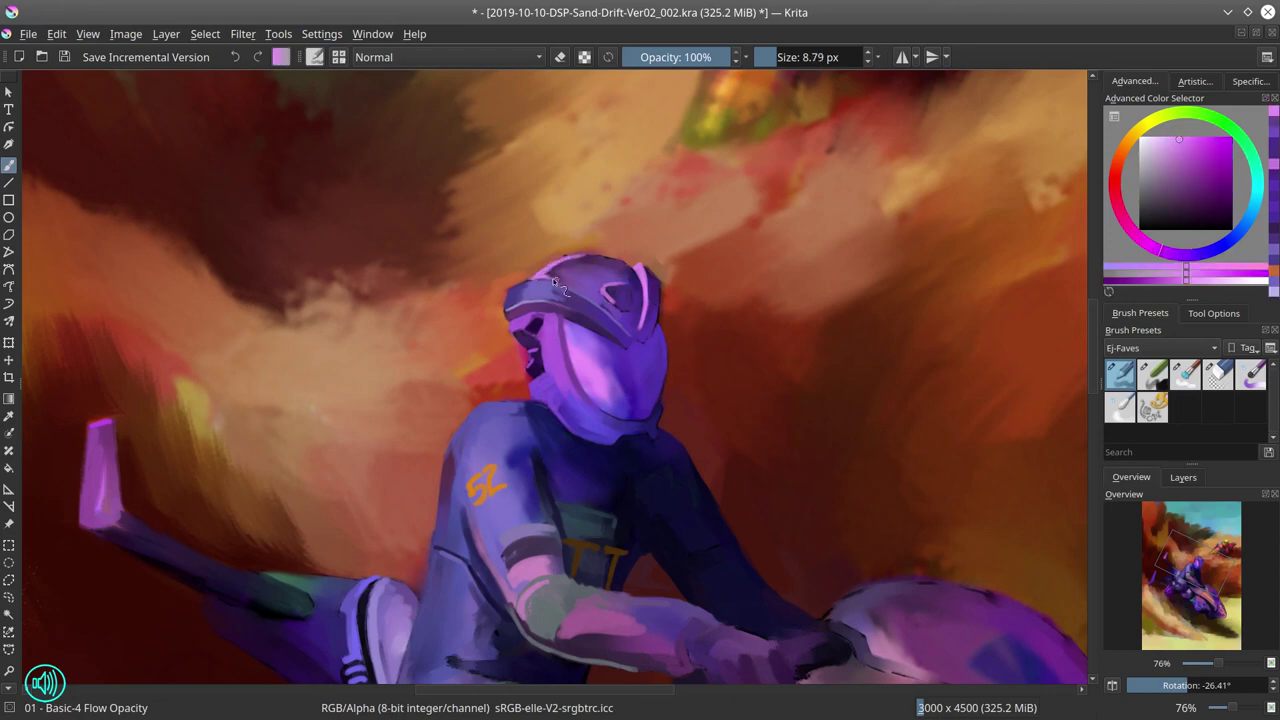
{"action": "left_click", "coordinate": [539, 281], "text": "ctrl"}
- Return to the Basic-4 brush, reset the view and save as 2019-10-10-DSP-Sand-Drift-Ver02_002.kra
{"action": "left_click", "coordinate": [1185, 374]}
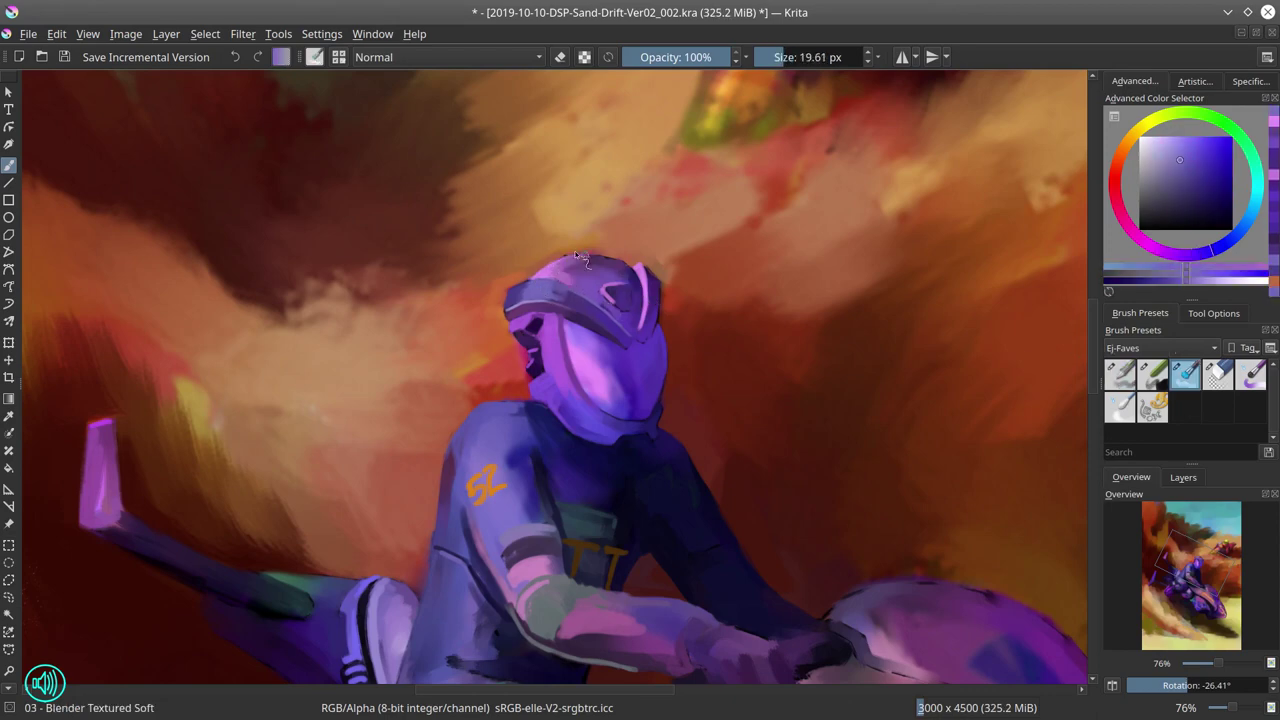
{"action": "key", "text": "slash"}
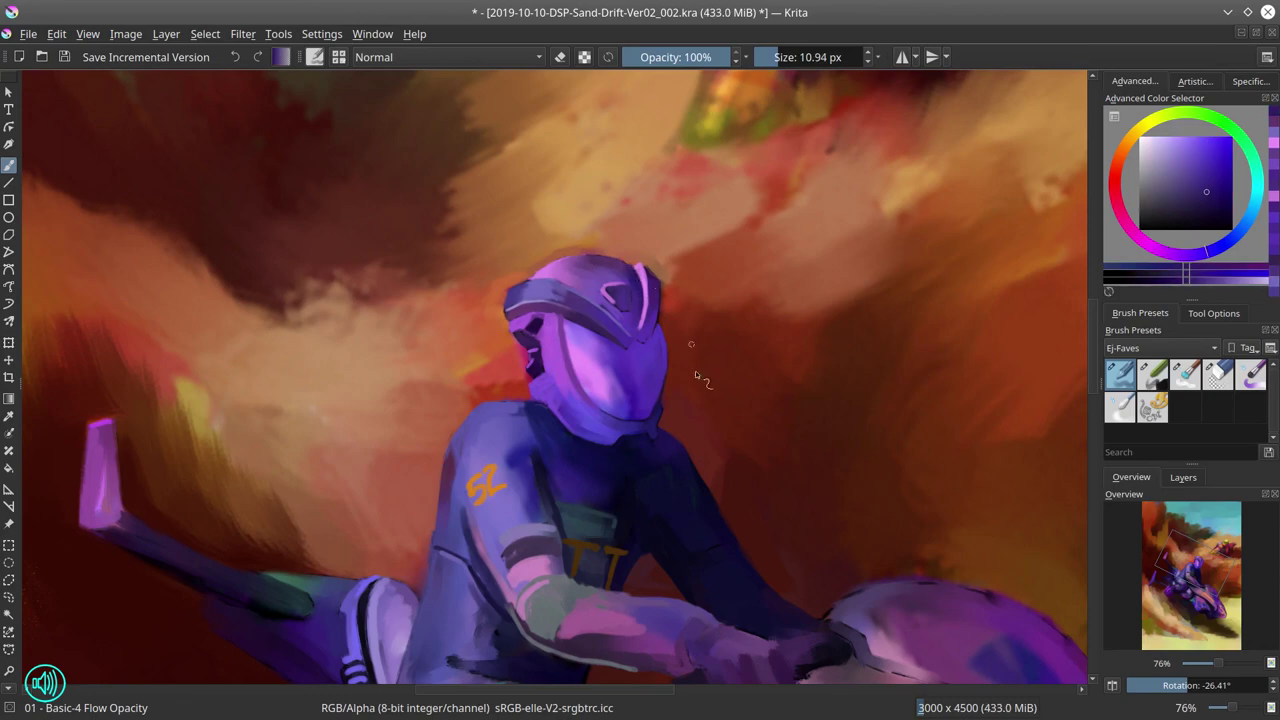
{"action": "left_click", "coordinate": [695, 370], "text": "ctrl"}
{"action": "left_click_drag", "start_coordinate": [695, 370], "coordinate": [712, 369], "text": "shift"}
{"action": "key", "text": "5"}
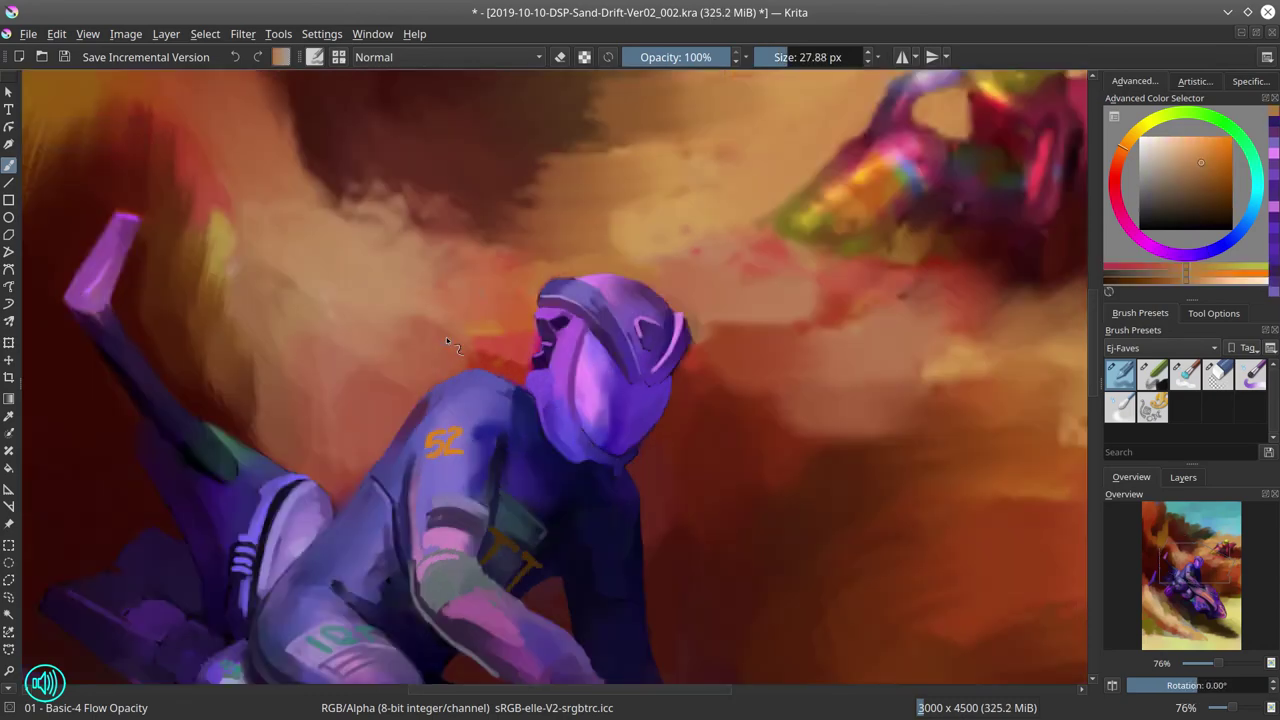
{"action": "key", "text": "2"}
{"action": "left_click", "coordinate": [63, 57]}
- Zoom onto the rider's hand and repaint it with darker purple strokes and dabs
{"action": "scroll", "coordinate": [965, 349], "scroll_direction": "down", "scroll_amount": 2}
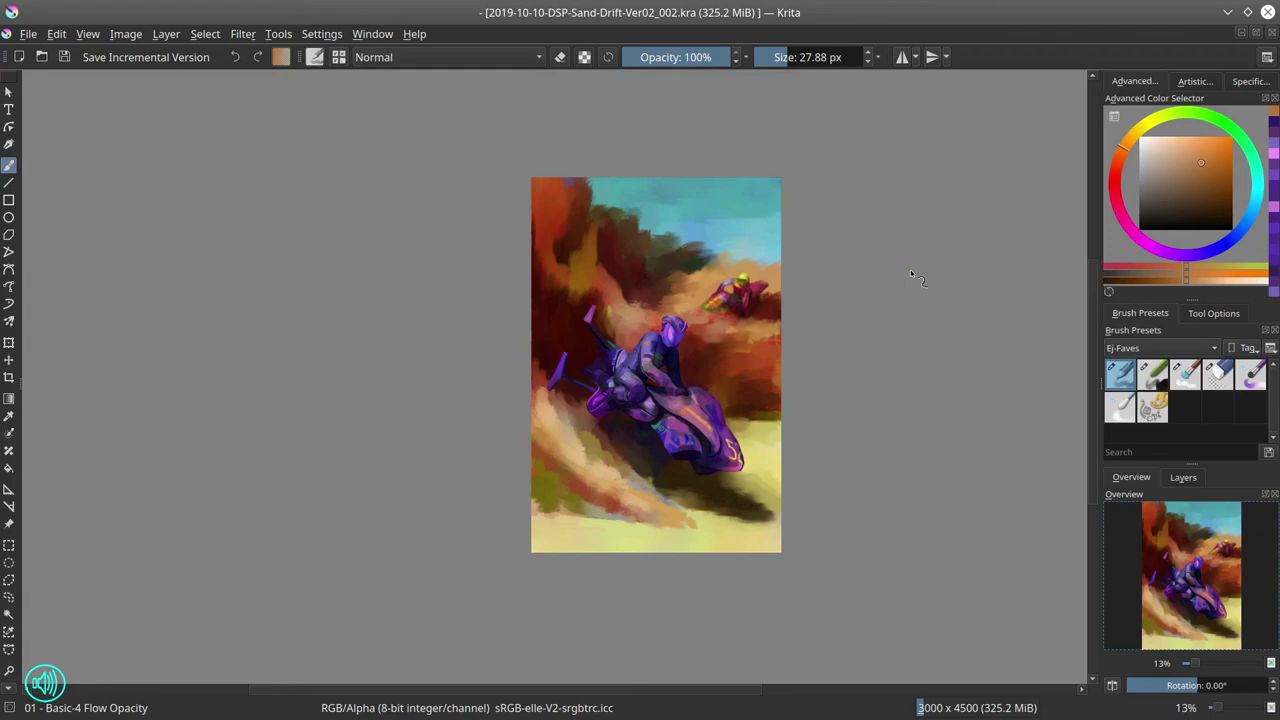
{"action": "scroll", "coordinate": [703, 366], "scroll_direction": "up", "scroll_amount": 5}
{"action": "left_click", "coordinate": [490, 470], "text": "ctrl"}
{"action": "left_click", "coordinate": [492, 472]}
{"action": "left_click", "coordinate": [494, 476], "text": "ctrl"}
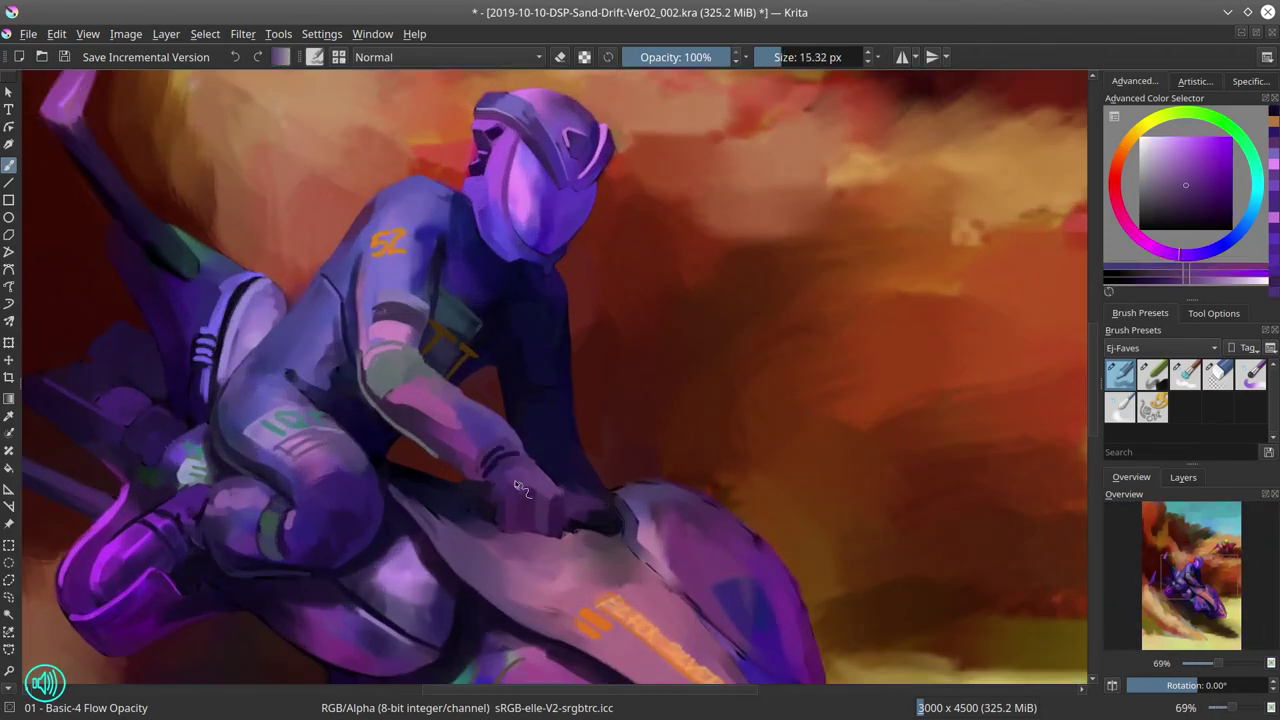
{"action": "left_click", "coordinate": [496, 480], "text": "ctrl"}
{"action": "left_click", "coordinate": [498, 484], "text": "ctrl"}
{"action": "left_click", "coordinate": [500, 487], "text": "ctrl"}
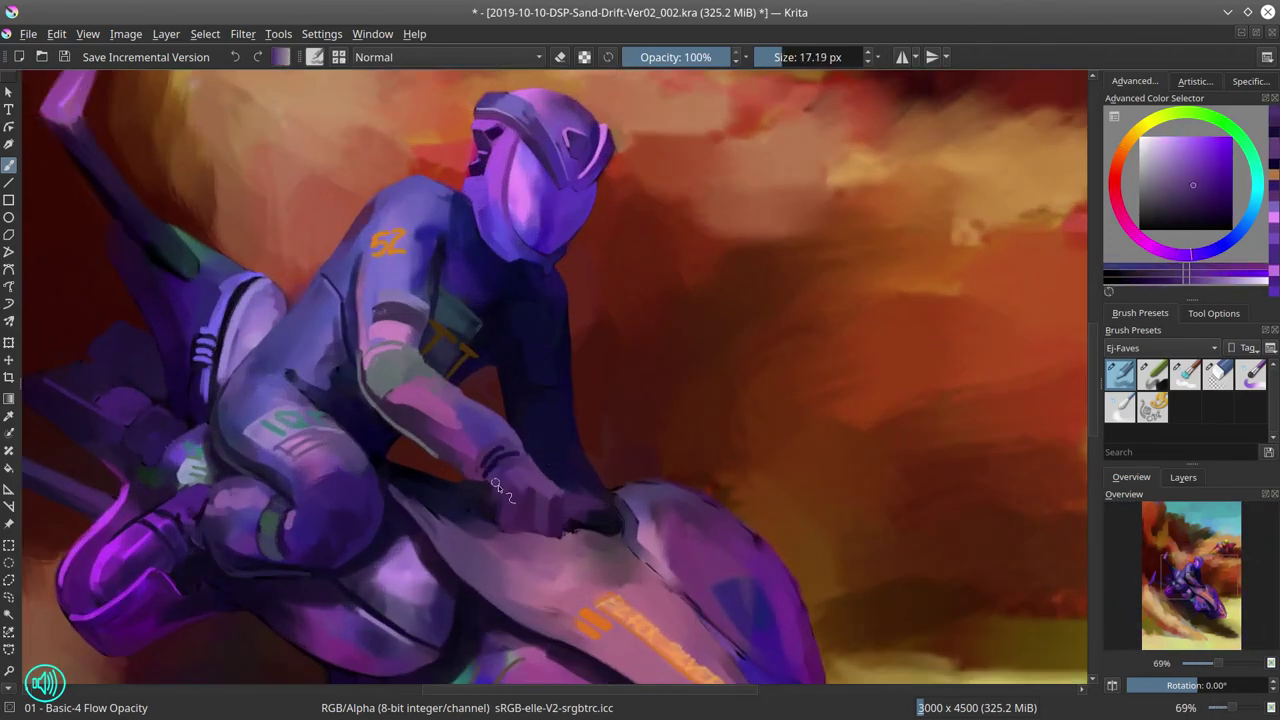
{"action": "left_click", "coordinate": [496, 486], "text": "ctrl"}
{"action": "mouse_move", "coordinate": [500, 490]}
{"action": "left_mouse_down"}
{"action": "mouse_move", "coordinate": [571, 535]}
{"action": "mouse_move", "coordinate": [622, 542]}
{"action": "mouse_move", "coordinate": [485, 505]}
{"action": "left_mouse_up"}
{"action": "left_click", "coordinate": [540, 505], "text": "ctrl"}
- Paint more purple tones over the gloved hand and knuckles
{"action": "left_click", "coordinate": [582, 530], "text": "ctrl"}
{"action": "left_click", "coordinate": [583, 530], "text": "ctrl"}
{"action": "left_click", "coordinate": [600, 520], "text": "ctrl"}
{"action": "left_click", "coordinate": [500, 495], "text": "ctrl"}
{"action": "left_click_drag", "start_coordinate": [545, 428], "coordinate": [575, 475]}
{"action": "left_click", "coordinate": [522, 500], "text": "ctrl"}
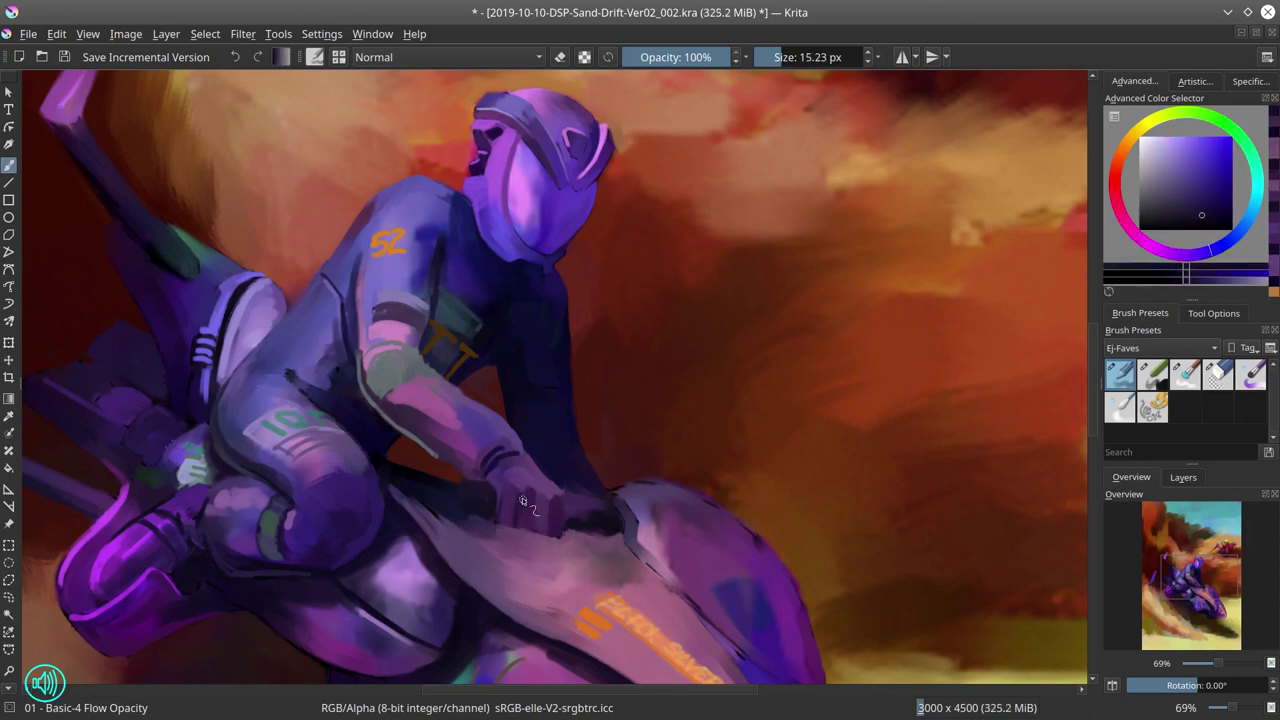
{"action": "left_click", "coordinate": [518, 530], "text": "ctrl"}
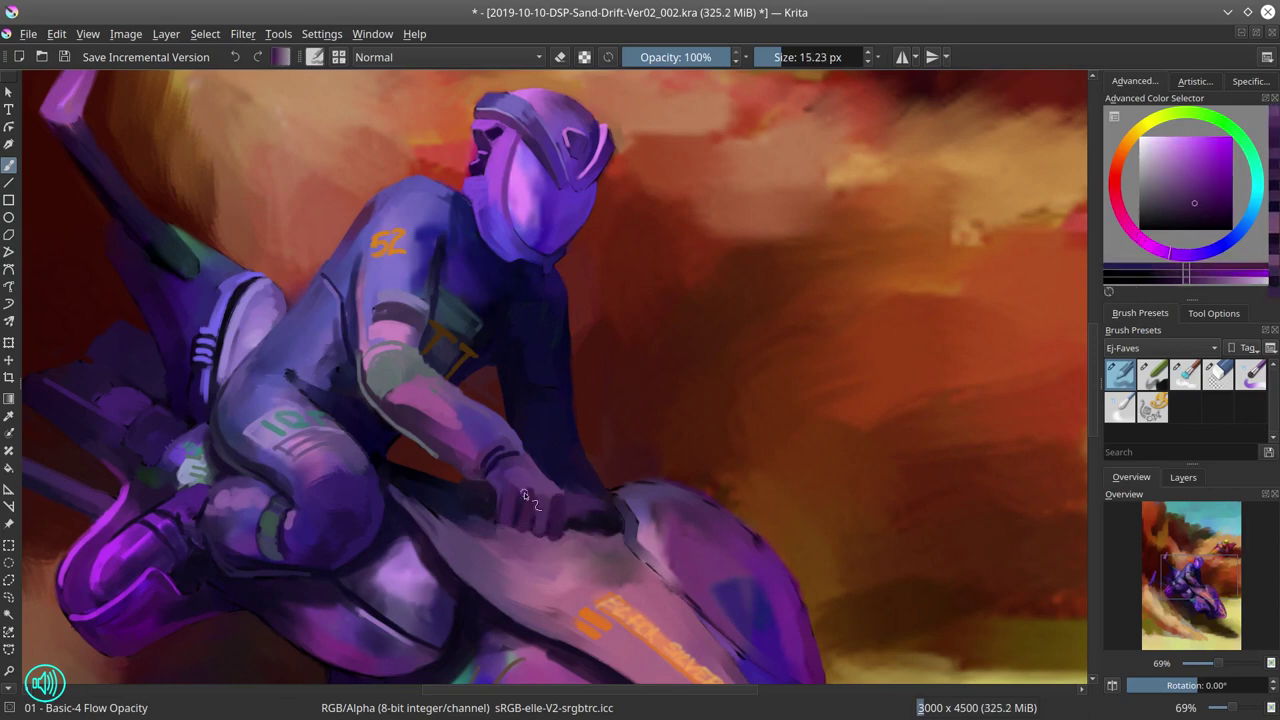
{"action": "left_click", "coordinate": [521, 485], "text": "ctrl"}
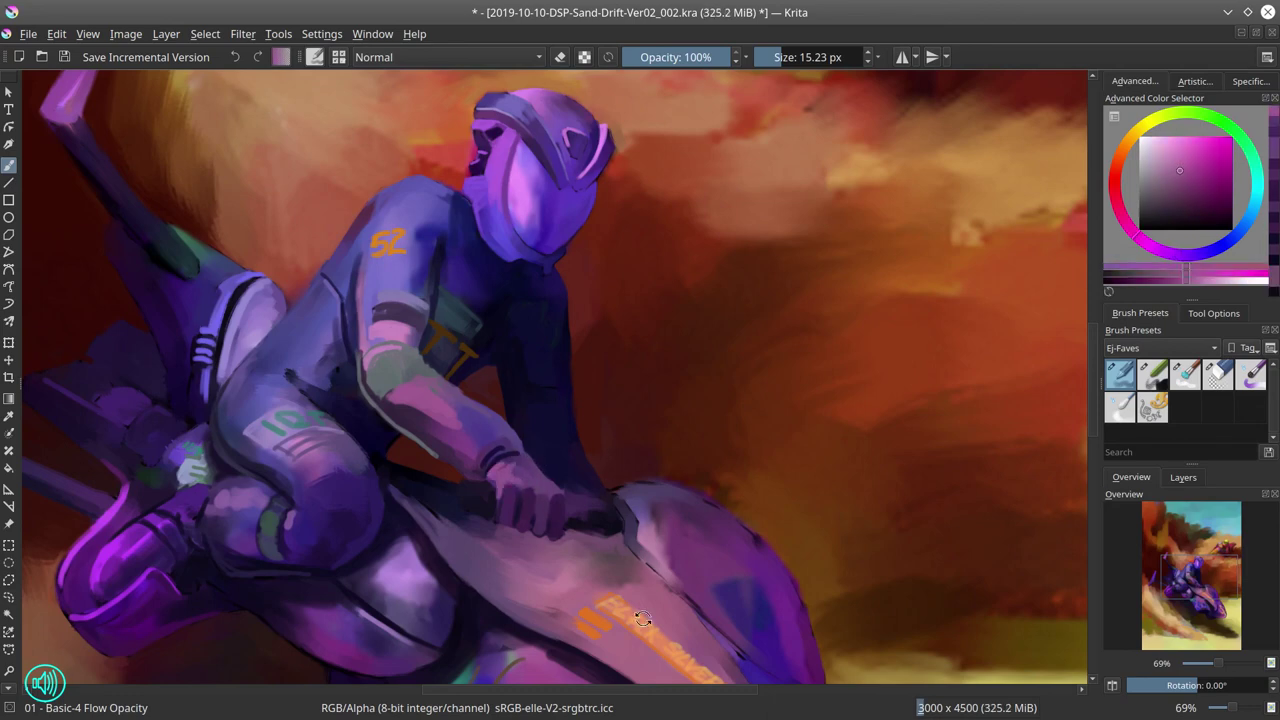
- Rotate the view to the handlebar angle and paint a light highlight along it
{"action": "left_click_drag", "start_coordinate": [642, 619], "coordinate": [545, 523]}
{"action": "left_click", "coordinate": [545, 523], "text": "ctrl"}
{"action": "left_click_drag", "start_coordinate": [632, 470], "coordinate": [668, 461]}
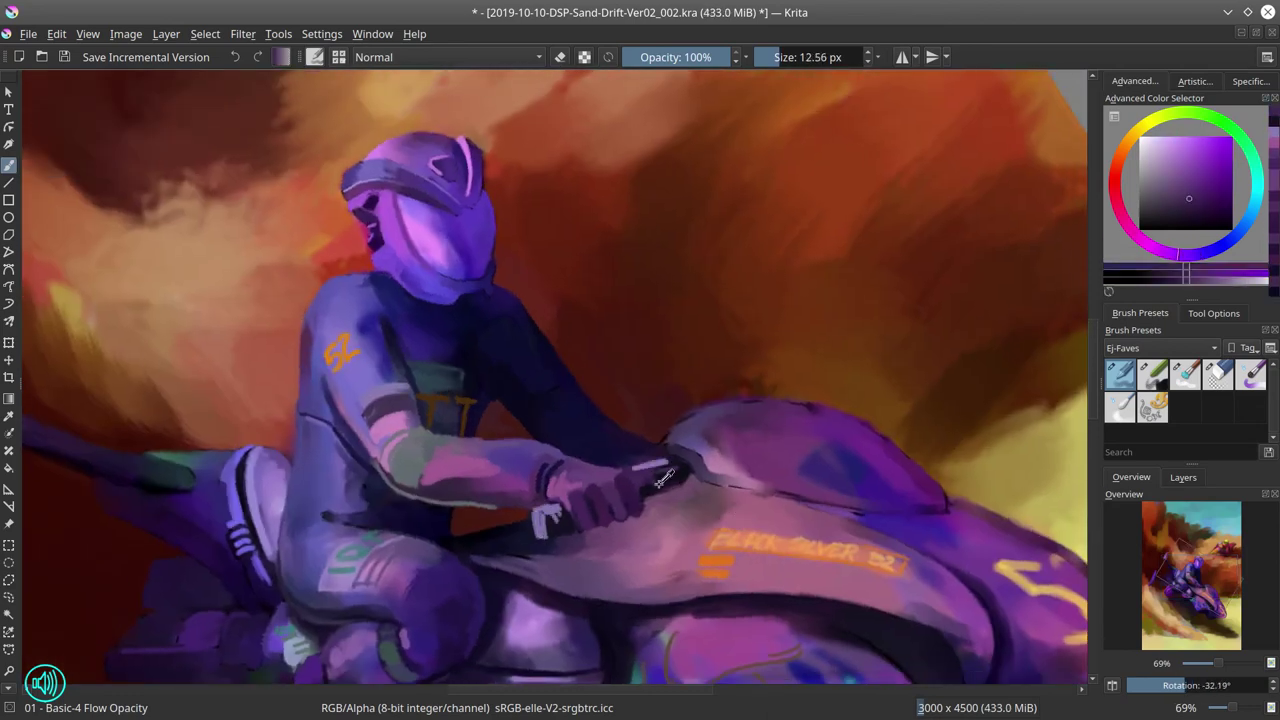
{"action": "left_click", "coordinate": [643, 500], "text": "ctrl"}
{"action": "left_click", "coordinate": [668, 442], "text": "ctrl"}
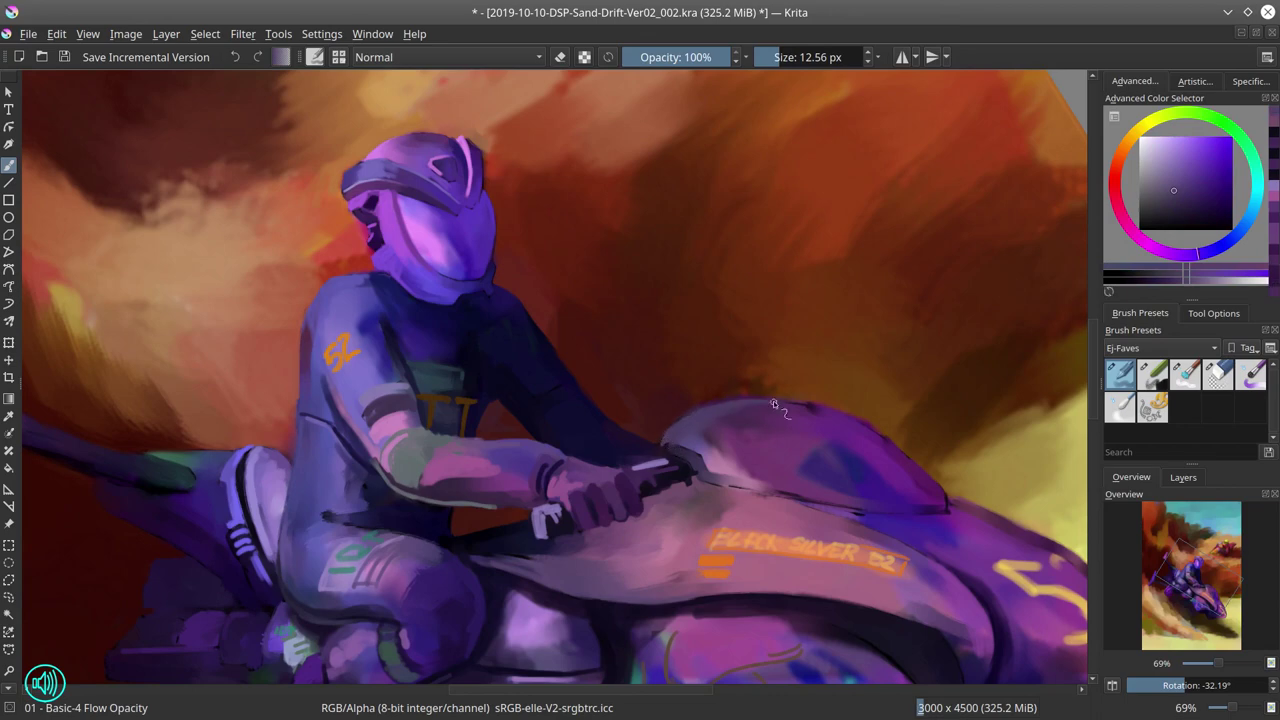
{"action": "left_click", "coordinate": [773, 403], "text": "ctrl"}
- Sample purples and pinks from the bike fairing, then level the rotation and pan to the nose
{"action": "key", "text": "bracketright"}
{"action": "left_click", "coordinate": [692, 403], "text": "ctrl"}
{"action": "left_click", "coordinate": [684, 442], "text": "ctrl"}
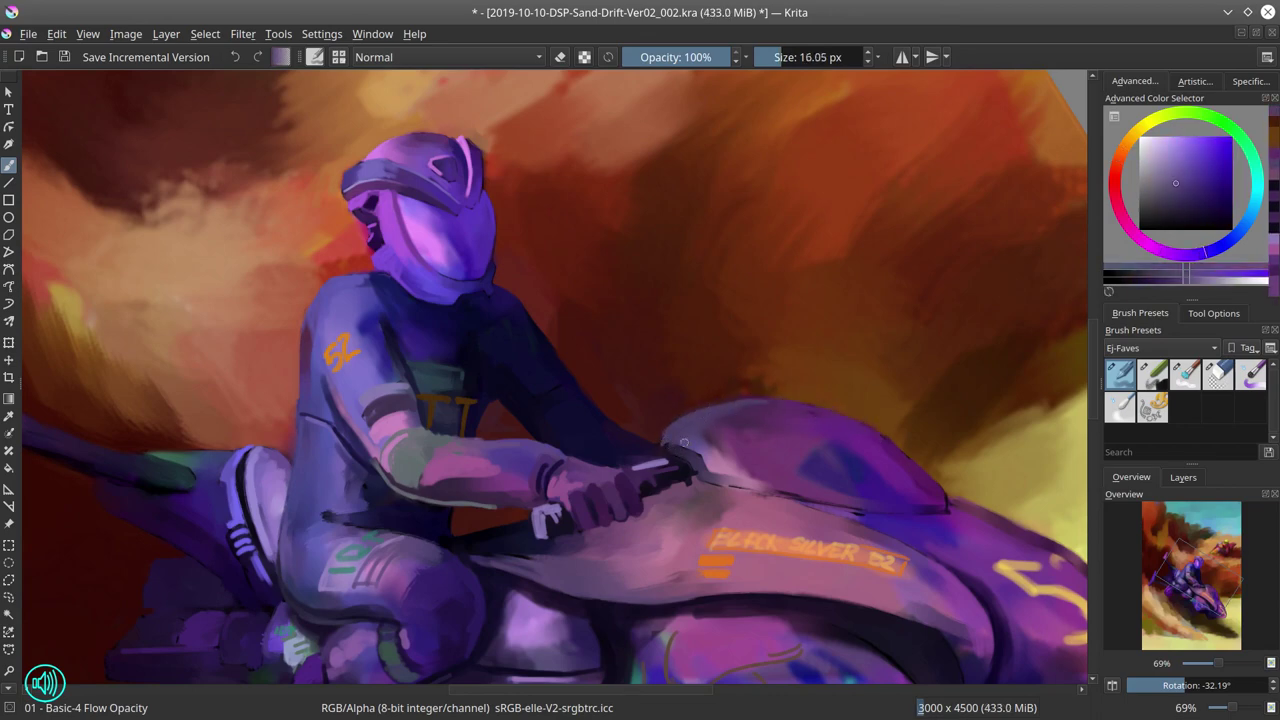
{"action": "key", "text": "bracketleft"}
{"action": "left_click", "coordinate": [665, 447], "text": "ctrl"}
{"action": "left_click", "coordinate": [720, 462], "text": "ctrl"}
{"action": "key", "text": "bracketright"}
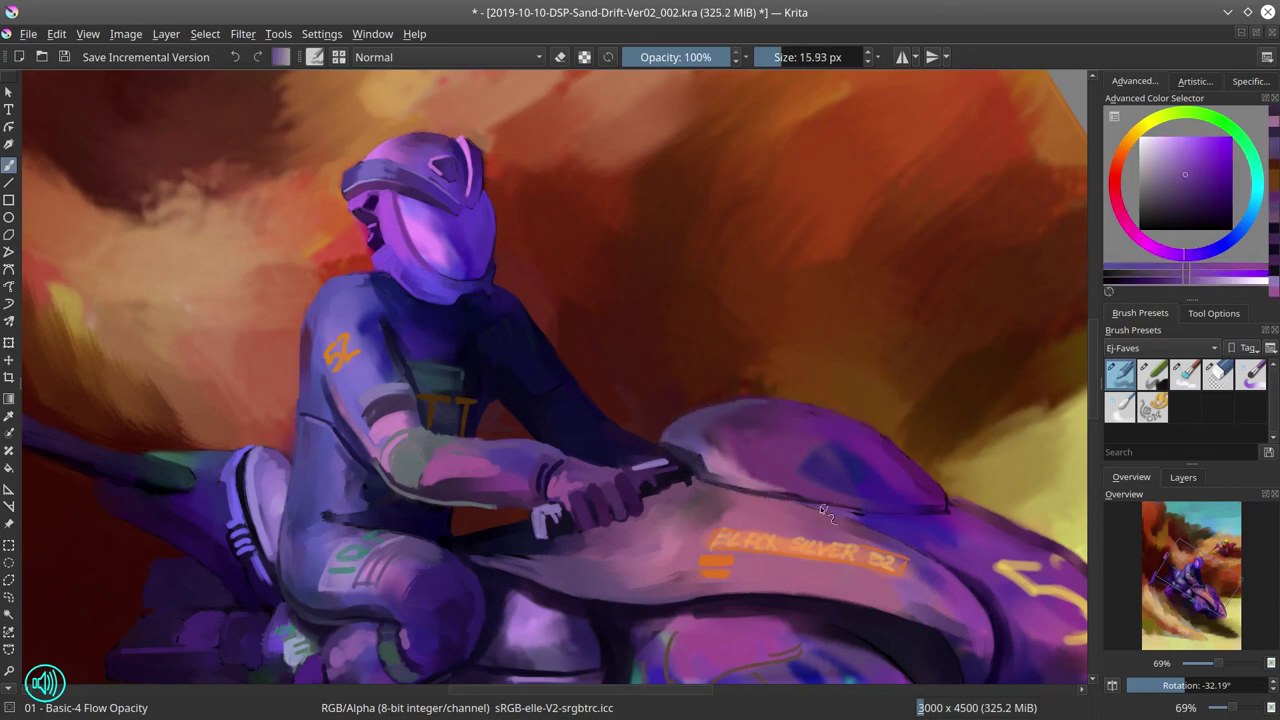
{"action": "left_click", "coordinate": [820, 506], "text": "ctrl"}
{"action": "left_click", "coordinate": [866, 530], "text": "ctrl"}
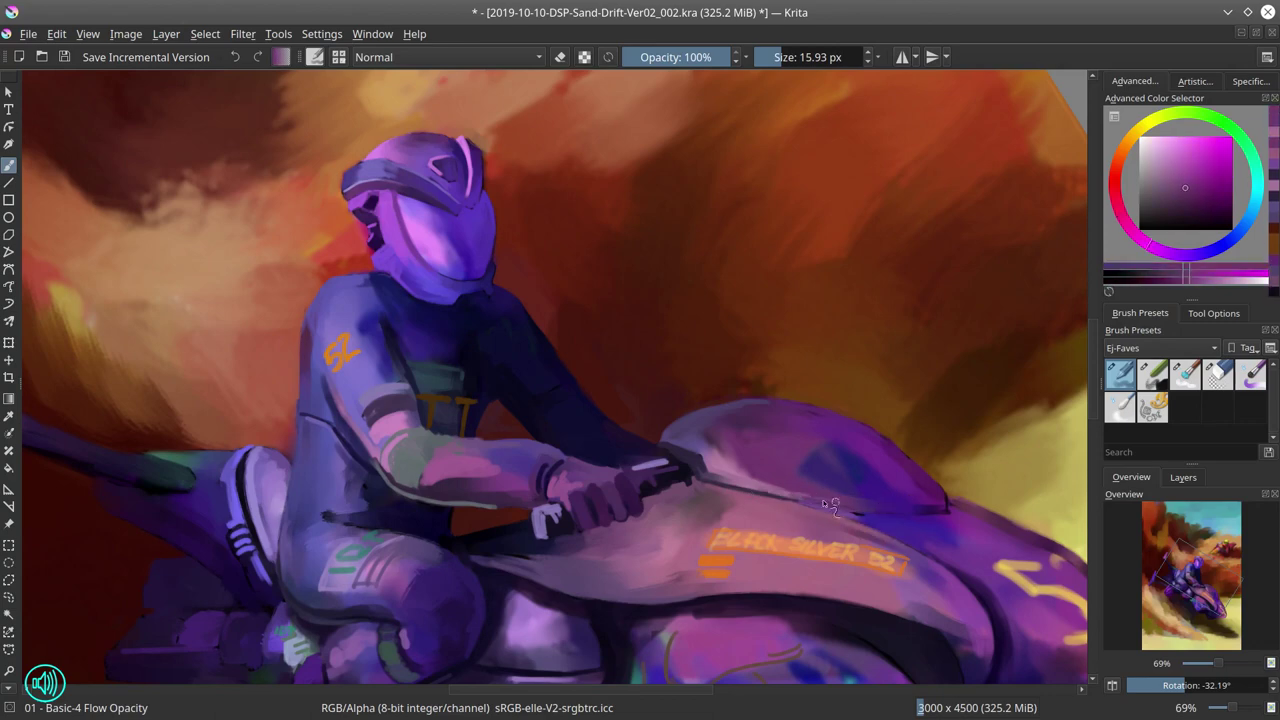
{"action": "left_click", "coordinate": [830, 510], "text": "ctrl"}
{"action": "key", "text": "5"}
{"action": "left_click_drag", "start_coordinate": [729, 519], "coordinate": [620, 250]}
- Pick darker purples along the bike's nose edge with a smaller brush for edge detail
{"action": "left_click", "coordinate": [680, 405], "text": "ctrl"}
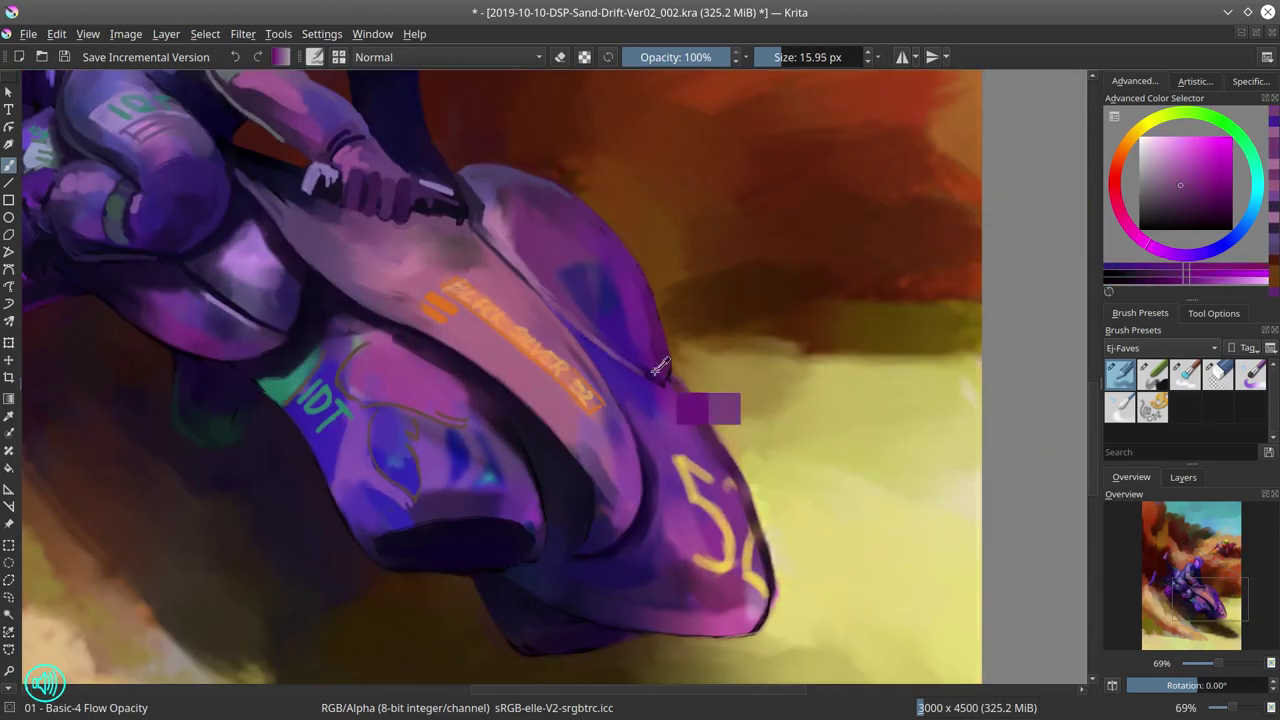
{"action": "left_click", "coordinate": [672, 375], "text": "ctrl"}
{"action": "left_click", "coordinate": [633, 283], "text": "ctrl"}
{"action": "key", "text": "bracketleft"}
{"action": "left_click", "coordinate": [655, 330], "text": "ctrl"}
{"action": "key", "text": "bracketleft"}
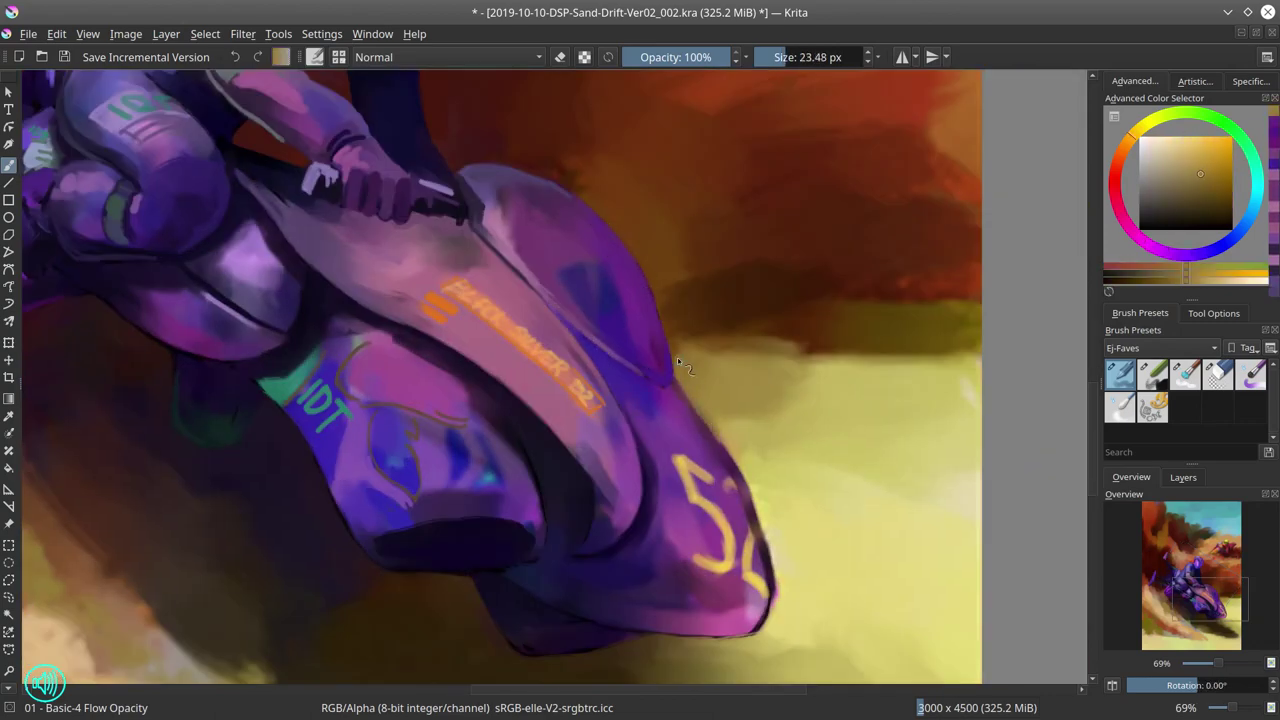
{"action": "left_click", "coordinate": [679, 360], "text": "ctrl"}
{"action": "key", "text": "bracketleft"}
{"action": "key", "text": "bracketleft"}
{"action": "key", "text": "bracketleft"}
- Sample the nose purples and light yellow sand beside the bike, resizing the brush
{"action": "left_click", "coordinate": [748, 482], "text": "ctrl"}
{"action": "key", "text": "bracketright"}
{"action": "key", "text": "bracketright"}
{"action": "key", "text": "bracketright"}
{"action": "key", "text": "bracketright"}
{"action": "left_click", "coordinate": [735, 462], "text": "ctrl"}
{"action": "key", "text": "bracketleft"}
{"action": "key", "text": "bracketleft"}
{"action": "left_click", "coordinate": [740, 465], "text": "ctrl"}
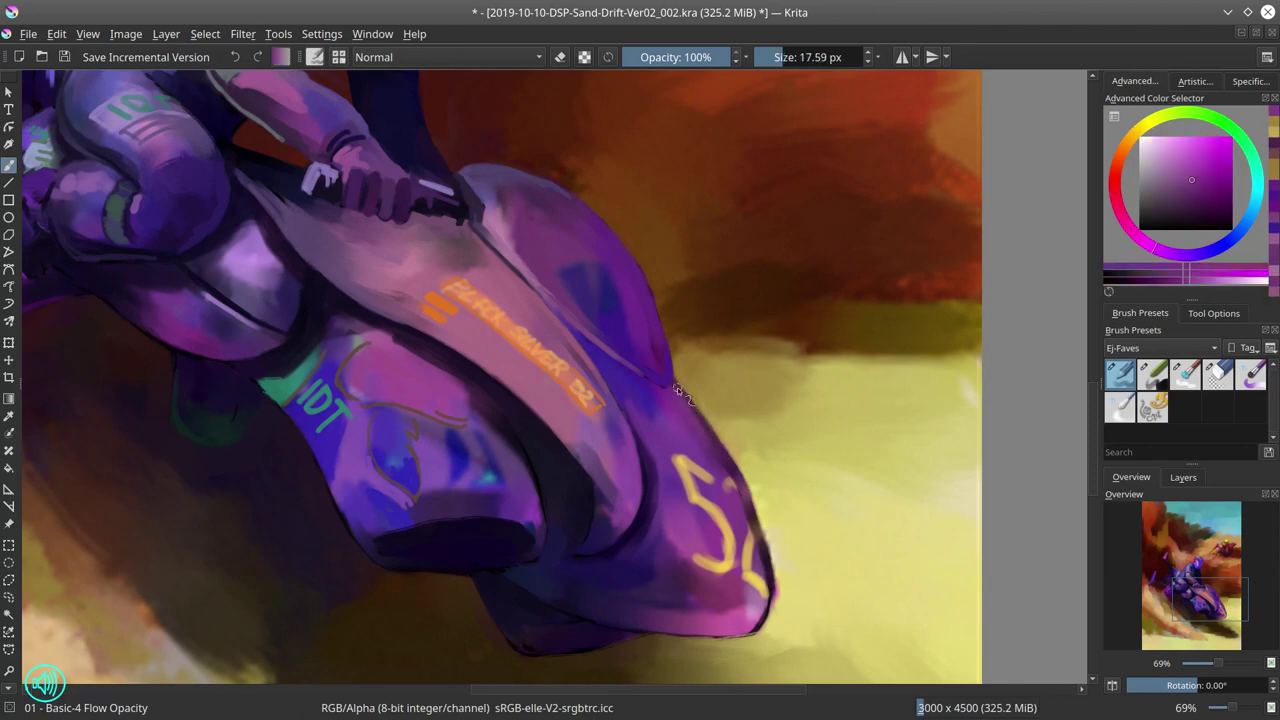
{"action": "left_click", "coordinate": [755, 456], "text": "ctrl"}
{"action": "key", "text": "bracketright"}
{"action": "key", "text": "bracketright"}
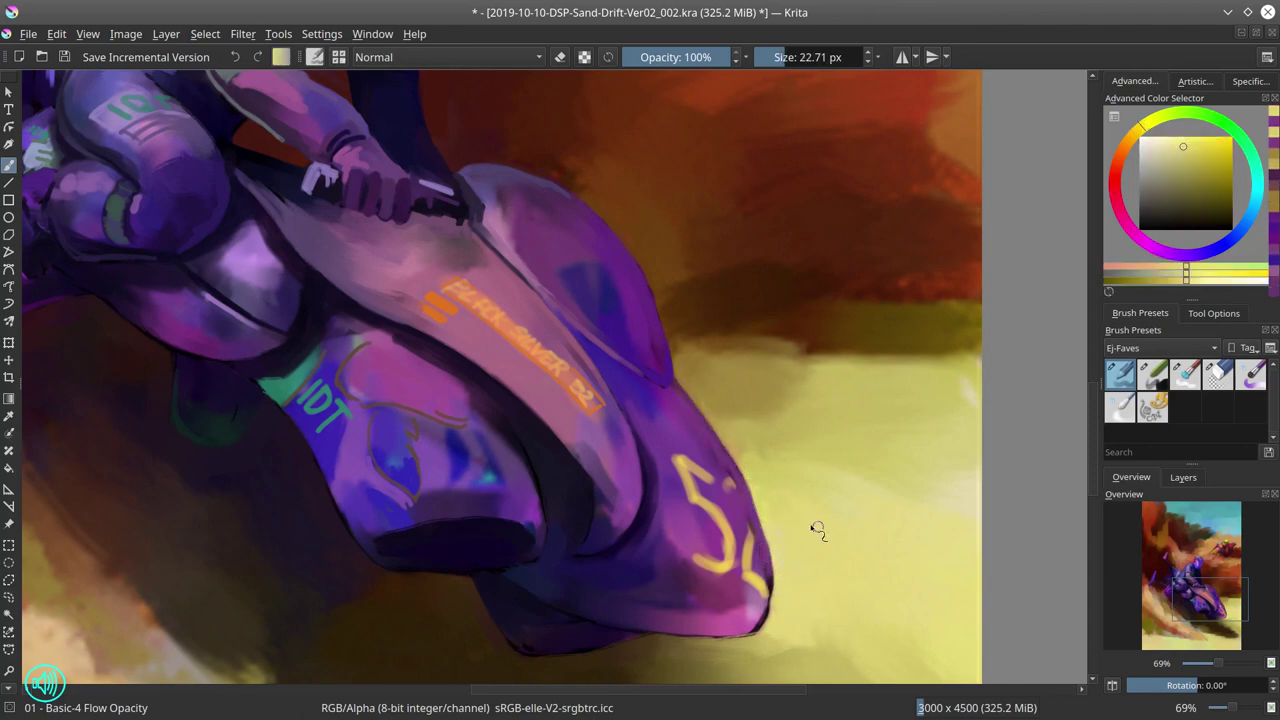
{"action": "left_click", "coordinate": [740, 332], "text": "ctrl"}
- Rotate the canvas to about -55° and pick dark purples and pink from the bike's underside
{"action": "left_click_drag", "start_coordinate": [786, 486], "coordinate": [658, 548]}
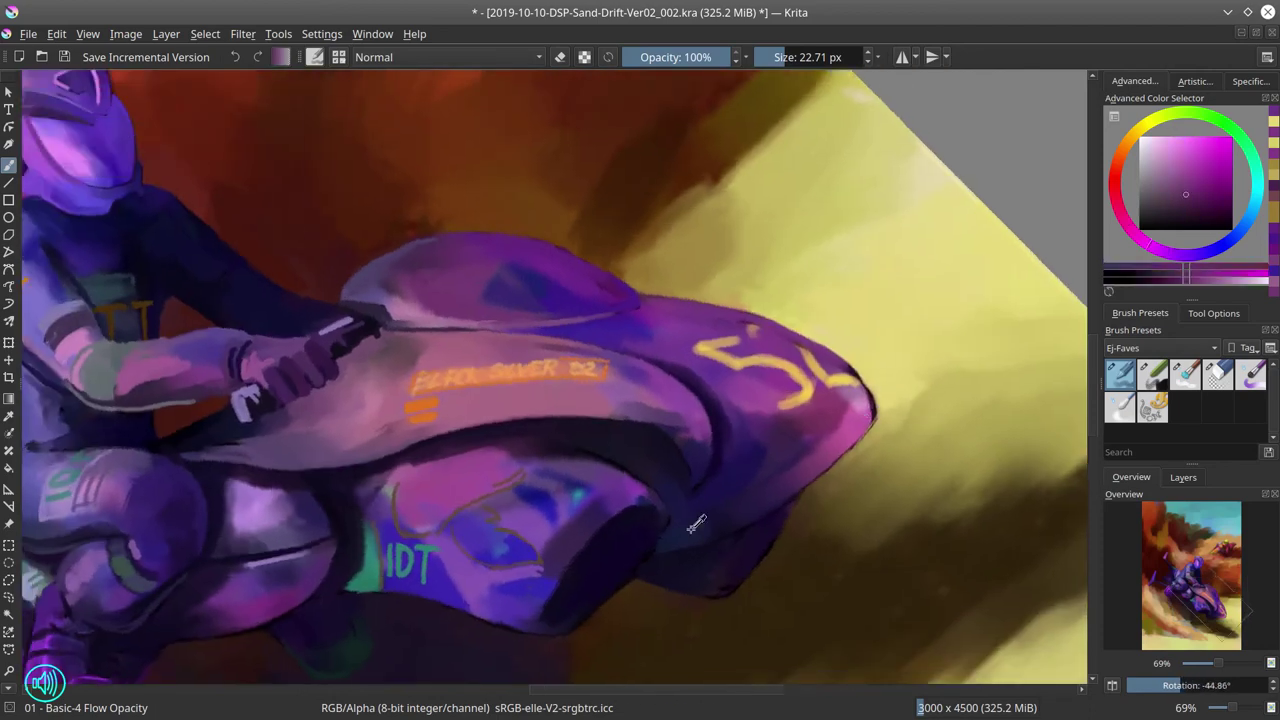
{"action": "key", "text": "bracketleft"}
{"action": "left_click", "coordinate": [658, 548], "text": "ctrl"}
{"action": "left_click", "coordinate": [873, 410], "text": "ctrl"}
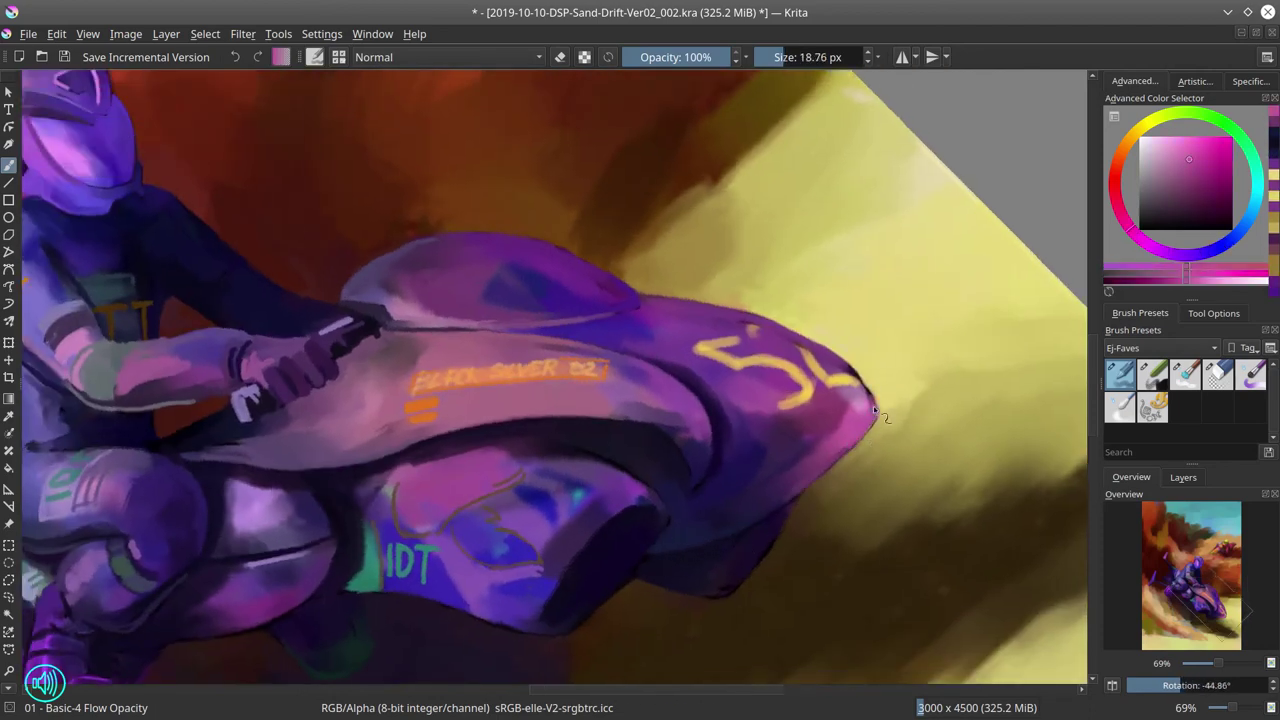
{"action": "left_click", "coordinate": [791, 503], "text": "ctrl"}
{"action": "key", "text": "bracketright"}
{"action": "key", "text": "bracketright"}
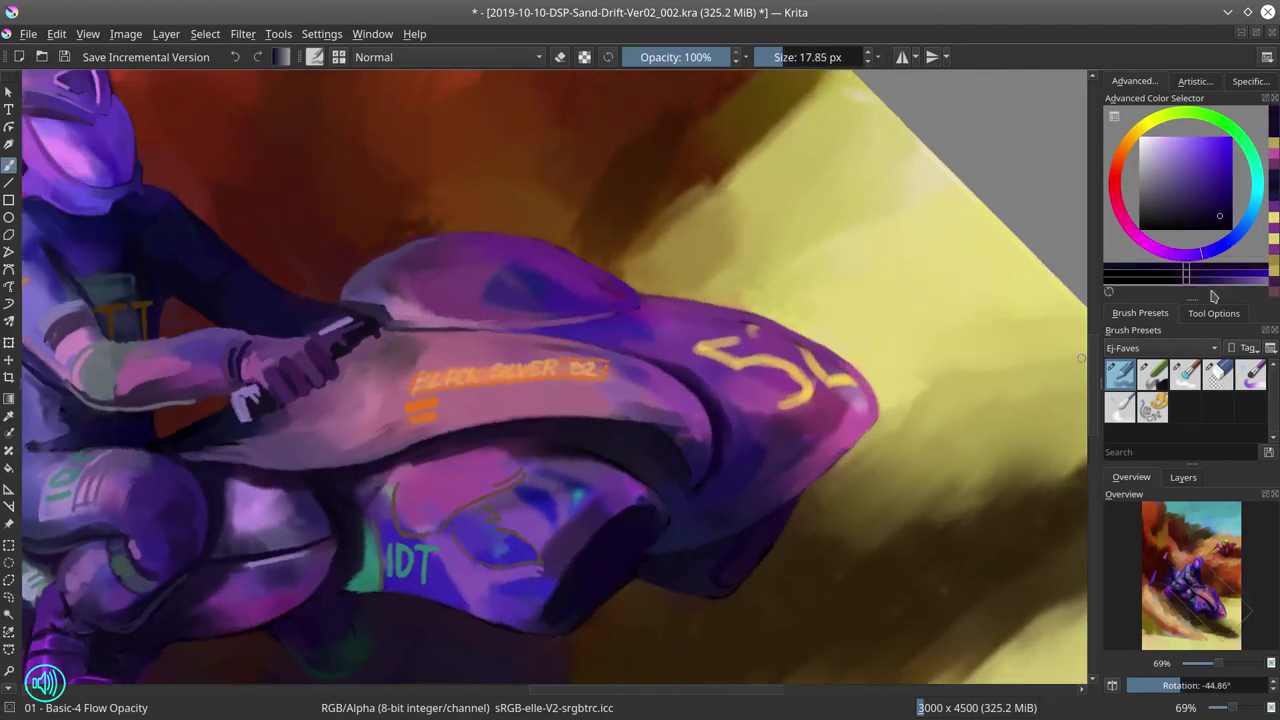
{"action": "left_click", "coordinate": [720, 562], "text": "ctrl"}
{"action": "key", "text": "bracketleft"}
{"action": "key", "text": "bracketleft"}
{"action": "key", "text": "bracketleft"}
{"action": "key", "text": "bracketleft"}
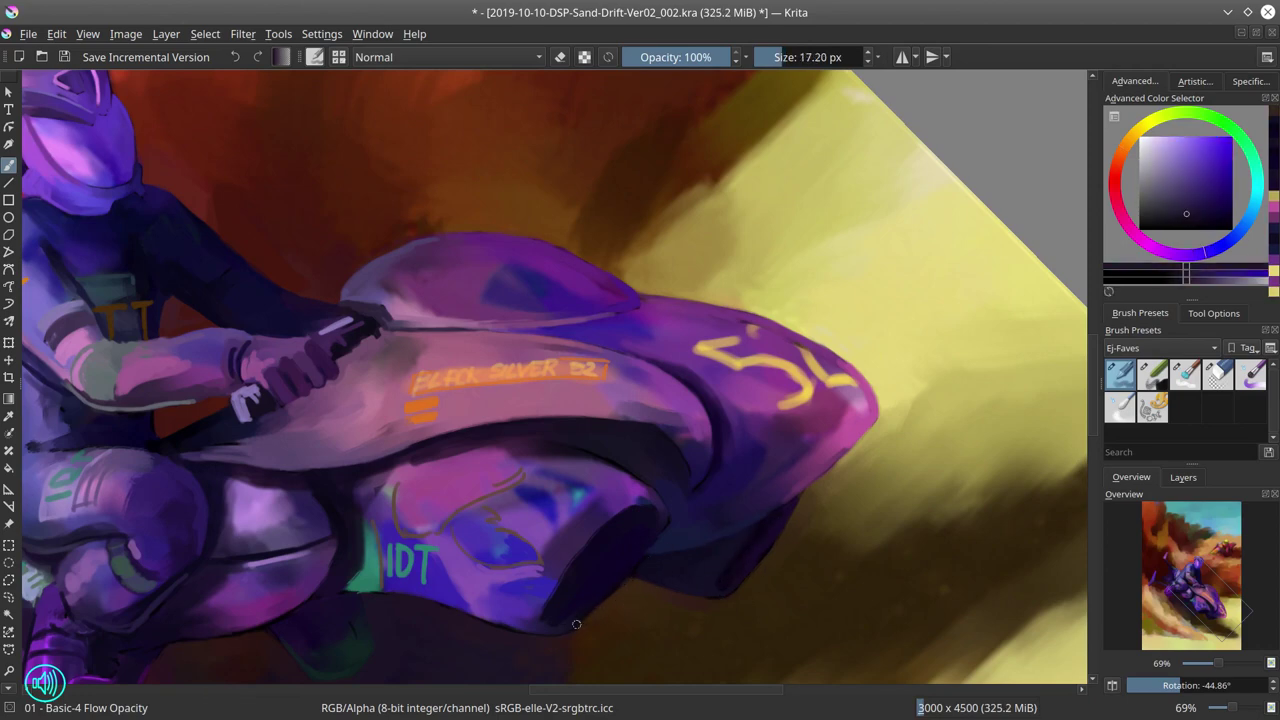
{"action": "left_click", "coordinate": [548, 622], "text": "ctrl"}
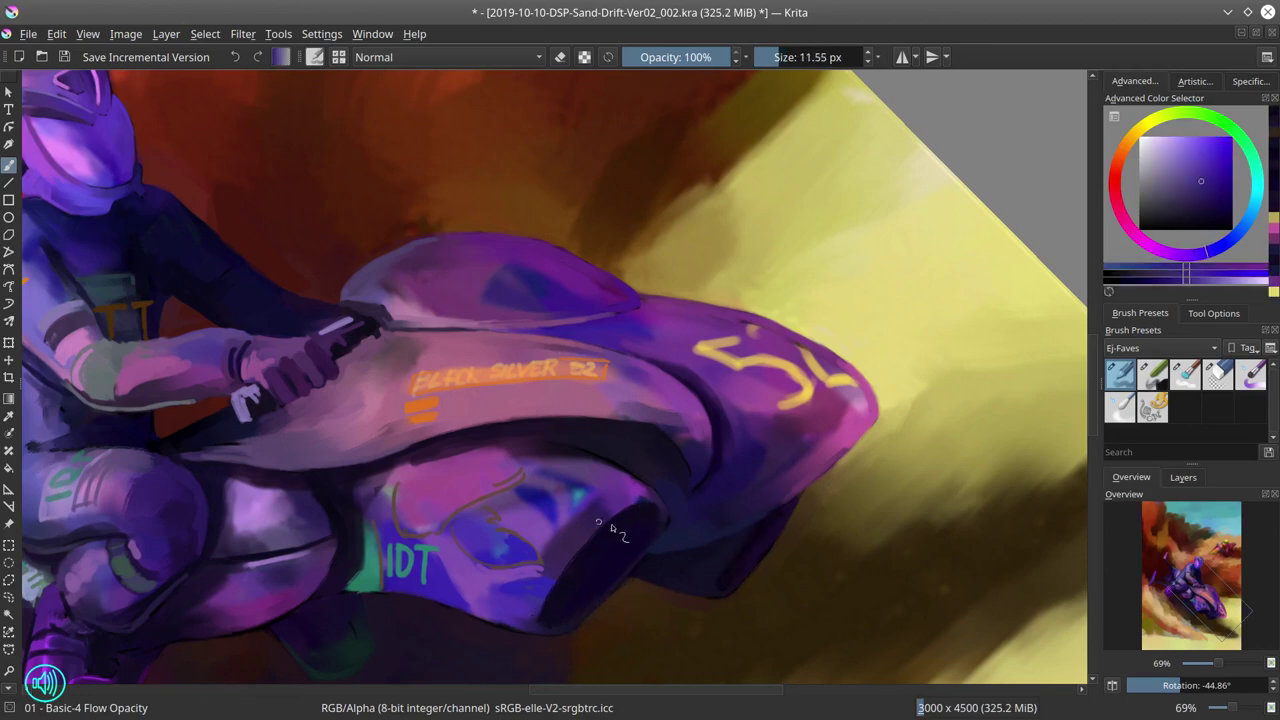
{"action": "left_click_drag", "start_coordinate": [609, 531], "coordinate": [690, 289]}
{"action": "key", "text": "bracketright"}
{"action": "key", "text": "bracketright"}
{"action": "left_click", "coordinate": [690, 289], "text": "ctrl"}
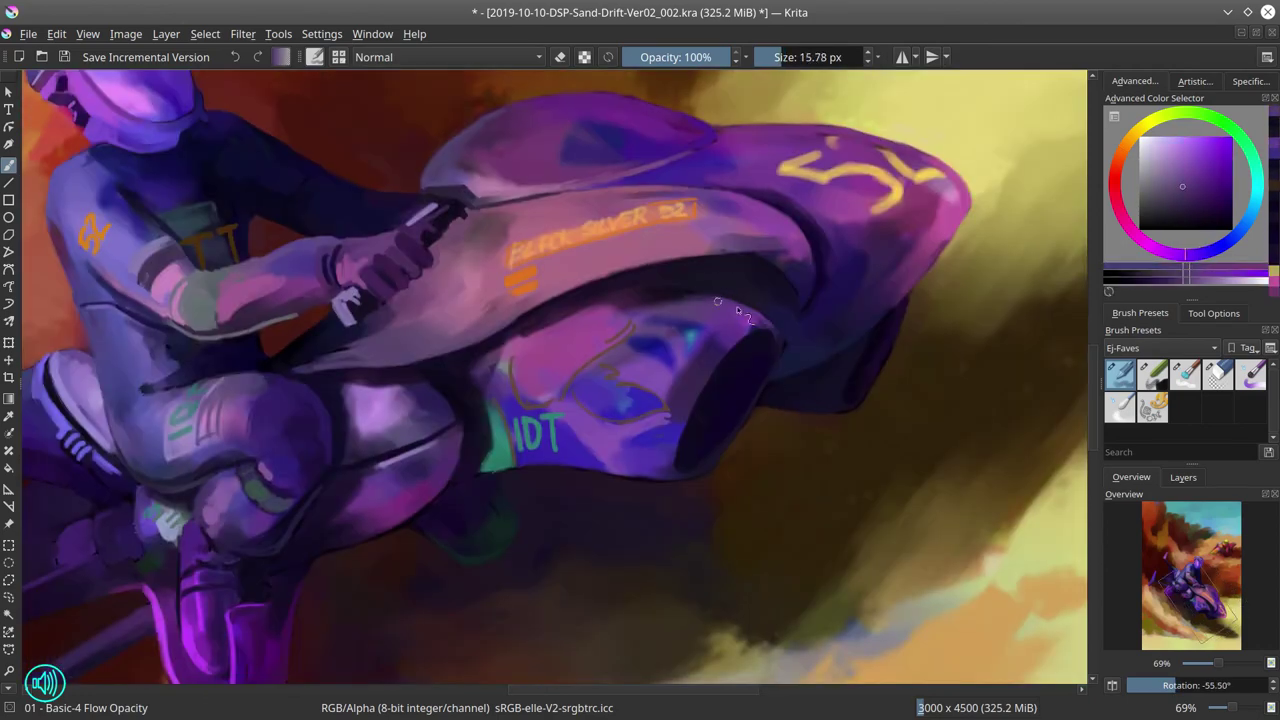
- Shade under the bike with dark brown and purples around the side panel
{"action": "left_click", "coordinate": [376, 541], "text": "ctrl"}
{"action": "key", "text": "bracketleft"}
{"action": "key", "text": "bracketleft"}
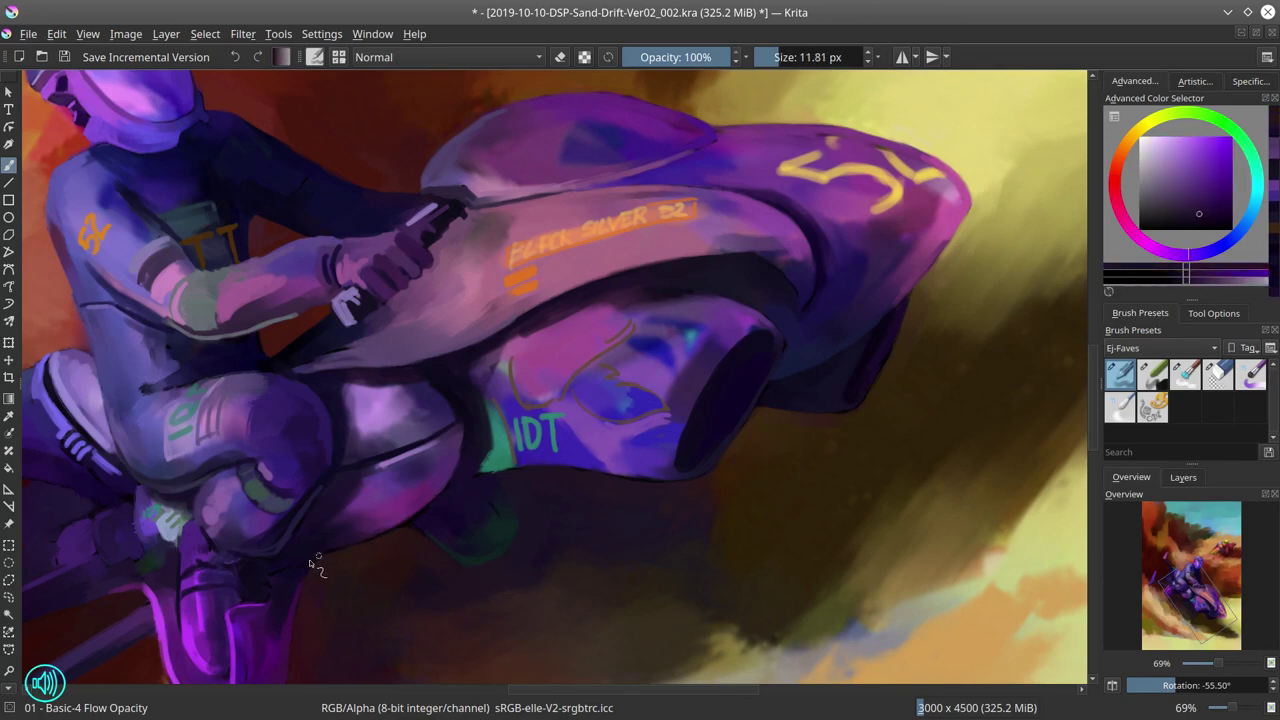
{"action": "left_click", "coordinate": [436, 495], "text": "ctrl"}
{"action": "left_click", "coordinate": [422, 514], "text": "ctrl"}
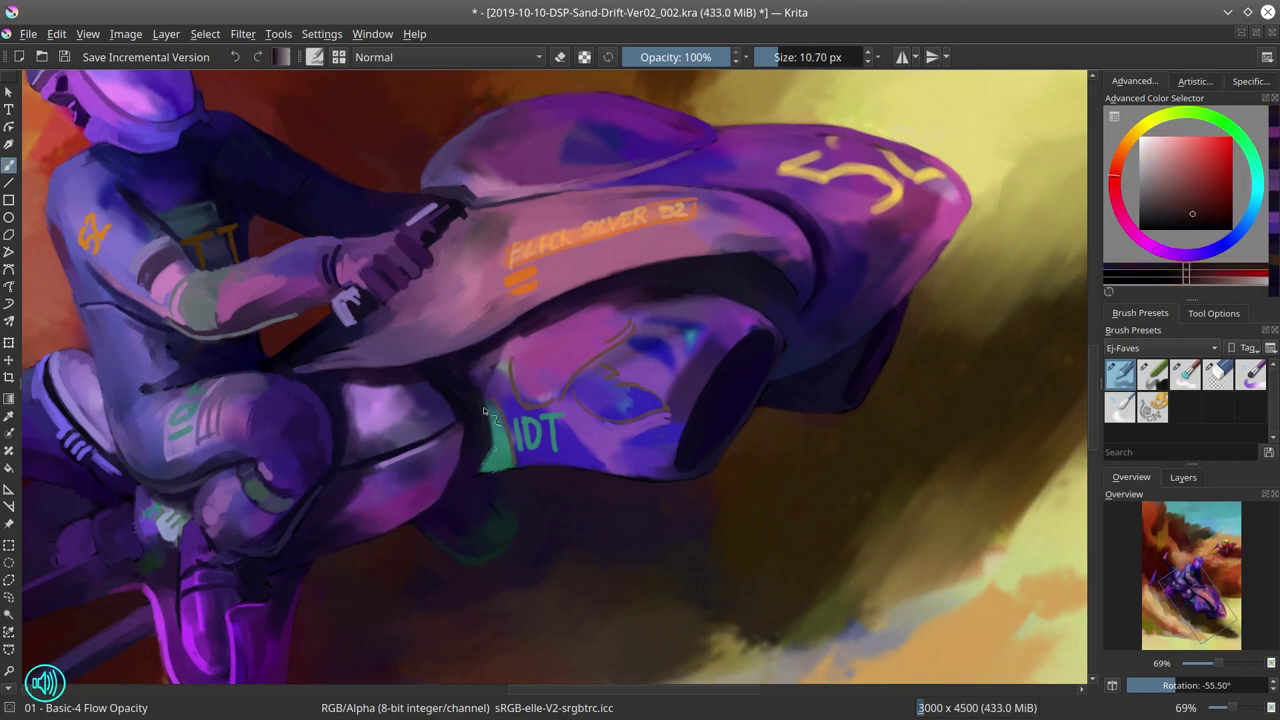
{"action": "left_click", "coordinate": [645, 458], "text": "ctrl"}
{"action": "left_click", "coordinate": [645, 460], "text": "ctrl"}
{"action": "left_click", "coordinate": [646, 466], "text": "ctrl"}
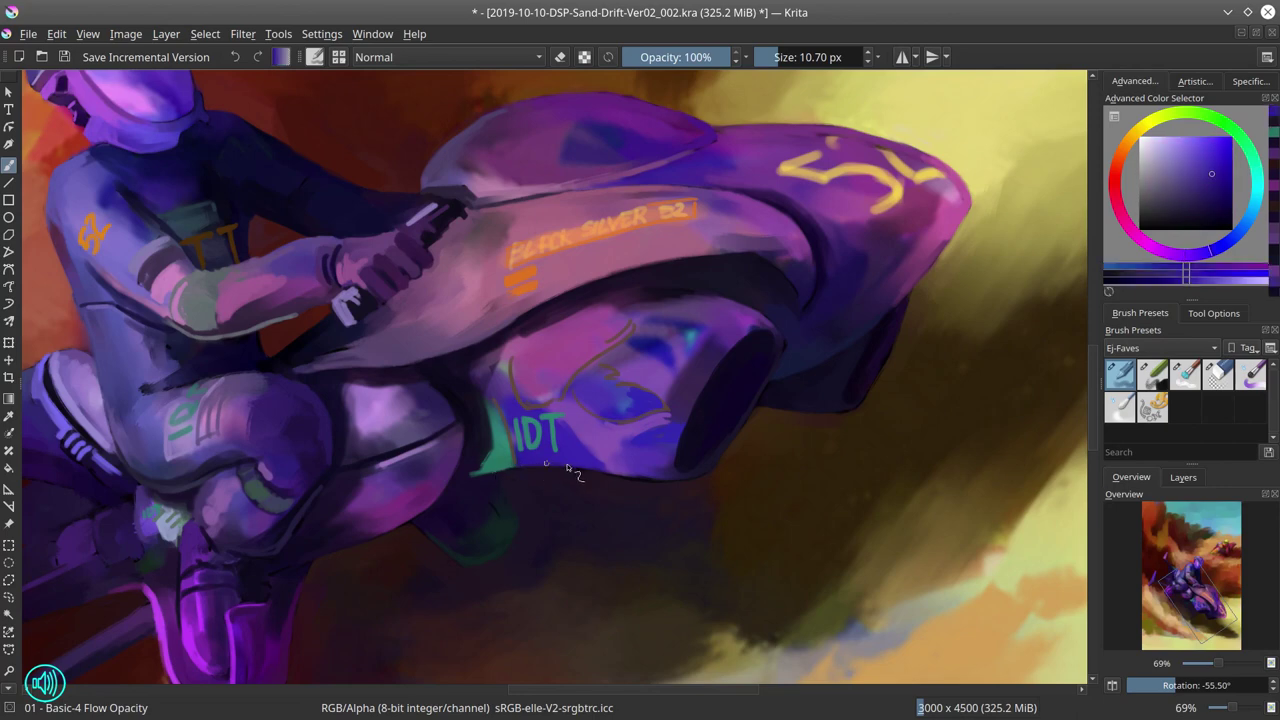
{"action": "left_click", "coordinate": [647, 472], "text": "ctrl"}
{"action": "left_click", "coordinate": [648, 478], "text": "ctrl"}
{"action": "left_click", "coordinate": [643, 485], "text": "ctrl"}
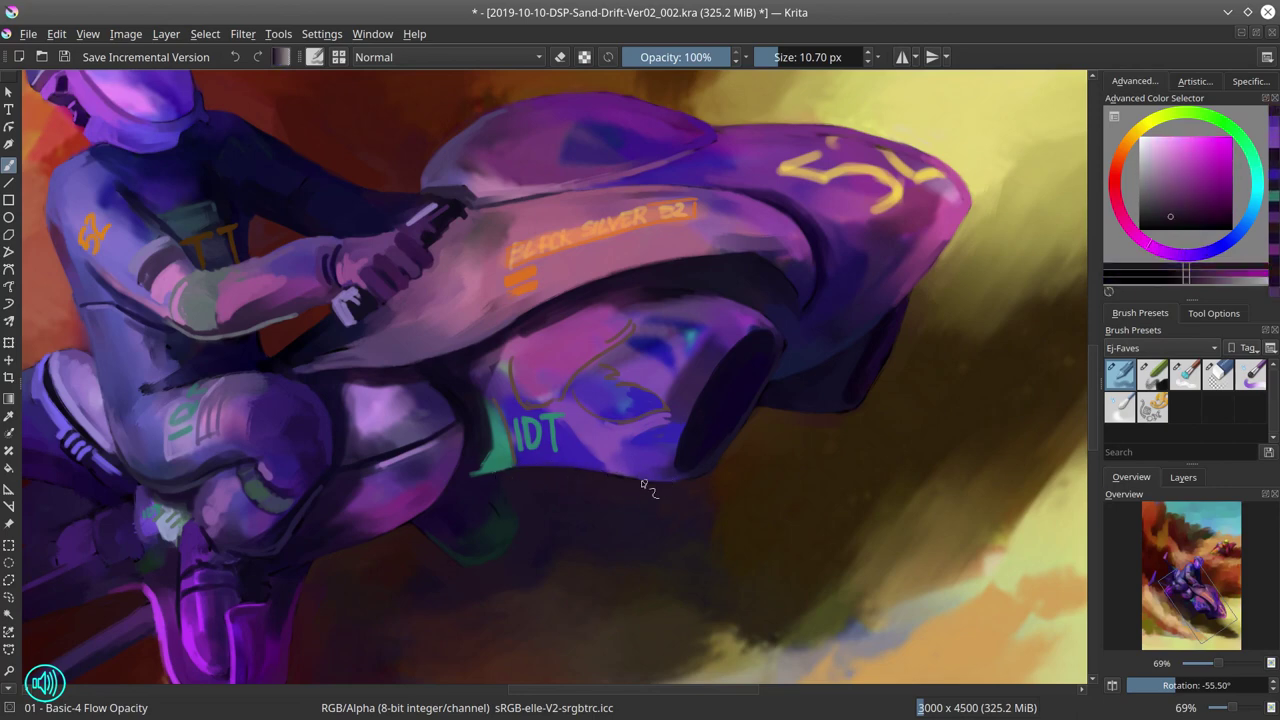
- Sample light pinks from the bike's flank with a larger brush and straighten the view
{"action": "key", "text": "bracketright"}
{"action": "left_click", "coordinate": [800, 432], "text": "ctrl"}
{"action": "left_click", "coordinate": [493, 335], "text": "ctrl"}
{"action": "left_click", "coordinate": [530, 312], "text": "ctrl"}
{"action": "left_click", "coordinate": [603, 278], "text": "ctrl"}
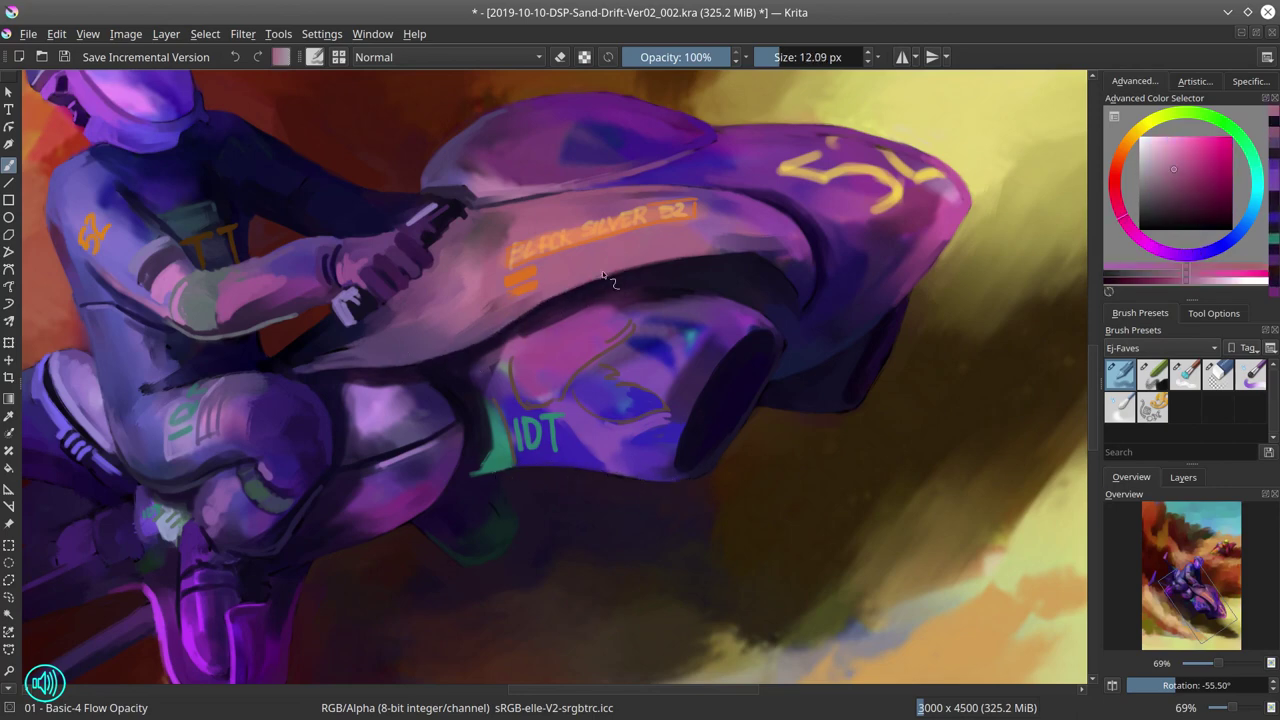
{"action": "left_click", "coordinate": [762, 254], "text": "ctrl"}
{"action": "left_click", "coordinate": [762, 254], "text": "ctrl"}
{"action": "key", "text": "bracketright"}
{"action": "key", "text": "bracketright"}
{"action": "key", "text": "bracketright"}
{"action": "key", "text": "bracketright"}
{"action": "key", "text": "5"}
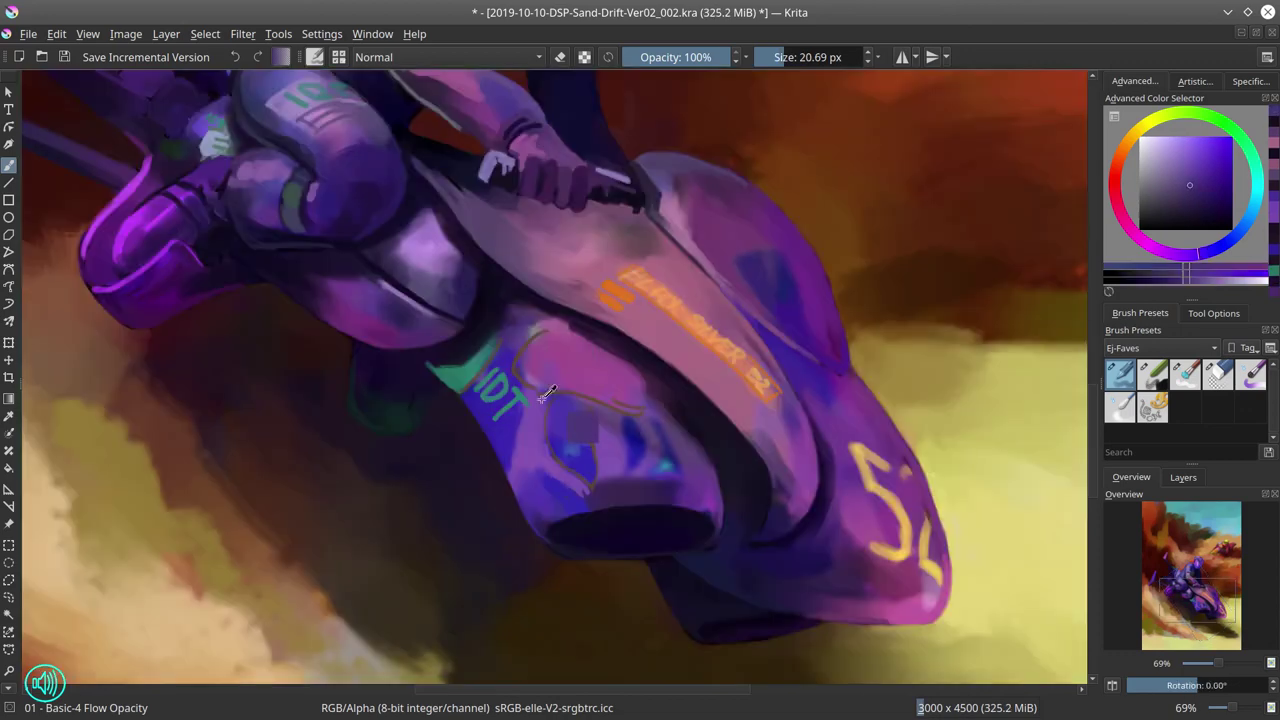
- Paint blue strokes and dabs on the bike's side panel
{"action": "left_click", "coordinate": [546, 392], "text": "ctrl"}
{"action": "key", "text": "bracketleft"}
{"action": "mouse_move", "coordinate": [550, 480]}
{"action": "left_mouse_down"}
{"action": "mouse_move", "coordinate": [518, 475]}
{"action": "mouse_move", "coordinate": [576, 481]}
{"action": "mouse_move", "coordinate": [590, 440]}
{"action": "left_mouse_up"}
{"action": "left_click", "coordinate": [650, 440], "text": "ctrl"}
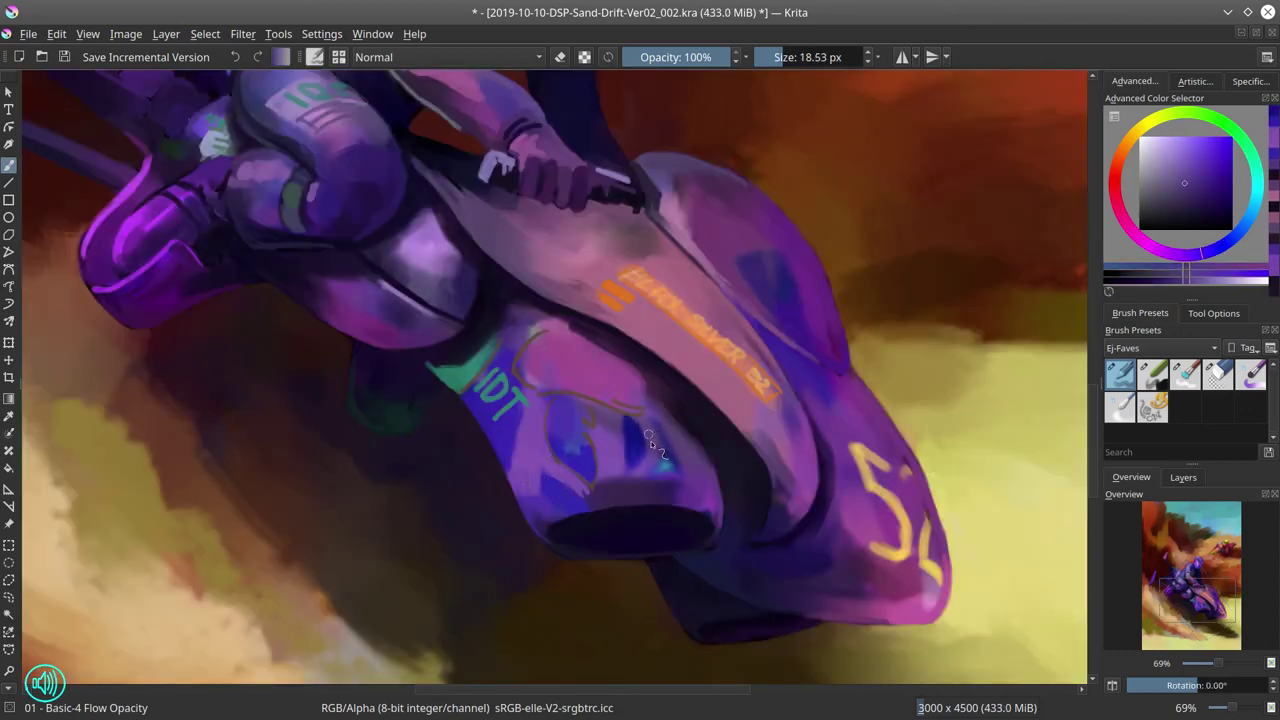
{"action": "left_click", "coordinate": [660, 425], "text": "ctrl"}
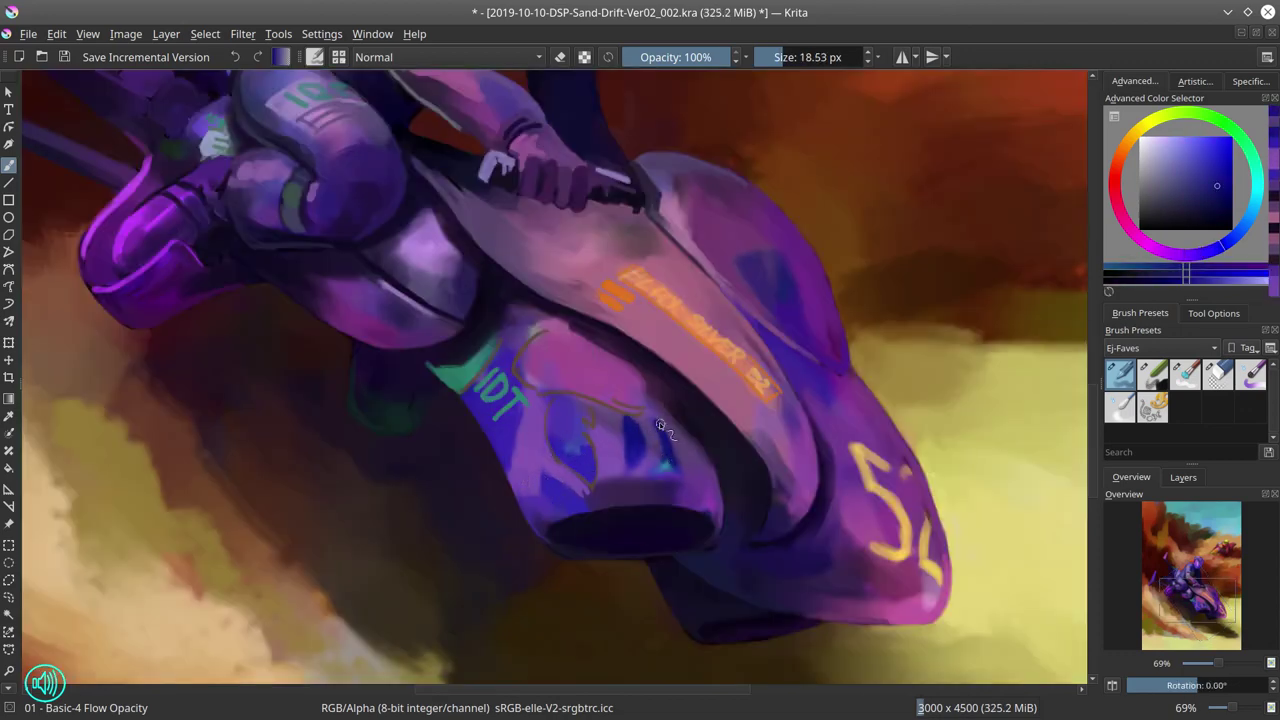
{"action": "left_click", "coordinate": [533, 365], "text": "ctrl"}
- Add teal to the IDT marking and paint yellow along the bottom of the 50 lettering
{"action": "left_click_drag", "start_coordinate": [533, 370], "coordinate": [513, 443]}
{"action": "left_click", "coordinate": [513, 443], "text": "ctrl"}
{"action": "key", "text": "bracketleft"}
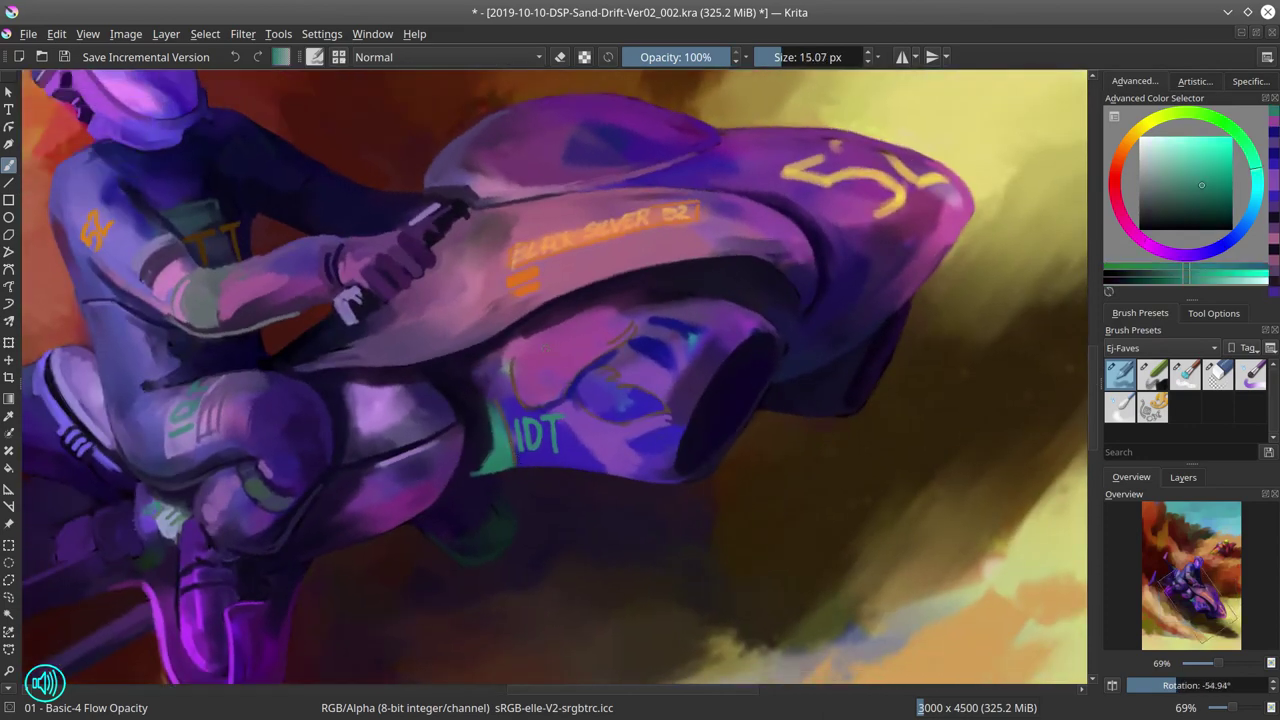
{"action": "key", "text": "5"}
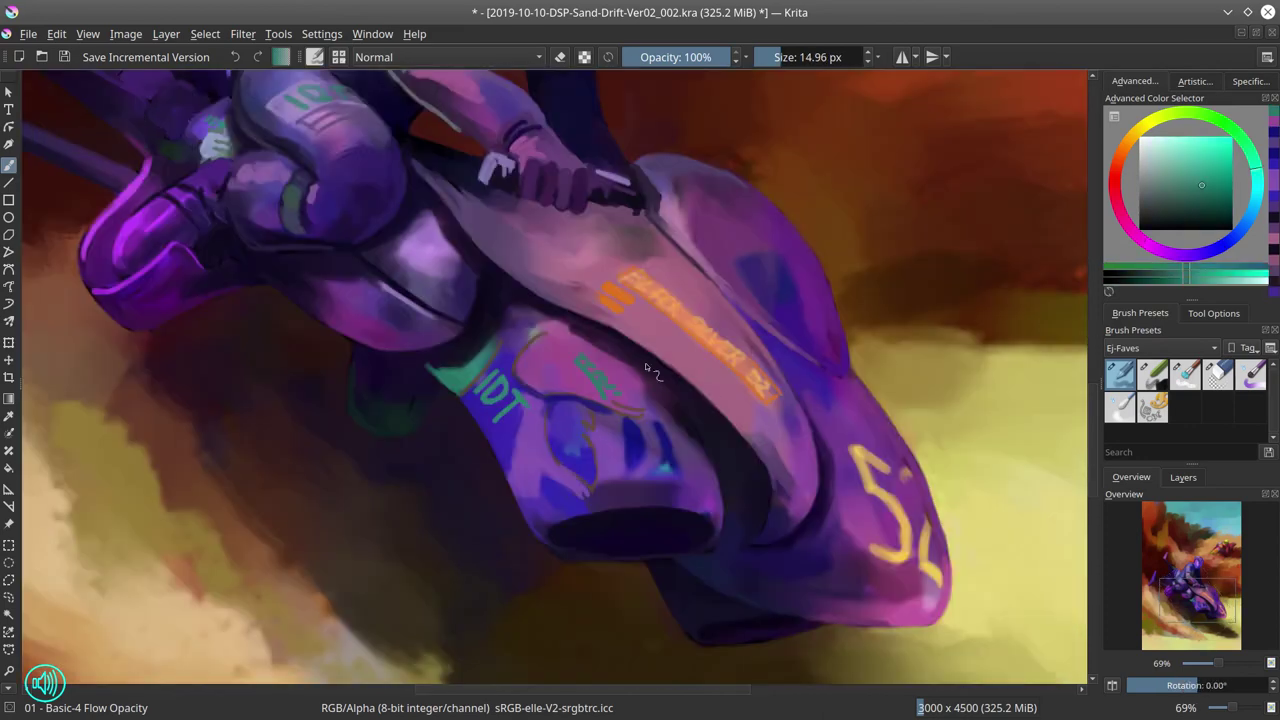
{"action": "key", "text": "bracketright"}
{"action": "left_click", "coordinate": [905, 522], "text": "ctrl"}
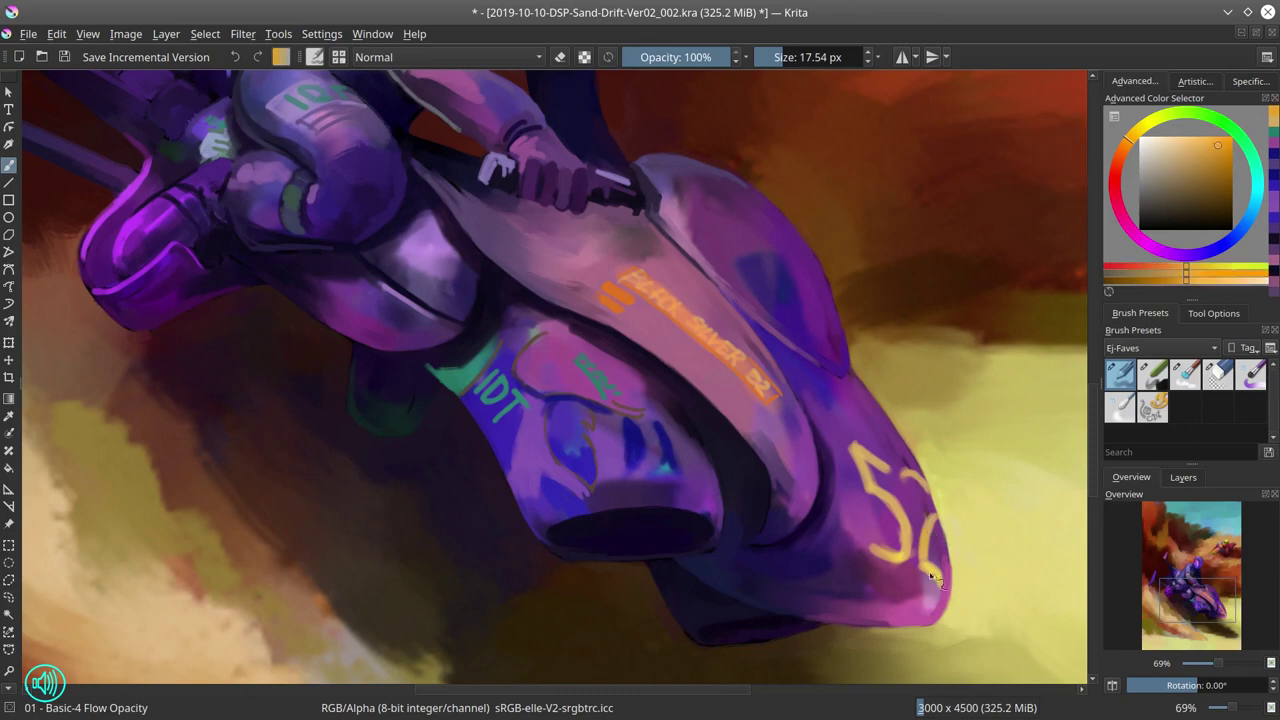
{"action": "left_click_drag", "start_coordinate": [928, 562], "coordinate": [950, 590]}
{"action": "left_click", "coordinate": [912, 487], "text": "ctrl"}
- Zoom onto the BLACK SILVER 52 lettering and pick oranges with a ~7.5 px brush, shifting toward yellow
{"action": "left_click_drag", "start_coordinate": [912, 487], "coordinate": [425, 362]}
{"action": "left_click", "coordinate": [425, 362], "text": "ctrl"}
{"action": "key", "text": "bracketright"}
{"action": "key", "text": "bracketright"}
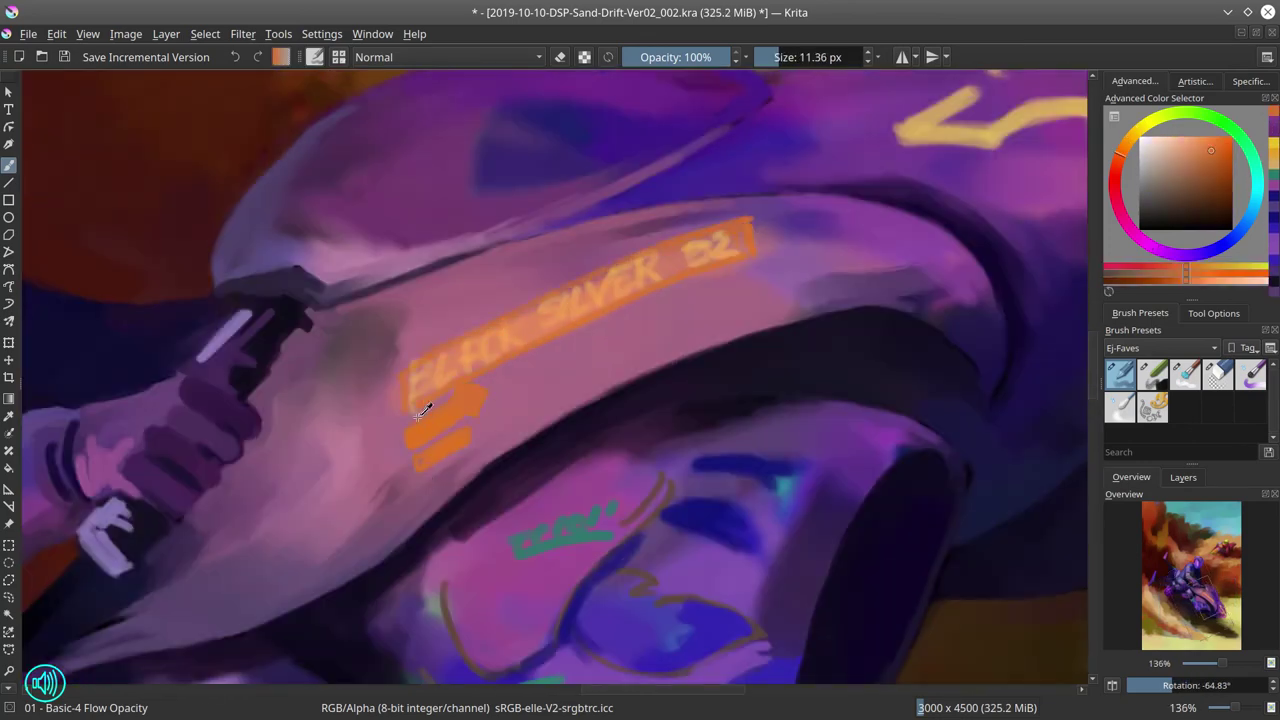
{"action": "left_click", "coordinate": [424, 391], "text": "ctrl"}
{"action": "key", "text": "bracketleft"}
{"action": "key", "text": "bracketleft"}
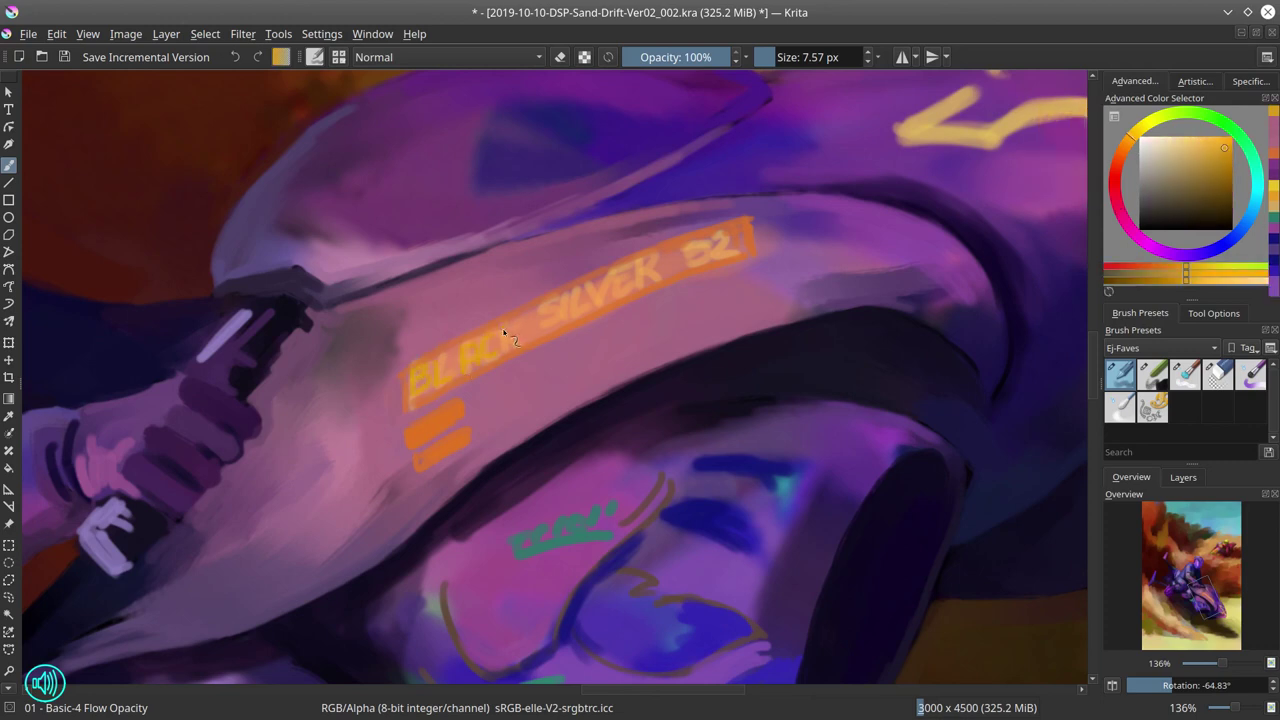
{"action": "left_click", "coordinate": [495, 348], "text": "ctrl"}
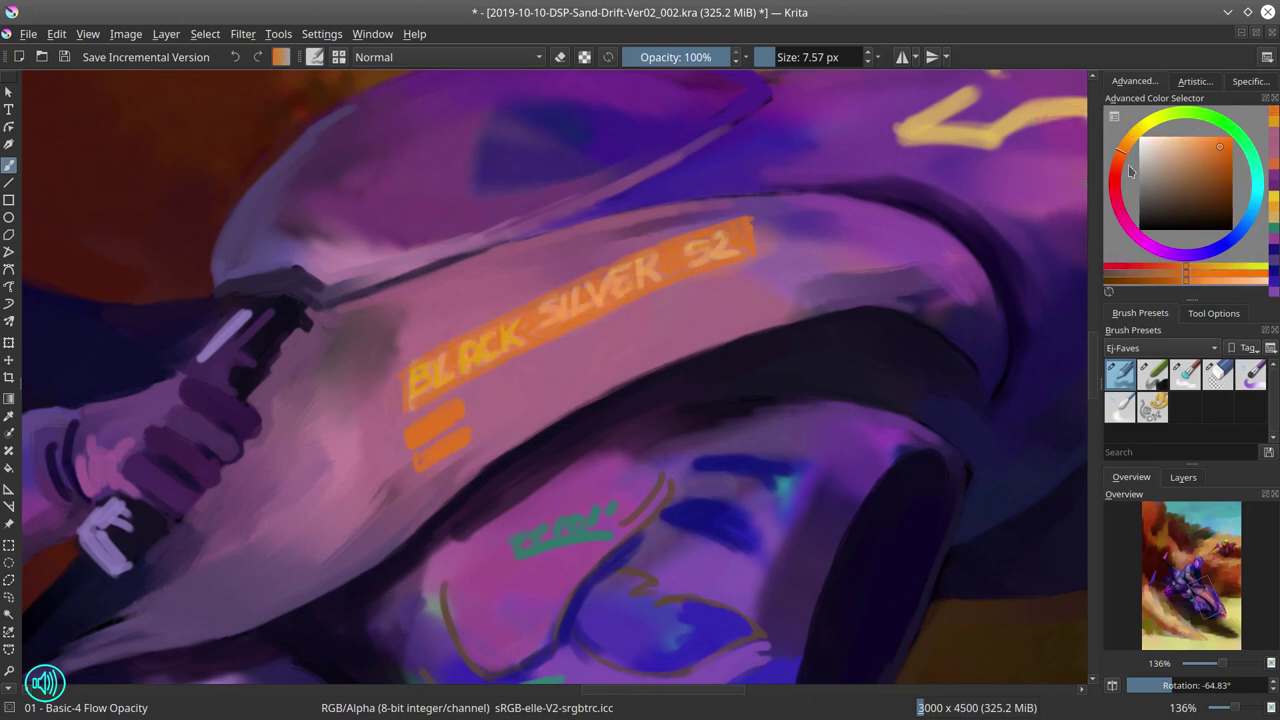
{"action": "left_click_drag", "start_coordinate": [1130, 172], "coordinate": [1138, 128]}
{"action": "left_click_drag", "start_coordinate": [421, 374], "coordinate": [765, 236]}
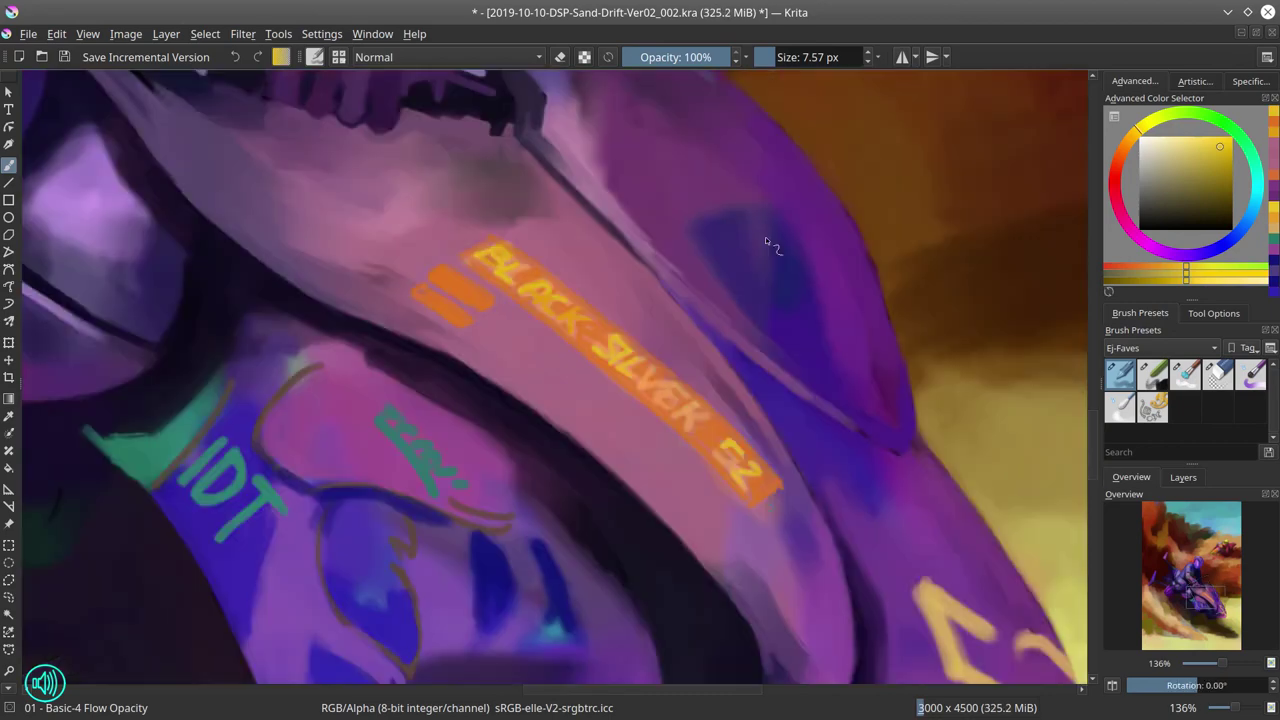
- Straighten the canvas view upright, fit the whole page, and save the painting
{"action": "key", "text": "5"}
{"action": "key", "text": "2"}
{"action": "key", "text": "ctrl+s"}
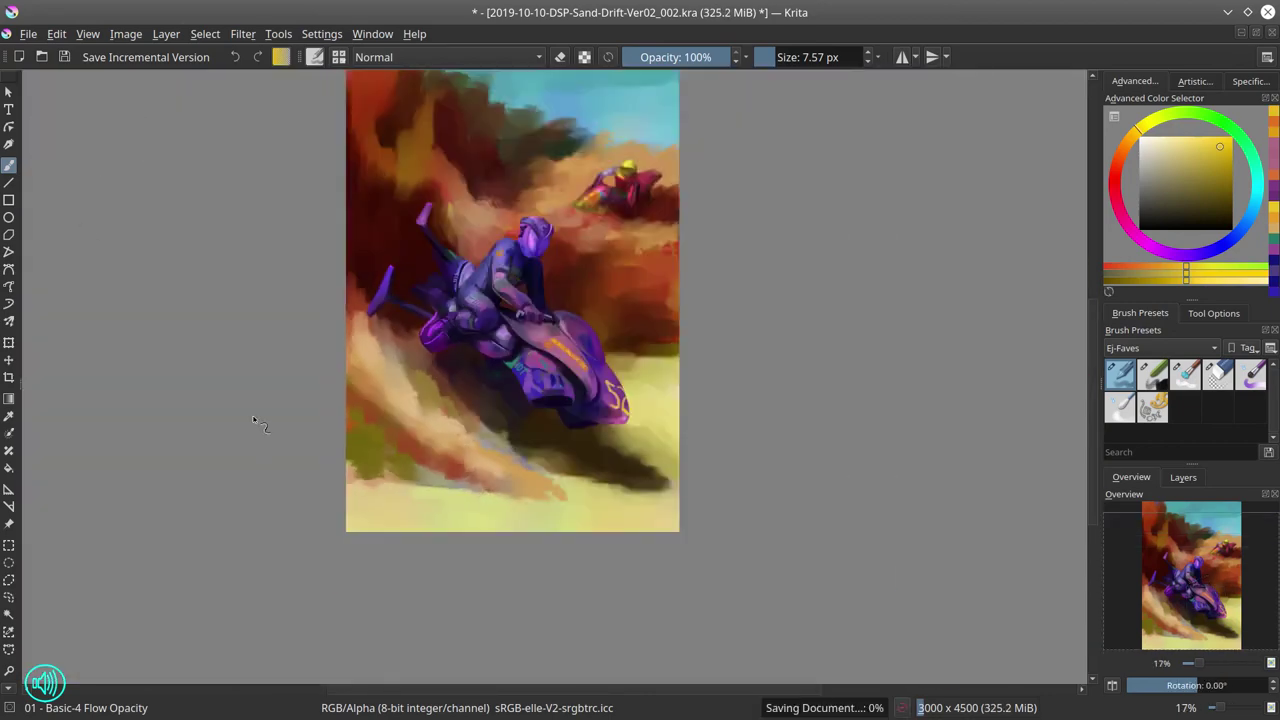
- Paint broad Color Dodge highlights on the hoverbike with an enlarged brush
{"action": "left_click", "coordinate": [446, 57]}
{"action": "left_click", "coordinate": [400, 80]}
{"action": "key", "text": "bracketright"}
{"action": "key", "text": "bracketright"}
{"action": "key", "text": "bracketright"}
{"action": "key", "text": "bracketright"}
{"action": "key", "text": "bracketright"}
{"action": "mouse_move", "coordinate": [530, 365]}
{"action": "left_mouse_down"}
{"action": "mouse_move", "coordinate": [575, 430]}
{"action": "mouse_move", "coordinate": [625, 420]}
{"action": "left_mouse_up"}
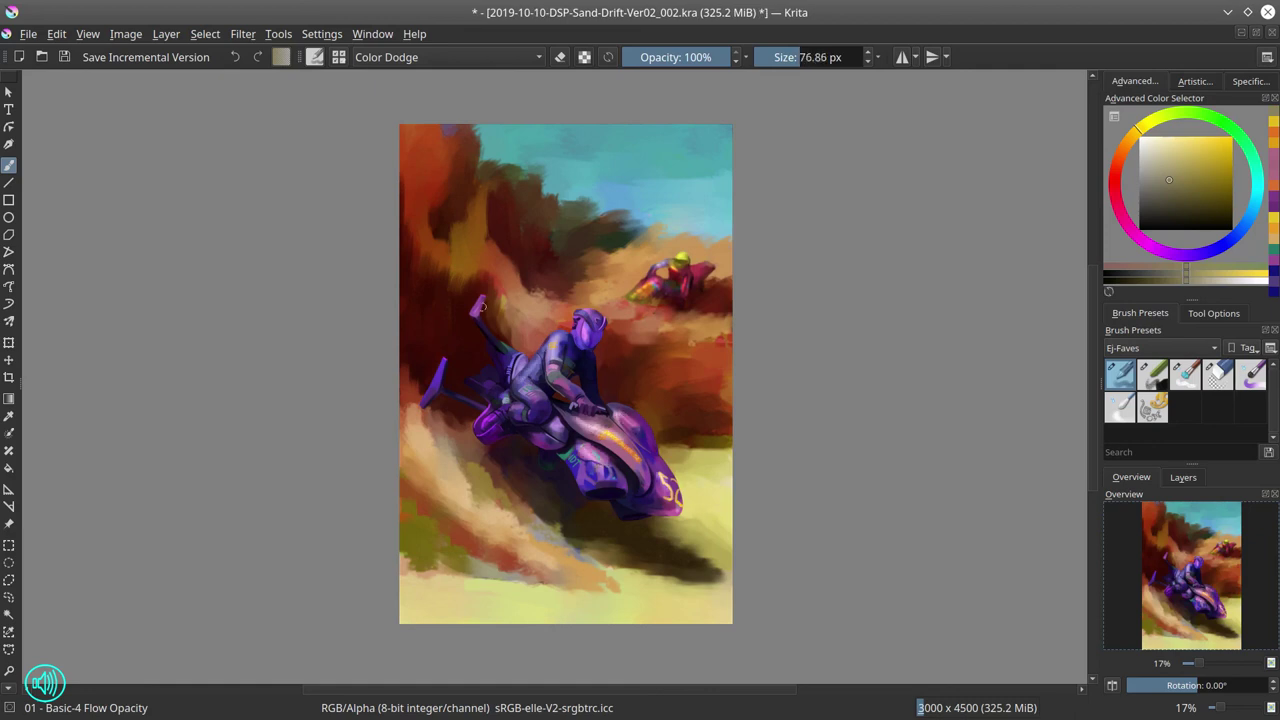
{"action": "left_click_drag", "start_coordinate": [434, 381], "coordinate": [517, 363]}
{"action": "key", "text": "minus"}
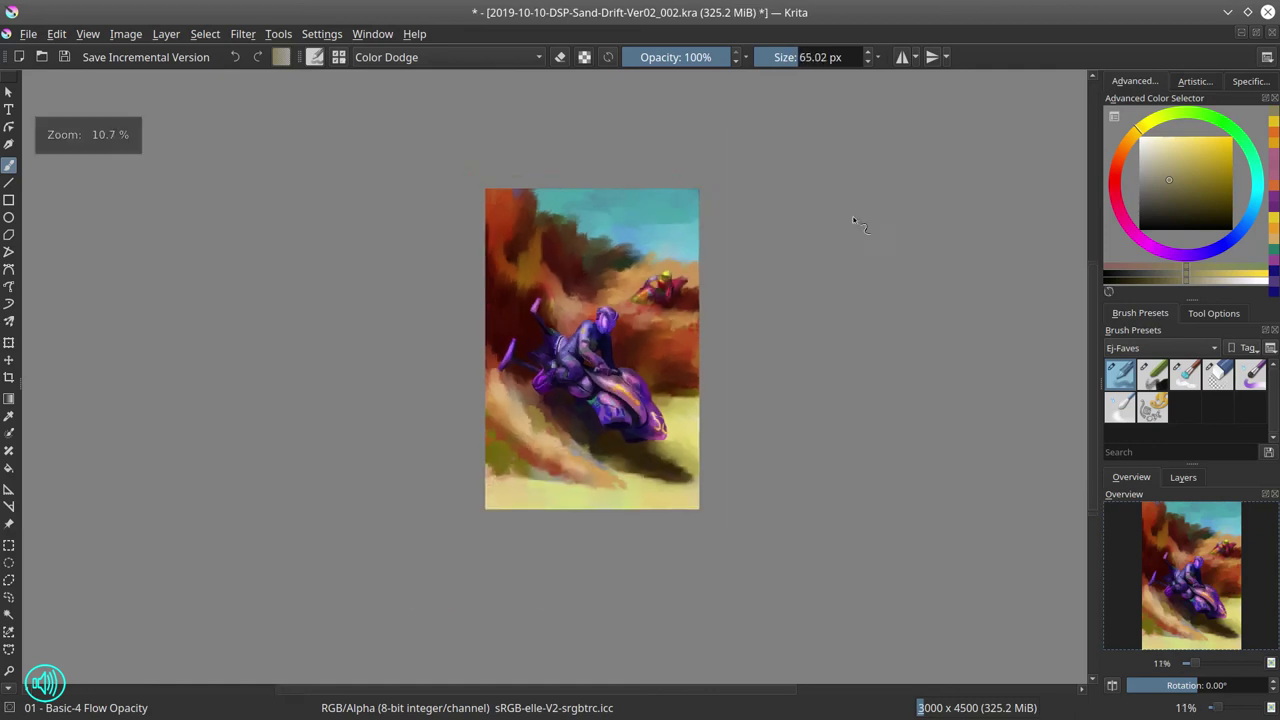
- Fill the Color-mode 'value check' layer with black
{"action": "left_click", "coordinate": [1183, 477]}
{"action": "key", "text": "d"}
{"action": "key", "text": "shift+BackSpace"}
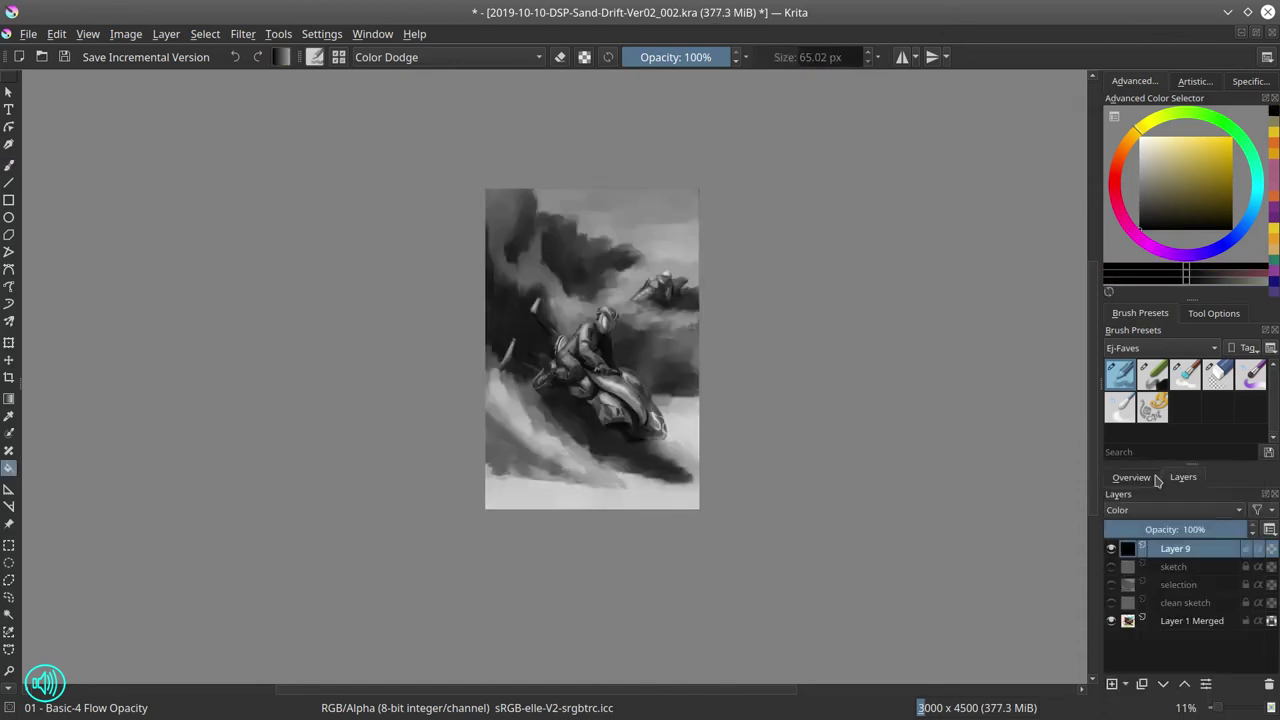
{"action": "scroll", "coordinate": [846, 514], "scroll_direction": "down", "scroll_amount": 1}
- Hide the value check layer and save the painting
{"action": "left_click", "coordinate": [1110, 550]}
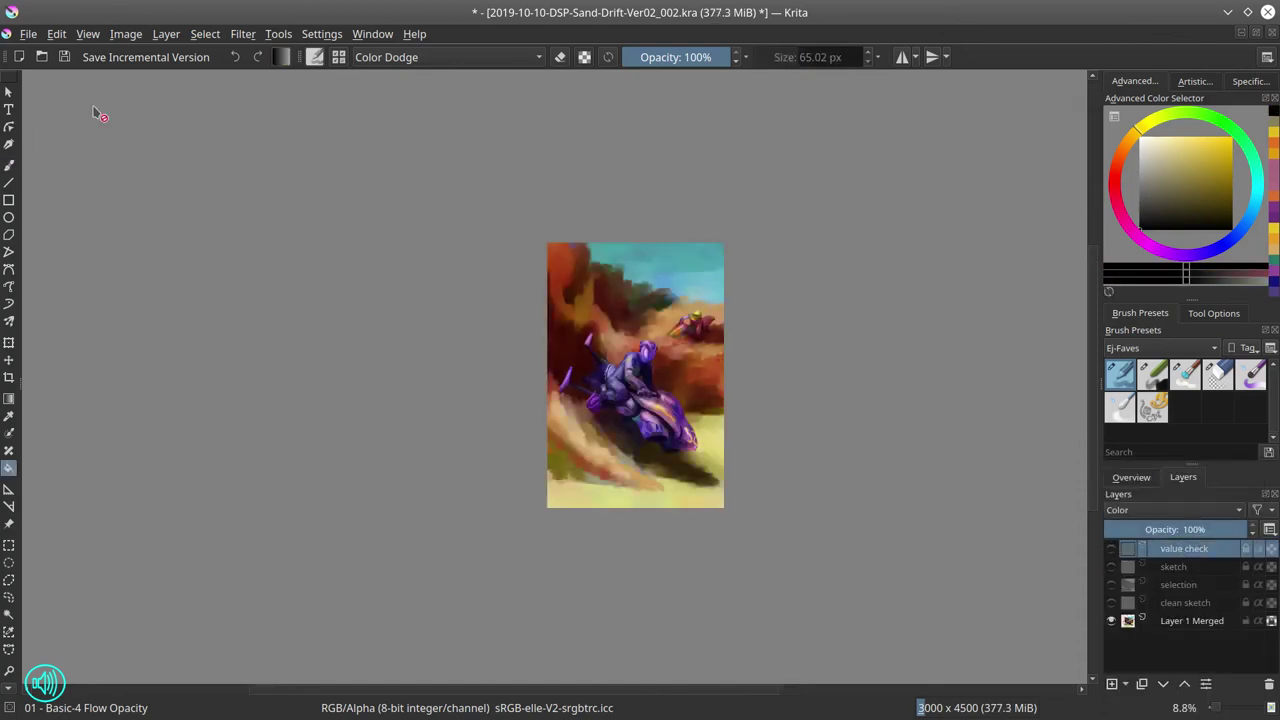
{"action": "left_click", "coordinate": [64, 57]}
{"action": "scroll", "coordinate": [425, 375], "scroll_direction": "down", "scroll_amount": 1}
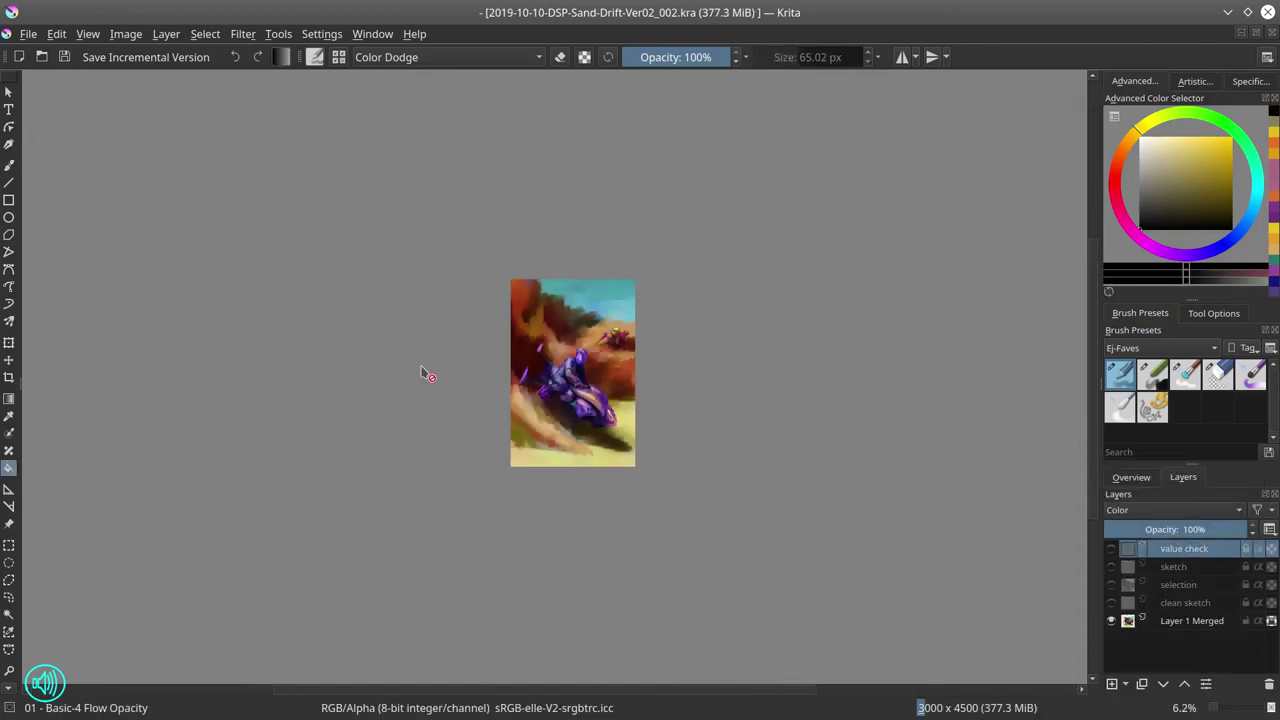